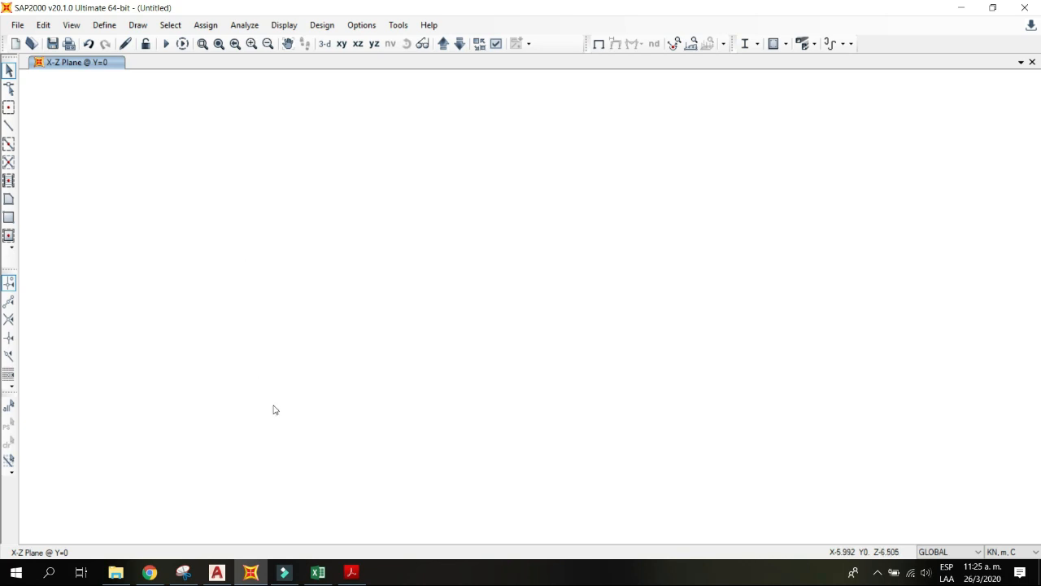
Step: Review the frame drawing in Acrobat Reader, and in SAP2000 start a new Grid Only model with KN, m, C units
click(351, 572)
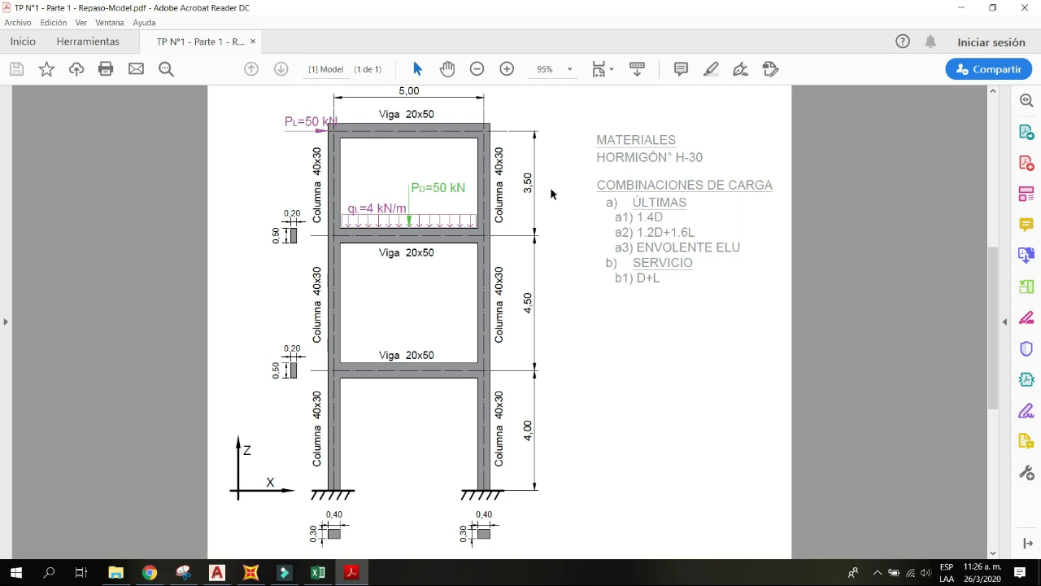
click(251, 574)
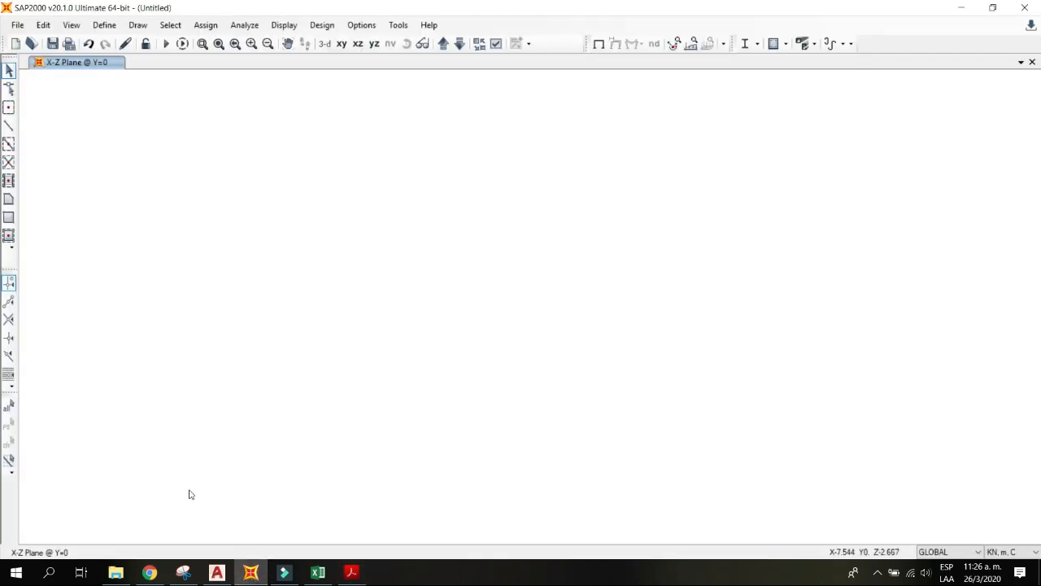
click(16, 43)
click(529, 336)
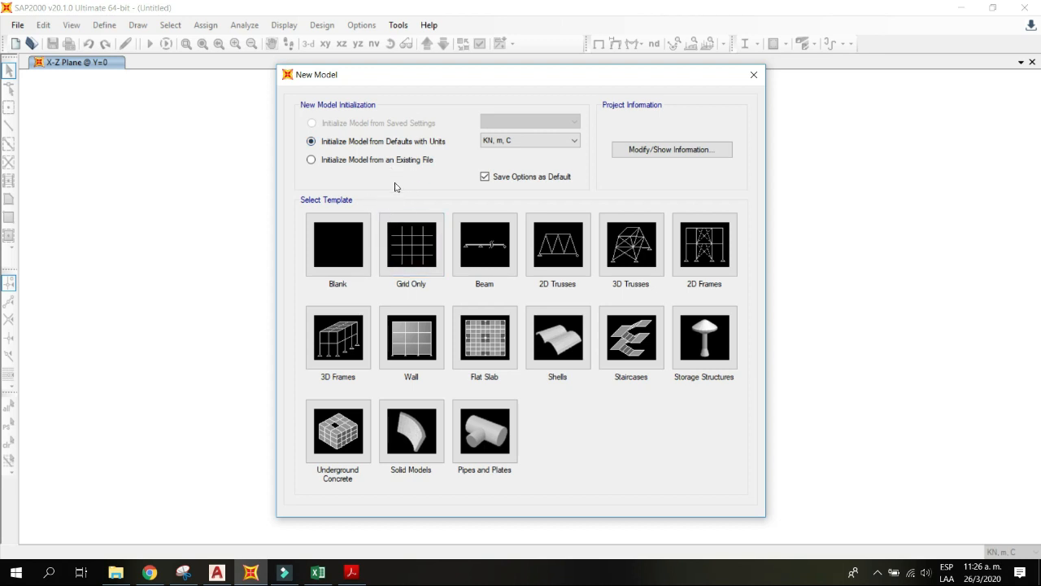
click(407, 244)
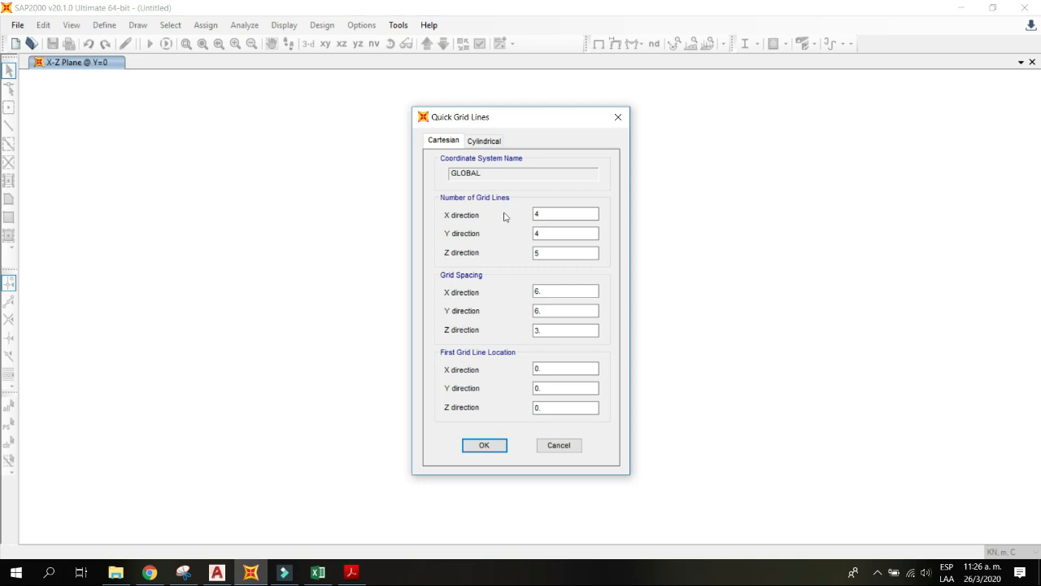
Step: Set the number of grid lines to 2 in X, 1 in Y and 4 in Z, following the frame drawing in Acrobat Reader
click(351, 572)
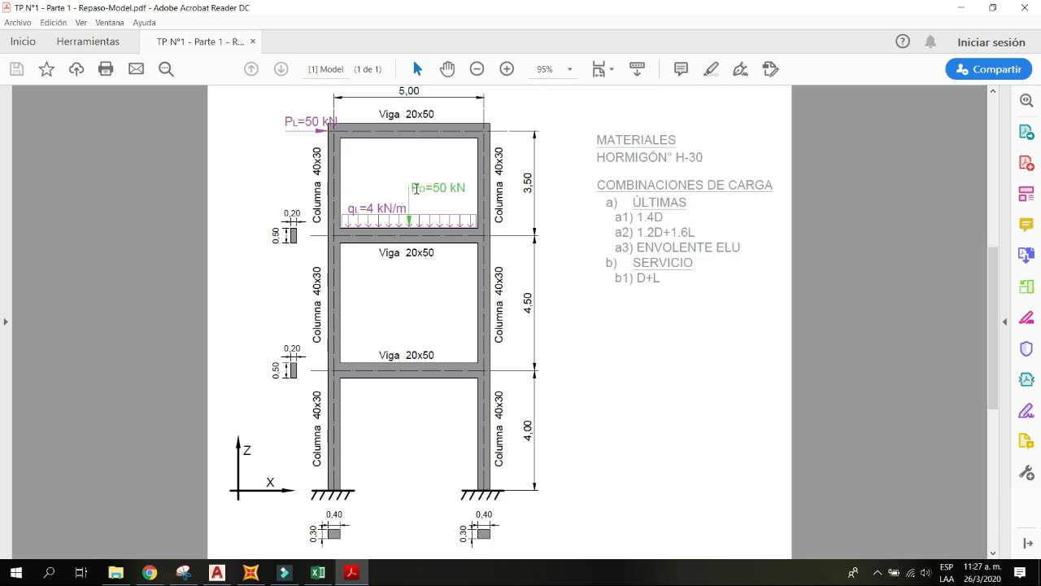
click(251, 572)
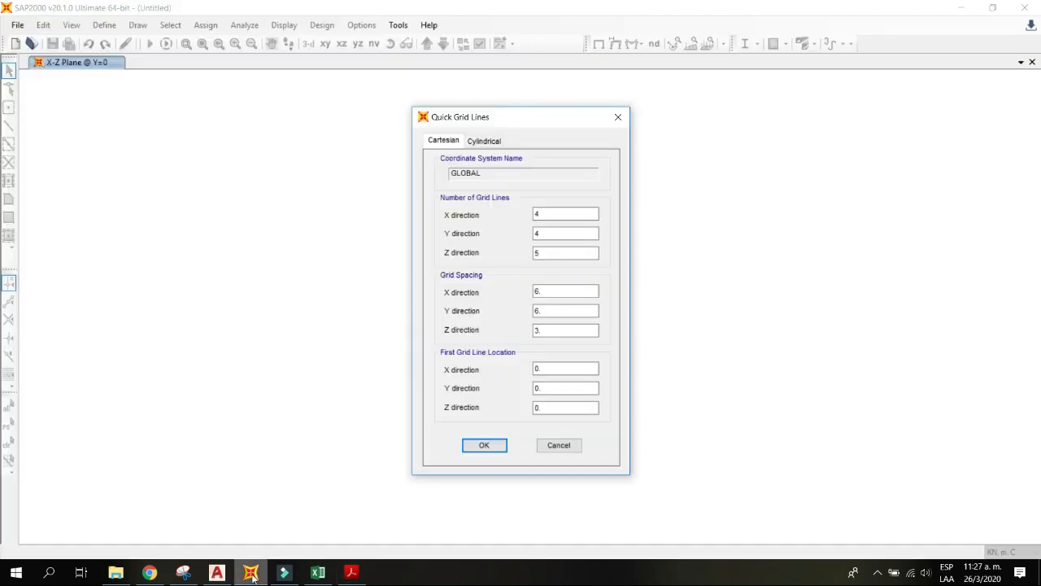
double_click(547, 212)
text(2)
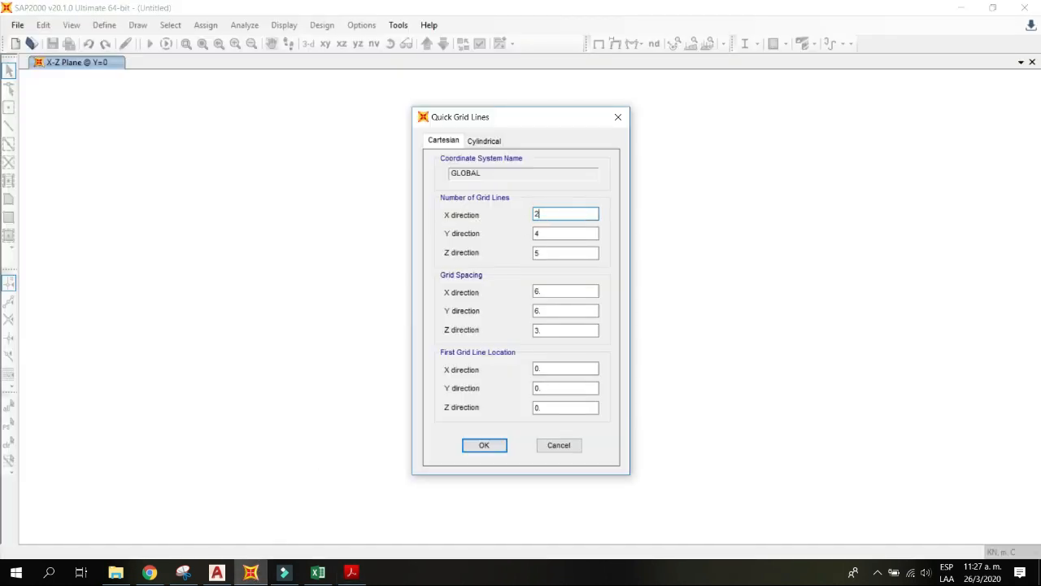
double_click(550, 233)
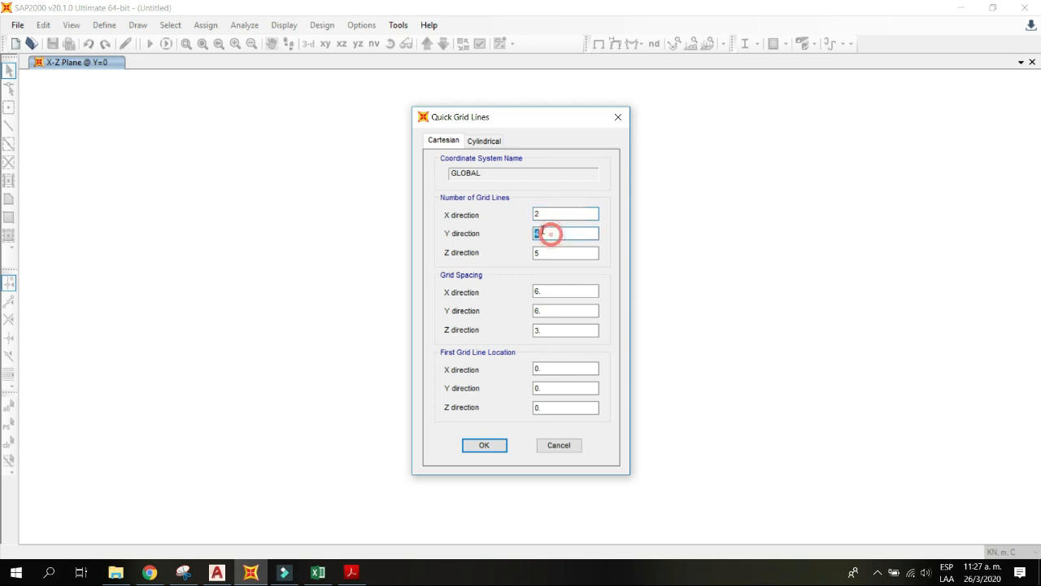
text(1)
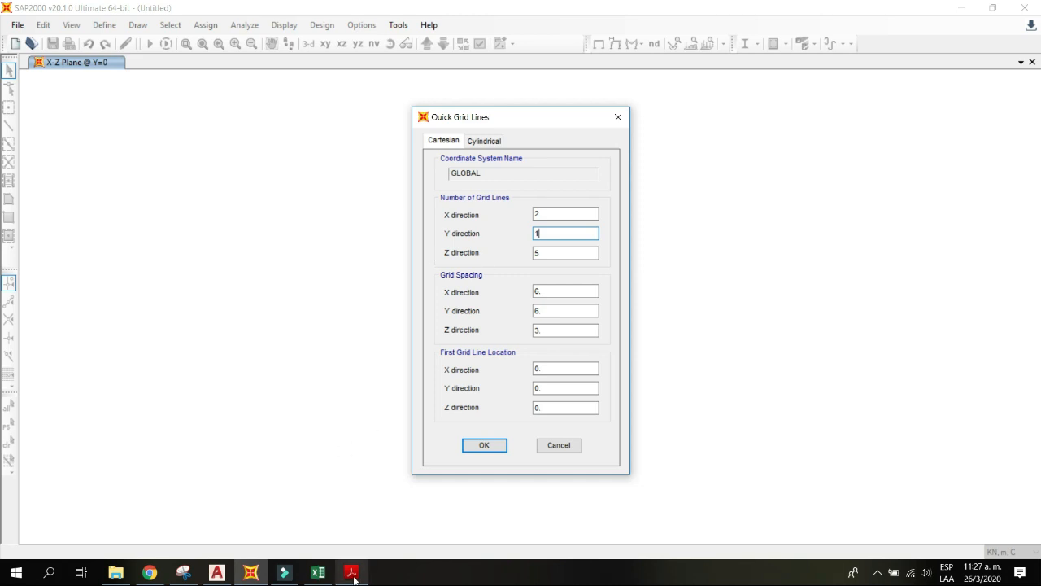
click(216, 572)
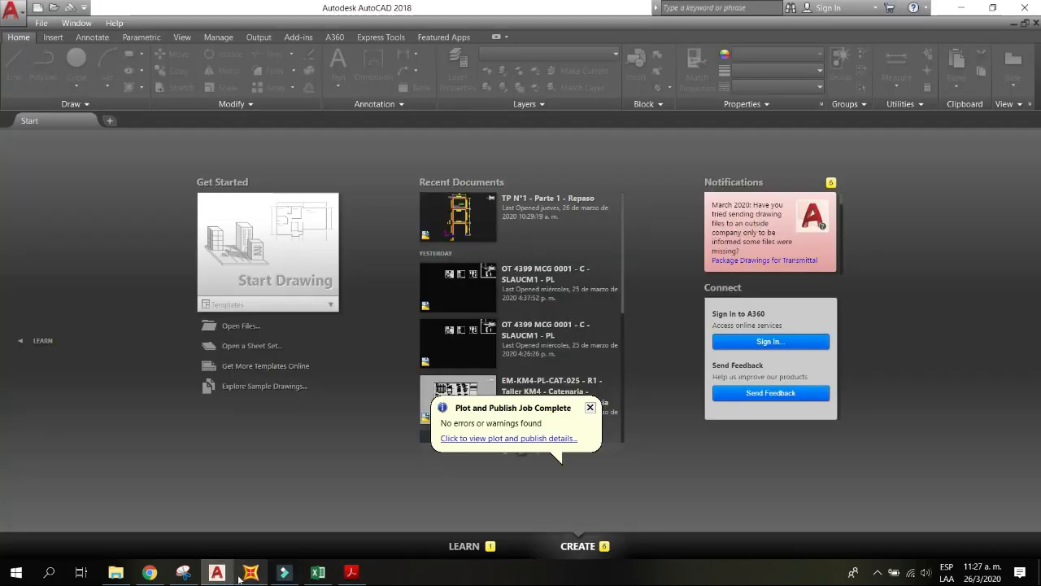
click(348, 573)
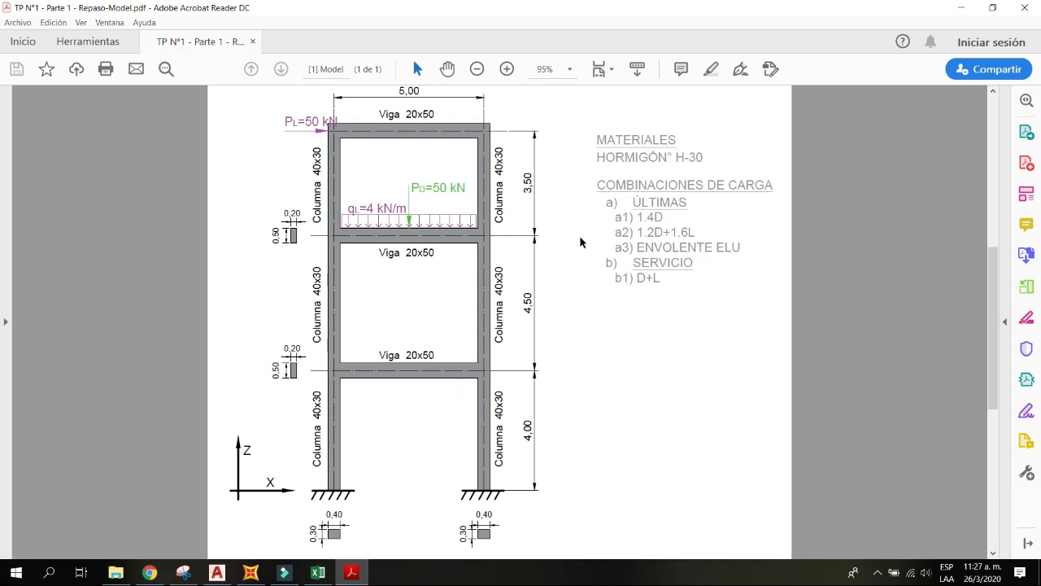
click(960, 7)
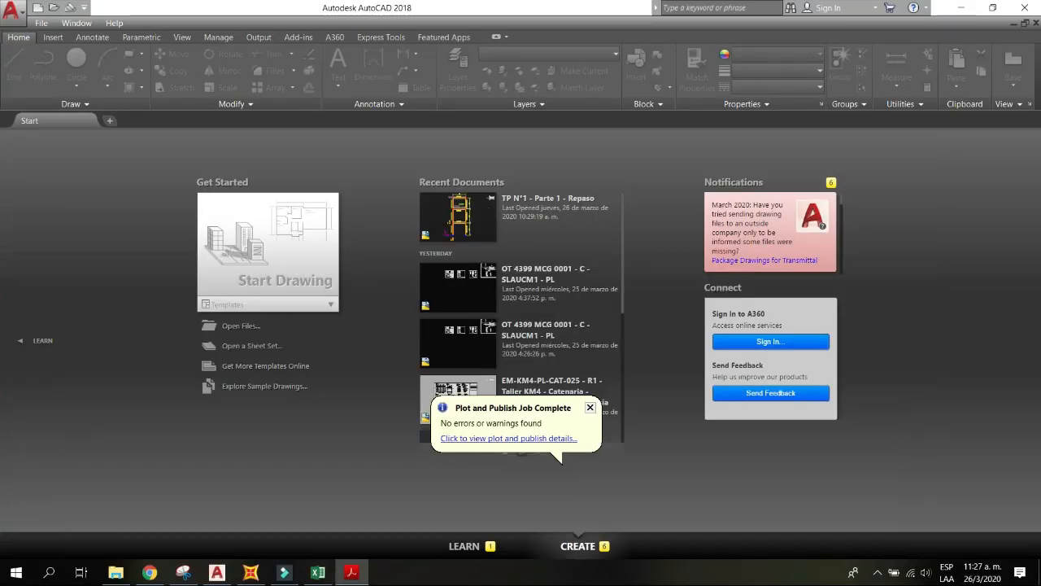
click(961, 7)
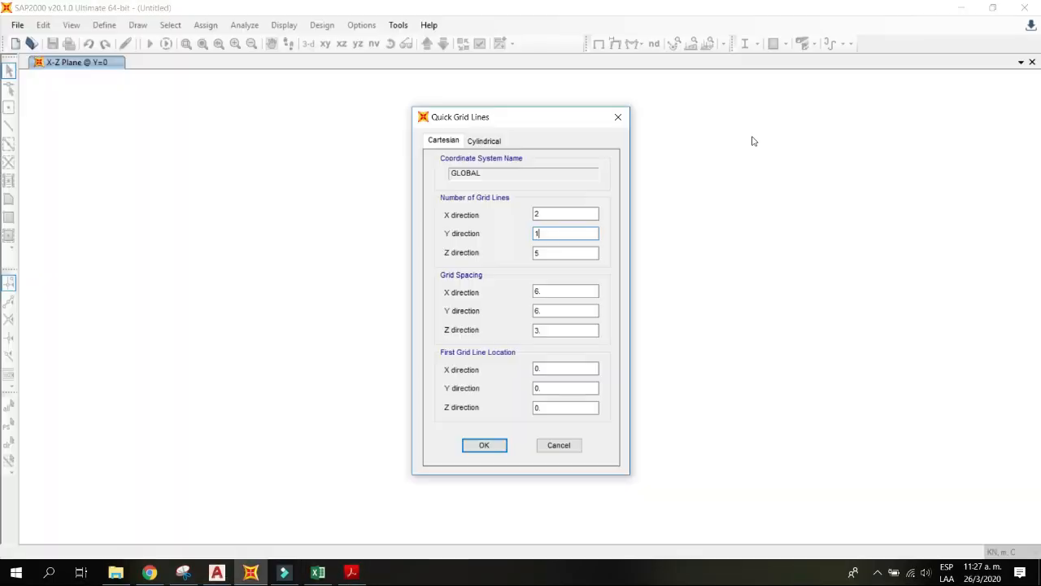
double_click(555, 253)
text(4)
Step: Set the grid spacing to 5 m in X and 4 m in Z, consulting the frame drawing, and create the grid
double_click(549, 291)
text(5)
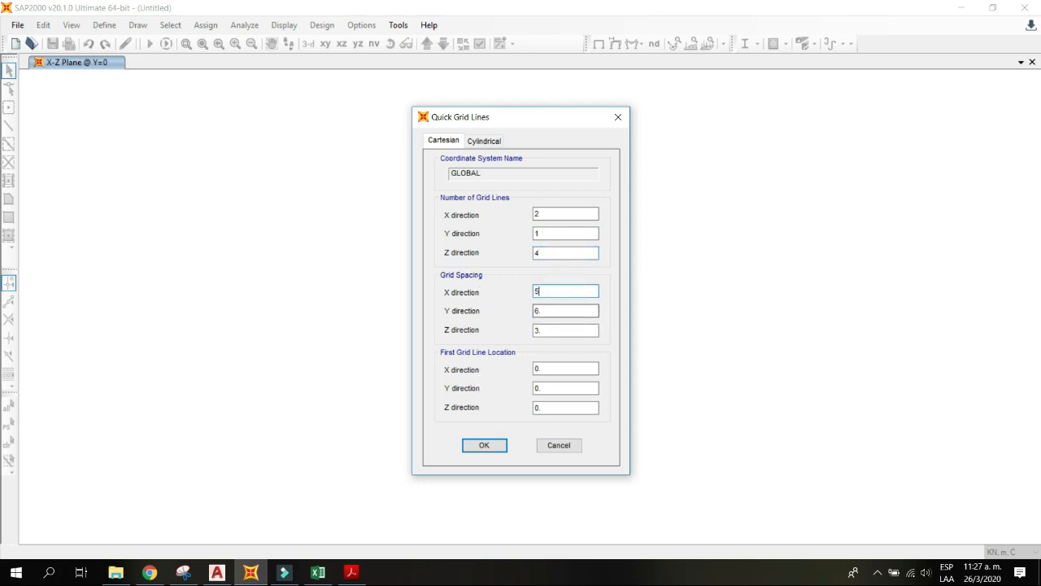
click(546, 306)
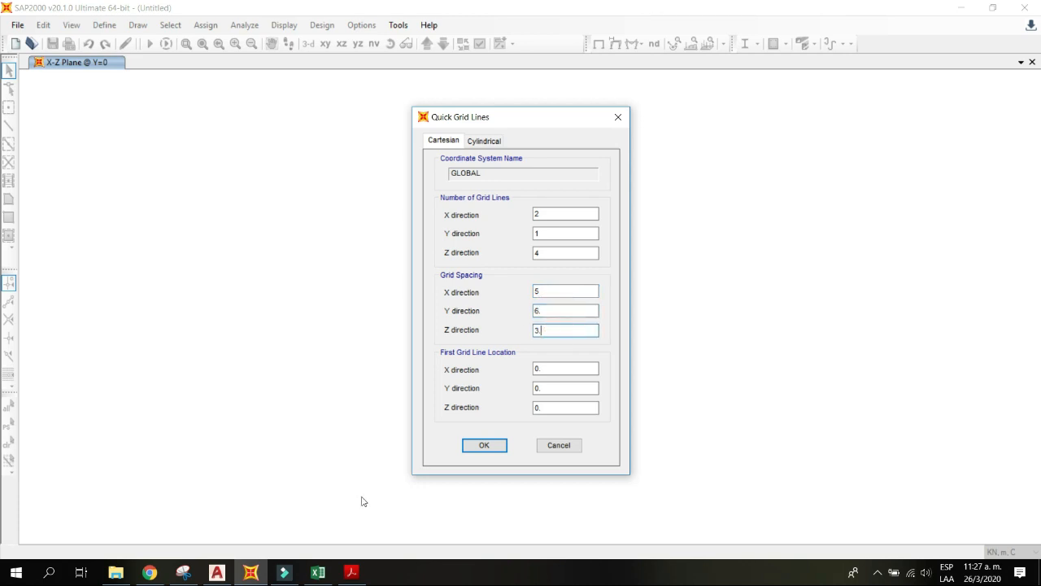
click(351, 572)
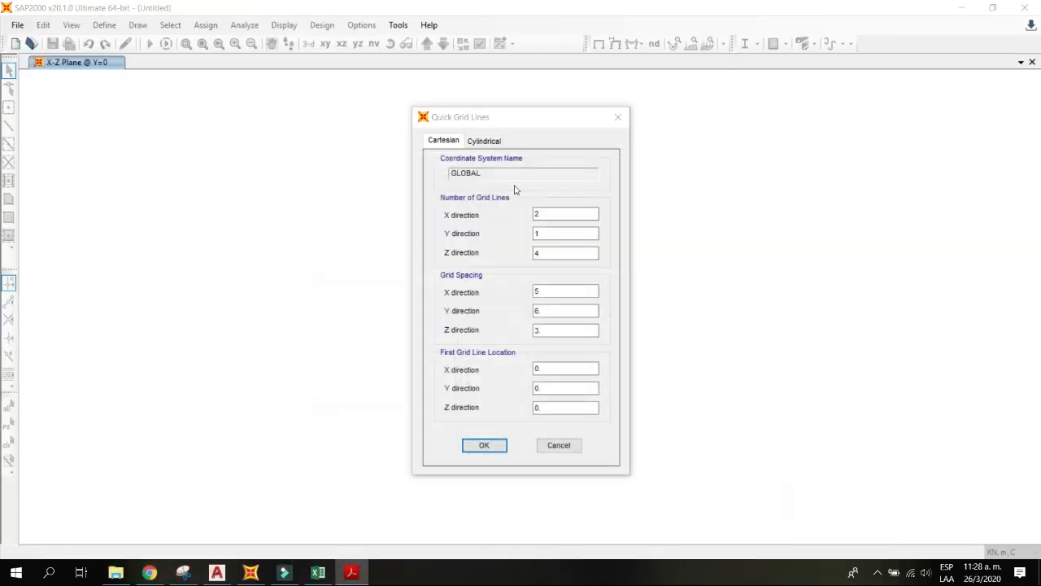
click(961, 7)
click(553, 332)
click(553, 332)
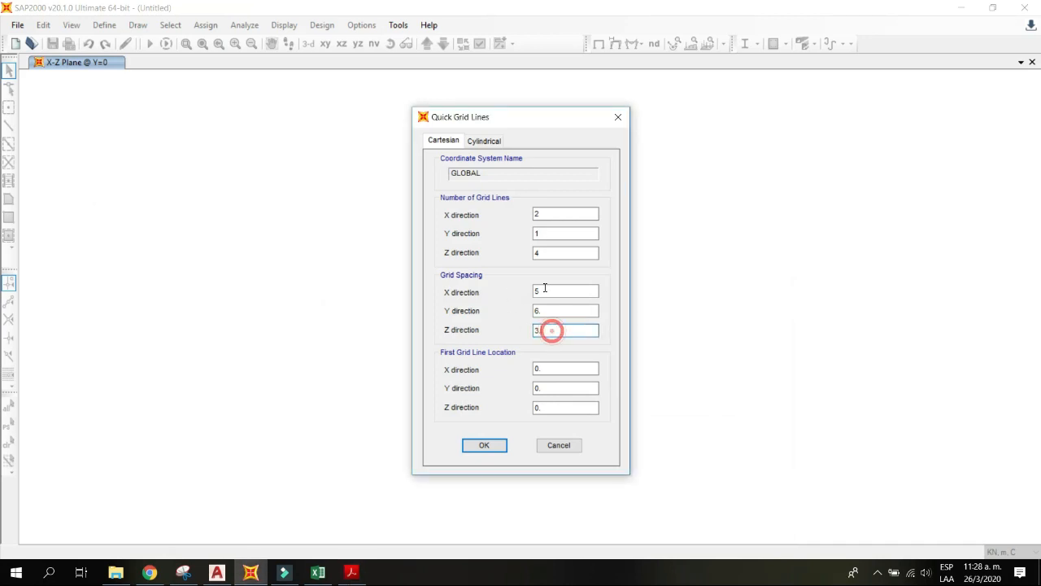
double_click(554, 332)
text(4)
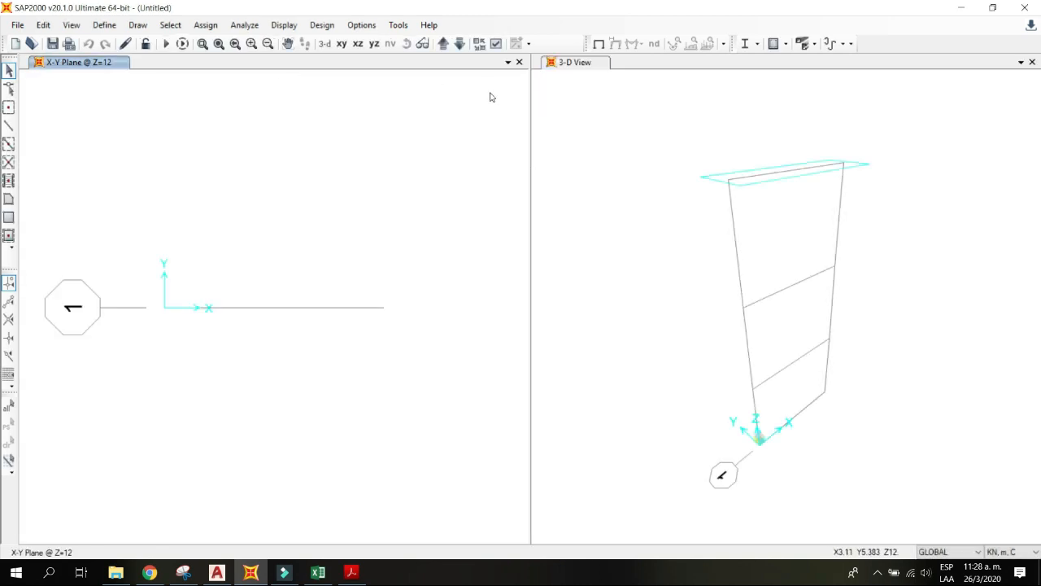
Step: Close the 3-D view and display the X-Z plane at Y=0 in the remaining view
click(1032, 62)
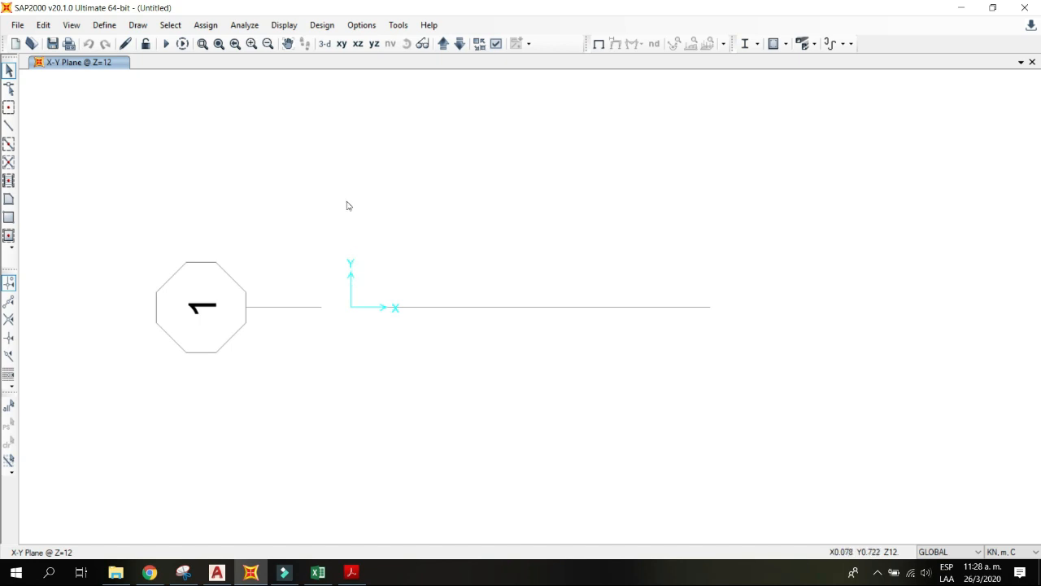
click(358, 44)
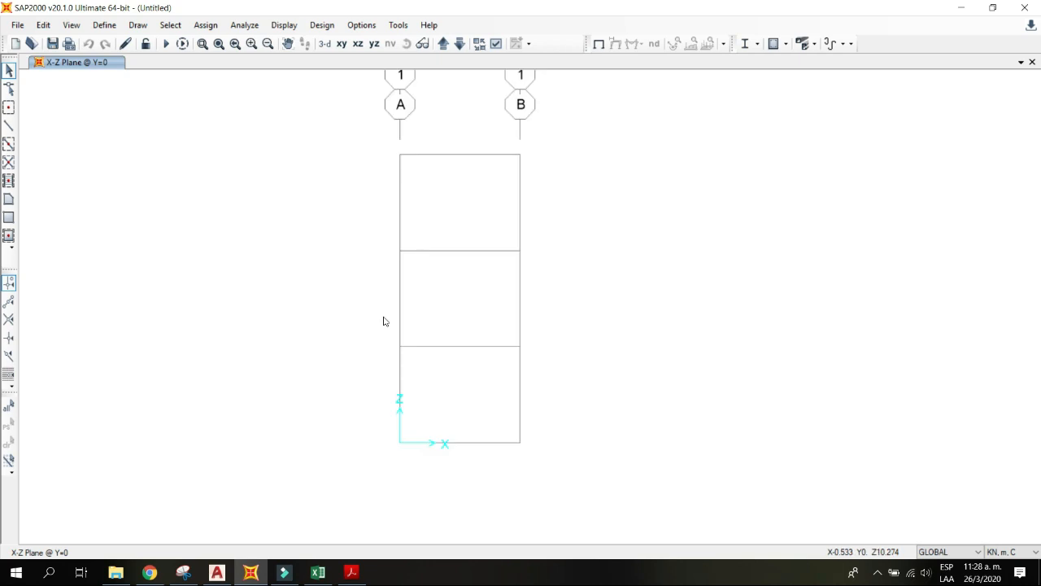
middle_drag(430, 321, 405, 317)
middle_drag(424, 245, 393, 251)
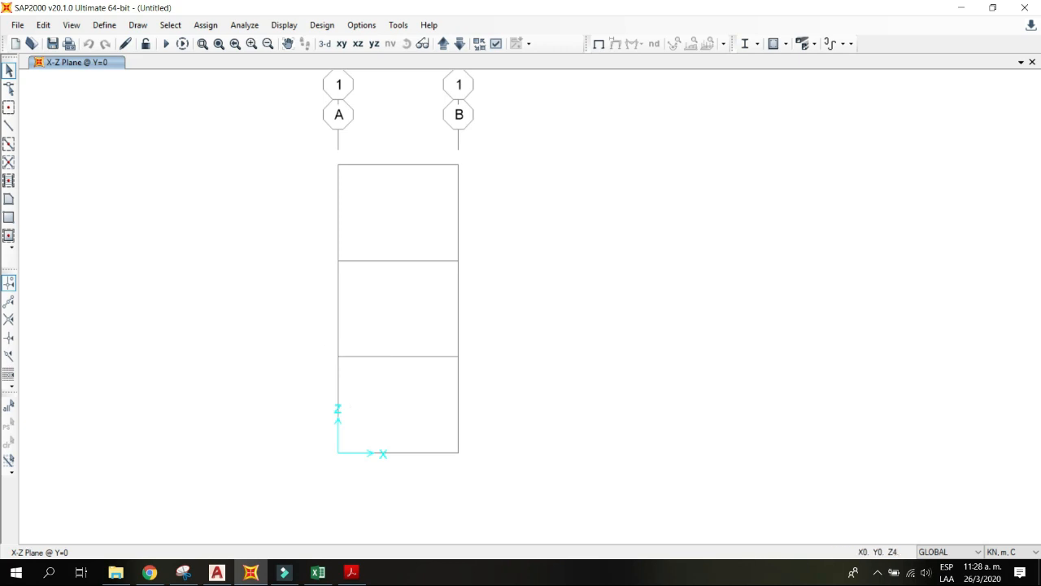
Step: Check the storey heights in the PDF drawing, and open the grid system data beside the model view for editing
click(350, 572)
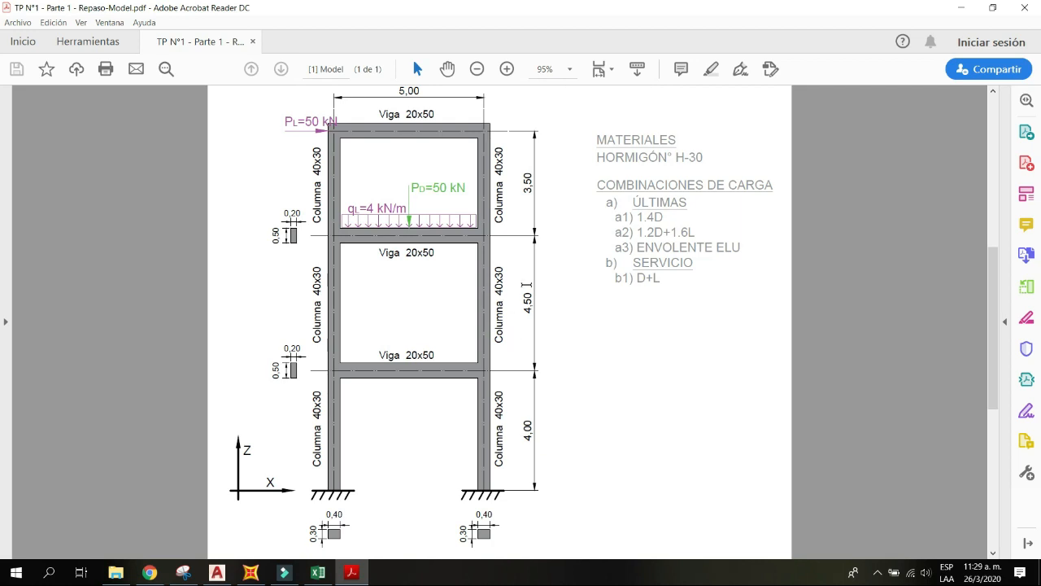
click(960, 7)
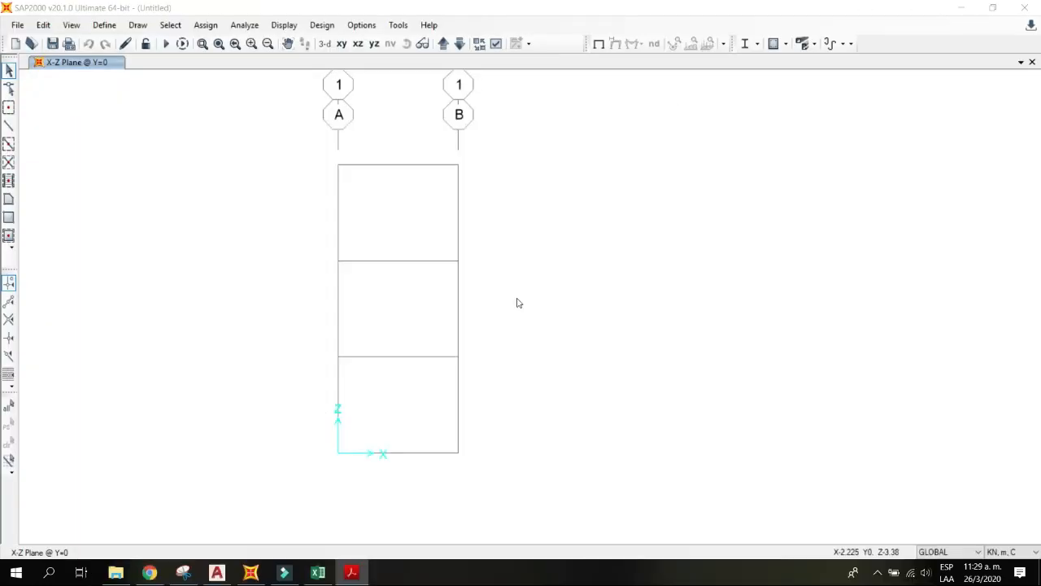
double_click(422, 358)
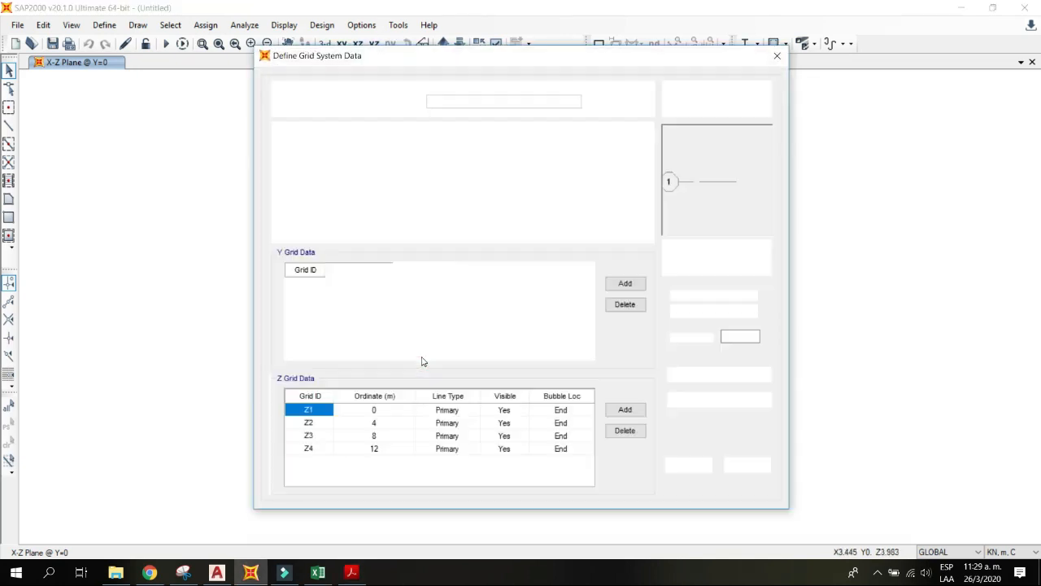
click(747, 465)
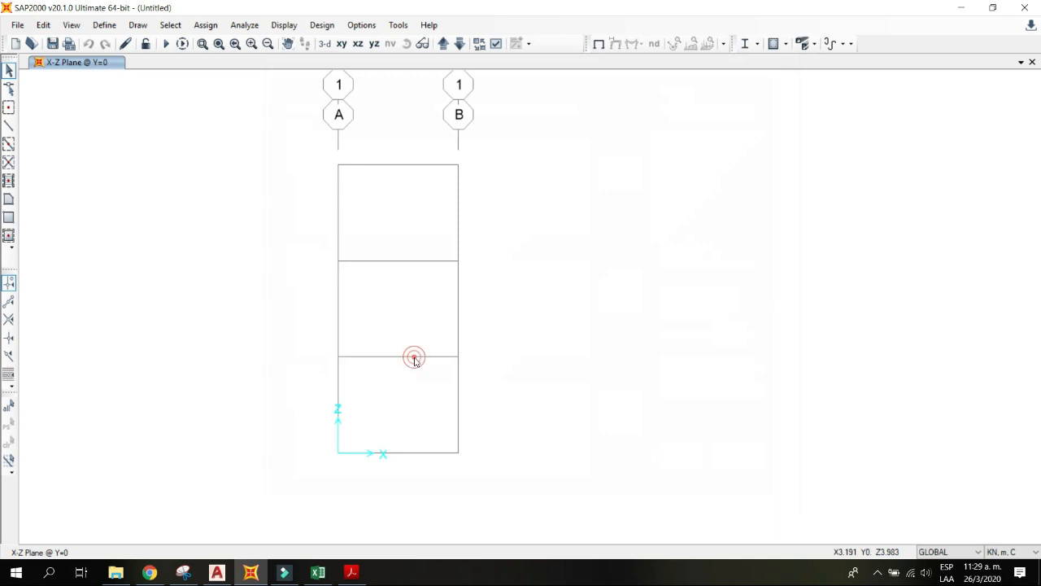
double_click(415, 357)
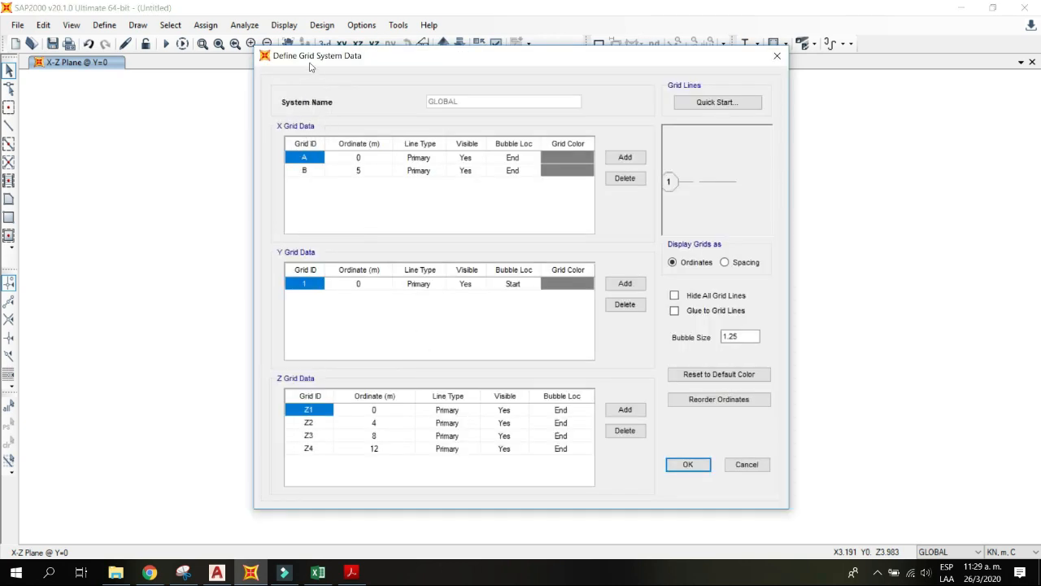
drag(308, 63, 364, 68)
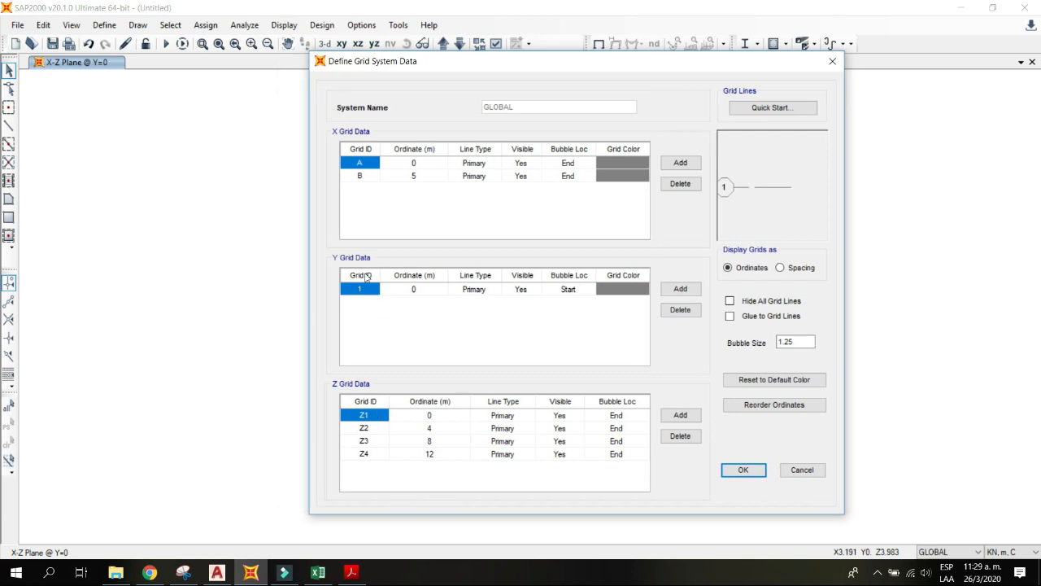
drag(418, 65, 668, 55)
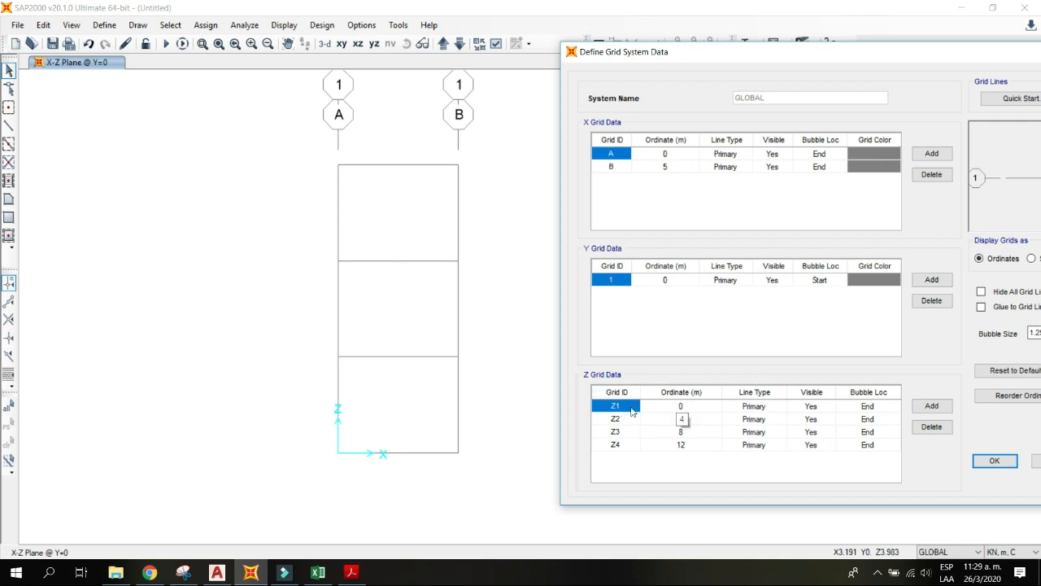
Step: Set the ordinate of grid line Z3 to 9.5 m
click(682, 433)
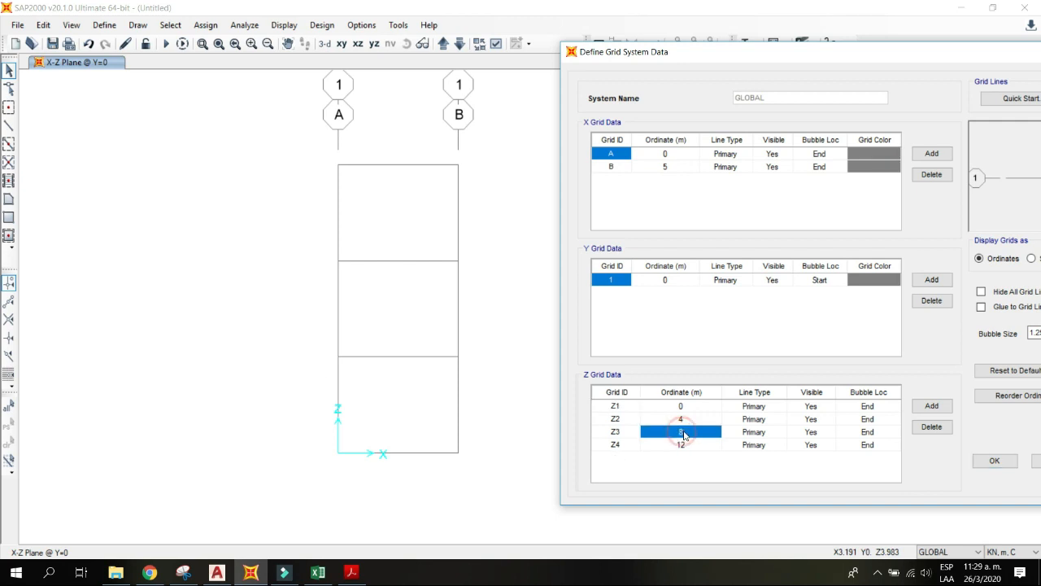
text(9.5)
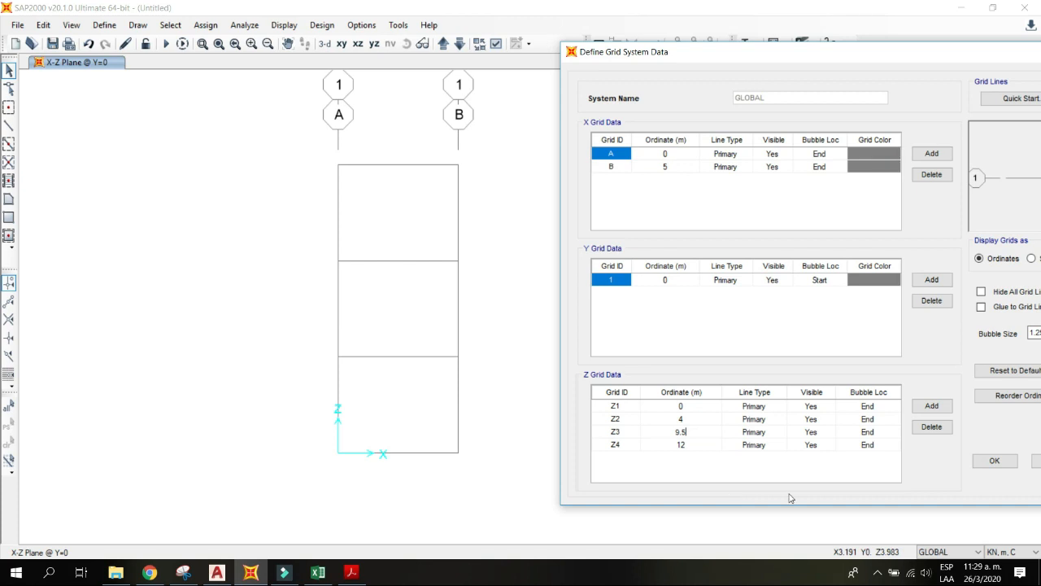
click(695, 410)
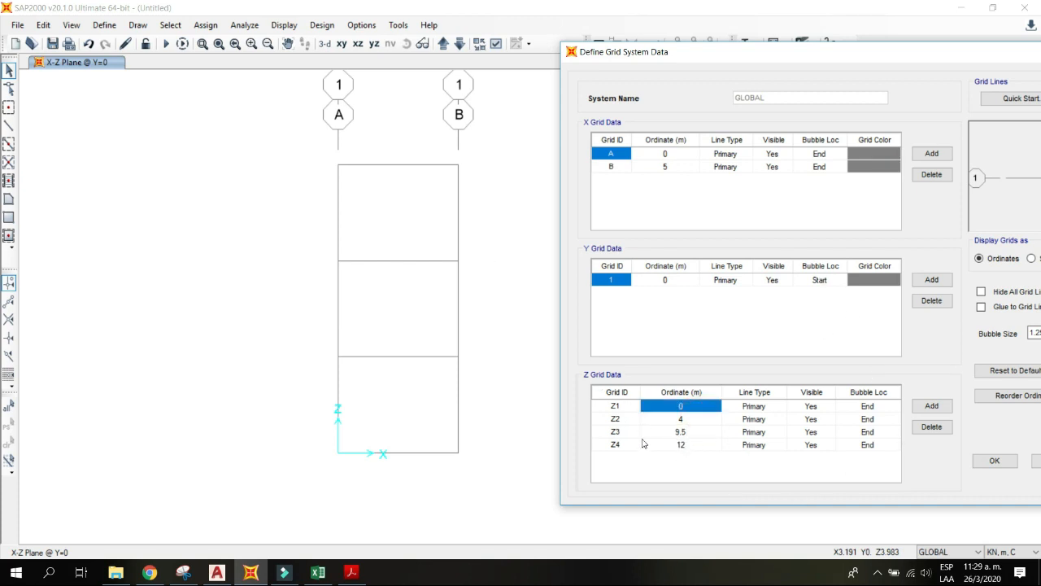
Step: Set the ordinate of grid line Z3 to 8.5 m, checking the storey heights against the frame drawing in Acrobat Reader
click(363, 576)
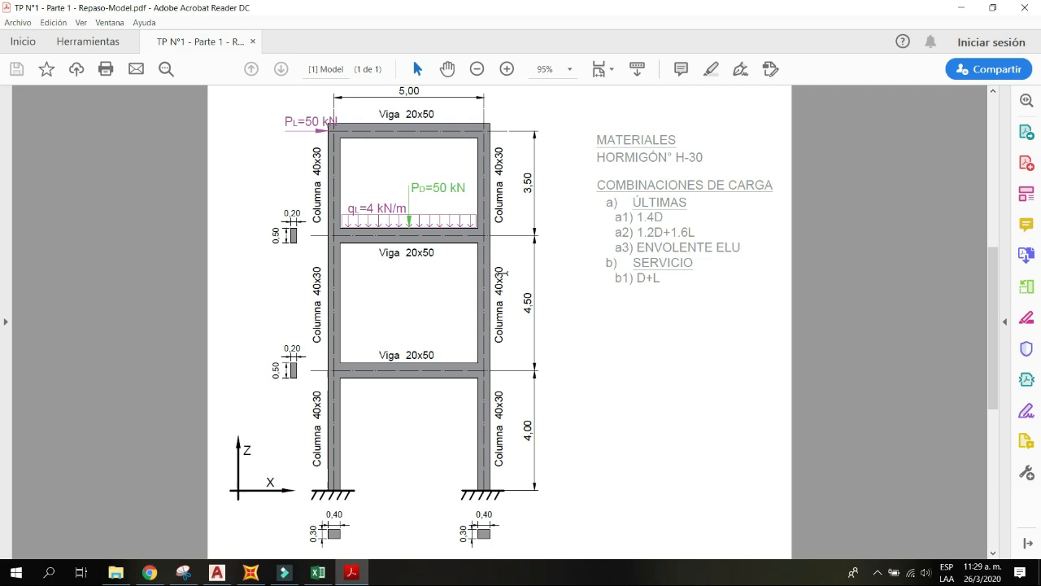
click(251, 573)
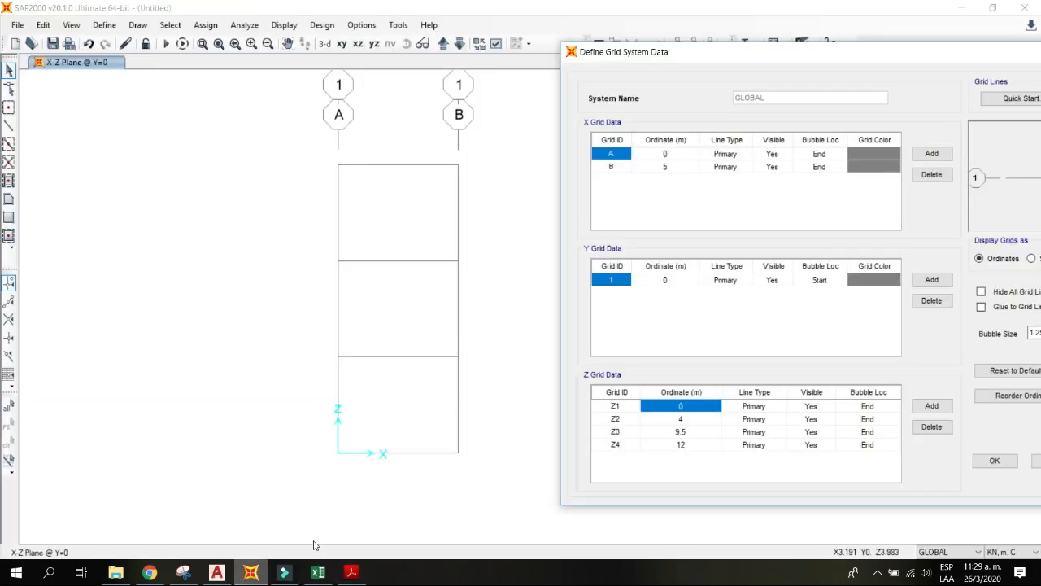
click(674, 432)
text(8.5)
key(Return)
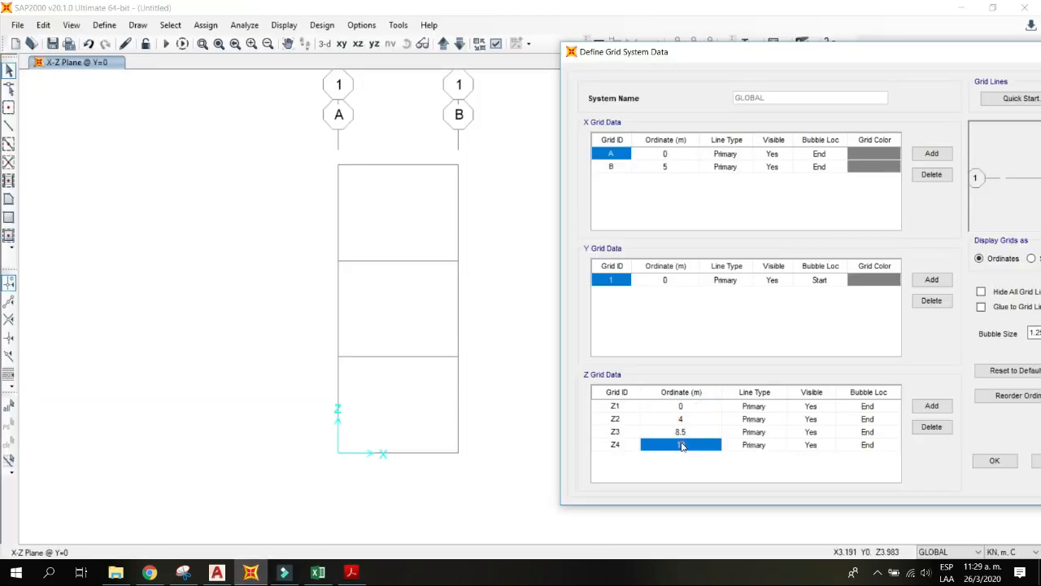
click(352, 573)
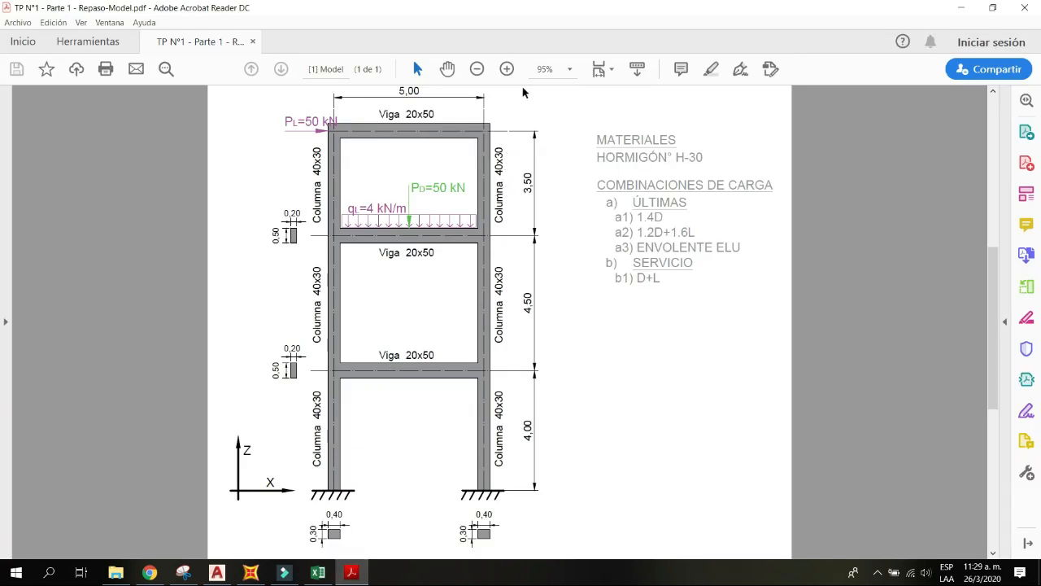
Step: Return to SAP2000 and apply the edited grid system data to the model
click(965, 7)
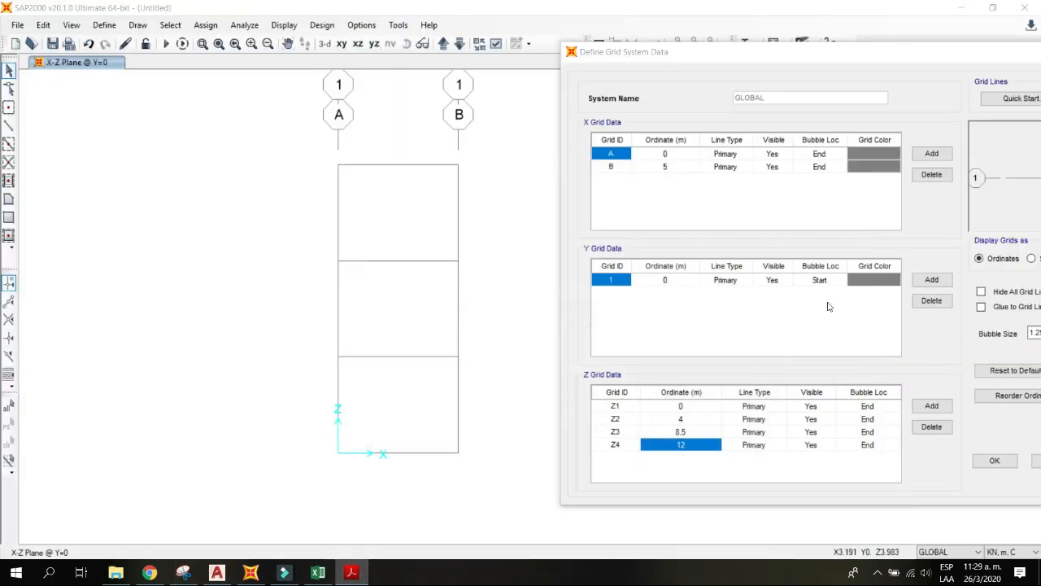
drag(868, 46, 723, 47)
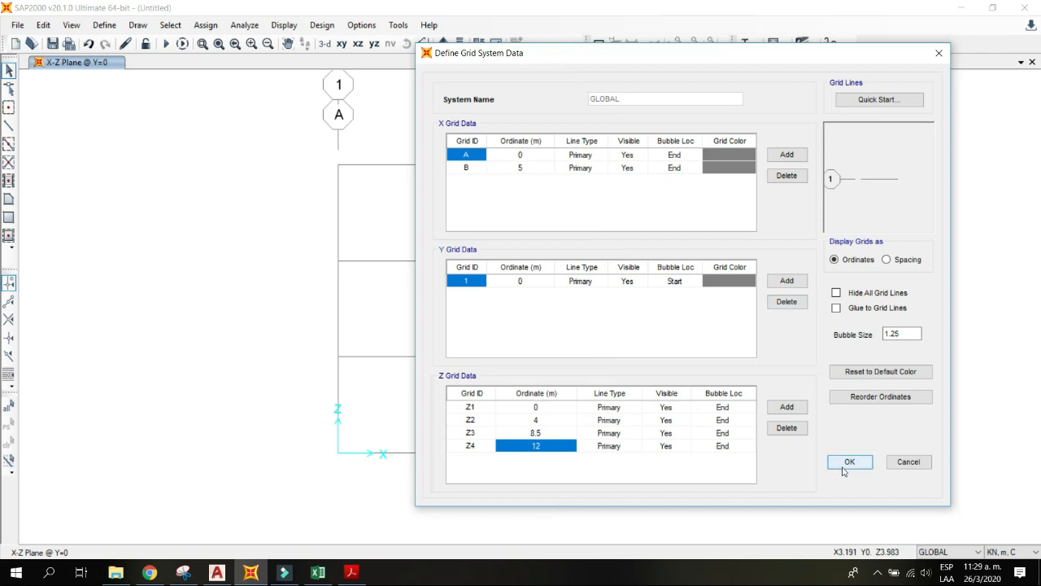
click(846, 465)
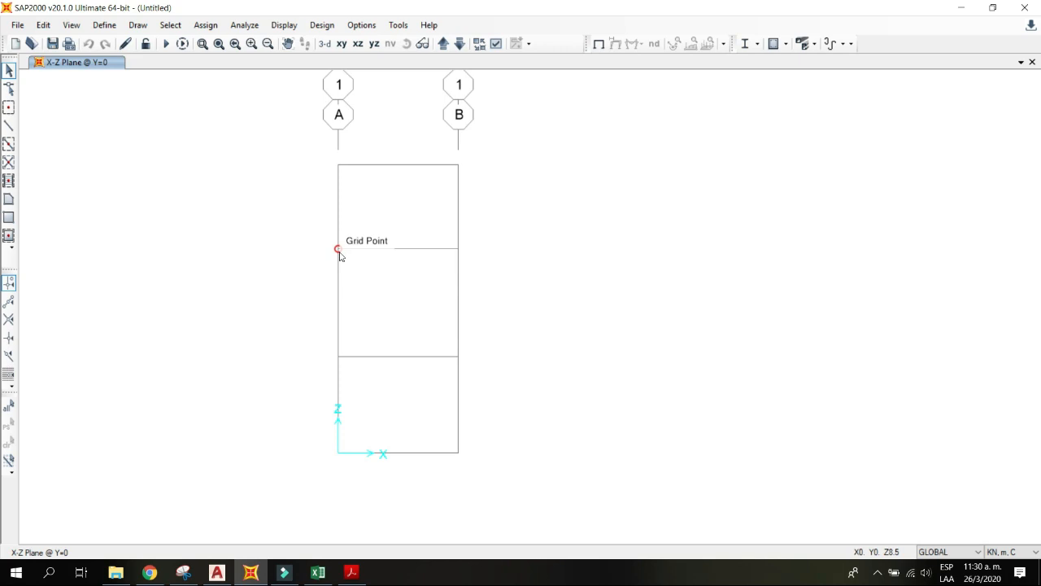
Step: Start saving the model and browse to the folder Escritorio > Tutoriales SAP > TP N°1 > Parte 1 - Repaso
click(52, 43)
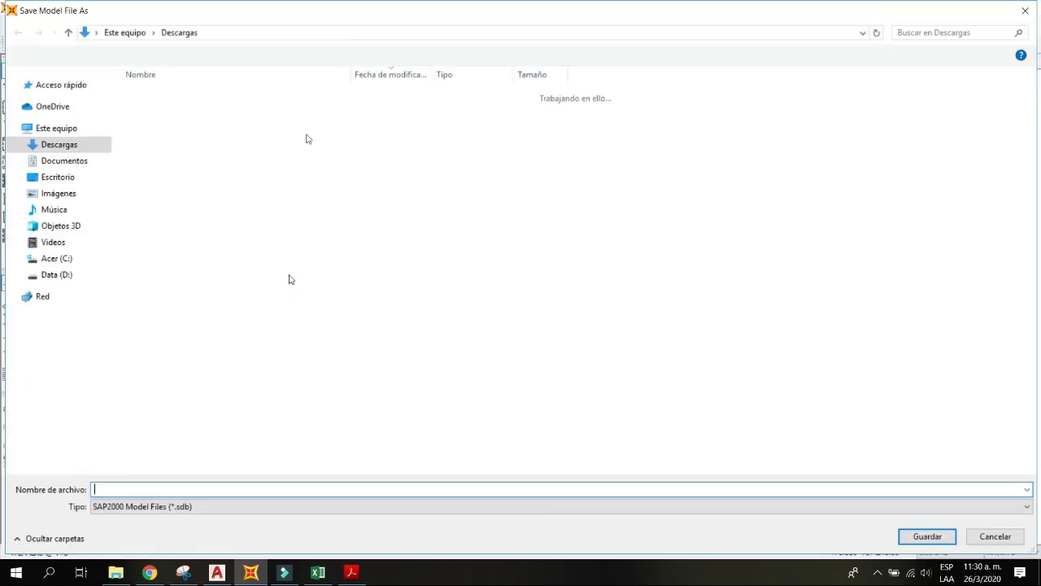
click(122, 34)
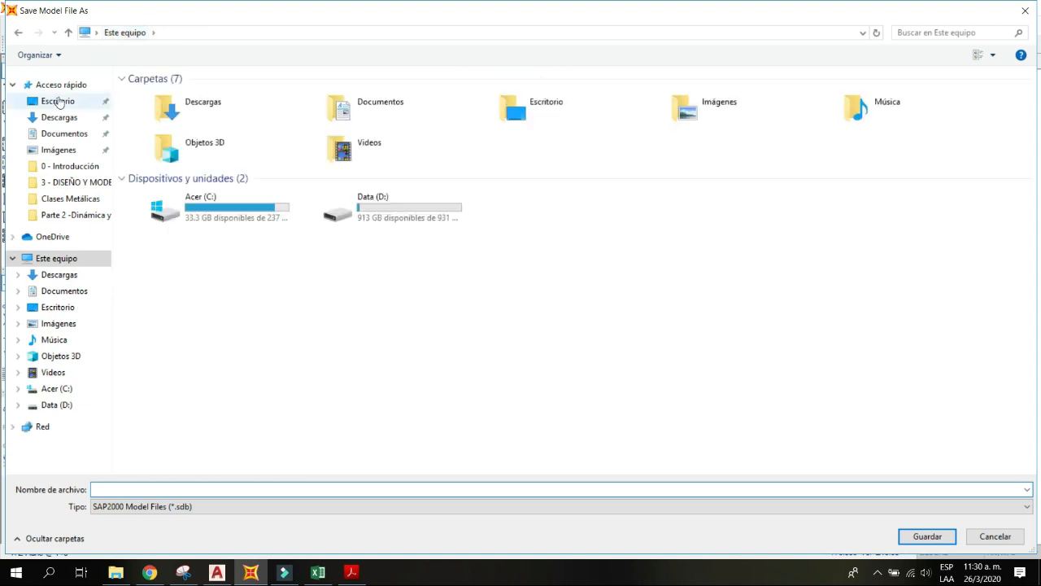
click(59, 101)
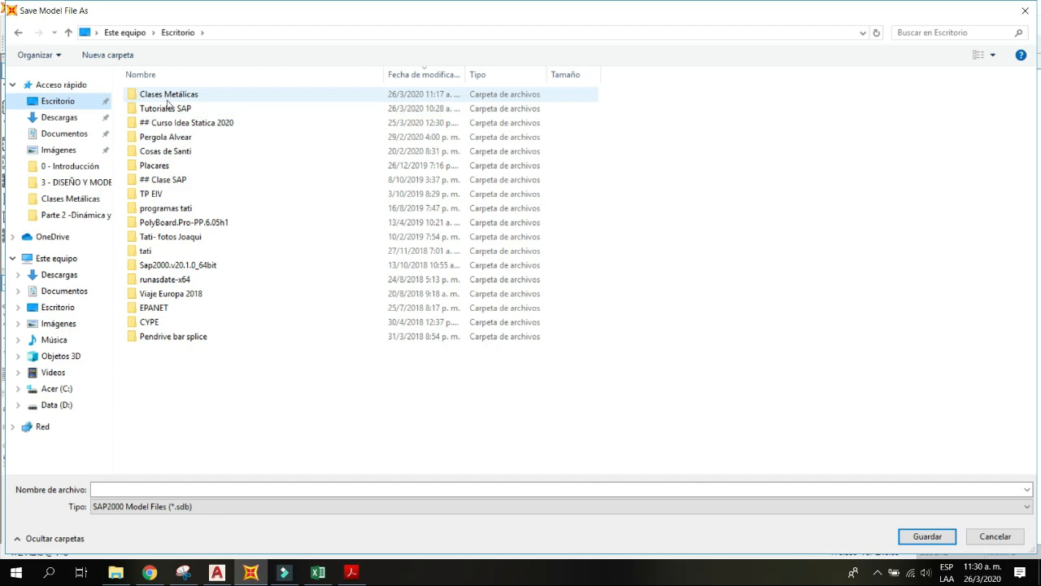
double_click(166, 108)
click(161, 101)
double_click(161, 101)
double_click(182, 96)
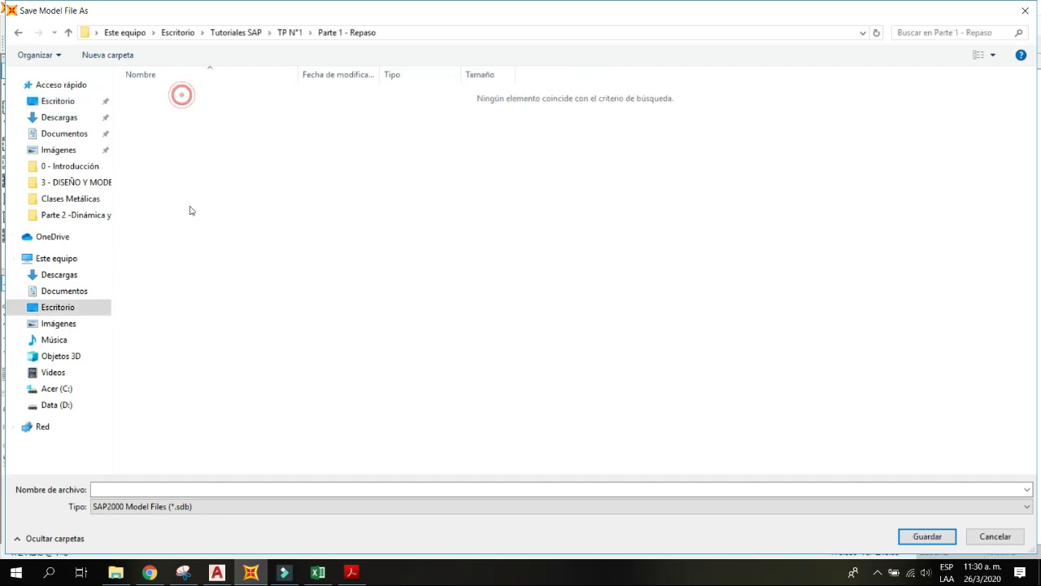
Step: Name the model file Ejercicio Repaso and save it as an SAP2000 model in this folder
click(162, 487)
key(Caps_Lock)
text(E)
key(Caps_Lock)
text(je)
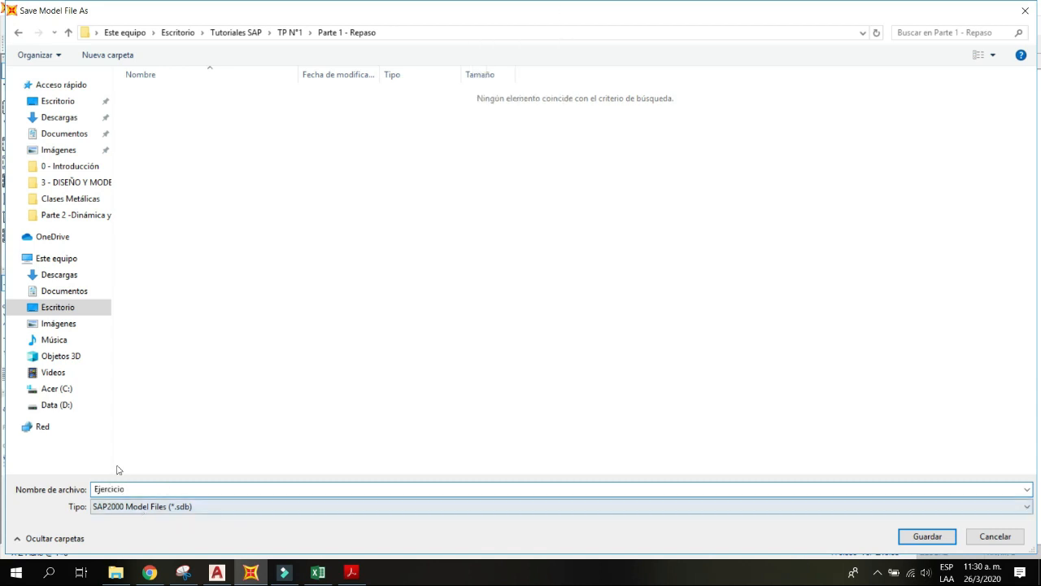
text(rcicio)
key(Caps_Lock)
text(R)
key(Caps_Lock)
text(epaso)
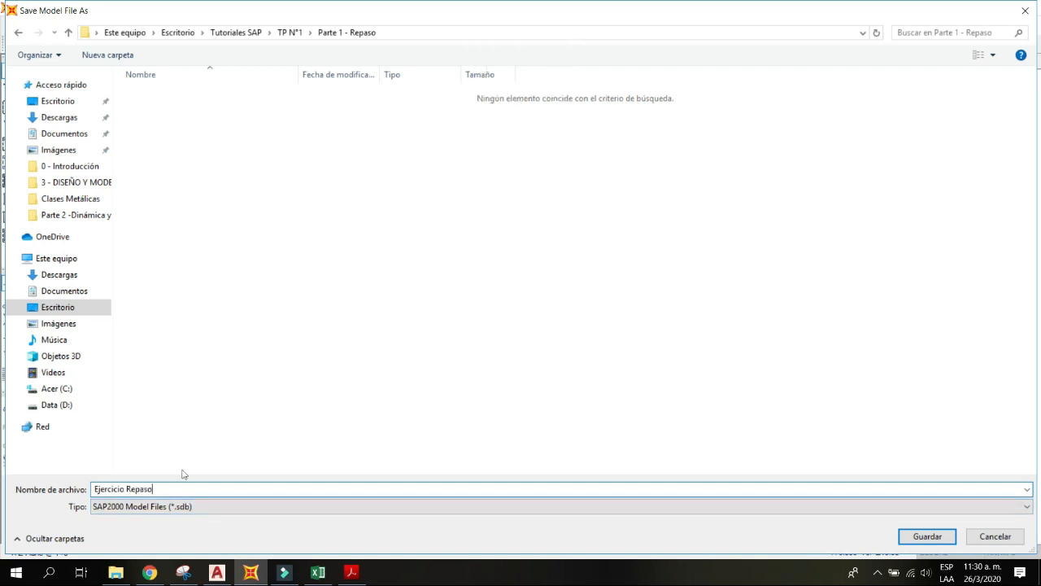
click(936, 541)
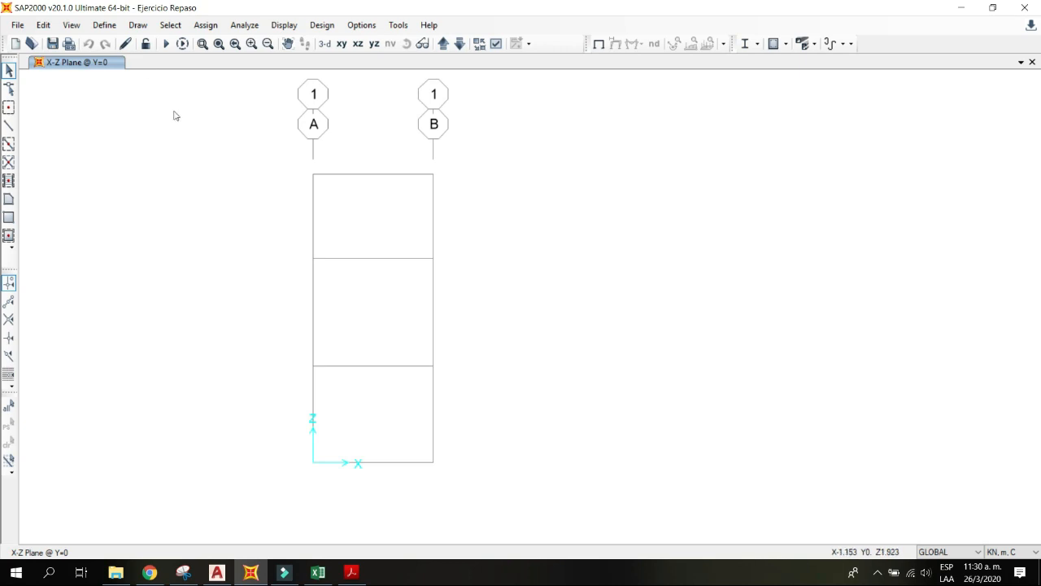
Step: Check the concrete grade on the frame drawing in Acrobat Reader, and open the material definitions in SAP2000
click(351, 572)
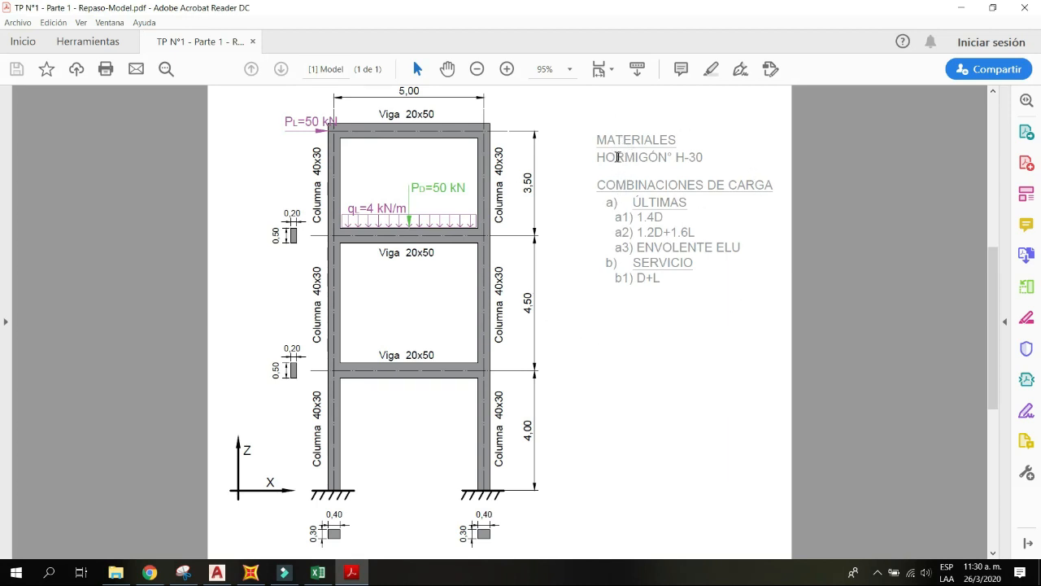
click(960, 7)
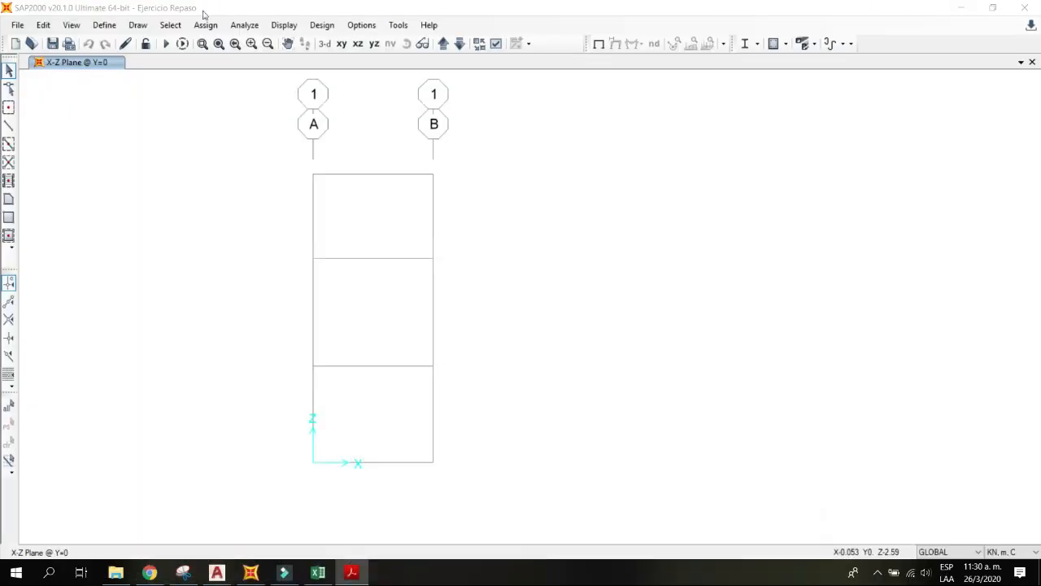
click(104, 25)
click(104, 26)
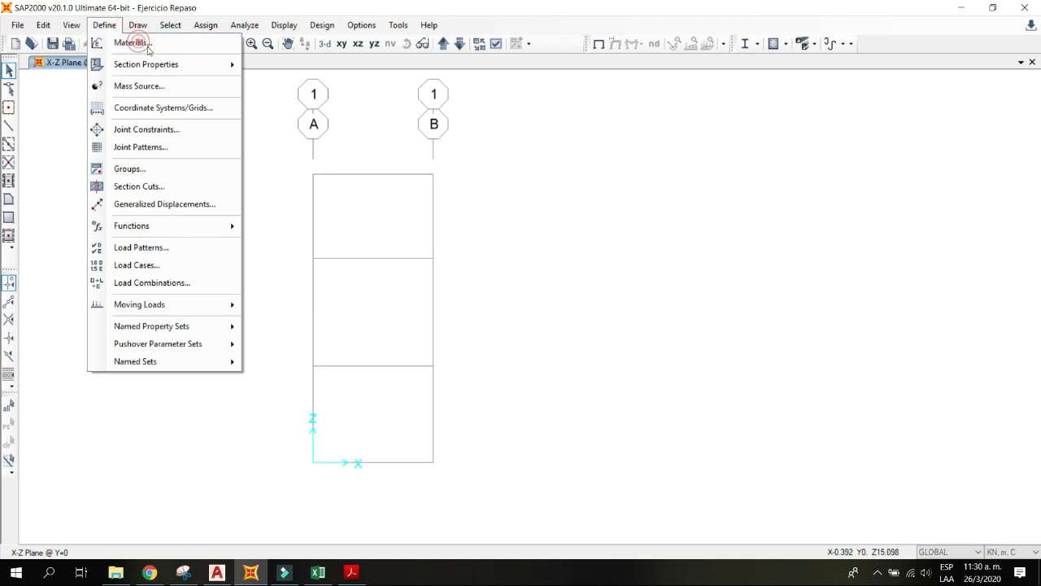
click(133, 43)
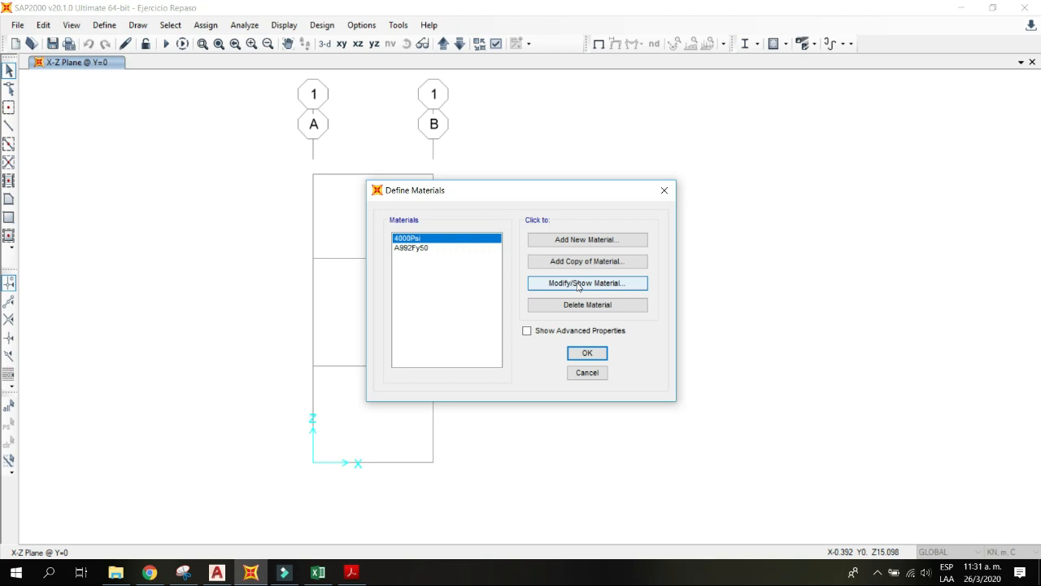
Step: Add a new material with region User and material type Concrete
click(580, 239)
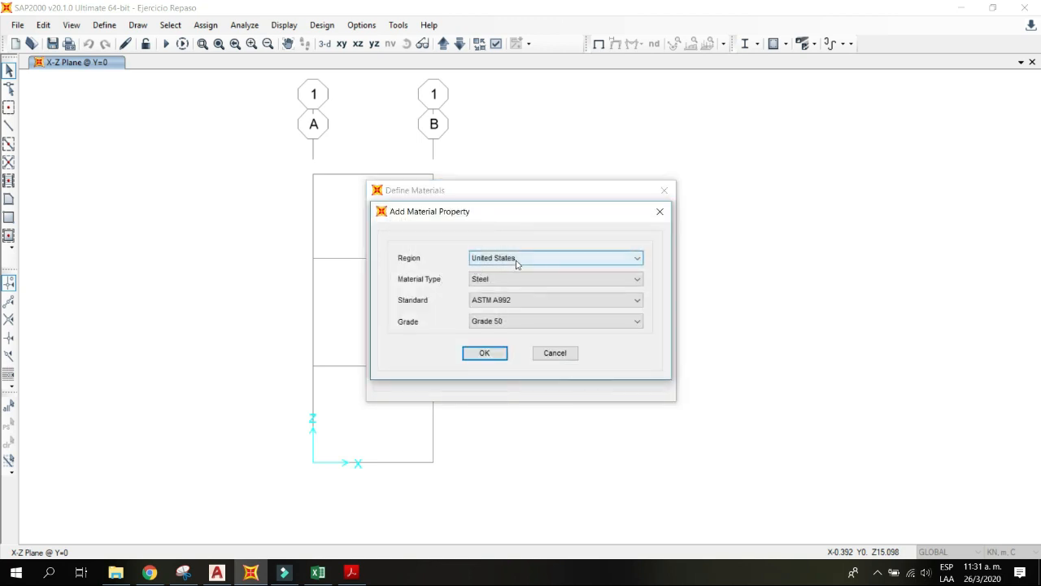
click(517, 258)
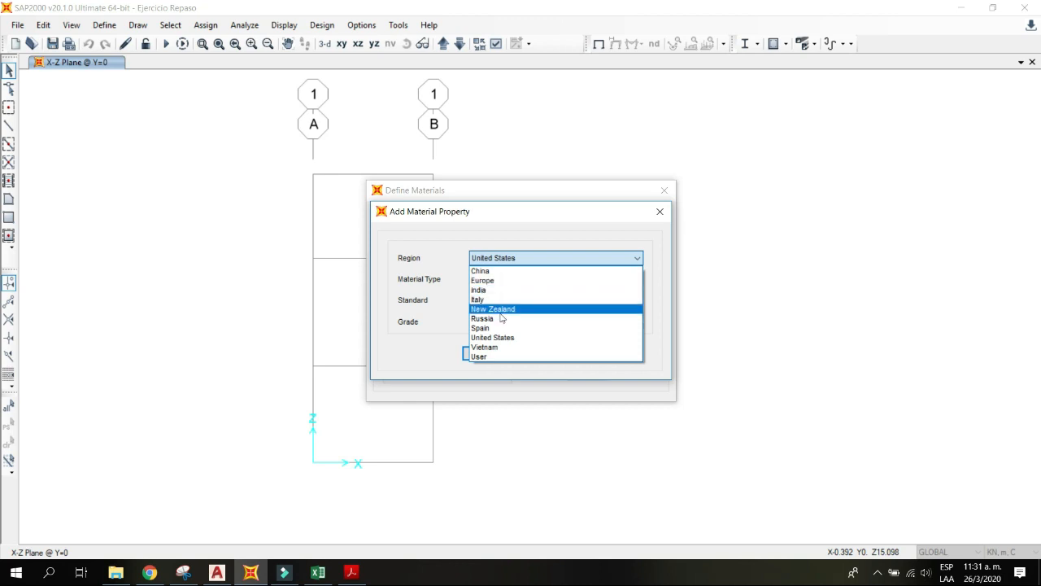
click(489, 357)
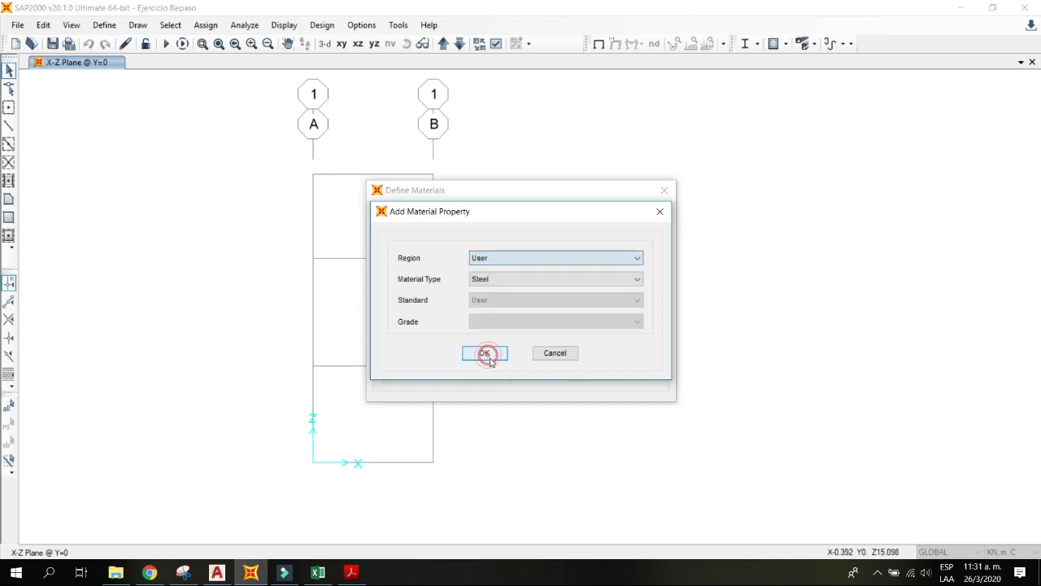
click(494, 280)
click(493, 301)
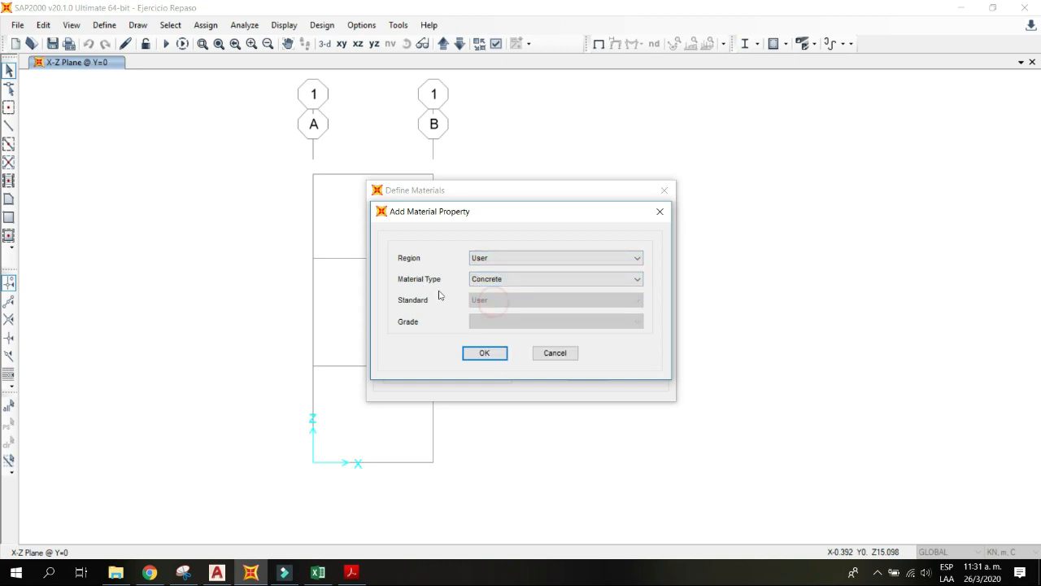
click(484, 353)
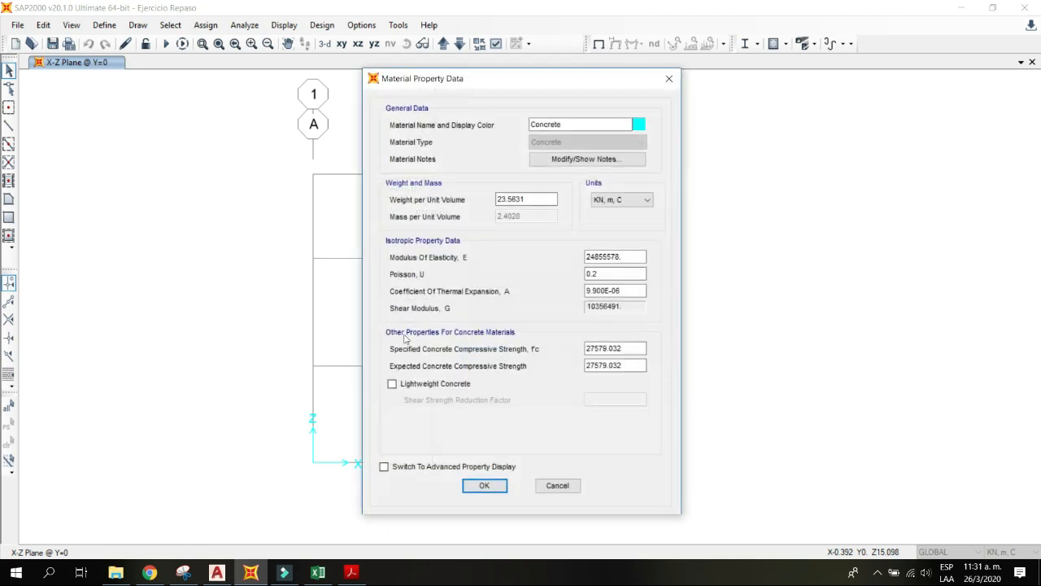
Step: Name the new concrete material Hormigón H30 and set its weight per unit volume to 24 kN/m³
double_click(570, 124)
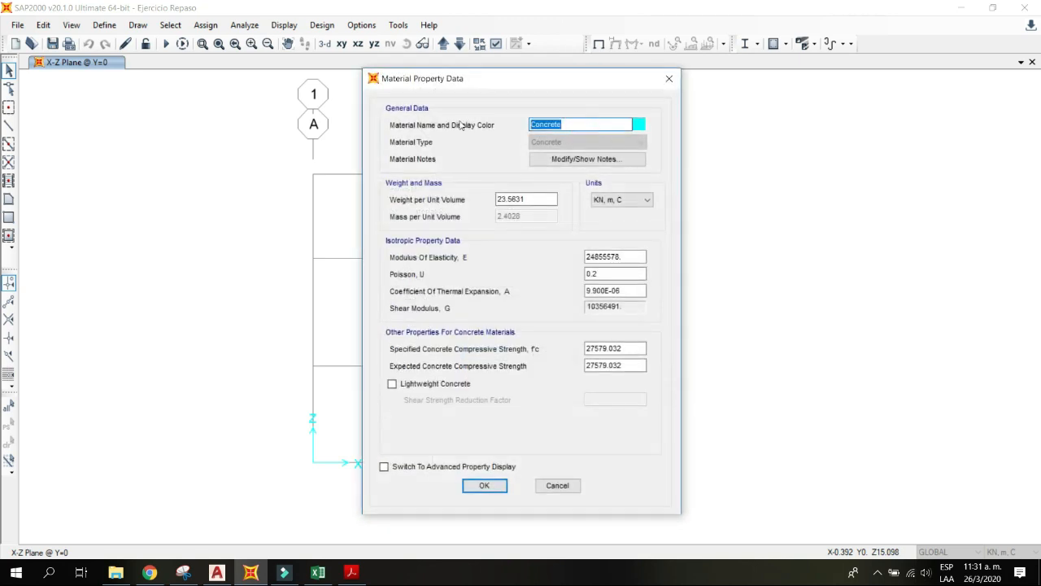
text(Ho)
key(Caps_Lock)
text(ormigón)
key(Caps_Lock)
text(H30)
drag(528, 199, 487, 189)
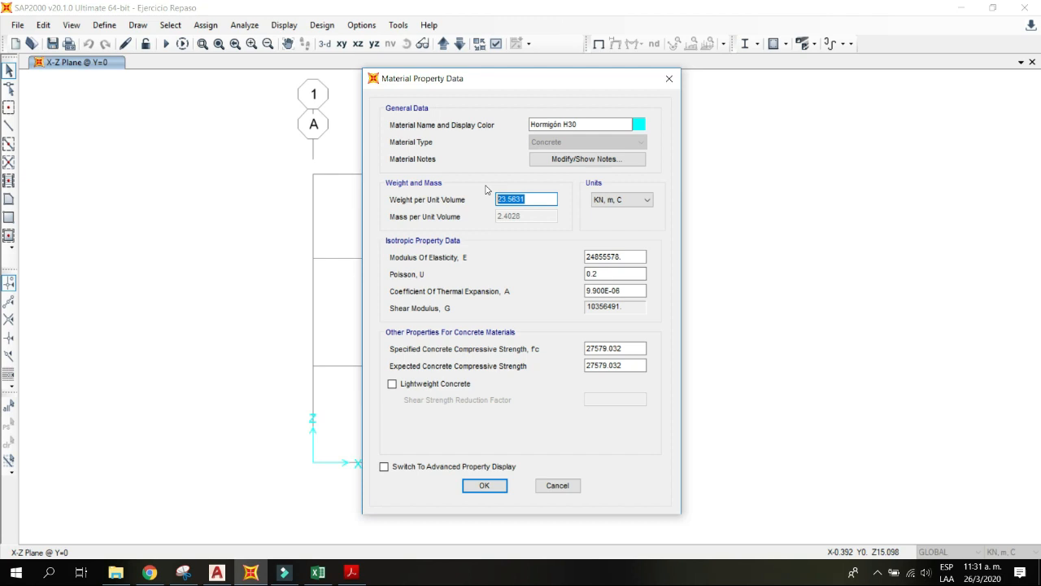
text(24)
click(495, 261)
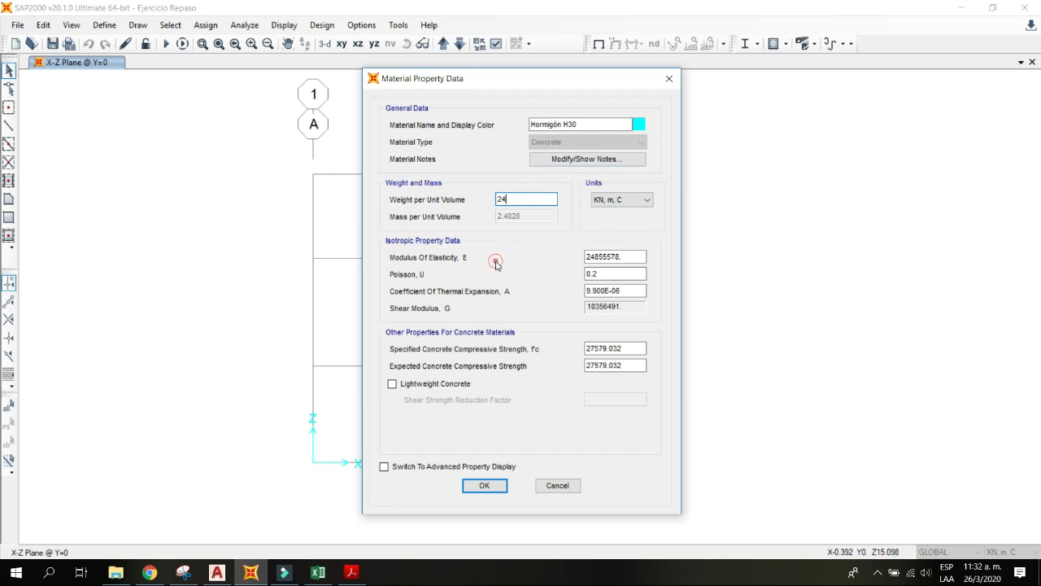
Step: Check the concrete grade in the PDF drawing again, and set the material's modulus of elasticity to 25742000 kN/m²
click(632, 254)
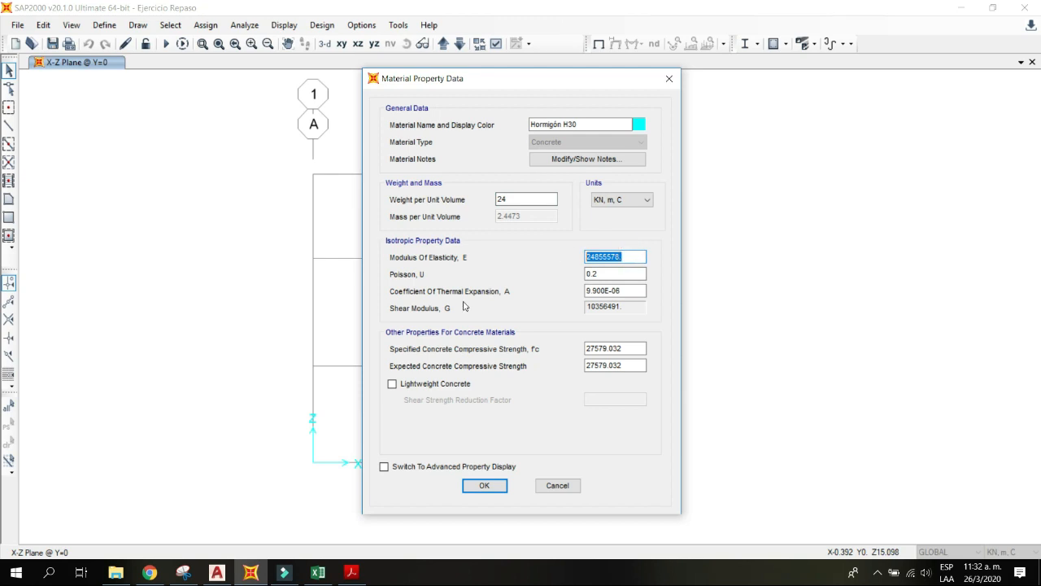
click(350, 573)
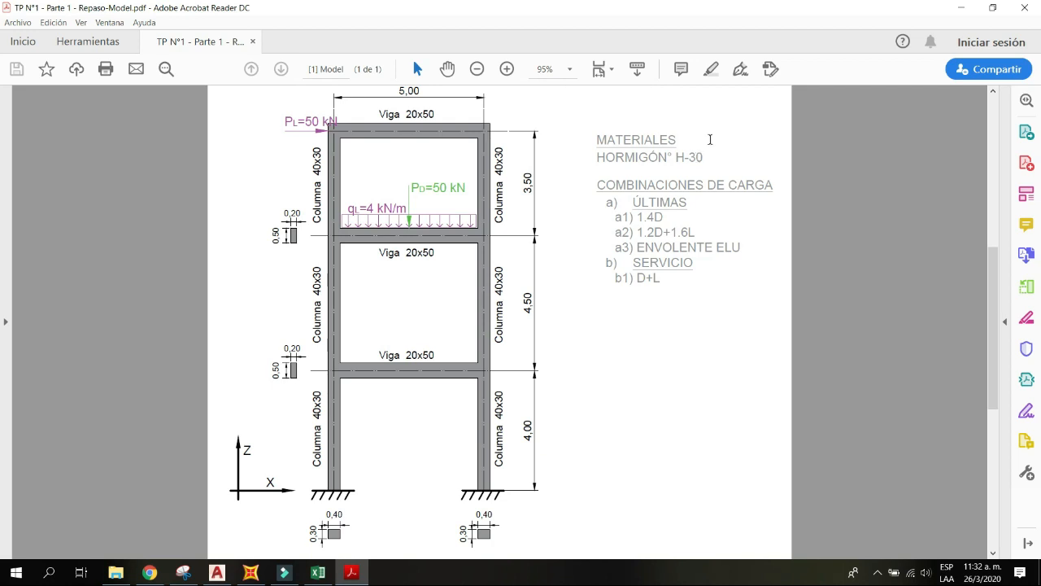
click(961, 8)
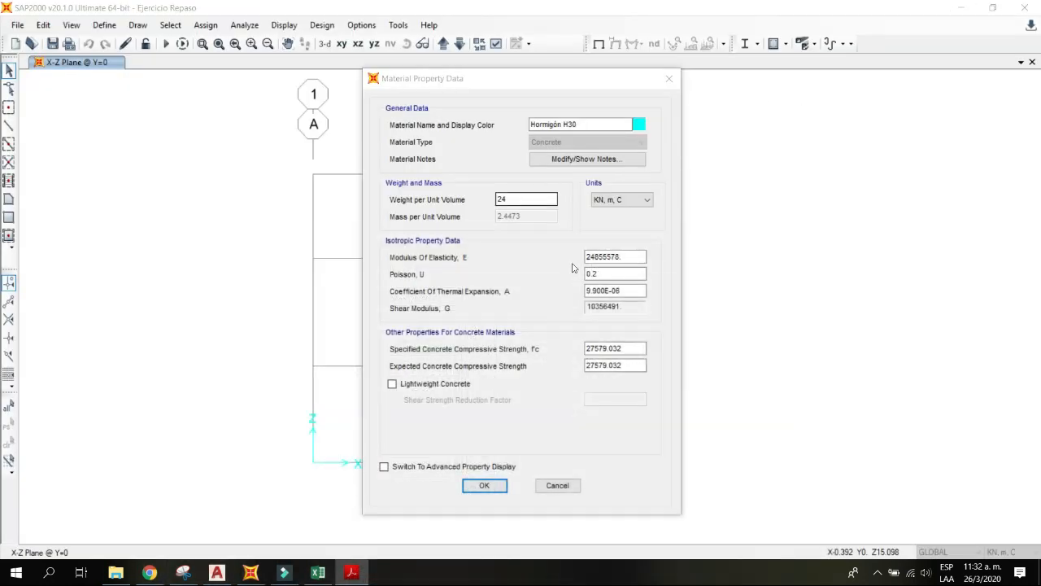
drag(643, 257, 550, 257)
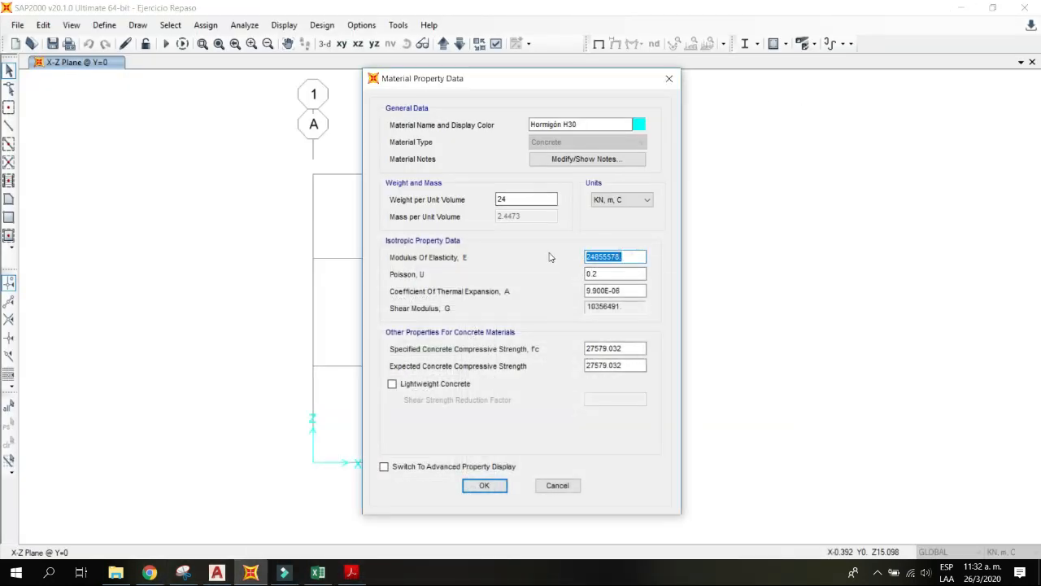
text(2574200)
text(000)
Step: Set the specified and expected concrete compressive strengths to 30000 kN/m² and accept the material definition
drag(635, 349, 586, 347)
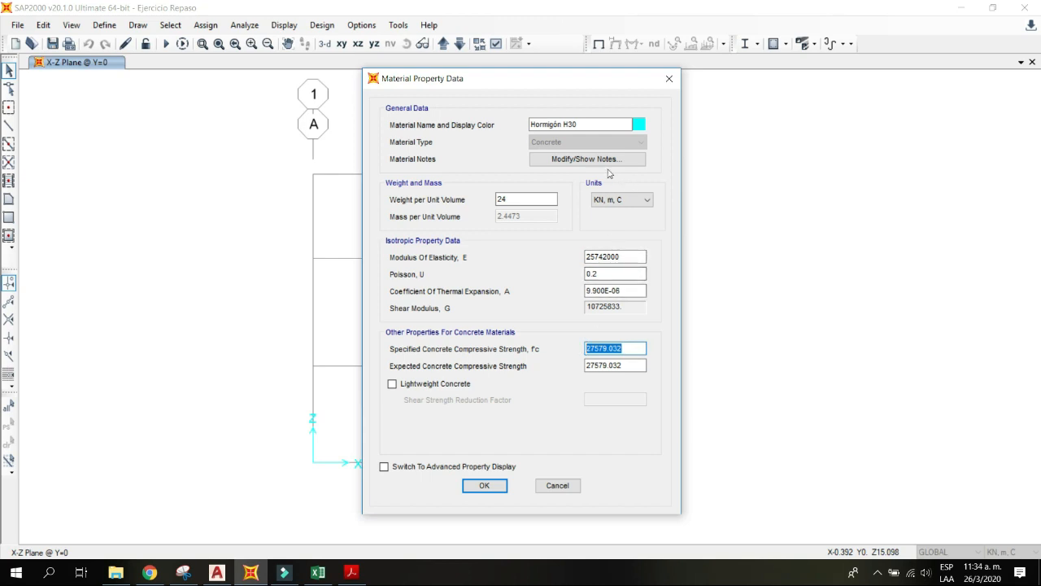
text(30000)
key(Tab)
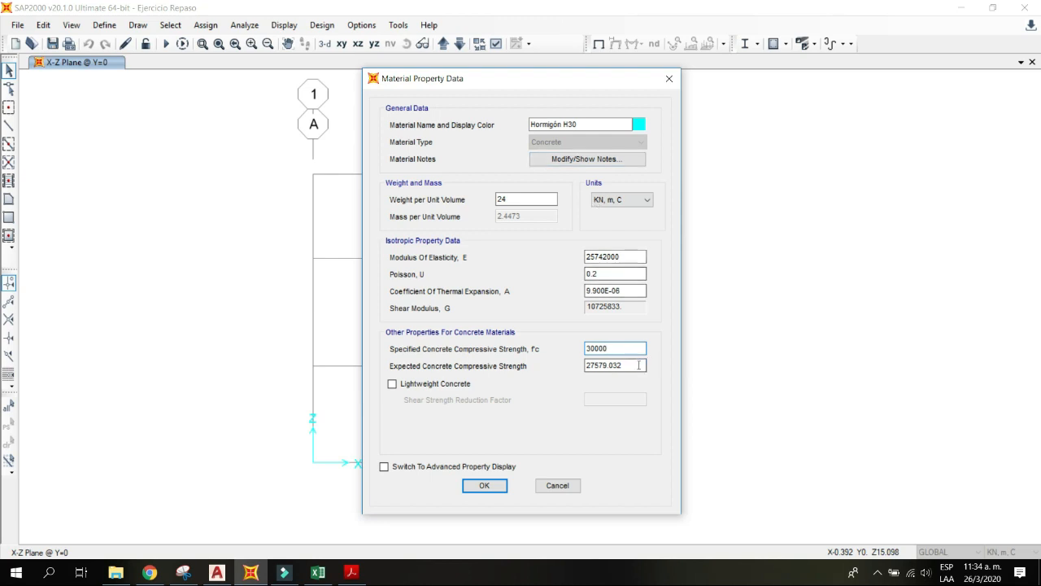
text(30000)
click(484, 485)
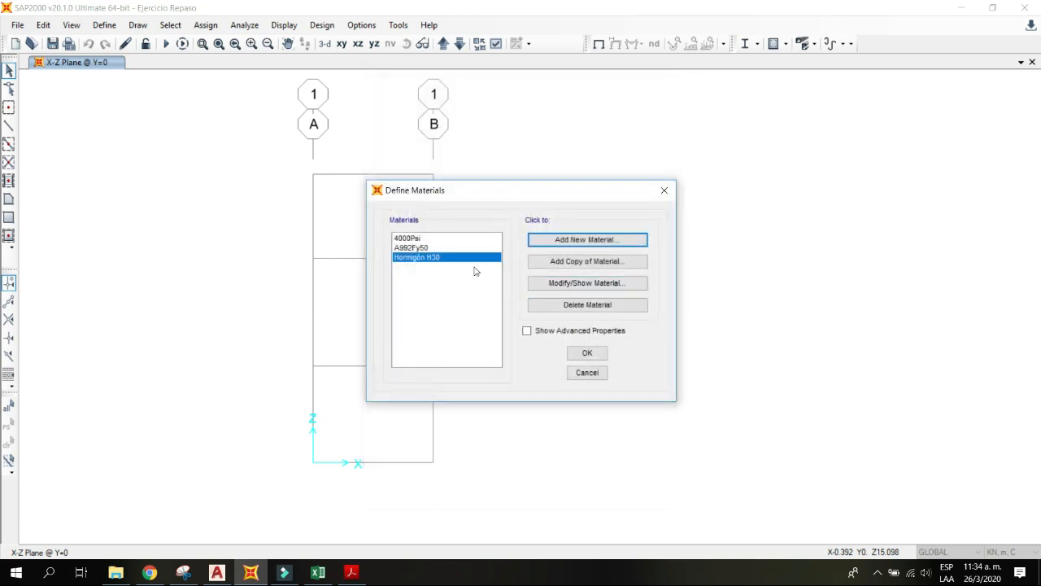
click(587, 353)
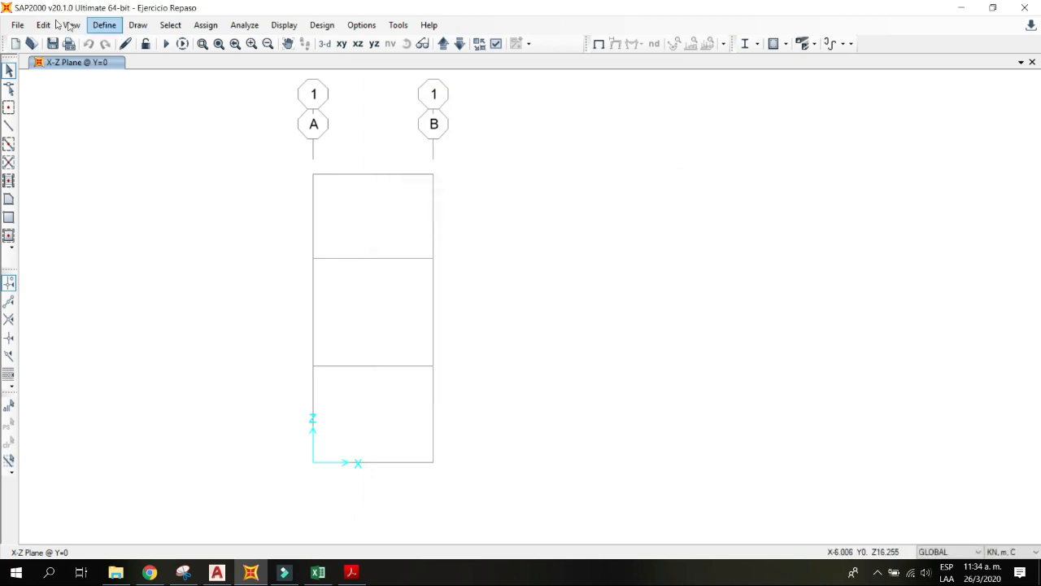
Step: Add a new frame section property of type Concrete with a rectangular shape
click(105, 28)
mouse_move(128, 66)
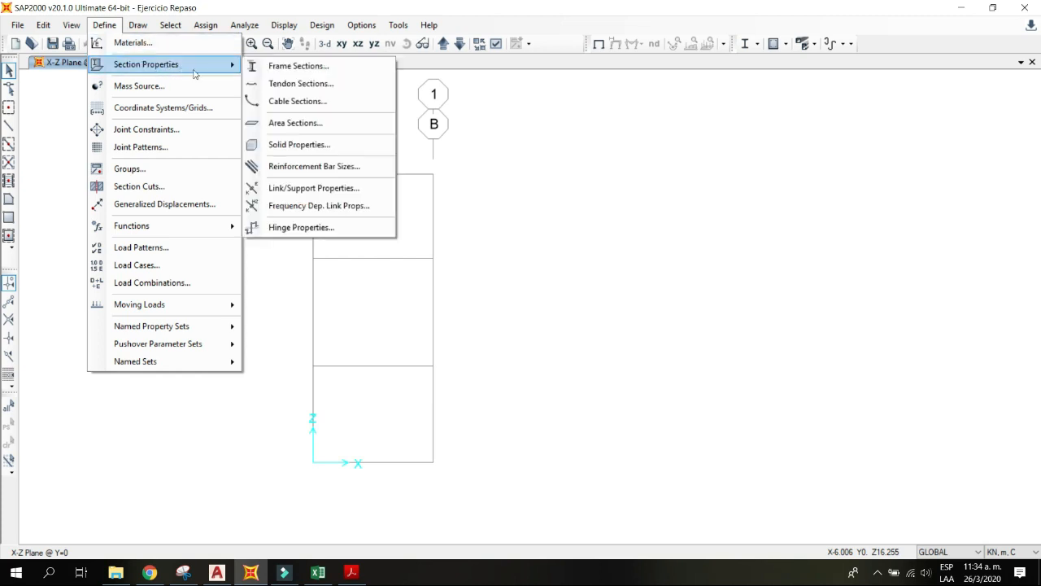
click(289, 70)
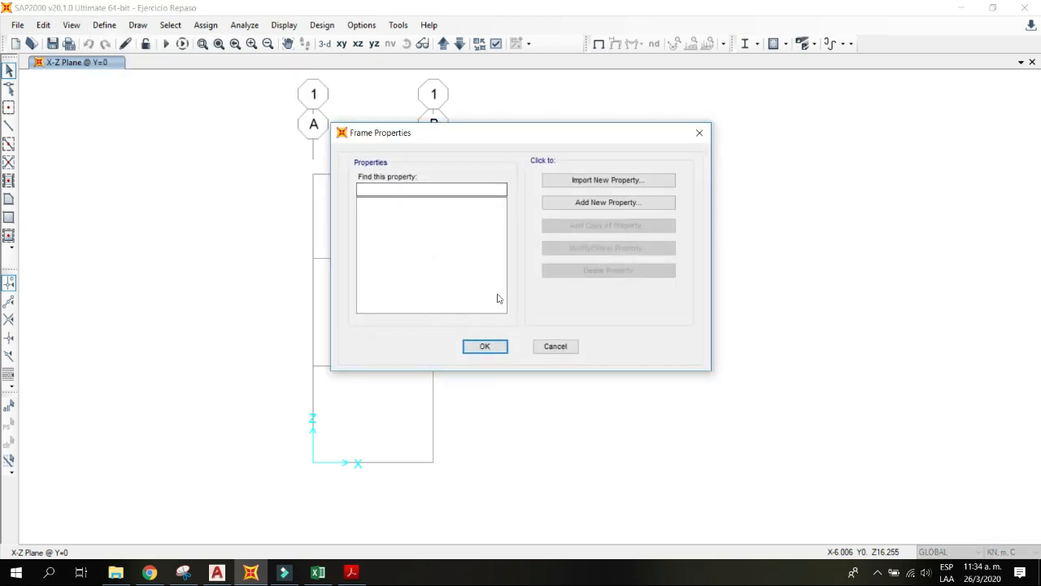
click(589, 206)
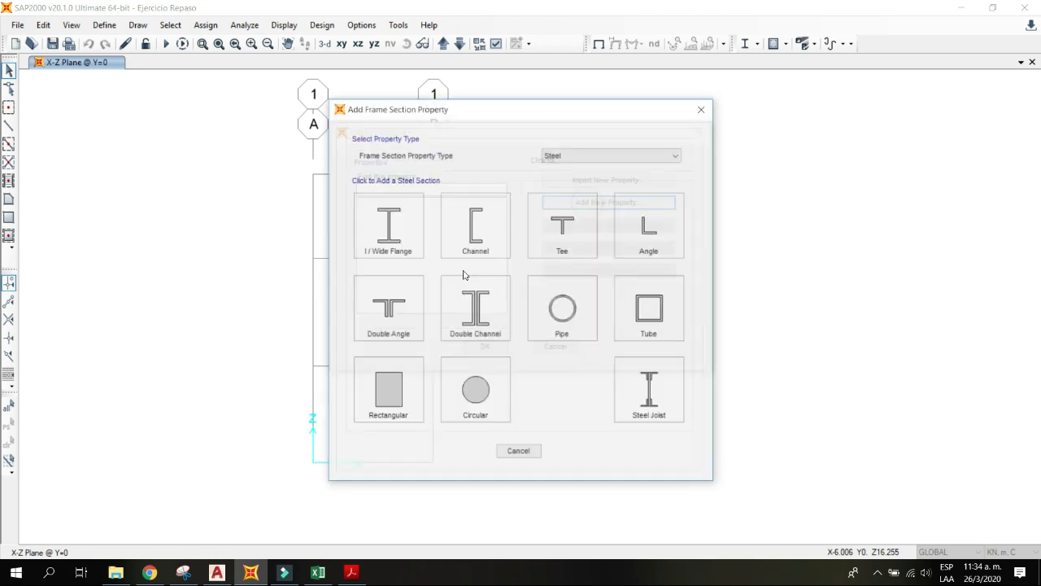
drag(492, 111, 525, 106)
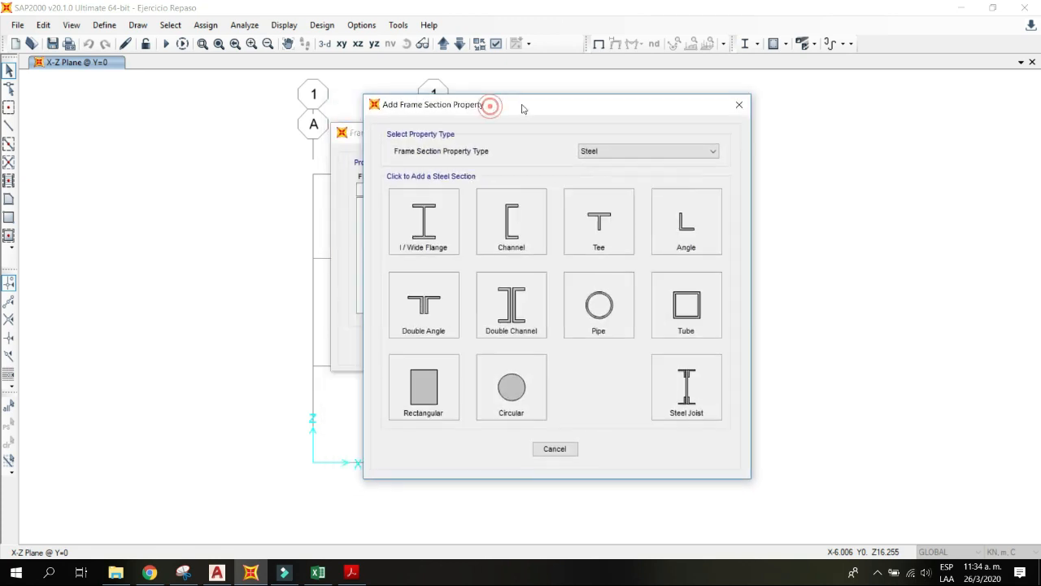
click(589, 153)
click(620, 153)
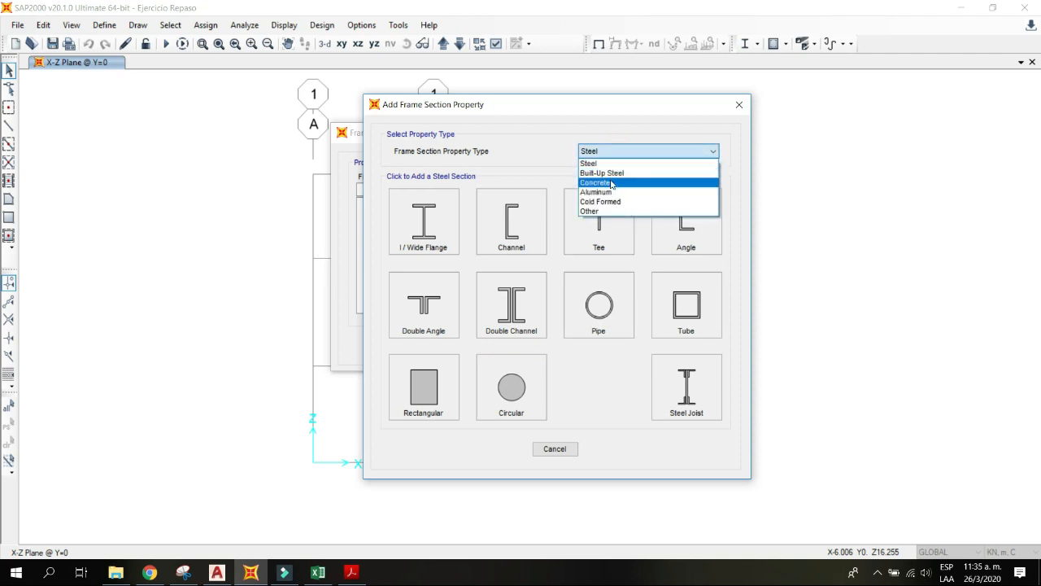
click(610, 183)
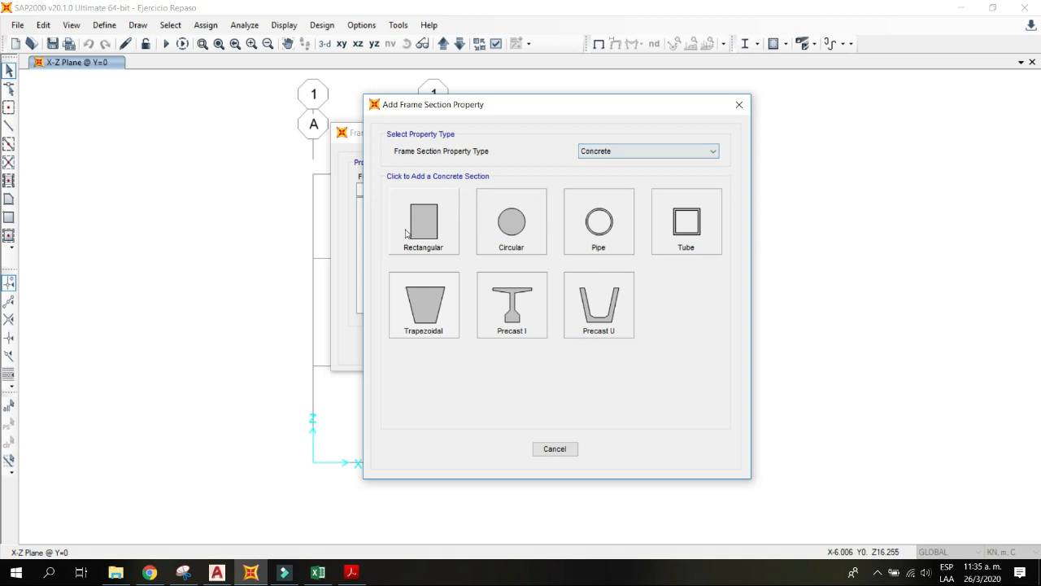
click(431, 223)
drag(496, 167, 404, 165)
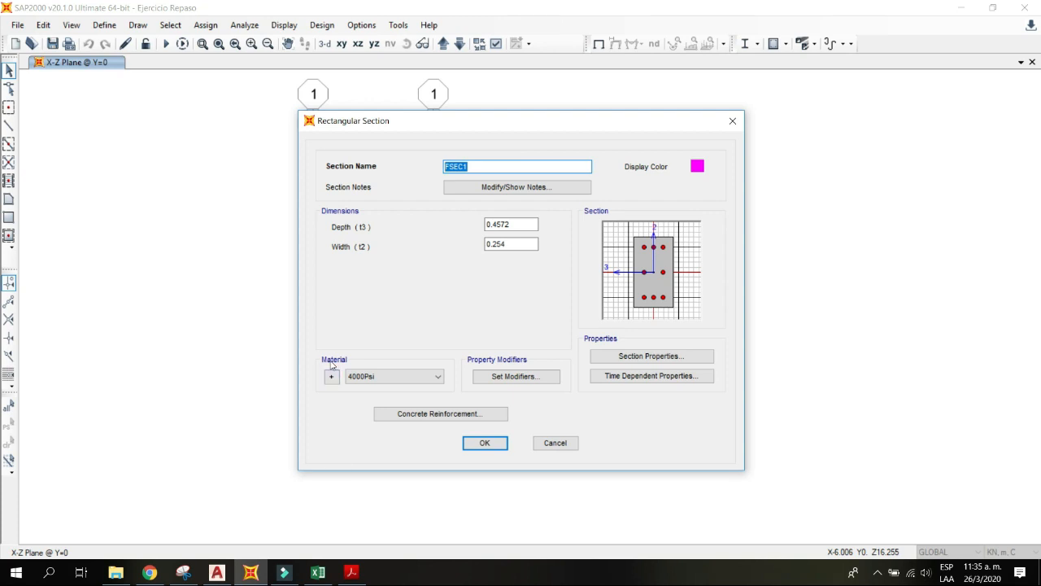
Step: Name the new rectangular concrete section Columna
key(Caps_Lock)
text(c0)
key(Caps_Lock)
key(BackSpace)
key(BackSpace)
text(C)
key(Caps_Lock)
text(olum)
Step: Check the column size in the PDF drawing, and set the section's depth to 0.4 m and width to 0.3 m
click(351, 573)
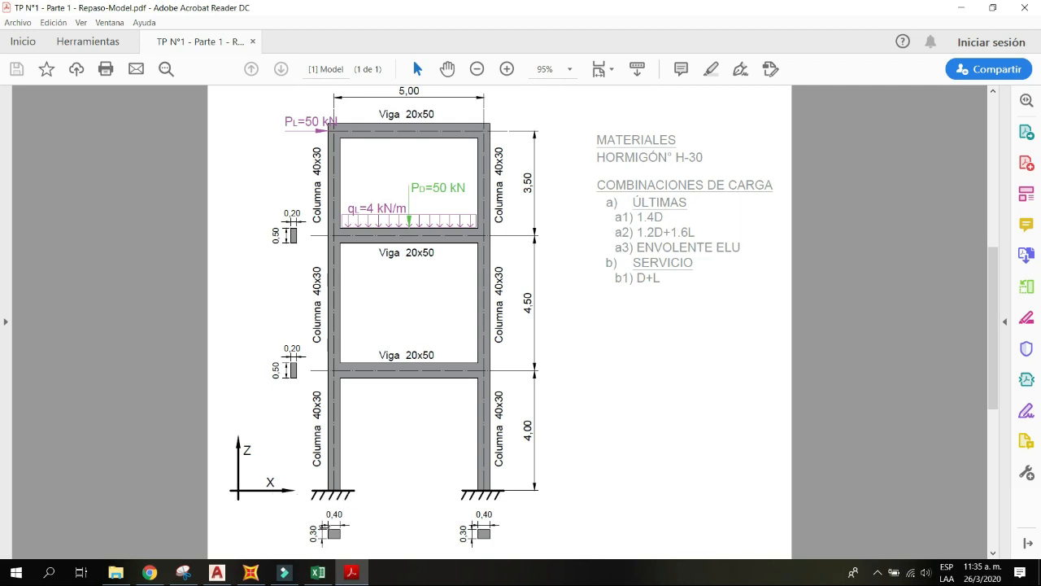
click(961, 7)
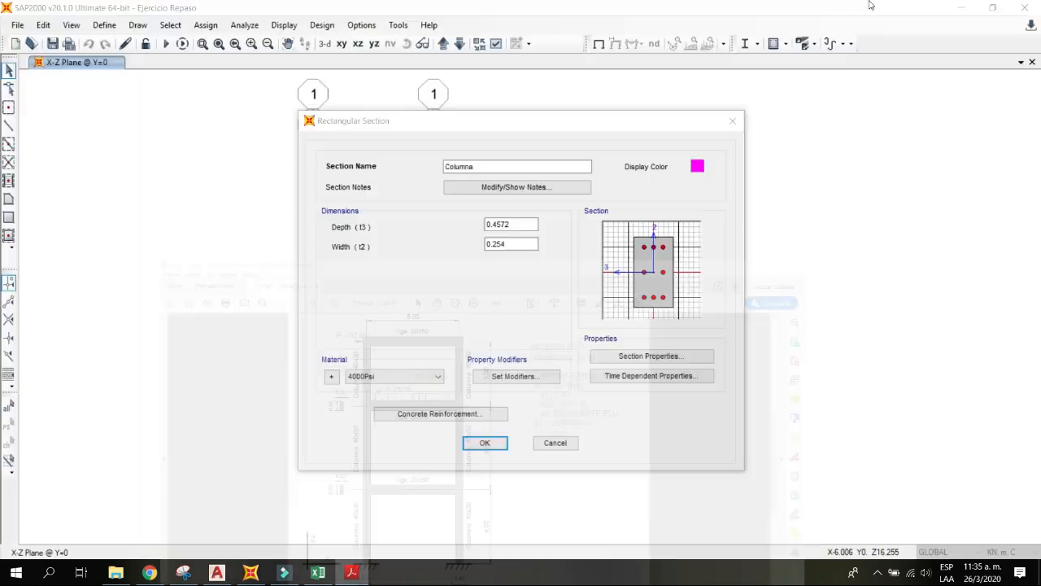
double_click(515, 223)
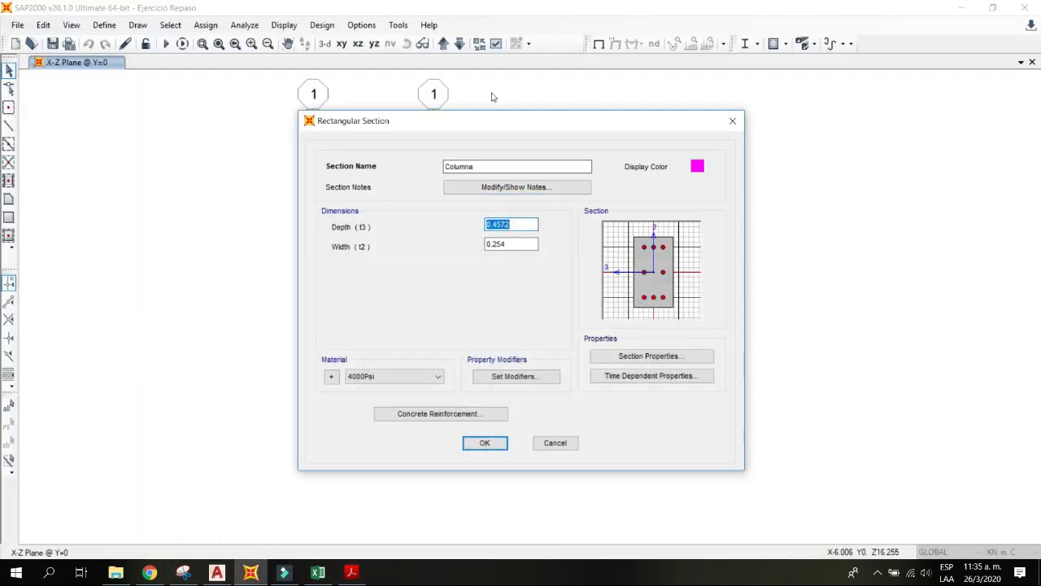
text(0.4)
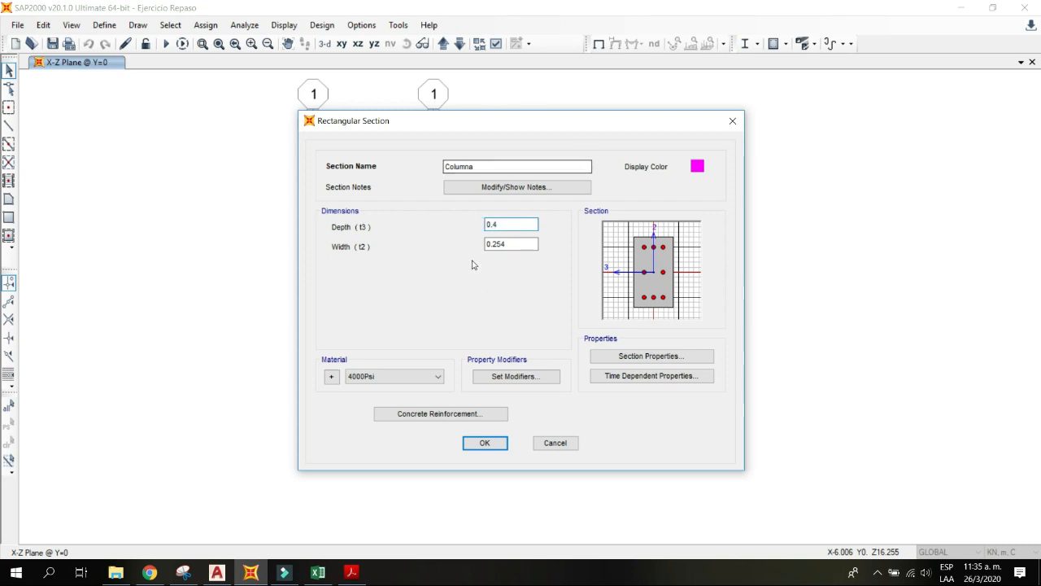
key(Tab)
text(0.3)
click(524, 224)
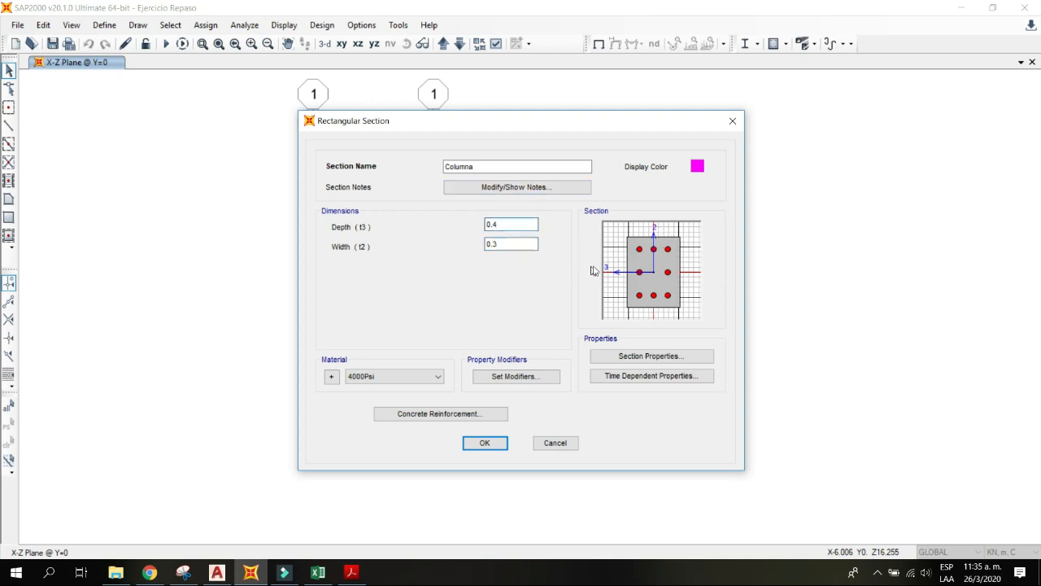
Step: Check the column's orientation in the PDF drawing again, and assign the material Hormigón H30 to the column section
click(351, 572)
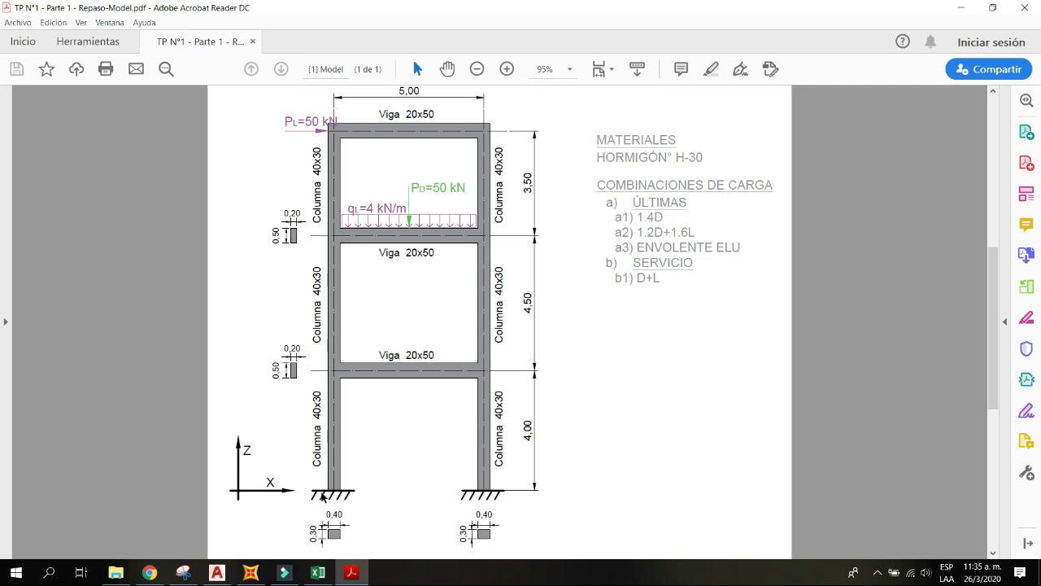
click(250, 573)
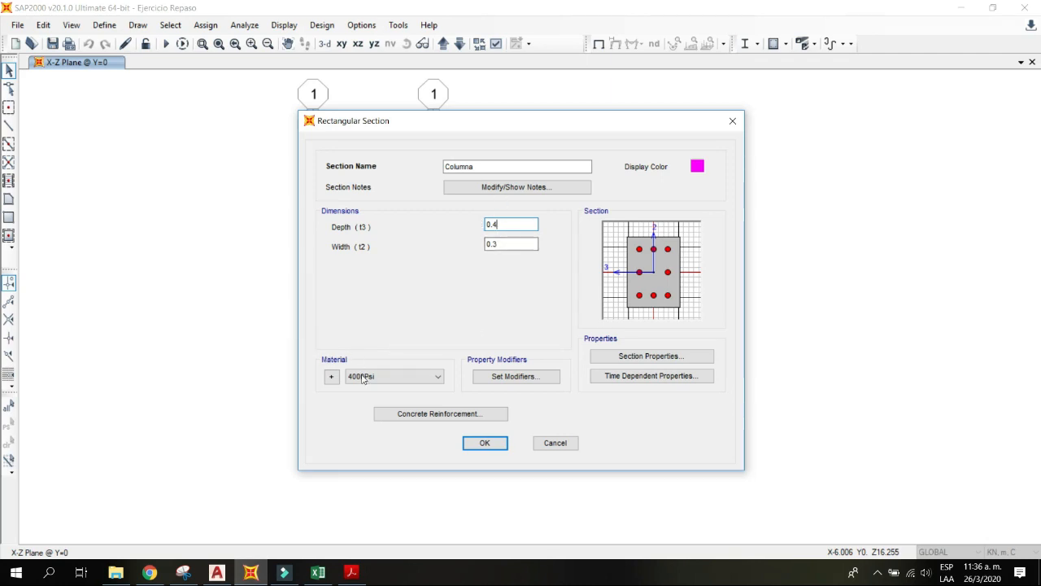
click(423, 381)
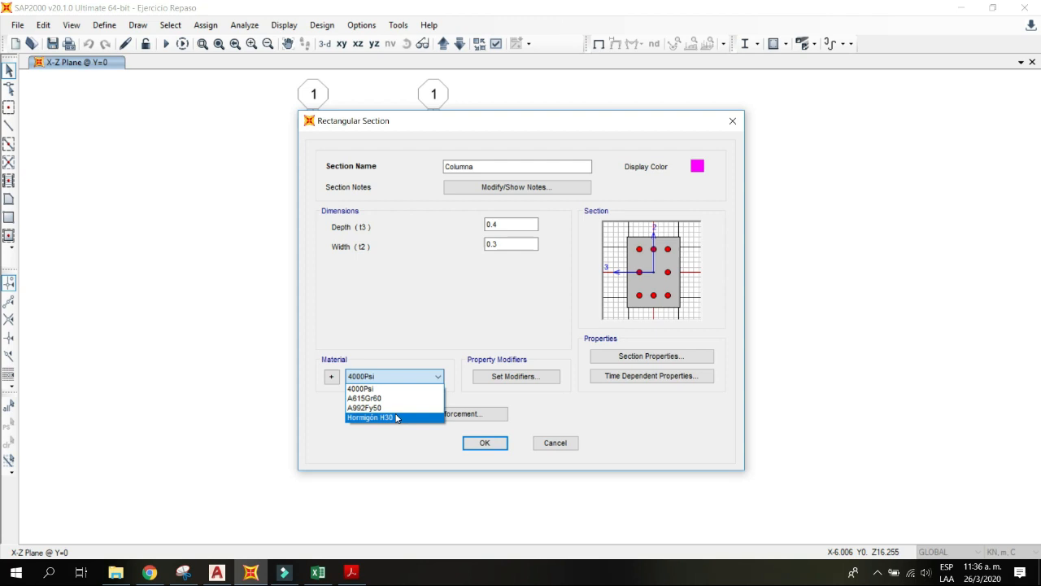
click(394, 417)
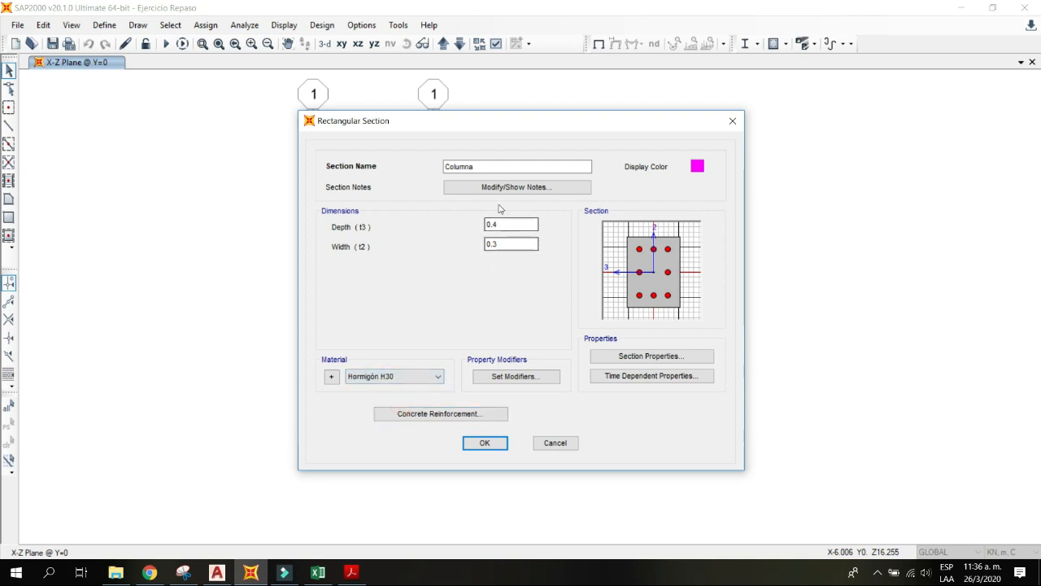
Step: Extend the column section's name to Columna 40x30 and accept the section
click(465, 166)
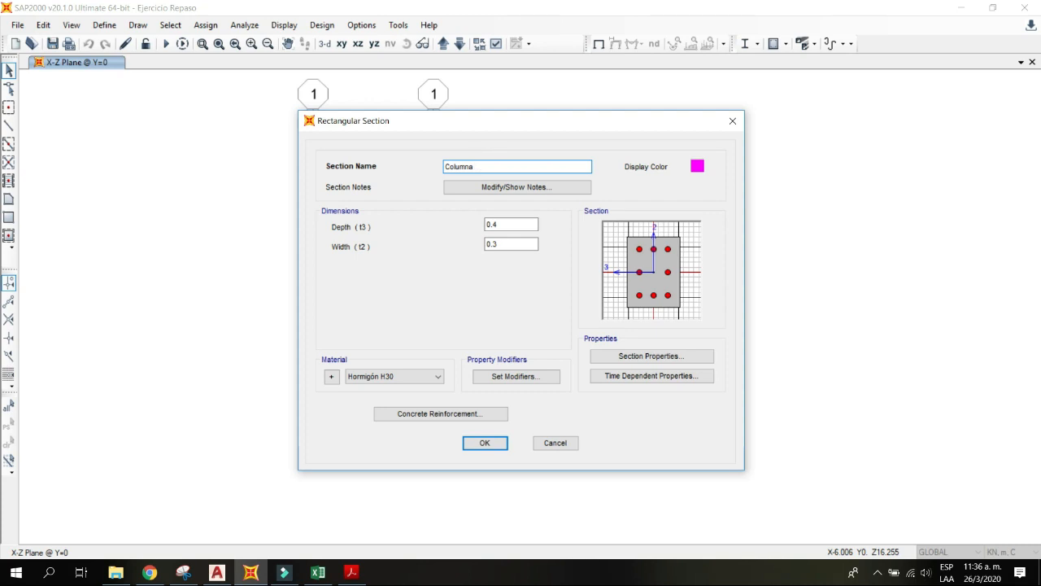
text(0.4x)
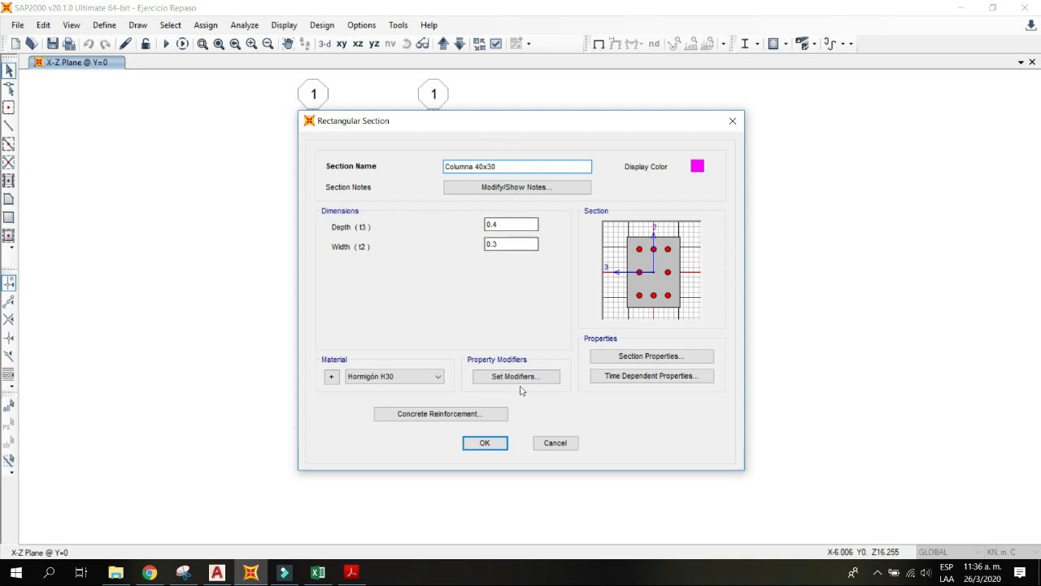
click(486, 443)
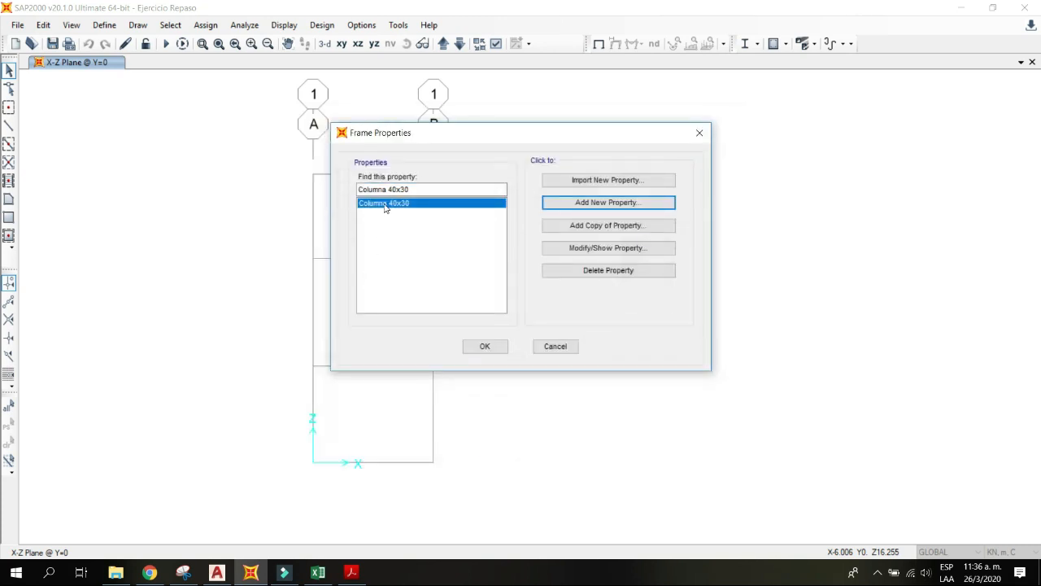
Step: Add another rectangular concrete section and name it Viga 20x50, checking the beam size in the PDF drawing
click(600, 204)
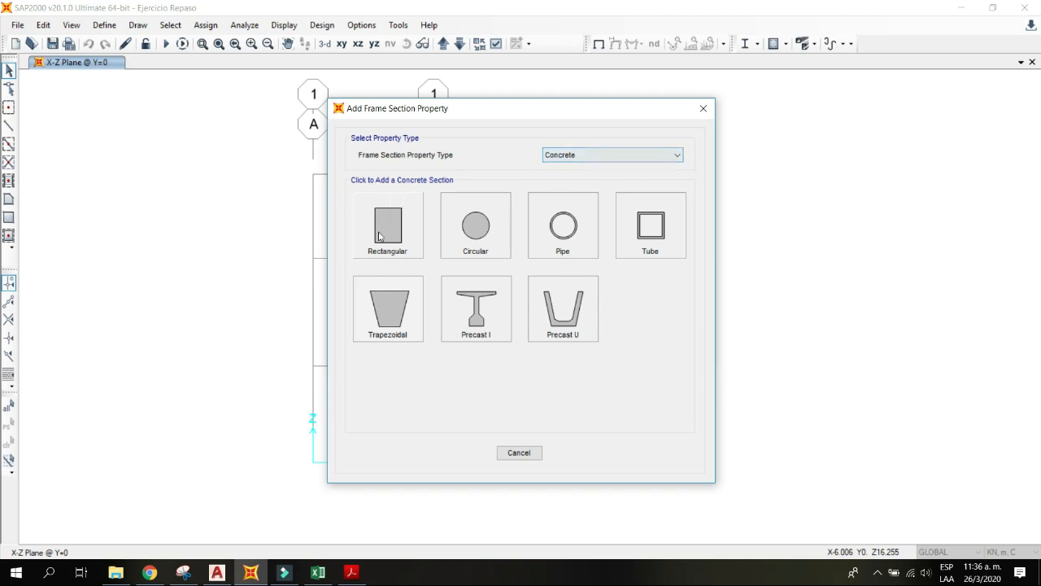
click(378, 233)
double_click(479, 166)
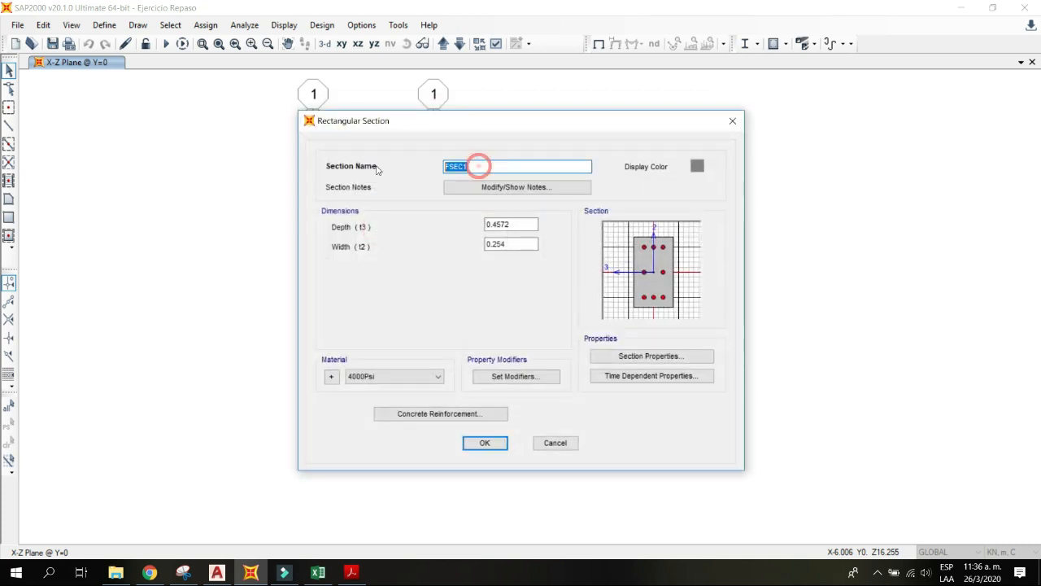
text(V)
key(Caps_Lock)
text(iga)
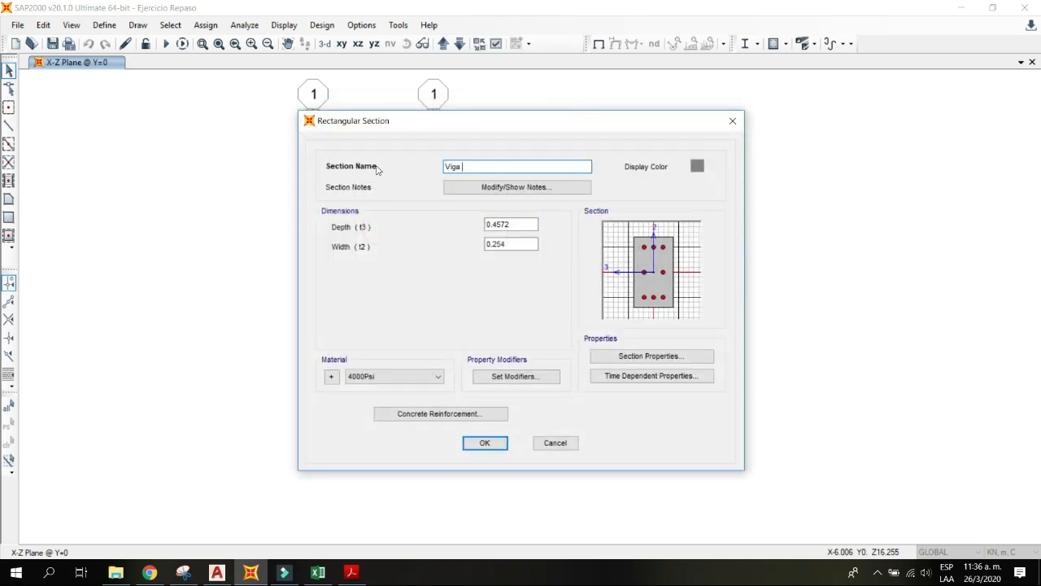
click(351, 571)
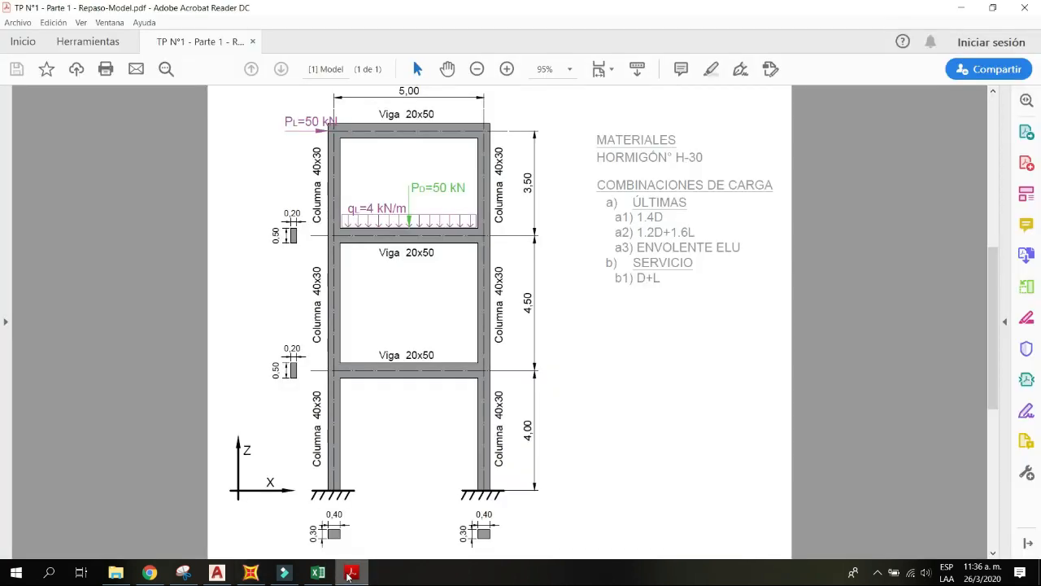
click(350, 573)
click(488, 164)
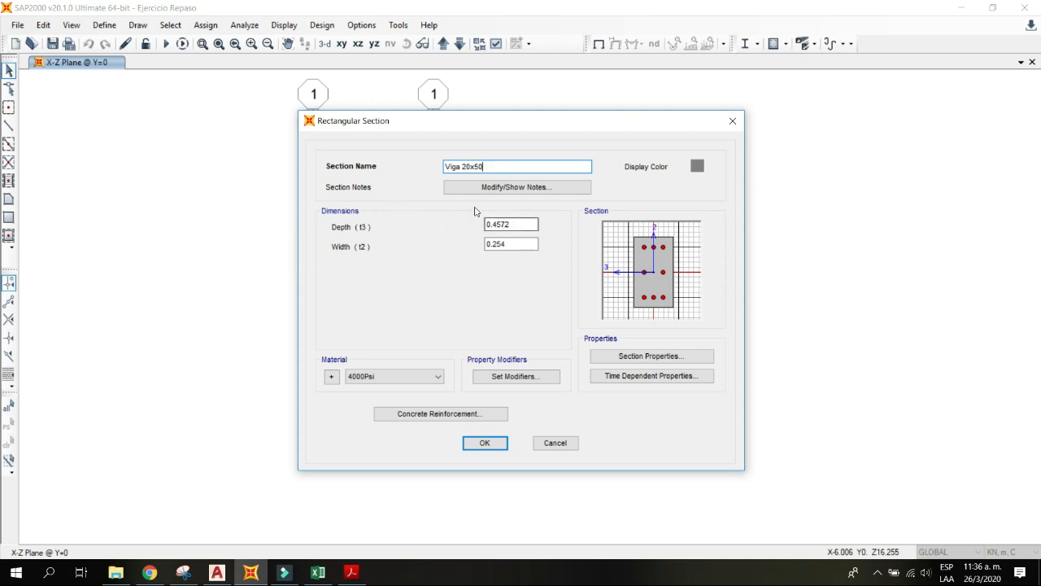
Step: Set the beam section's depth to 0.5 m and its width to 0.2 m
drag(487, 224, 530, 222)
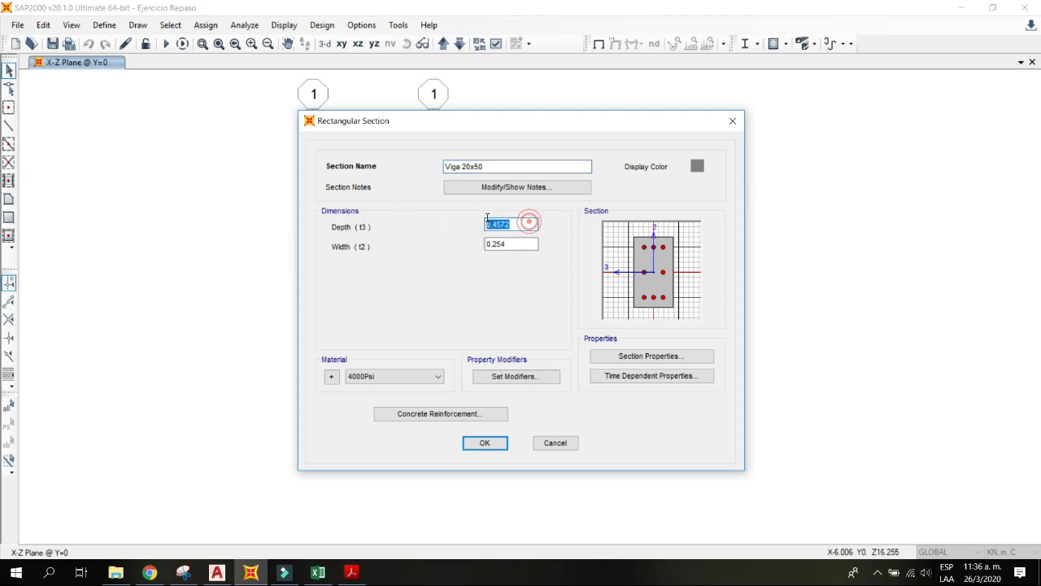
text(0.50)
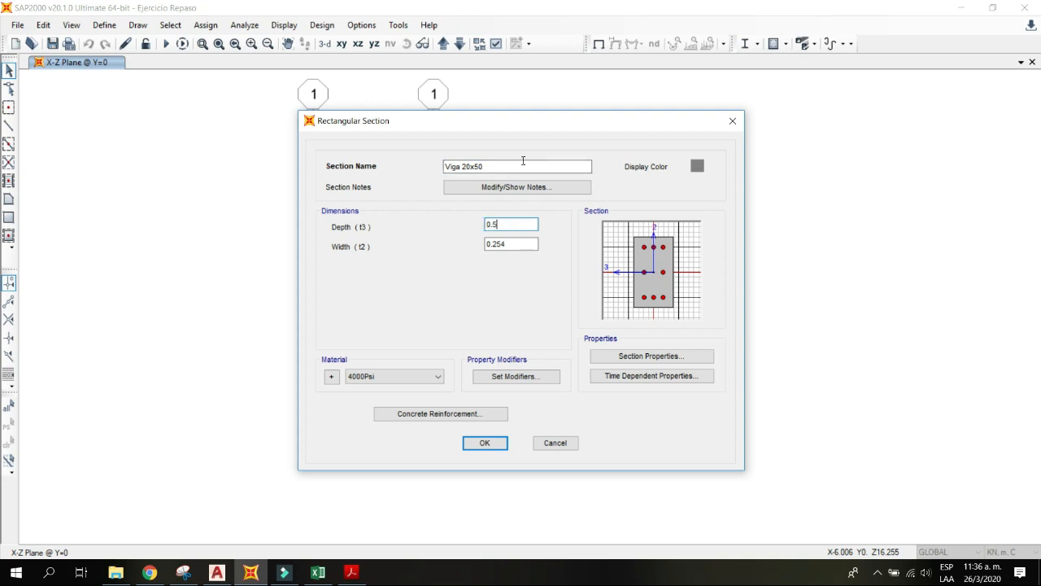
double_click(517, 243)
text(0.20)
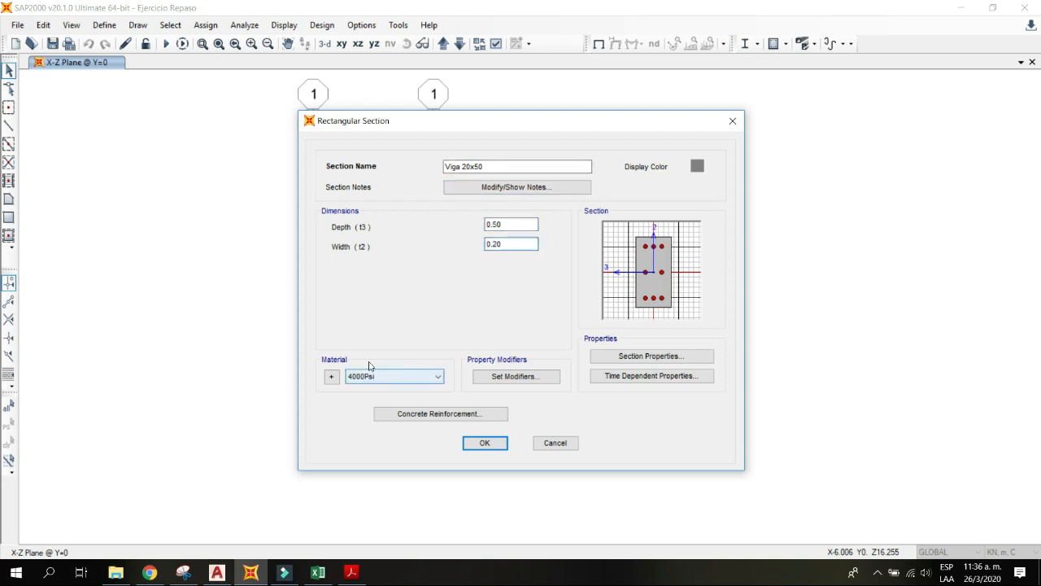
Step: Assign Hormigón H30 to the beam section, accept it and finish the frame section definitions
click(390, 379)
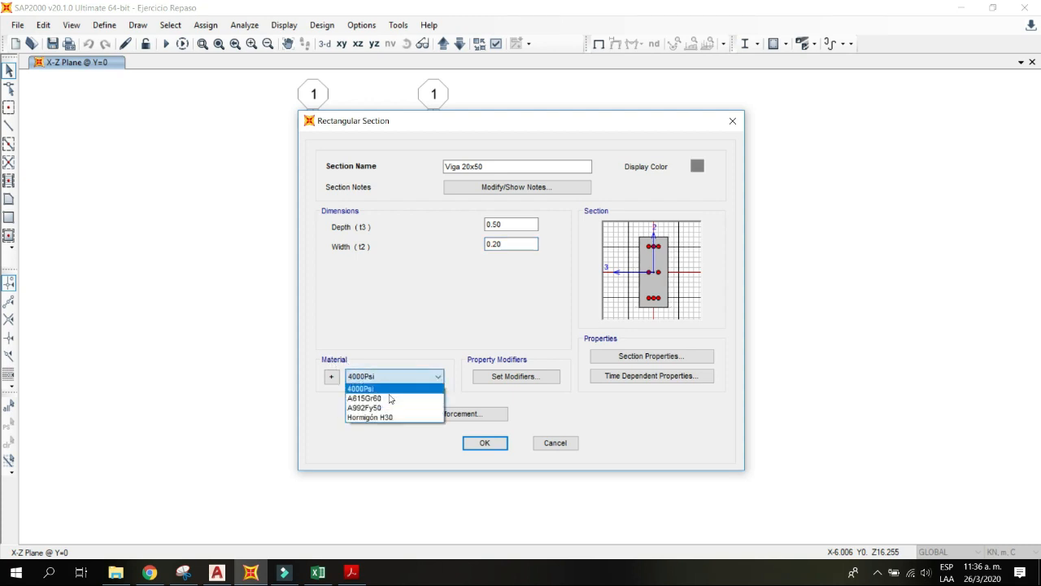
click(380, 417)
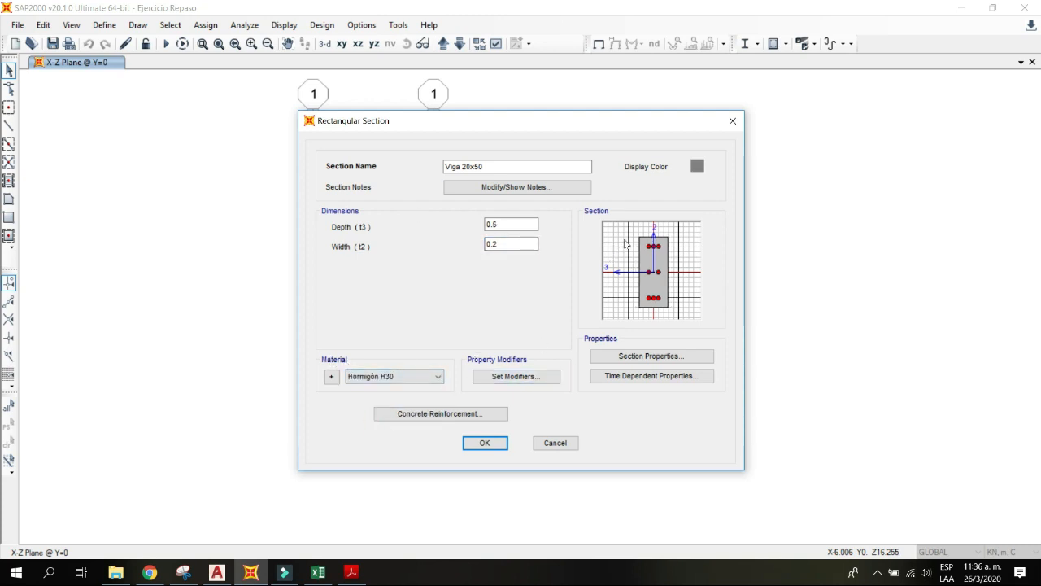
click(483, 442)
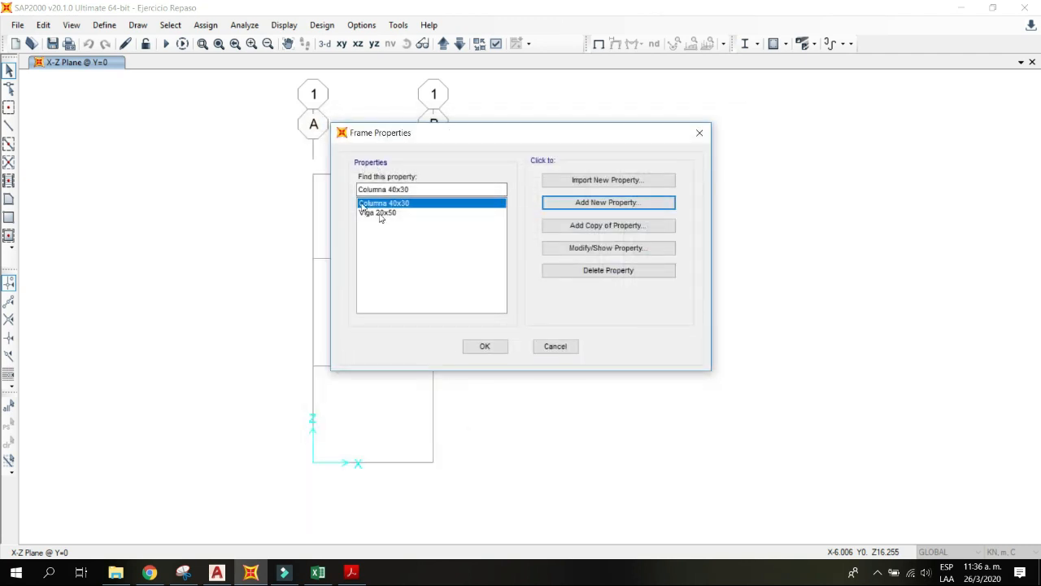
click(480, 348)
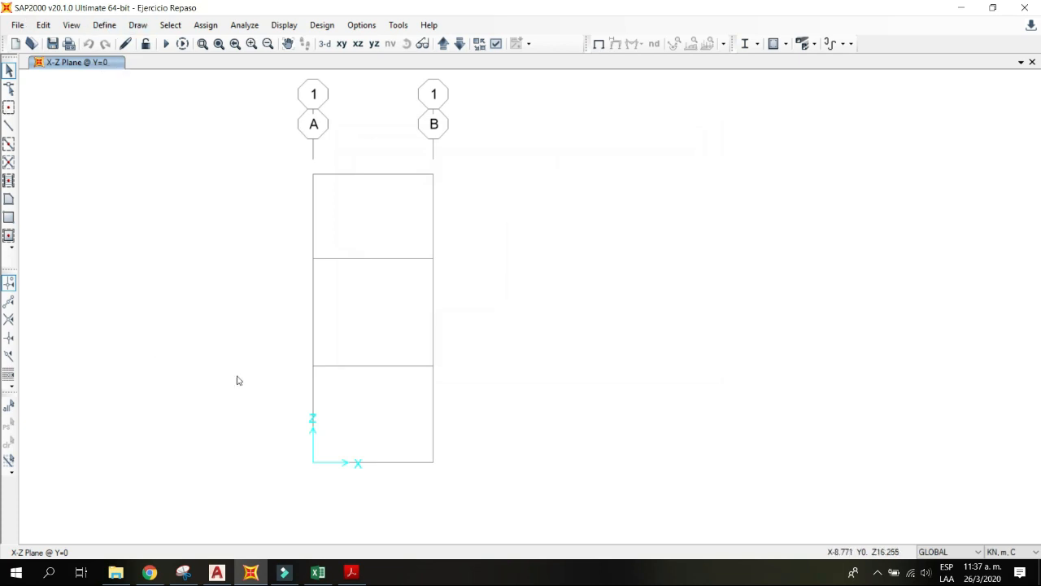
Step: Check the loads and load combinations in the PDF drawing, and open the load pattern definitions in SAP2000
click(351, 572)
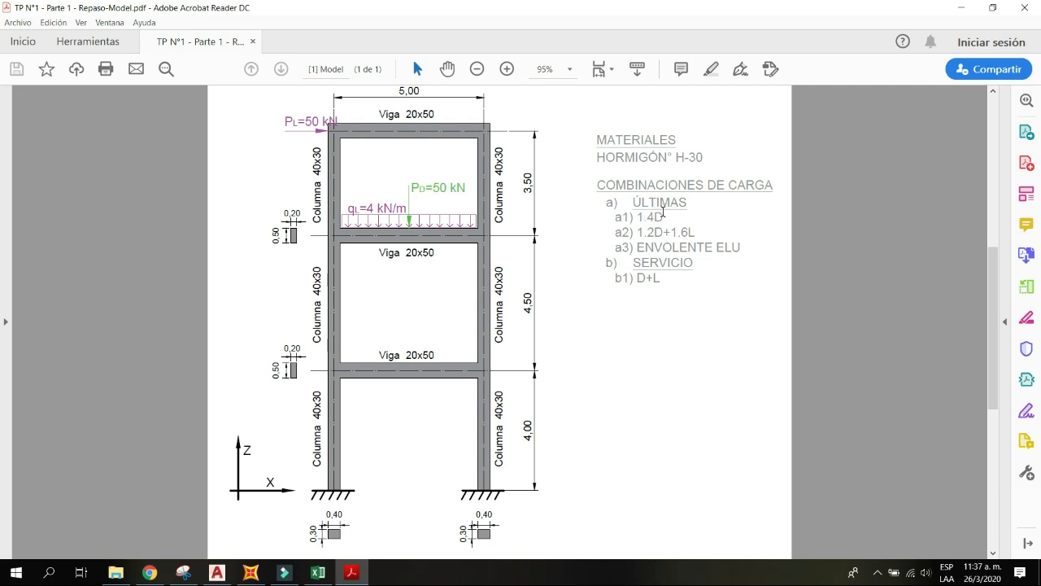
click(961, 7)
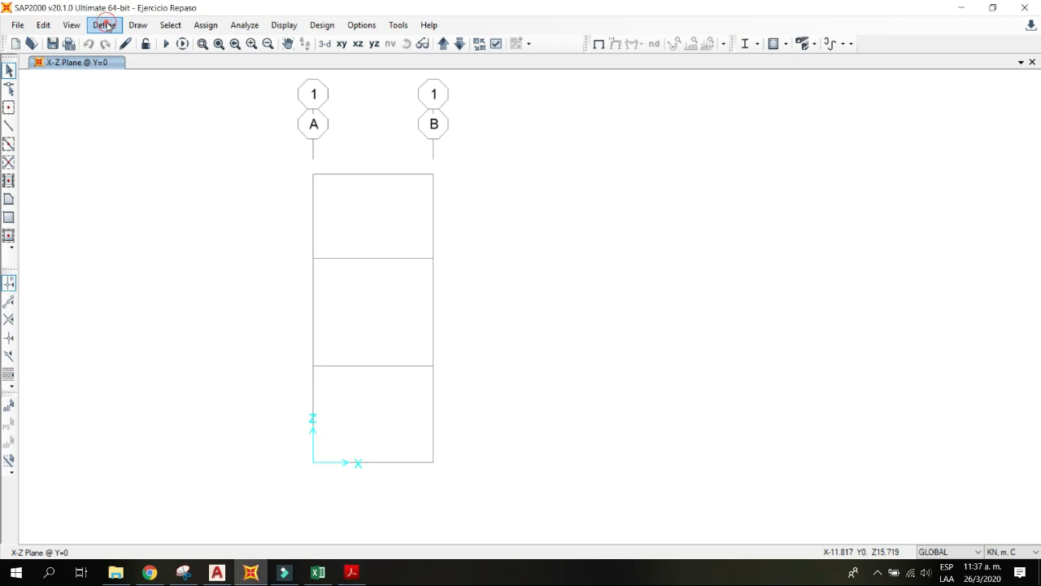
click(105, 25)
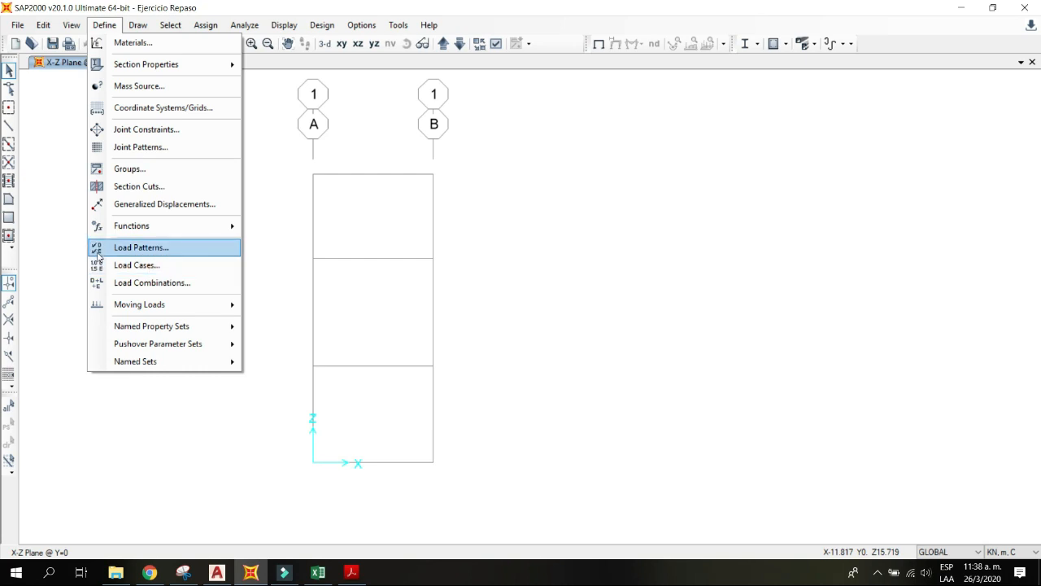
click(128, 251)
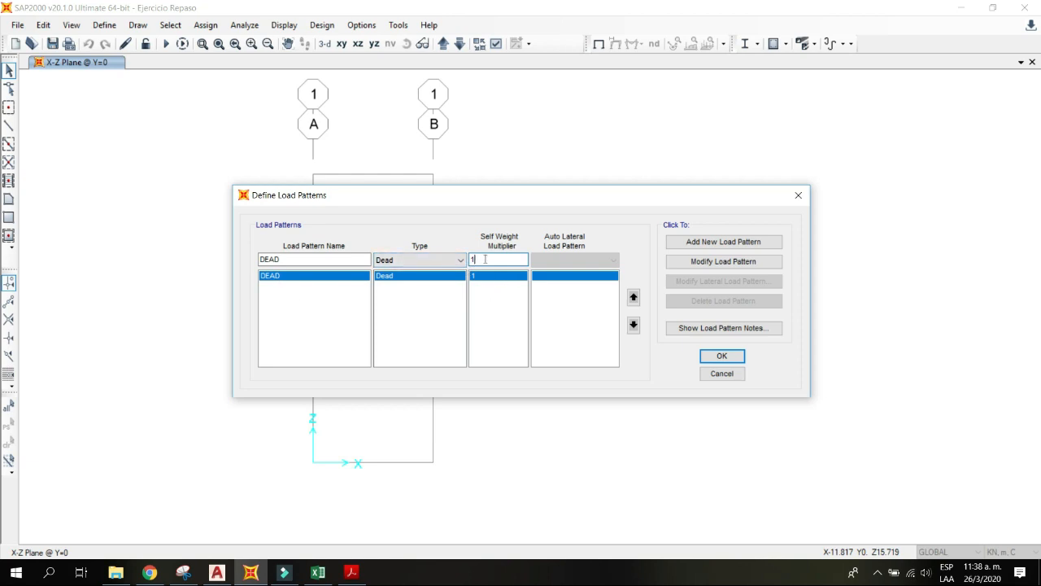
Step: Add a load pattern named D of type Dead with a self-weight multiplier of 0
drag(302, 257, 273, 253)
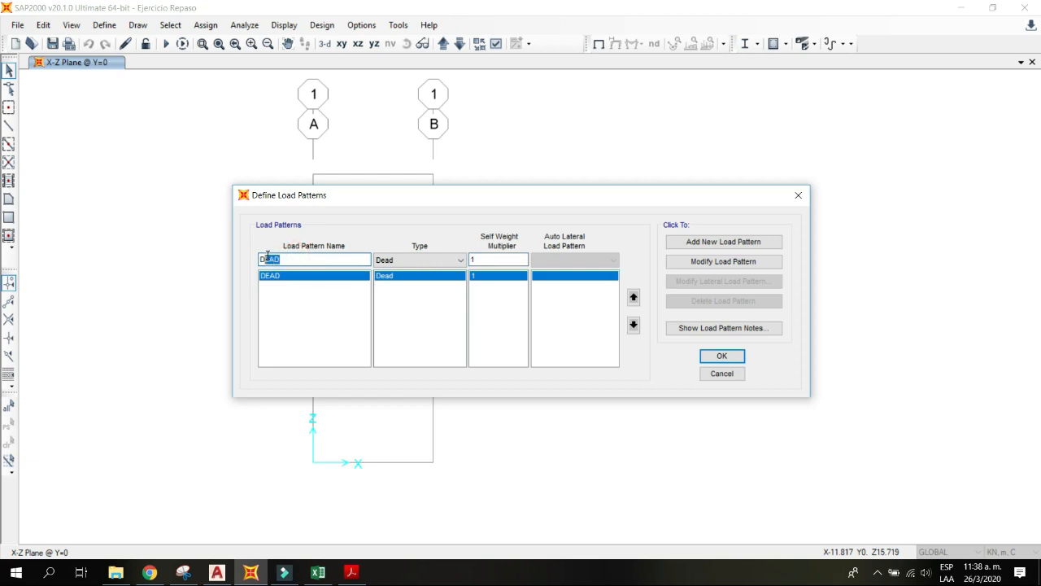
key(BackSpace)
click(487, 257)
text(0)
click(696, 241)
Step: Add a load pattern named L of type Live with a self-weight multiplier of 0, and accept the load pattern definitions
double_click(280, 260)
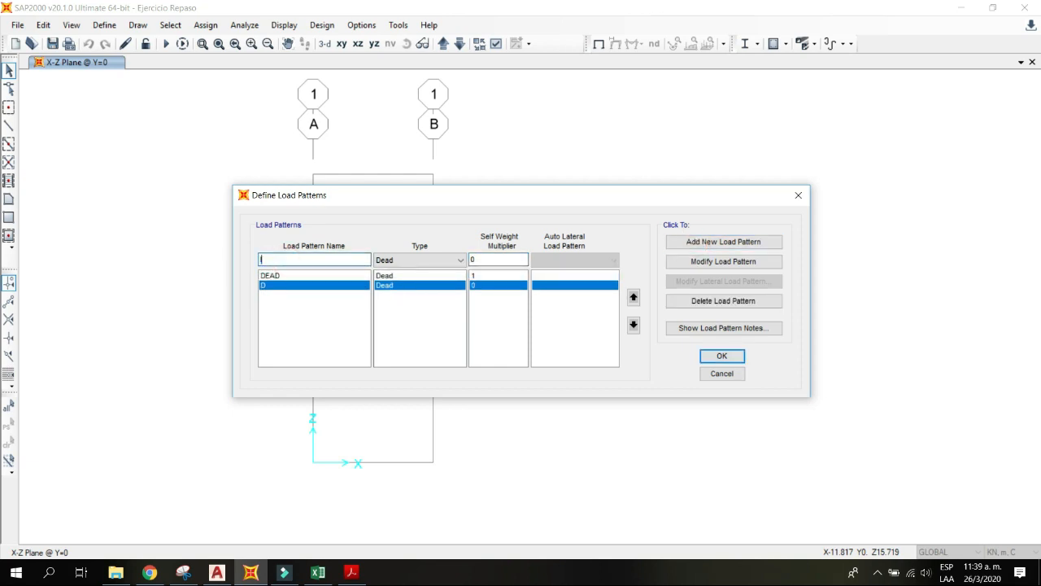
key(Caps_Lock)
text(L)
click(421, 259)
click(415, 283)
click(503, 257)
click(705, 242)
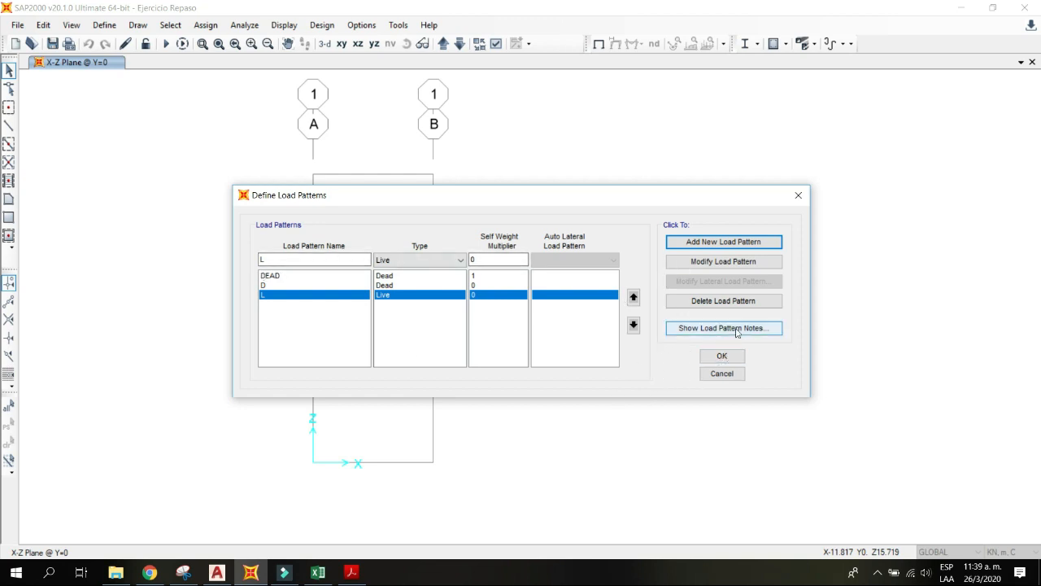
click(721, 356)
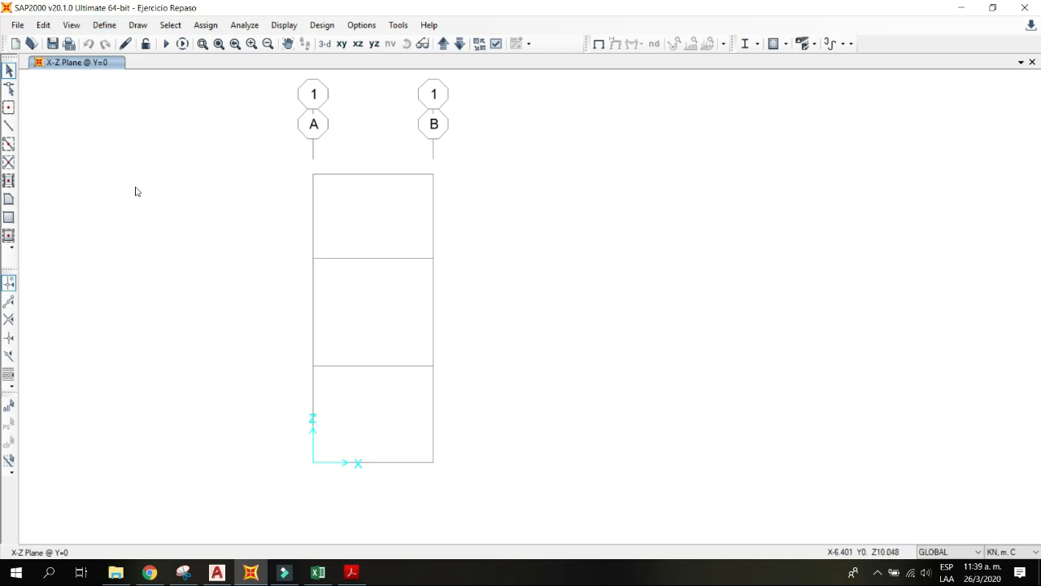
Step: Examine the ultimate, envelope and service load combinations listed in the PDF drawing
click(352, 572)
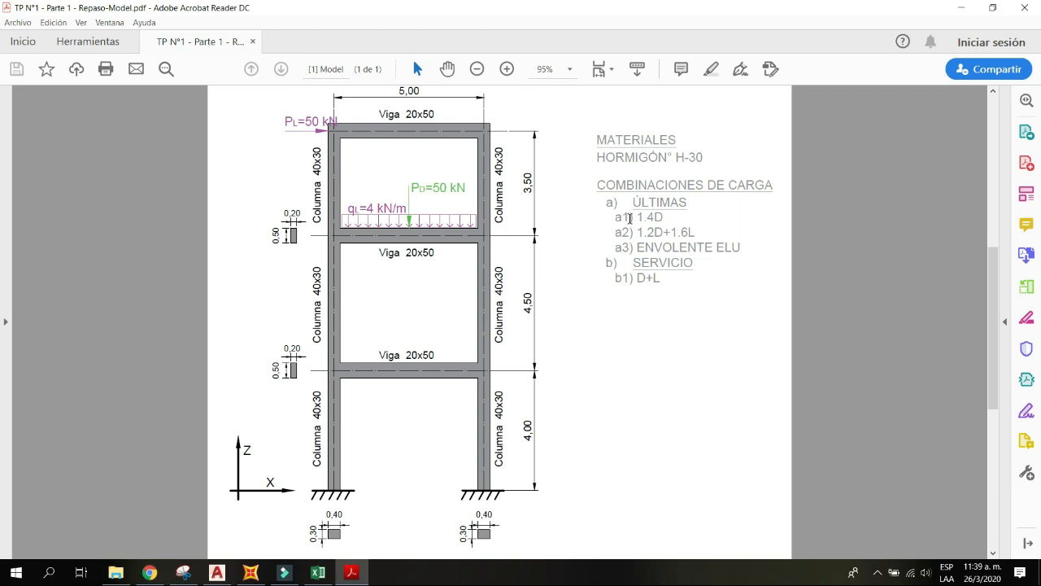
drag(696, 229, 616, 216)
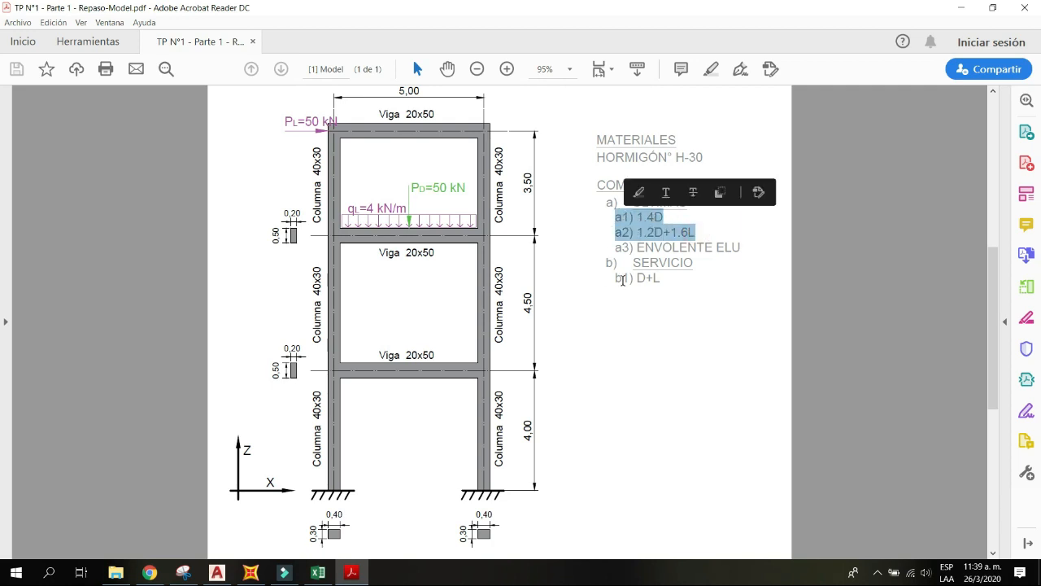
drag(662, 278, 624, 278)
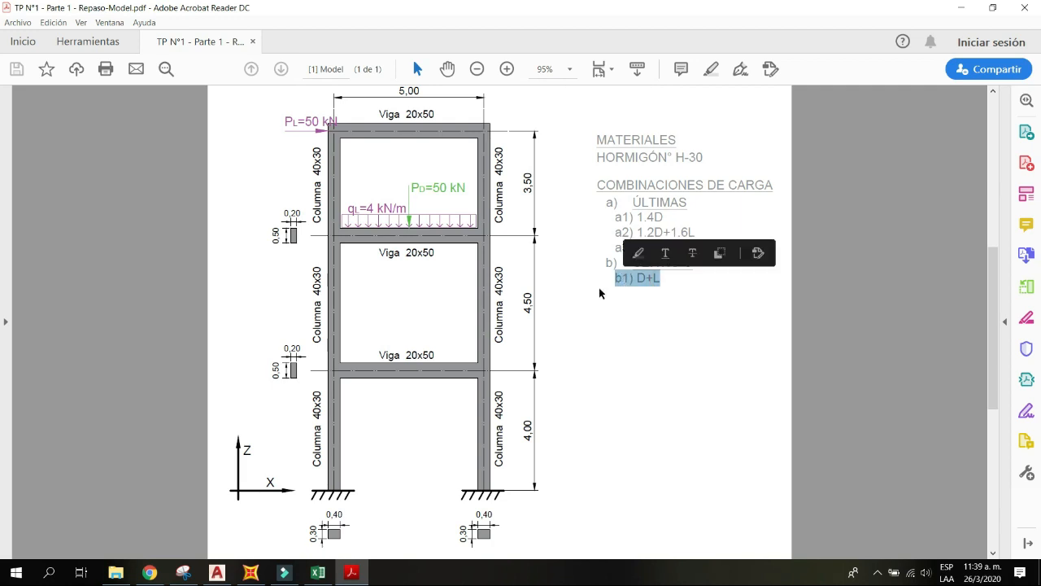
click(607, 216)
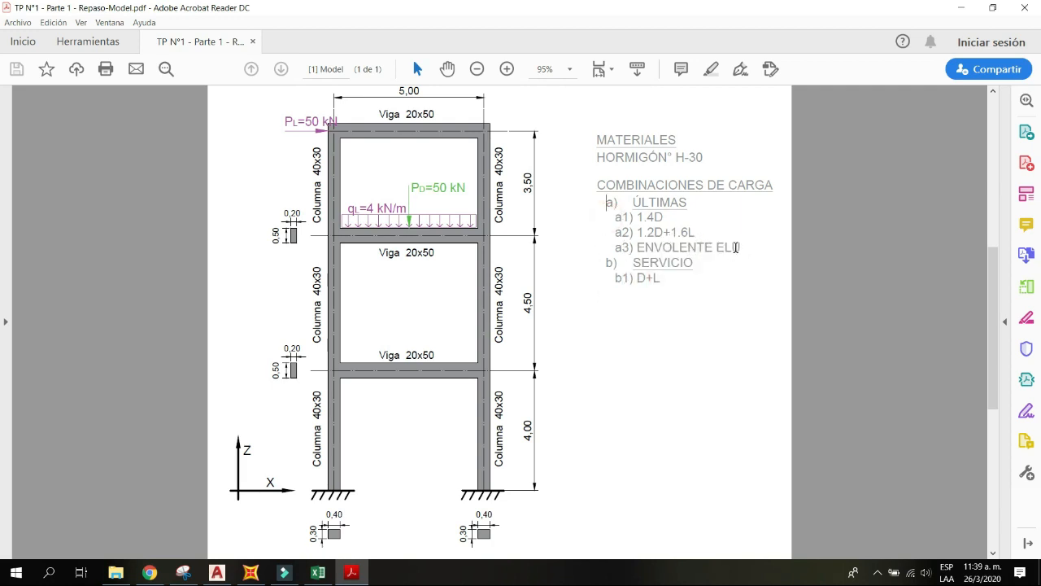
drag(736, 247, 637, 247)
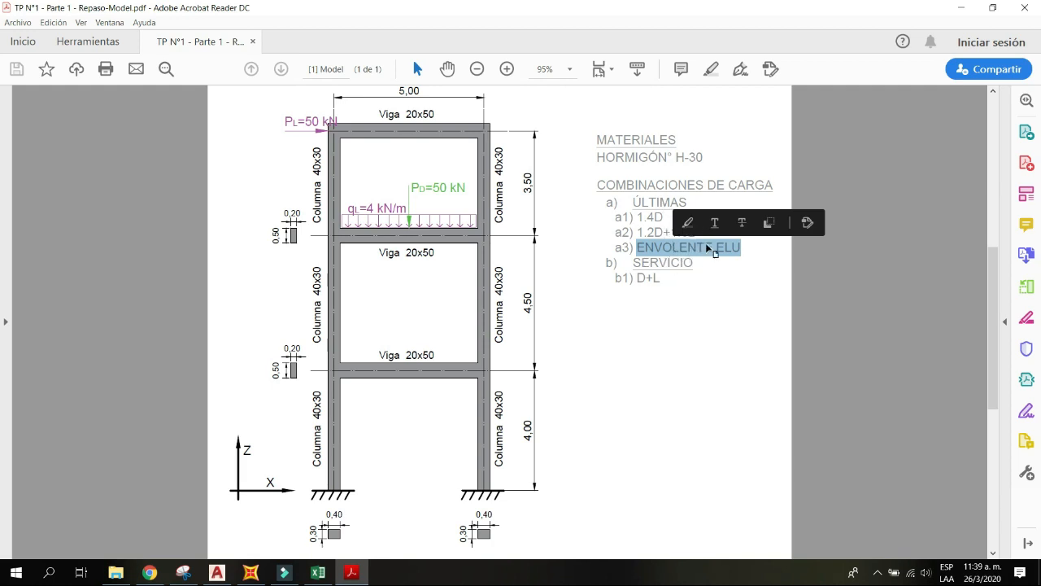
click(641, 234)
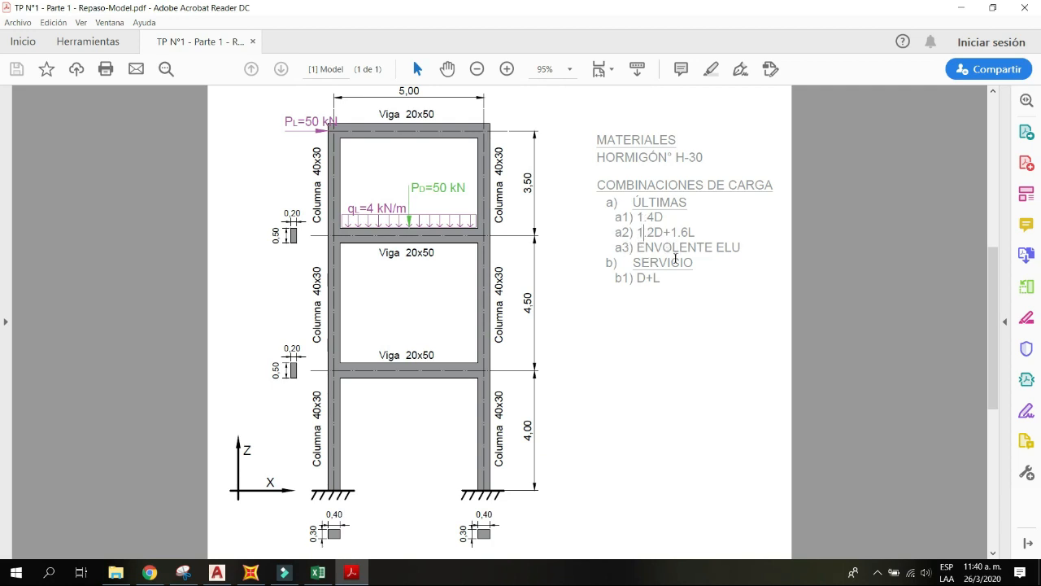
double_click(739, 247)
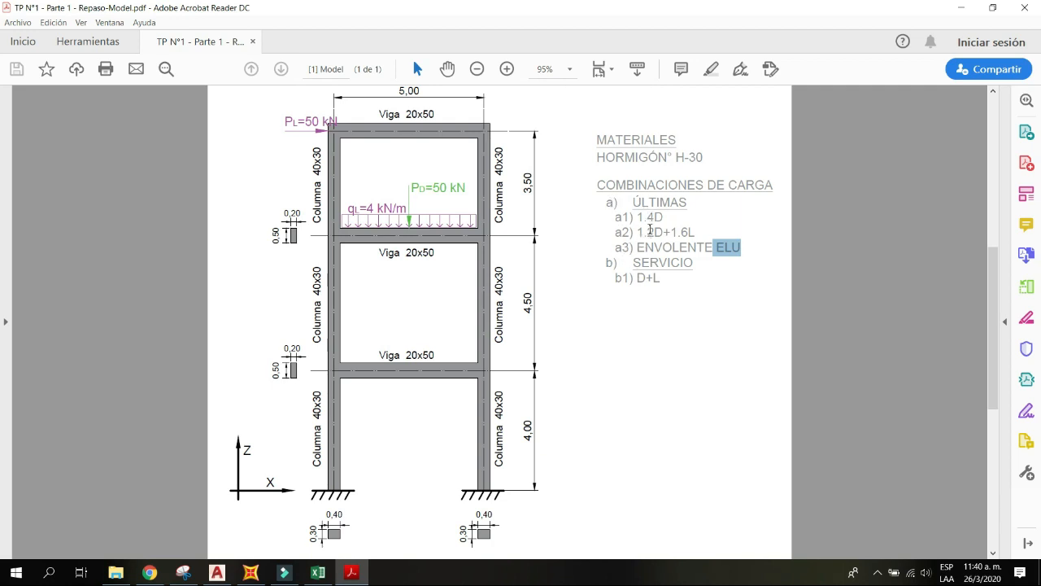
drag(616, 218, 667, 218)
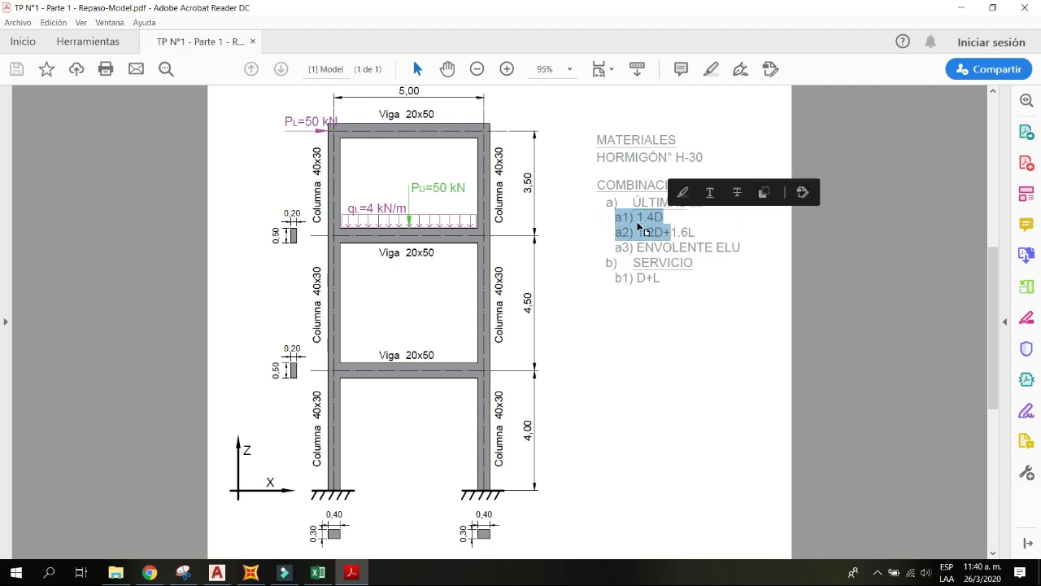
drag(739, 247, 647, 247)
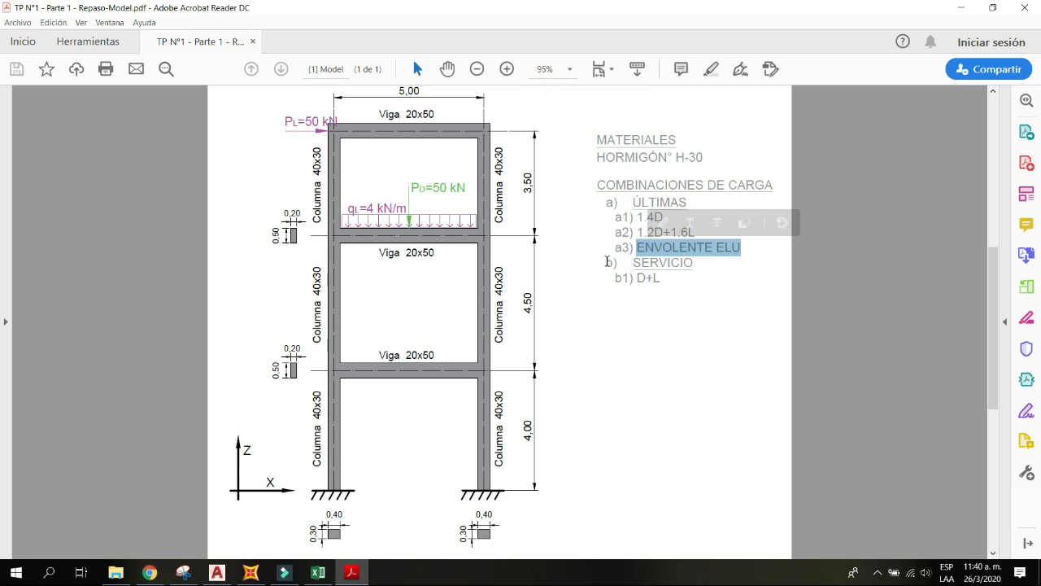
Step: Return to SAP2000, add a new load combination and name it 1.4D
click(250, 573)
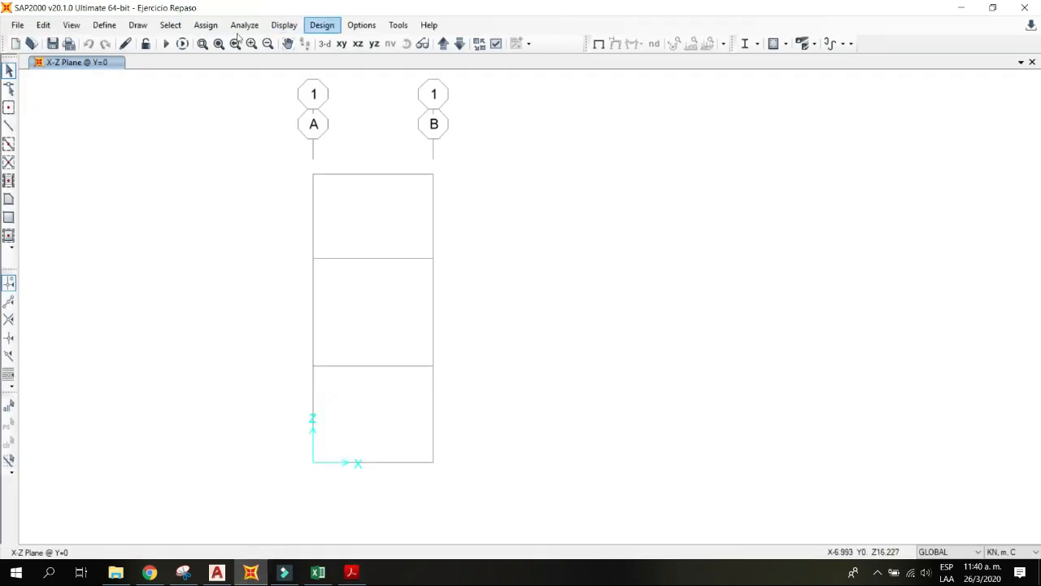
click(104, 25)
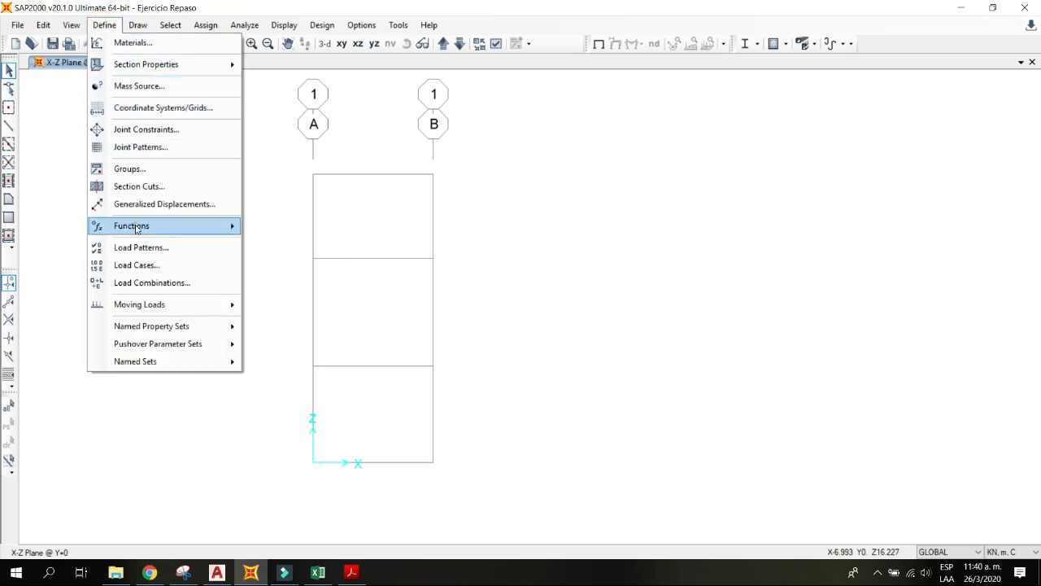
click(140, 282)
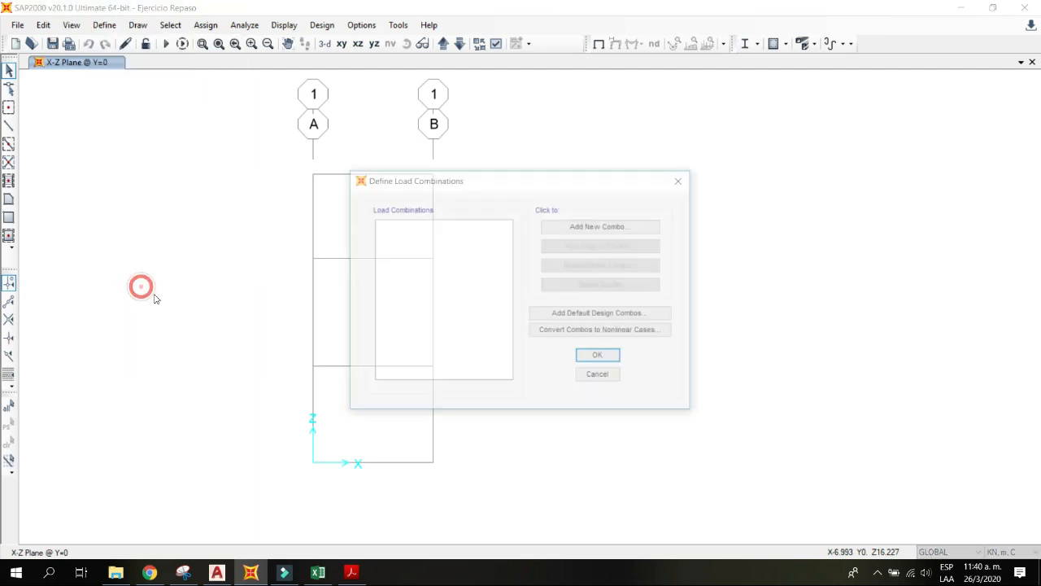
click(596, 235)
double_click(610, 169)
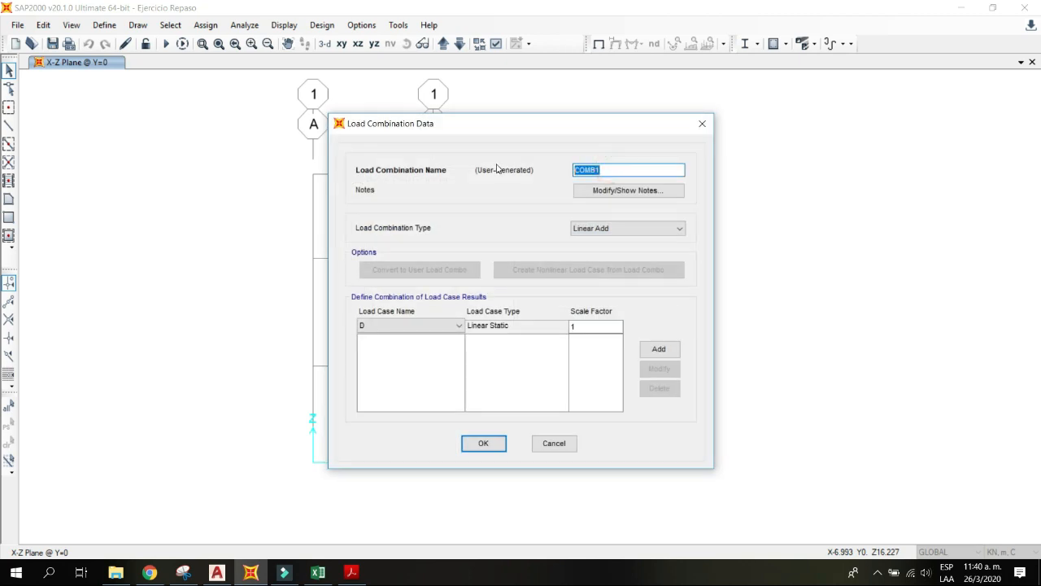
text(1.4)
key(Tab)
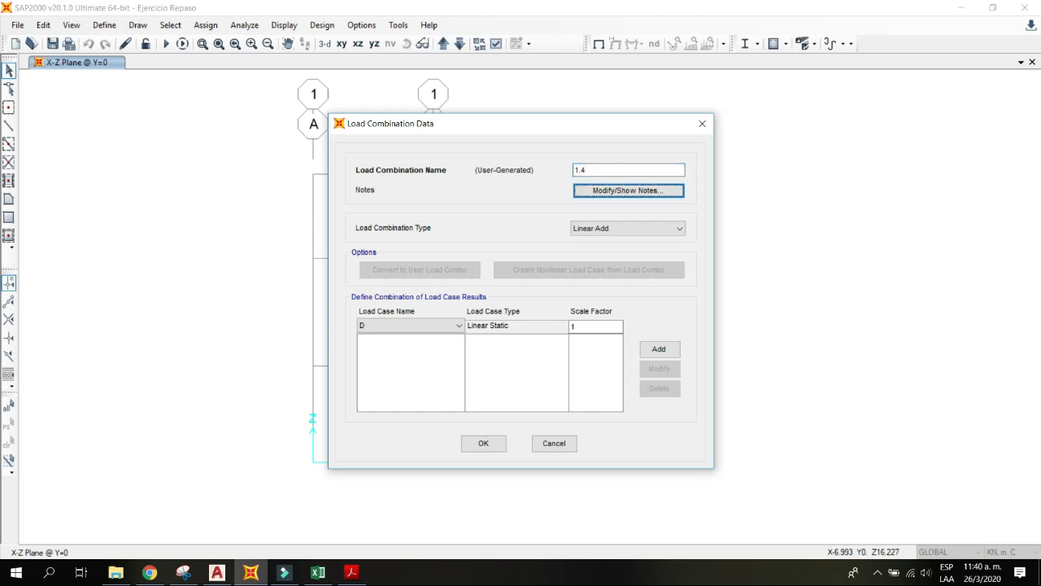
click(619, 168)
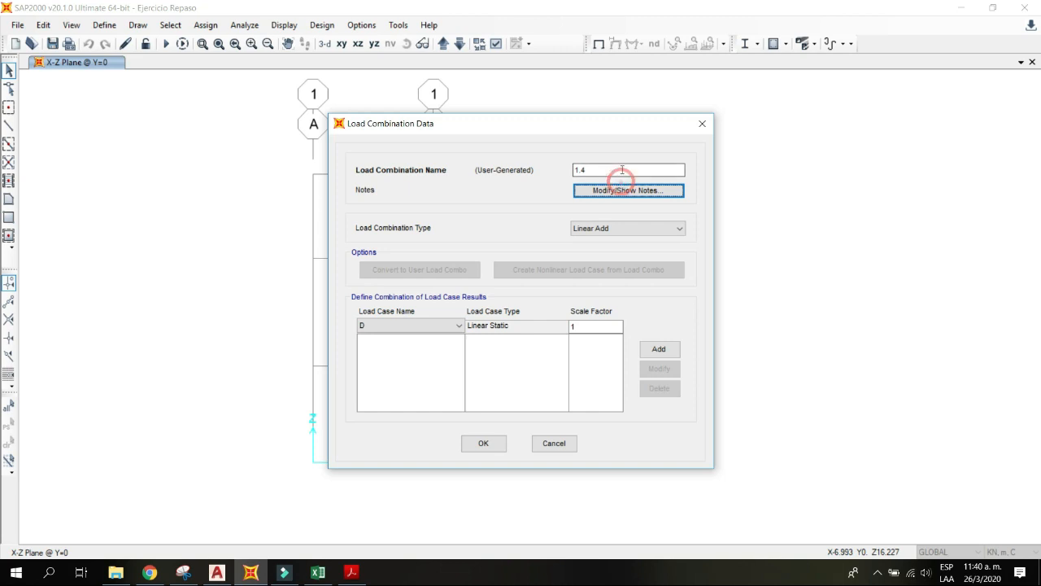
key(Caps_Lock)
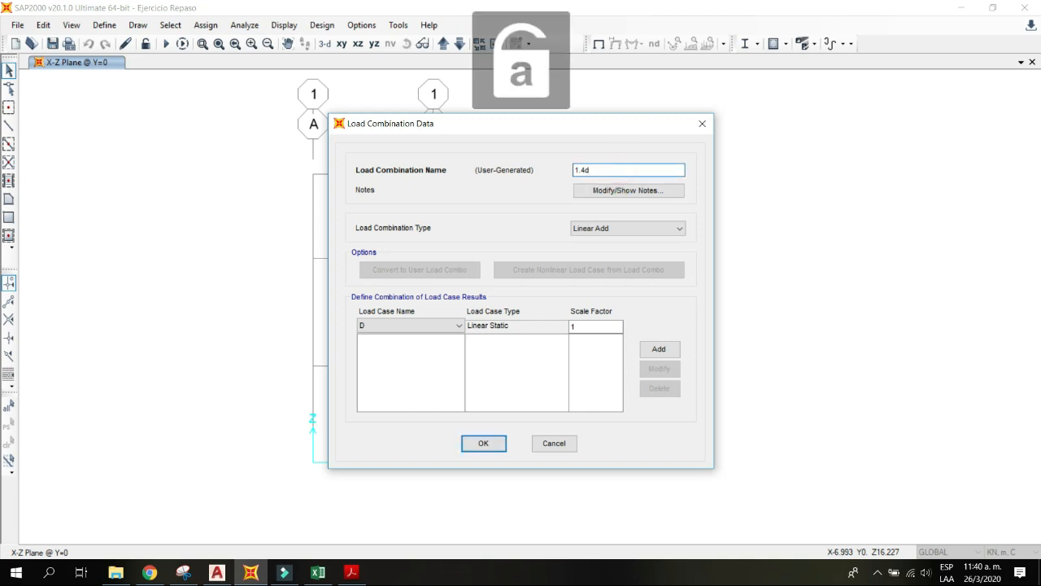
key(BackSpace)
key(Caps_Lock)
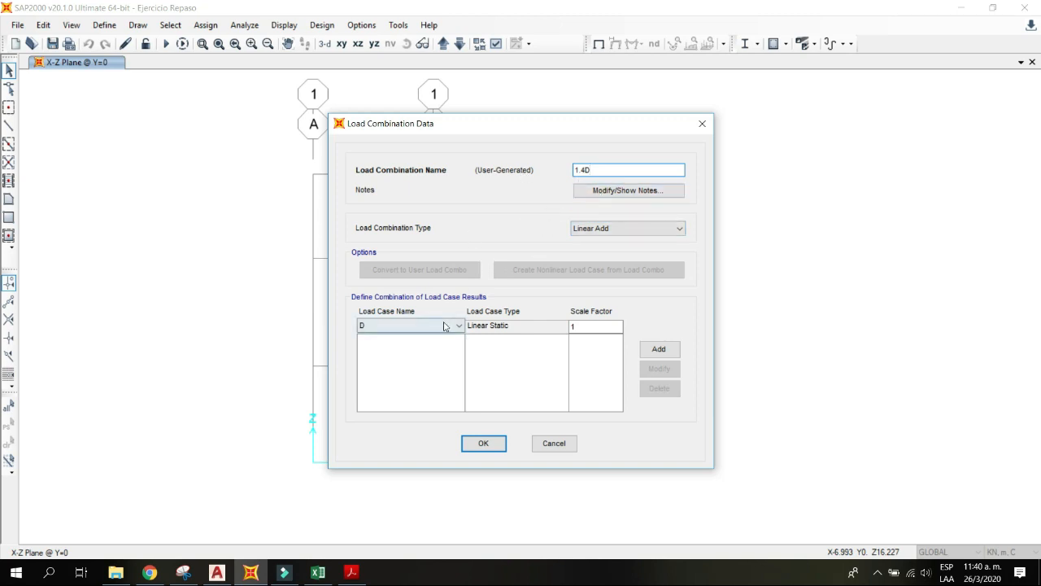
Step: Add load cases D and DEAD to the 1.4D combination, each with a scale factor of 1.4, and accept it
click(366, 329)
click(574, 326)
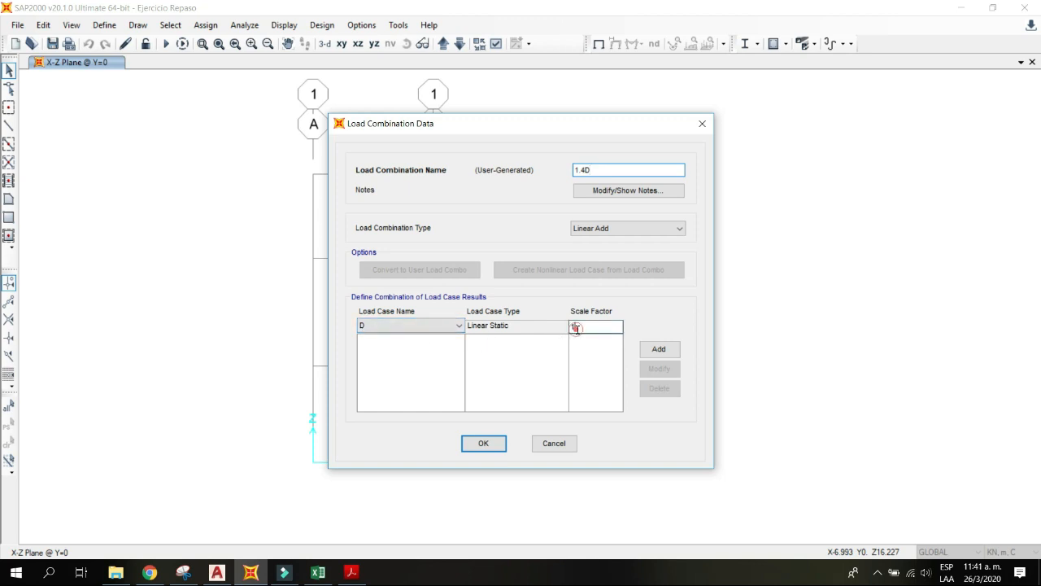
text(.4)
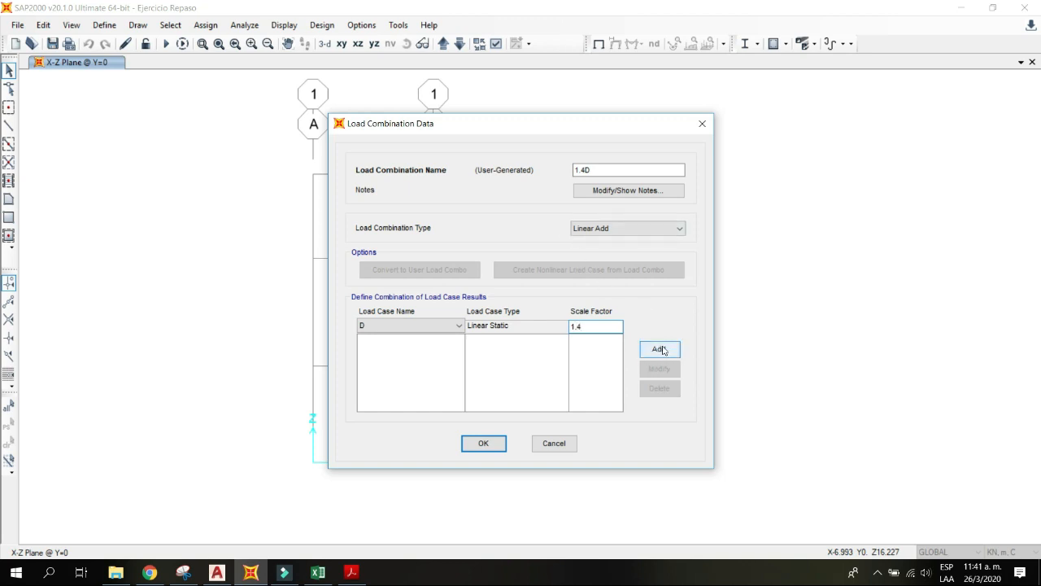
click(661, 349)
click(382, 326)
click(389, 352)
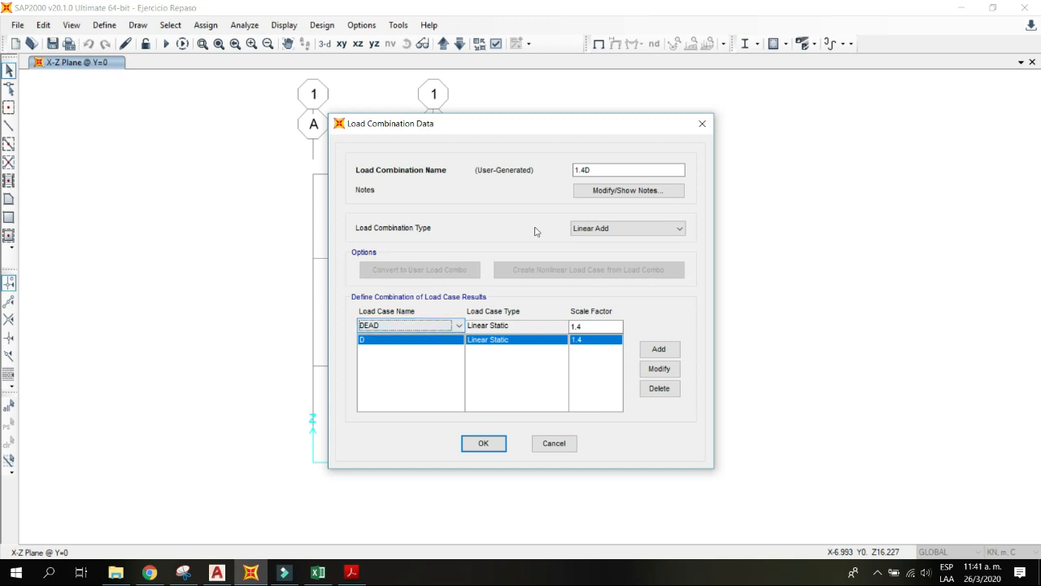
click(590, 169)
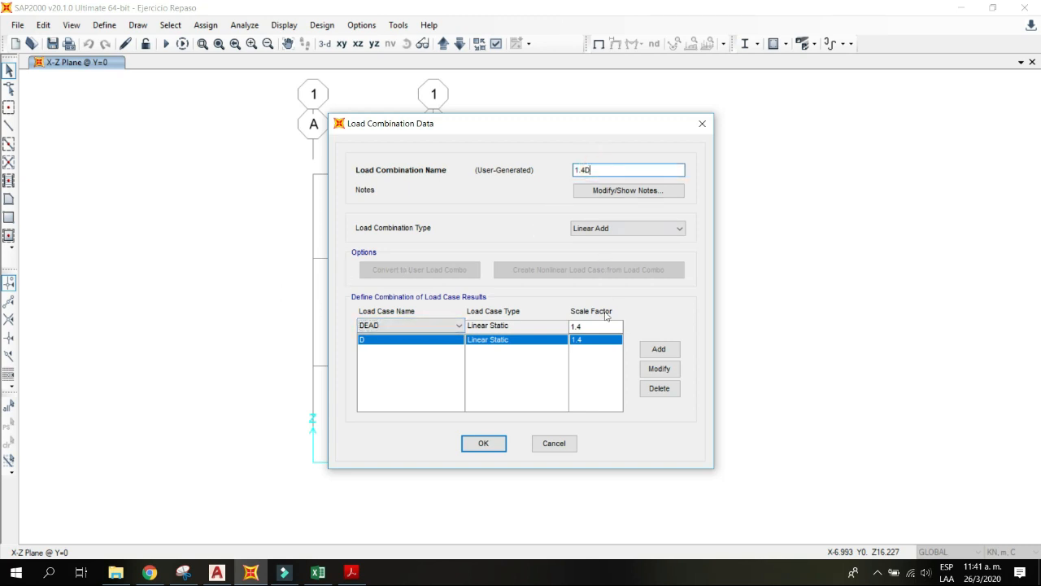
click(659, 349)
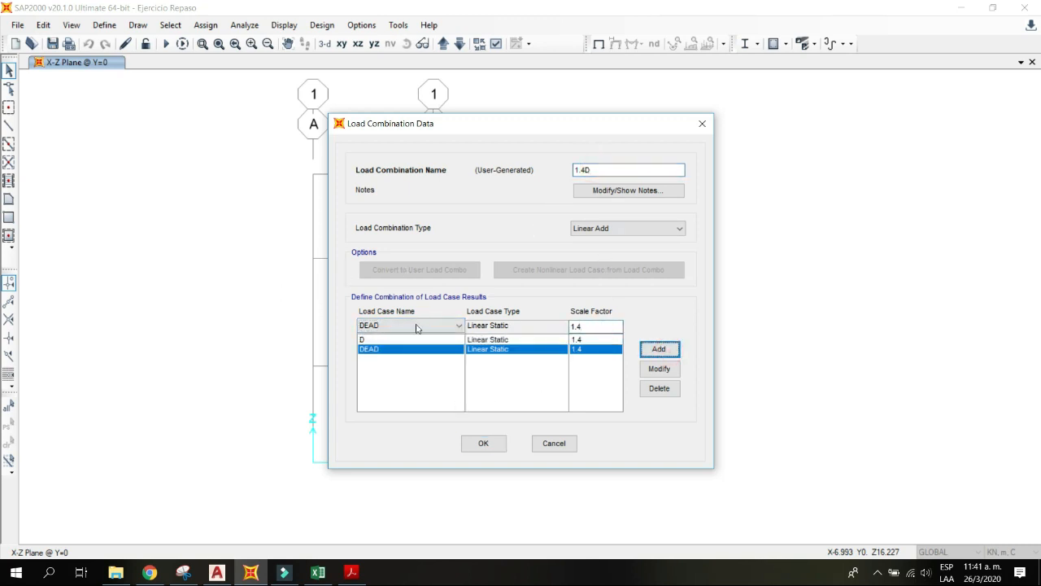
double_click(592, 170)
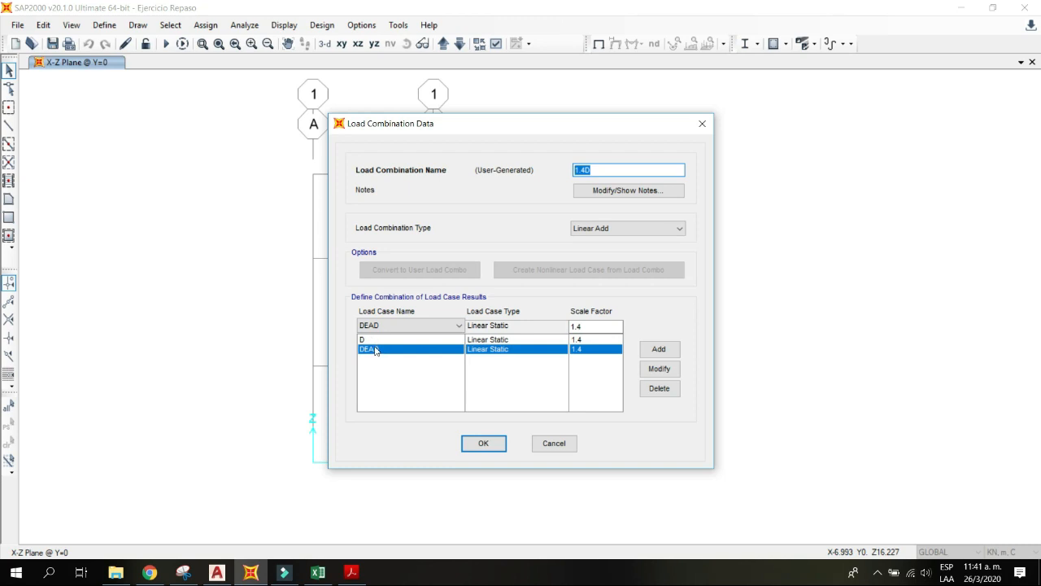
click(481, 442)
Step: Add another load combination and name it 1.2D+1.6L
click(599, 225)
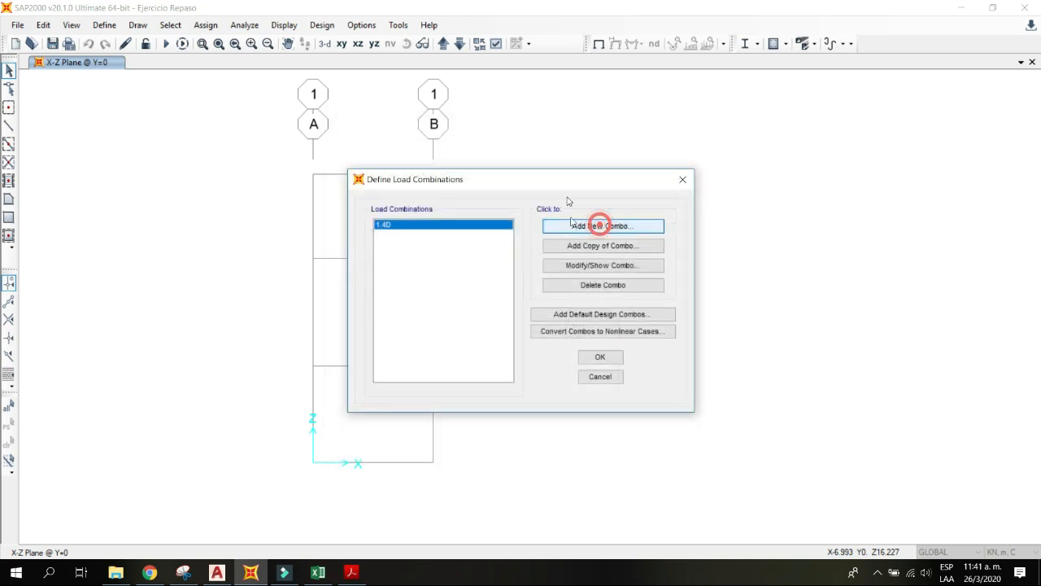
drag(632, 167, 574, 170)
text(1.2)
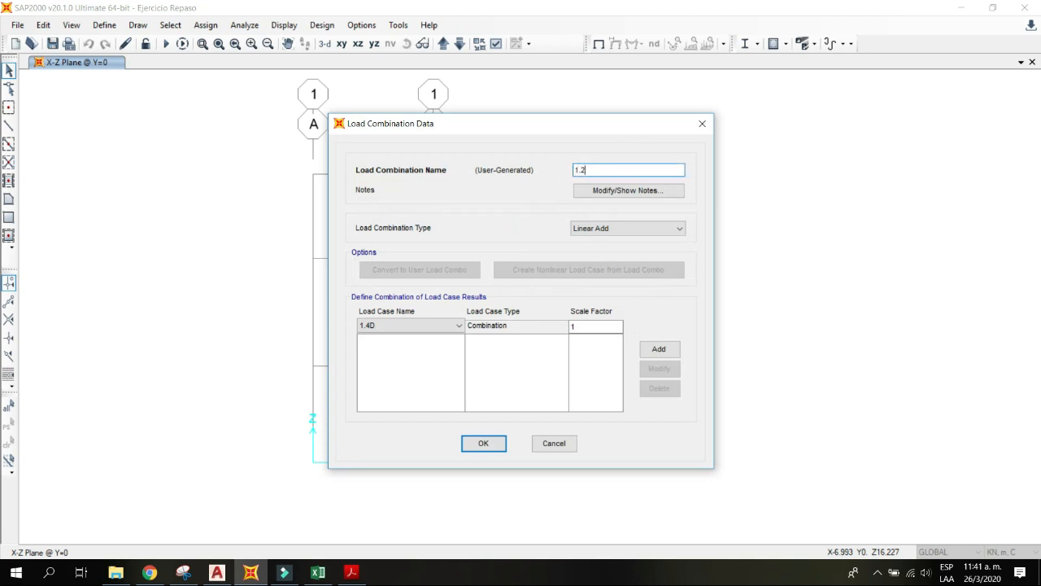
key(Caps_Lock)
text(d+1)
key(Caps_Lock)
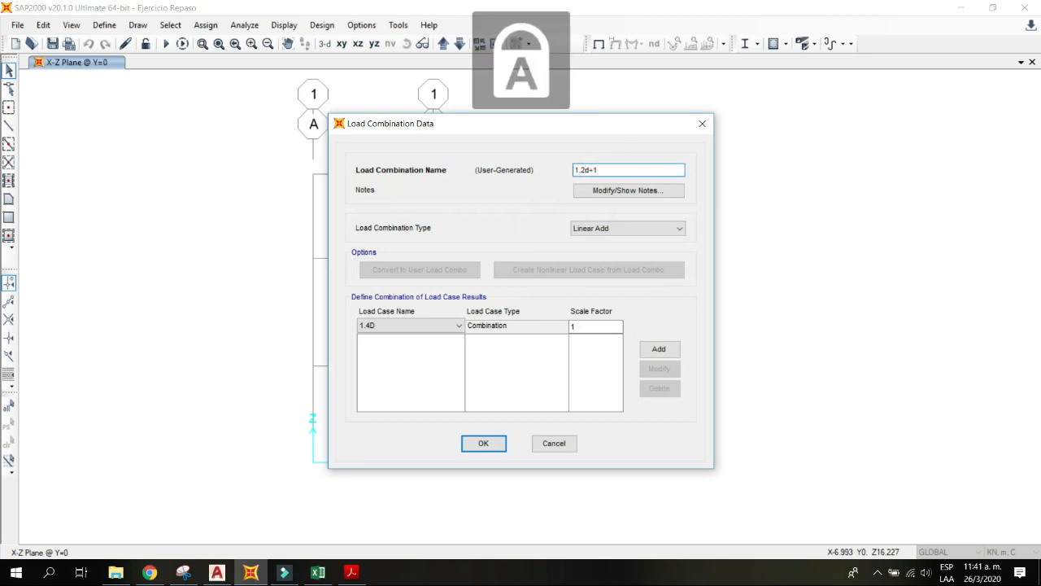
text(D+)
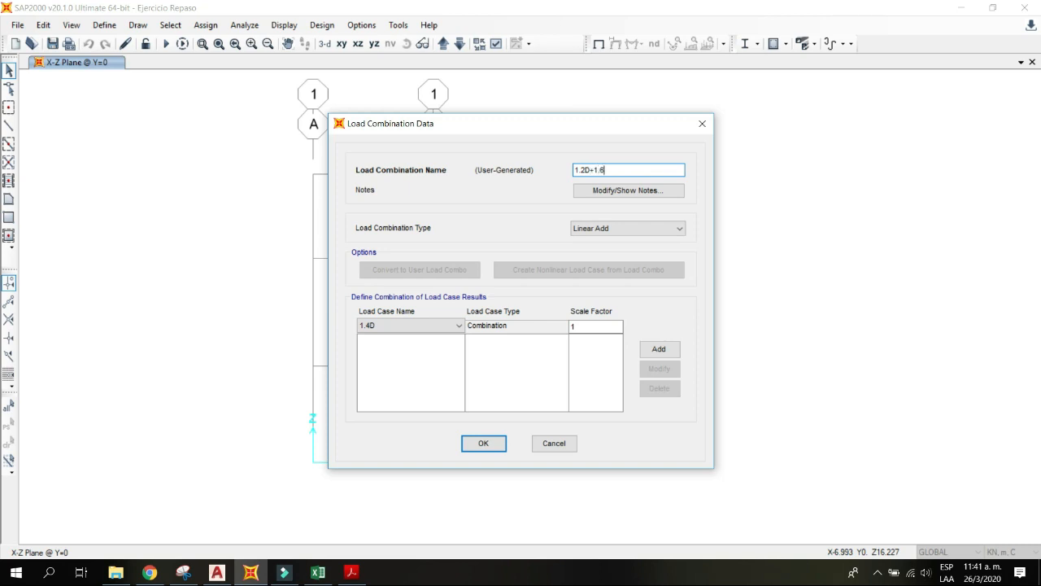
Step: Add load cases D and DEAD to the 1.2D+1.6L combination, each with a scale factor of 1.2
click(411, 327)
click(408, 347)
click(616, 325)
text(.2)
click(662, 348)
click(441, 327)
click(427, 355)
click(647, 345)
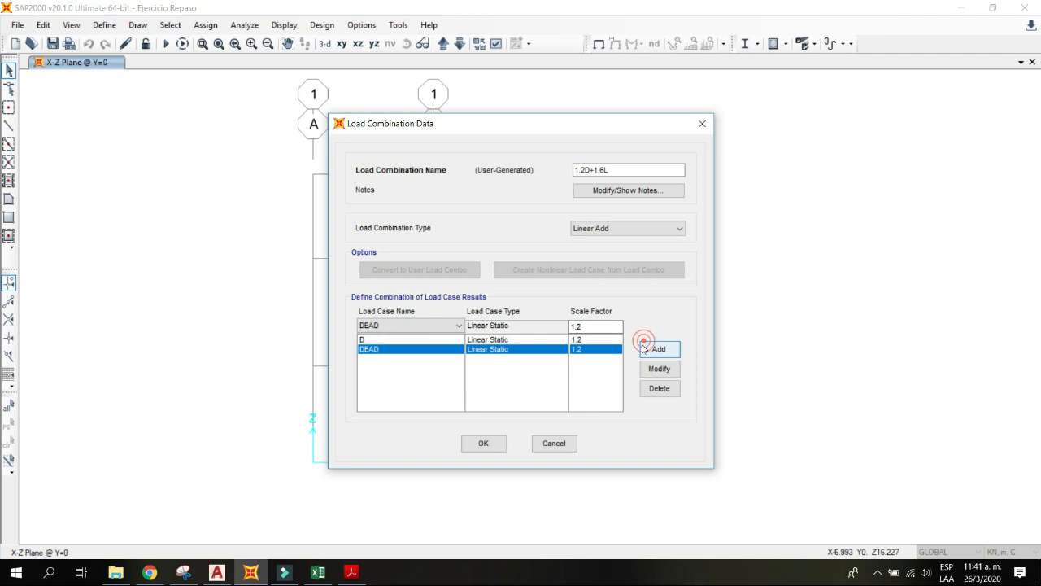
Step: Add load case L with a scale factor of 1.6 to the combination and accept it
click(392, 325)
click(388, 369)
double_click(607, 329)
text(1.6)
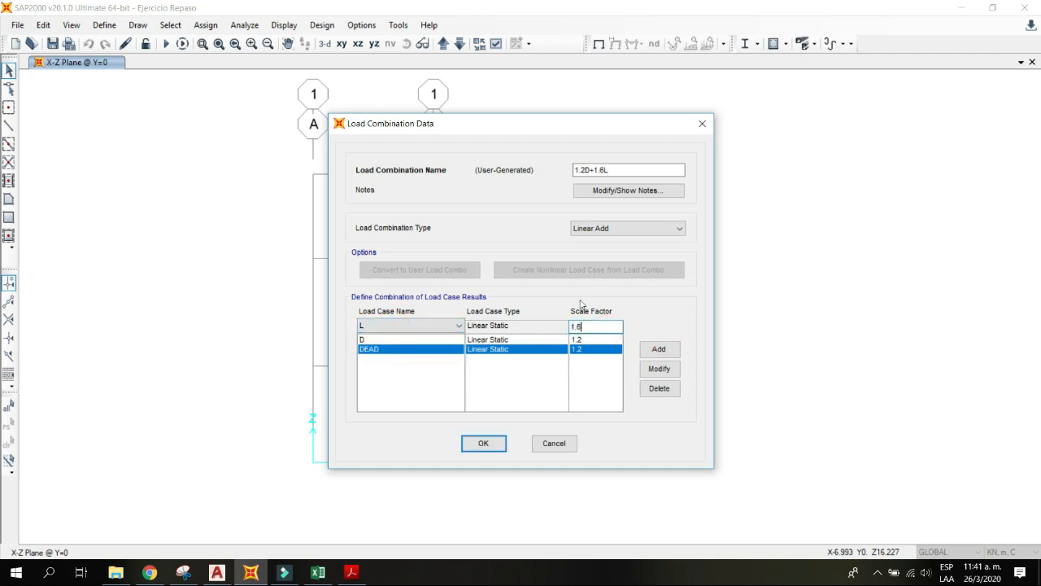
click(668, 351)
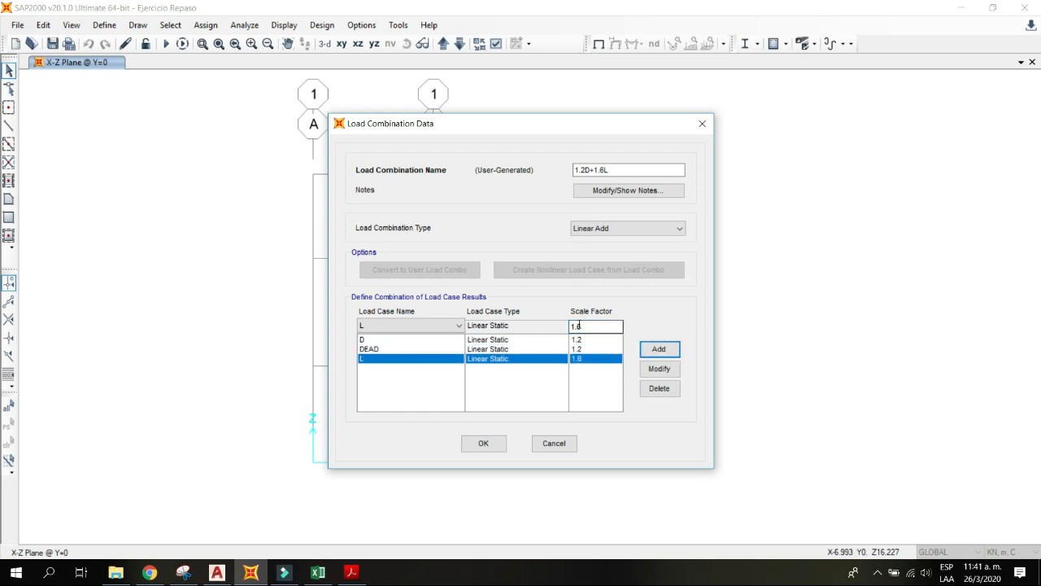
click(480, 445)
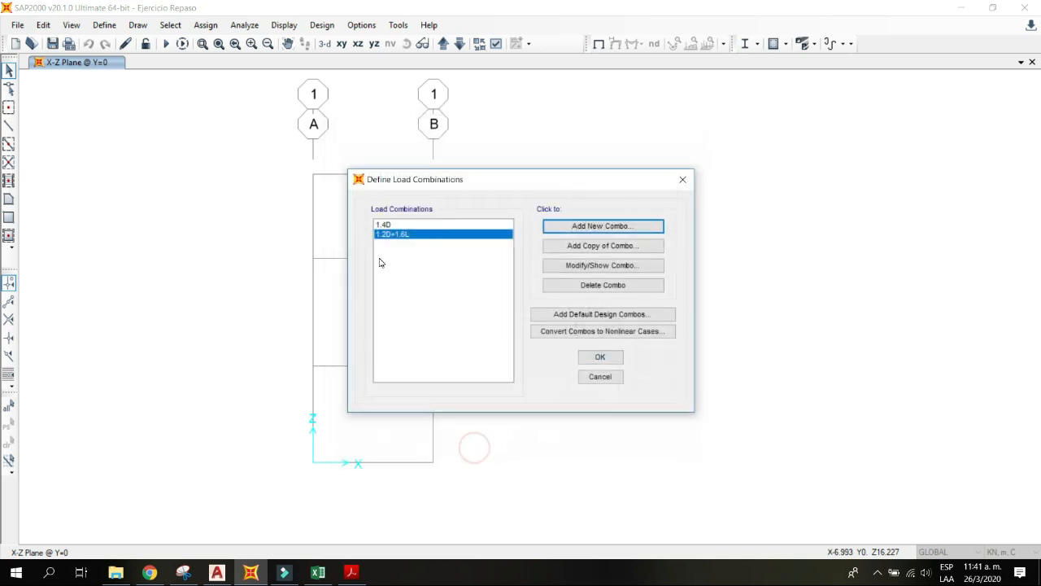
Step: Add another load combination and name it D+L
click(596, 230)
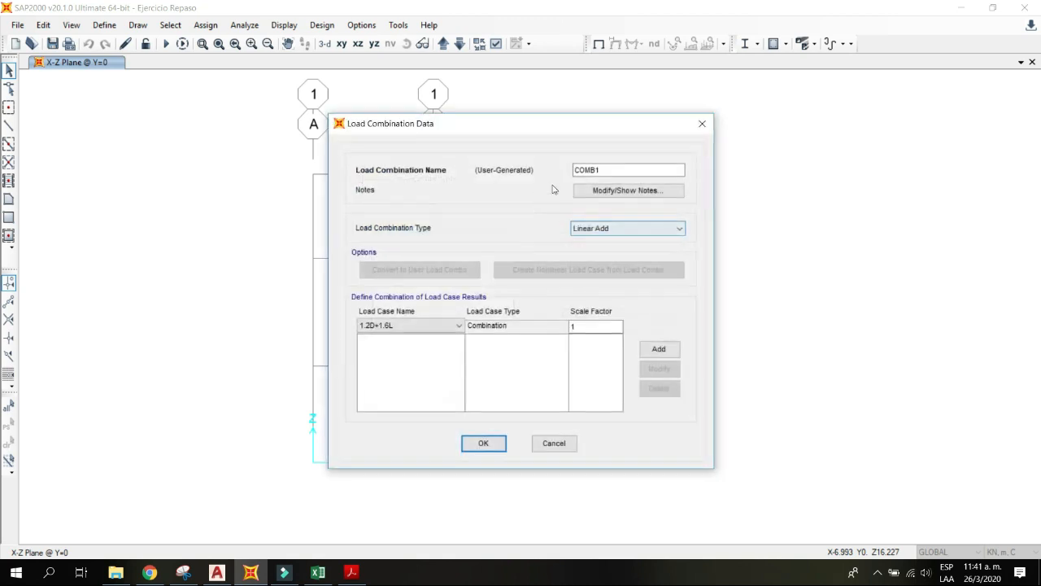
drag(613, 169, 557, 171)
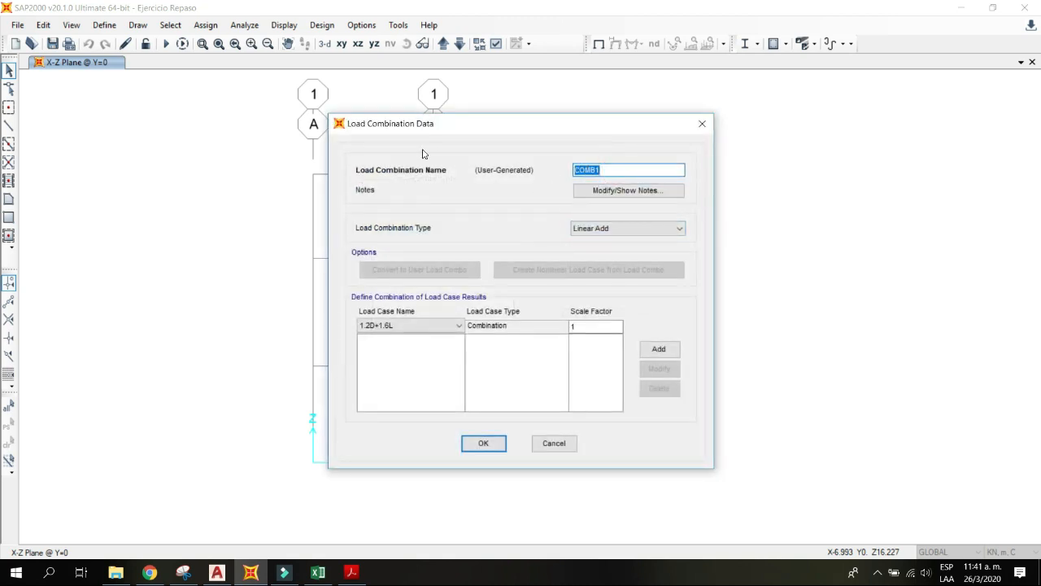
key(Caps_Lock)
text(d)
key(Caps_Lock)
text(D+L)
Step: Add load cases D, DEAD and L to the D+L combination, each with a scale factor of 1, and accept all load combinations
click(423, 326)
click(401, 354)
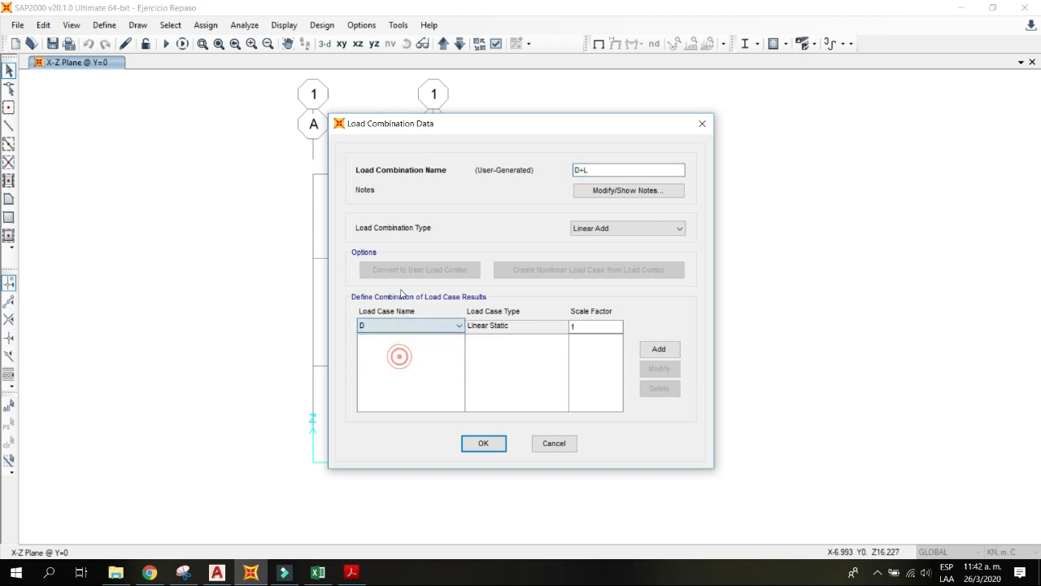
click(659, 349)
click(428, 326)
click(409, 367)
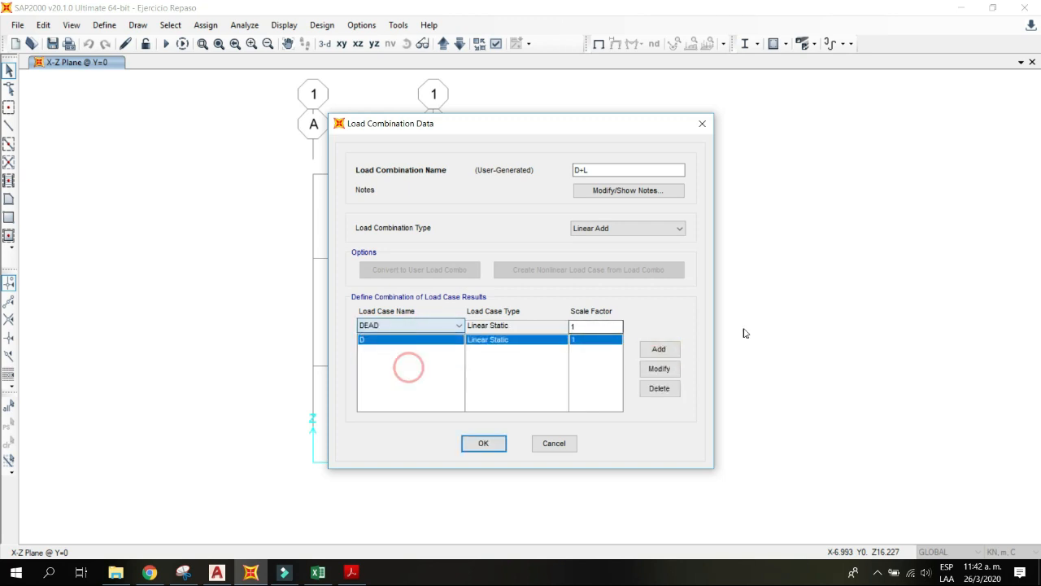
click(672, 352)
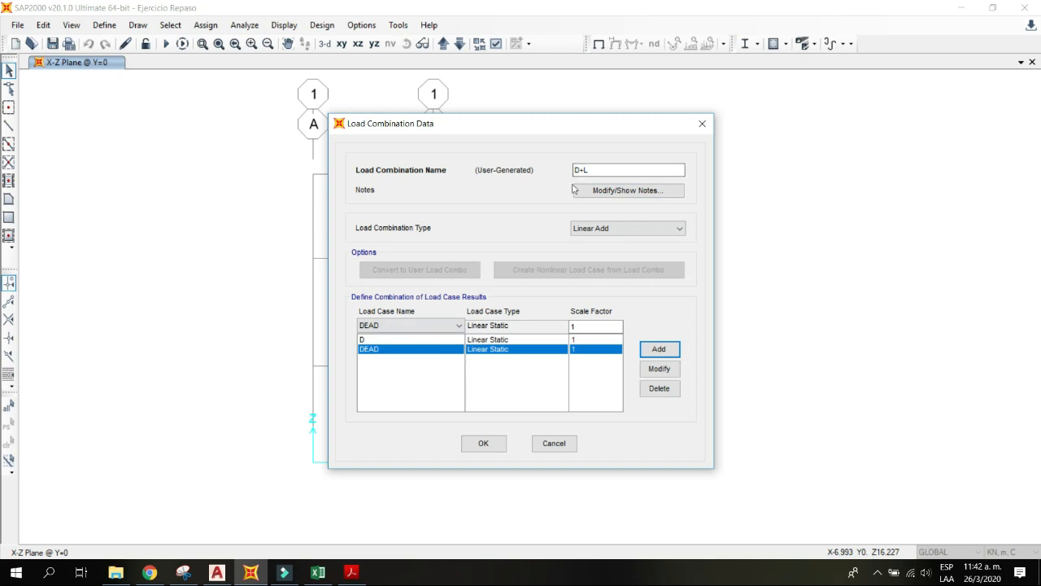
click(410, 326)
click(398, 377)
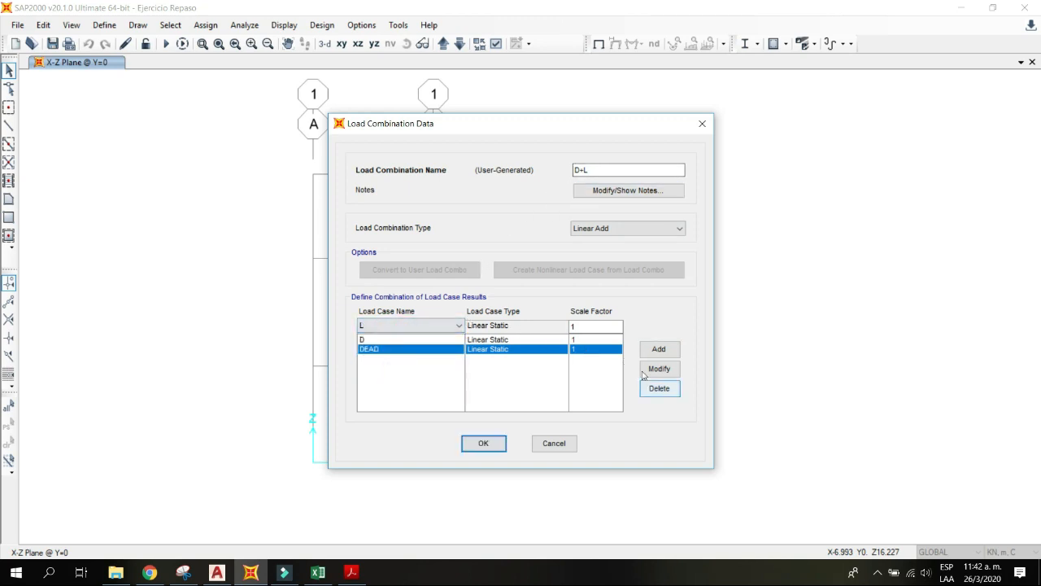
click(667, 348)
click(484, 443)
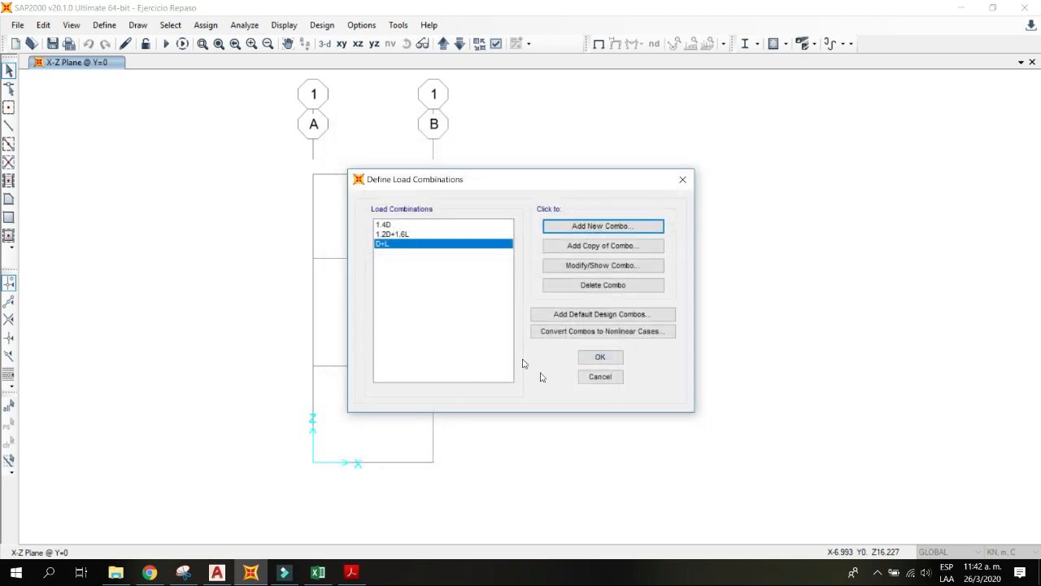
click(600, 353)
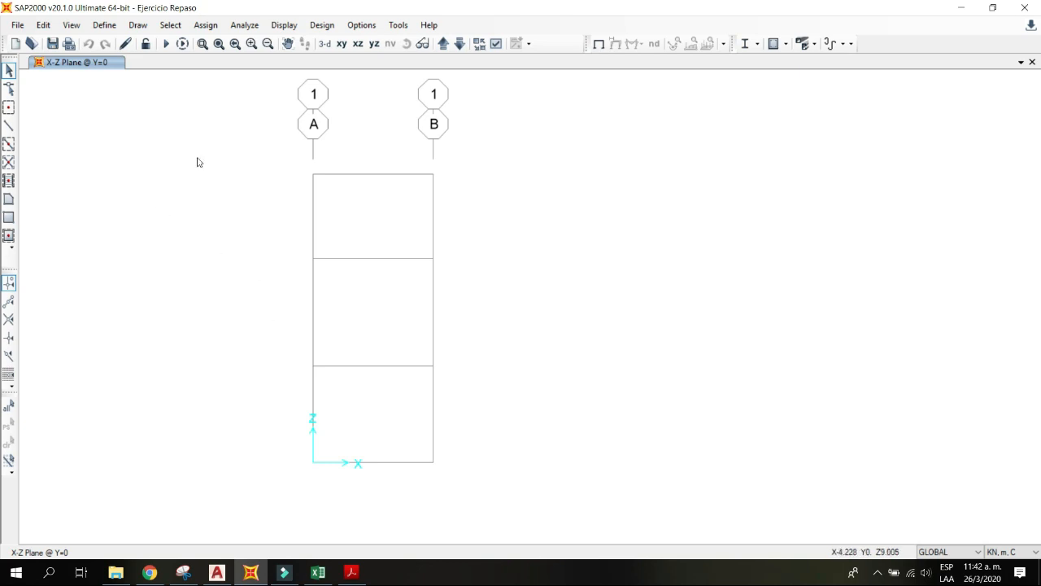
Step: Draw the three storey columns along grid line A as straight frames with section Columna 40x30, from the base to the top level
click(140, 25)
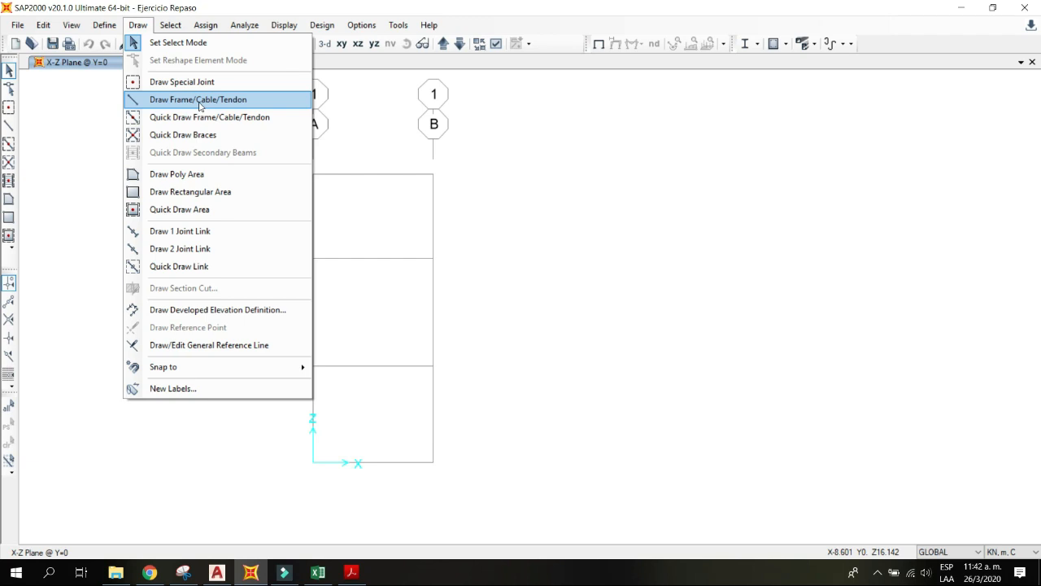
click(224, 8)
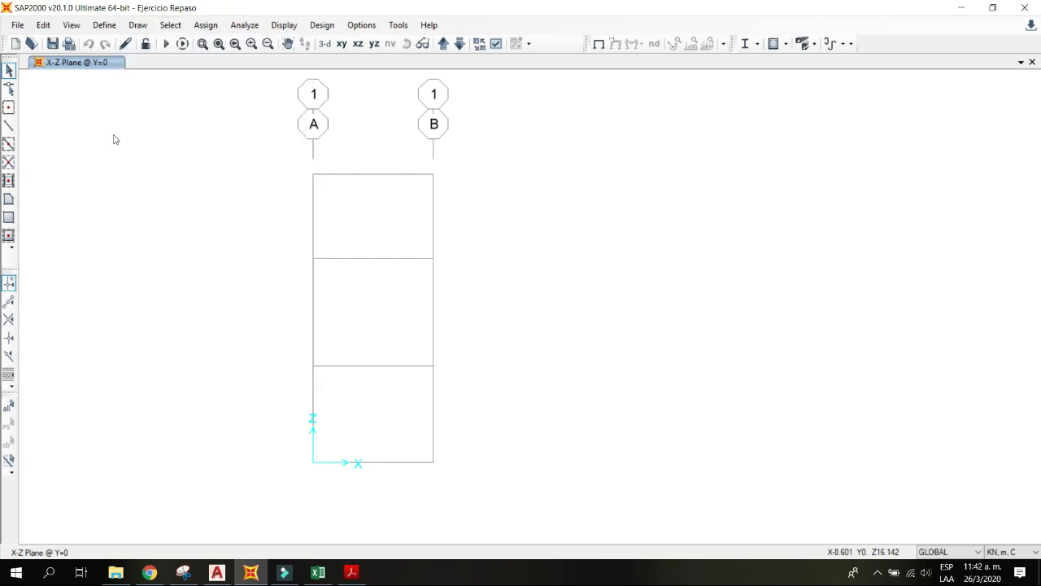
click(10, 126)
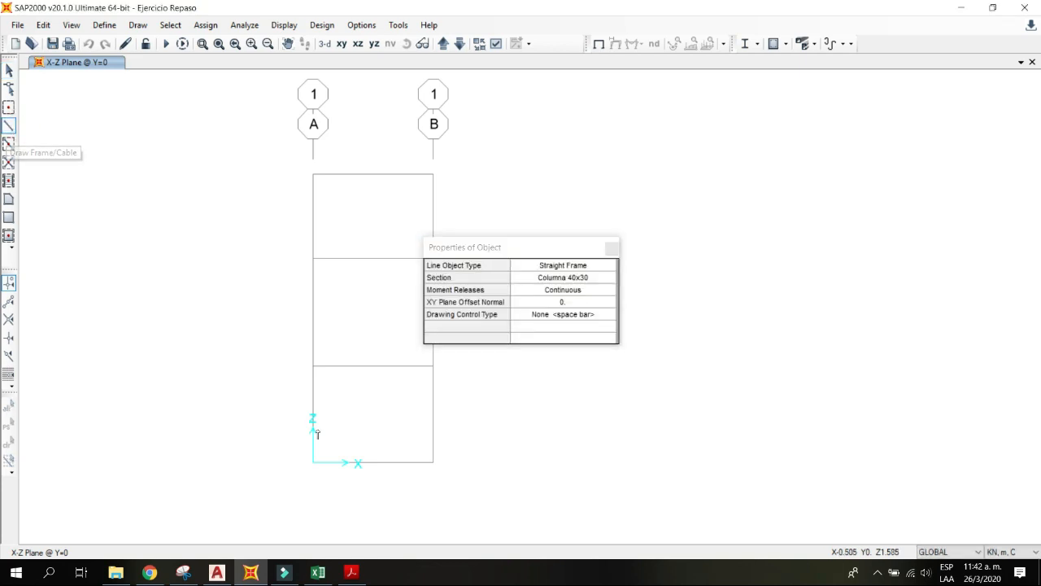
click(313, 463)
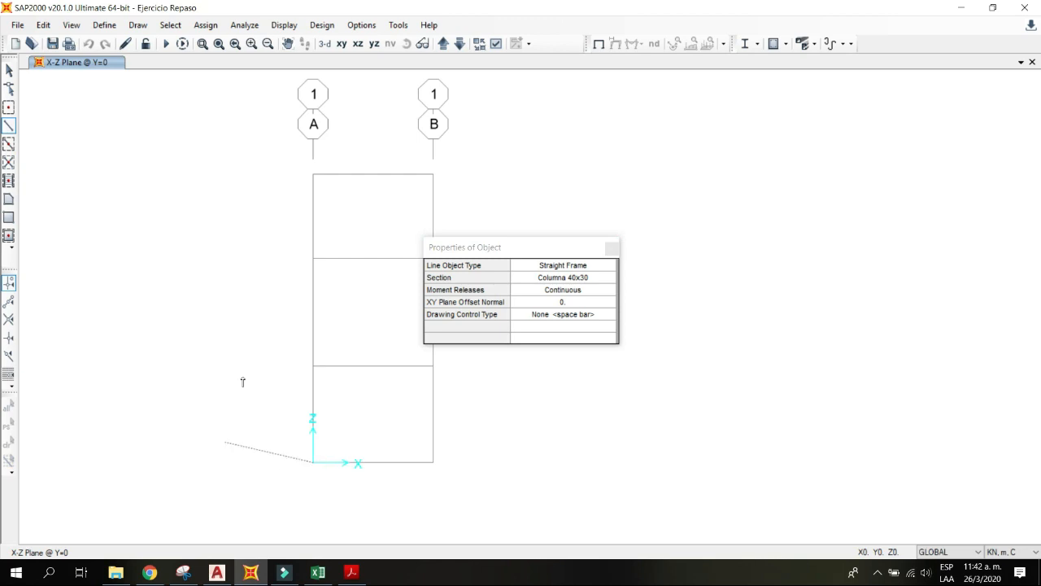
click(313, 366)
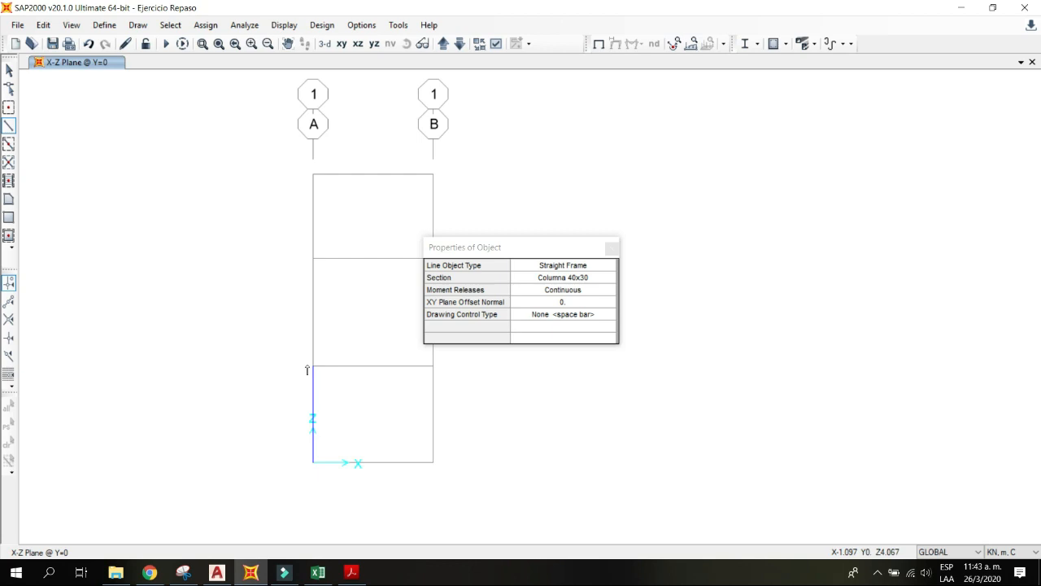
click(313, 366)
click(313, 259)
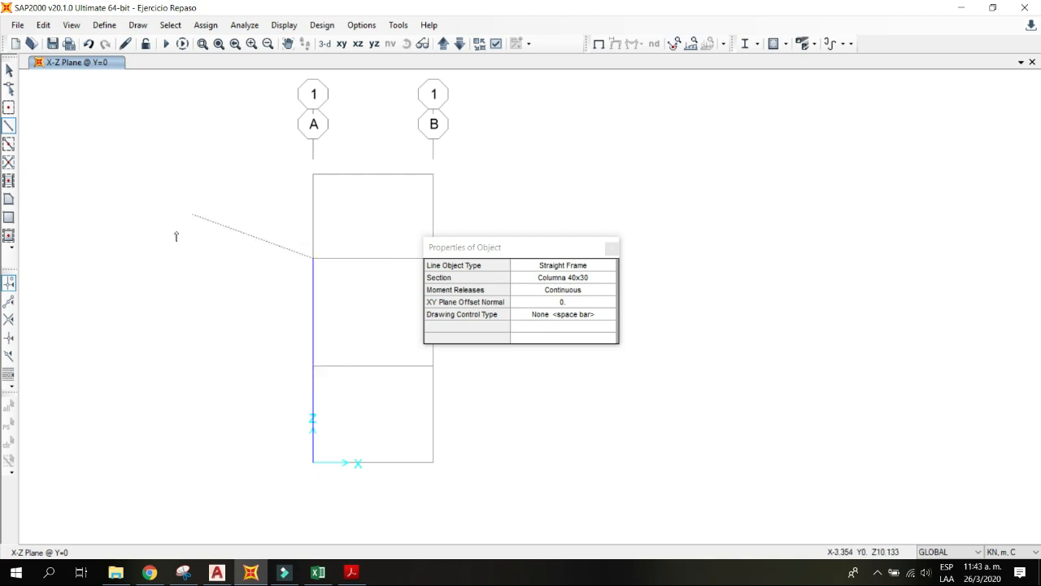
right_click(241, 231)
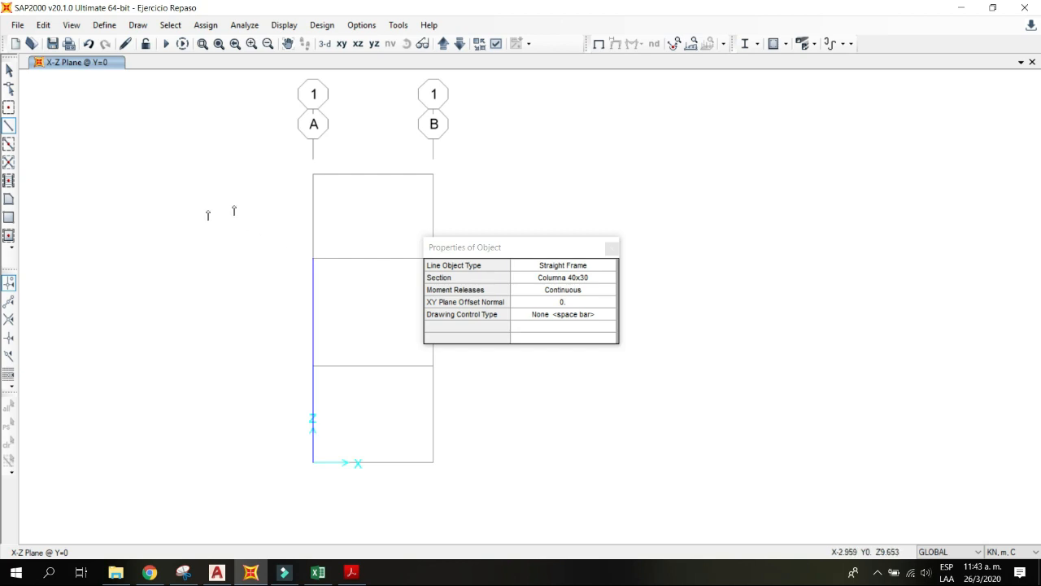
click(313, 175)
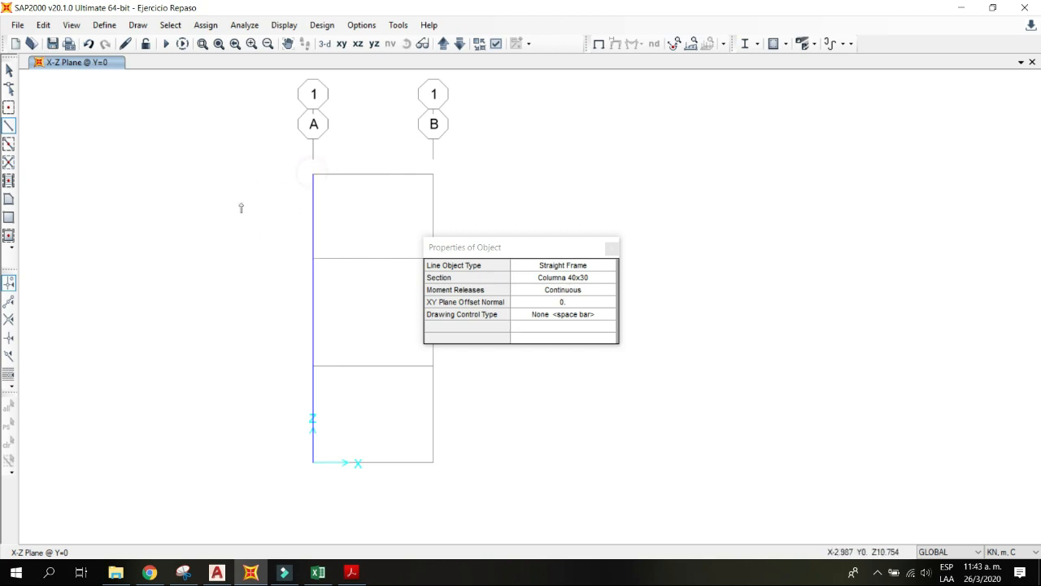
right_click(357, 280)
Step: Draw the three storey columns along grid line B with section Columna 40x30, from the base to the top level
drag(459, 244, 643, 178)
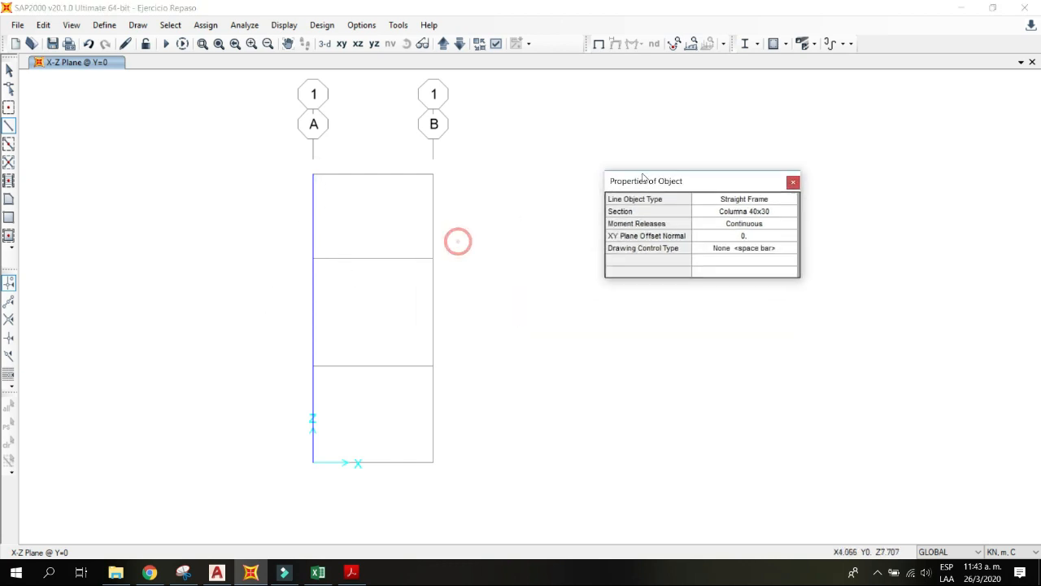
click(433, 463)
click(433, 365)
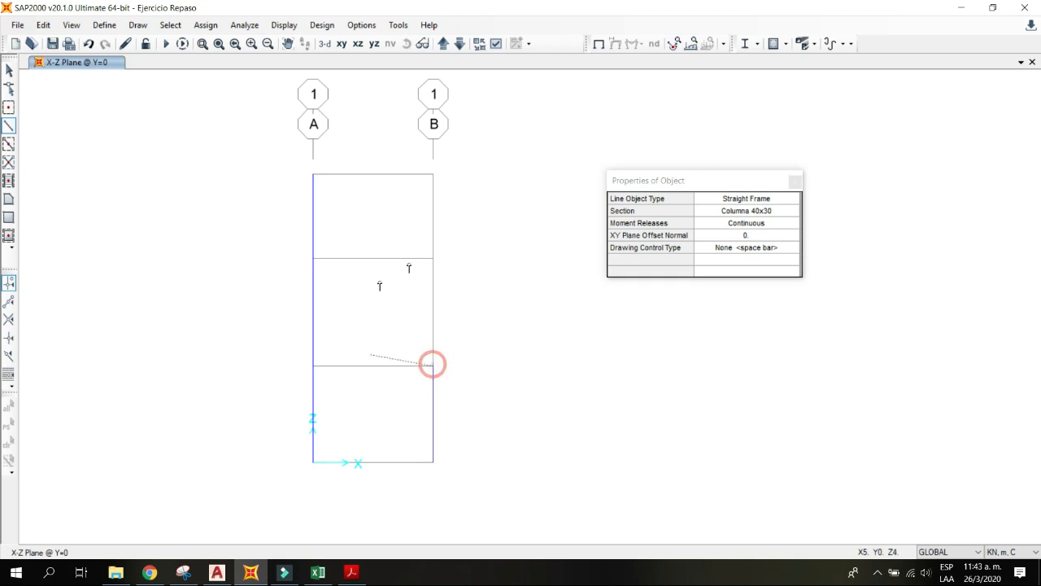
click(433, 259)
click(433, 174)
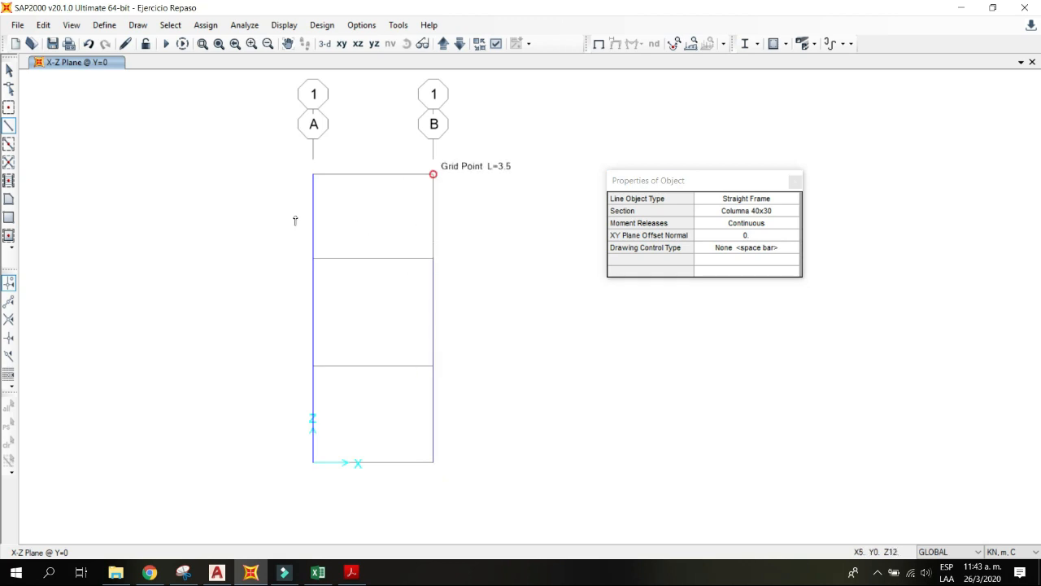
key(Escape)
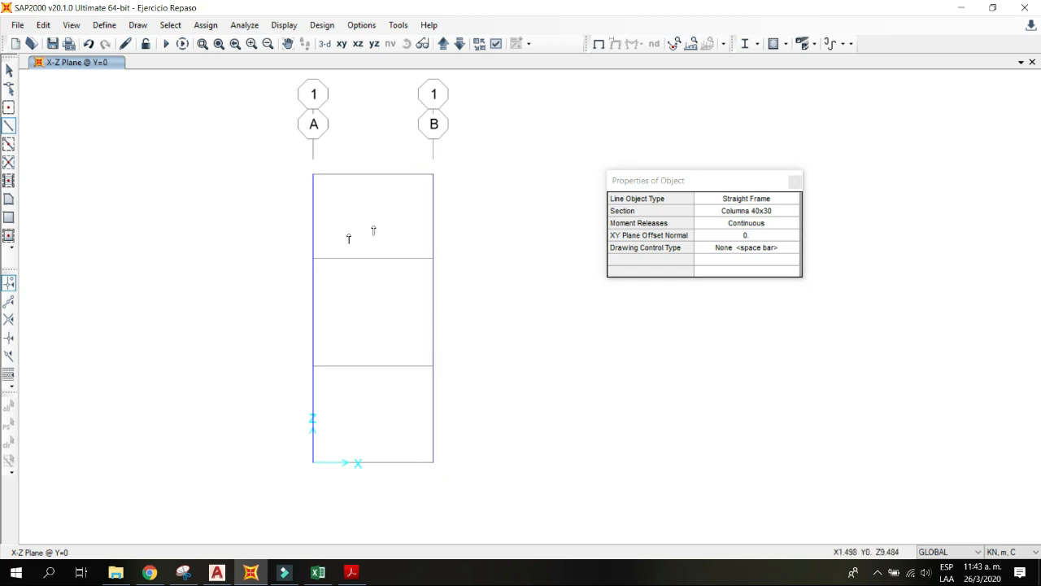
Step: Draw the beams between grid lines A and B at the three upper levels, using section Columna 40x30
click(313, 175)
click(433, 174)
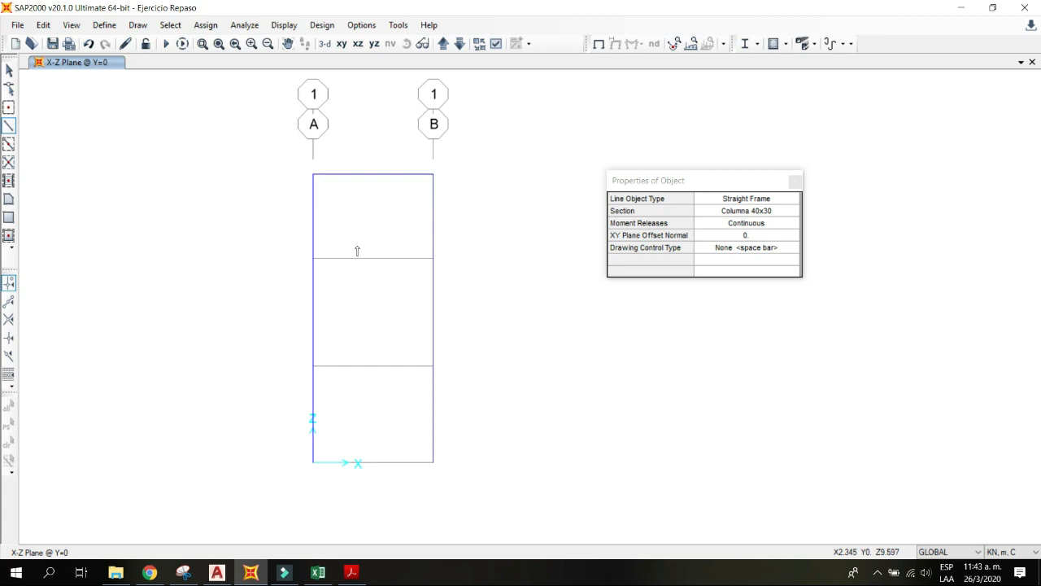
click(313, 258)
click(433, 258)
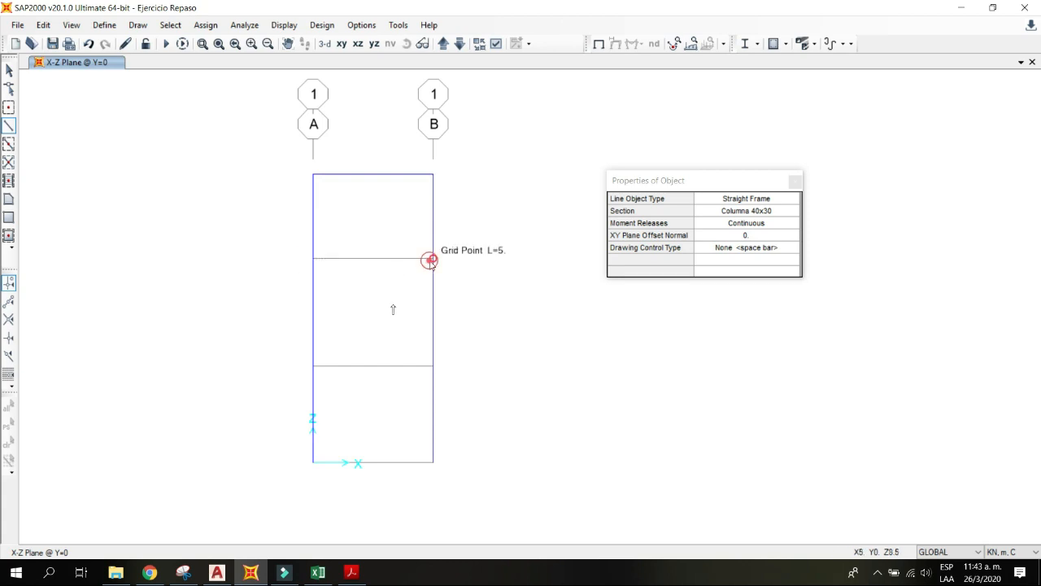
click(313, 365)
click(433, 366)
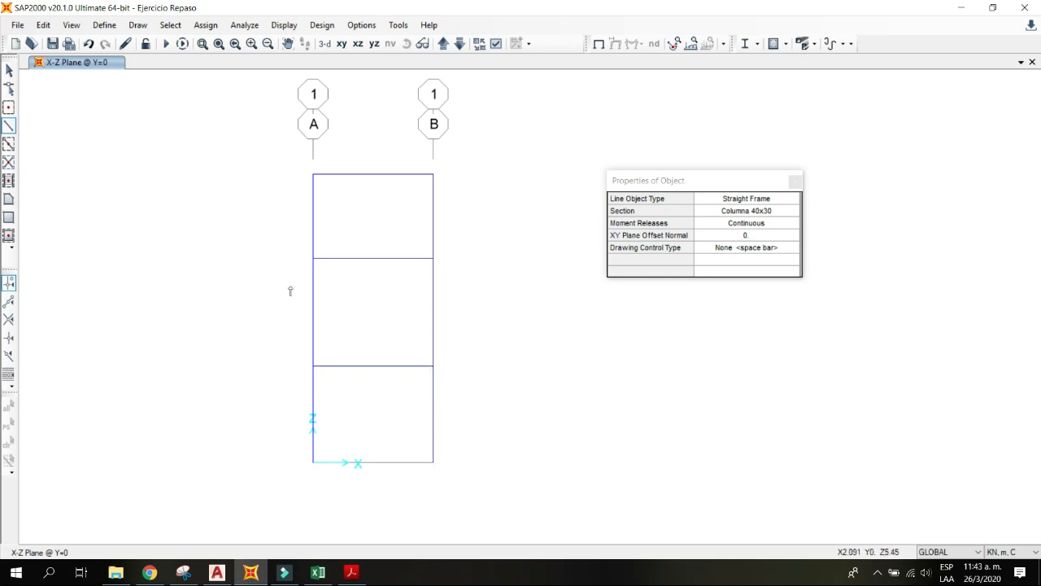
key(Escape)
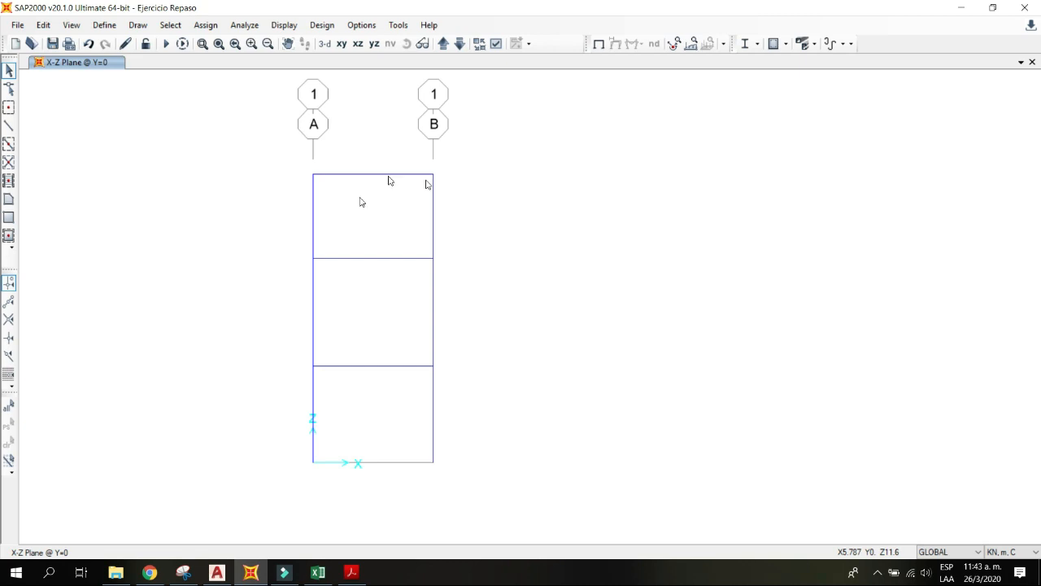
Step: Make the joints visible in the X-Z view and display their labels
middle_drag(306, 211, 296, 215)
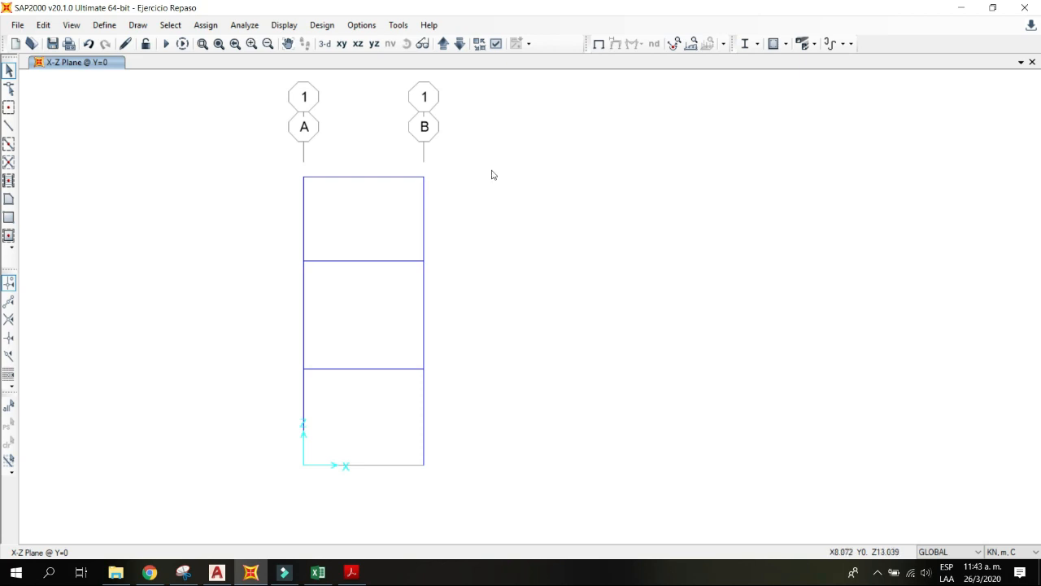
middle_drag(498, 216, 491, 225)
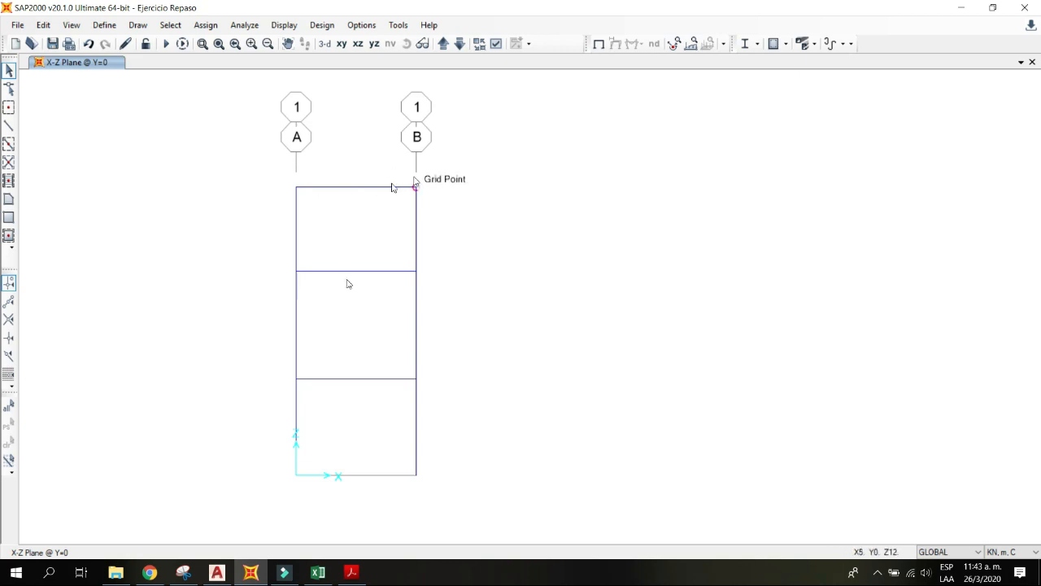
click(497, 44)
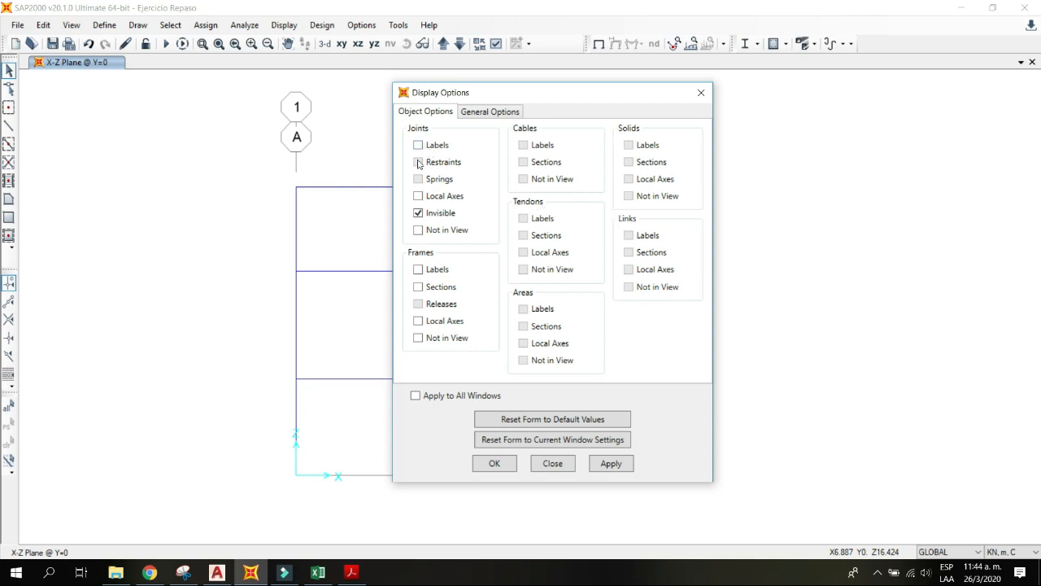
drag(508, 93, 683, 79)
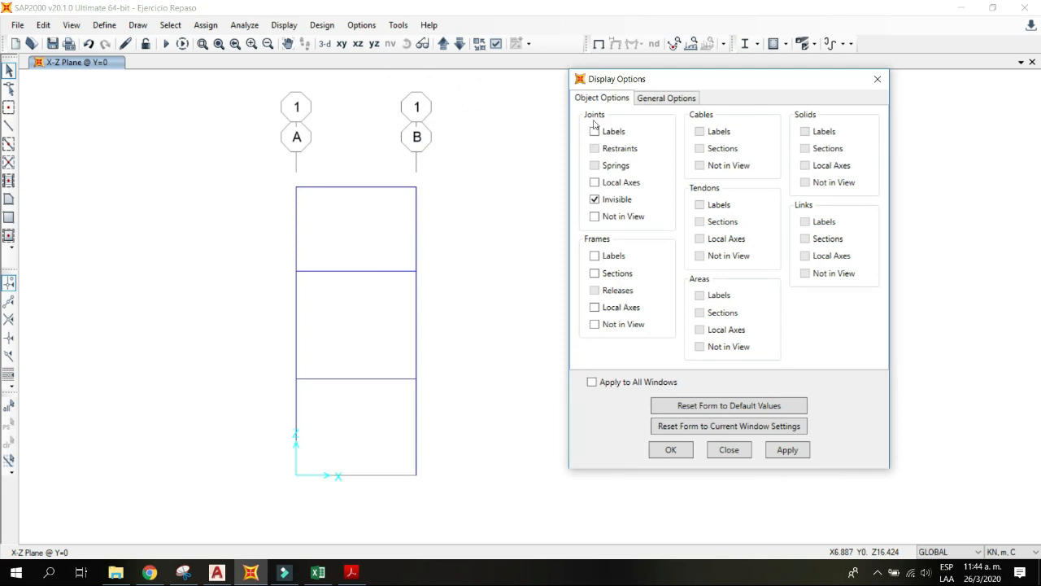
click(595, 200)
click(784, 450)
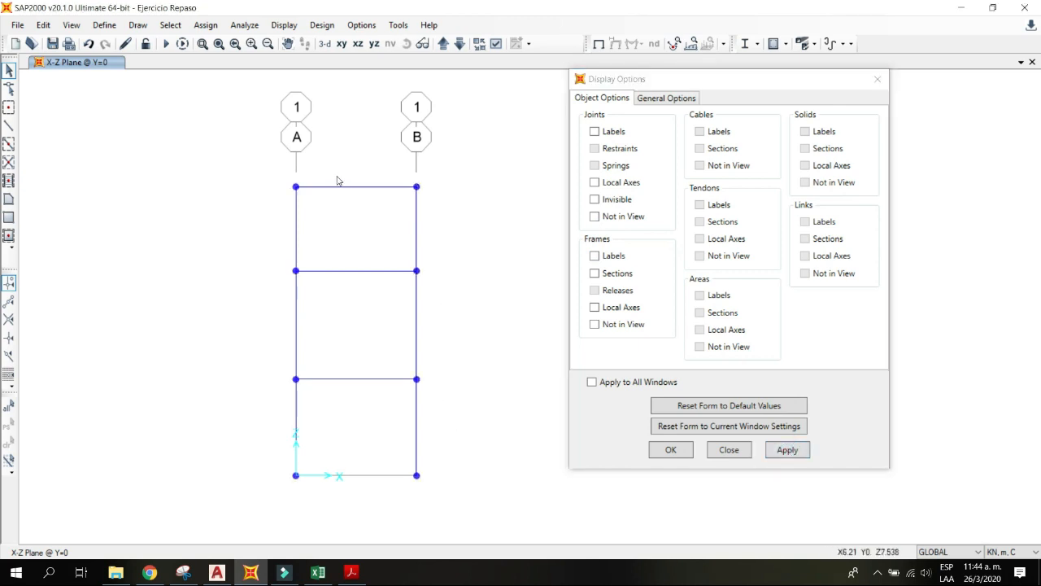
click(598, 133)
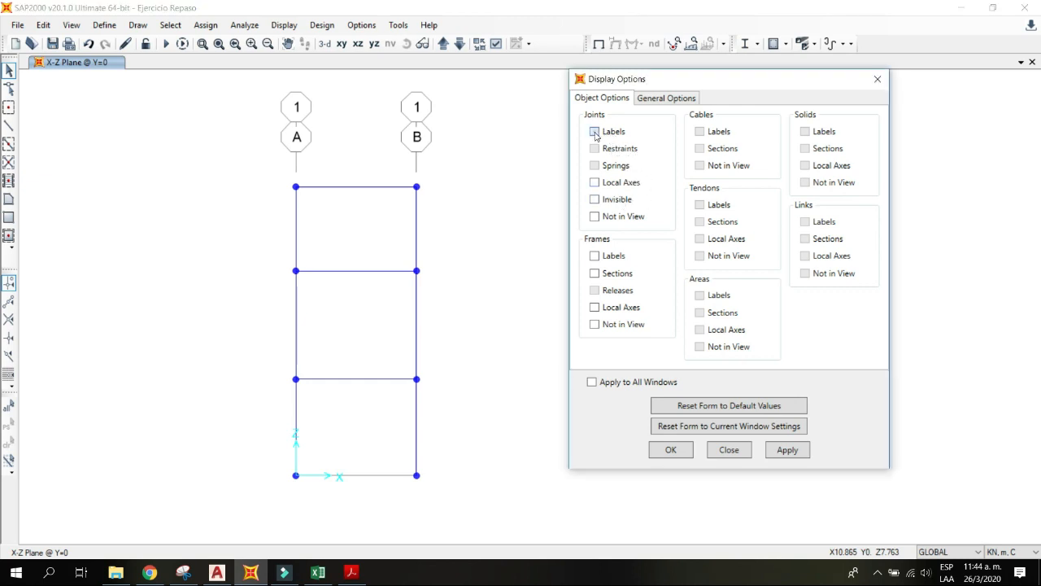
click(783, 452)
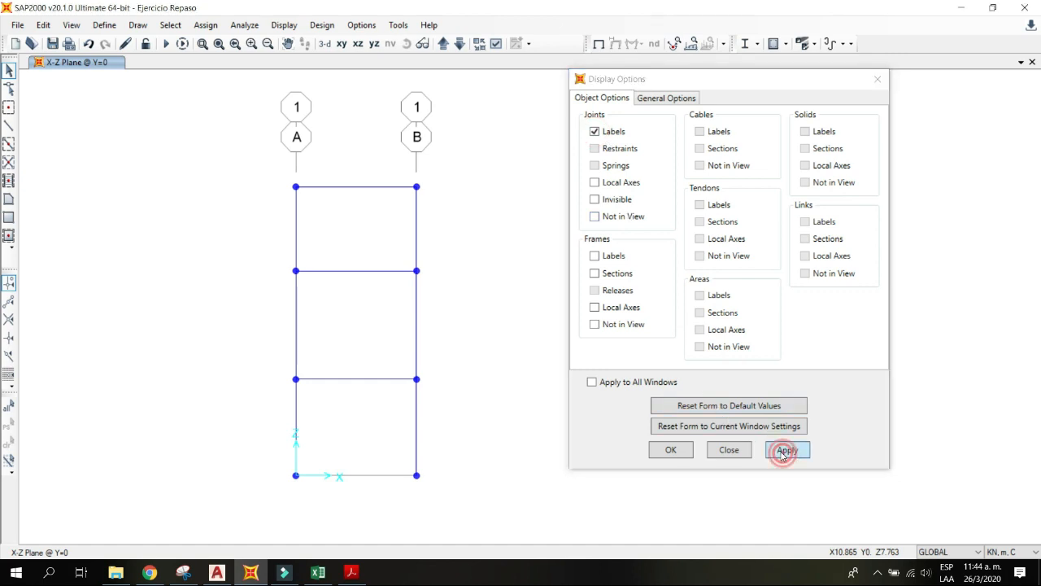
Step: Switch off the joint labels and display the section names on the frame elements
click(610, 136)
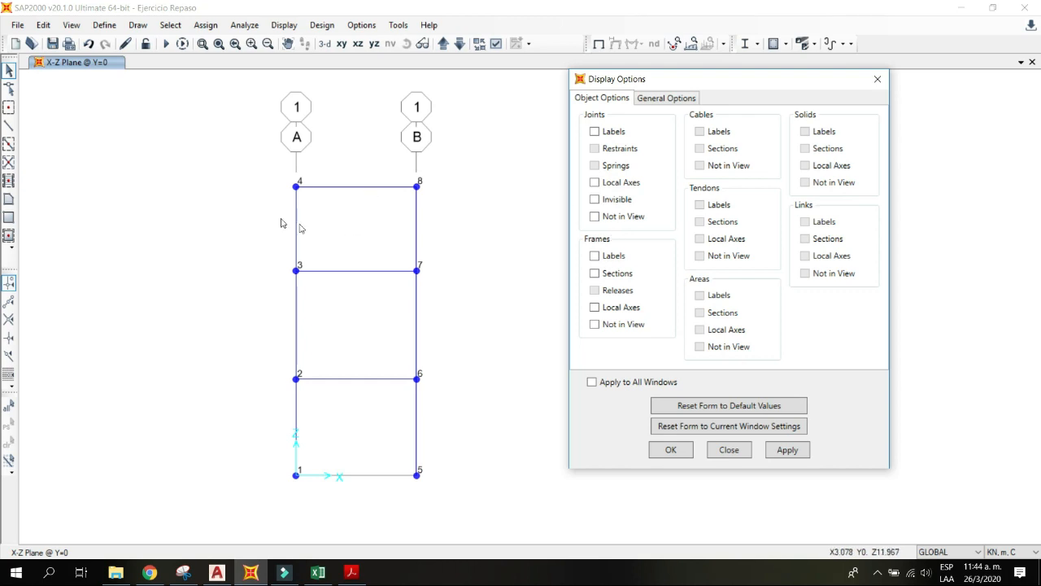
click(594, 274)
click(777, 456)
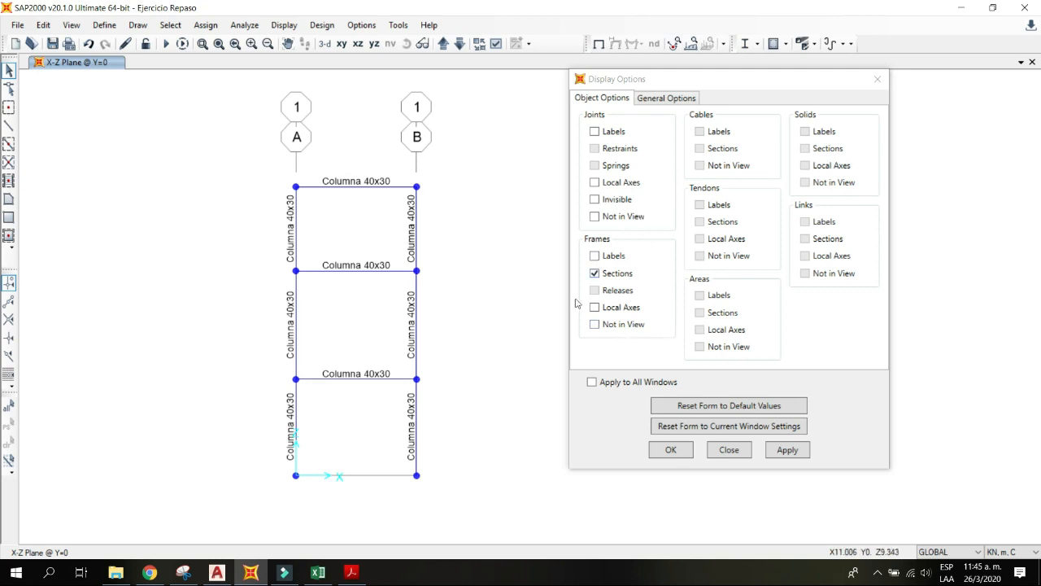
Step: Set the view to color the objects by section and apply it
click(655, 101)
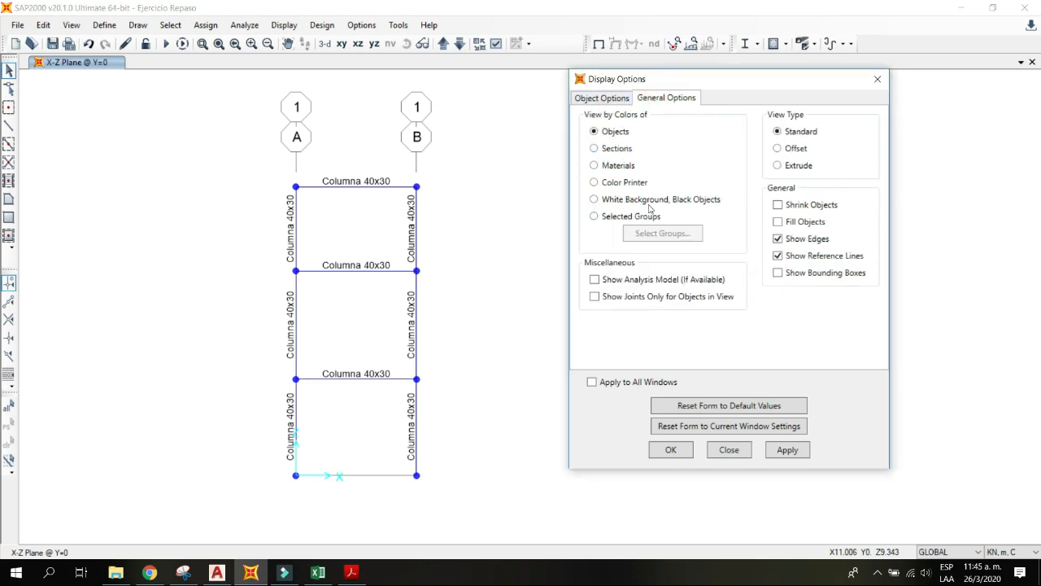
click(599, 148)
click(784, 450)
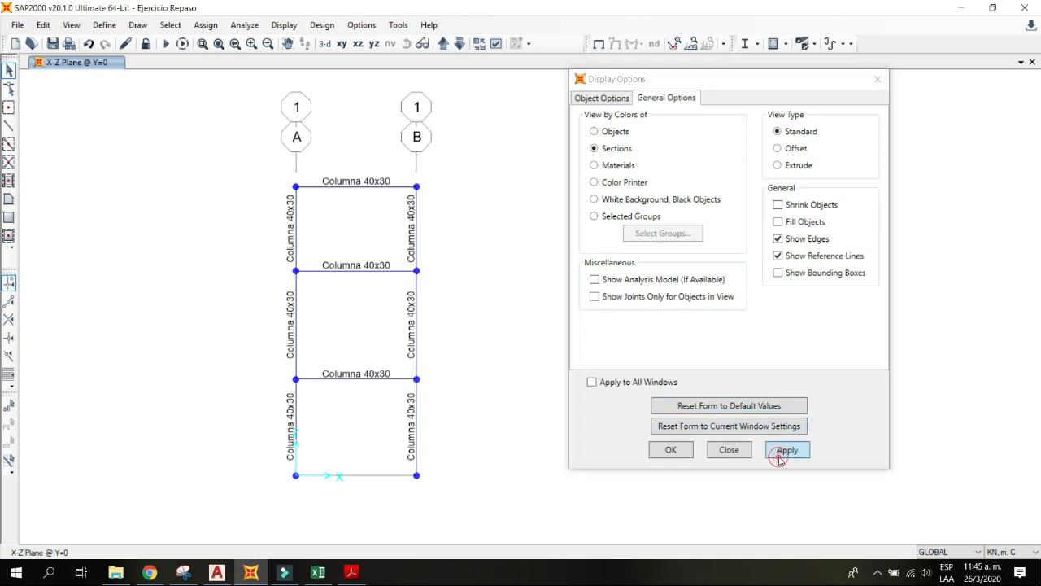
Step: Try coloring the model by Materials, and apply the White Background, Black Objects scheme
click(611, 166)
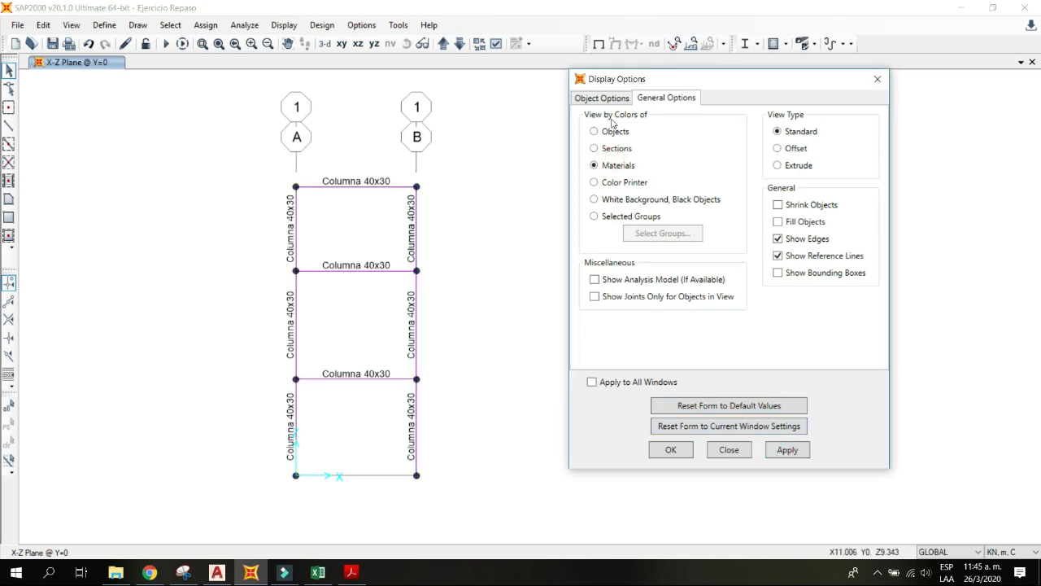
click(602, 149)
click(614, 202)
click(781, 452)
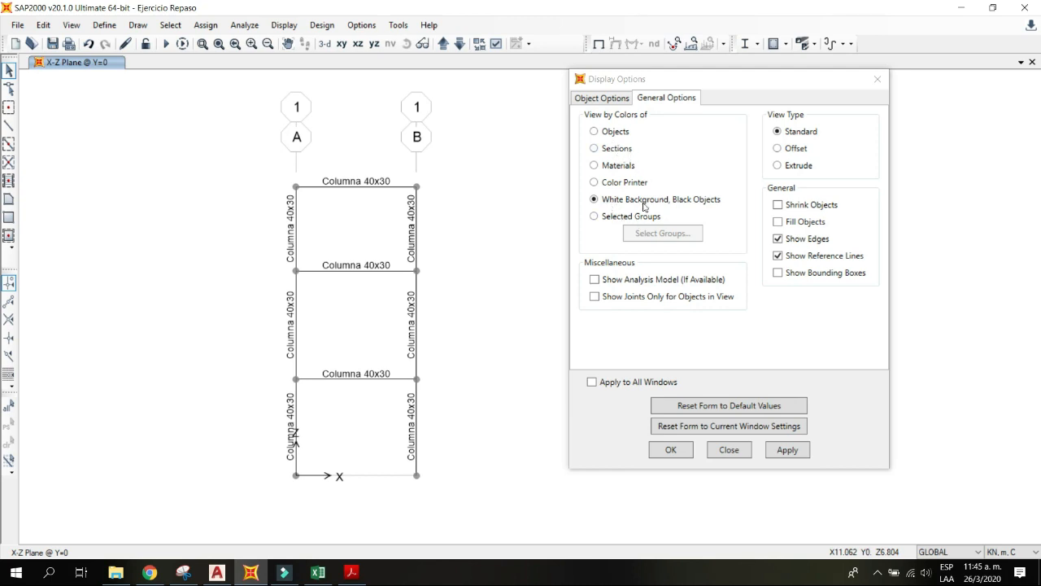
Step: Set the view colors to Objects and accept the display options
click(612, 132)
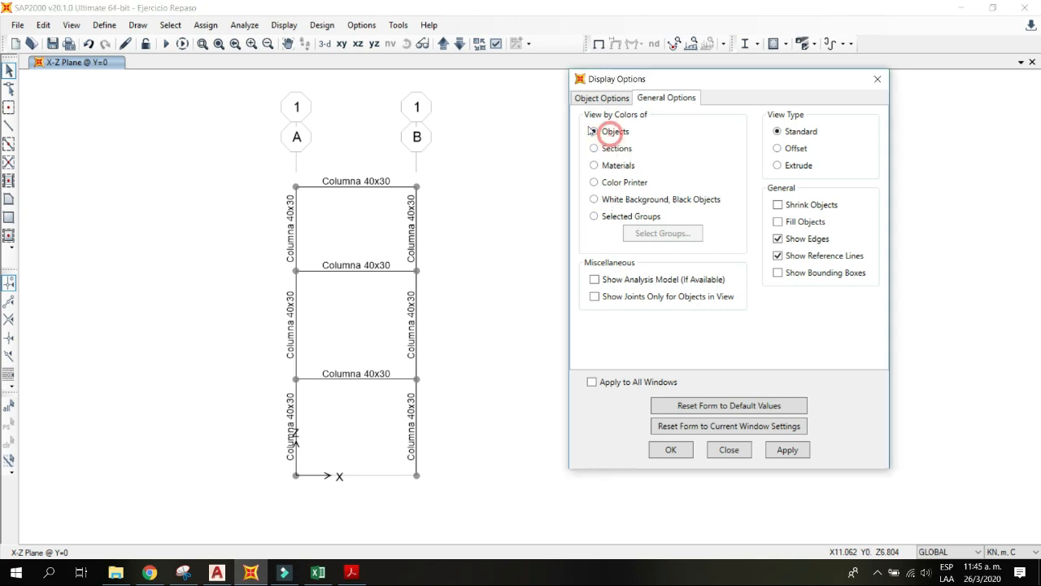
click(787, 449)
click(590, 98)
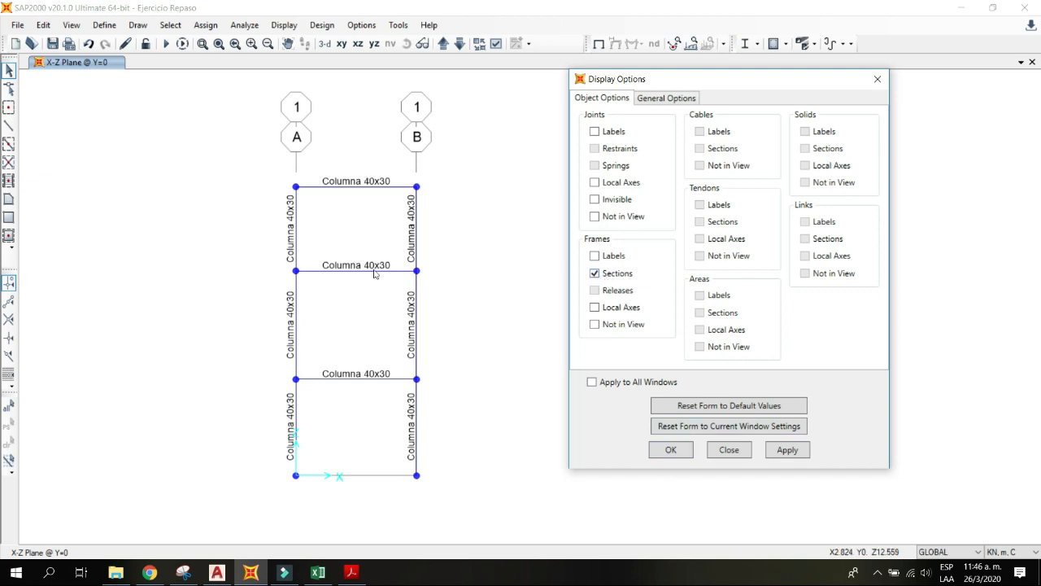
click(672, 452)
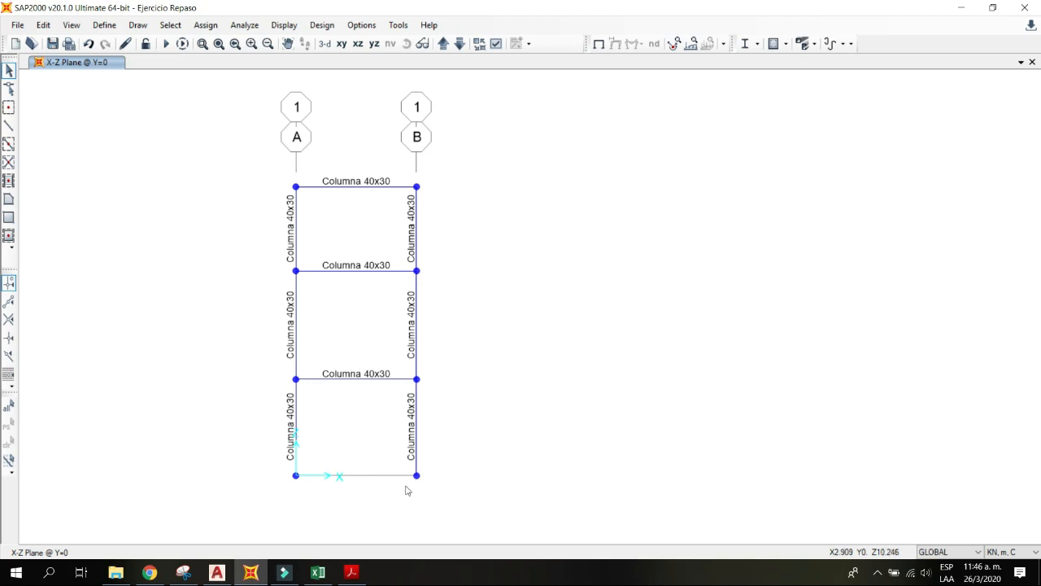
Step: Select the three beams between grid lines A and B and assign them the frame section Viga 20x50
click(372, 436)
drag(346, 361, 336, 165)
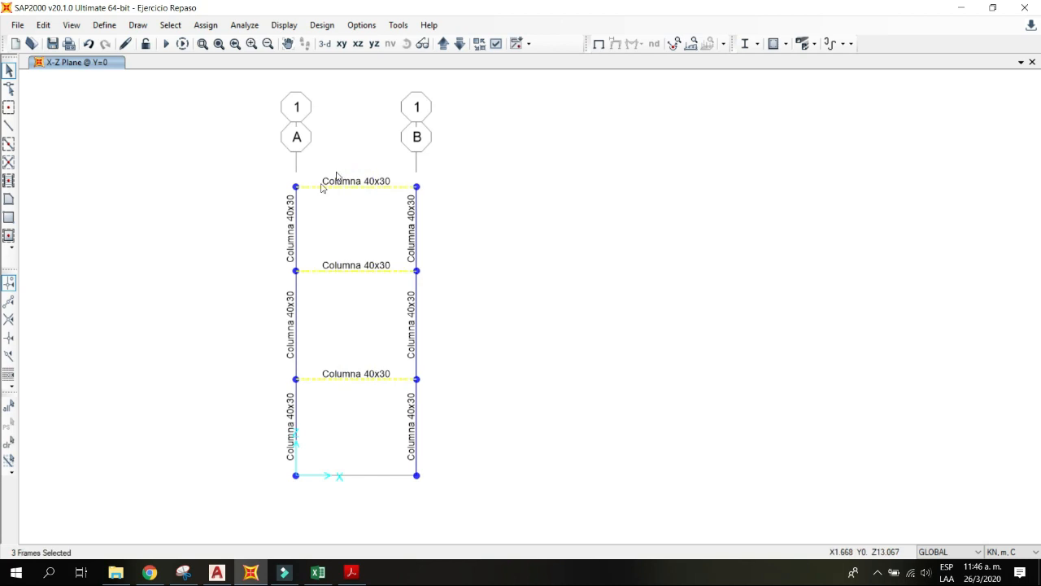
click(207, 29)
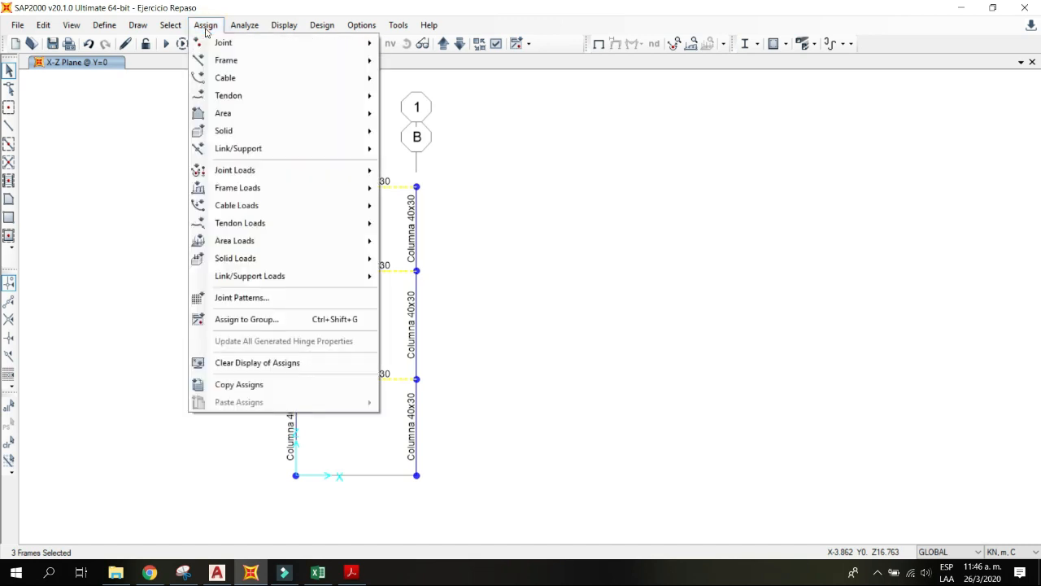
mouse_move(232, 60)
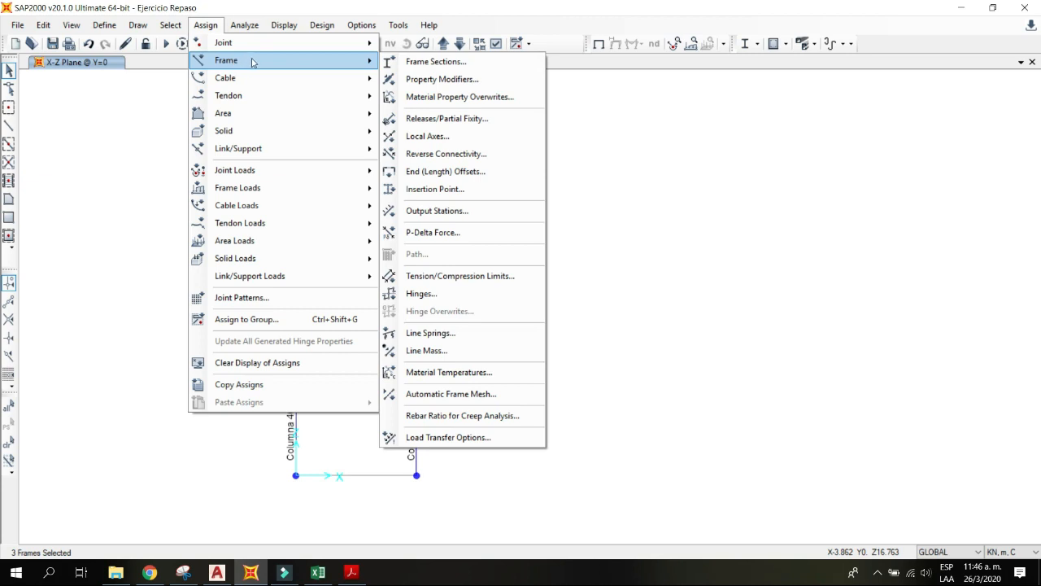
click(402, 61)
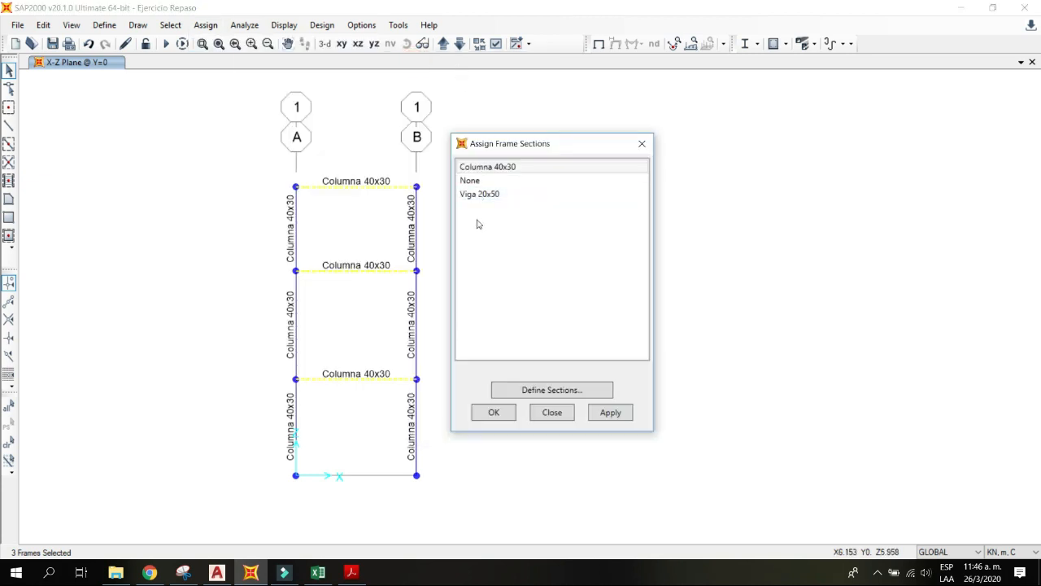
click(626, 189)
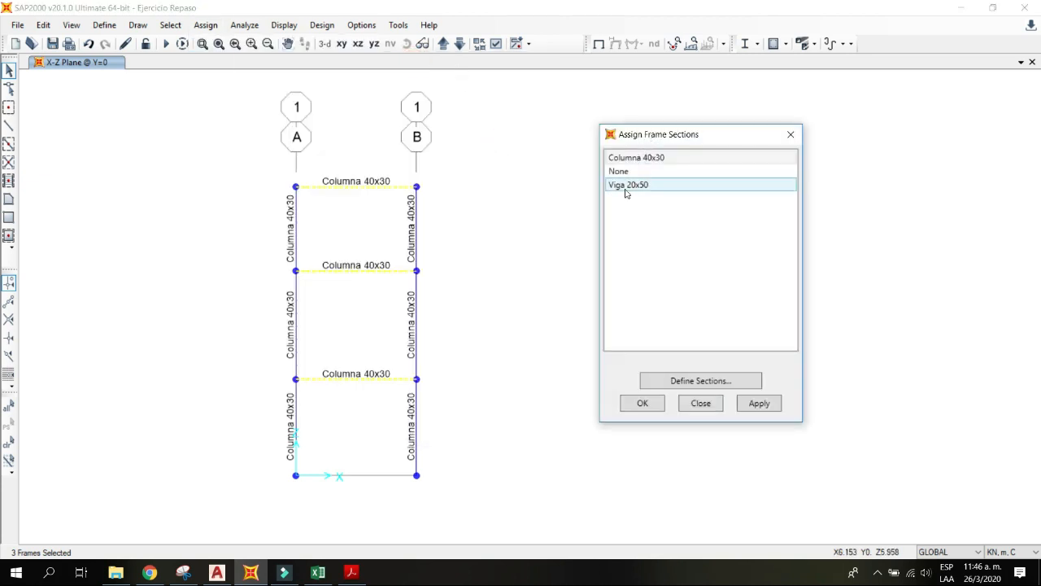
click(641, 403)
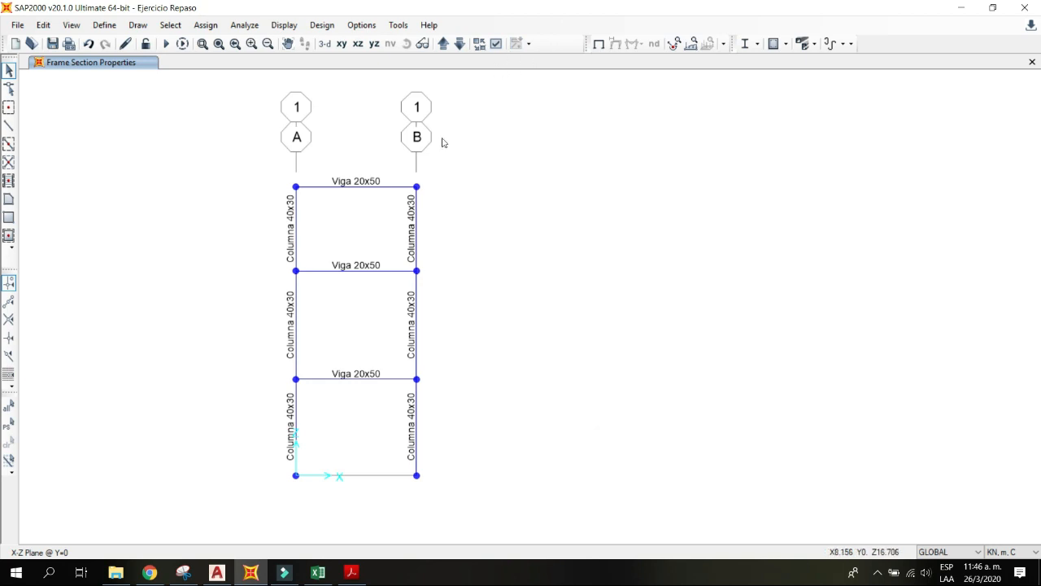
Step: Color the model view by Sections and apply the display setting
click(496, 44)
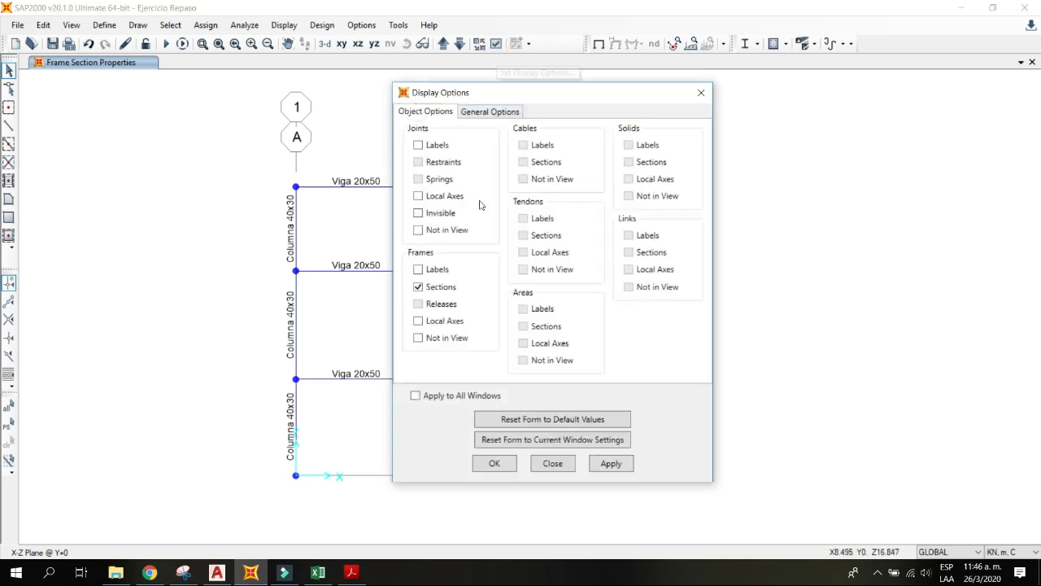
click(488, 111)
click(439, 162)
click(610, 464)
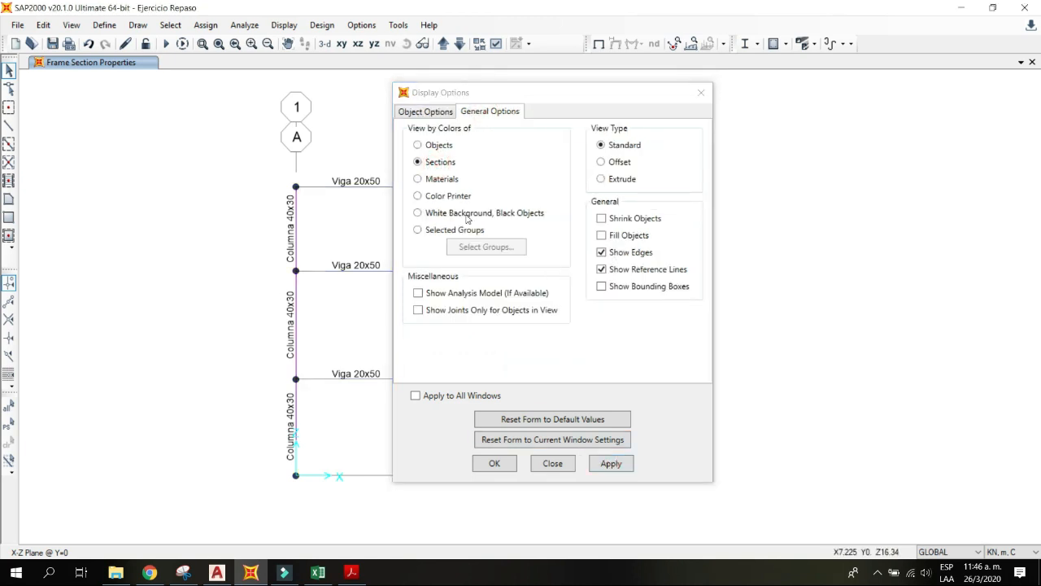
Step: Switch the view type to Extrude and inspect the frame in a 3-D view from above
drag(469, 91, 710, 80)
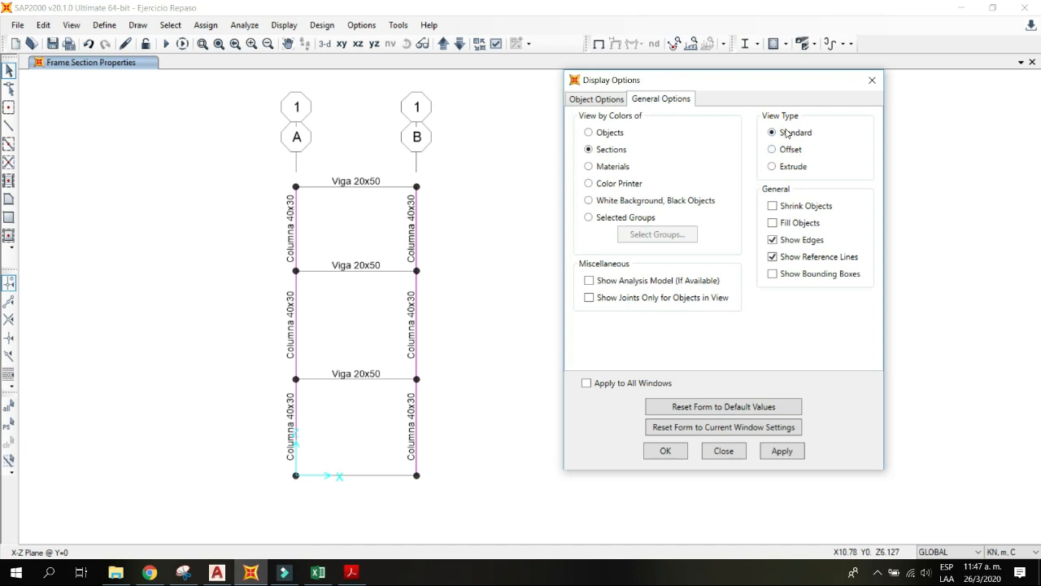
click(786, 170)
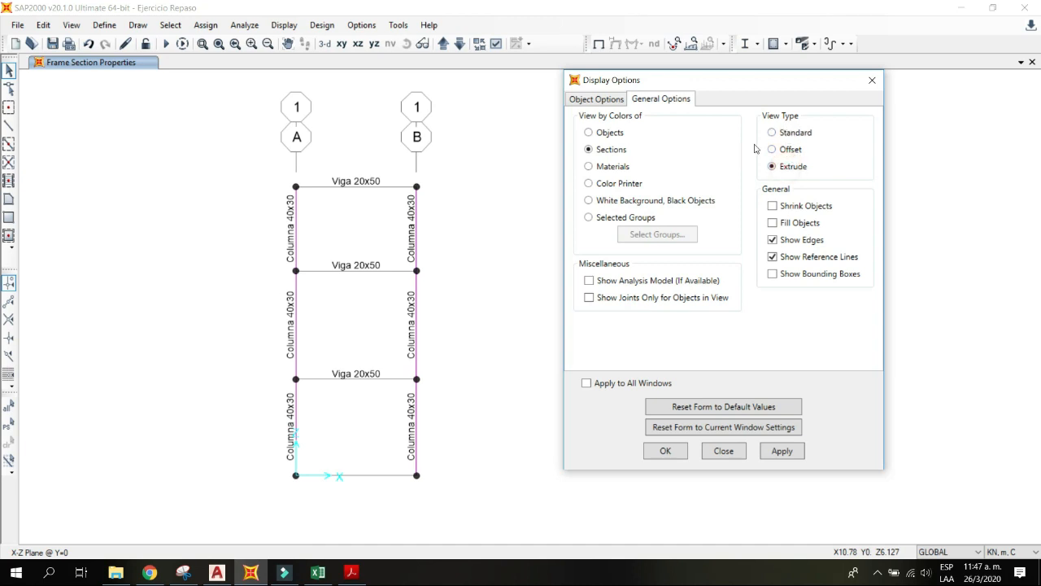
click(665, 450)
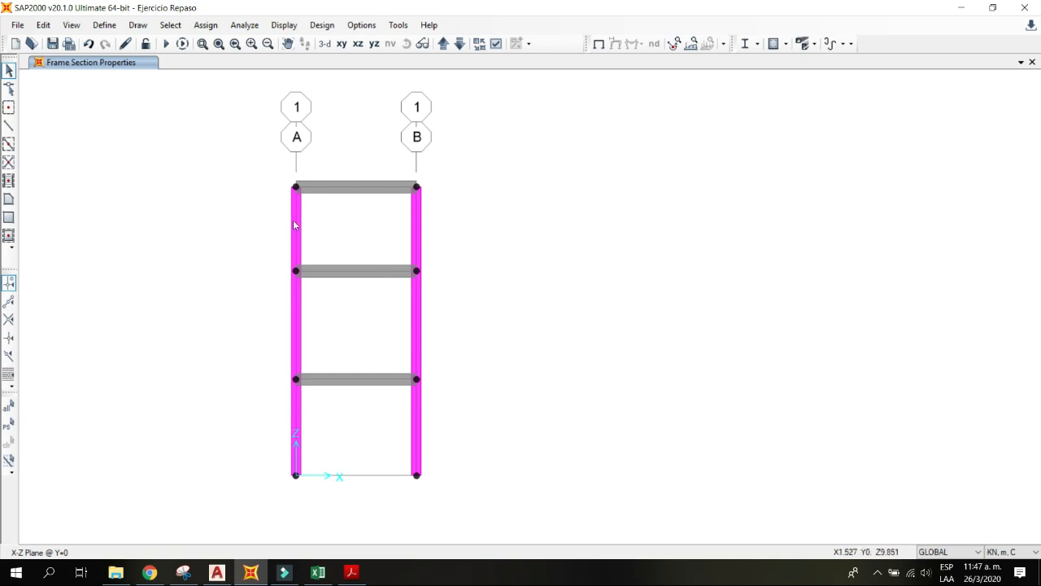
click(325, 44)
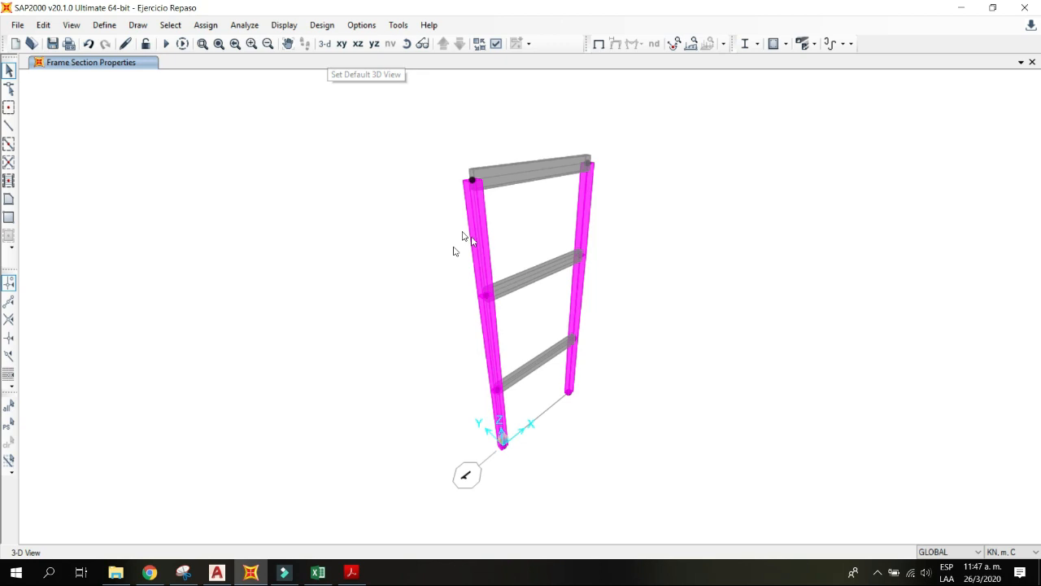
middle_drag(506, 309, 423, 332)
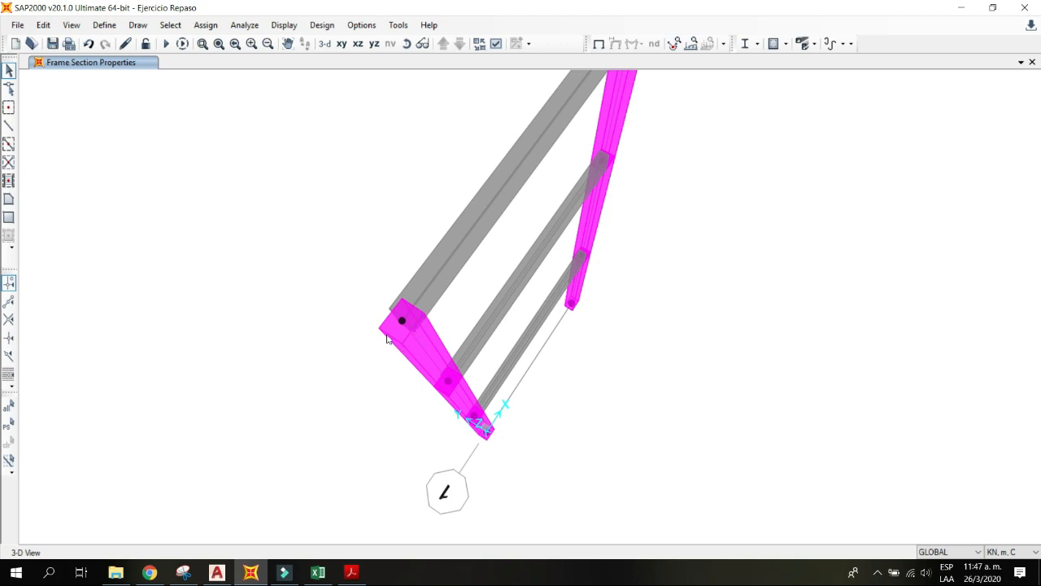
middle_drag(512, 286, 442, 267)
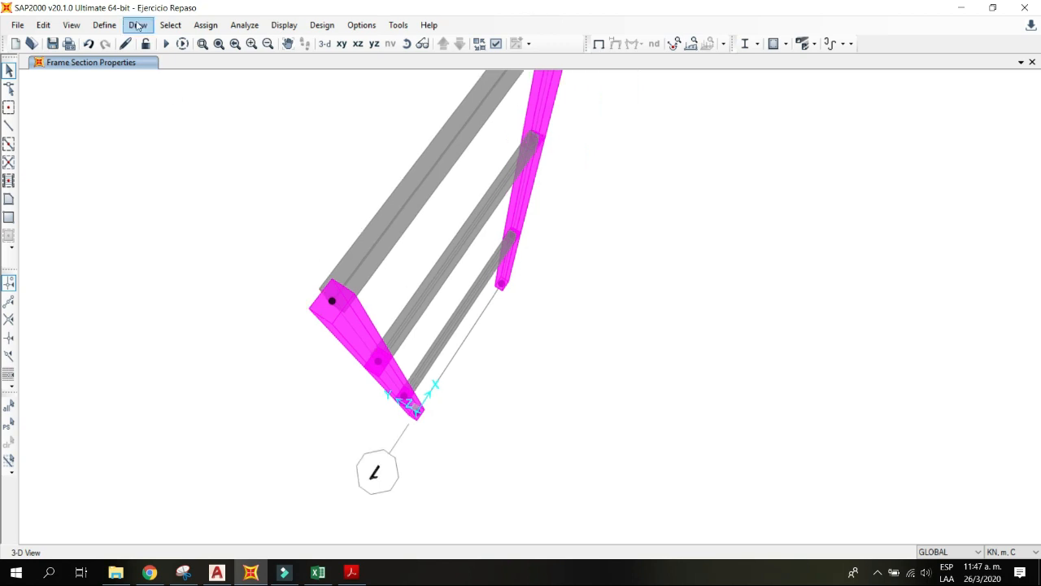
Step: Set the depth (t3) of frame section Columna 40x30 to 1 m
click(108, 26)
mouse_move(134, 63)
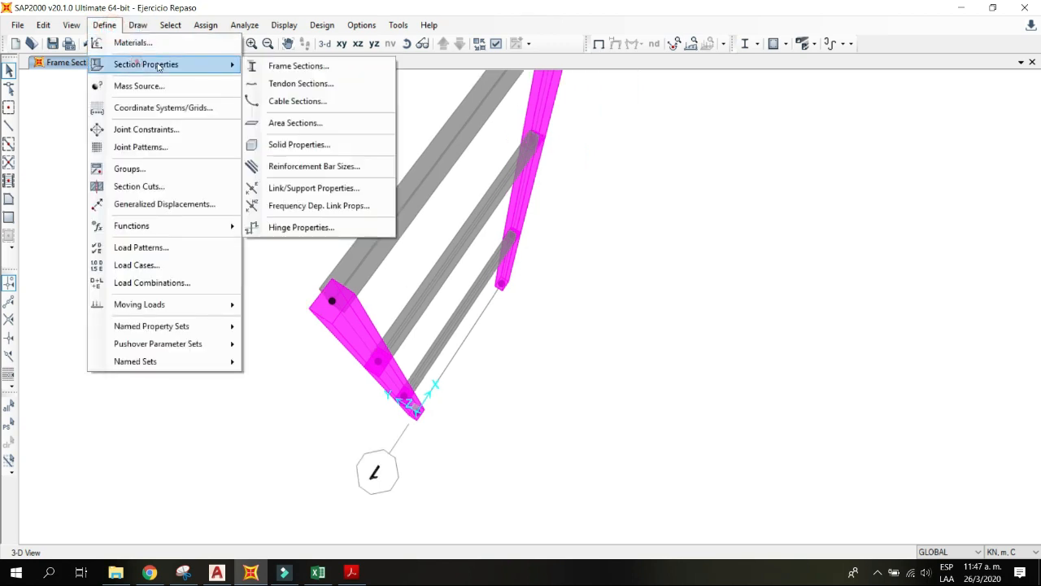
click(294, 68)
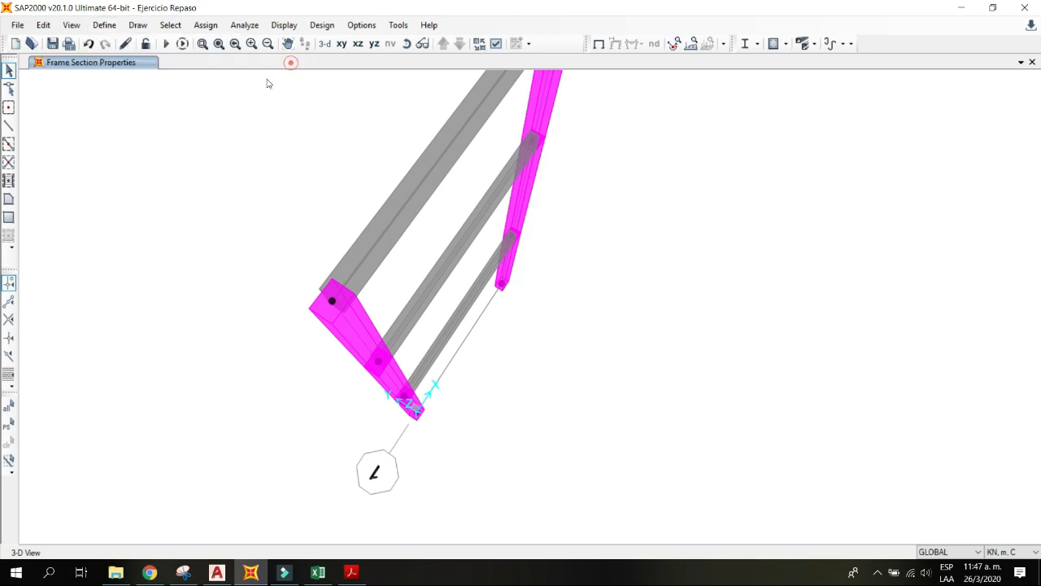
click(571, 248)
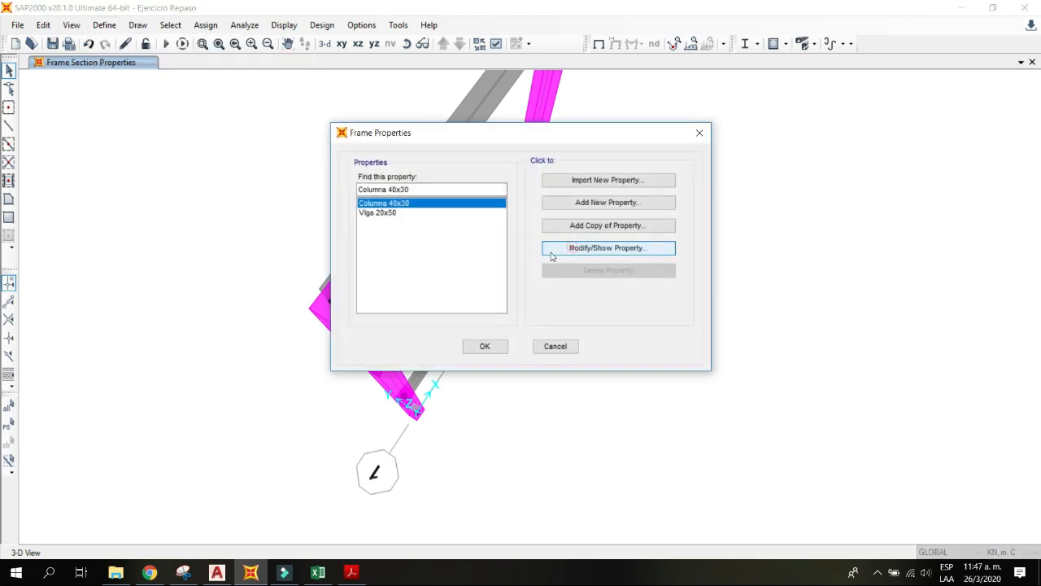
click(509, 225)
double_click(510, 227)
text(1)
click(482, 442)
click(481, 347)
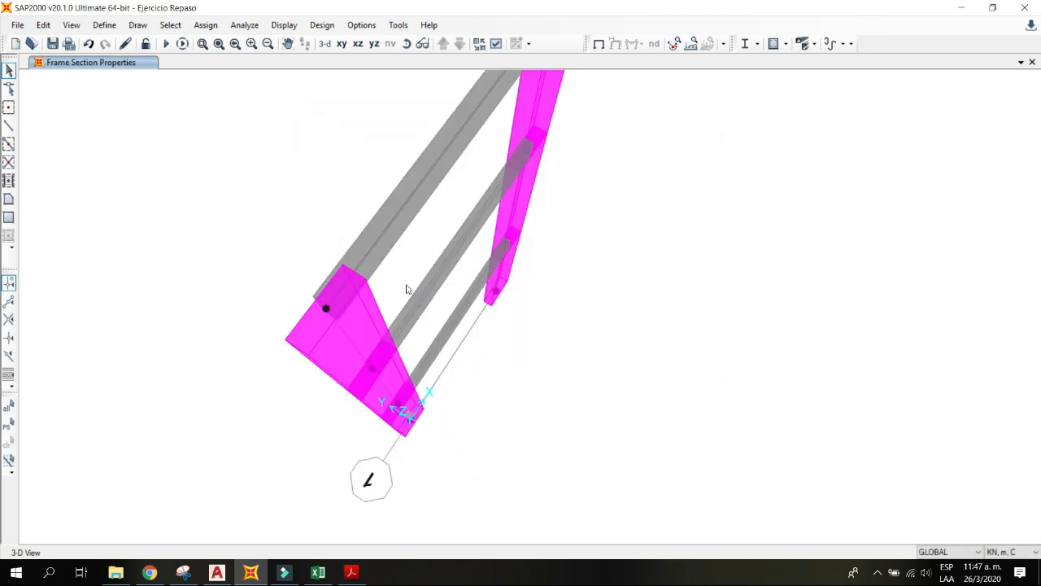
Step: Undo the recent model edits and redo the one that restores the lowest beam
middle_drag(440, 264, 346, 370)
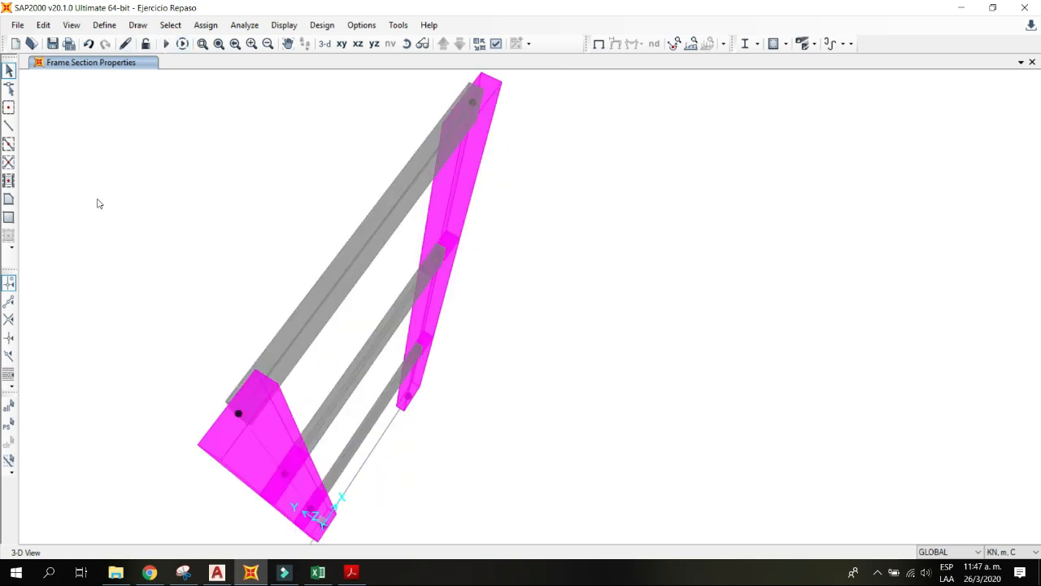
middle_drag(283, 387, 306, 349)
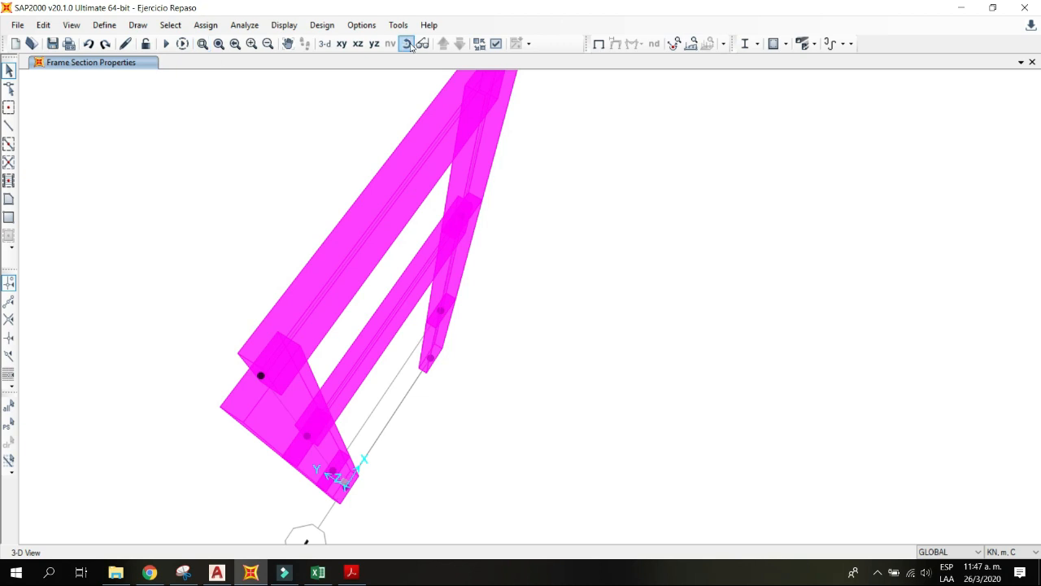
click(101, 46)
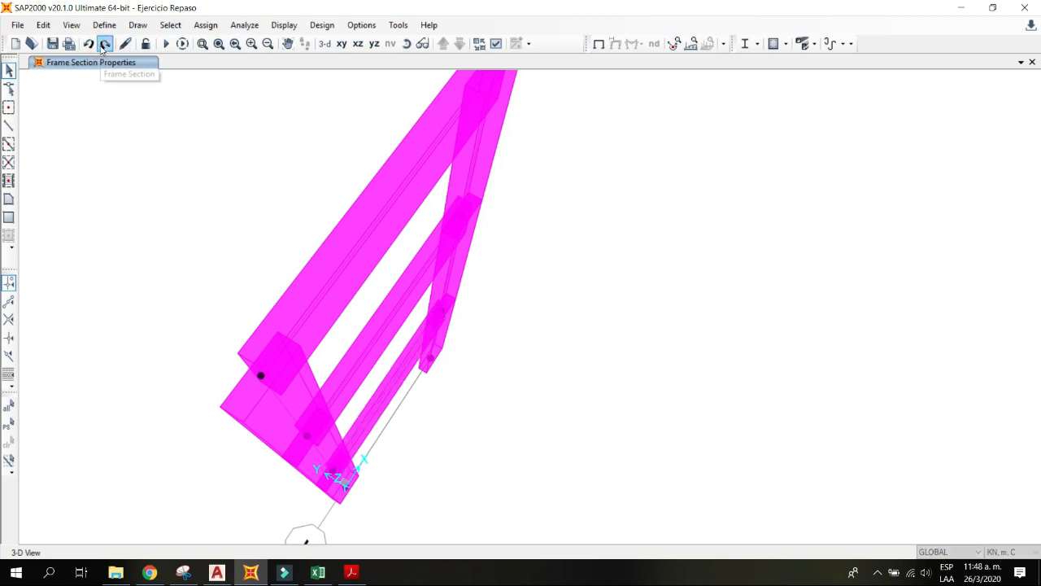
Step: Set the depth (t3) of frame section Columna 40x30 to 0.4 m and accept the frame properties
click(105, 25)
mouse_move(134, 65)
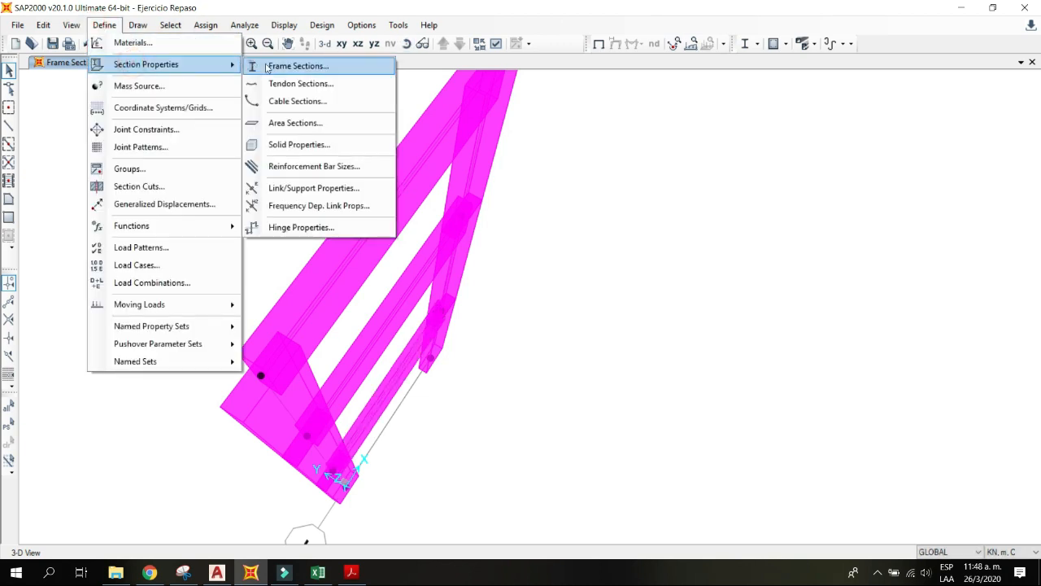
click(280, 67)
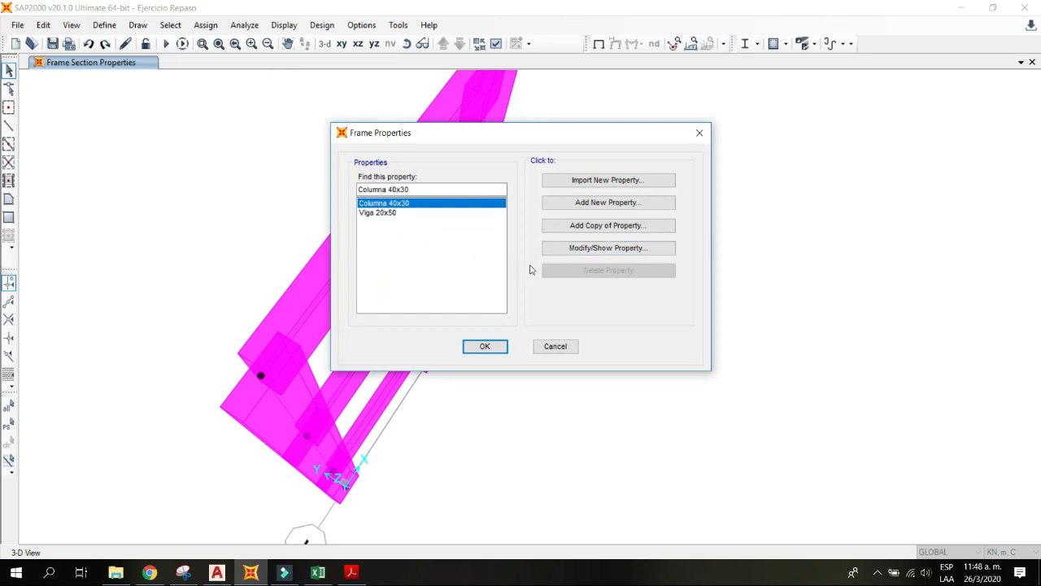
click(583, 248)
double_click(508, 224)
text(0.4)
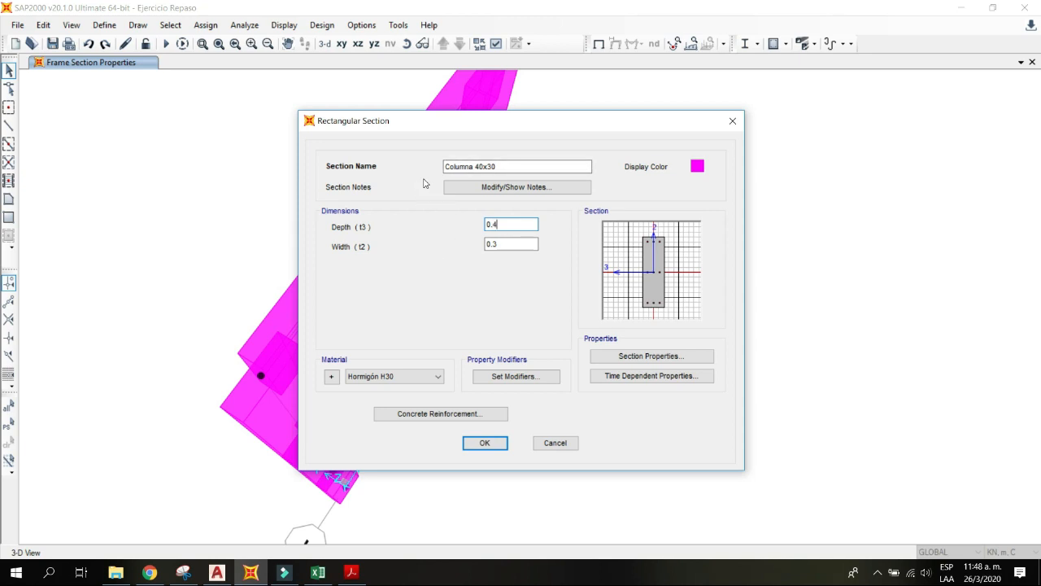
drag(327, 123, 587, 132)
click(757, 175)
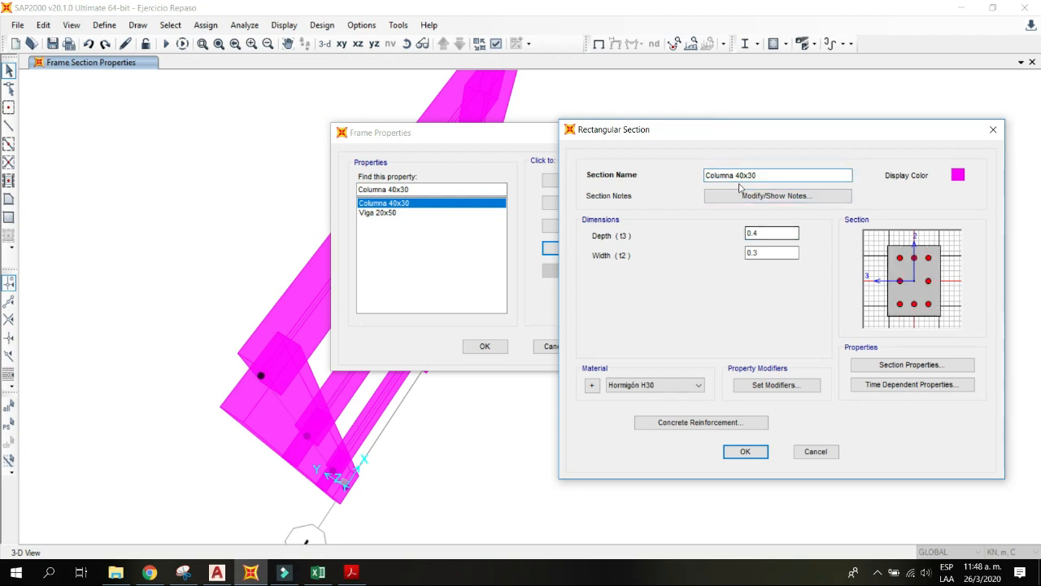
click(760, 232)
click(752, 253)
click(745, 451)
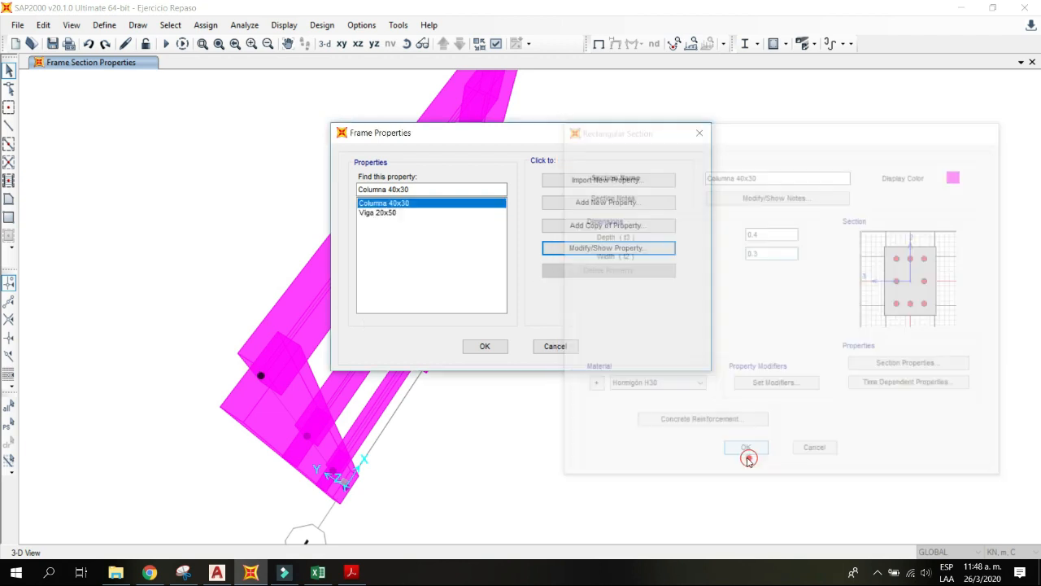
click(488, 345)
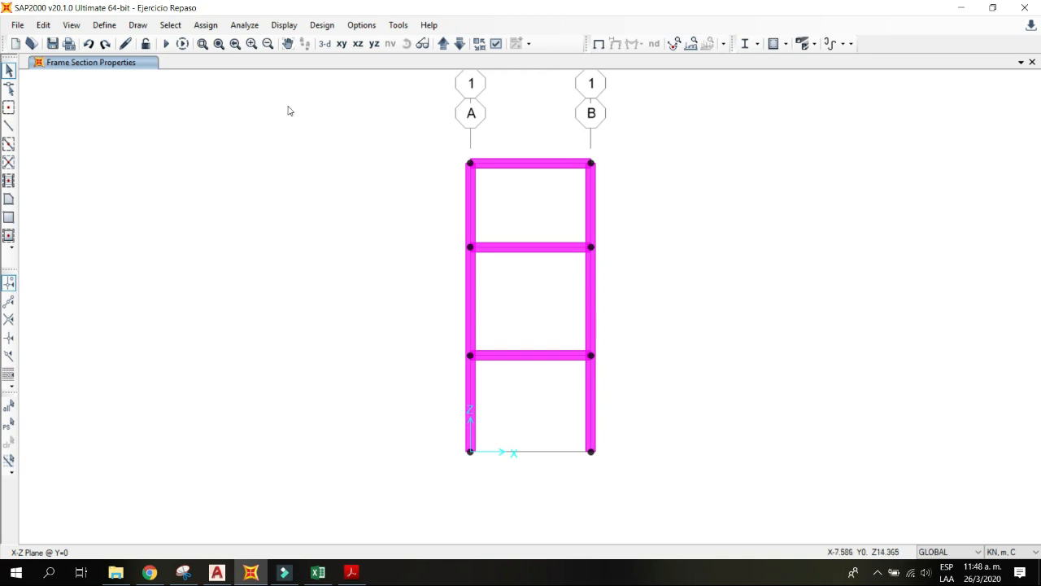
Step: Try window selection around the roof joint on grid A and around the whole roof beam, and clear the selection
drag(289, 107, 358, 122)
drag(414, 129, 503, 191)
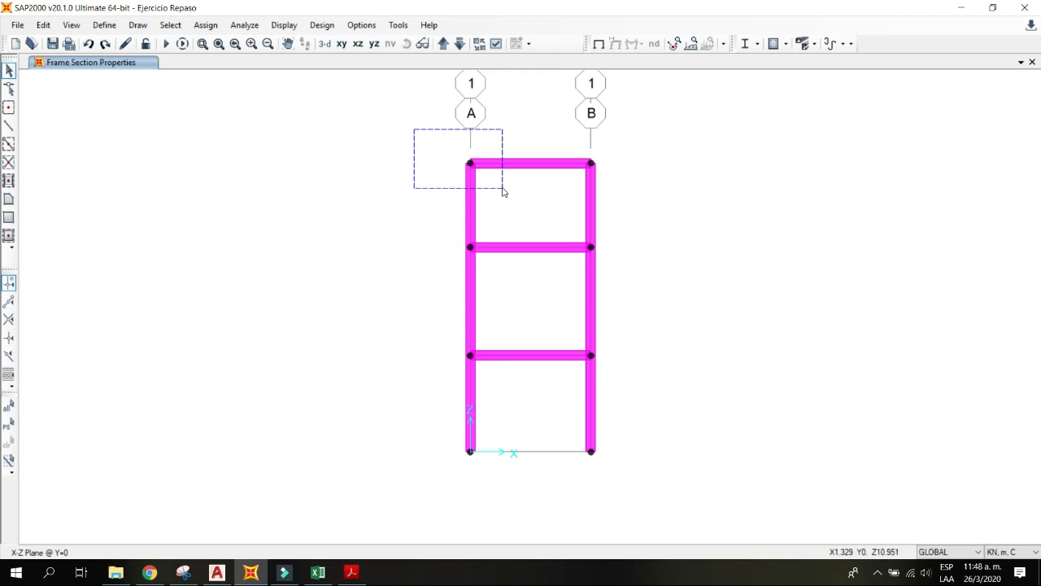
drag(501, 192, 501, 192)
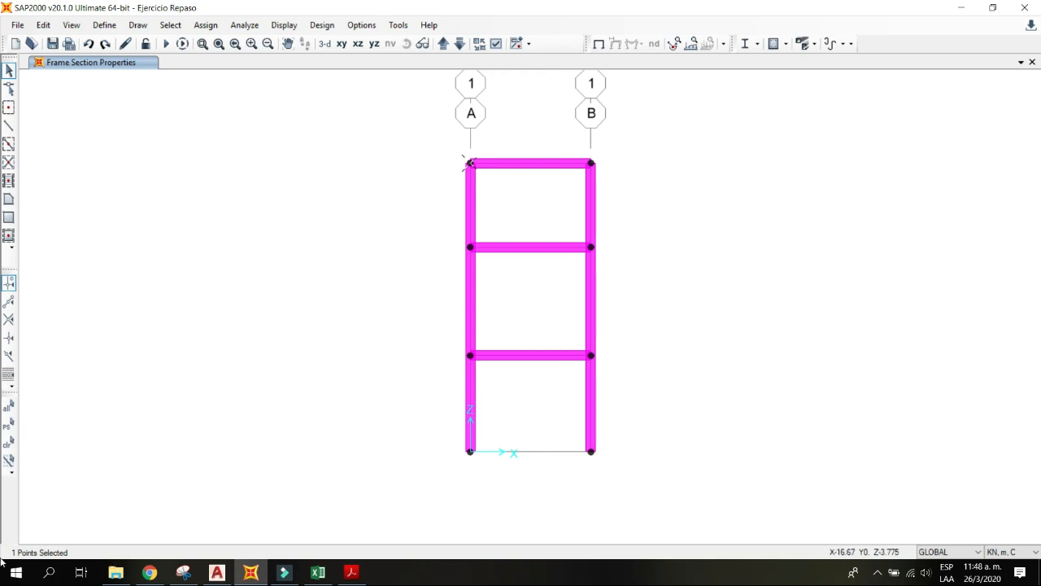
click(405, 202)
drag(414, 122, 644, 188)
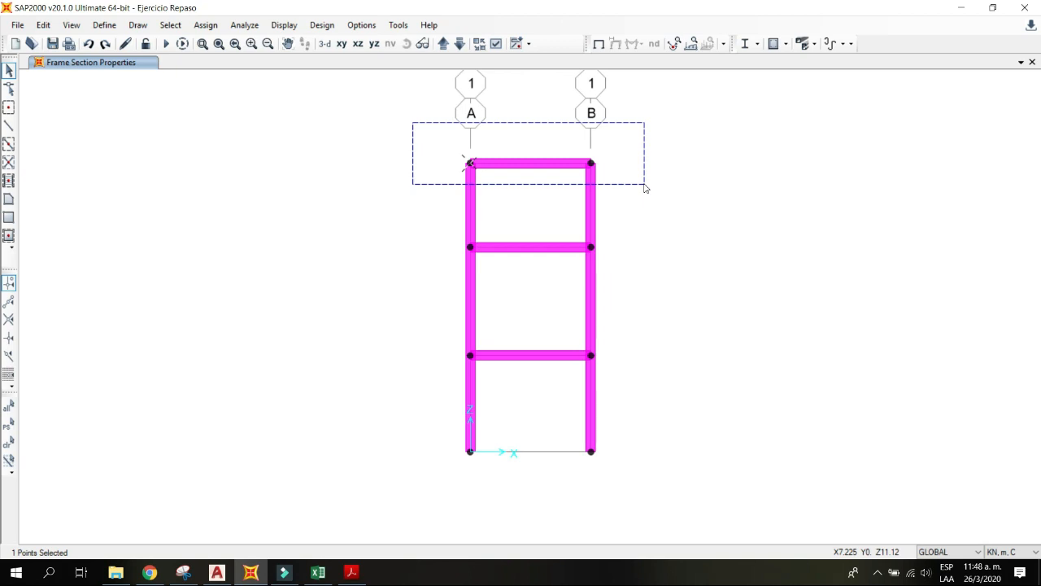
drag(645, 188, 646, 189)
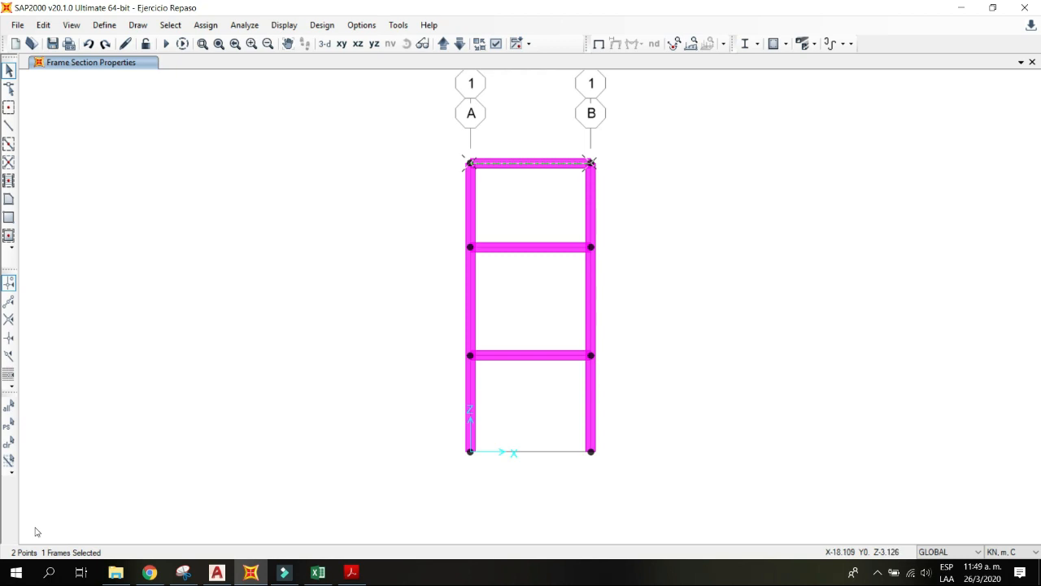
key(ctrl+q)
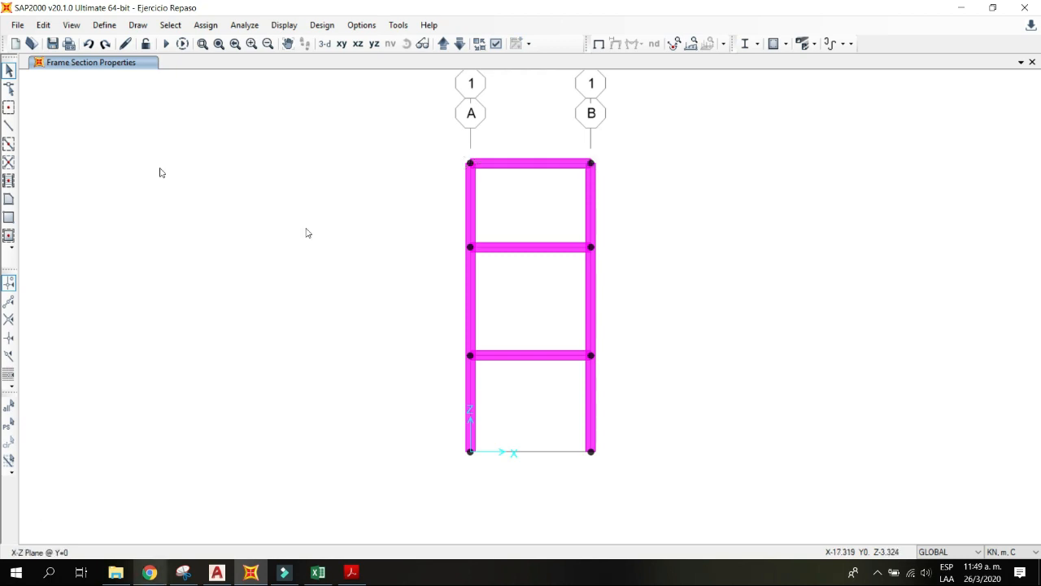
Step: Window-select the top-storey column on grid A, add the remaining members with crossing selections, and clear the selection
drag(384, 104, 517, 315)
drag(383, 128, 506, 292)
drag(407, 145, 494, 264)
mouse_move(425, 185)
mouse_down()
mouse_move(496, 271)
mouse_move(488, 263)
mouse_up()
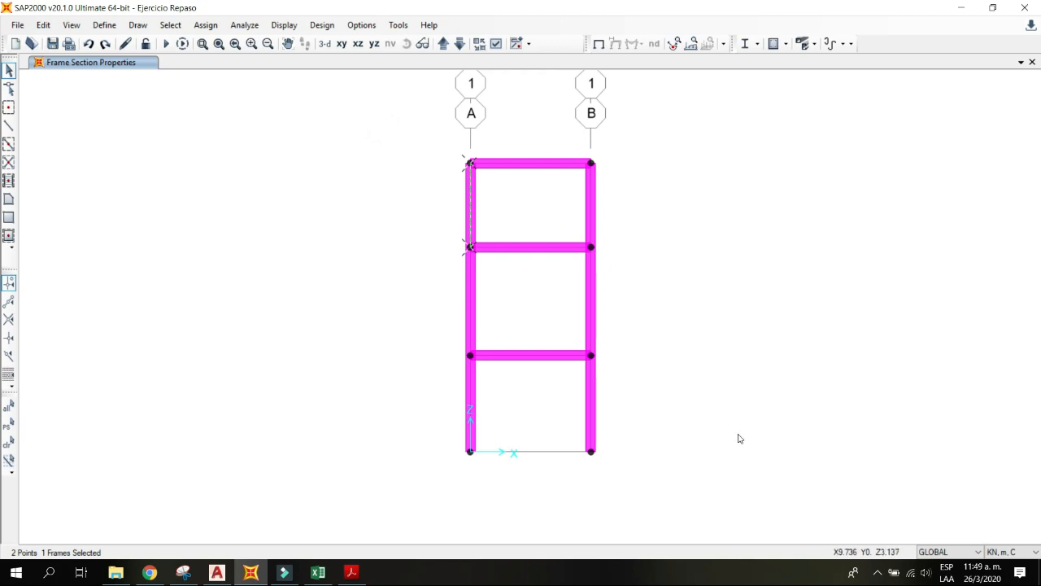
click(765, 434)
drag(766, 430, 570, 328)
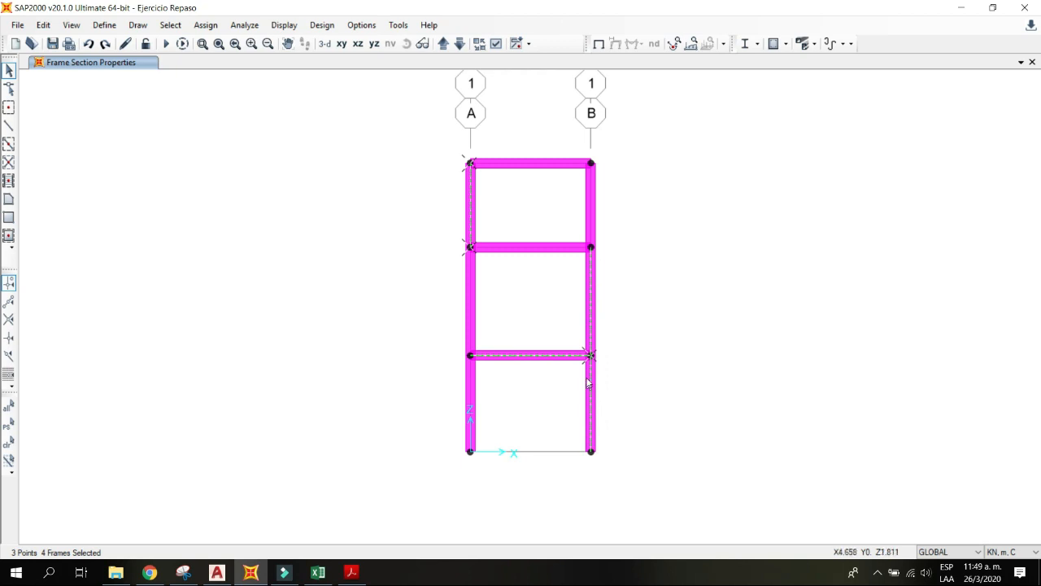
click(682, 390)
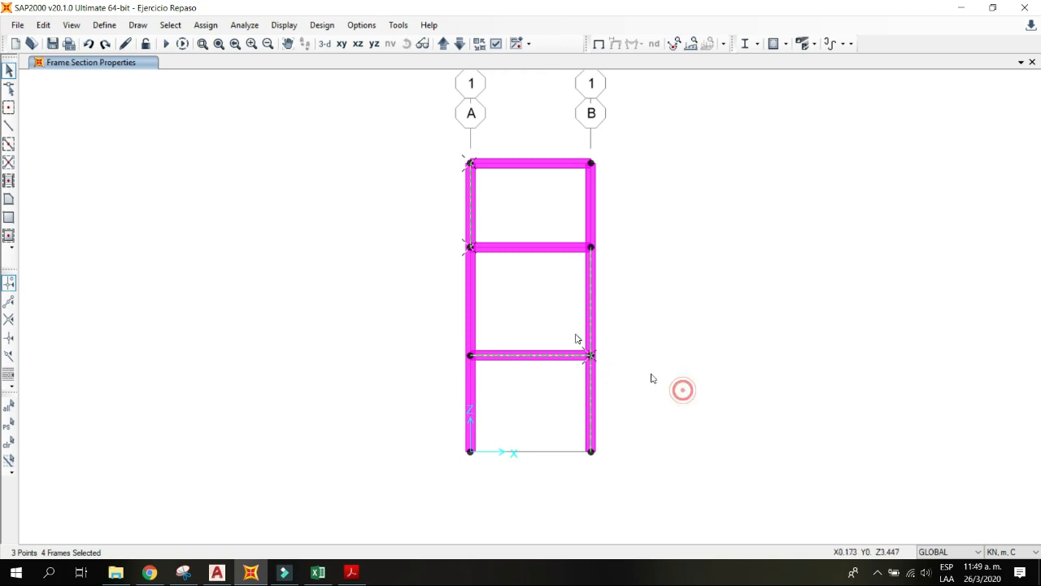
drag(725, 302, 524, 183)
drag(792, 511, 344, 109)
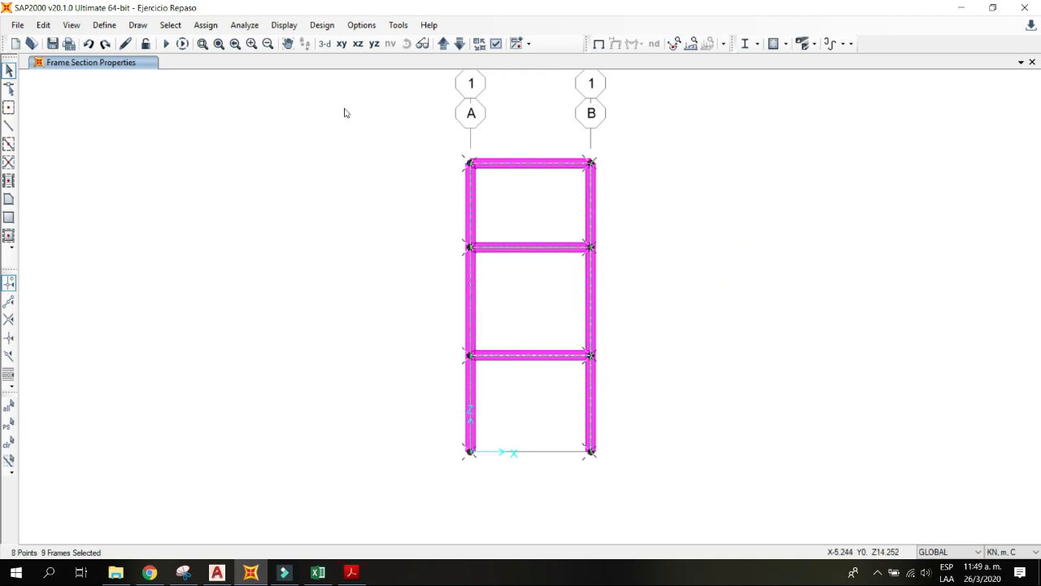
key(ctrl+q)
Step: Select the whole frame by window, repeat it from the roof beam with a crossing selection, clearing the selection after each
drag(208, 106, 378, 267)
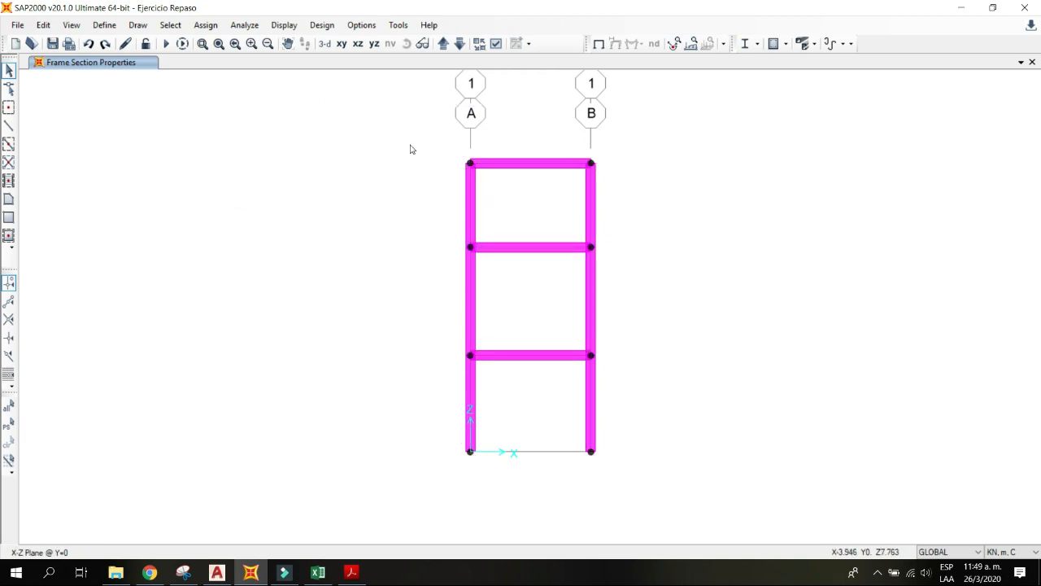
drag(348, 114, 643, 490)
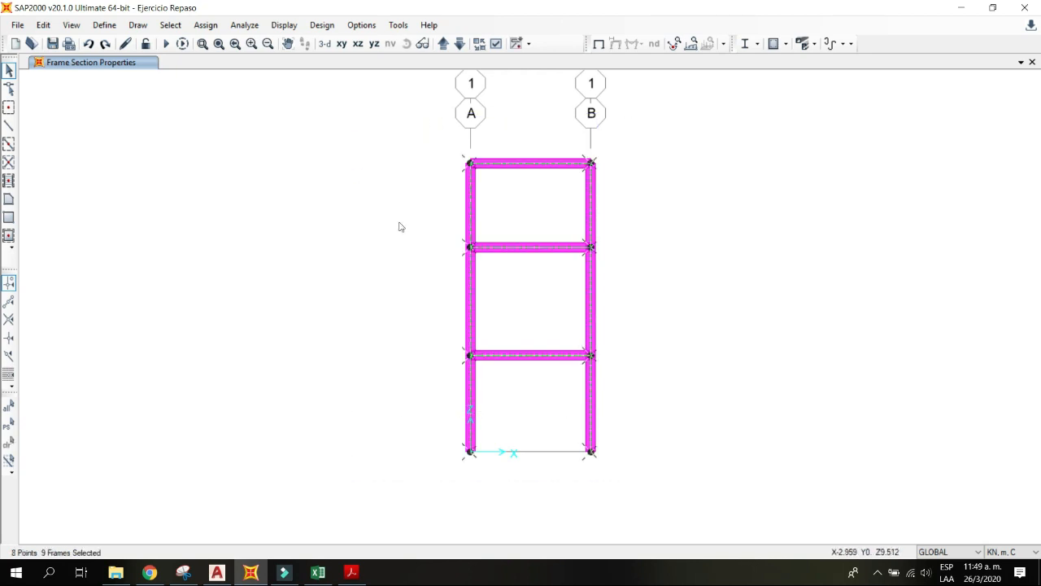
key(Escape)
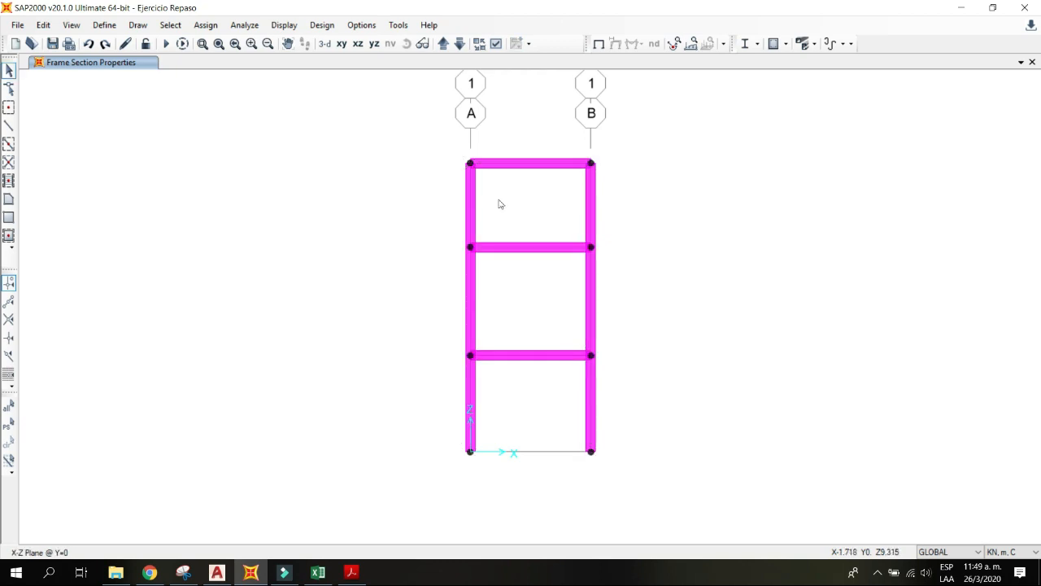
click(517, 164)
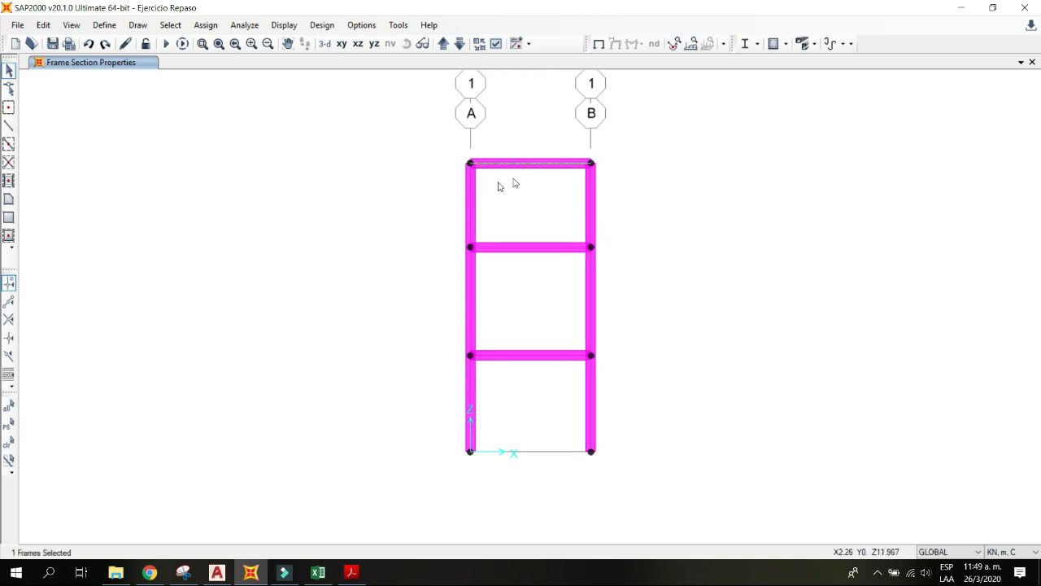
drag(743, 489, 309, 162)
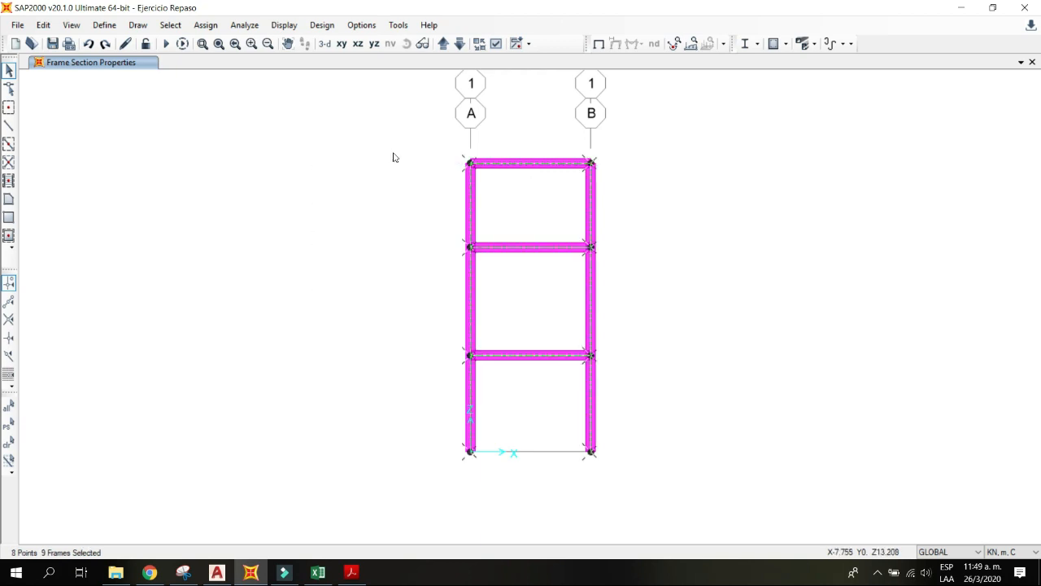
click(530, 248)
key(ctrl+q)
Step: Check the column base supports in the PDF drawing in Adobe Acrobat Reader and return to the SAP2000 model
middle_drag(356, 268, 298, 273)
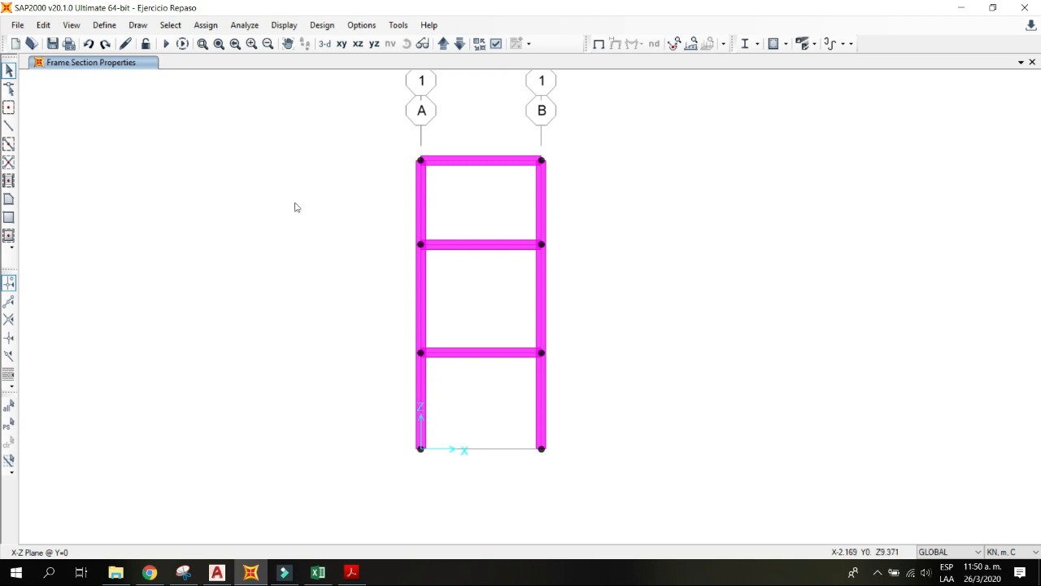
middle_drag(489, 214, 474, 237)
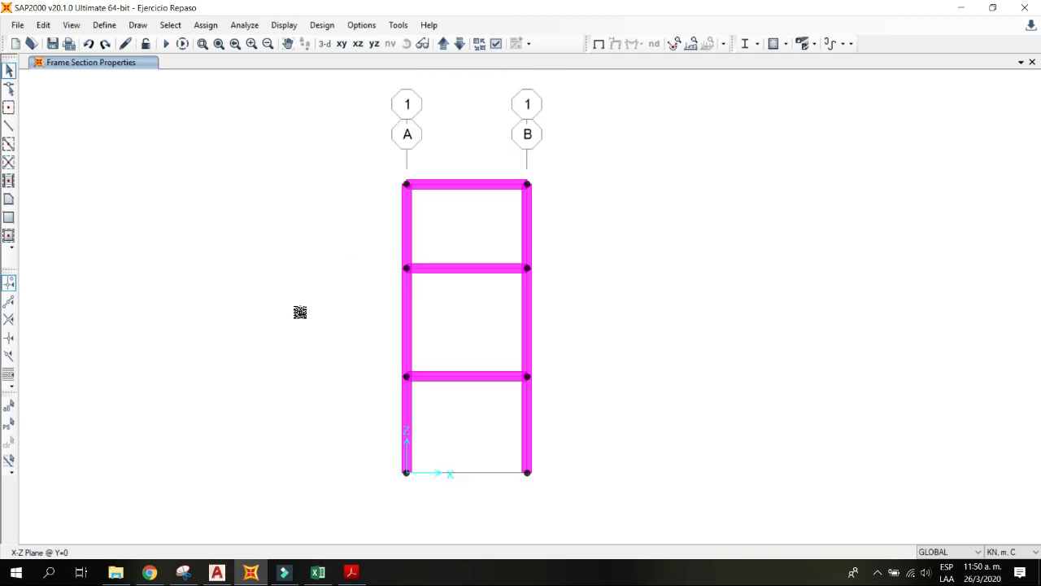
click(351, 572)
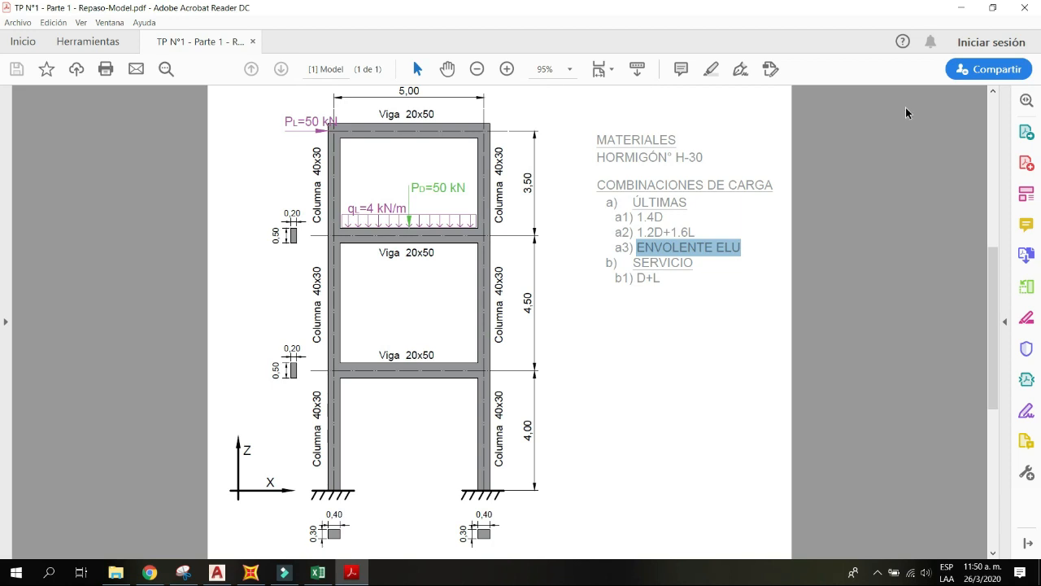
click(961, 7)
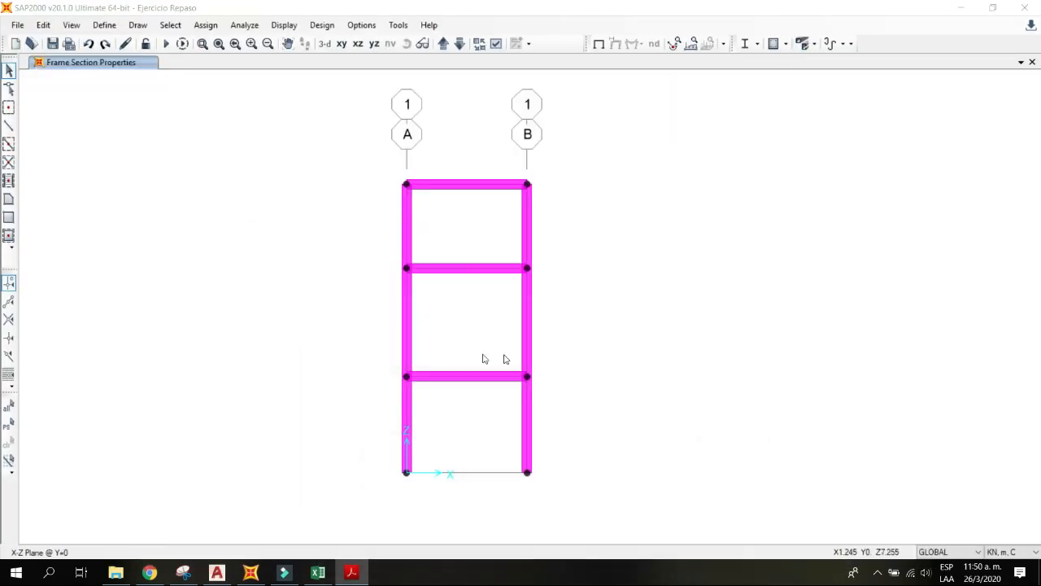
middle_drag(496, 354, 487, 350)
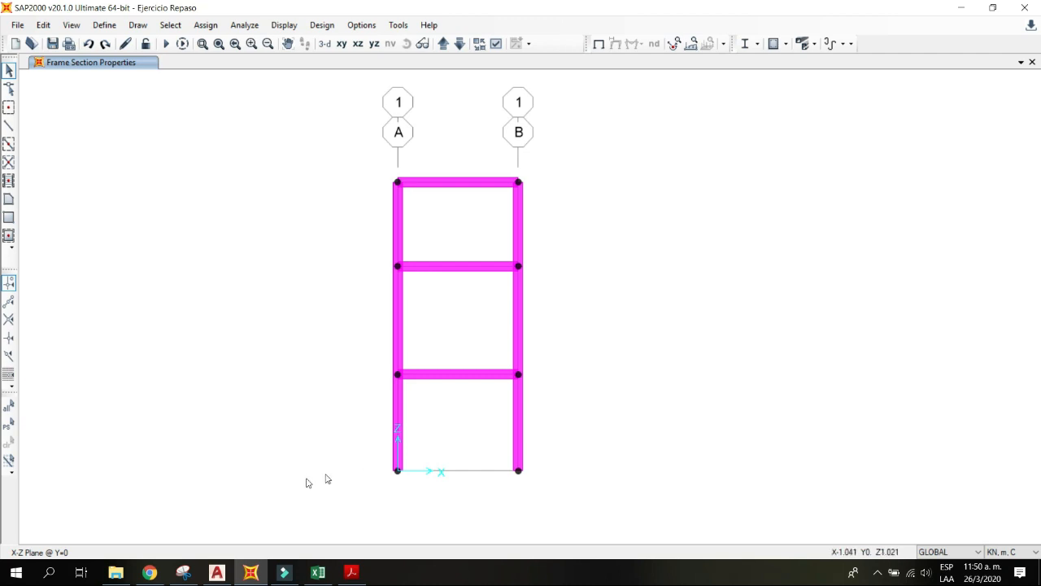
Step: Assign joint restraints to the two column base joints with all three translations and all three rotations fixed
drag(347, 427, 535, 488)
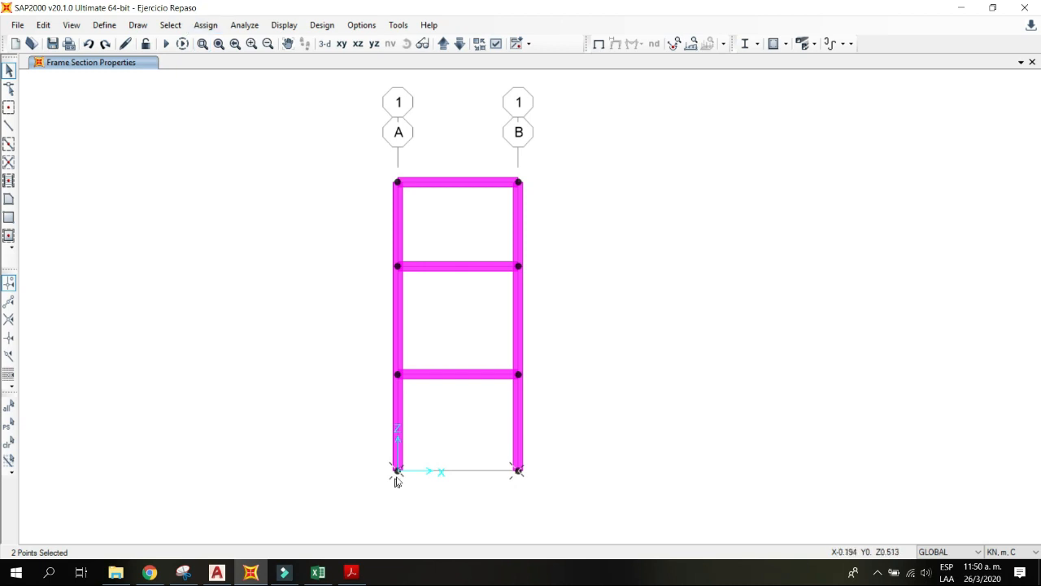
click(397, 423)
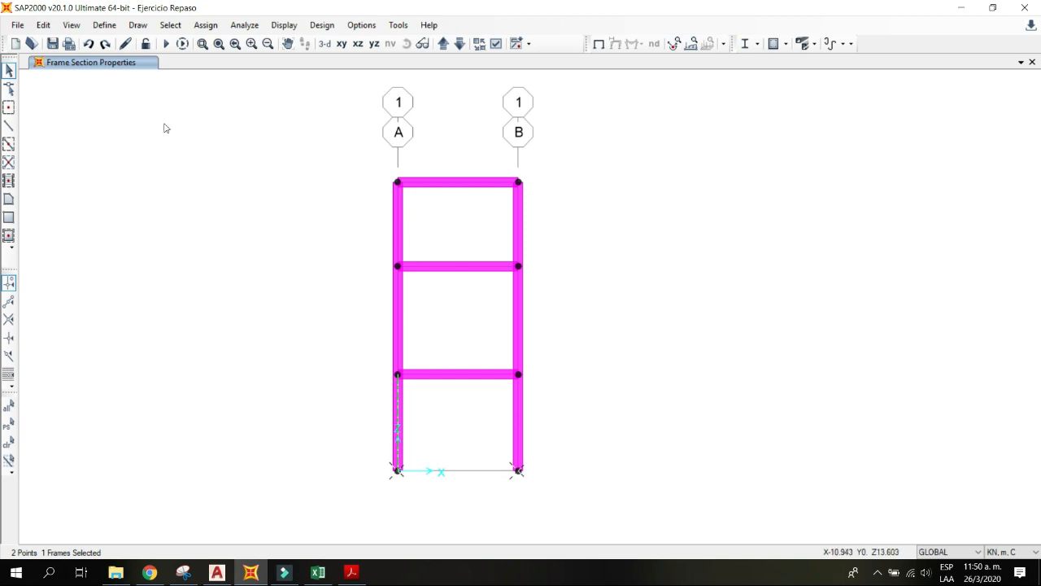
drag(327, 427, 528, 519)
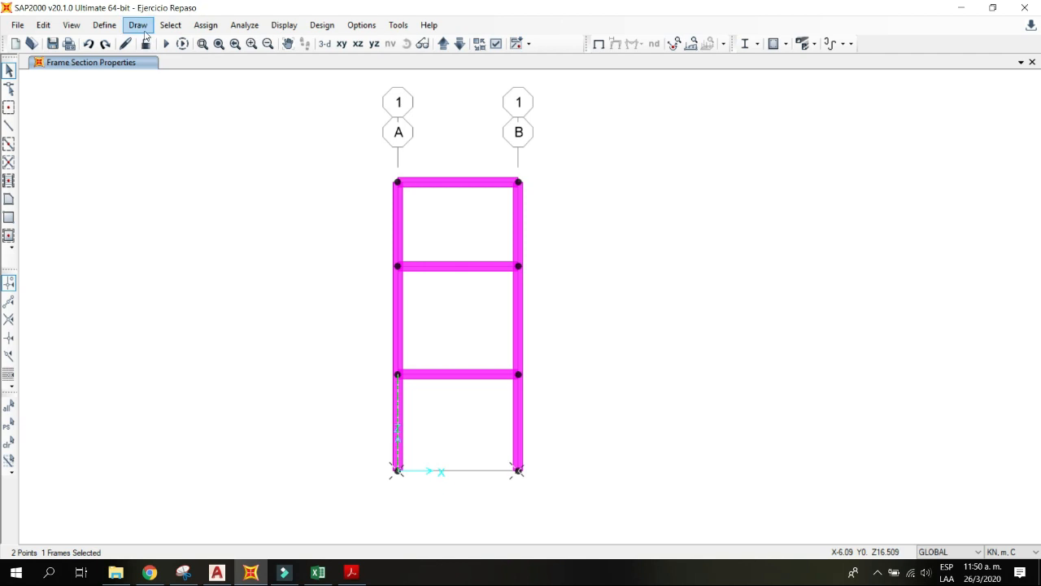
click(197, 27)
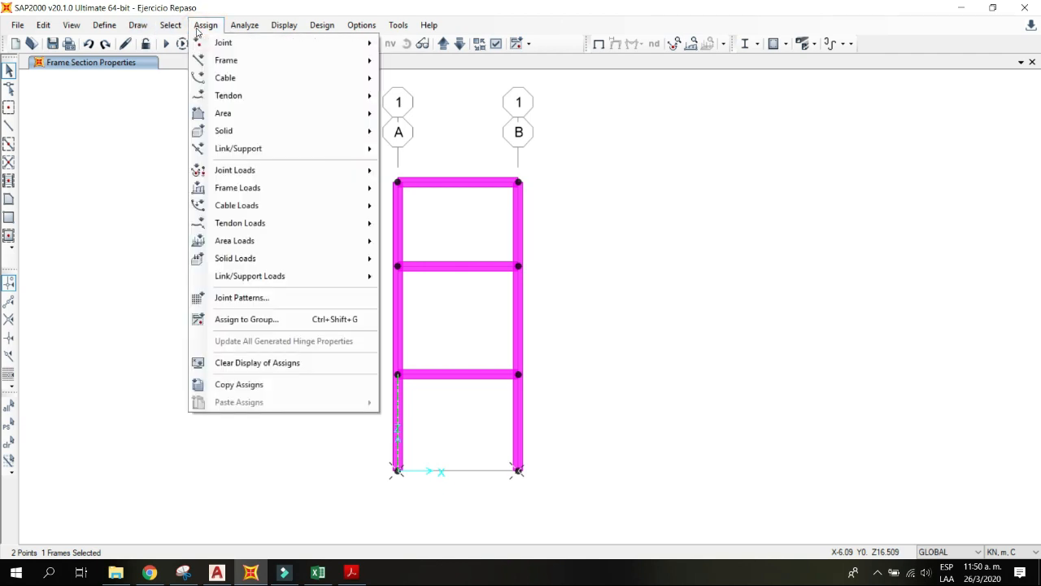
mouse_move(217, 45)
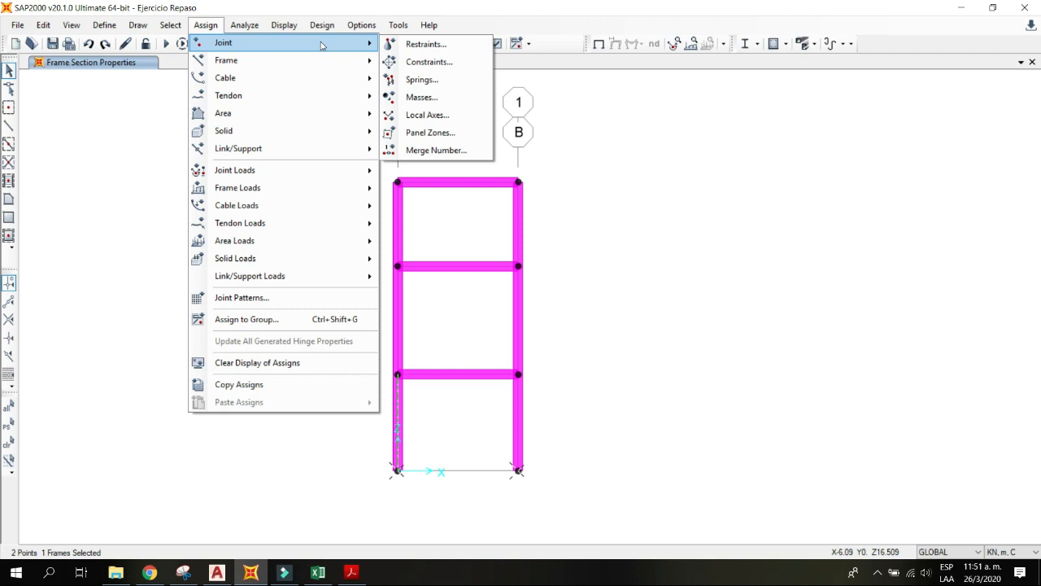
click(423, 46)
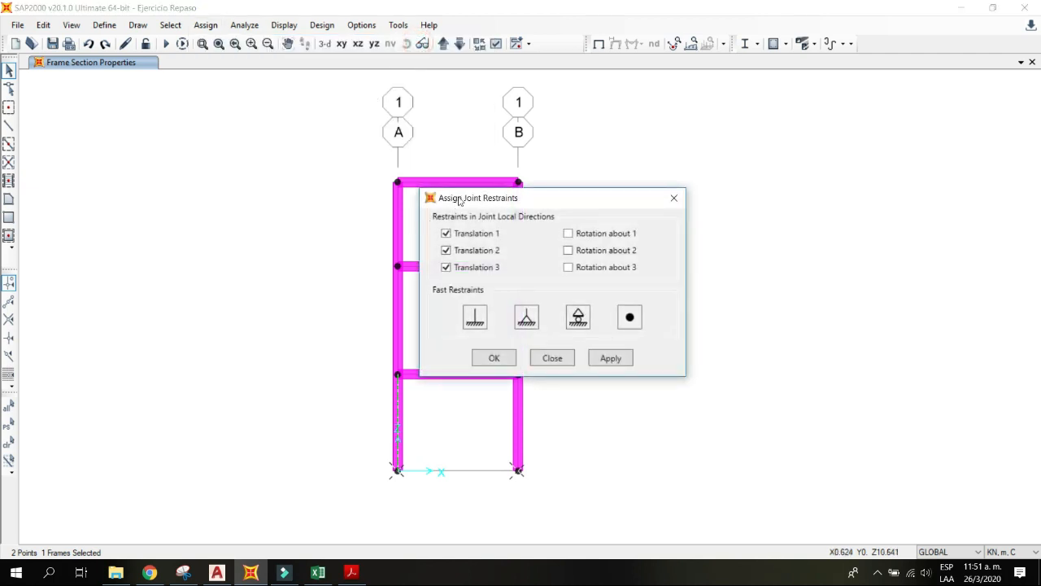
drag(459, 200, 605, 167)
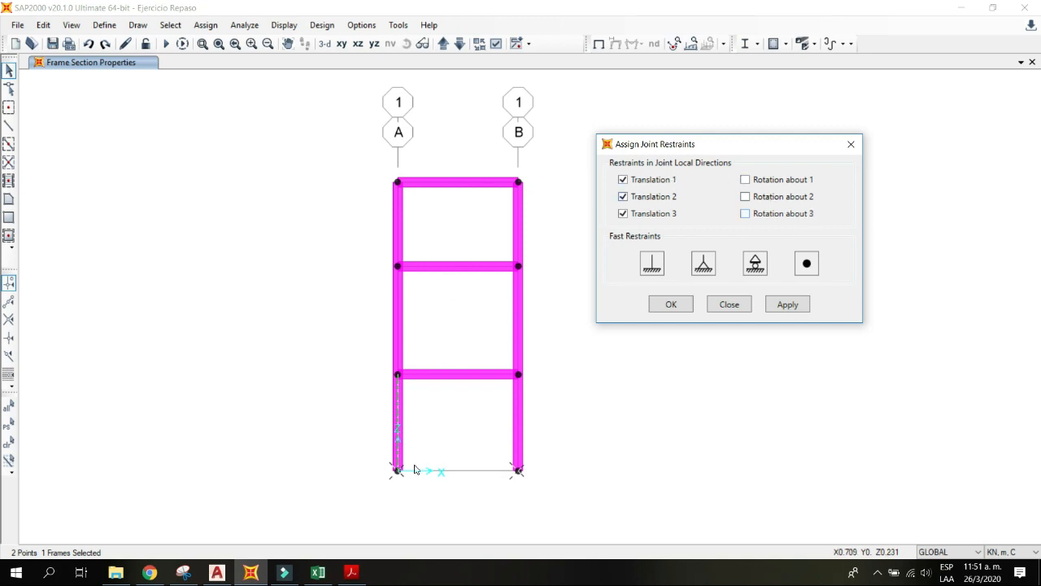
click(756, 184)
click(760, 196)
click(757, 181)
click(760, 196)
click(759, 214)
click(759, 179)
click(755, 198)
click(669, 304)
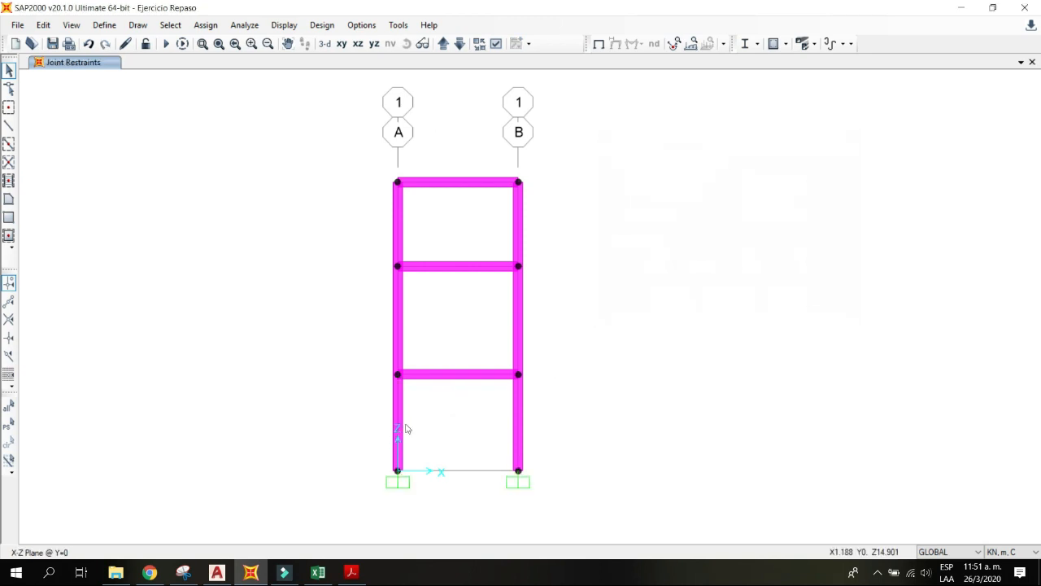
Step: Reassign the restraints of both column base joints in the XZ view, fixing only Translation 1, Translation 3 and Rotation about 2
click(325, 43)
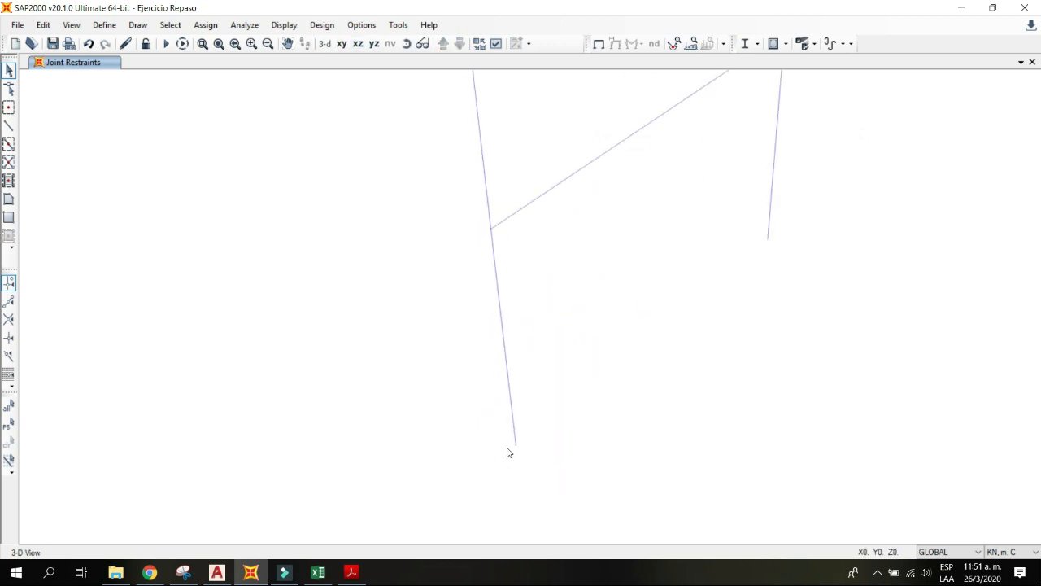
click(358, 43)
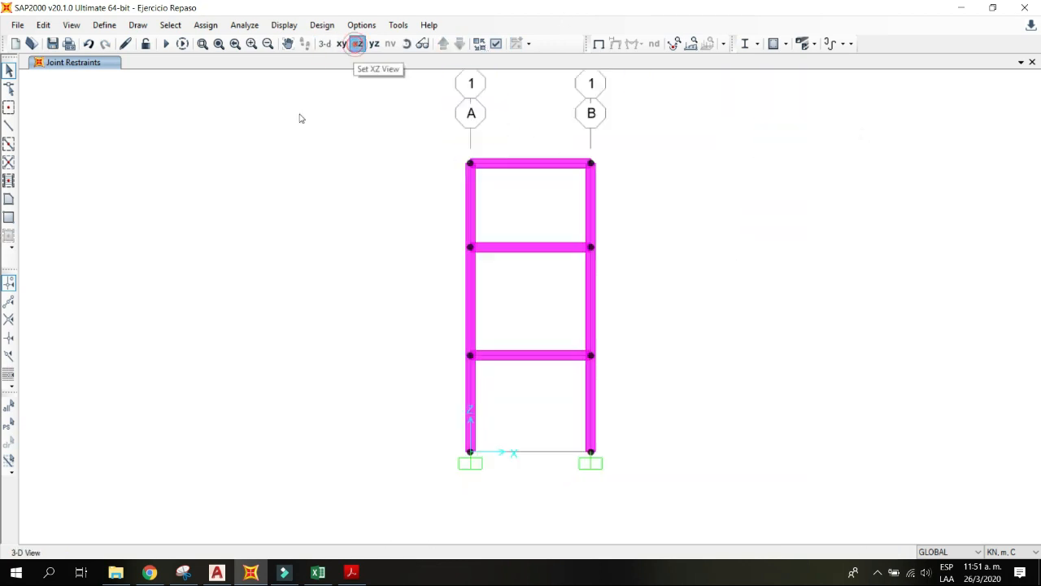
middle_drag(471, 246, 410, 234)
middle_drag(417, 298, 383, 288)
drag(400, 458, 324, 402)
drag(501, 444, 435, 398)
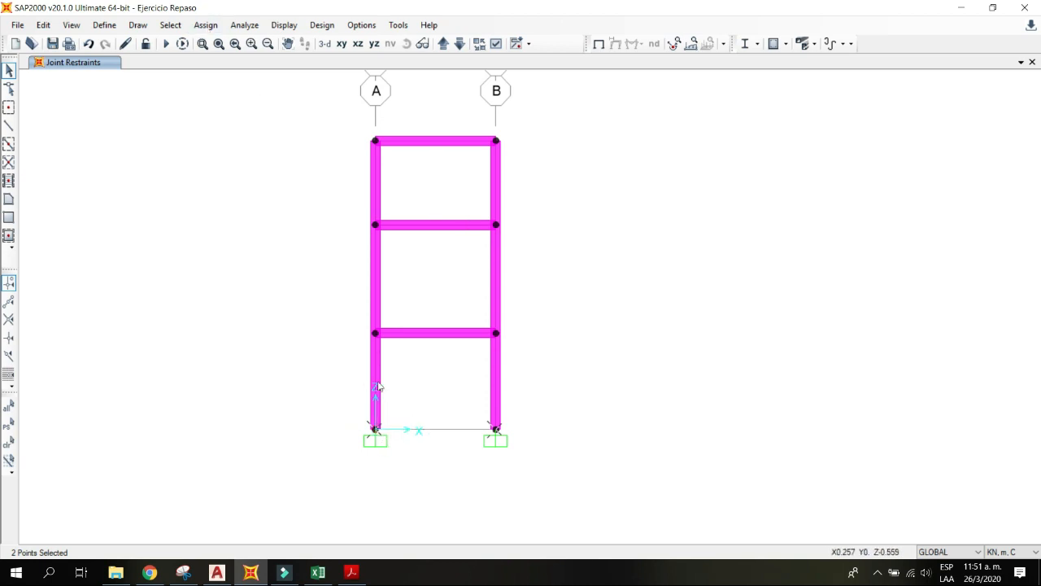
click(205, 25)
click(223, 42)
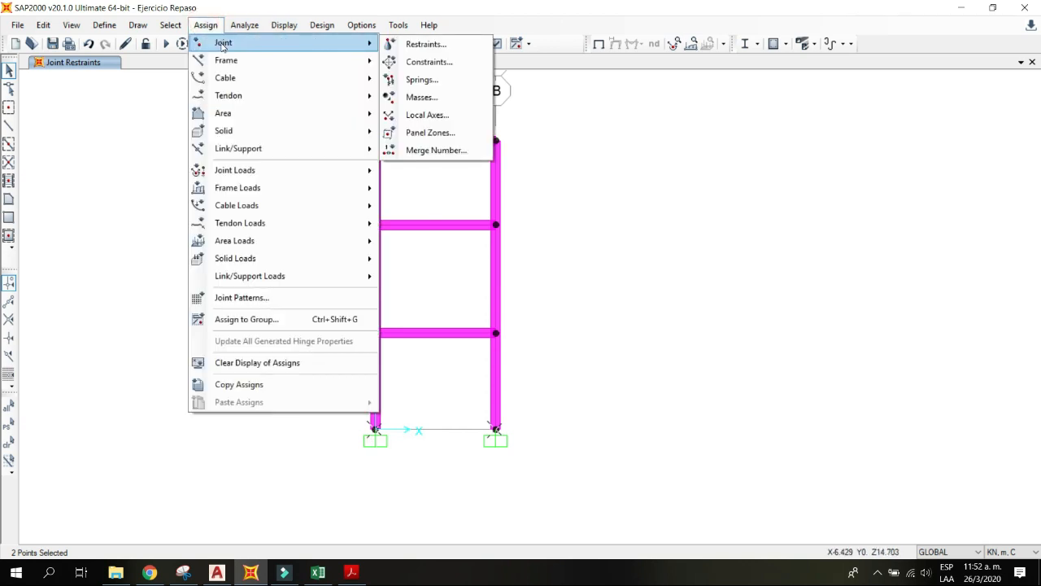
click(399, 44)
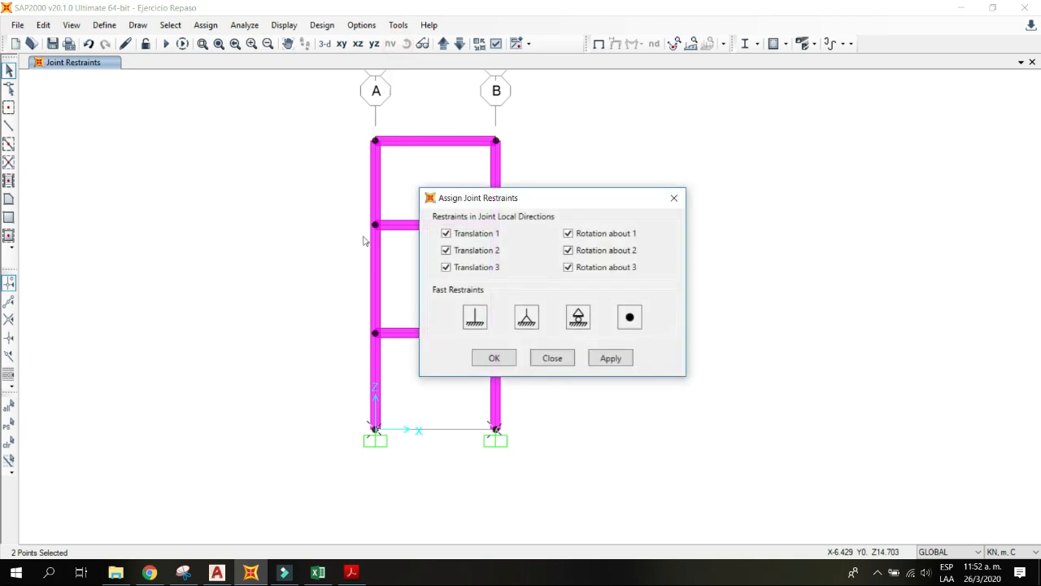
click(476, 250)
click(605, 234)
click(606, 251)
click(579, 267)
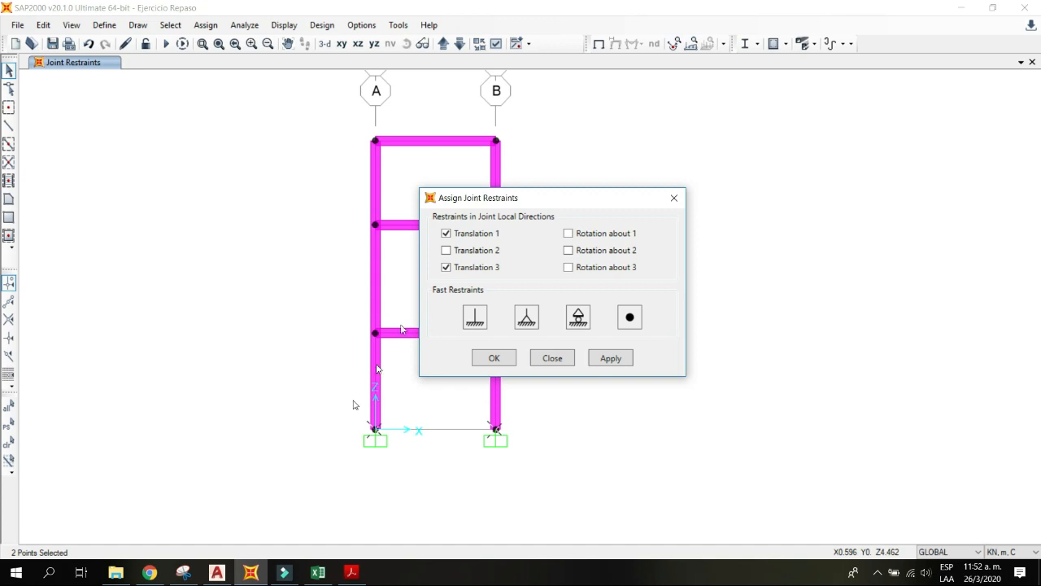
click(584, 251)
click(491, 358)
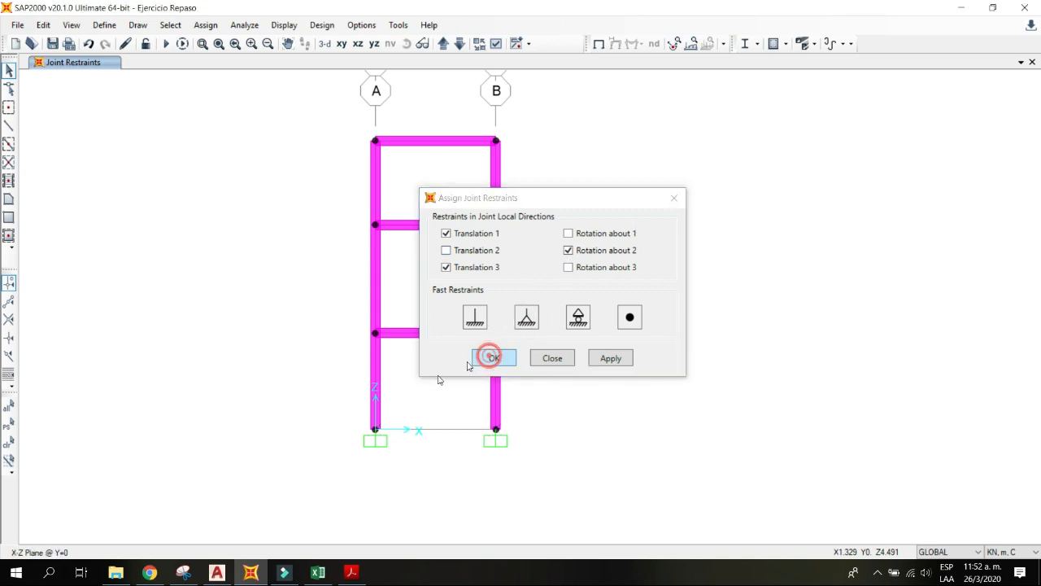
Step: Select the two column base joints and clear all their joint restraints, leaving every translation and rotation free
click(375, 428)
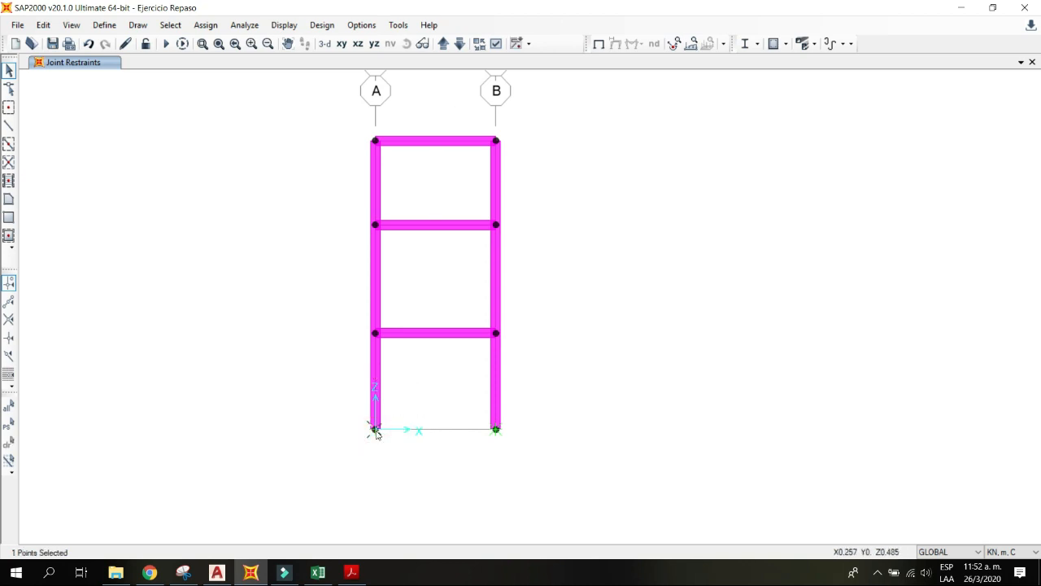
middle_drag(369, 286, 346, 281)
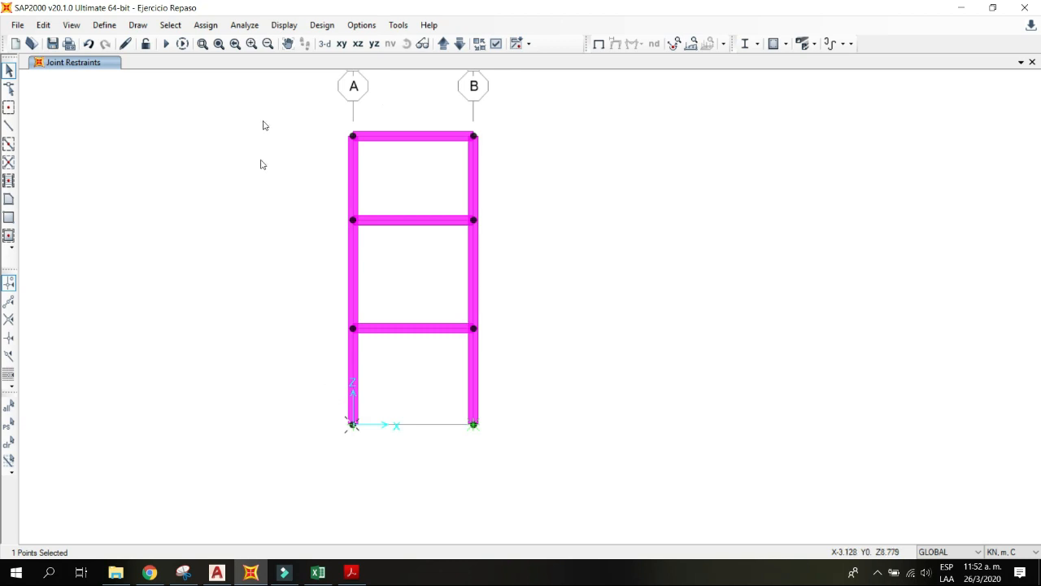
middle_drag(349, 182, 327, 220)
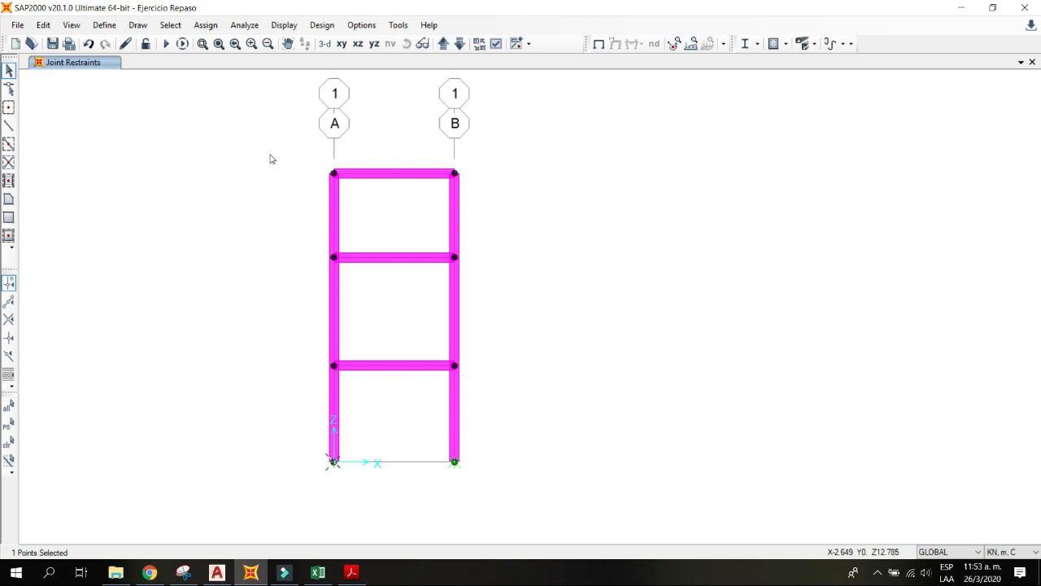
middle_drag(337, 377, 329, 380)
middle_drag(267, 436, 217, 406)
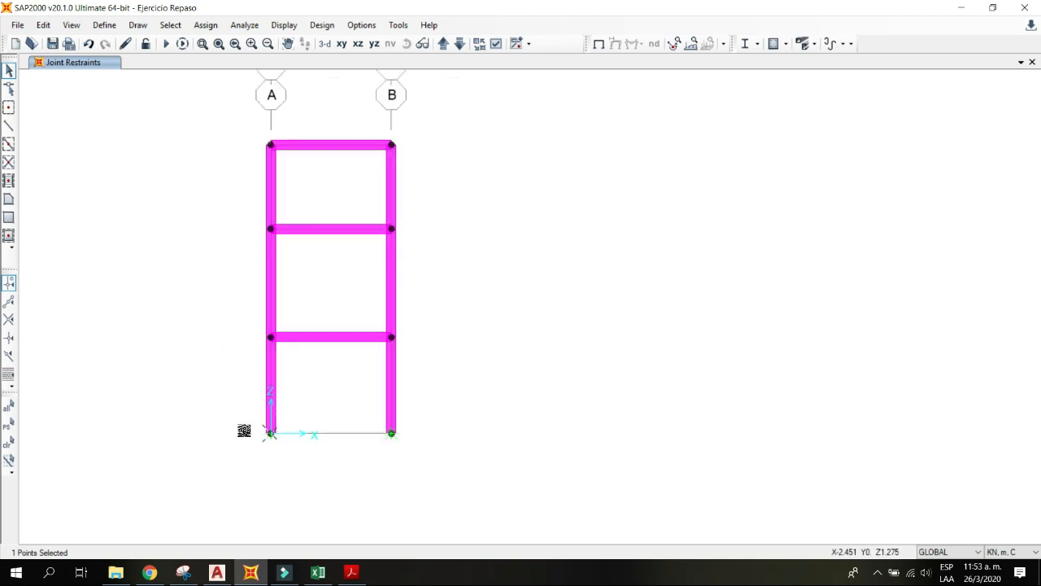
drag(211, 411, 443, 471)
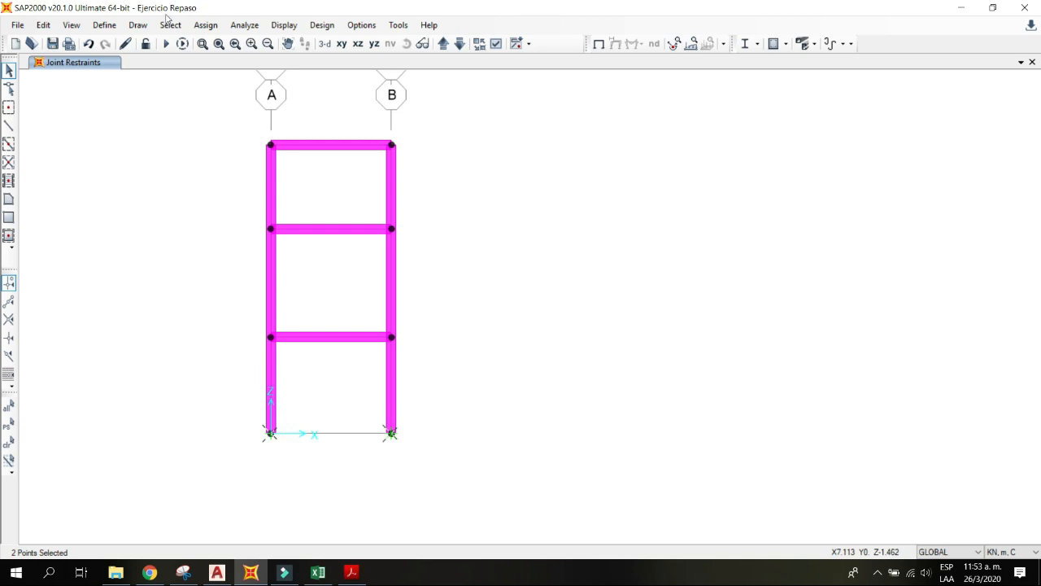
click(206, 24)
click(212, 42)
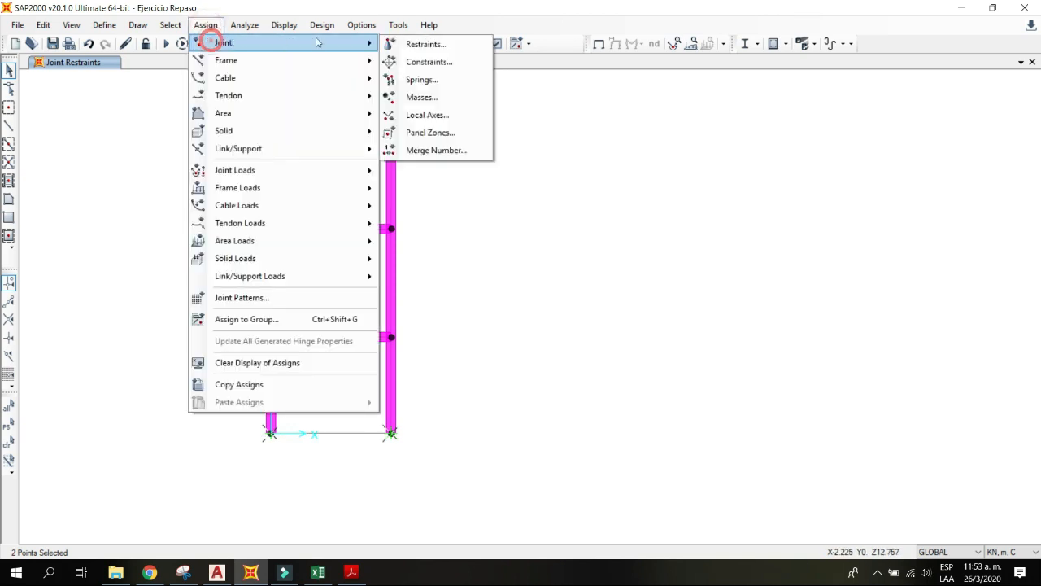
click(399, 46)
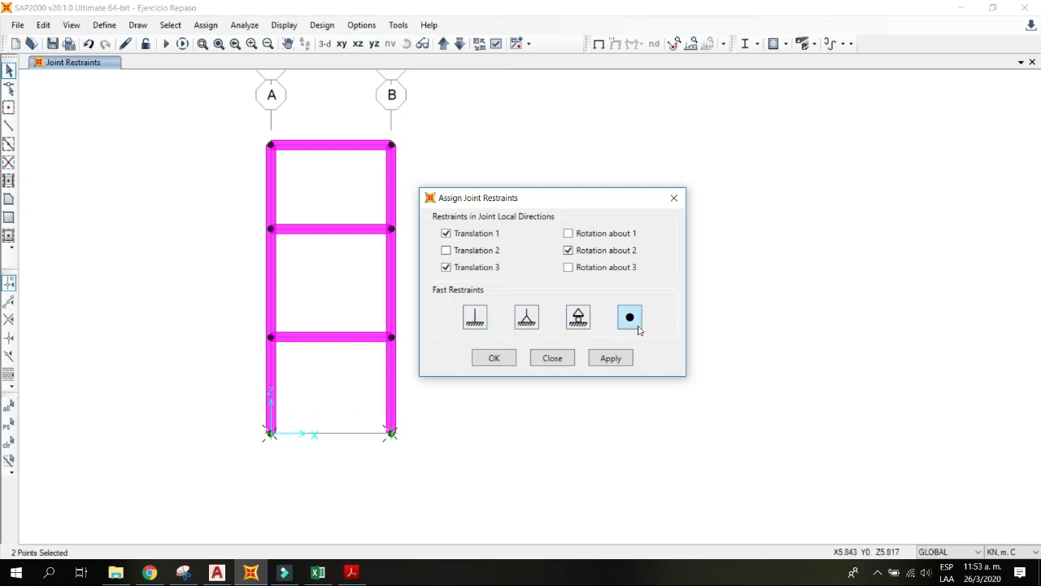
click(632, 318)
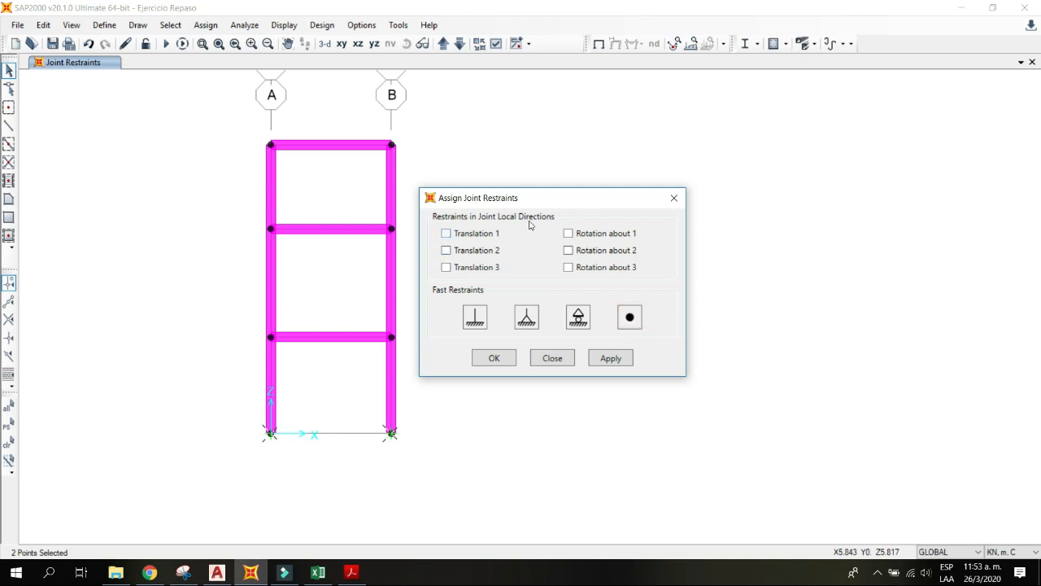
click(492, 359)
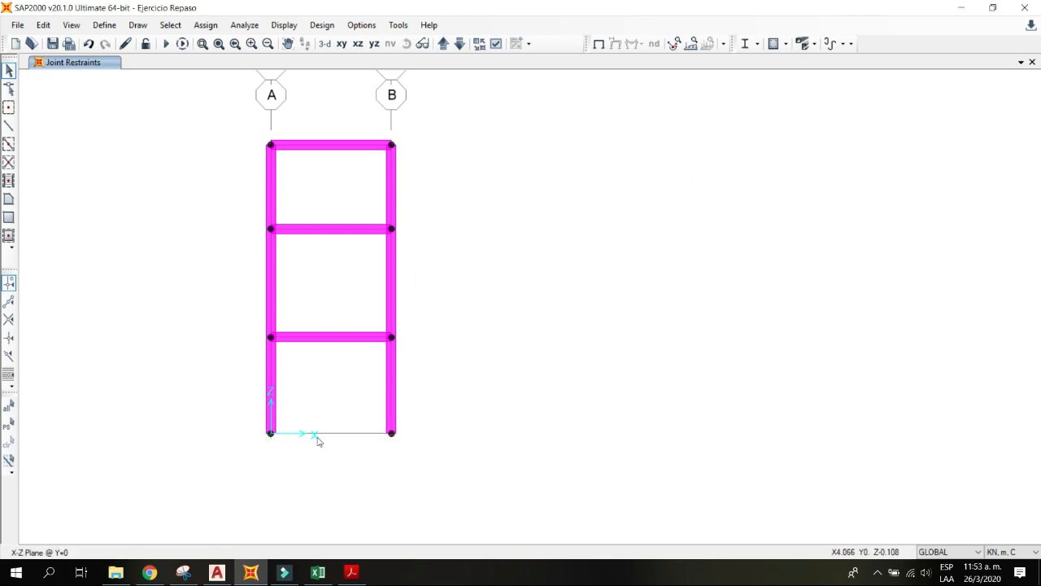
Step: Assign fully fixed restraints to both column base joints, with all translations and rotations restrained, and save the model
click(205, 403)
drag(205, 403, 477, 463)
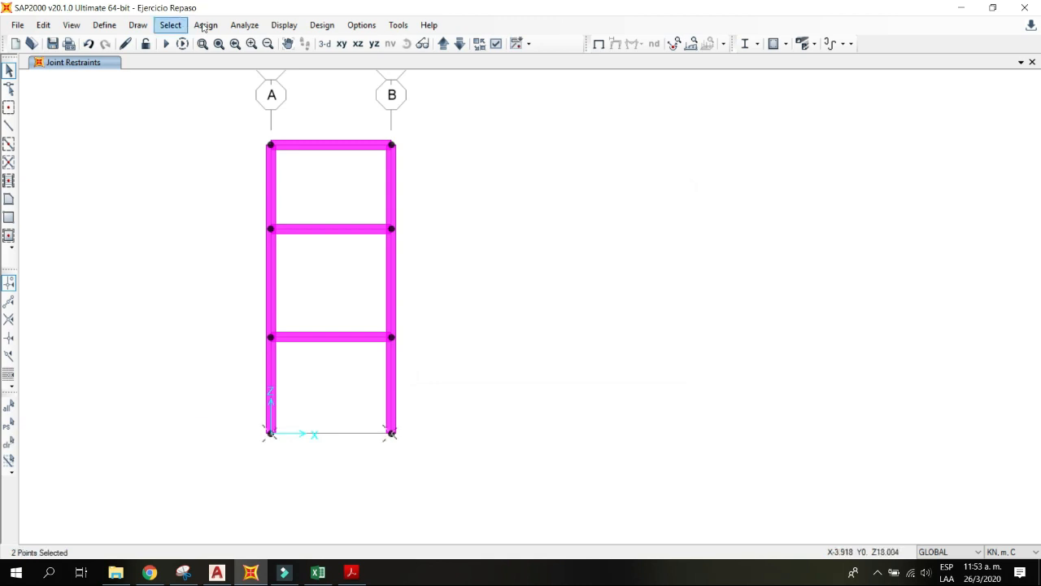
click(206, 22)
click(220, 41)
click(423, 44)
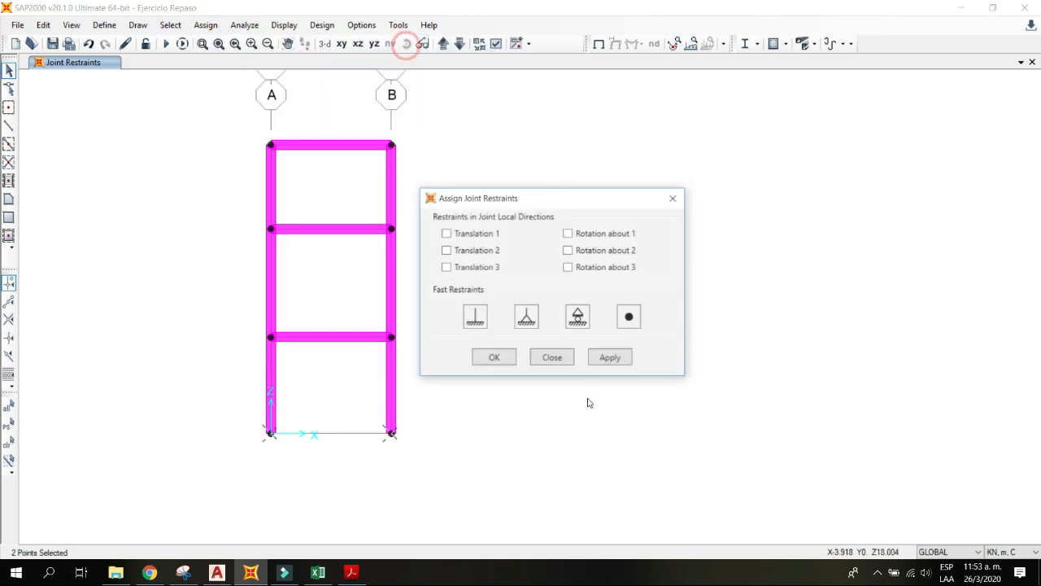
click(481, 323)
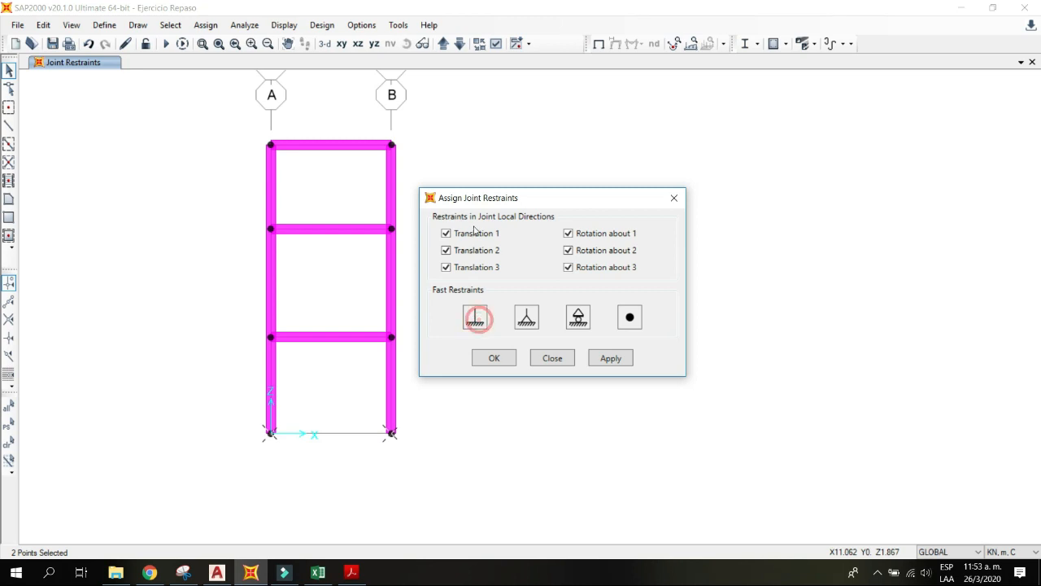
click(498, 357)
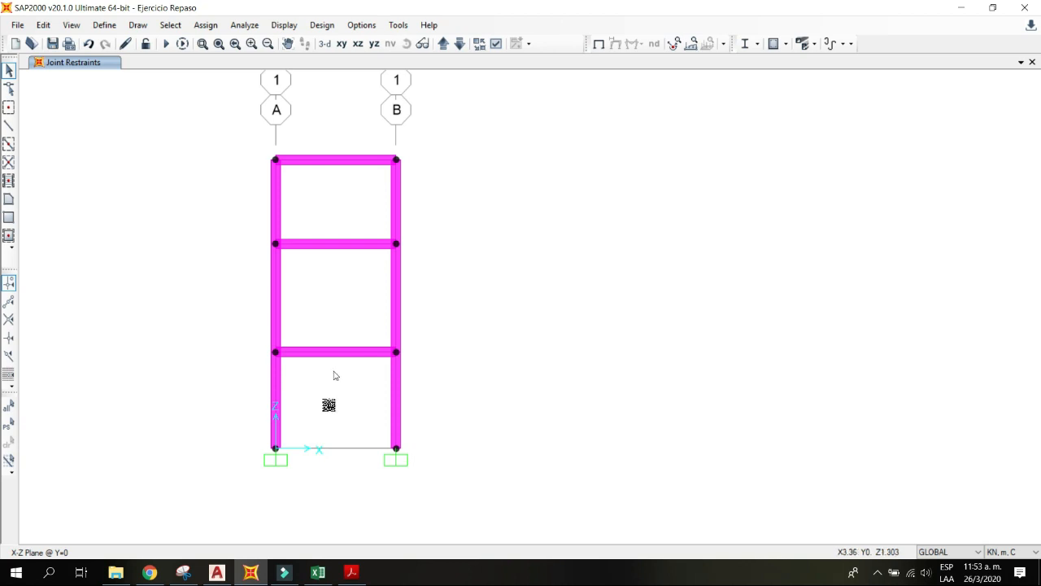
middle_drag(330, 404, 317, 433)
middle_drag(342, 396, 344, 420)
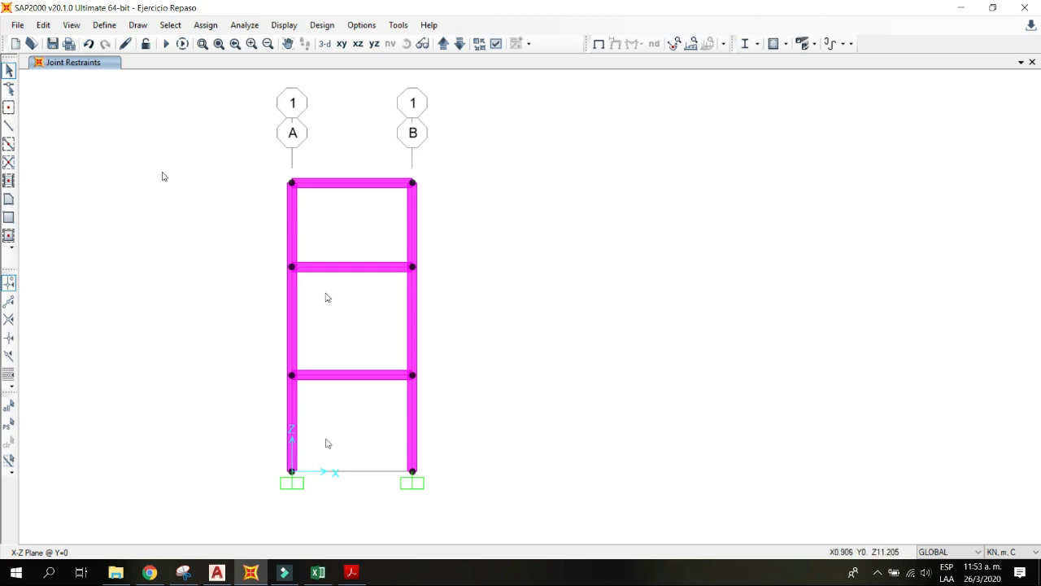
click(52, 44)
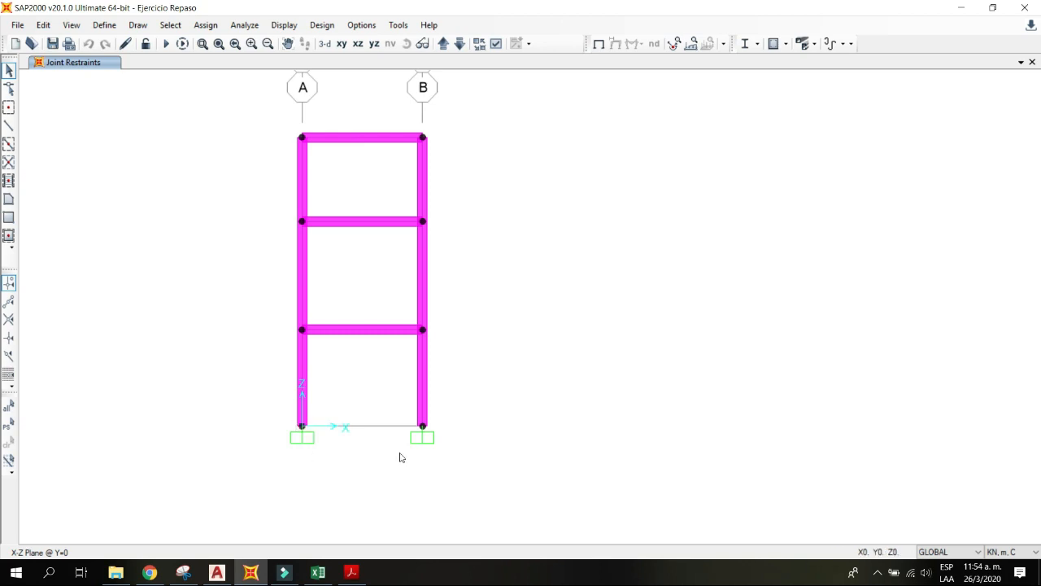
Step: Change the X coordinate of the base joint on grid line A to -1 in its point information and undo the change
click(300, 427)
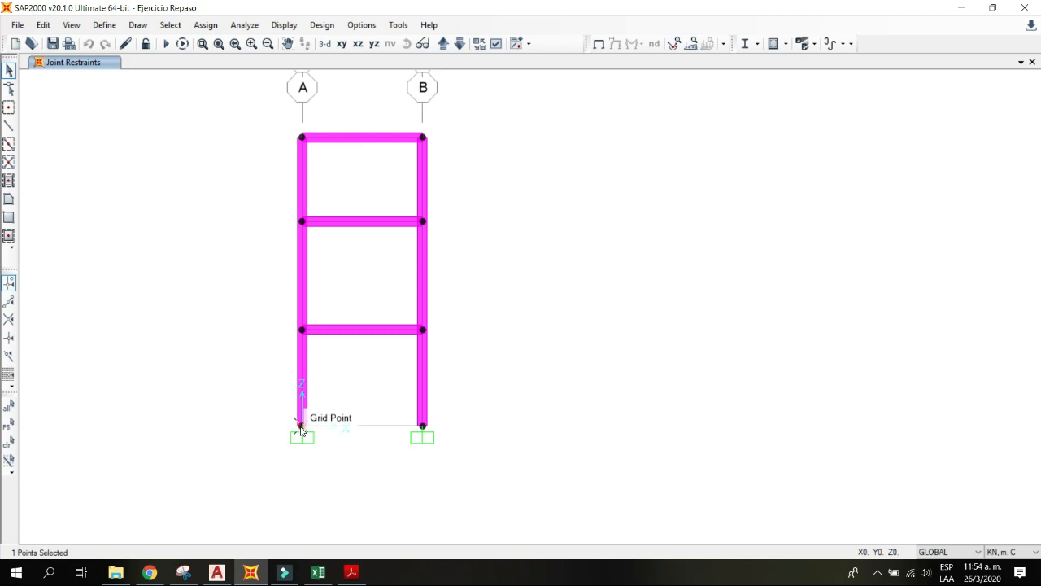
right_click(301, 427)
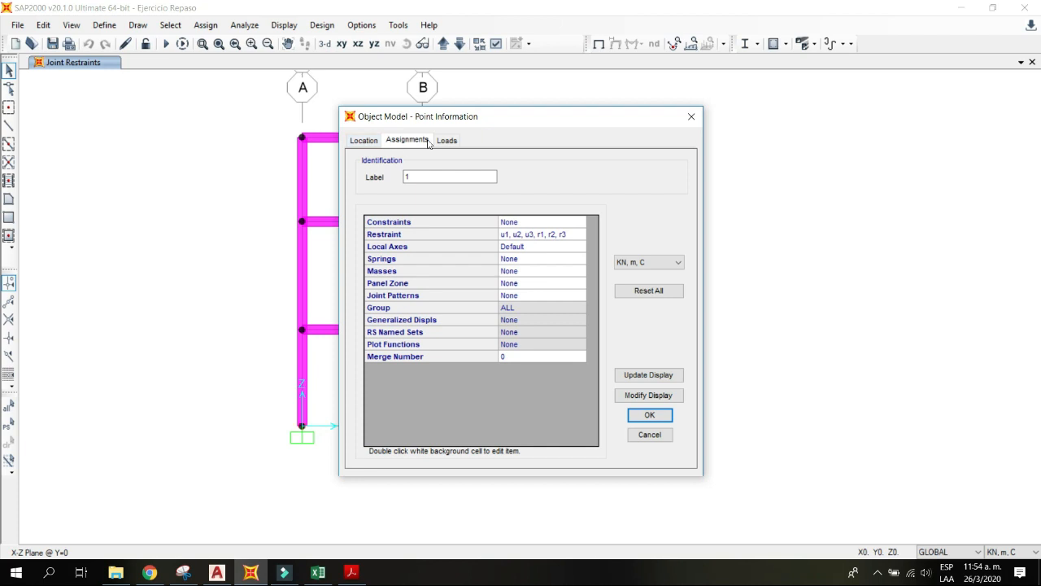
click(368, 140)
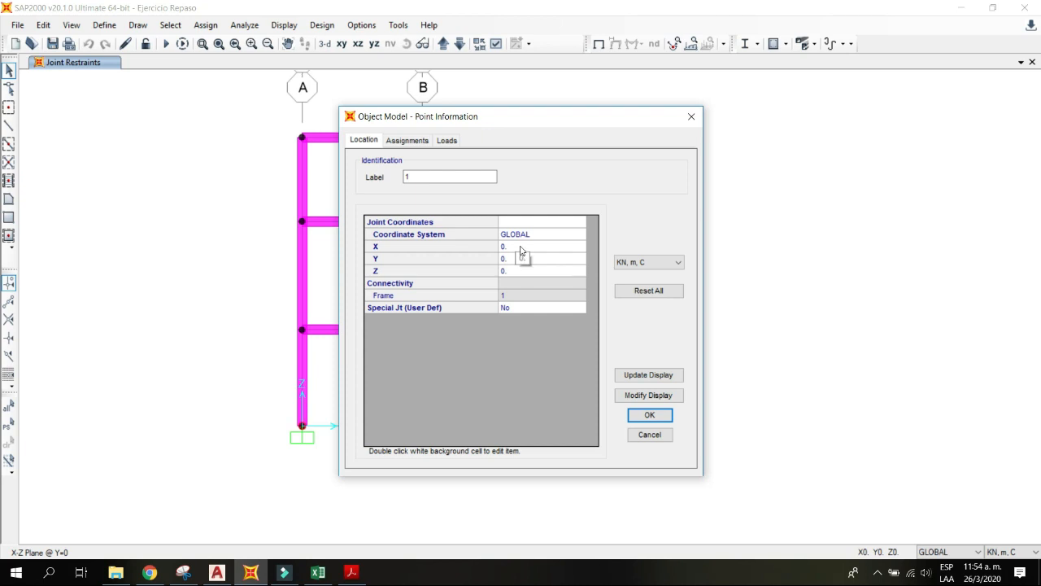
double_click(521, 251)
double_click(591, 287)
text(-1)
click(493, 353)
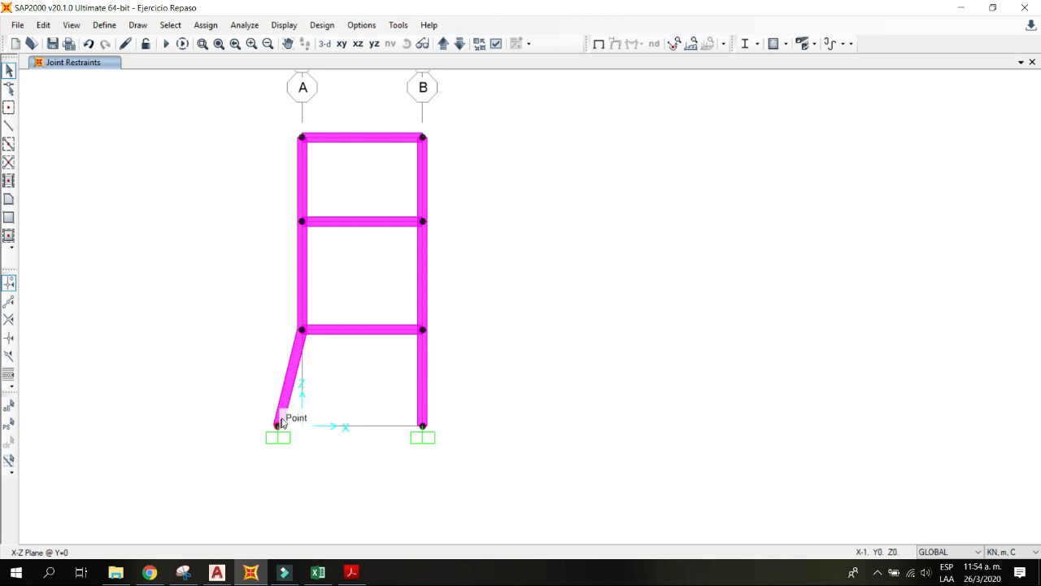
key(ctrl+z)
middle_drag(333, 363, 328, 365)
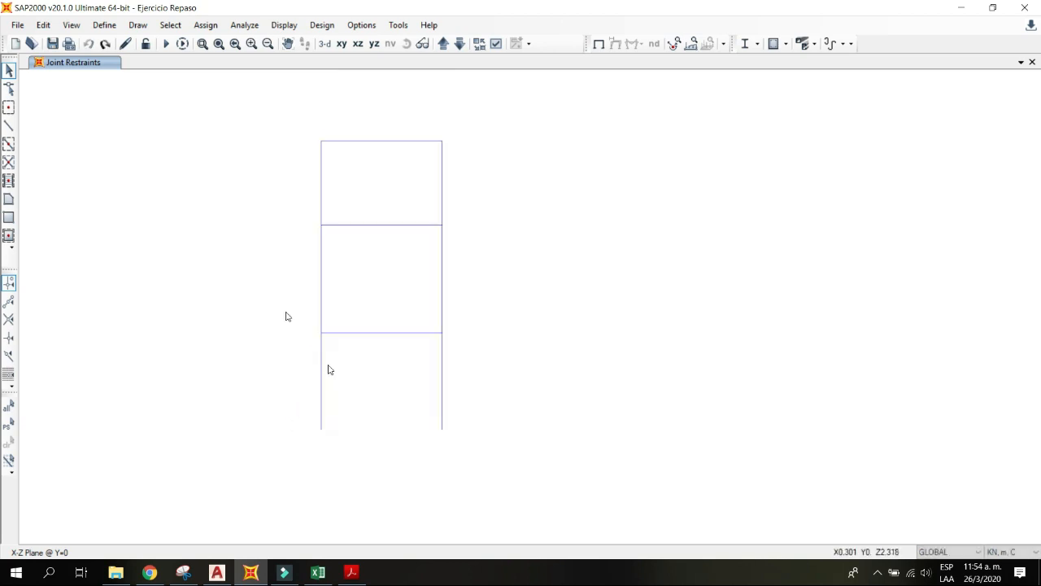
Step: Open the line information of the second-floor beam and review its assigned properties
click(390, 231)
right_click(389, 232)
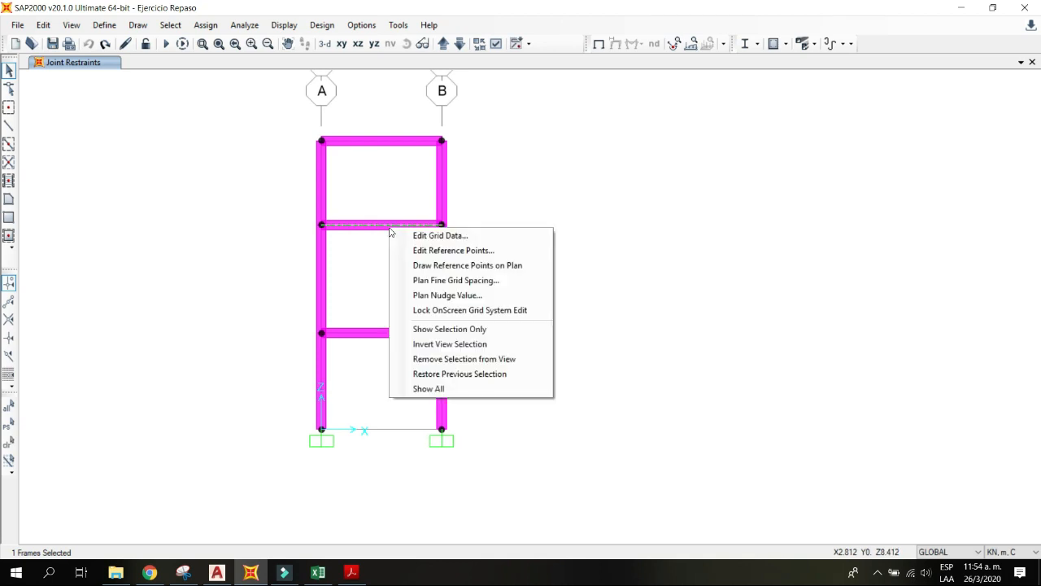
right_click(389, 227)
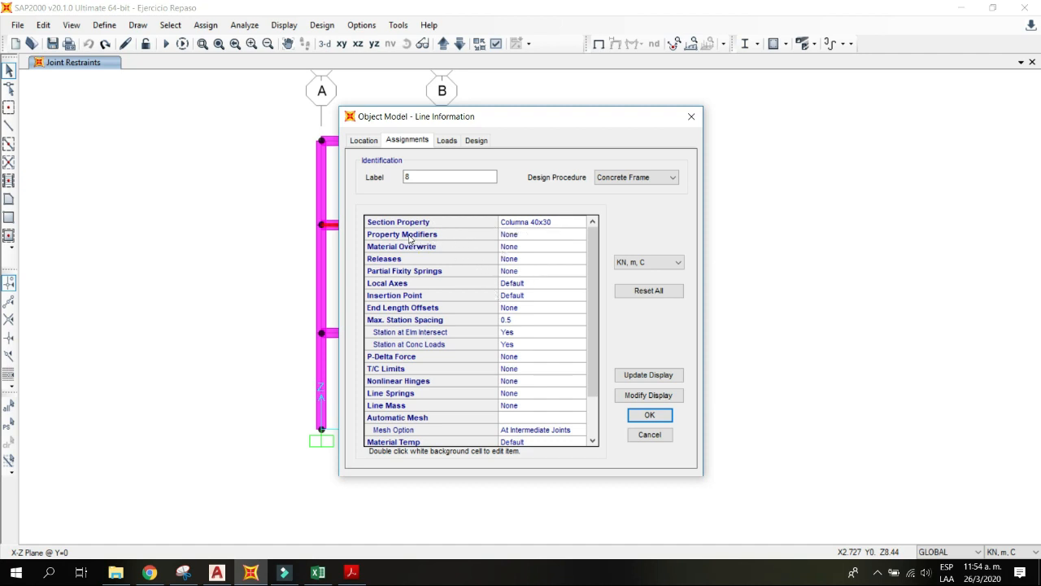
scroll(452, 342, down, 1)
scroll(450, 323, up, 1)
scroll(444, 317, down, 2)
scroll(468, 312, up, 2)
drag(533, 121, 690, 114)
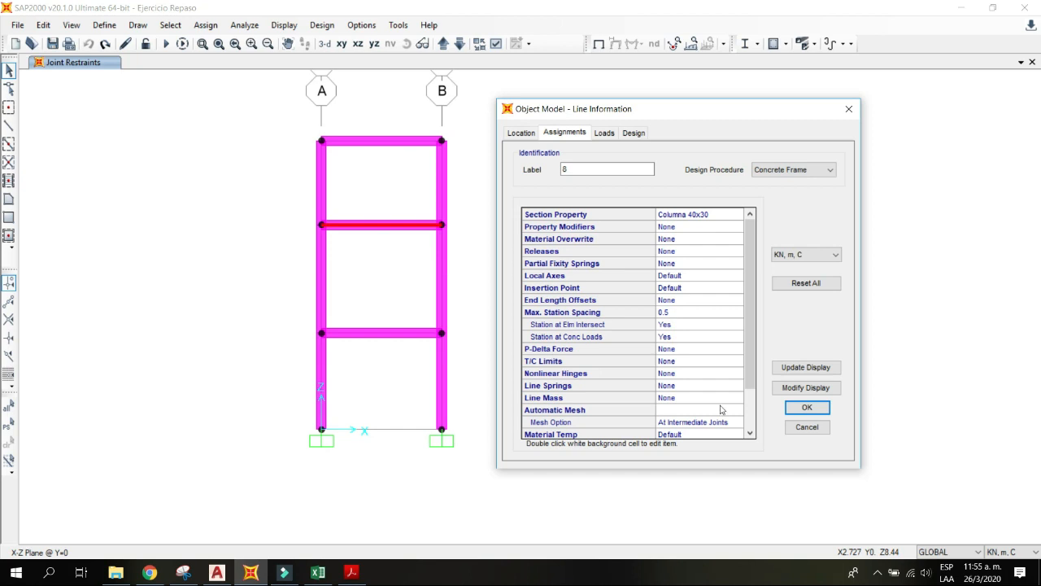
Step: Review the second-floor beam's location, loads and design data, and close its line information
click(521, 132)
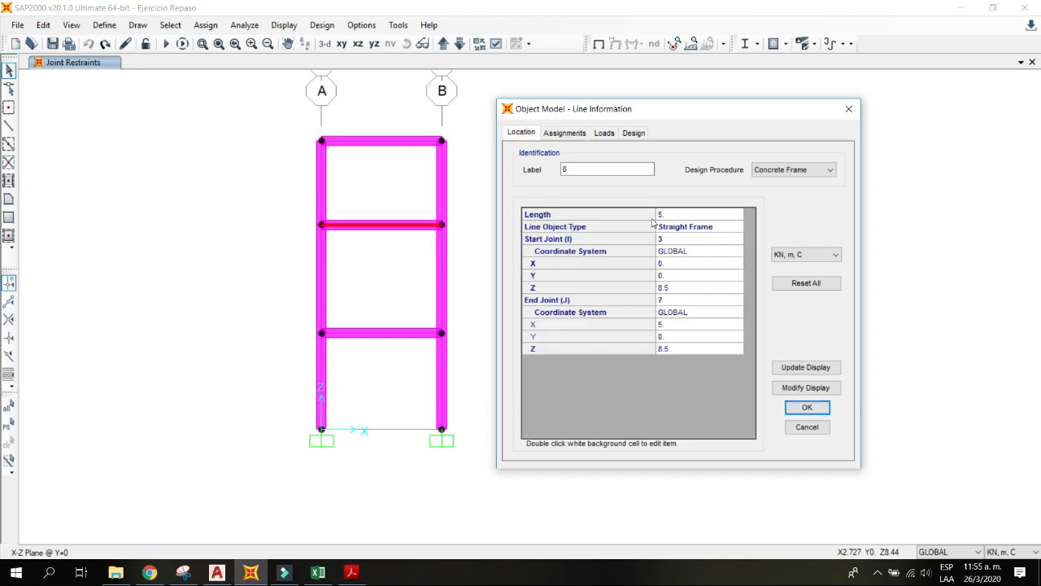
click(667, 240)
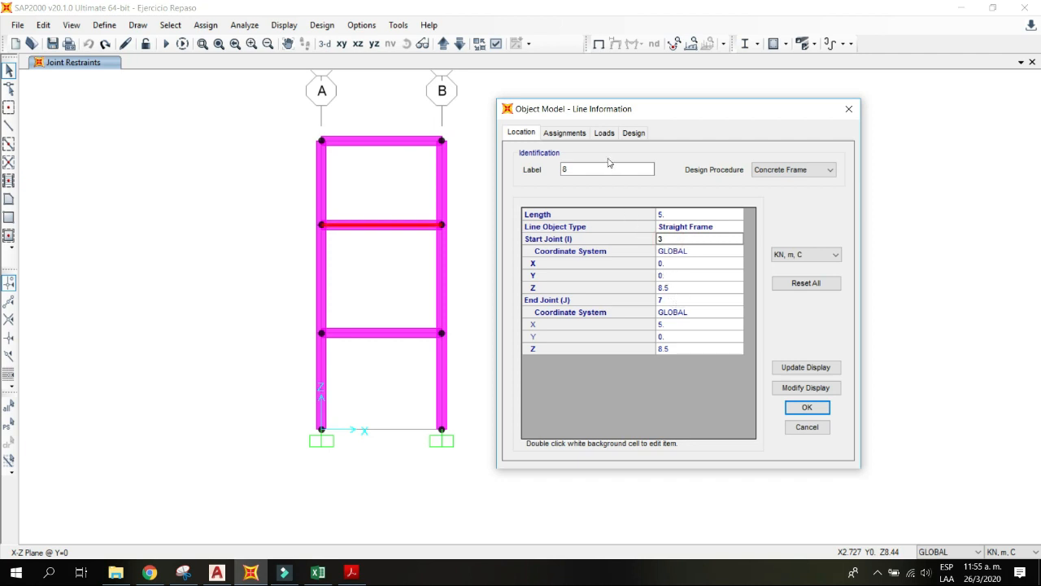
click(604, 132)
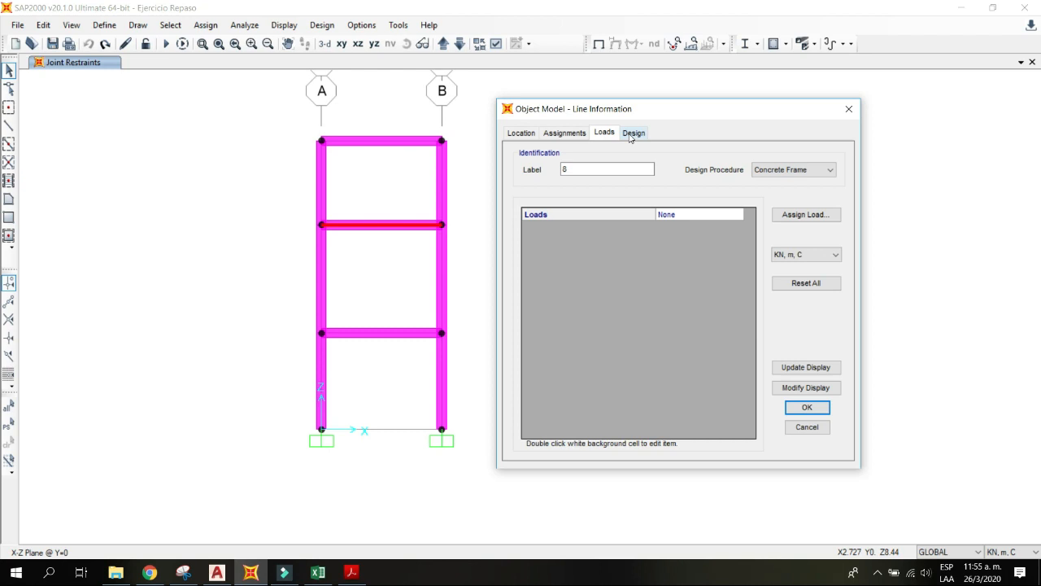
click(633, 134)
click(605, 133)
click(789, 407)
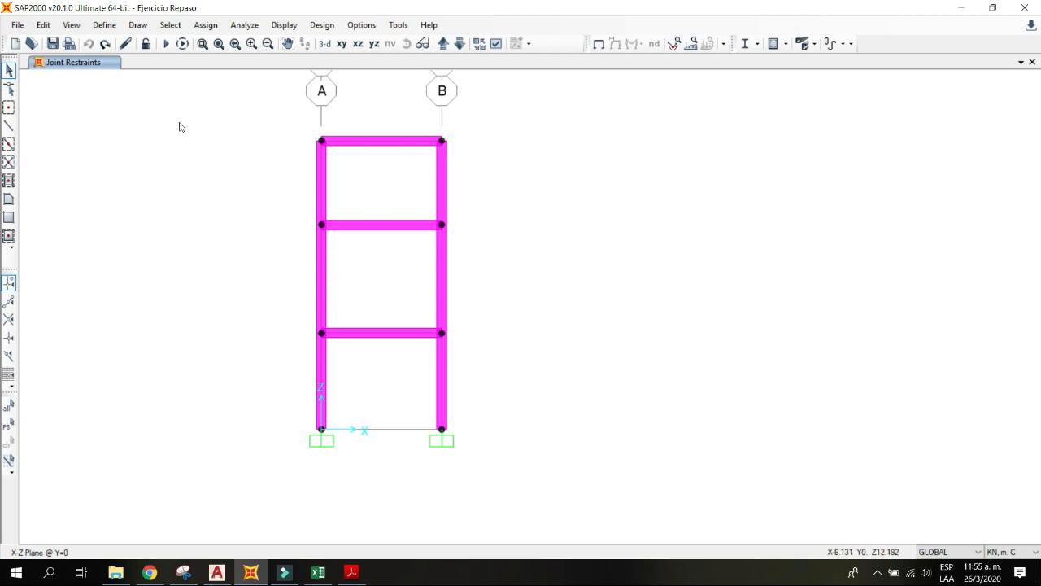
Step: Check the horizontal live point load at roof level in the PDF drawing in Adobe Acrobat Reader and return to SAP2000
click(352, 572)
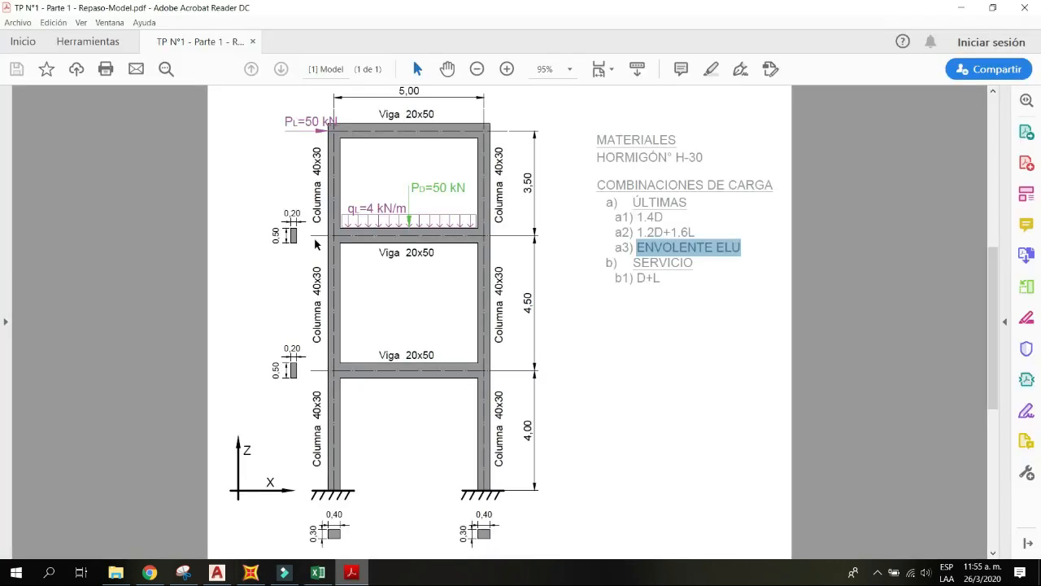
double_click(296, 123)
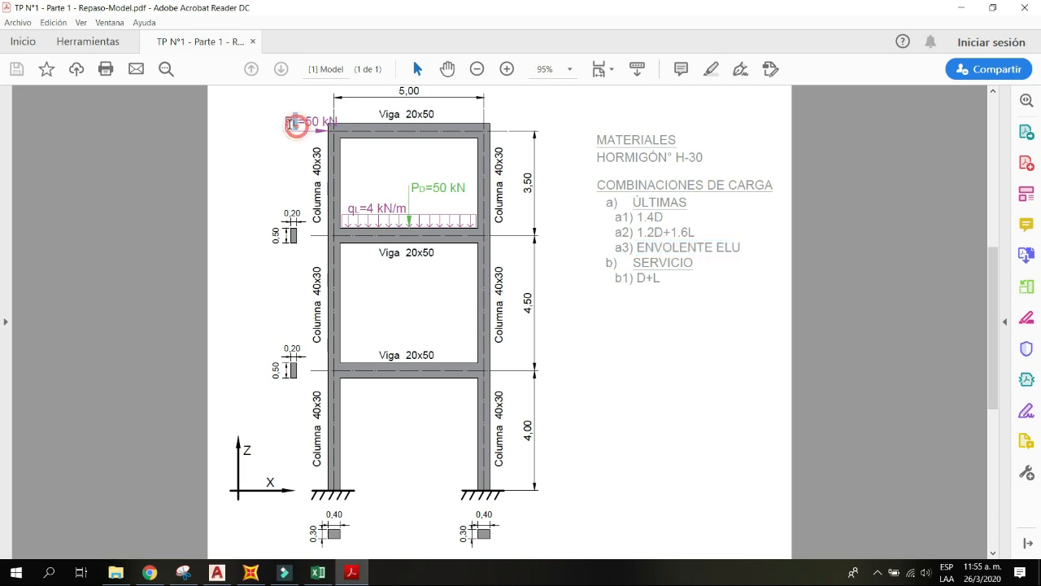
click(961, 8)
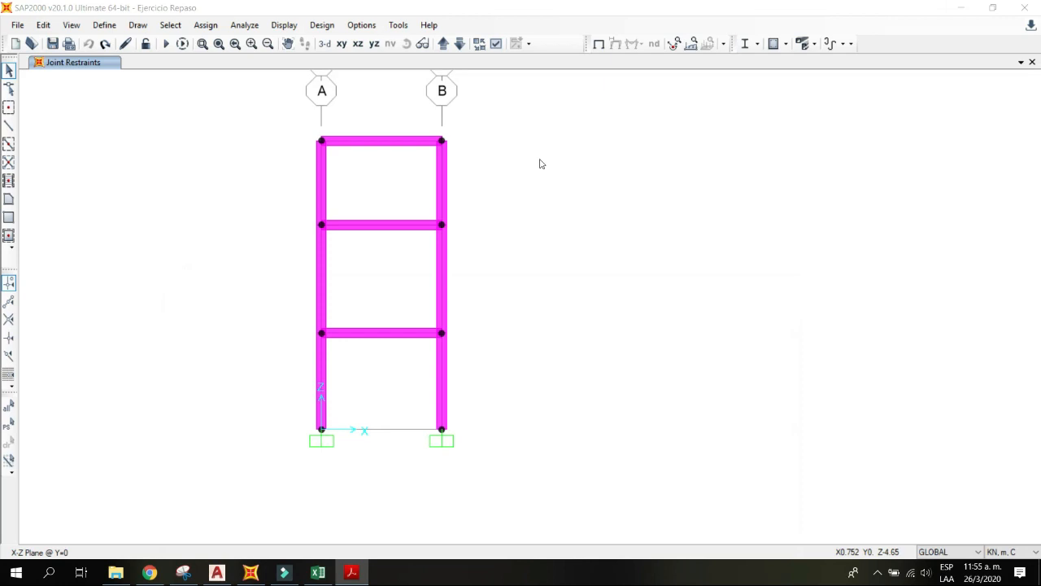
Step: Select the roof-level joint on grid line A and set up a joint force assignment for it in load pattern L
click(431, 196)
drag(263, 132, 345, 175)
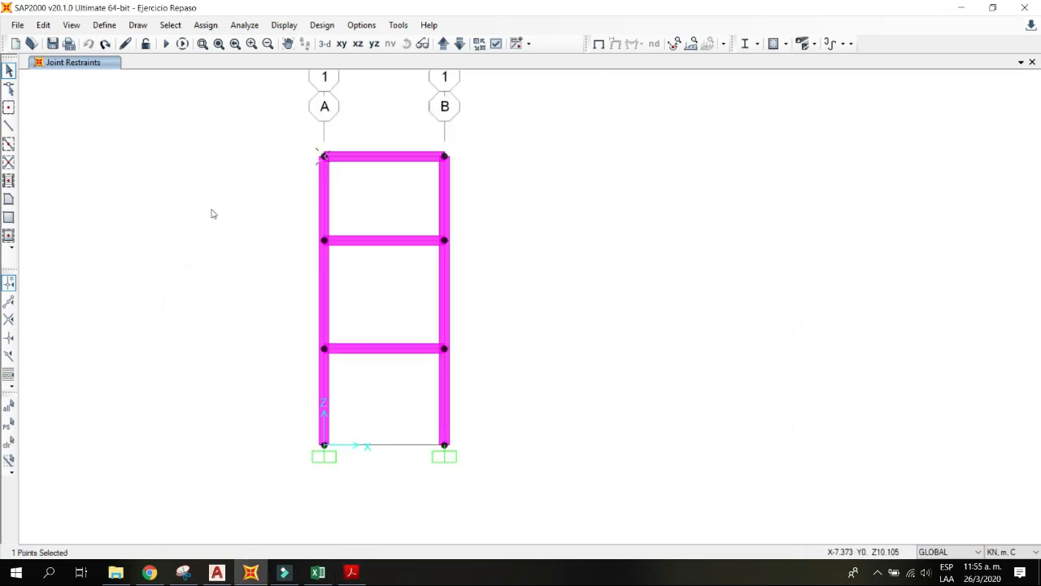
click(206, 24)
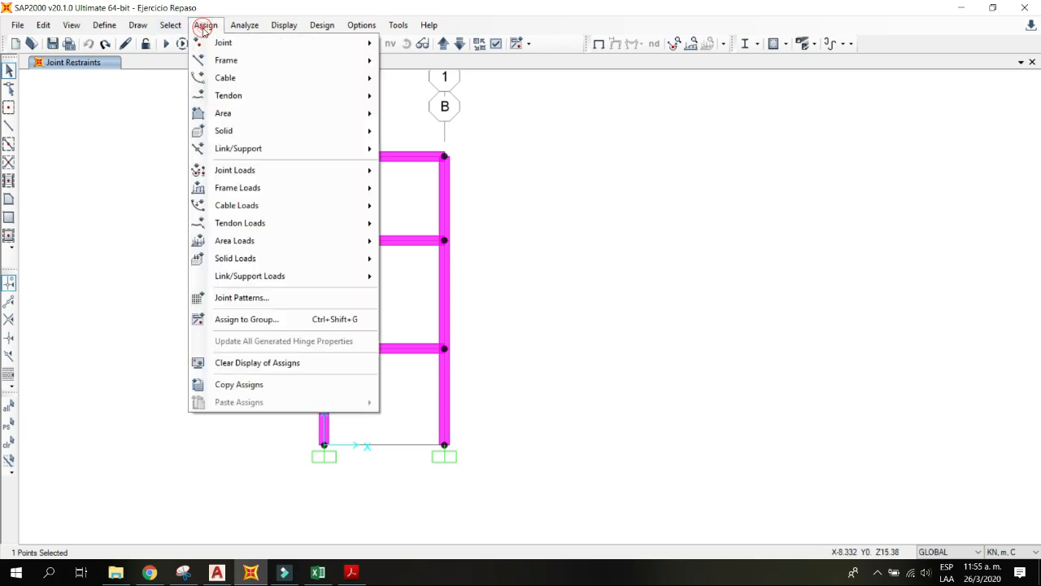
mouse_move(374, 57)
mouse_move(316, 46)
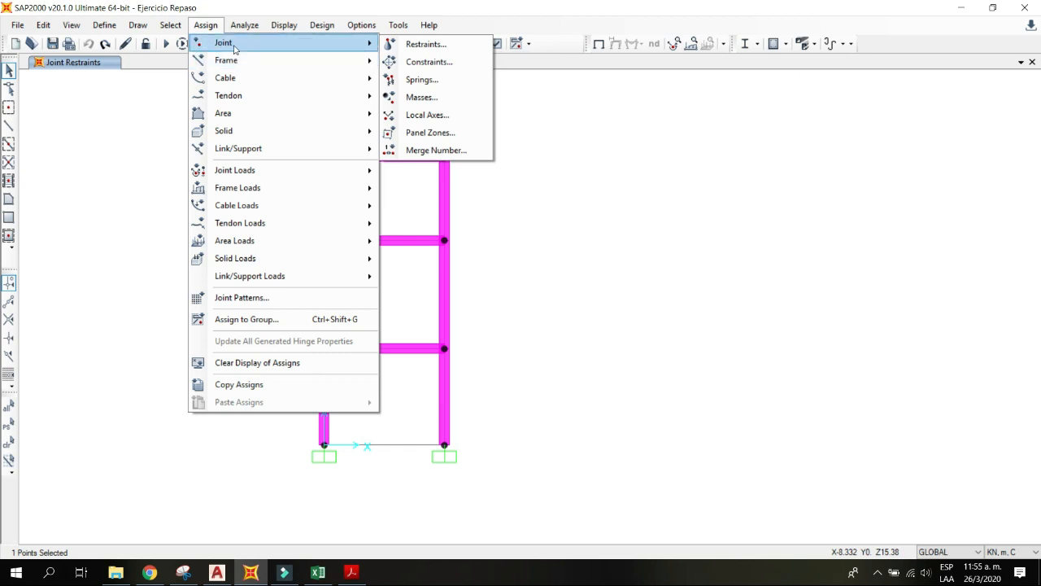
mouse_move(228, 177)
mouse_move(226, 208)
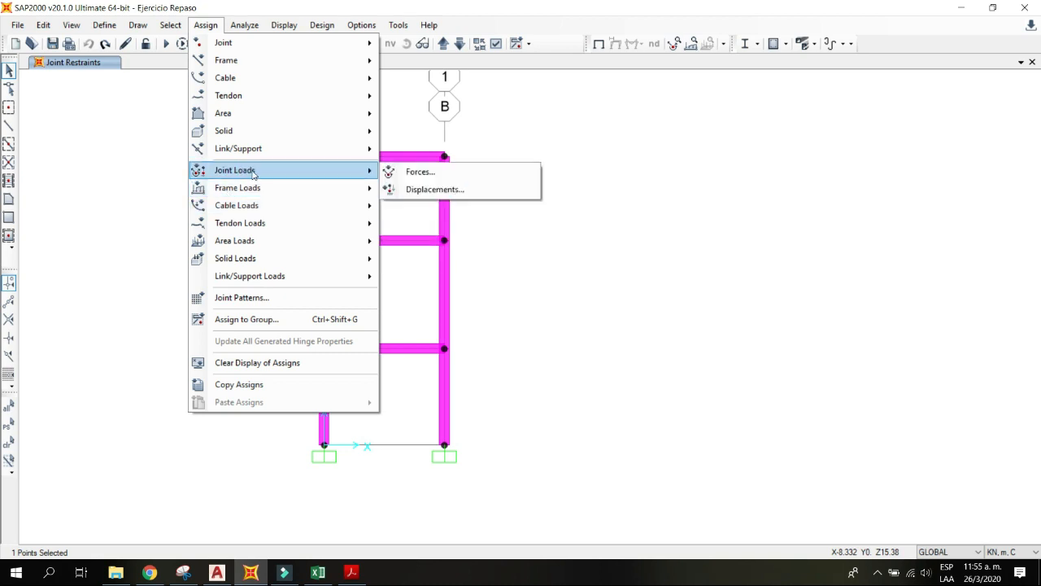
mouse_move(221, 43)
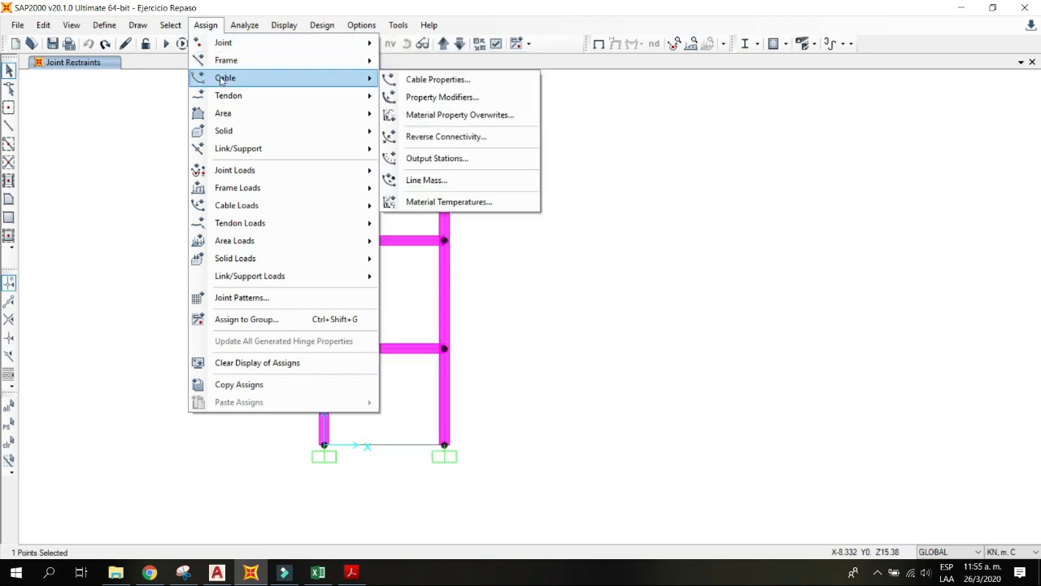
click(268, 174)
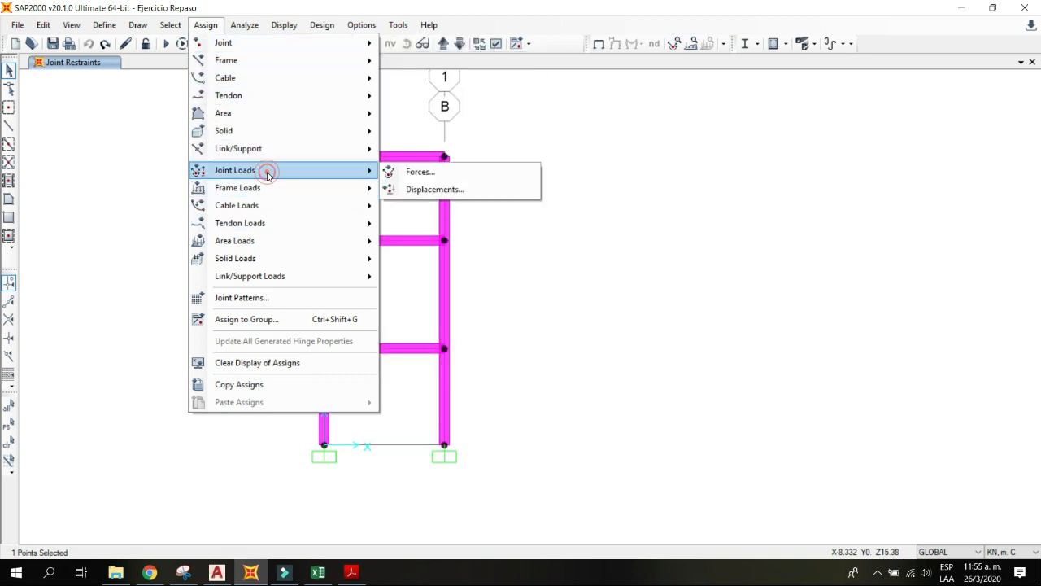
click(420, 174)
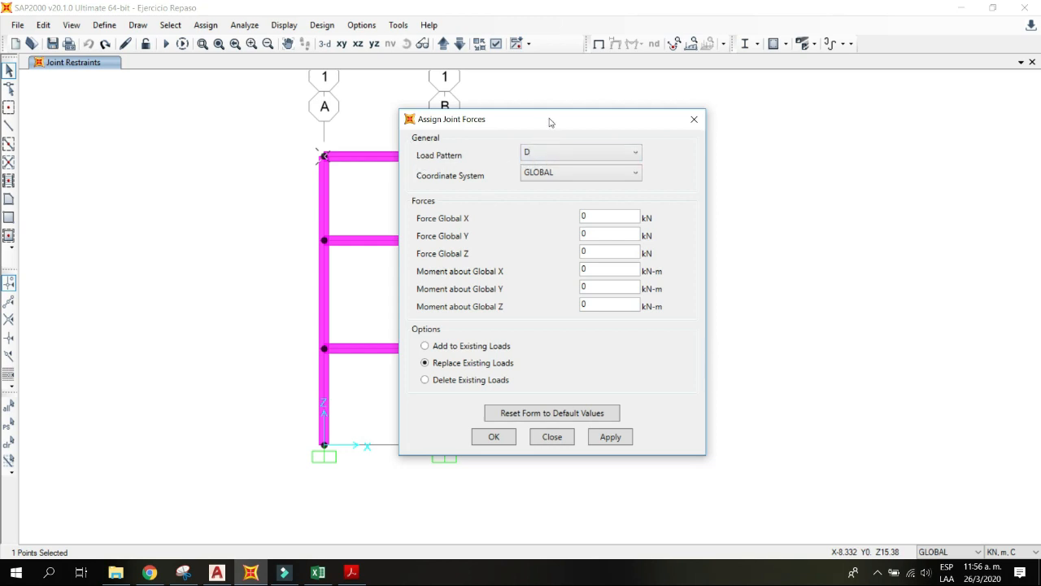
drag(550, 122, 642, 117)
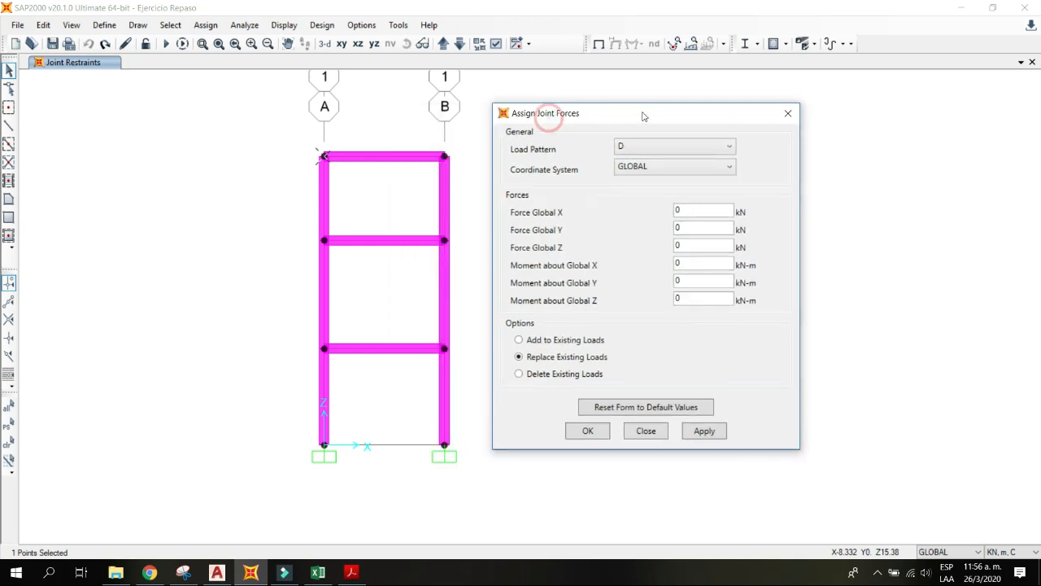
click(679, 146)
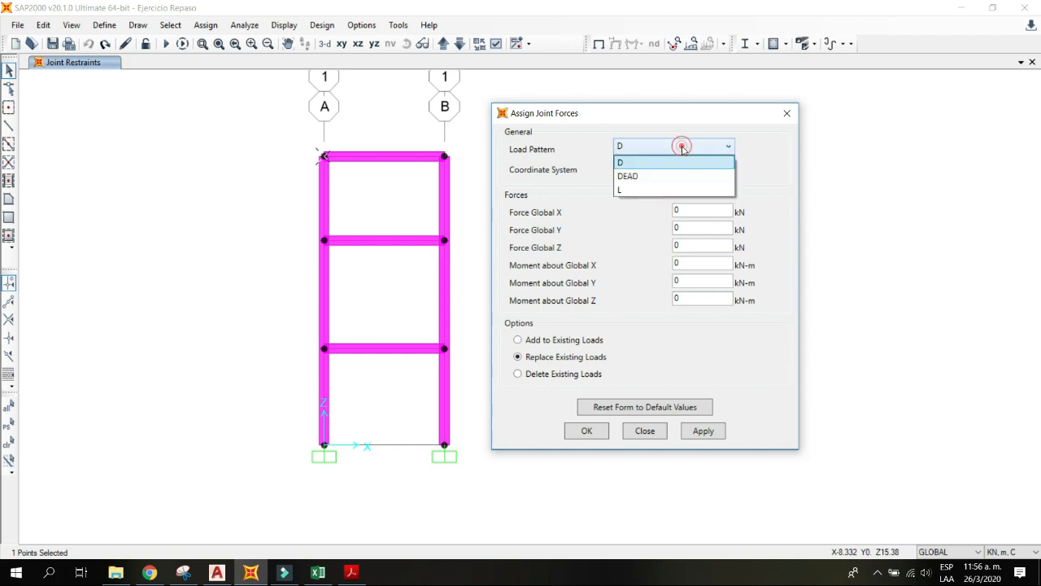
click(655, 188)
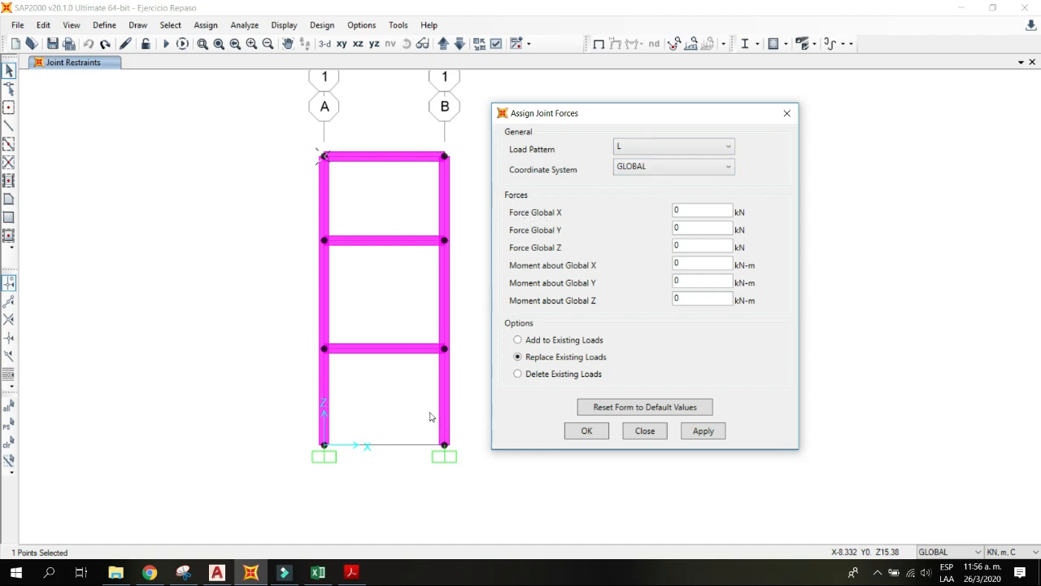
Step: Recheck the horizontal live load in the Acrobat Reader PDF and assign a 50 kN global X force to the roof joint in SAP2000
click(682, 209)
click(317, 572)
click(351, 572)
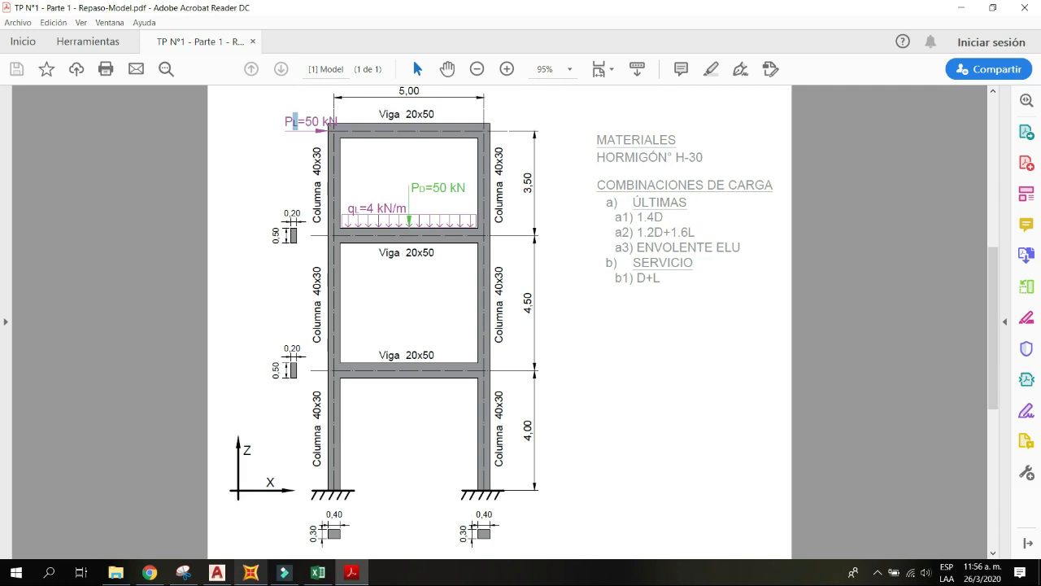
click(250, 572)
drag(696, 212, 649, 203)
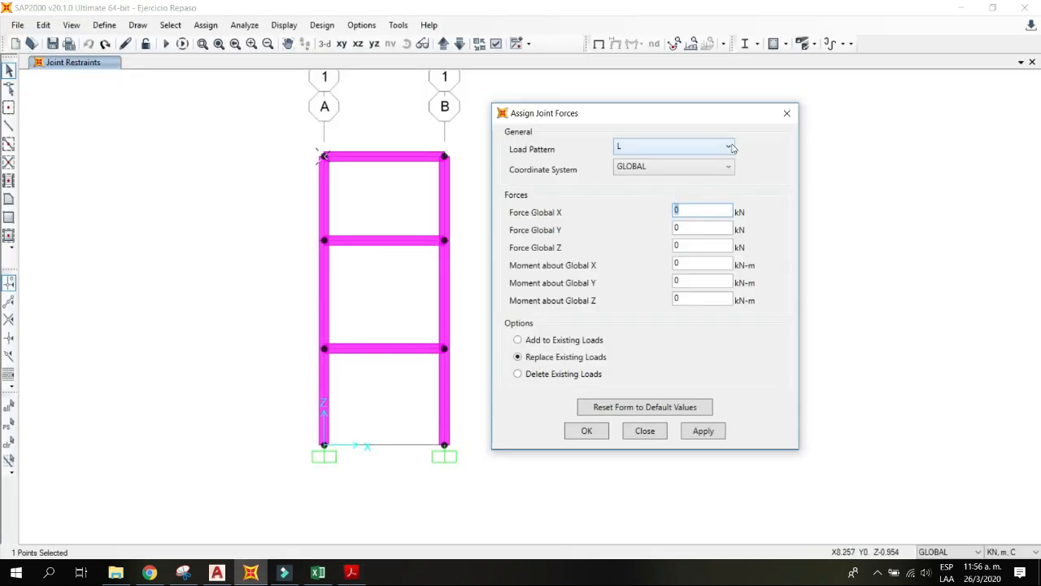
text(50)
click(583, 432)
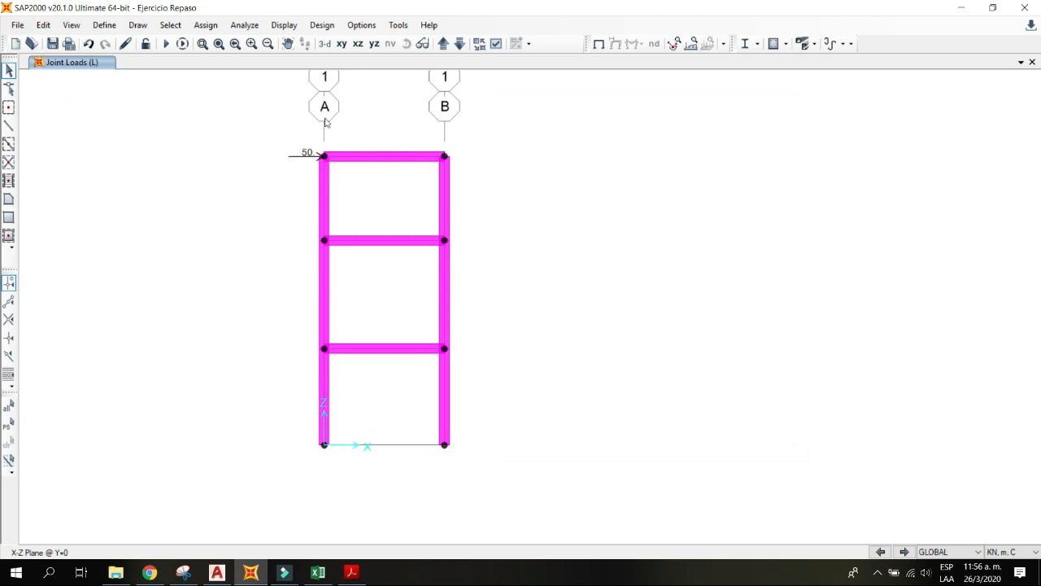
Step: Review the loads in the point information of the roof joint on grid line A and save the model
right_click(324, 157)
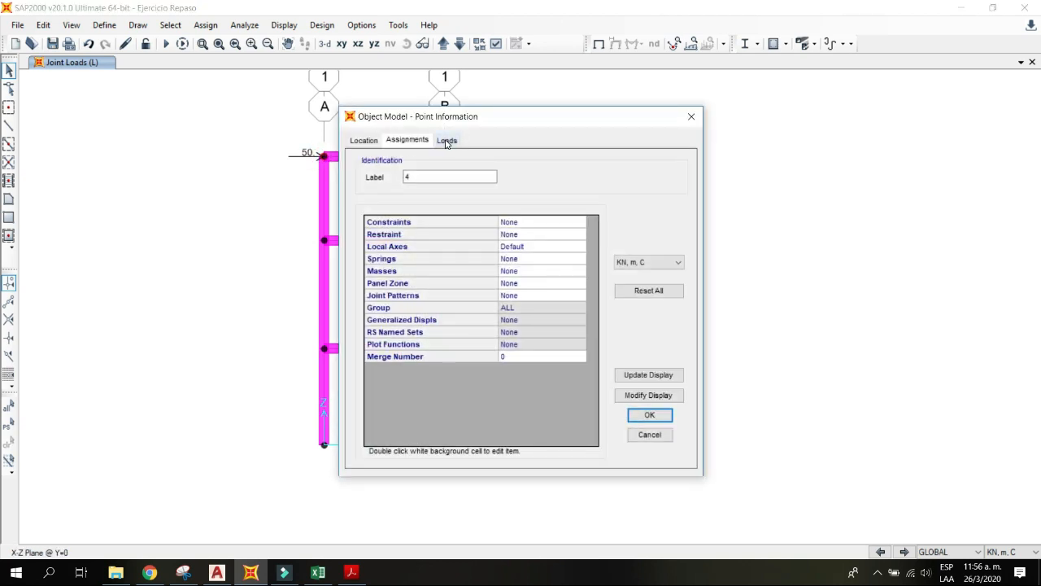
click(446, 141)
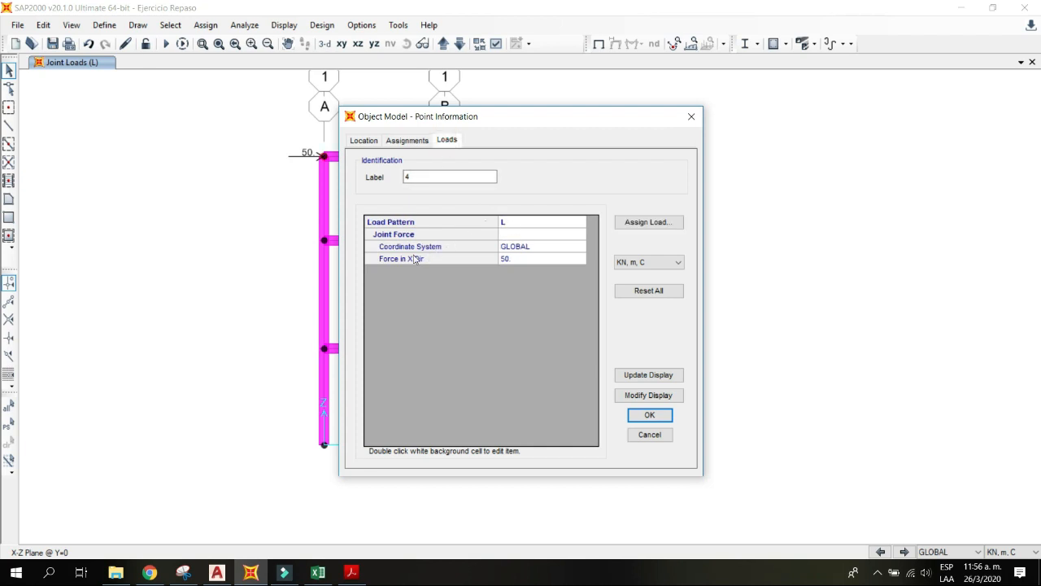
click(650, 417)
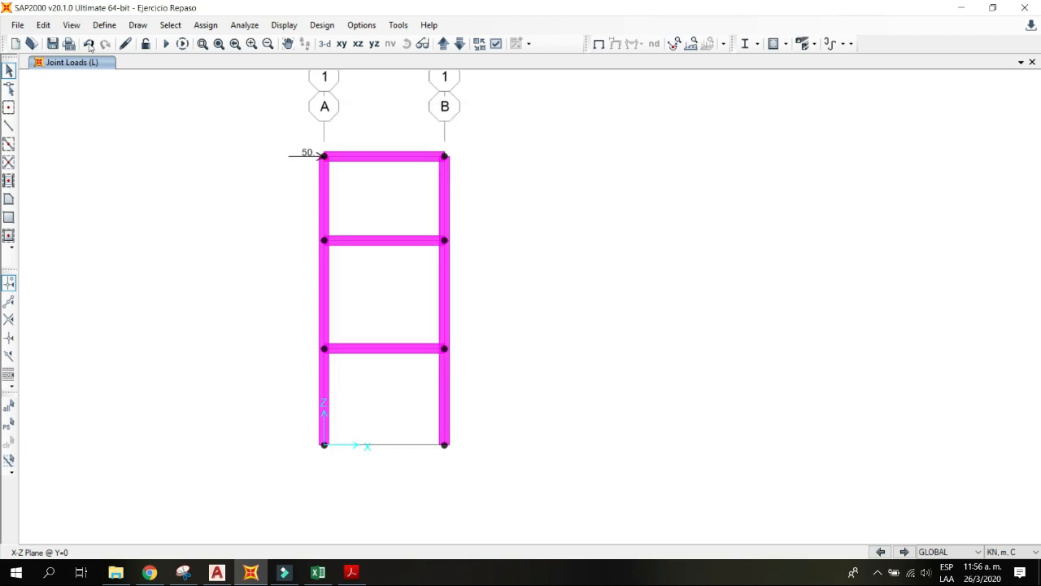
click(54, 44)
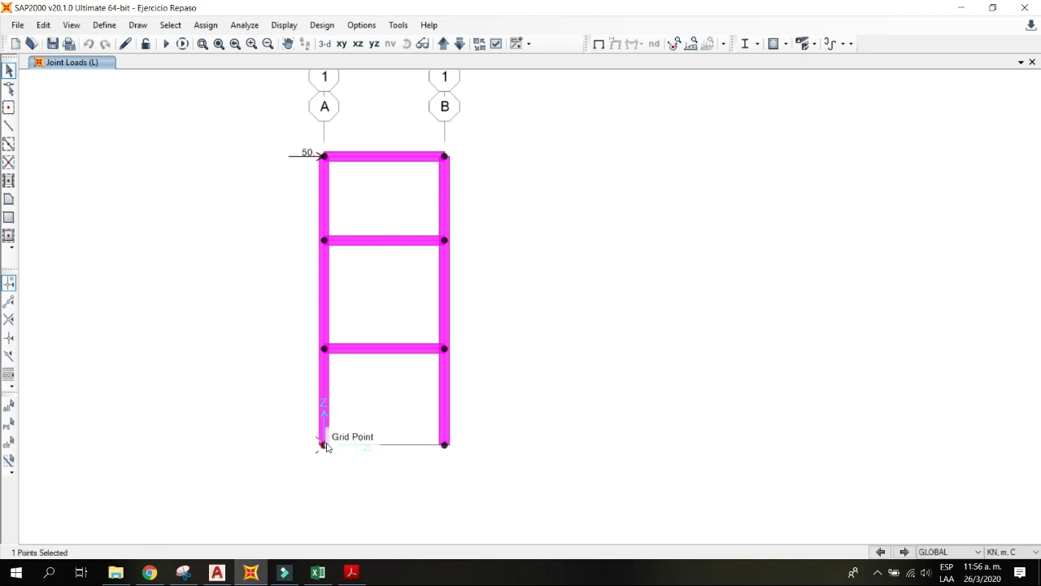
Step: Open the point information of the base joint on grid line A, check its restraint assignment and close it
right_click(327, 444)
click(635, 433)
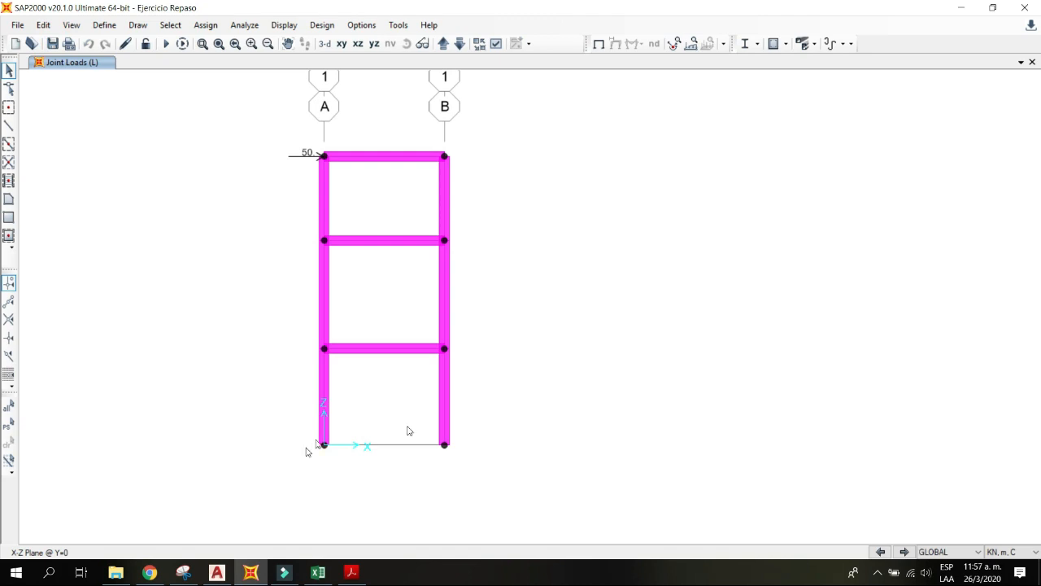
click(311, 441)
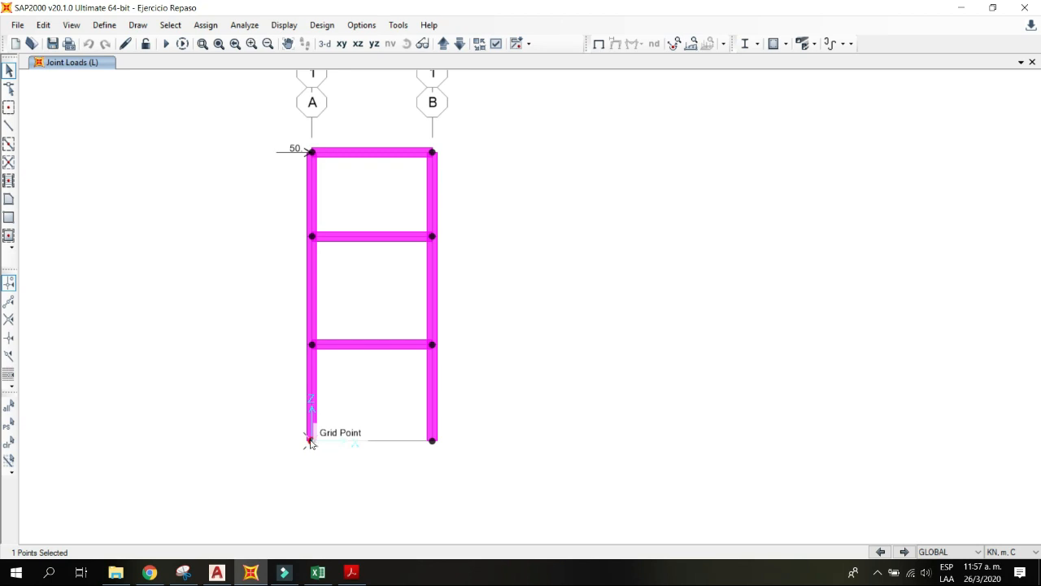
right_click(310, 441)
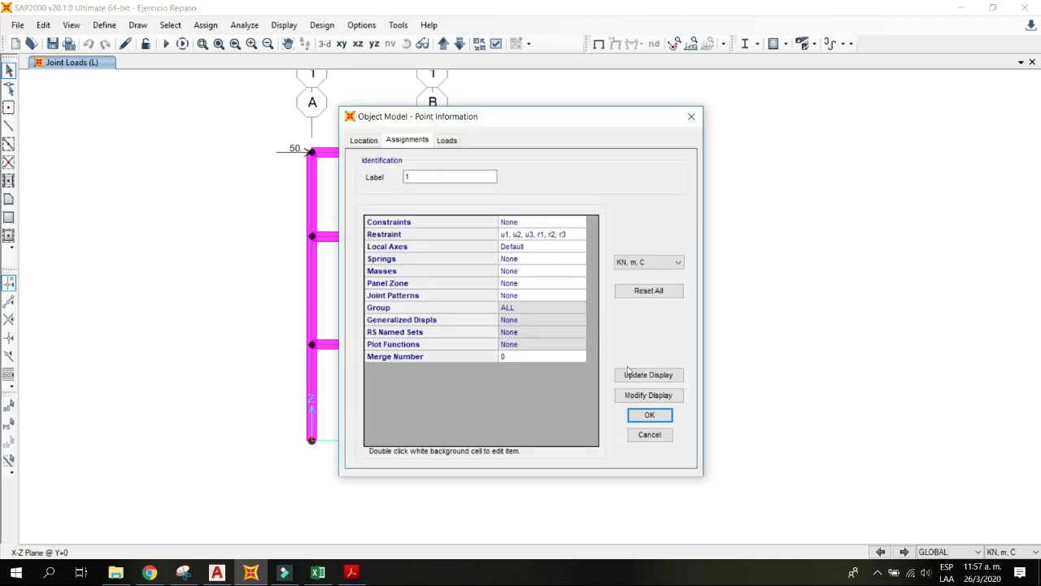
click(639, 416)
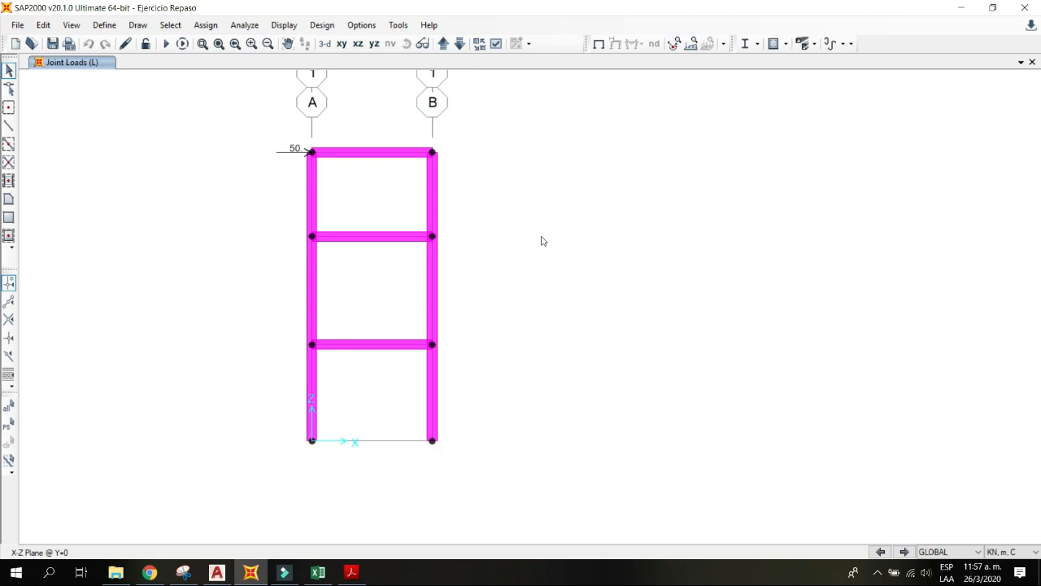
Step: Apply the display options with joint restraints enabled so the base supports are drawn with the joint loads
middle_drag(590, 187, 580, 210)
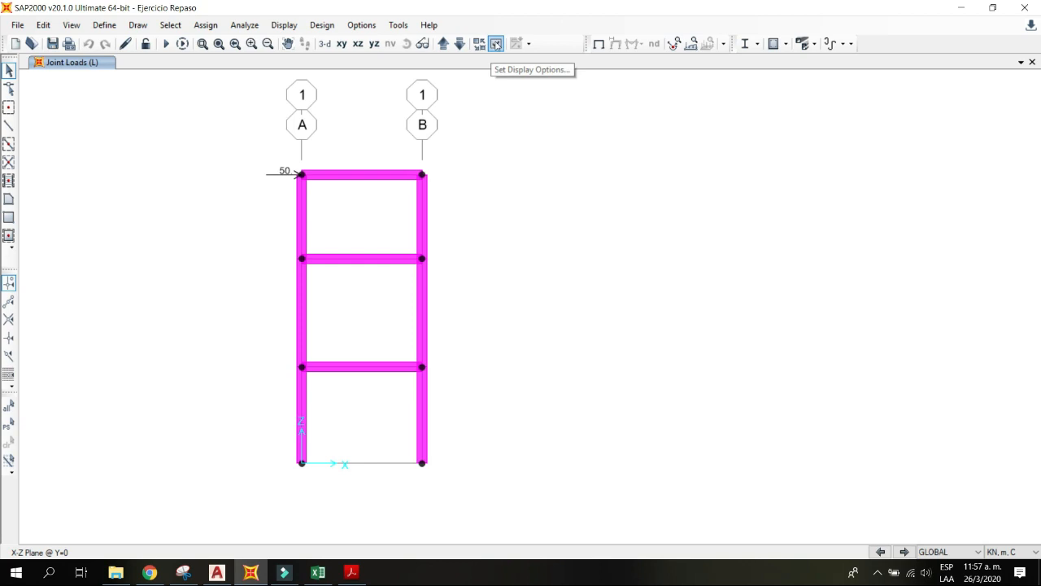
click(496, 44)
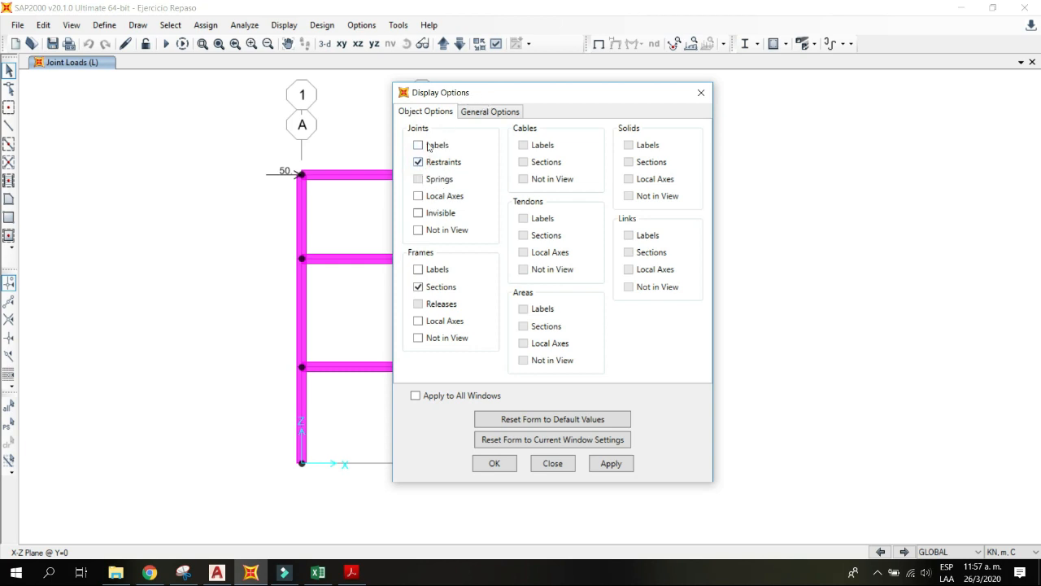
drag(429, 96, 494, 80)
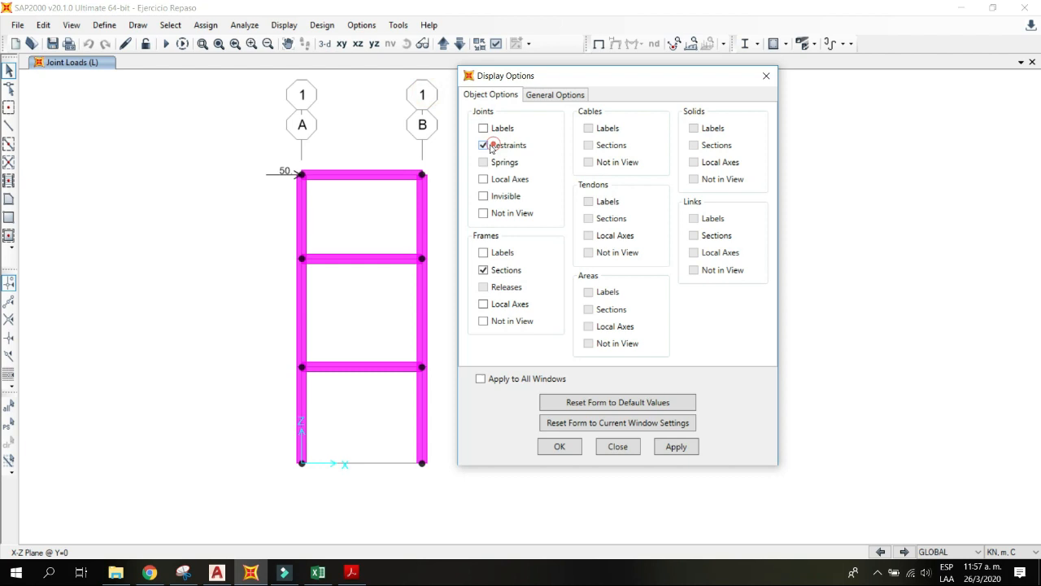
click(559, 446)
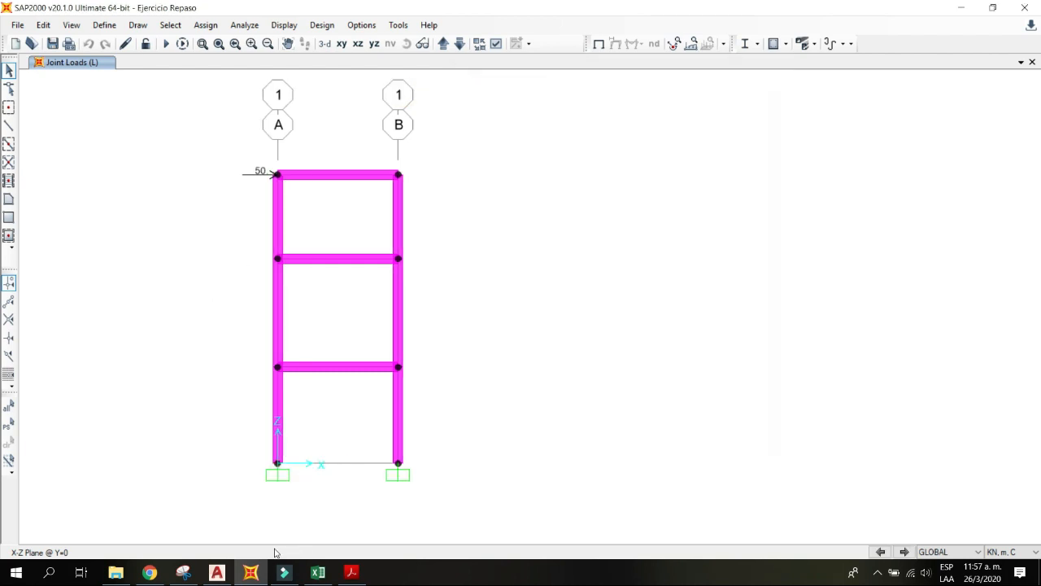
Step: Check the beam loads in the Acrobat Reader PDF, then start a frame distributed load with pattern L on the middle beam in SAP2000
click(355, 573)
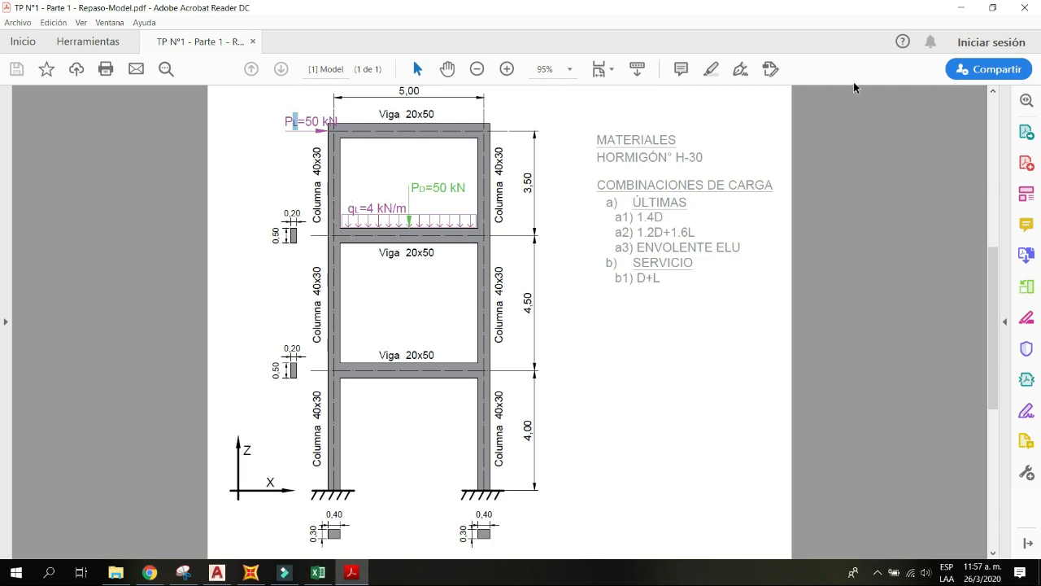
click(962, 8)
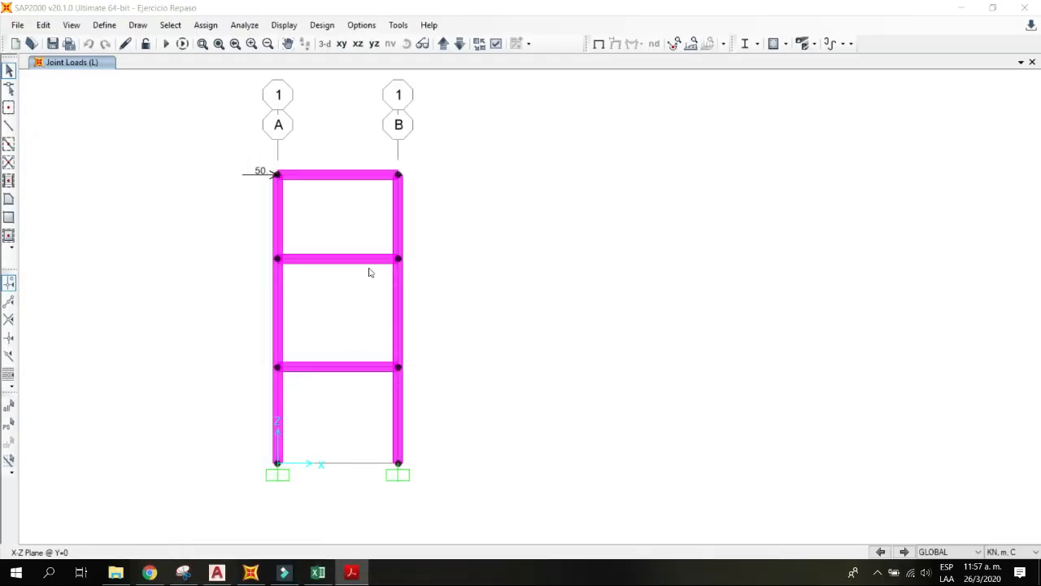
drag(330, 235, 360, 288)
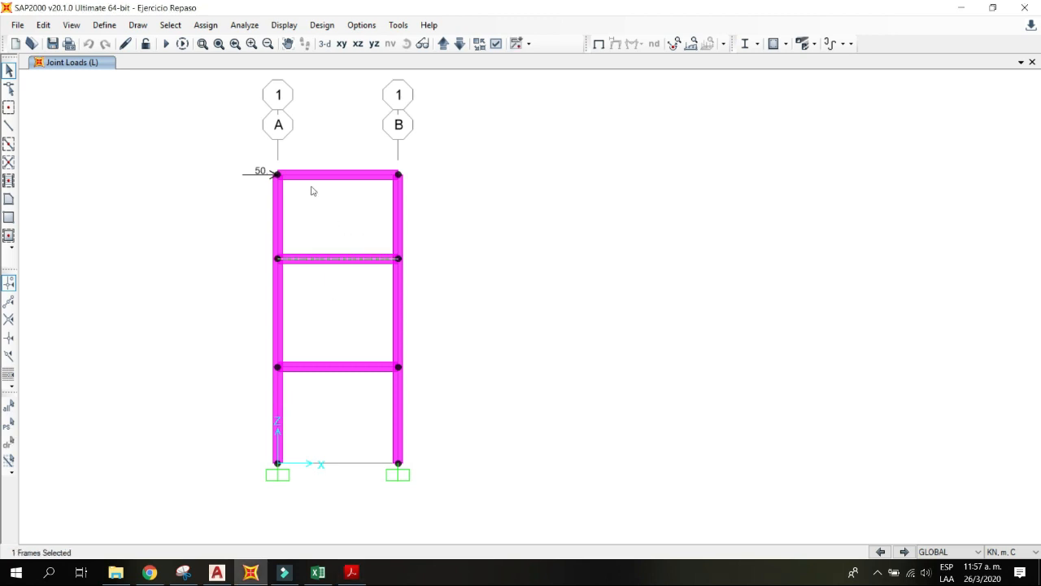
click(207, 26)
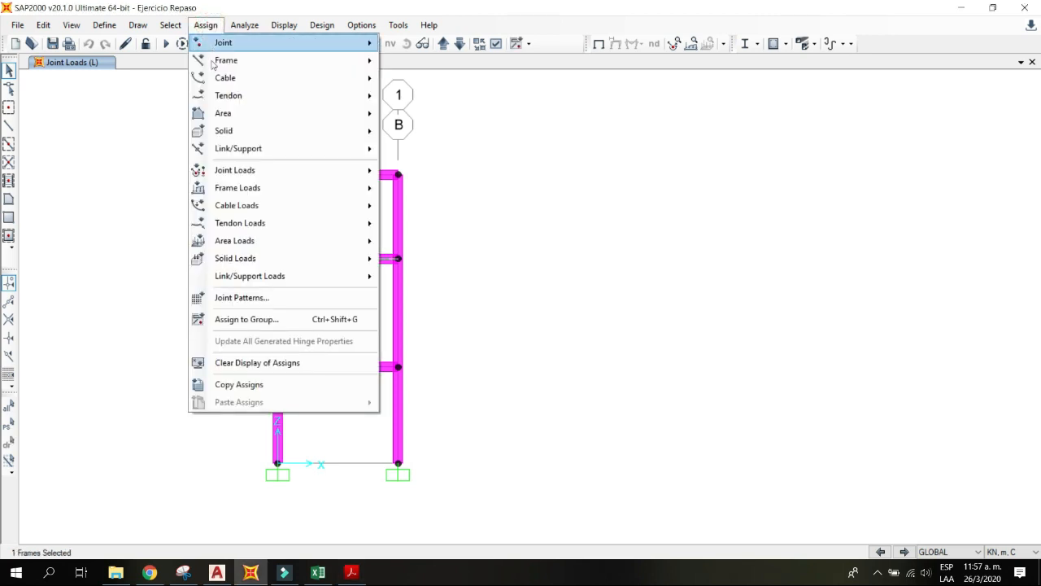
mouse_move(234, 176)
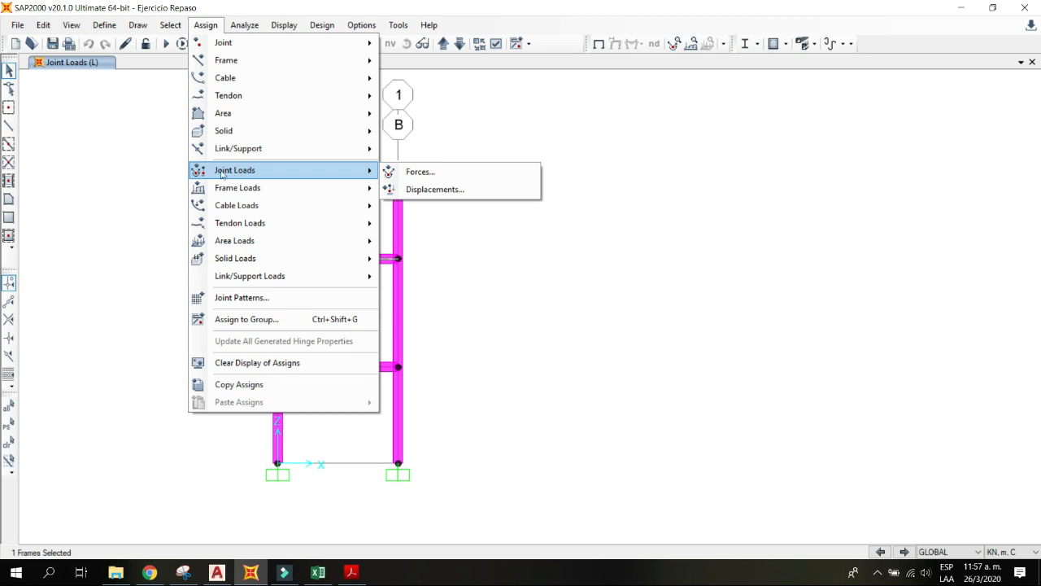
mouse_move(269, 189)
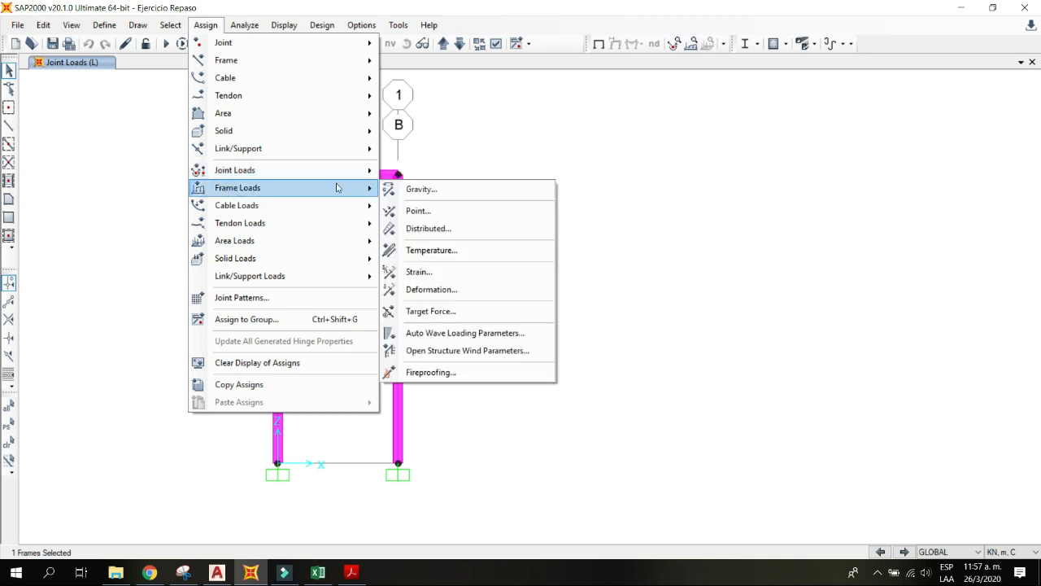
click(420, 231)
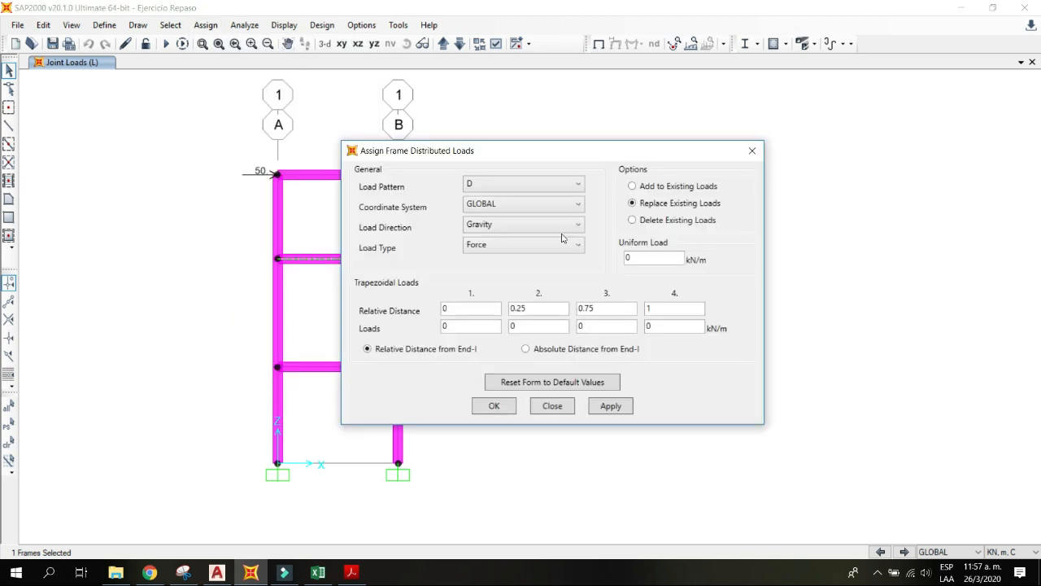
click(506, 187)
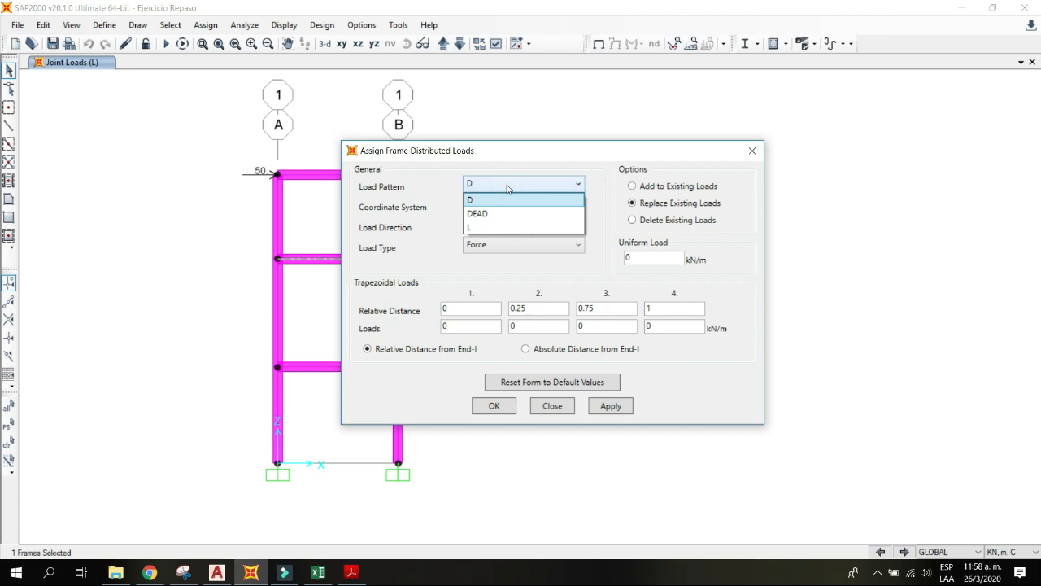
click(498, 228)
Step: Recheck the distributed live load in the Acrobat Reader PDF and assign a uniform load of -4 kN/m in global Z to the middle beam in SAP2000
click(351, 572)
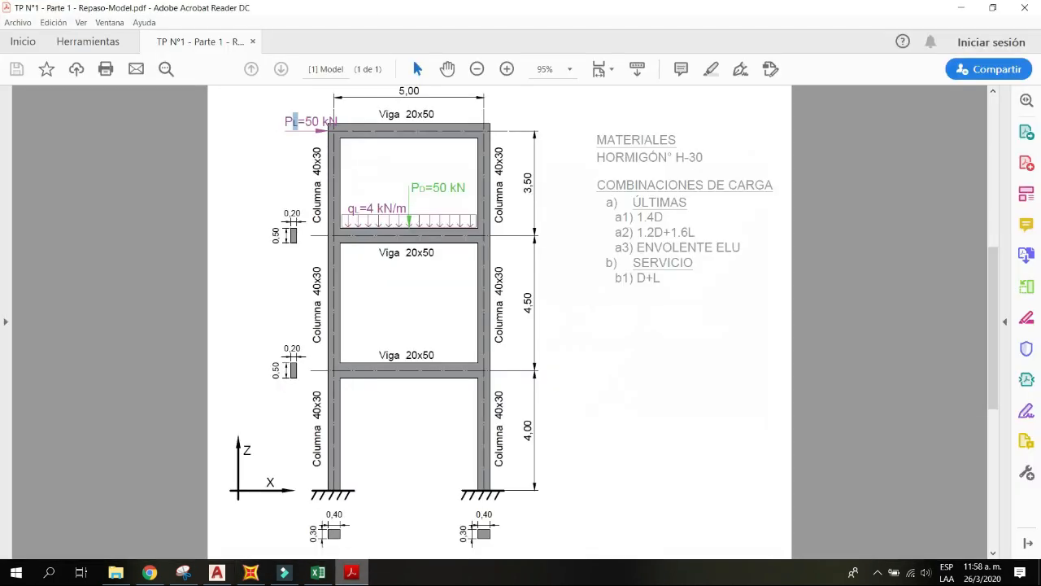
key(alt+Tab)
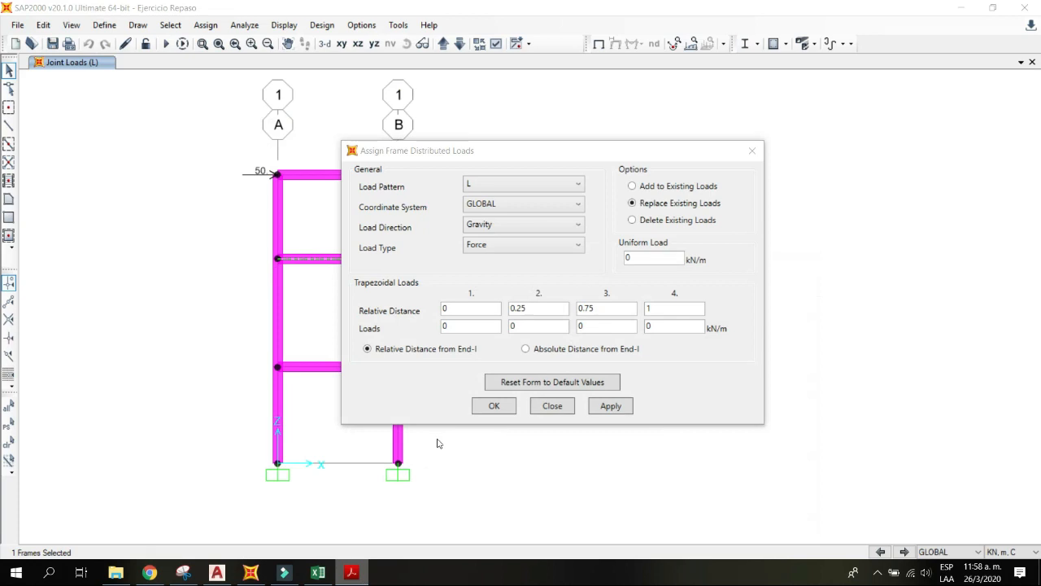
click(480, 225)
click(480, 226)
click(471, 206)
click(470, 206)
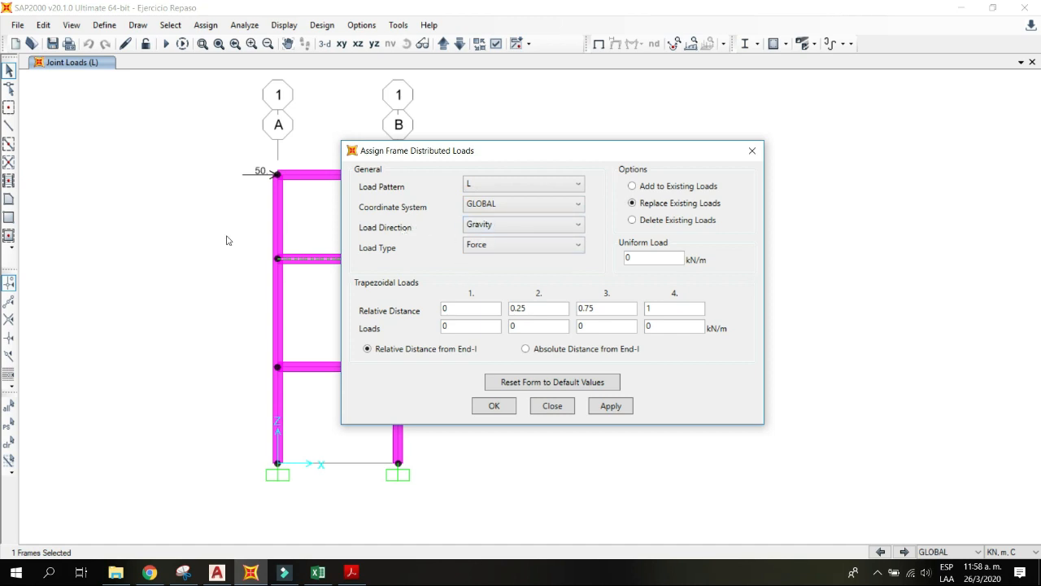
click(511, 227)
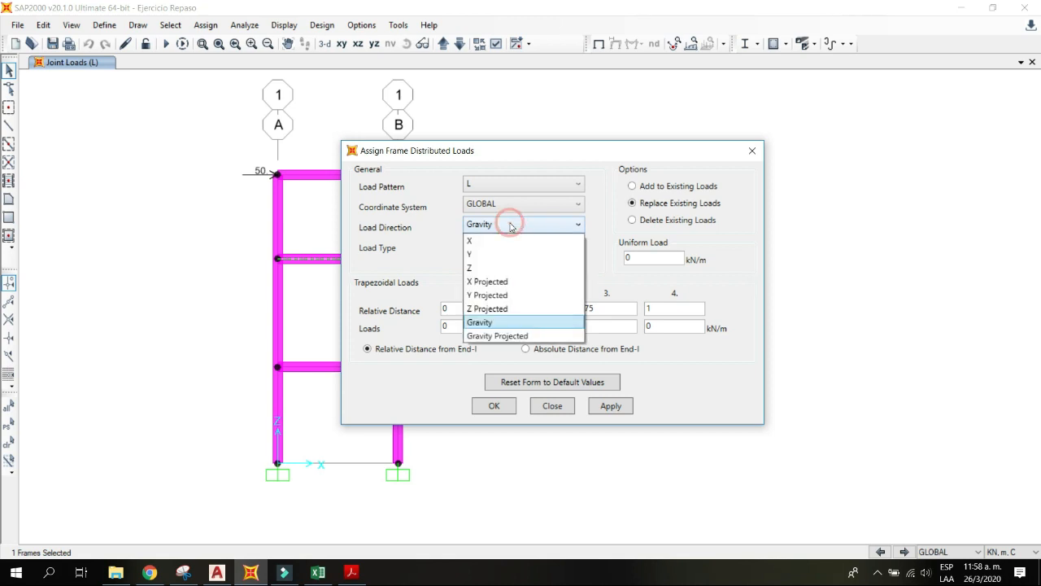
click(481, 270)
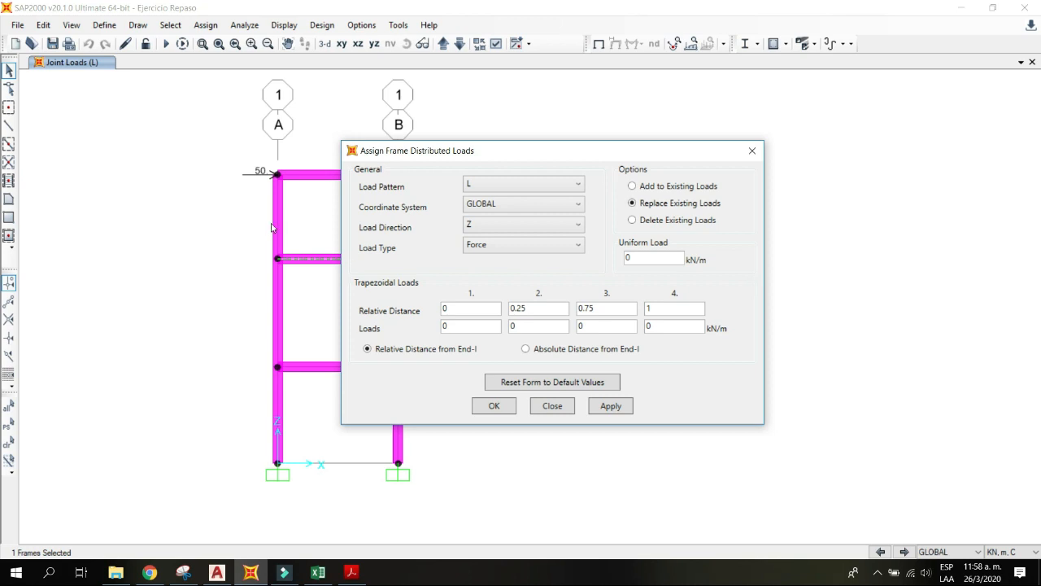
double_click(634, 257)
text(-4)
drag(498, 151, 649, 103)
click(635, 360)
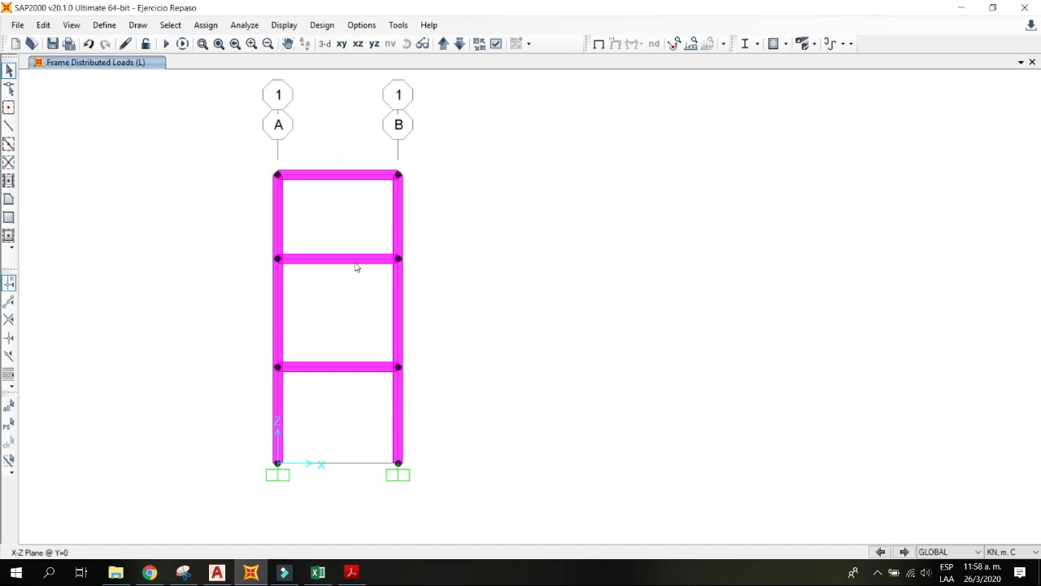
Step: Show the undeformed shape and review the assigned loads in the middle beam's line information, closing it without changes
click(598, 43)
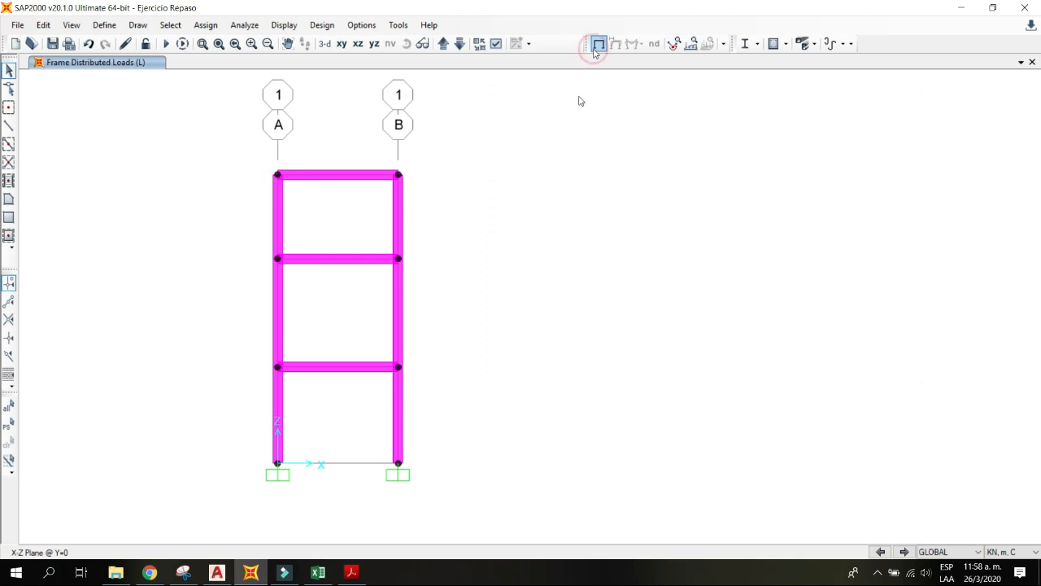
right_click(353, 260)
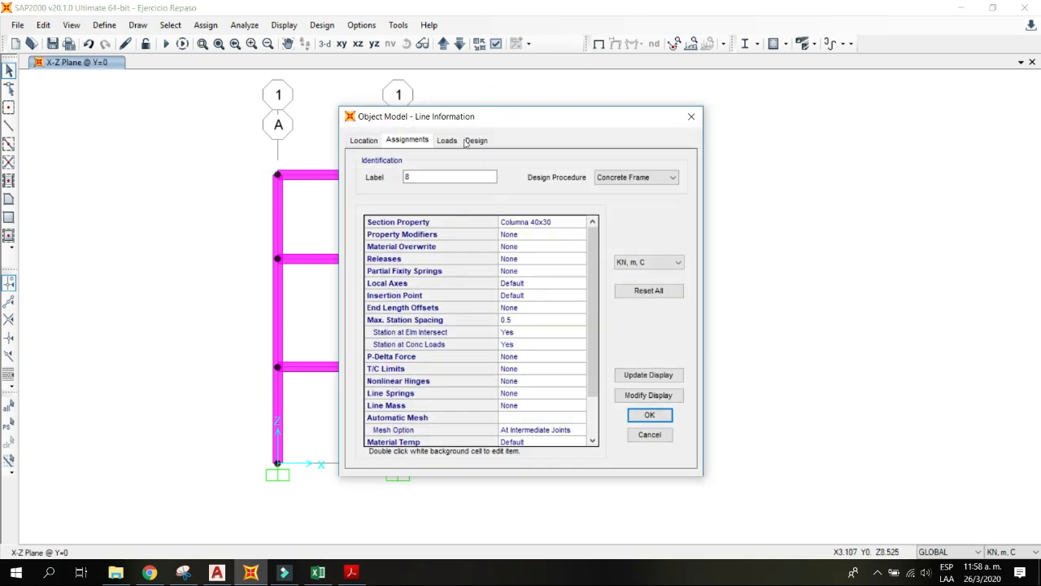
click(447, 140)
click(650, 434)
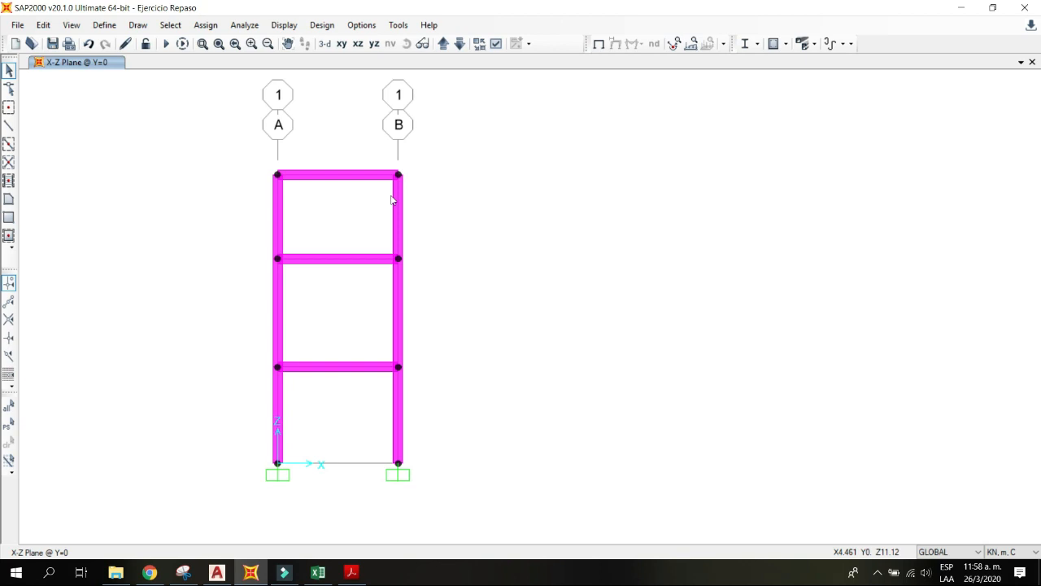
click(338, 261)
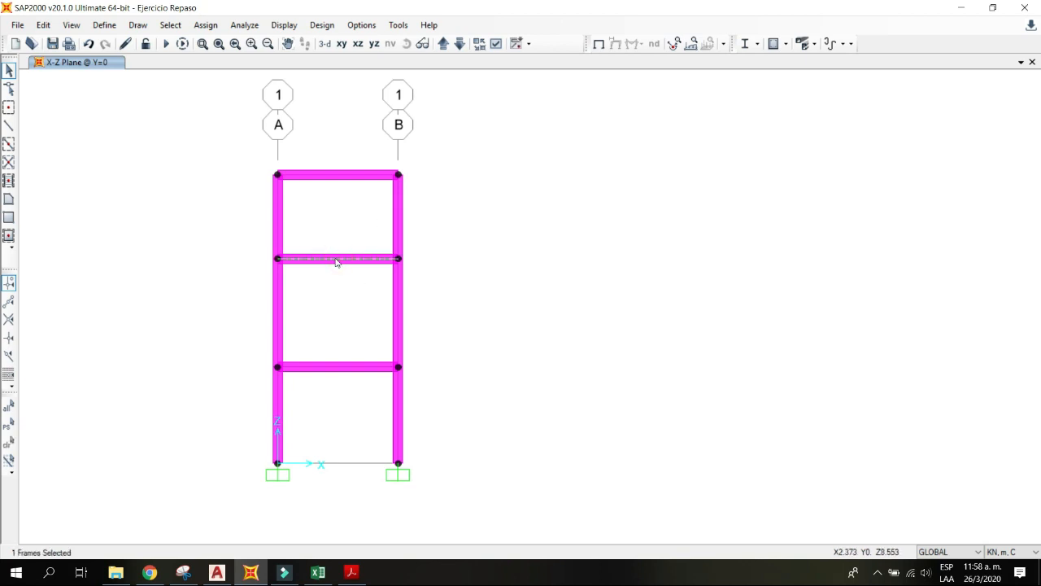
right_click(332, 259)
right_click(314, 264)
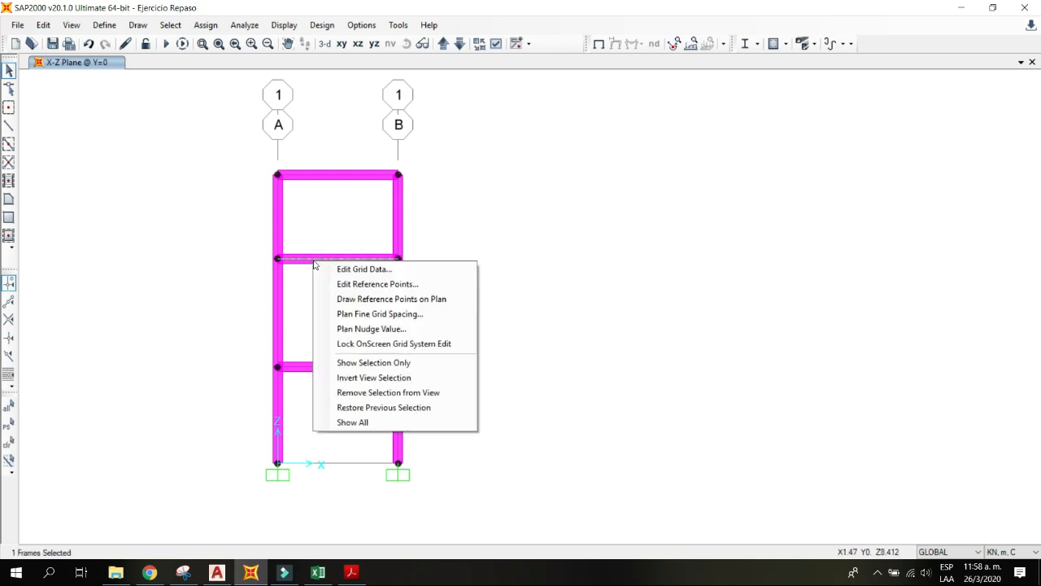
right_click(314, 264)
click(448, 140)
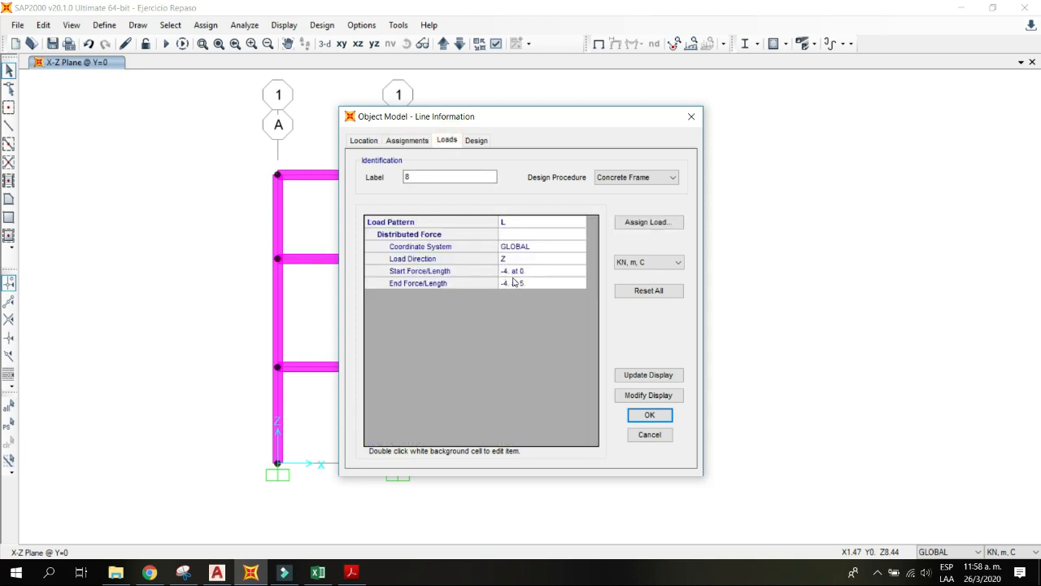
click(692, 116)
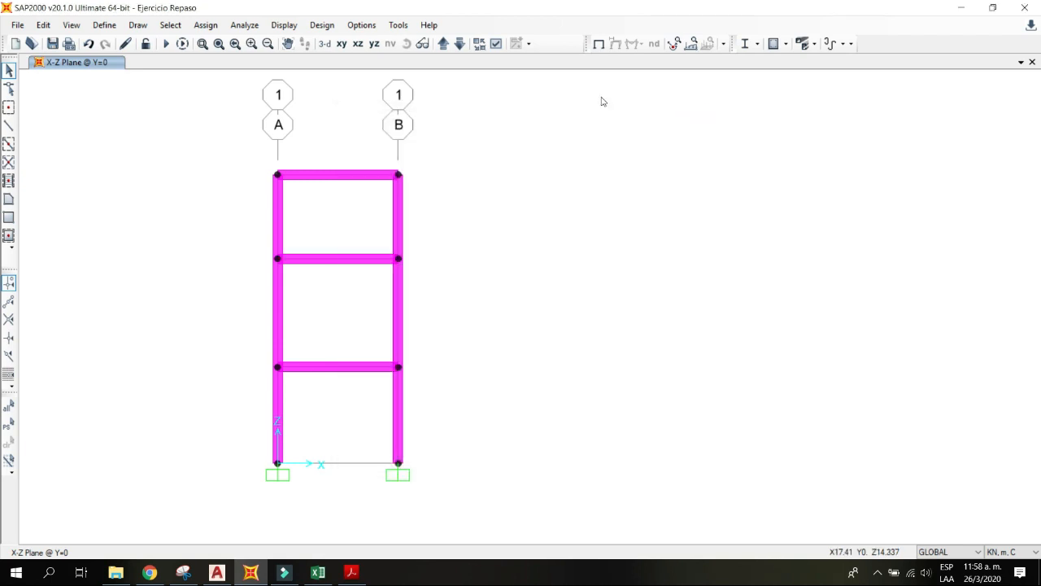
Step: Display the frame span loading forces of load pattern L, with joint loads and span loading values included
click(688, 44)
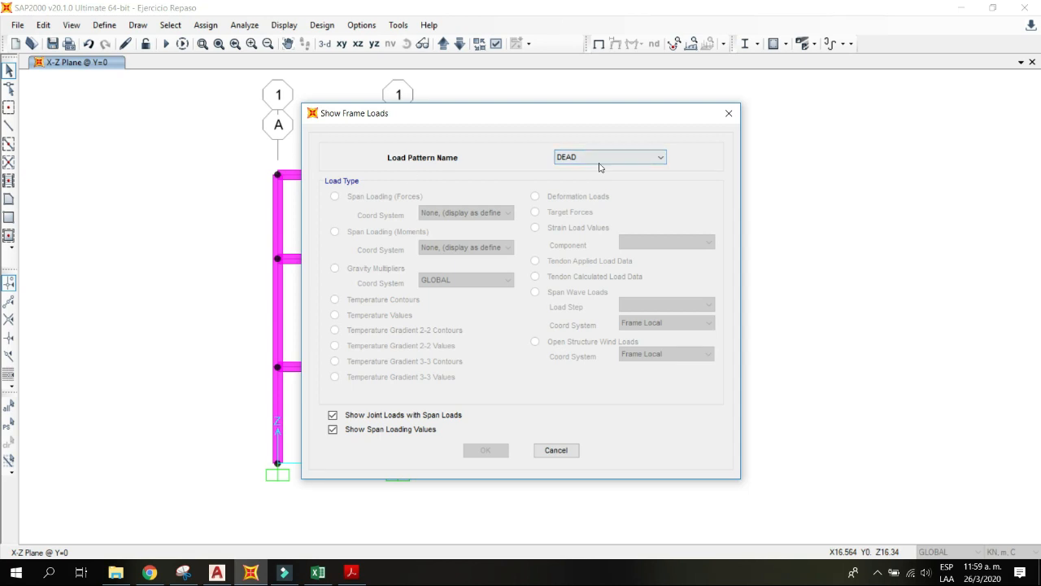
click(602, 157)
click(584, 185)
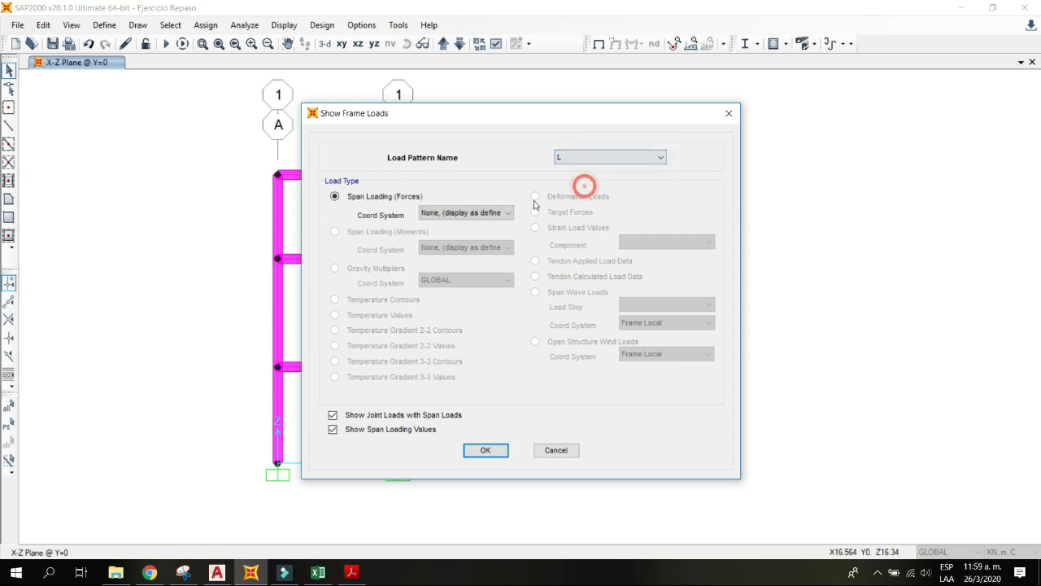
click(491, 450)
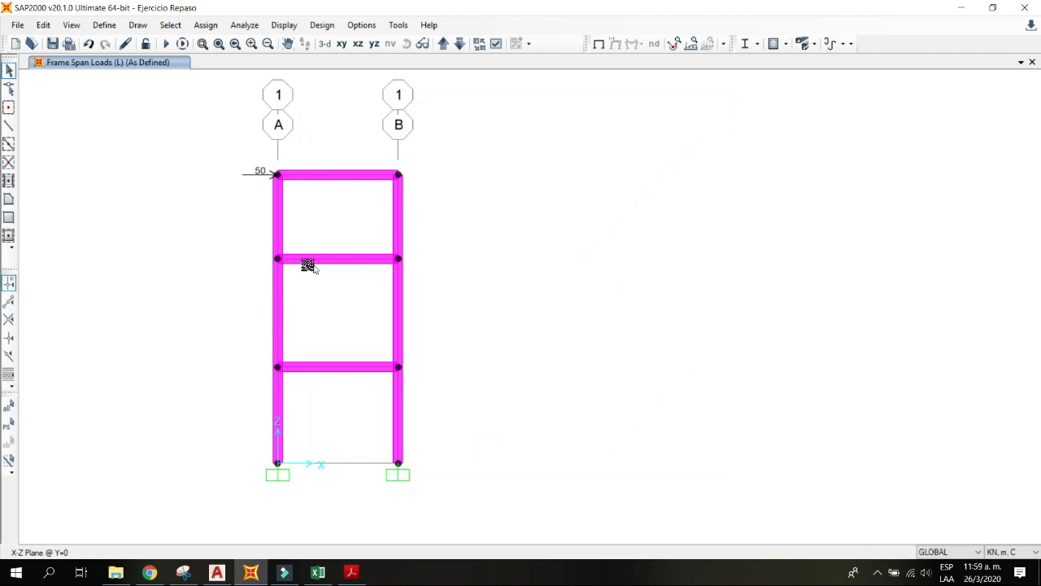
Step: Set the view type to Standard in the display options so the distributed load is drawn on the frame lines
click(499, 43)
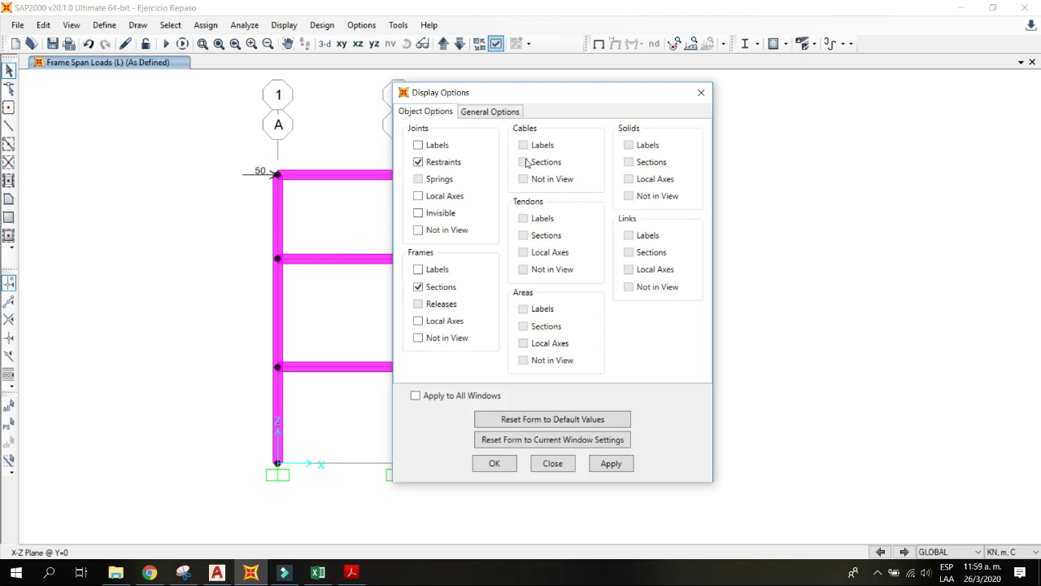
click(507, 114)
click(611, 146)
click(494, 463)
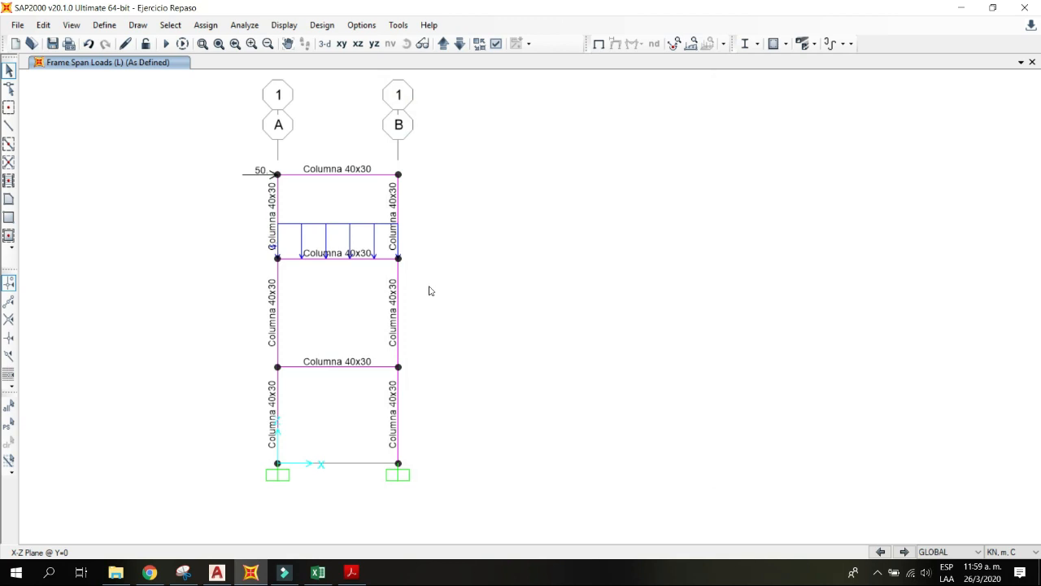
Step: Switch the view type back to Extrude in the display options
click(496, 45)
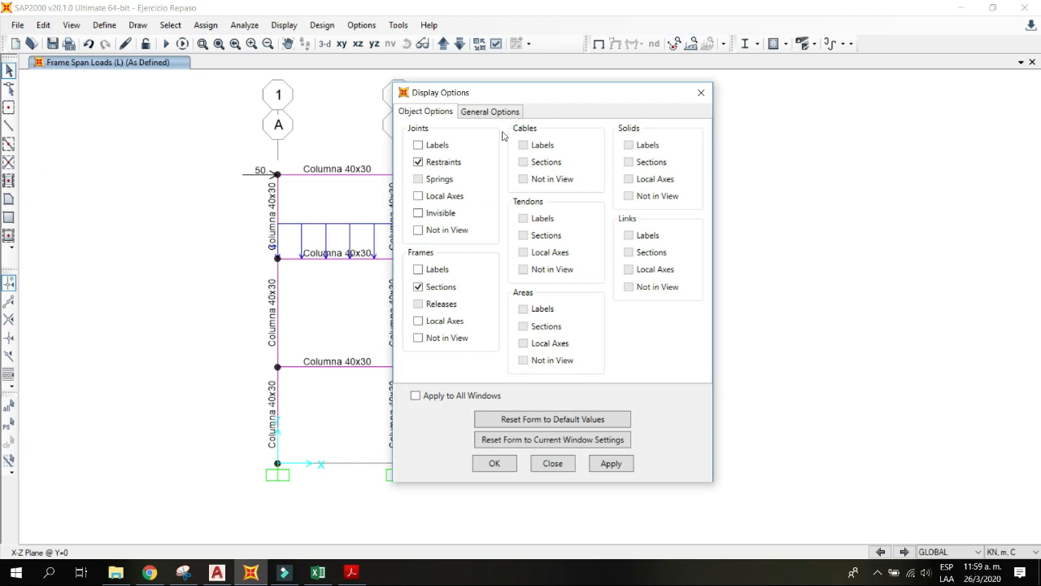
click(489, 112)
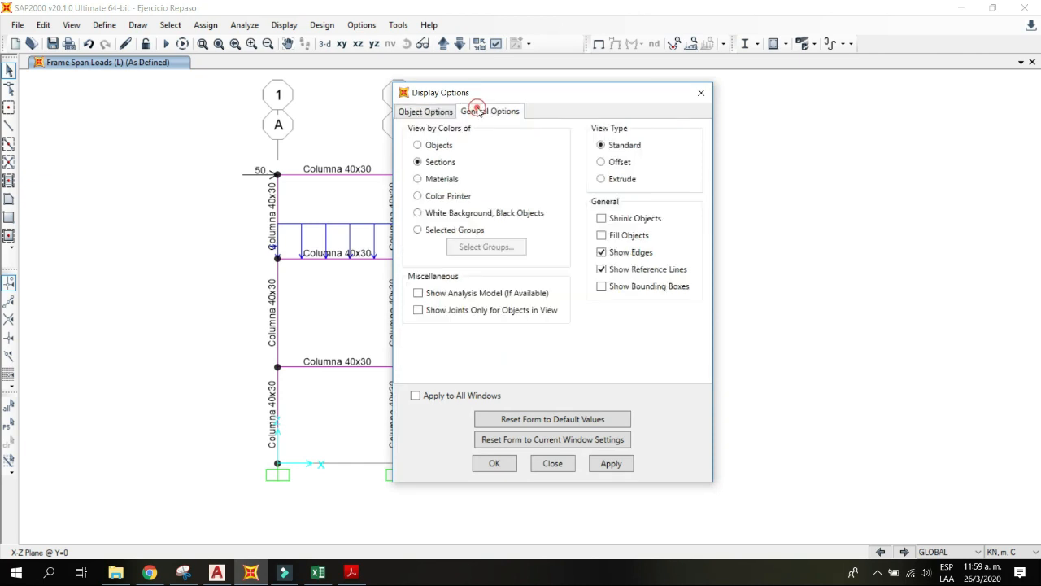
click(612, 182)
click(493, 463)
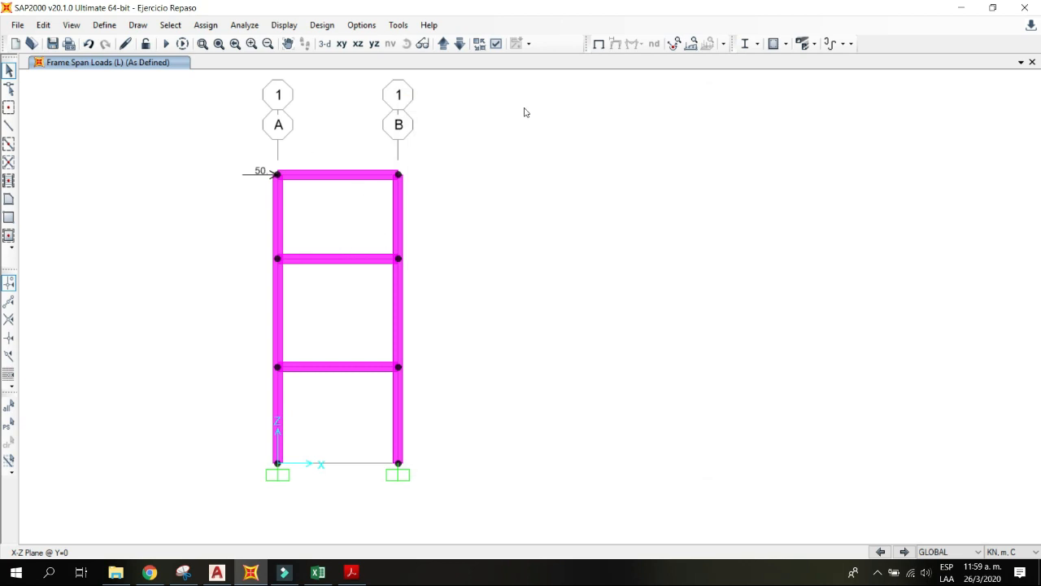
Step: Return the frame display to the Standard view type and apply the display options
click(494, 45)
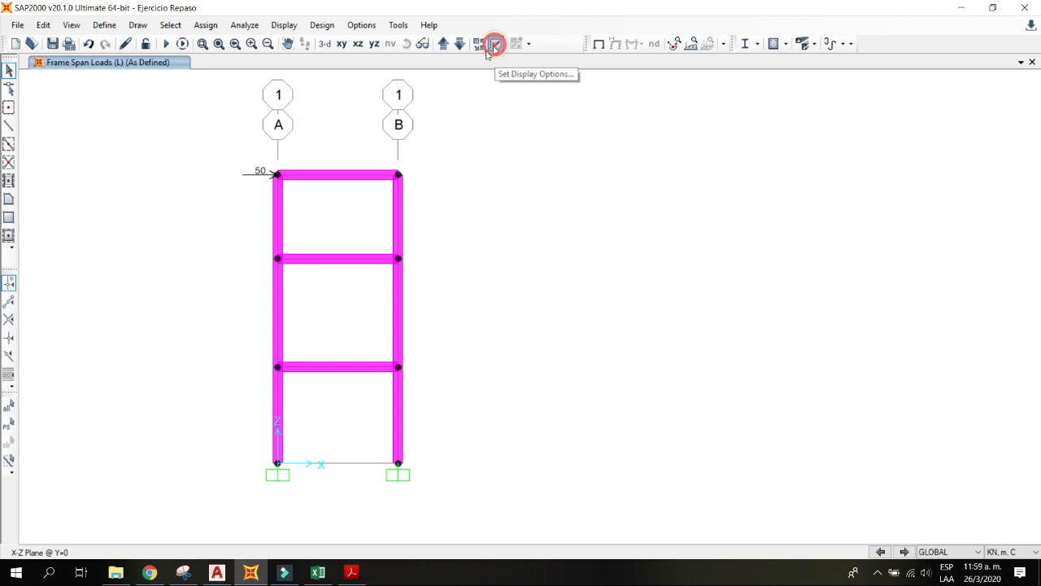
click(488, 112)
click(602, 146)
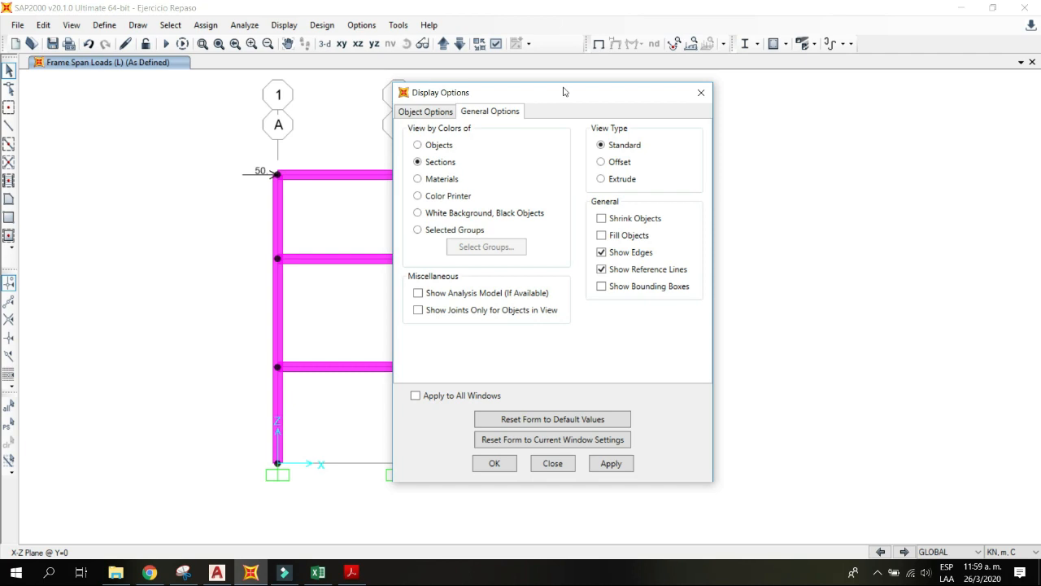
drag(564, 91, 637, 62)
click(565, 425)
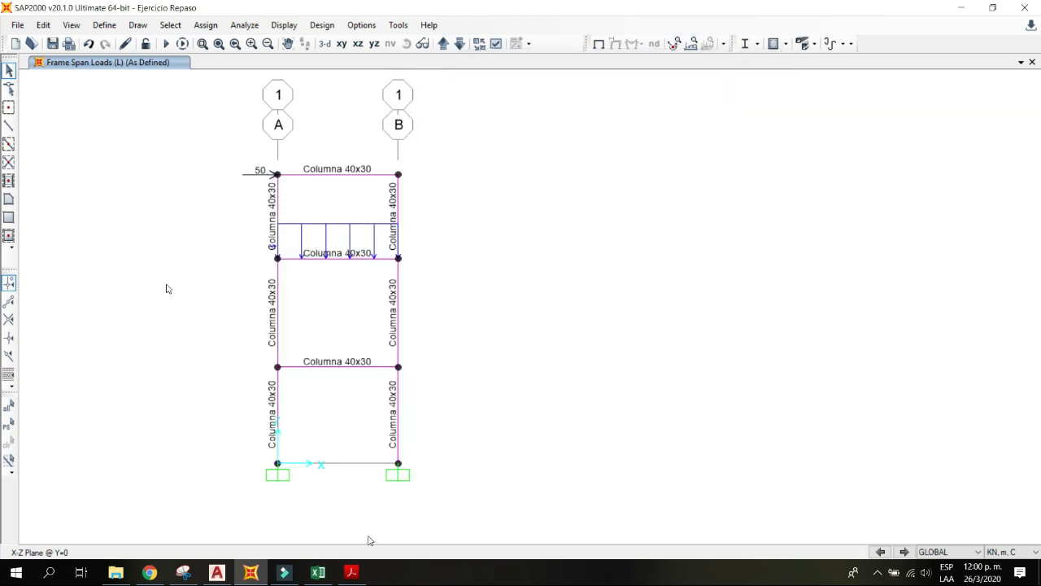
Step: Compare the displayed live loads with the drawing in the Acrobat Reader PDF and return to SAP2000
click(252, 573)
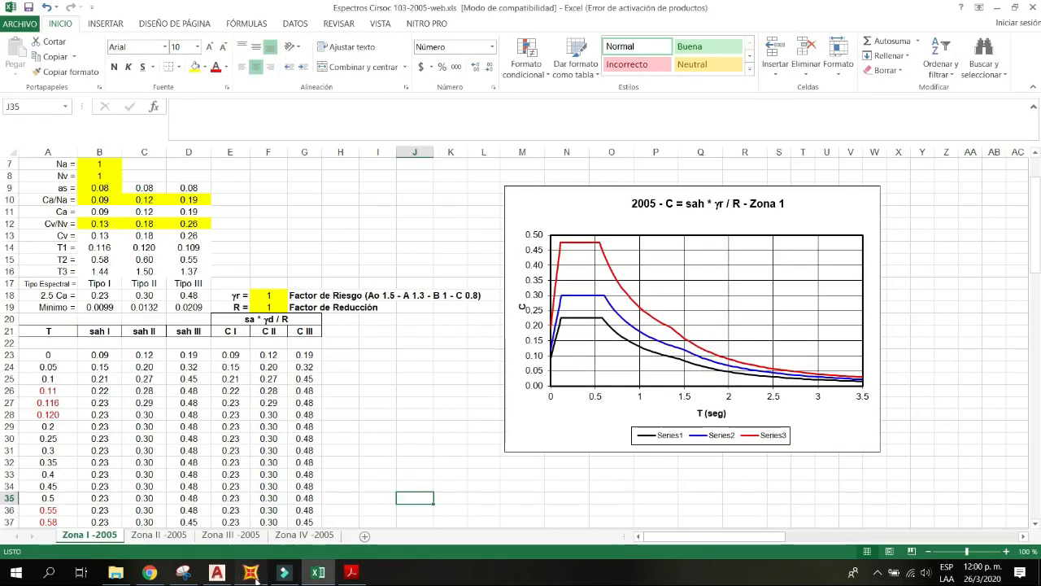
click(252, 573)
click(351, 572)
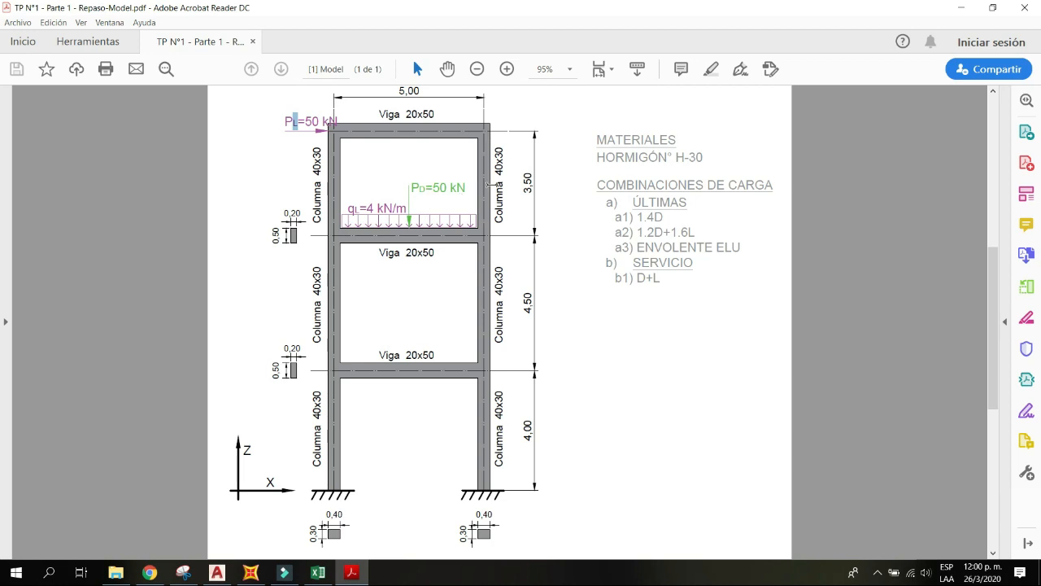
click(961, 7)
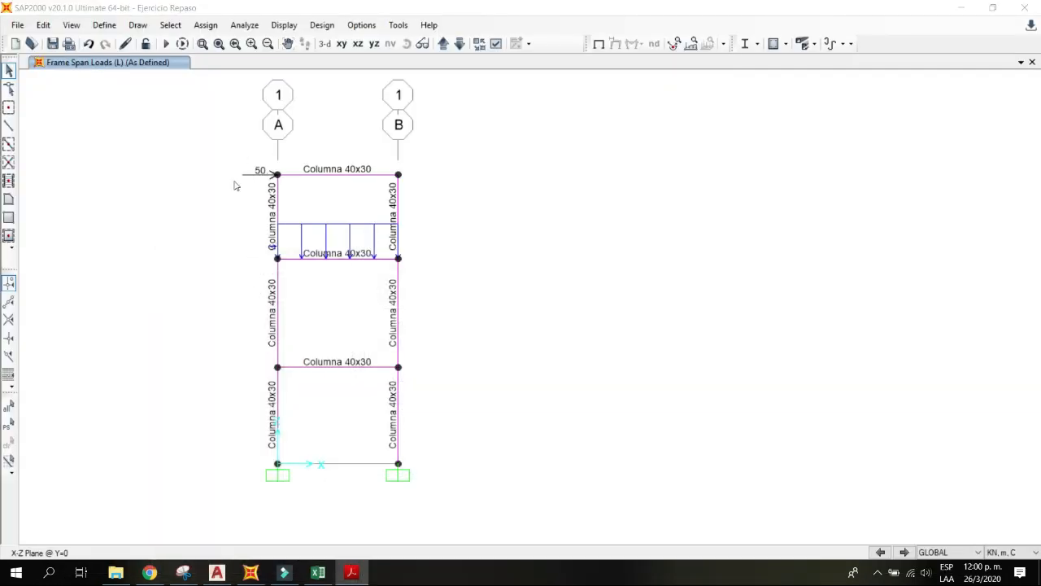
Step: Switch the view to the undeformed shape without loads and clear the selection of the second-level beam
click(333, 258)
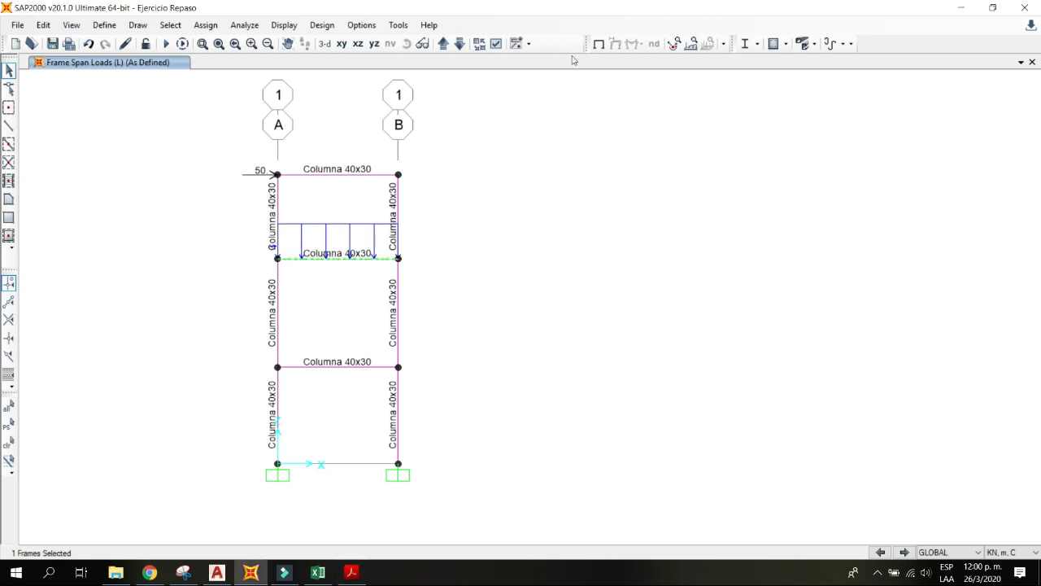
click(598, 43)
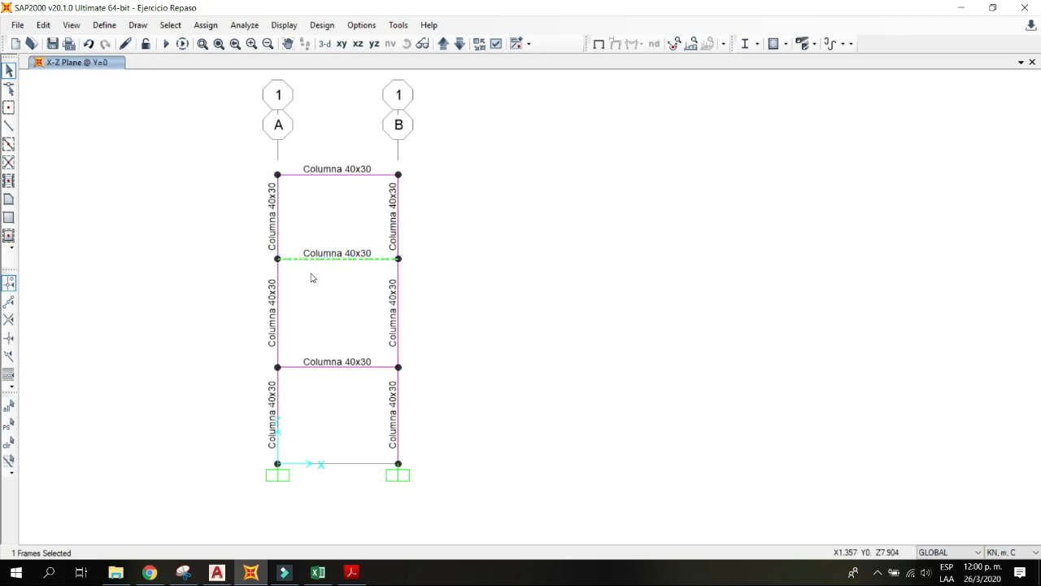
key(Escape)
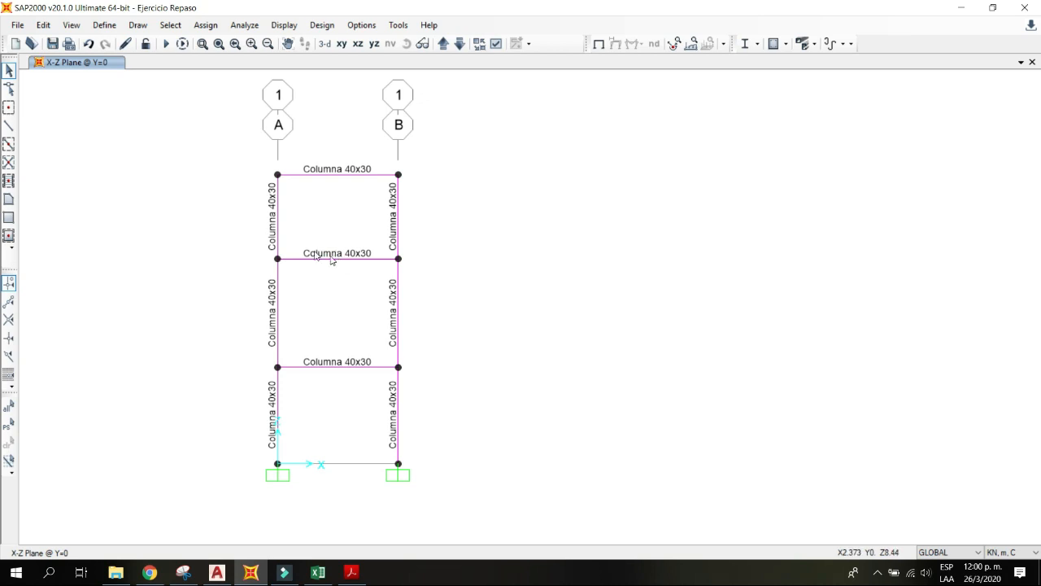
Step: Divide the second-level beam into 2 frames with a last/first length ratio of 1
drag(351, 290, 333, 242)
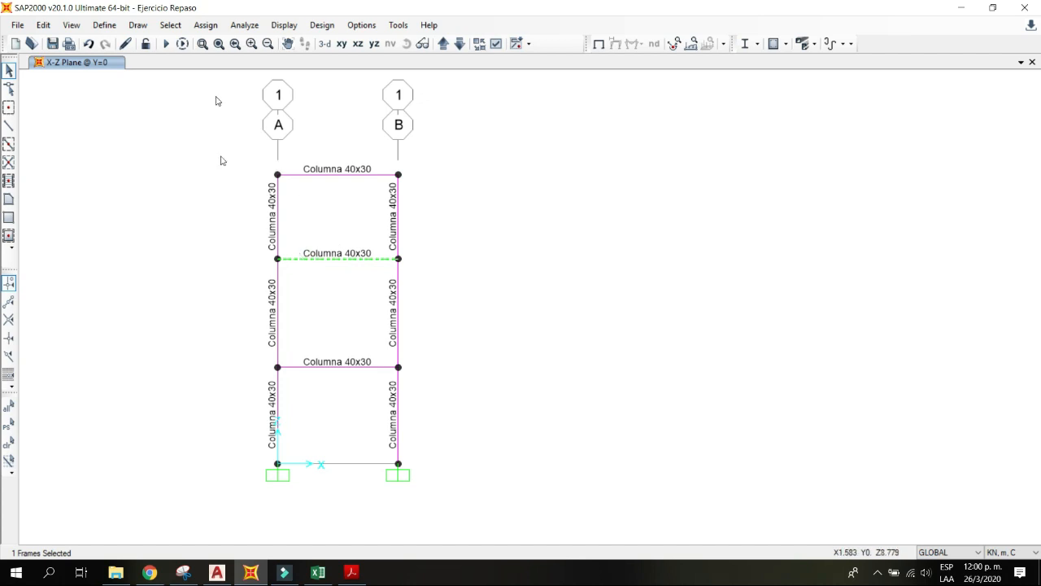
click(43, 25)
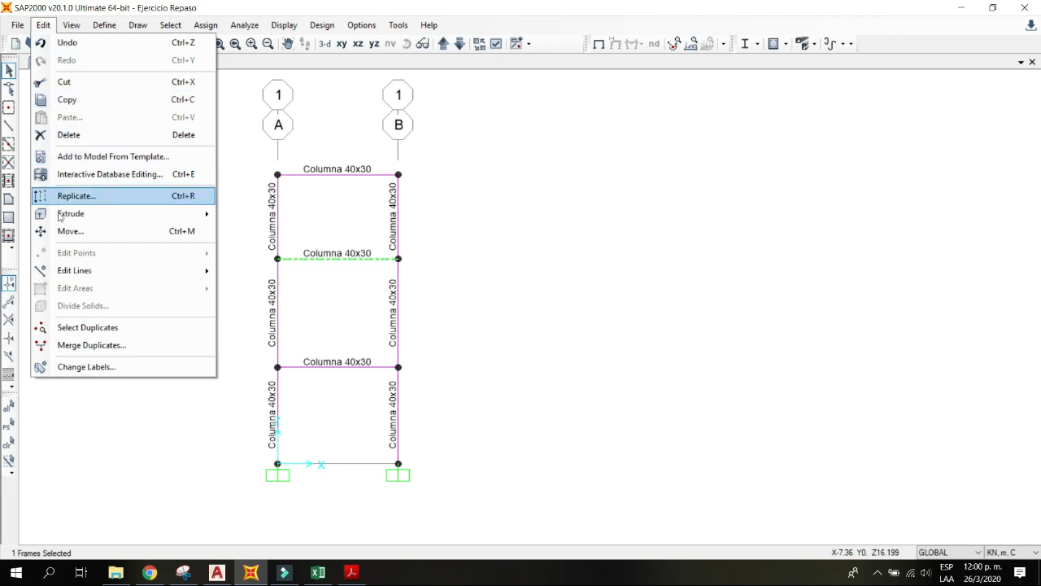
mouse_move(72, 275)
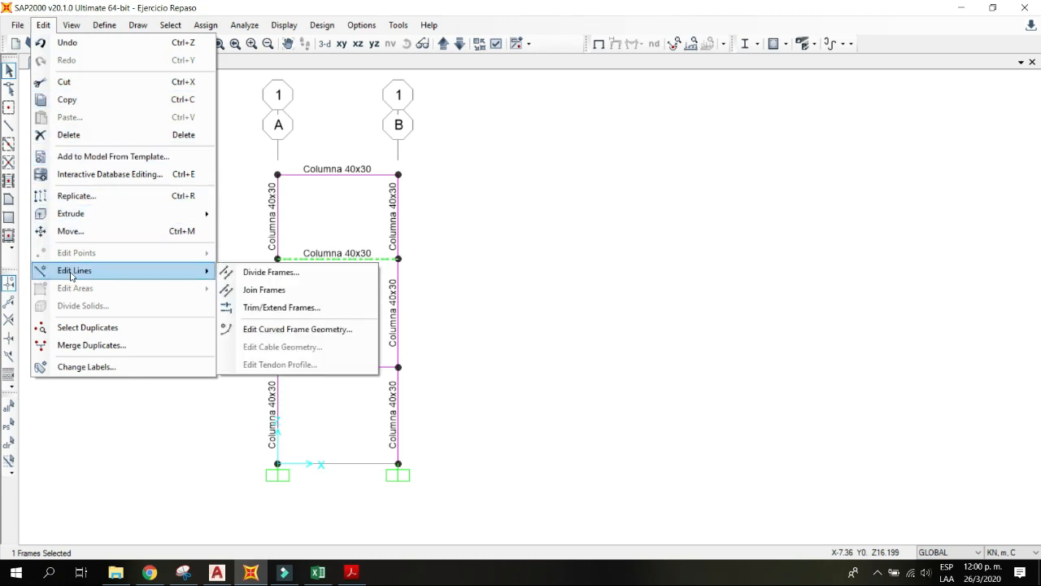
click(253, 275)
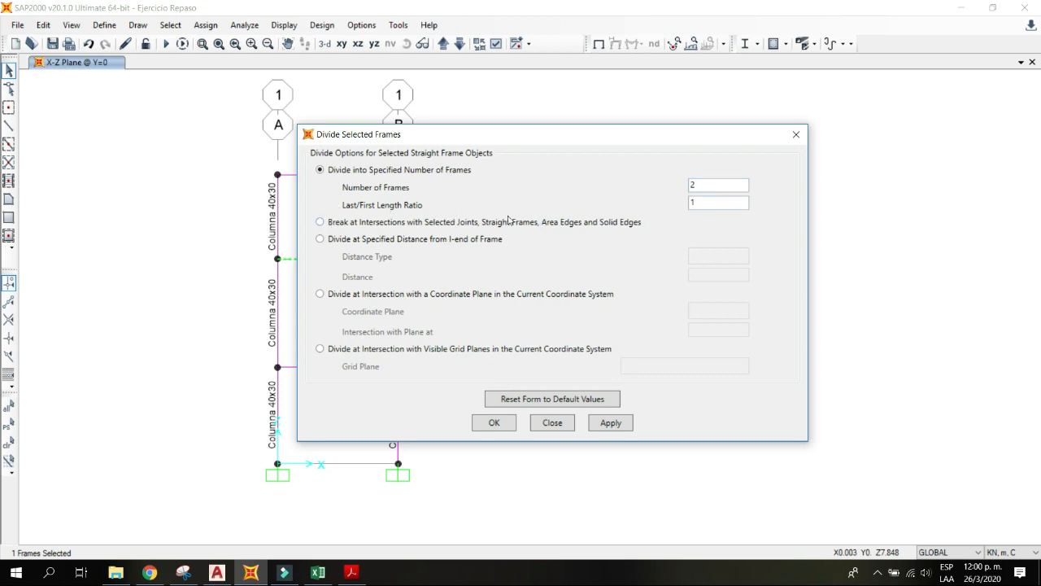
click(708, 197)
drag(595, 137, 718, 115)
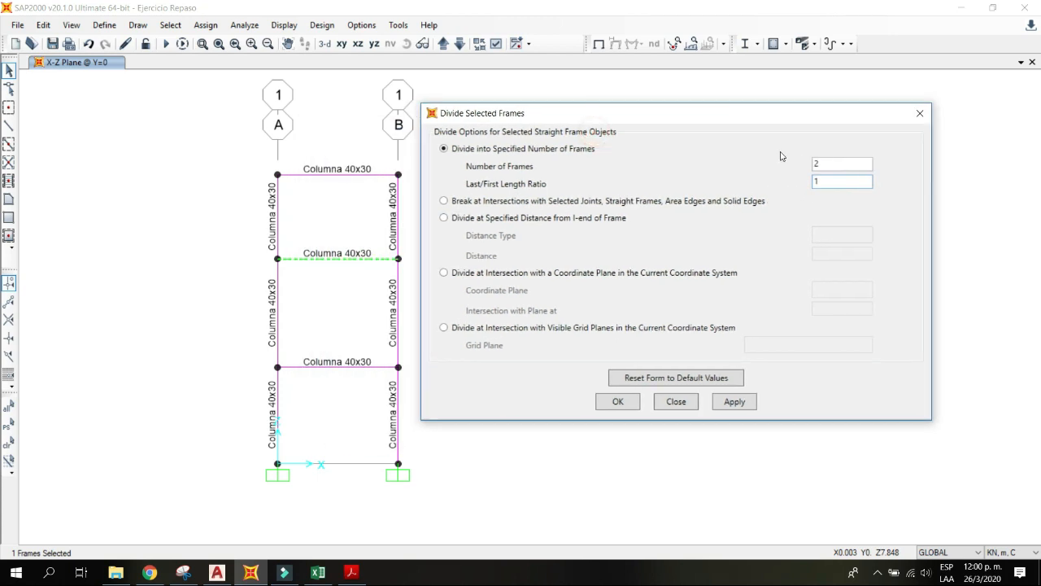
click(612, 401)
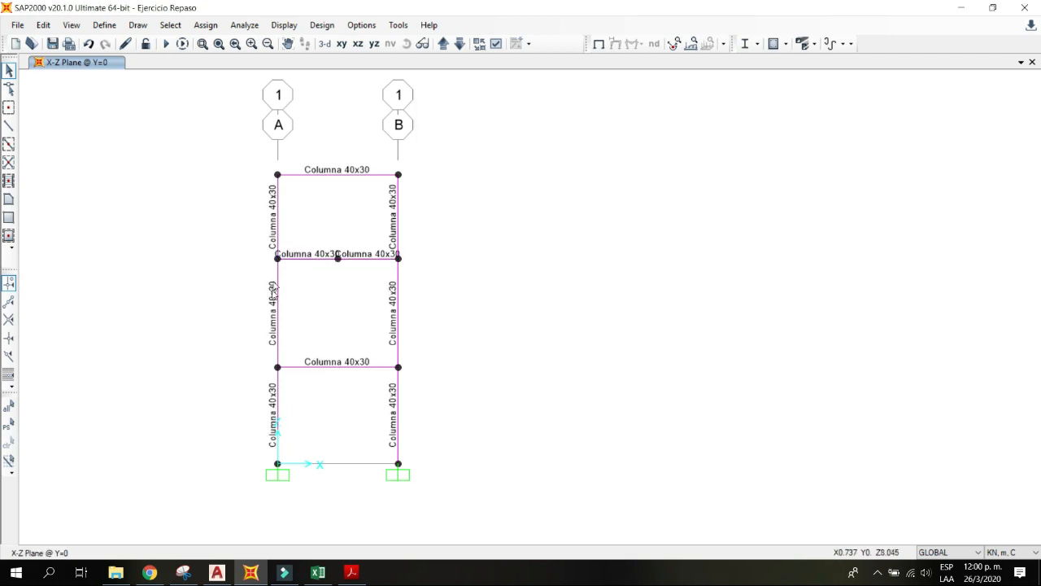
Step: Check the division of the second-level beam by selecting each of its halves
scroll(291, 273, up, 2)
click(325, 239)
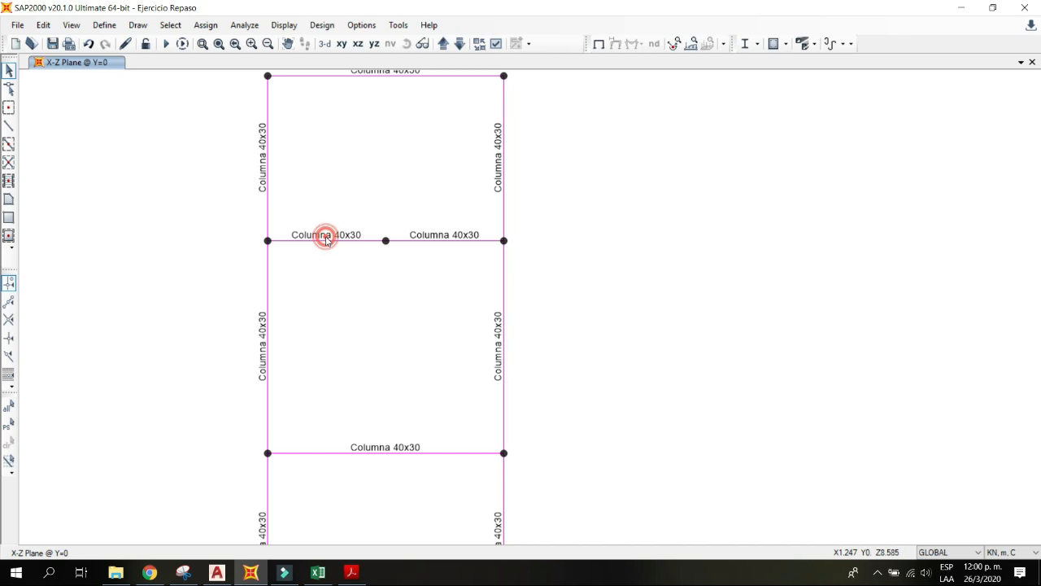
click(321, 241)
click(408, 240)
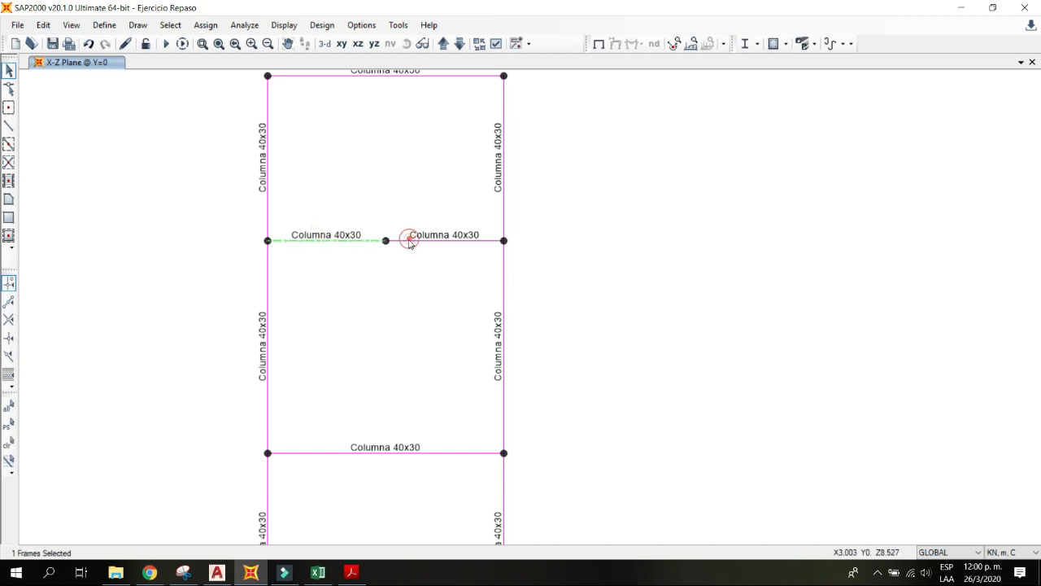
Step: Set up a joint force on the divided beam's midpoint joint with load pattern D and a Global X force of 0
drag(371, 217, 428, 252)
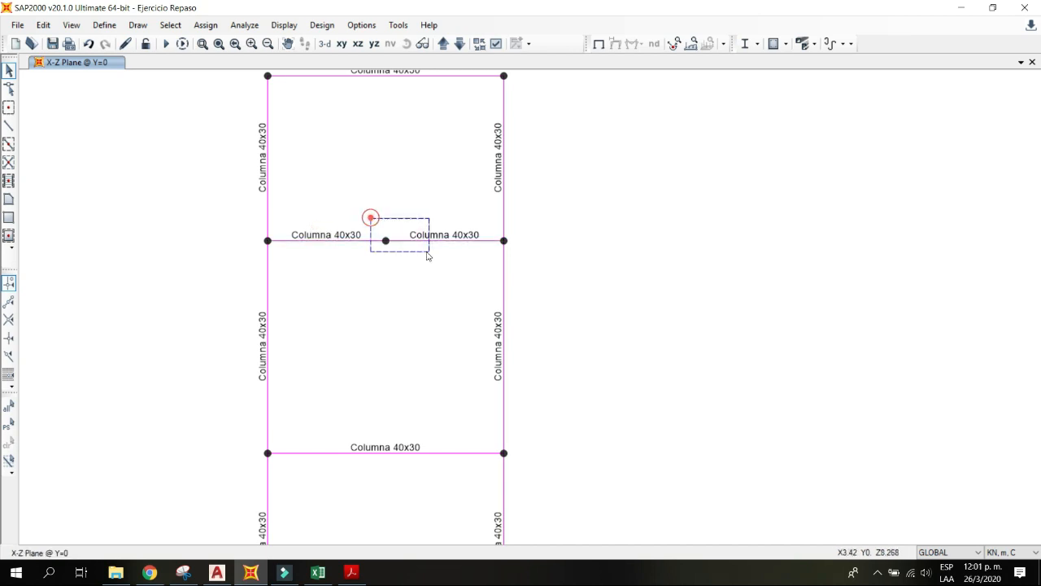
middle_drag(356, 204, 353, 236)
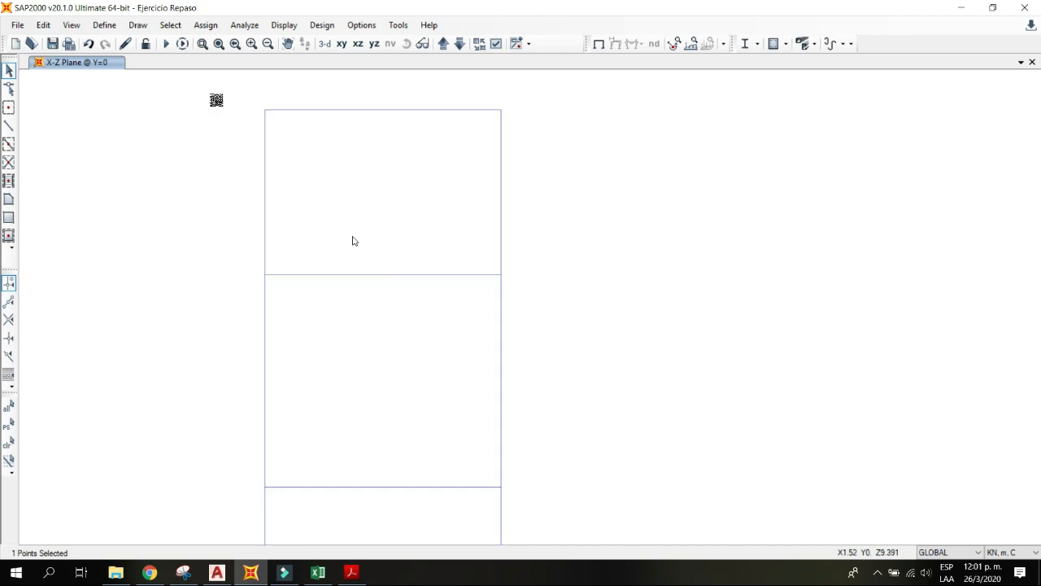
click(206, 24)
click(284, 172)
click(425, 171)
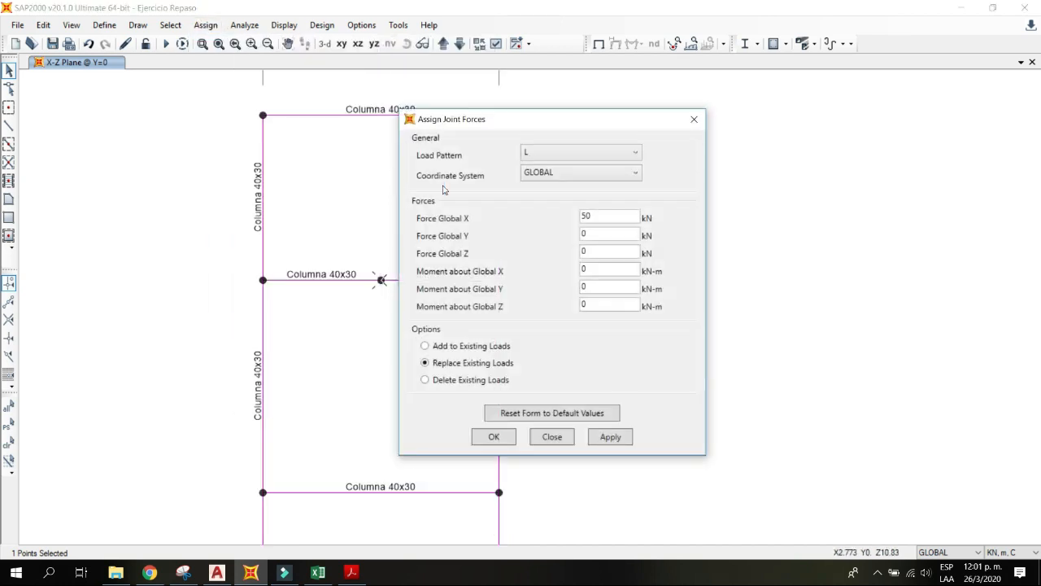
click(351, 572)
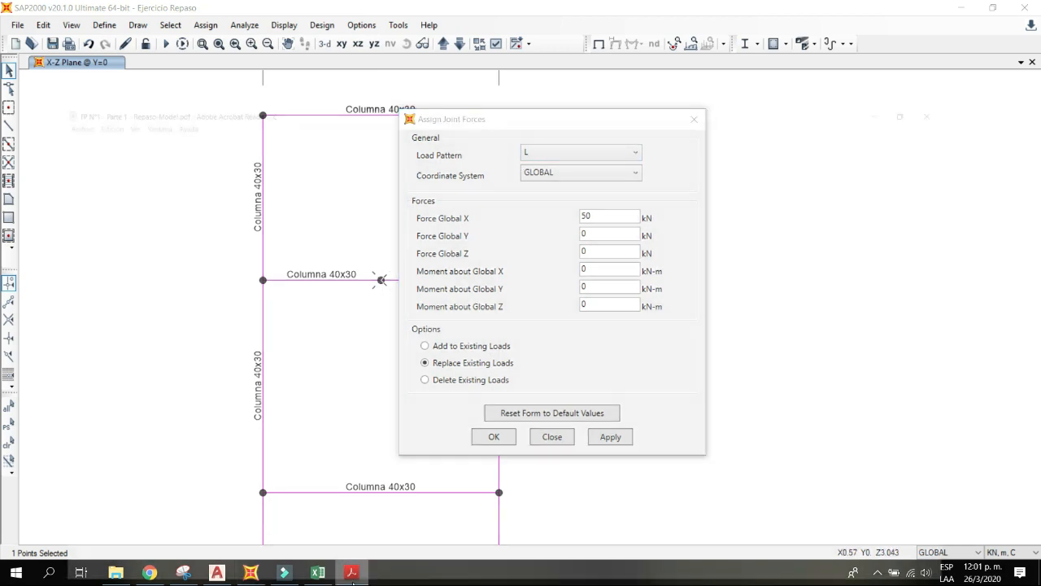
click(961, 8)
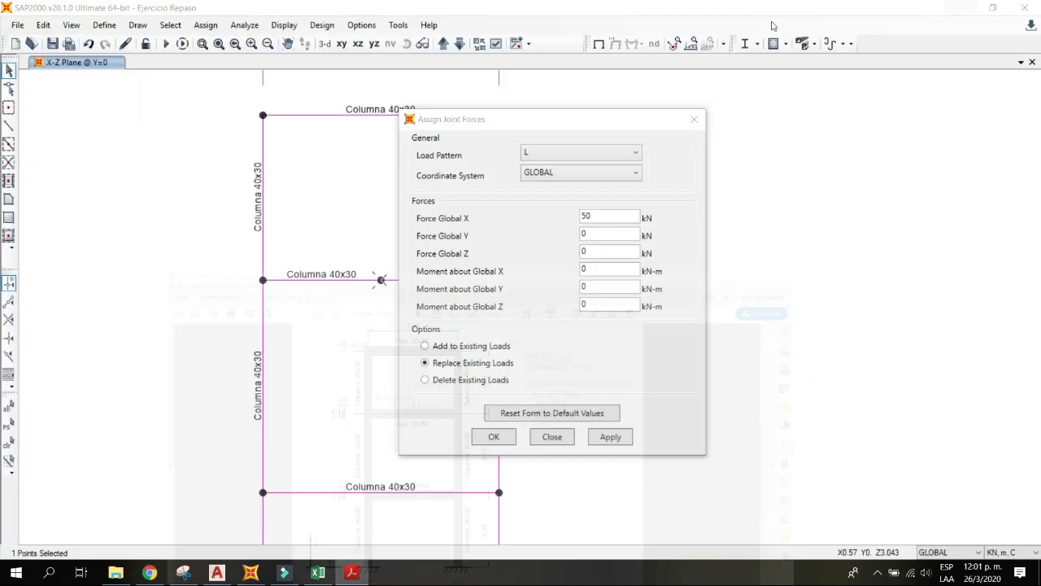
click(564, 152)
click(555, 167)
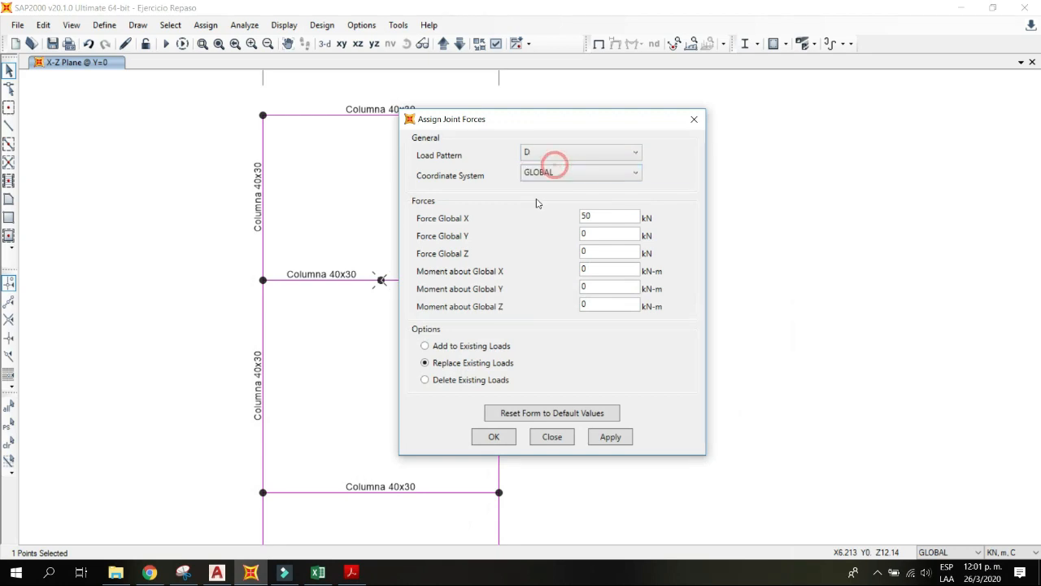
drag(602, 216, 572, 218)
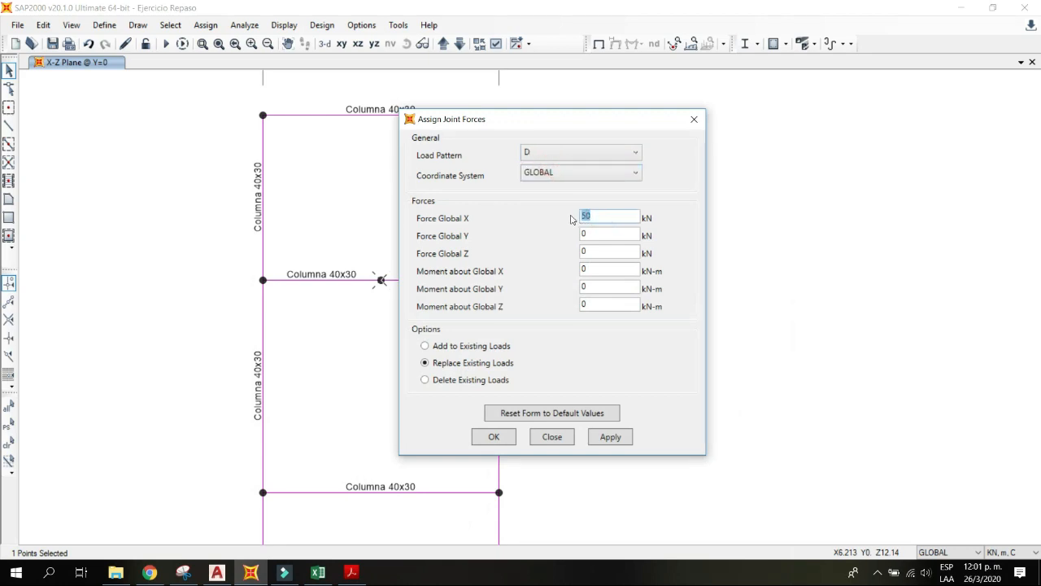
text(0)
Step: Check the load in the PDF drawing and assign a Global Z force of -50 kN to the midpoint joint
double_click(597, 250)
click(344, 574)
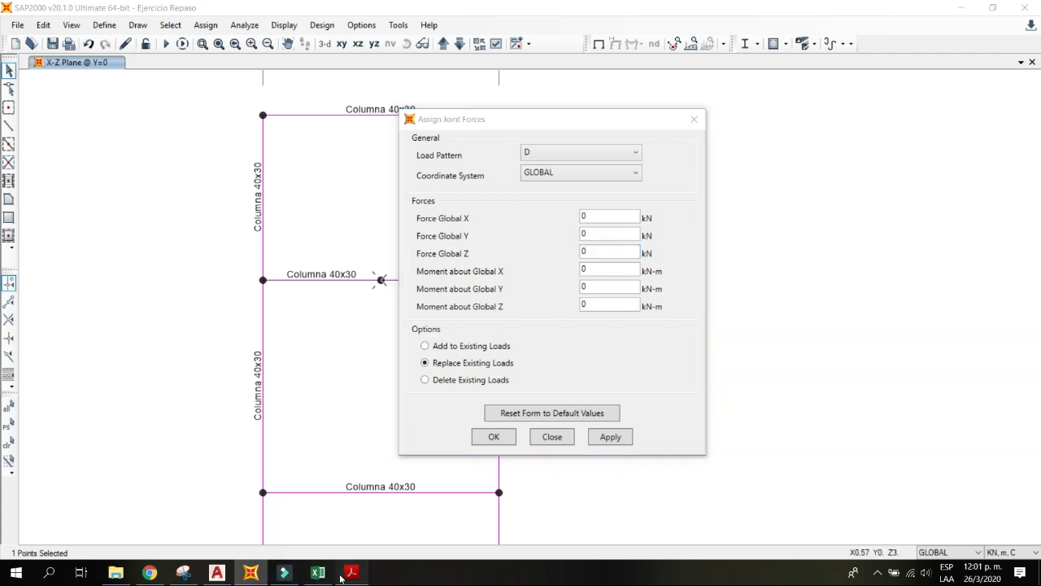
click(351, 576)
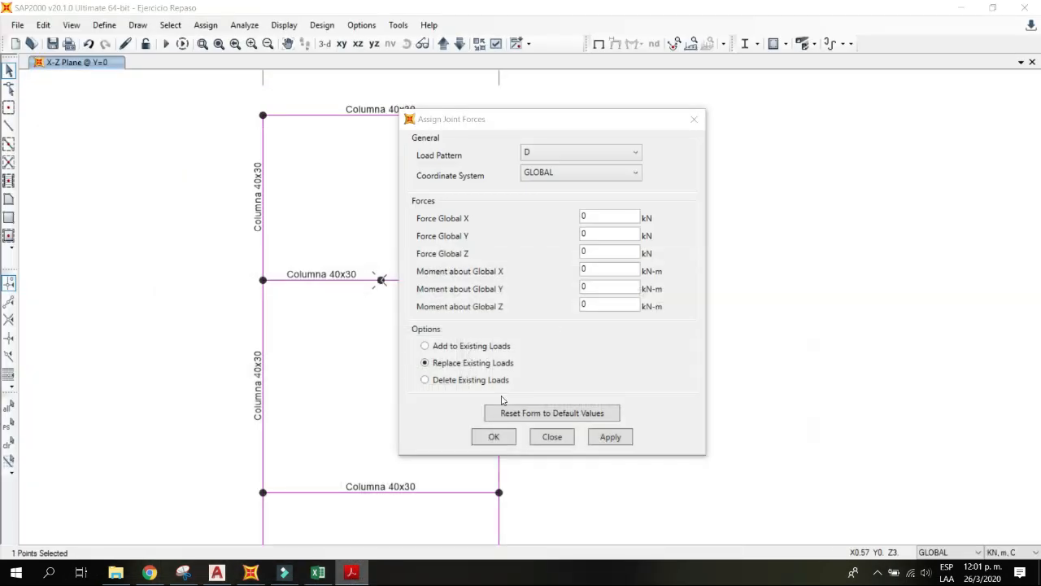
double_click(599, 253)
text(-)
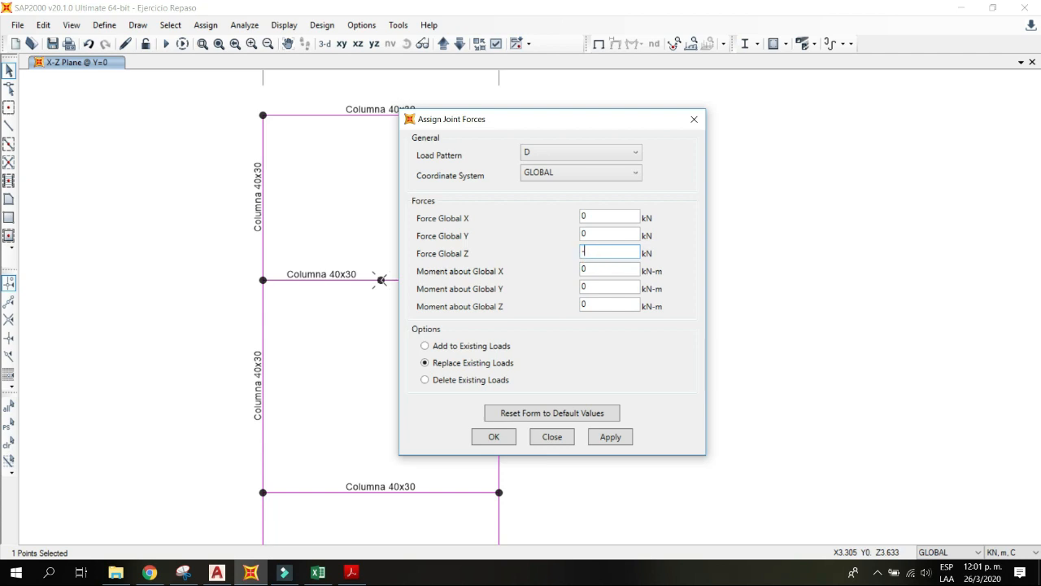
click(494, 437)
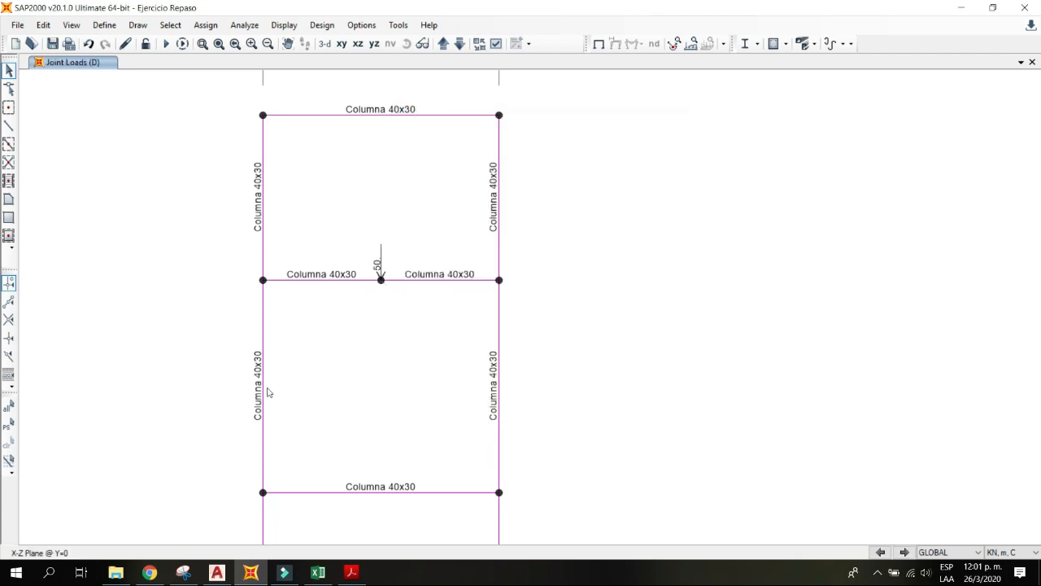
Step: Inspect the point load at the divided beam's midpoint and undo its assignment
middle_drag(171, 391, 169, 415)
middle_drag(502, 375, 511, 338)
middle_drag(366, 347, 399, 314)
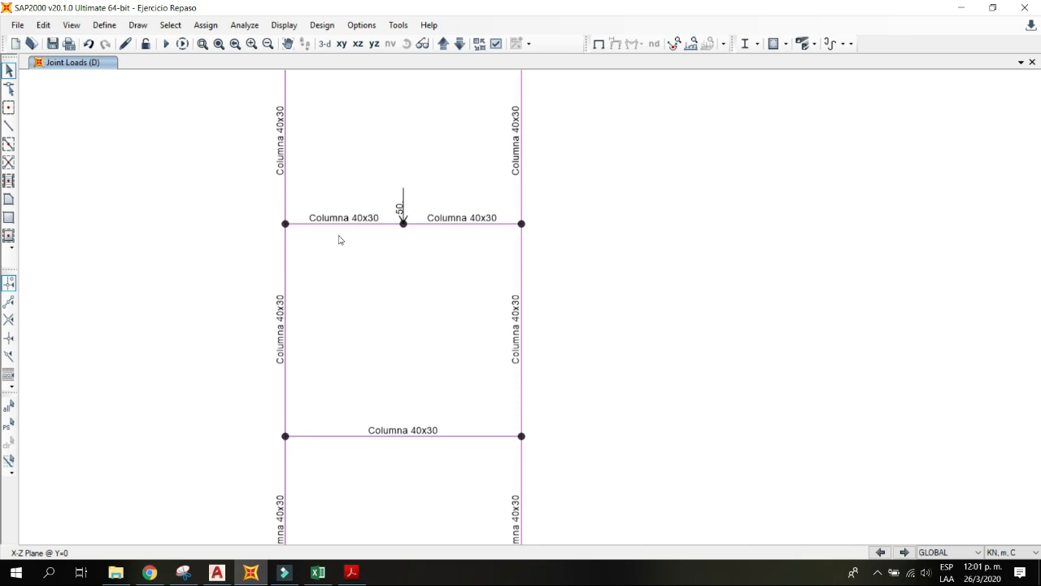
key(ctrl+z)
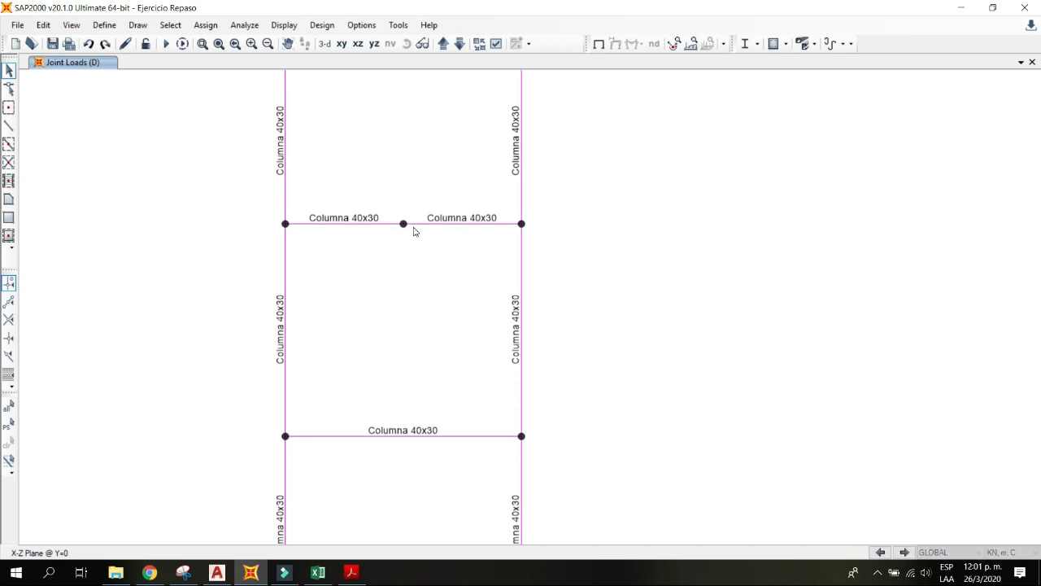
Step: Undo the division of the second-level beam at its midspan joint
key(ctrl+z)
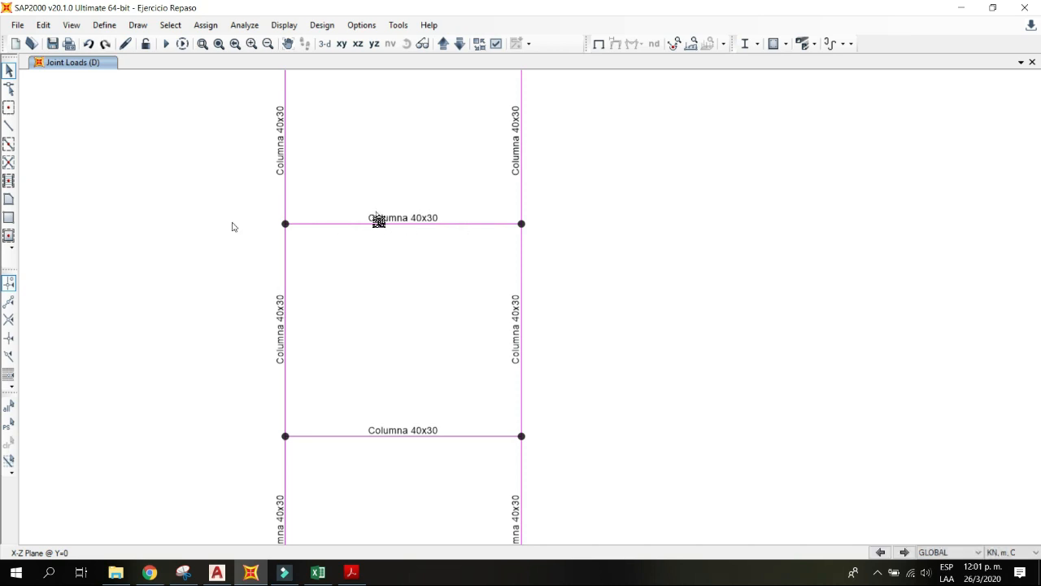
middle_drag(232, 222, 230, 226)
mouse_move(221, 200)
mouse_down()
mouse_move(262, 237)
mouse_move(247, 228)
mouse_up()
scroll(293, 269, down, 2)
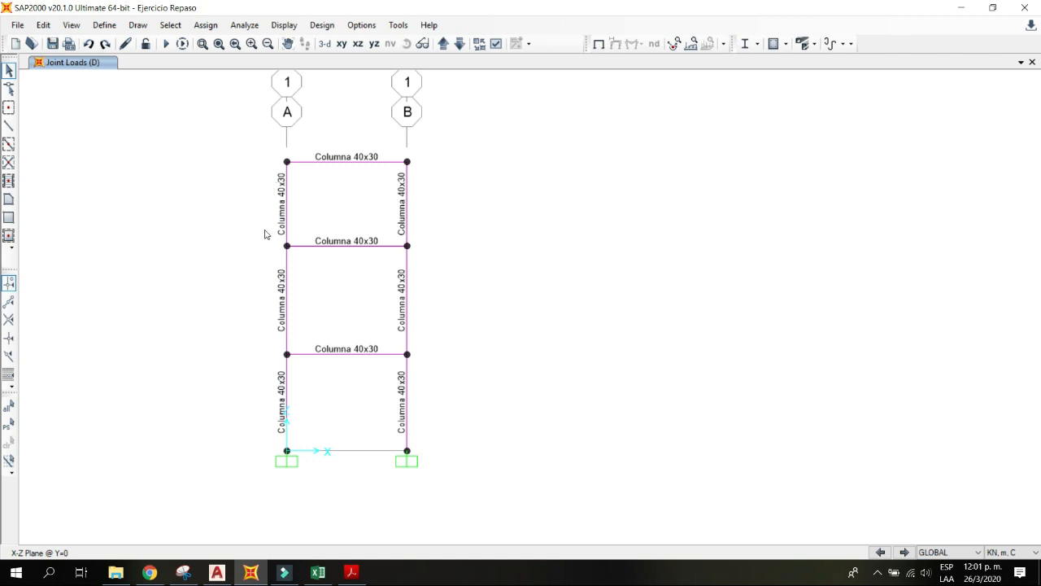
middle_drag(297, 225, 282, 227)
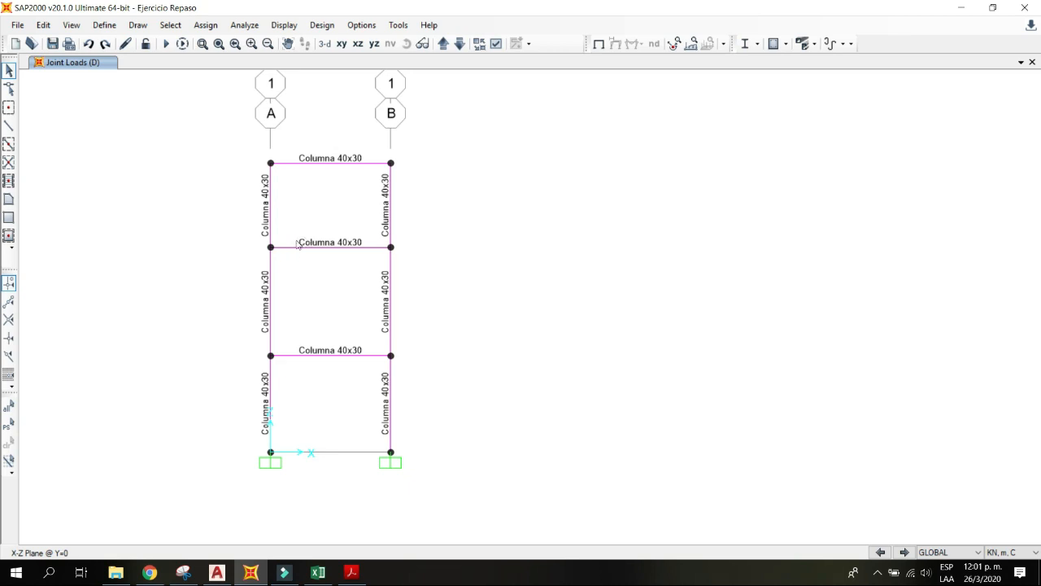
Step: Replicate the second-level joint on grid line A linearly with dx 1 m, making one copy
drag(226, 228, 287, 266)
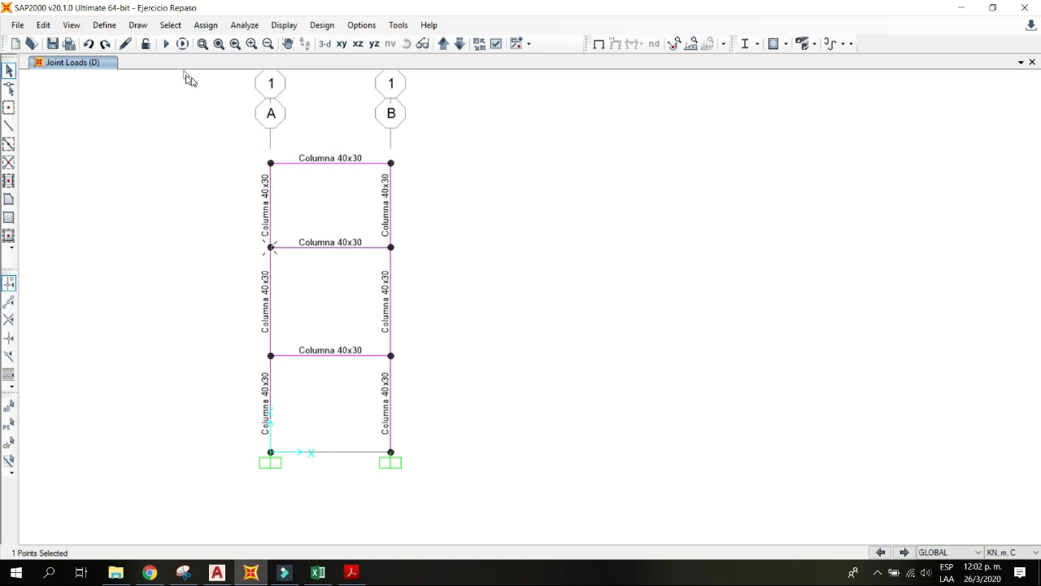
key(ctrl+r)
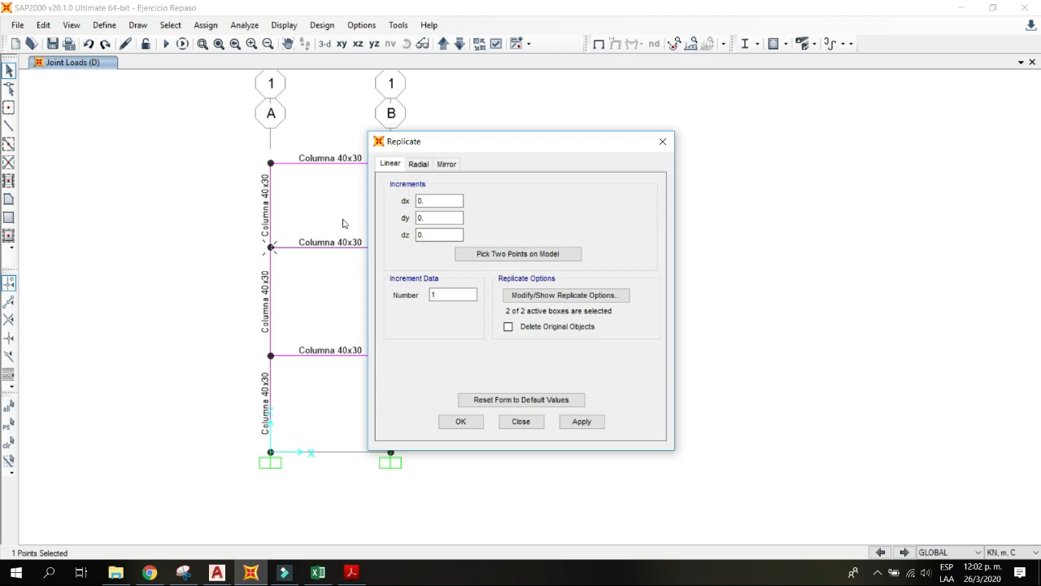
drag(435, 144, 615, 136)
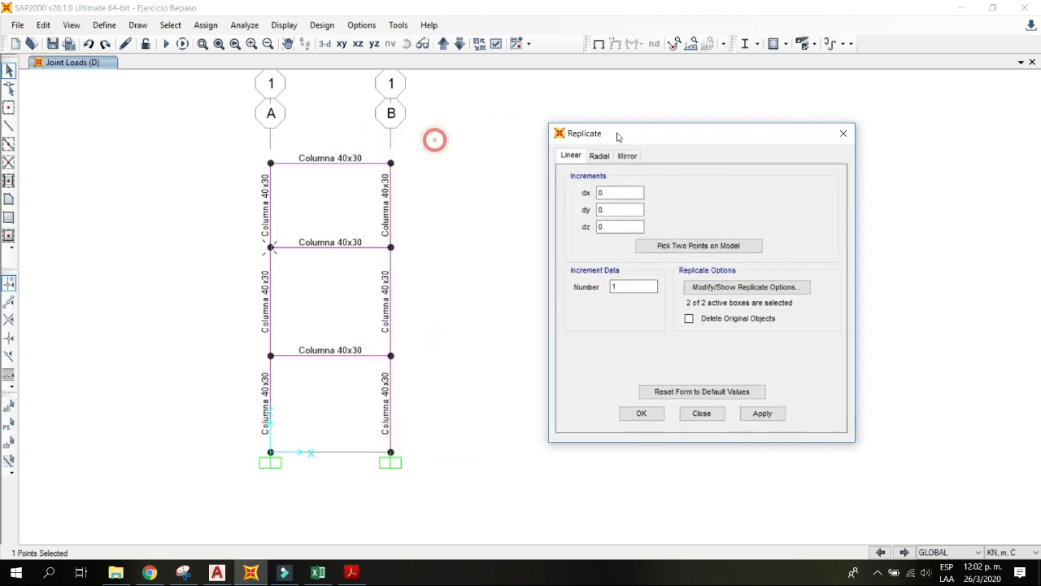
double_click(608, 193)
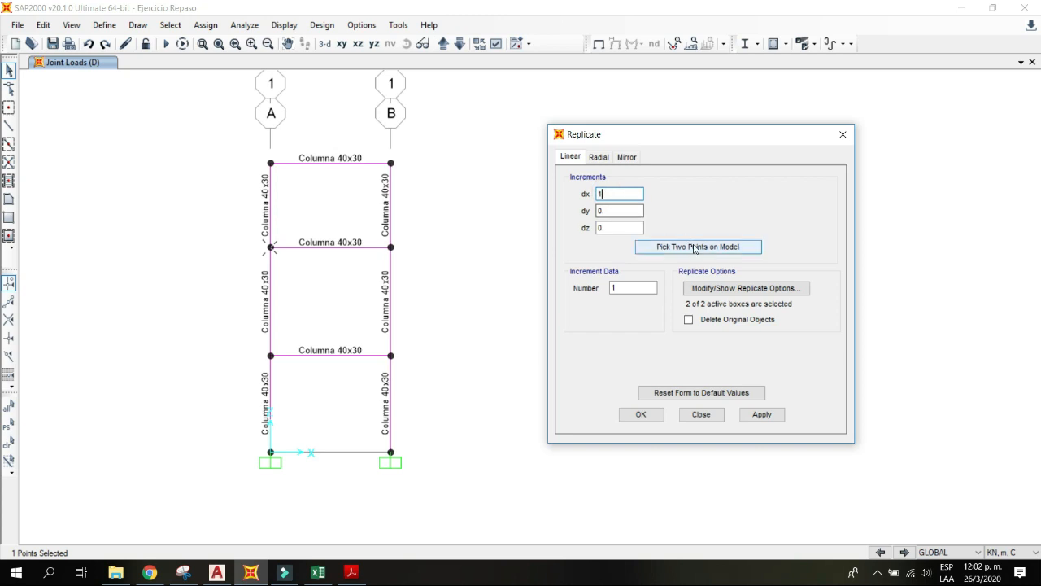
click(641, 415)
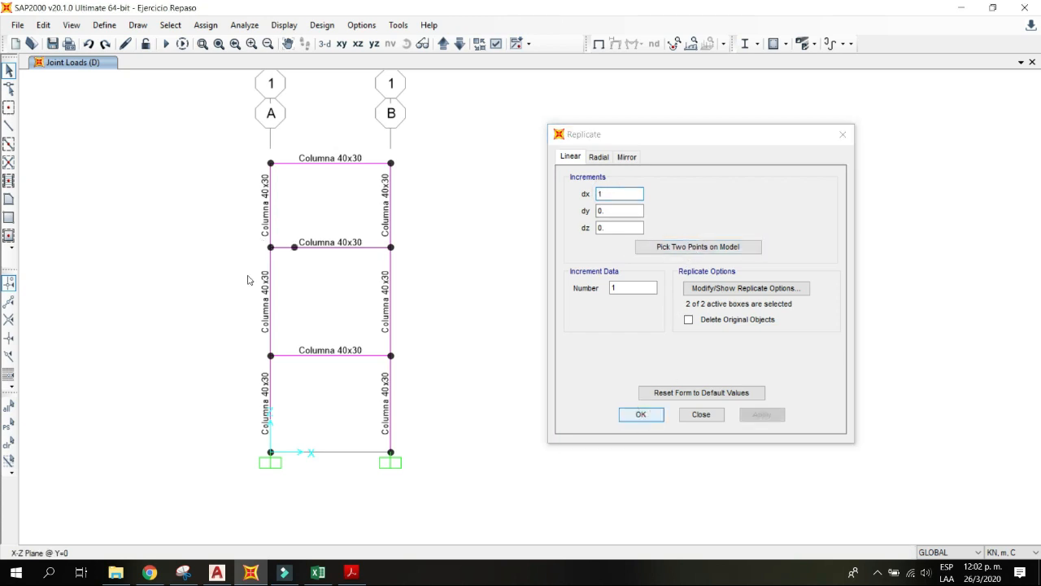
Step: Assign a joint force of -50 kN in global Z, load pattern D, to the new joint on the second-level beam
drag(321, 267, 271, 196)
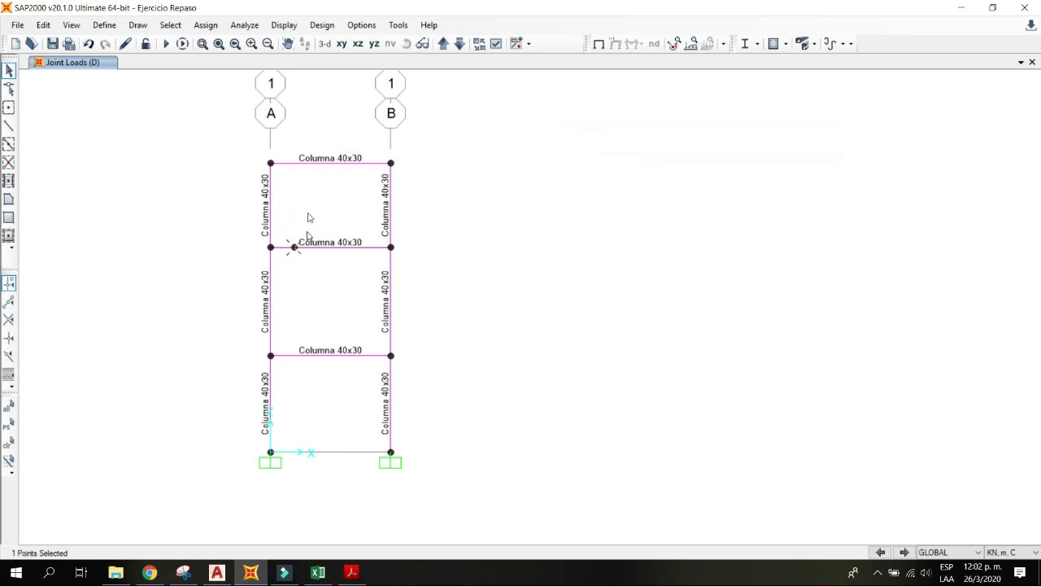
click(206, 25)
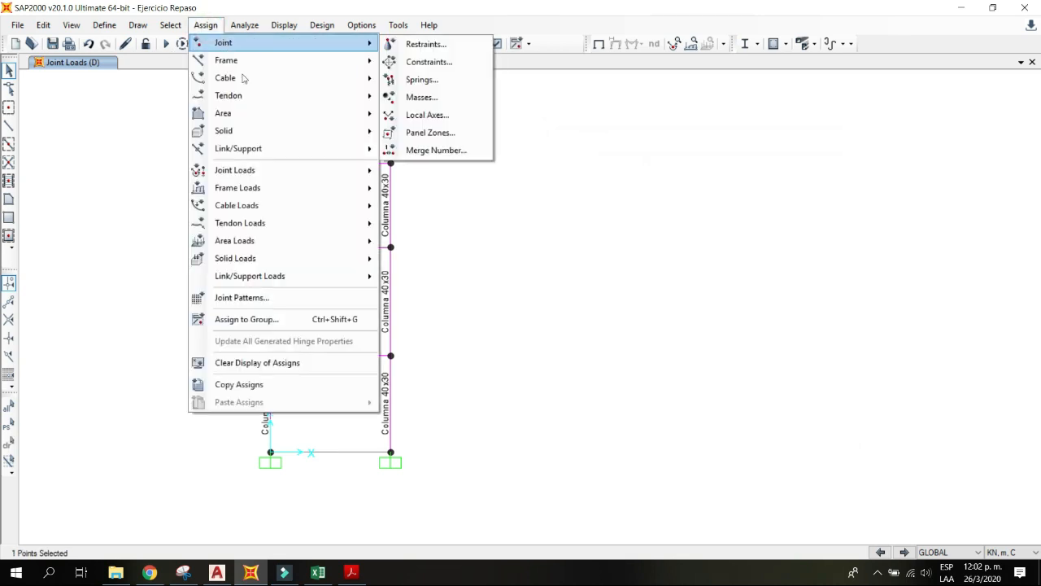
mouse_move(325, 170)
click(415, 171)
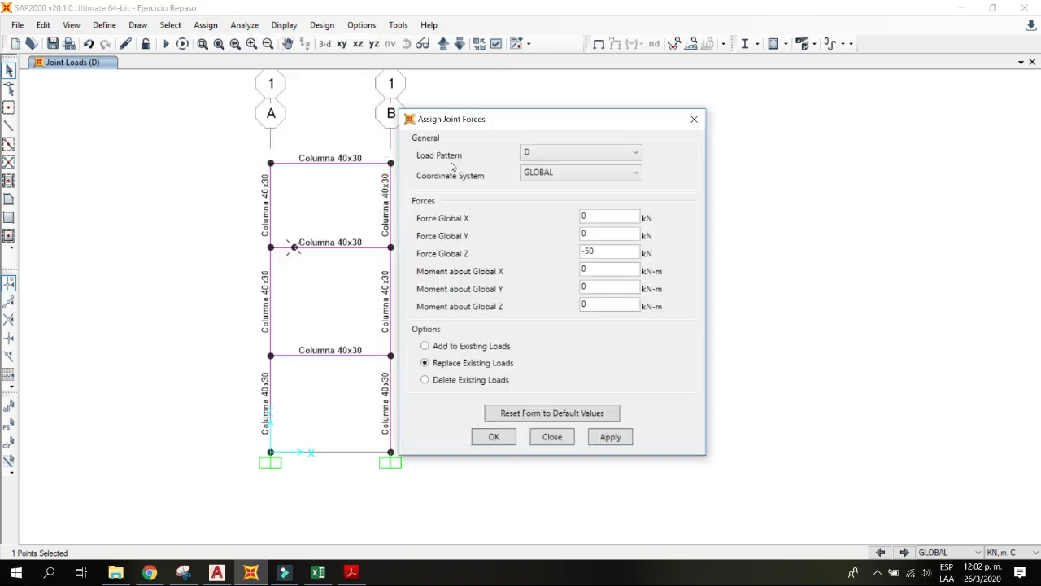
click(494, 437)
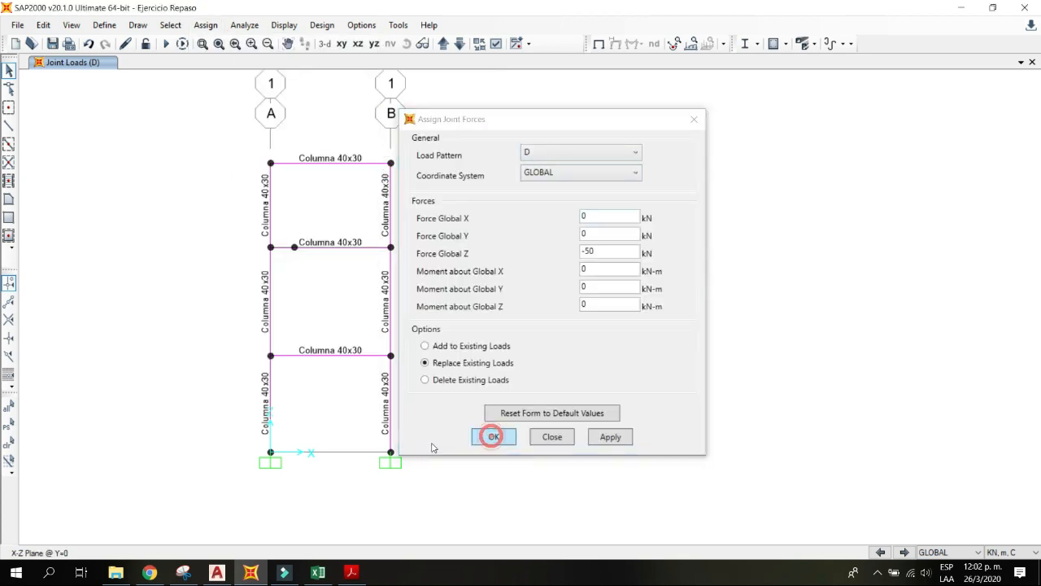
click(280, 196)
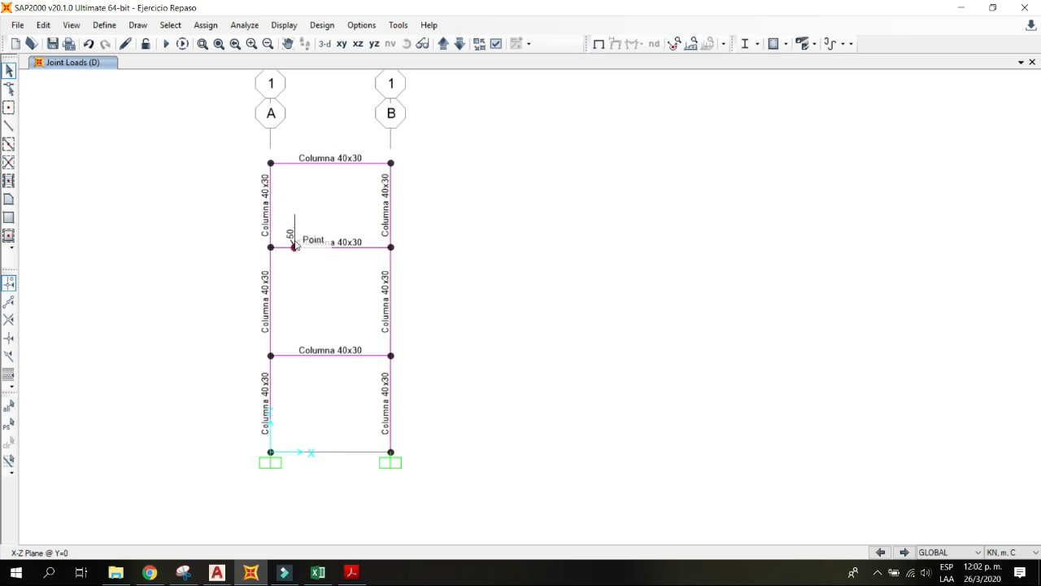
click(285, 188)
Step: Move the loaded joint on the second-level beam by 1 m in X
drag(315, 275, 305, 277)
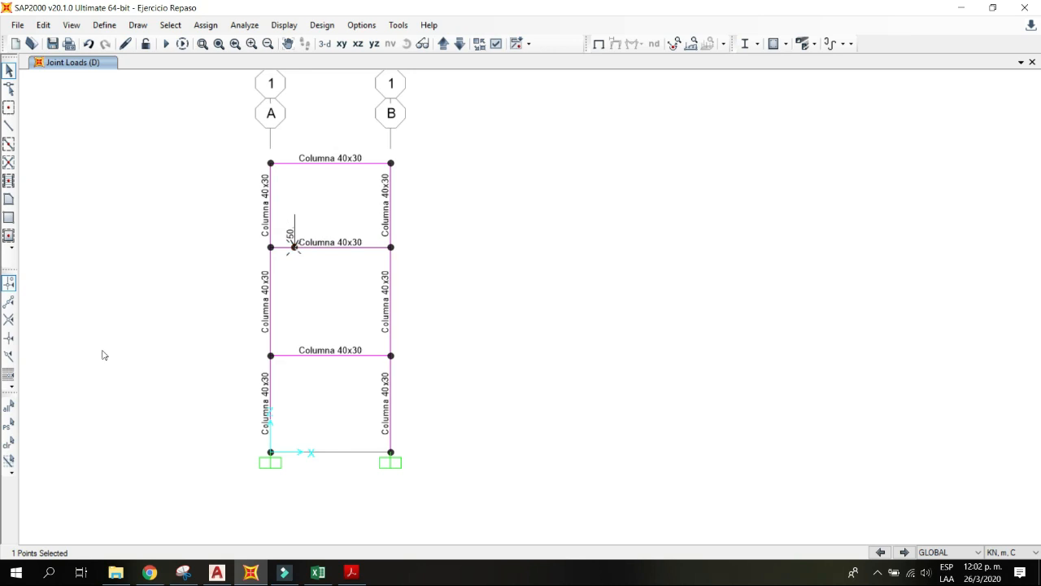
key(ctrl+m)
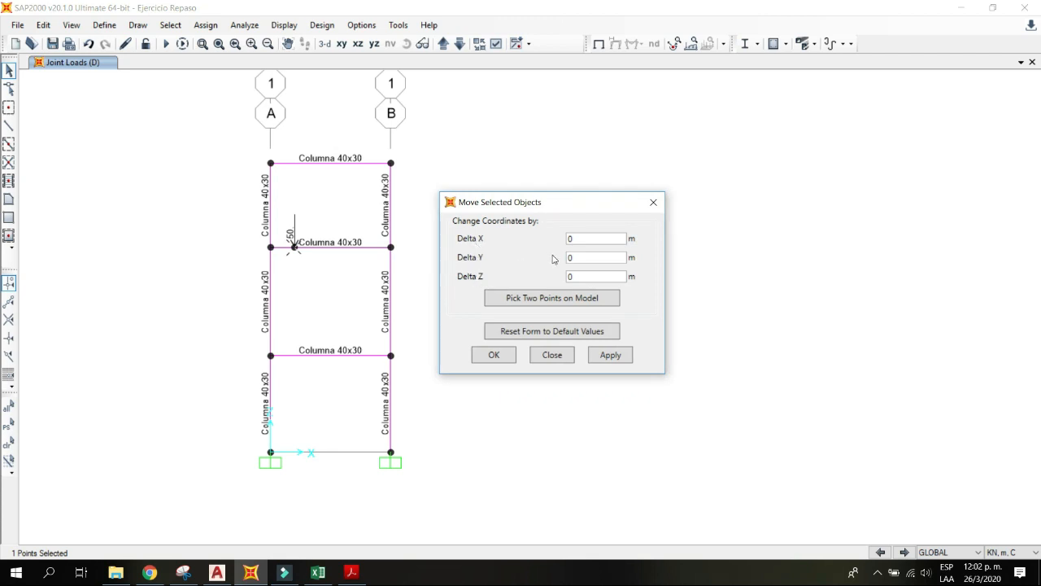
double_click(590, 238)
text(1)
click(491, 357)
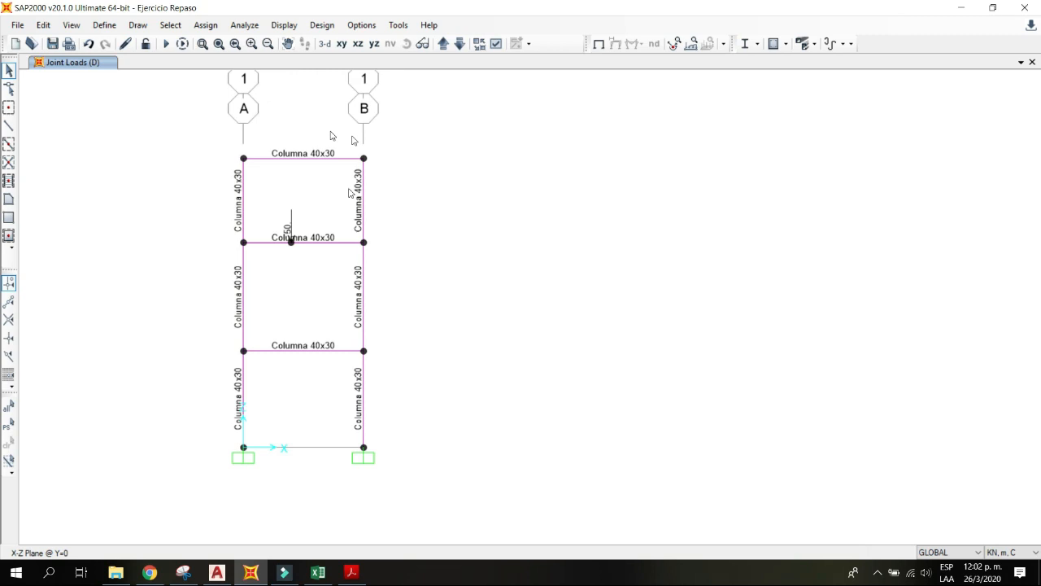
Step: Try moving the columns and joints on grid line B by 1 m in X, and undo the move
click(269, 161)
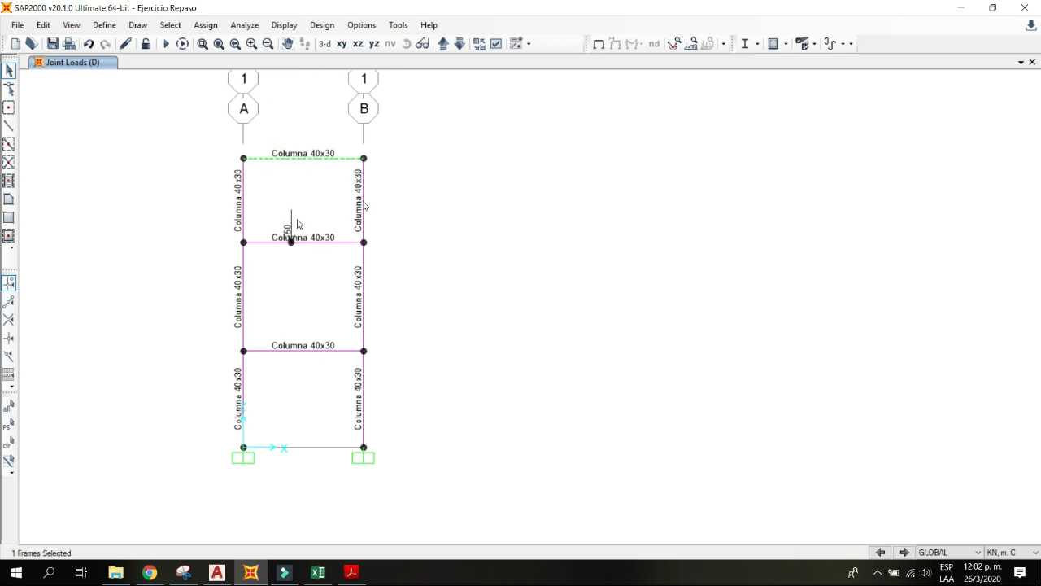
key(Escape)
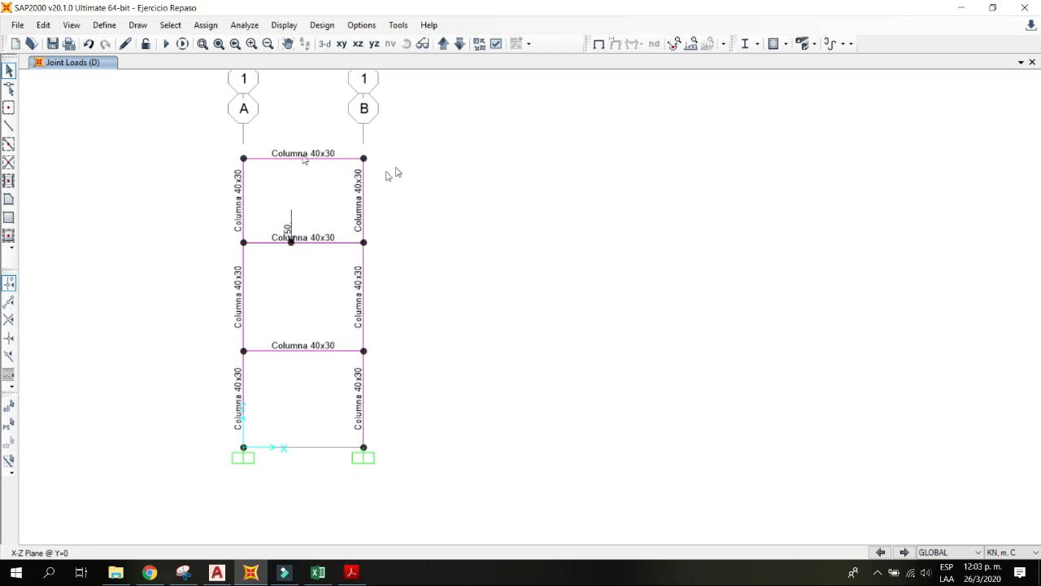
drag(345, 129, 397, 477)
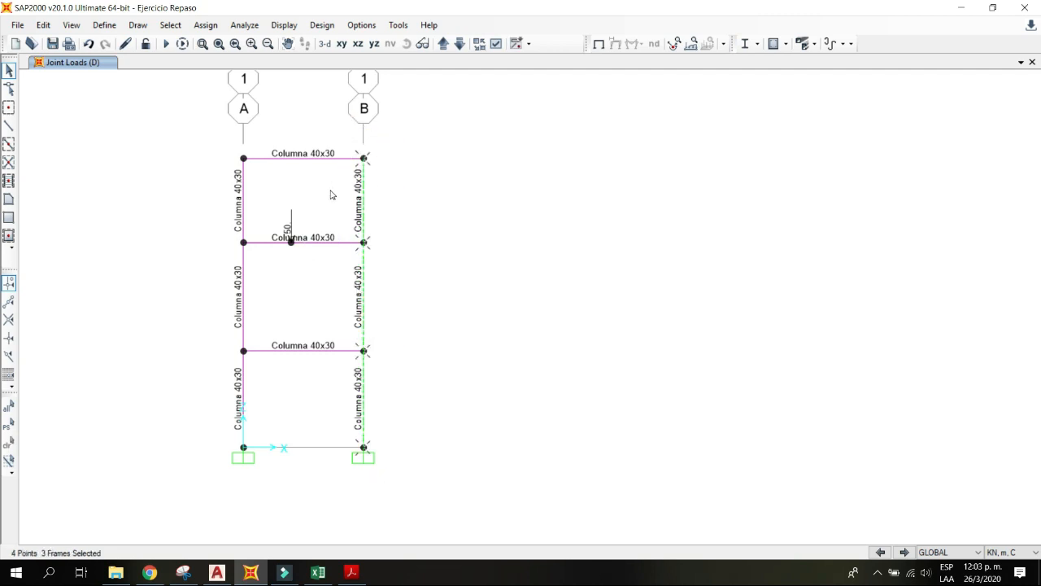
key(ctrl+m)
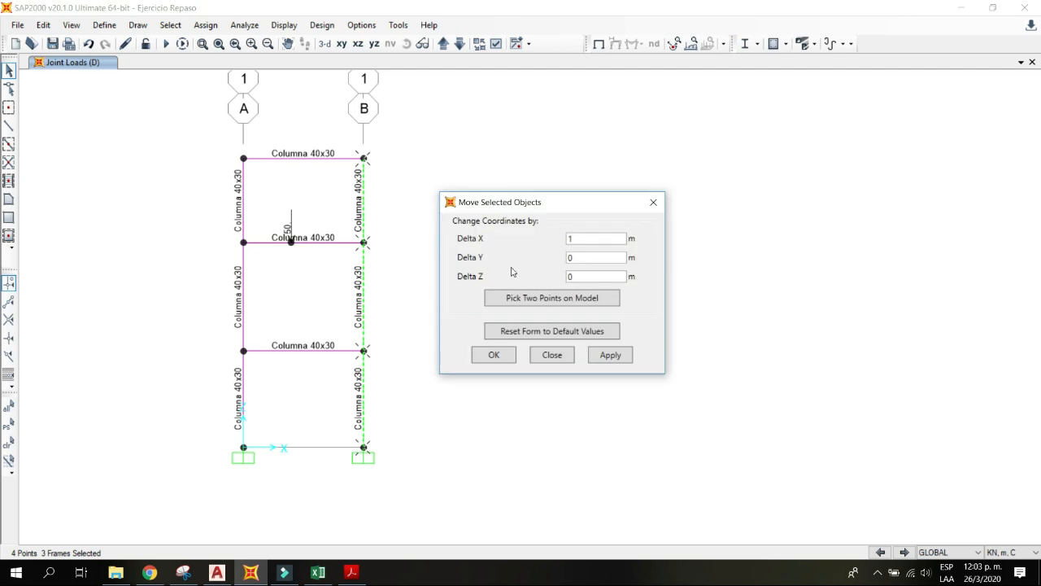
click(597, 237)
click(495, 356)
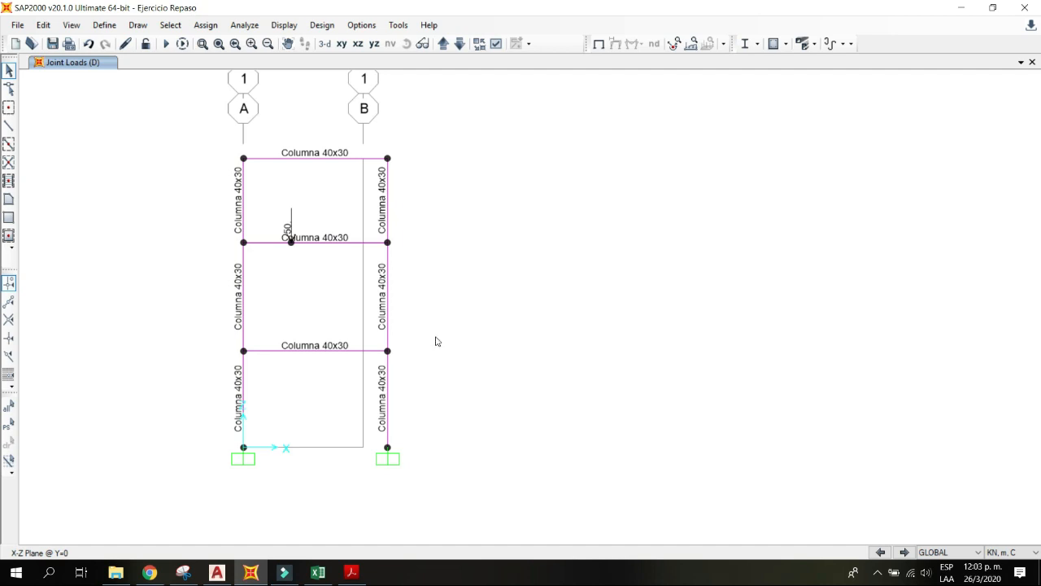
key(ctrl+z)
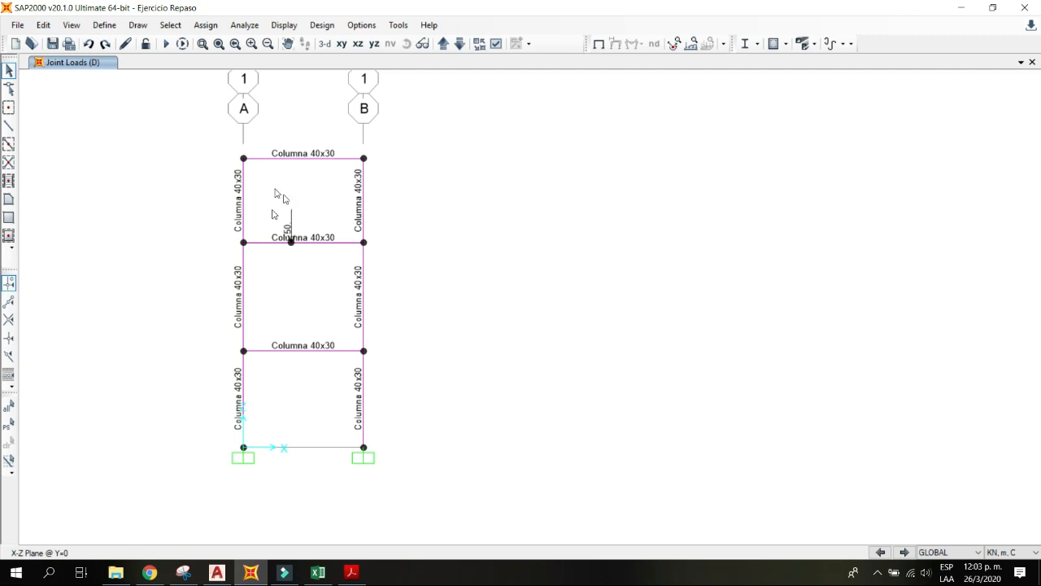
Step: Delete the loaded joint from the second-level beam
drag(269, 193, 325, 277)
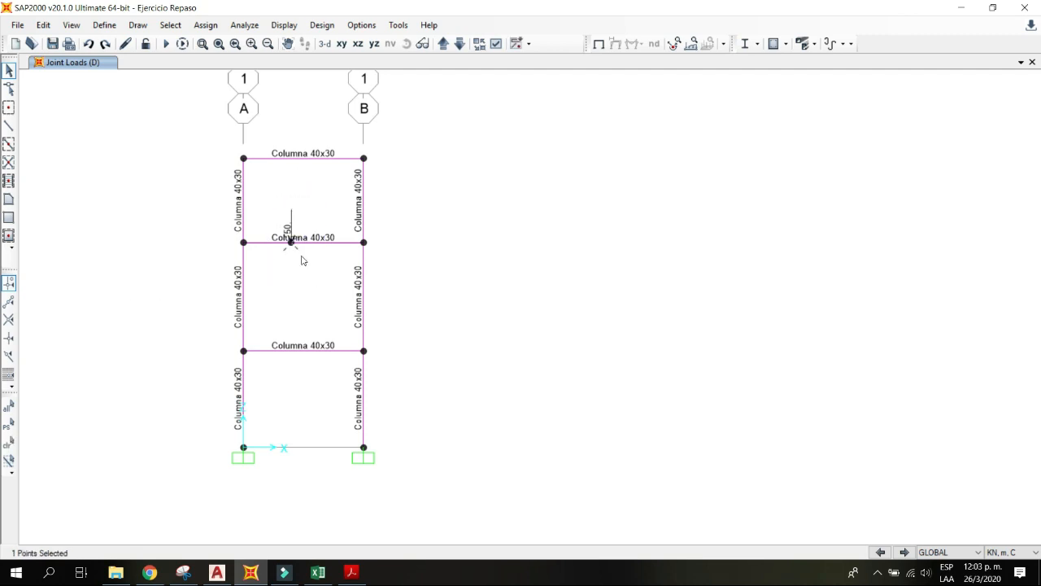
key(Delete)
click(307, 259)
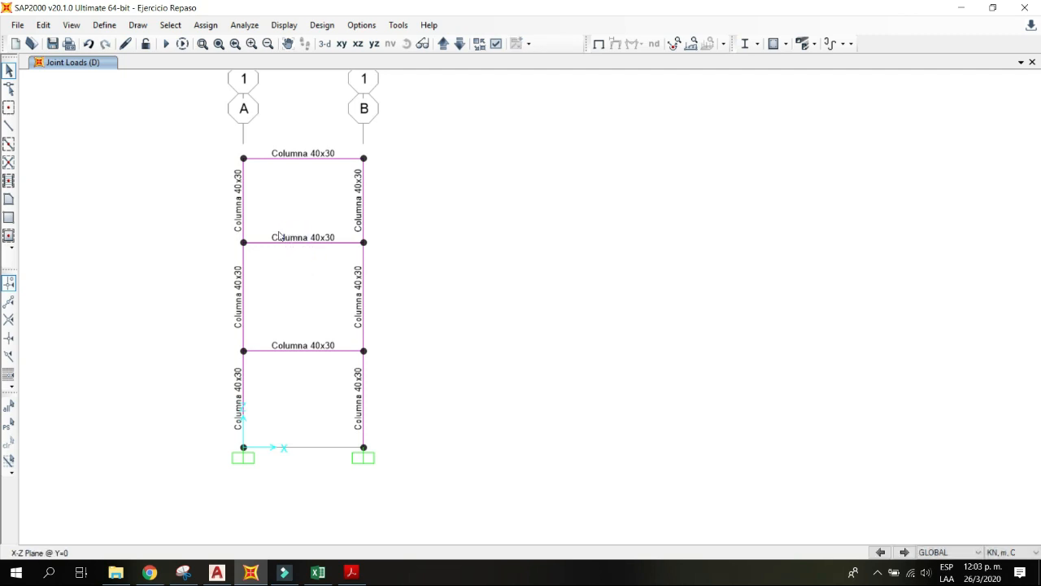
Step: Start a frame point load assignment on the second-level beam for load pattern D, with the load direction set to Gravity
middle_drag(300, 215, 294, 226)
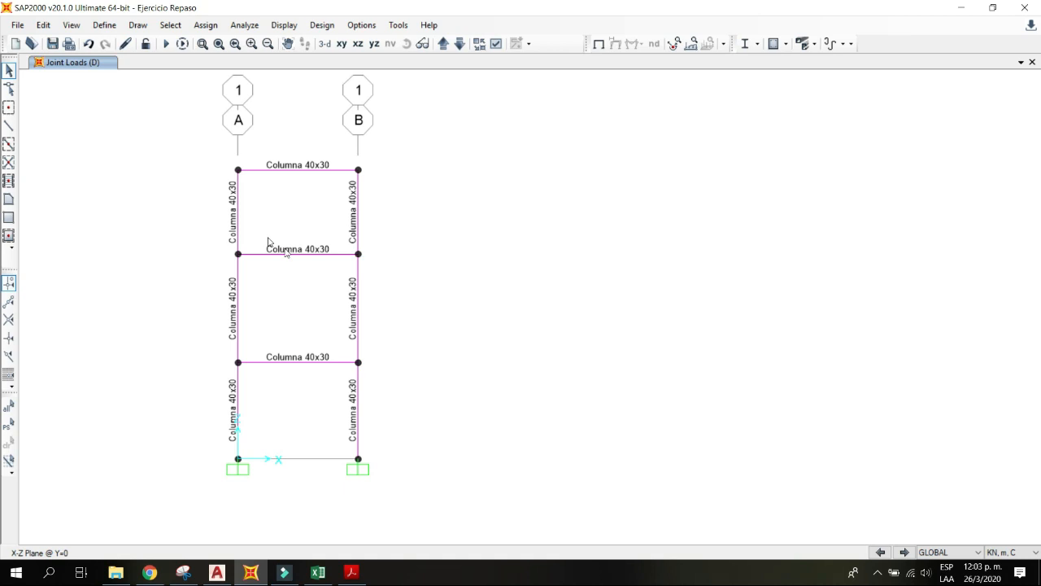
drag(297, 301, 281, 218)
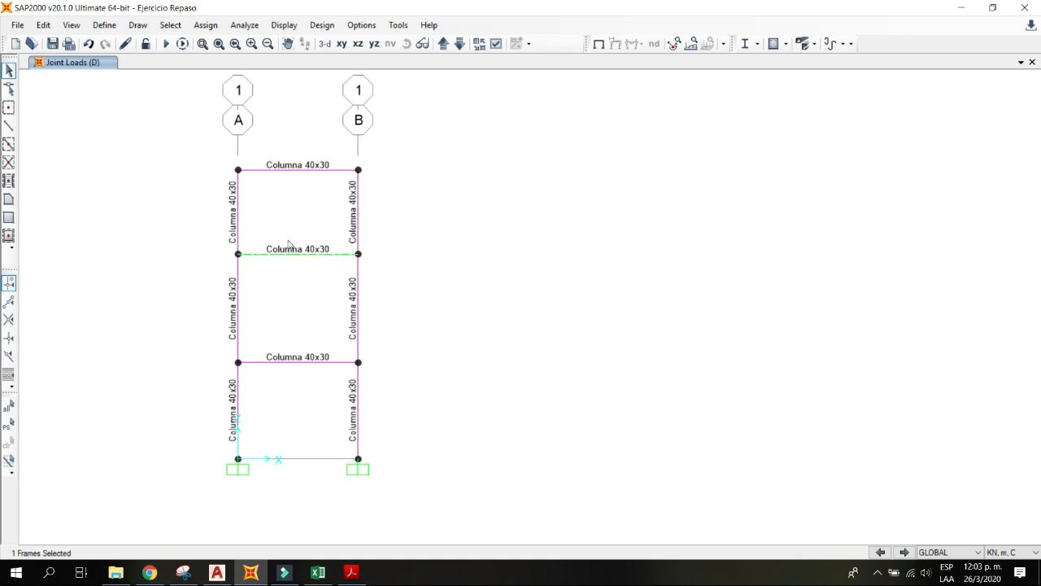
click(207, 26)
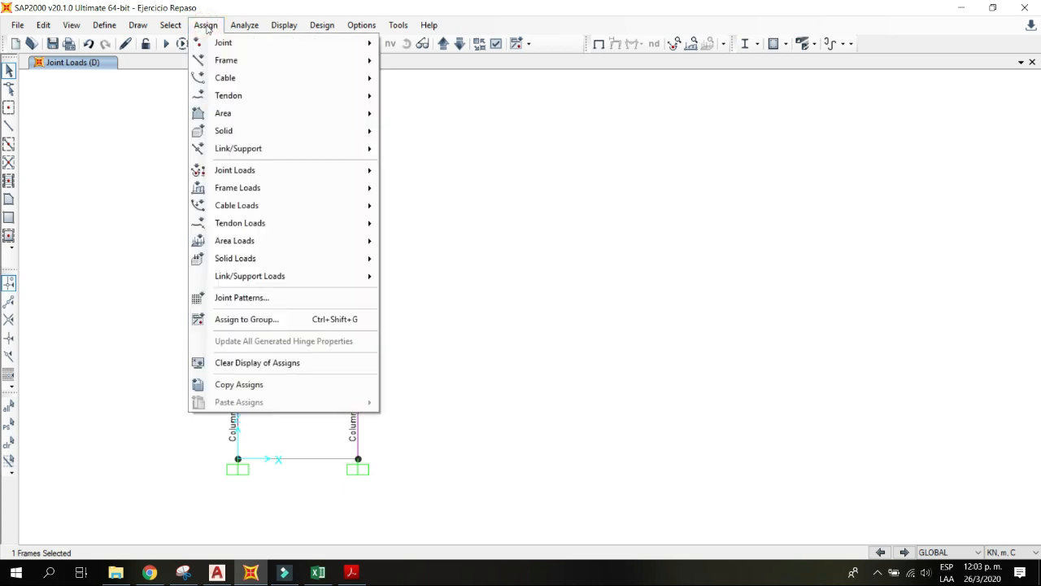
mouse_move(249, 190)
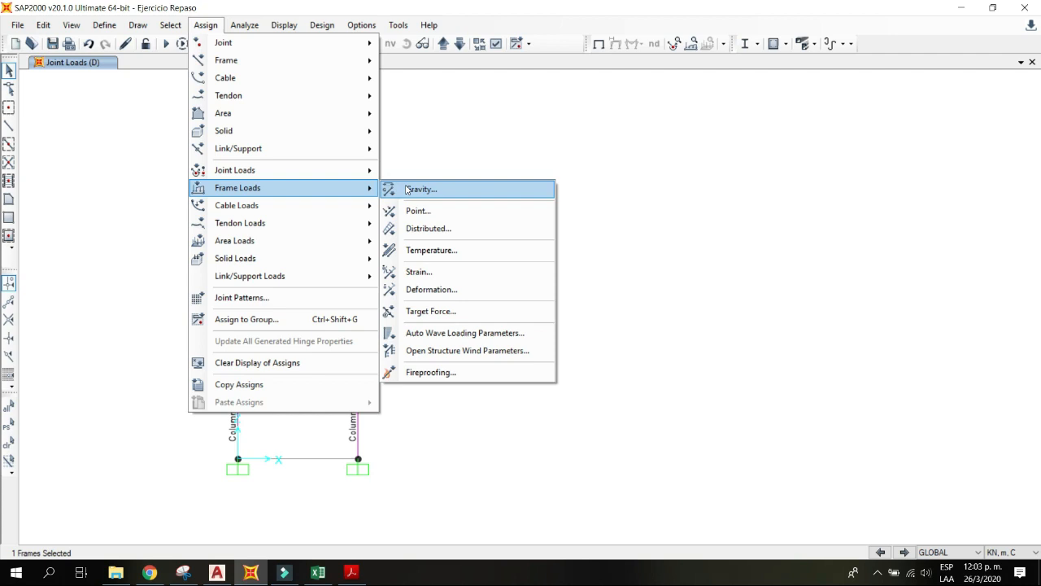
click(425, 213)
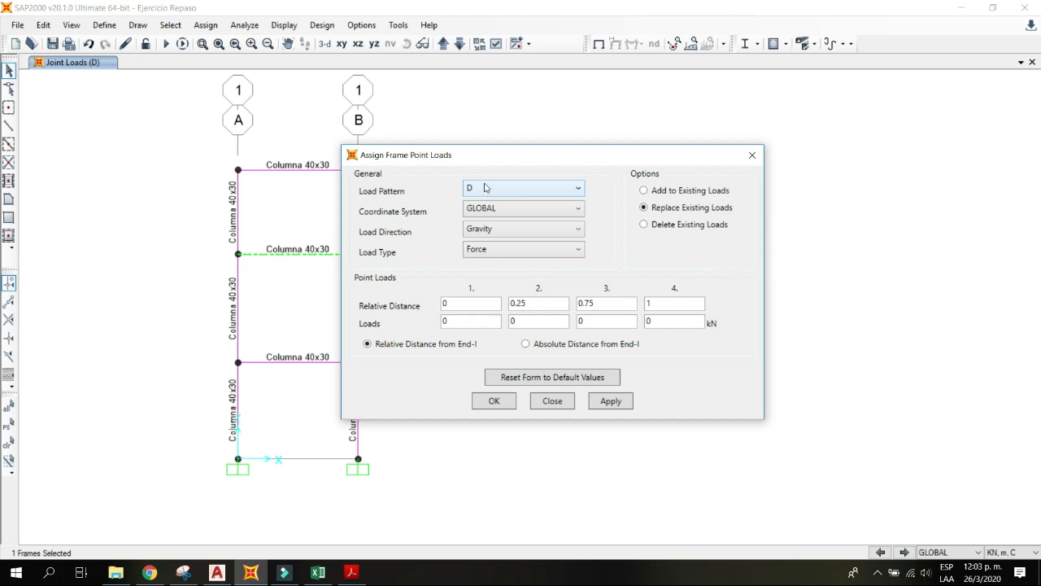
click(488, 234)
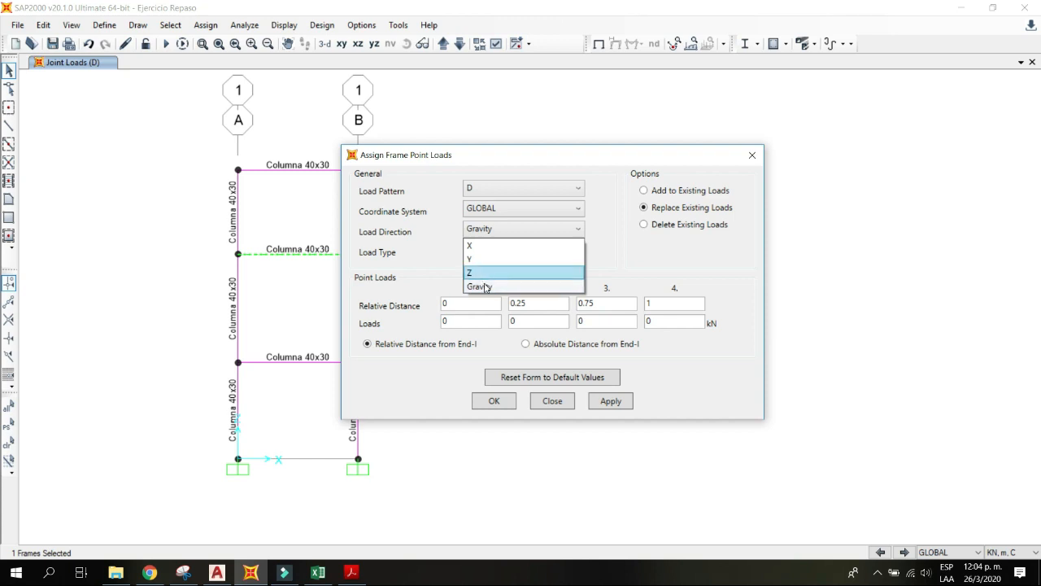
click(484, 284)
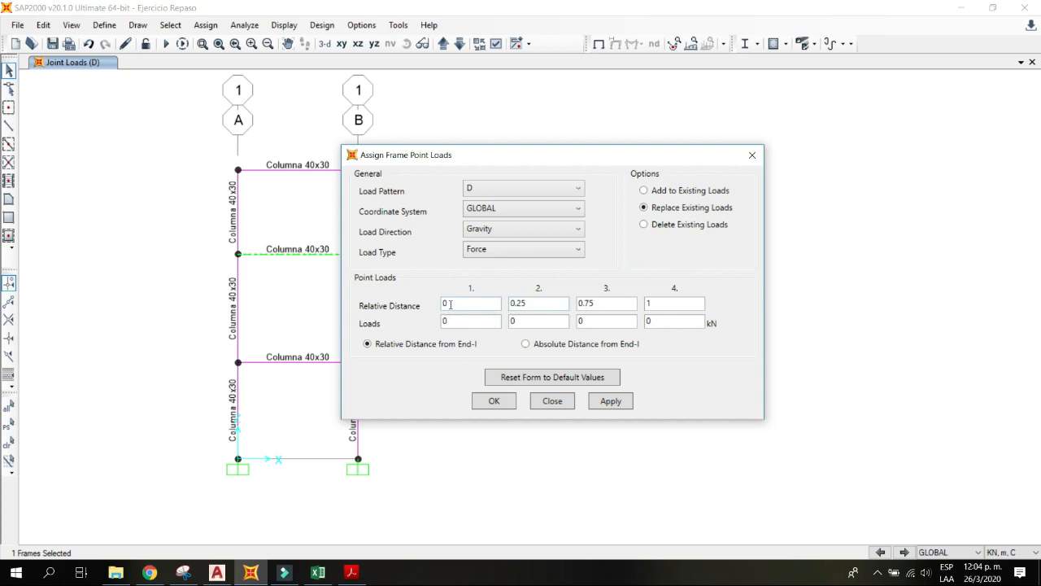
Step: Assign a 50 kN gravity point load at relative distance 0.5 on the second-level beam for load pattern D, replacing existing loads
click(464, 304)
click(539, 302)
click(612, 302)
click(674, 301)
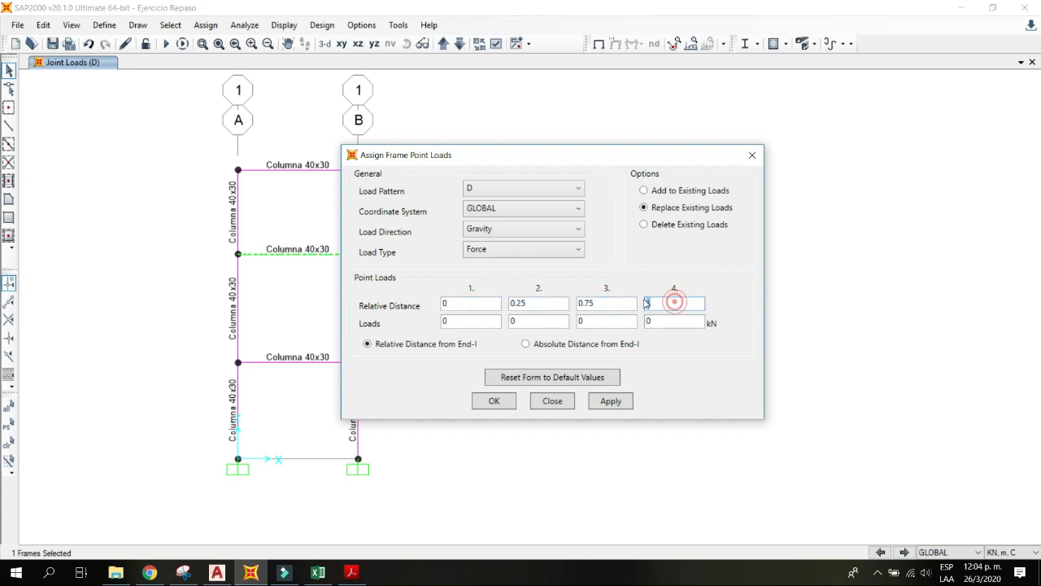
drag(386, 154, 571, 132)
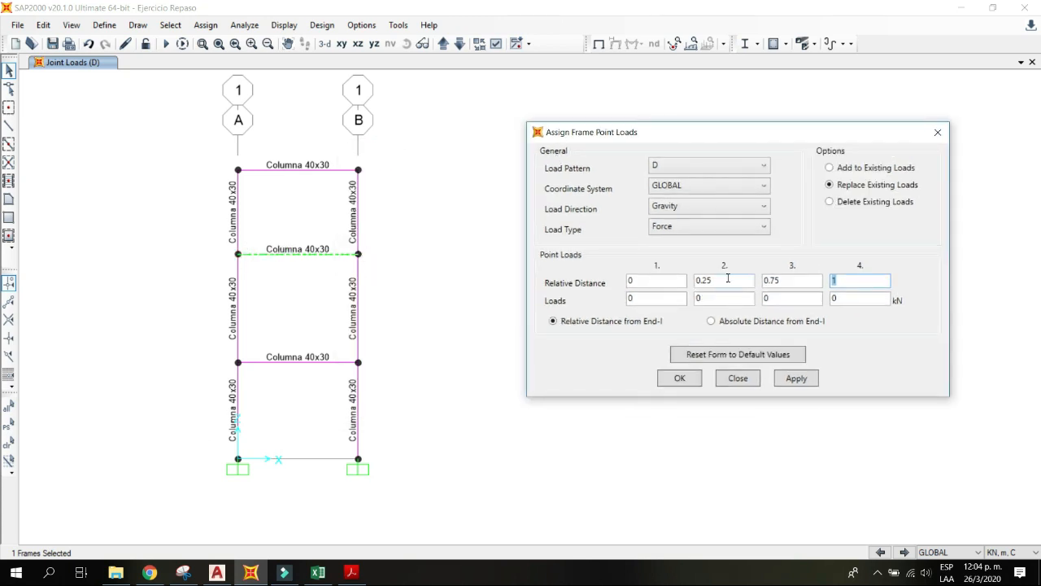
click(731, 279)
drag(724, 277, 674, 279)
text(0.5)
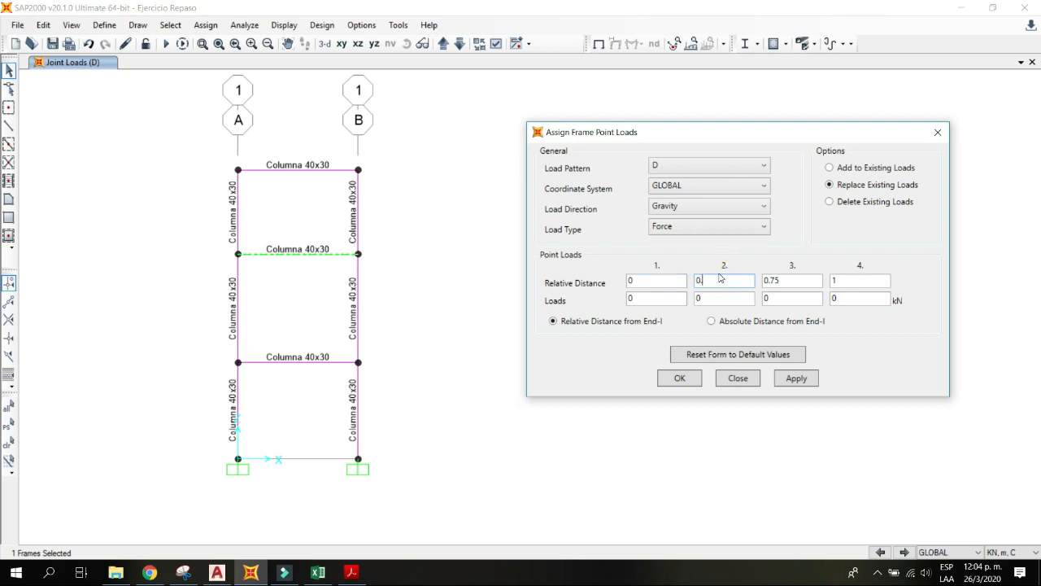
double_click(717, 298)
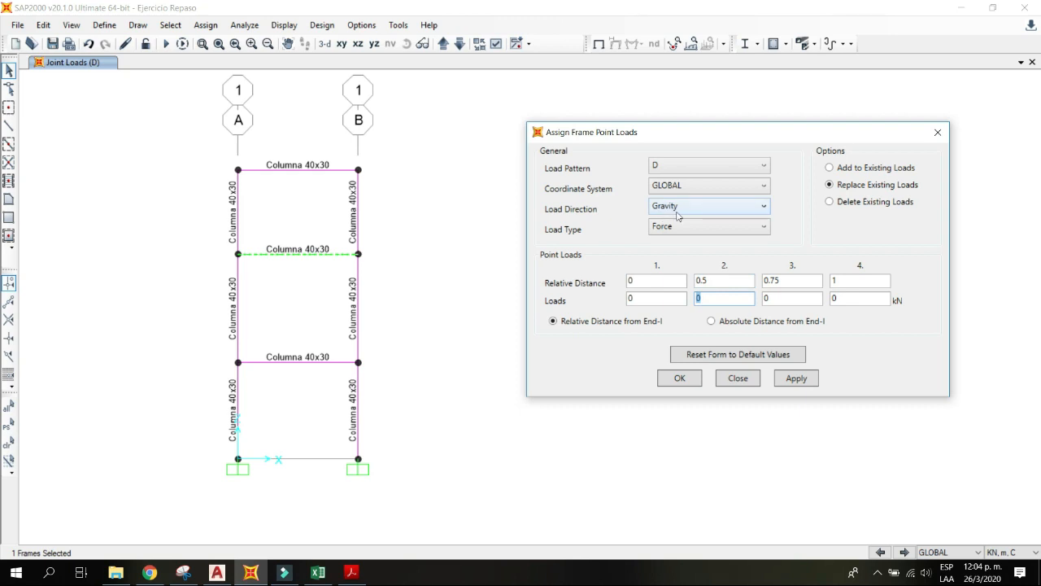
text(50)
click(679, 379)
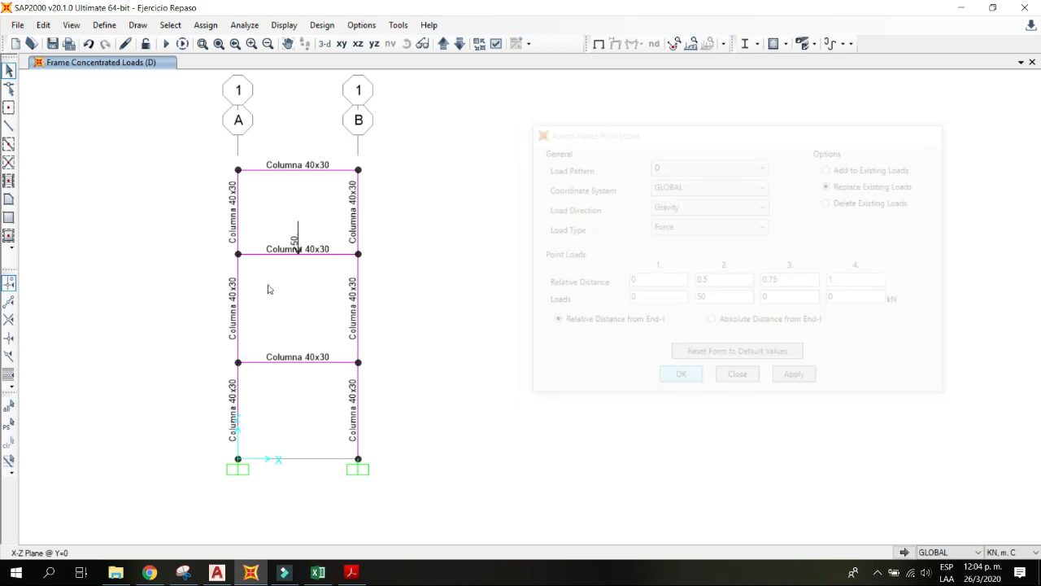
Step: Replicate the entire three-storey frame once with a linear increment of 8 m in X
middle_drag(291, 237, 295, 246)
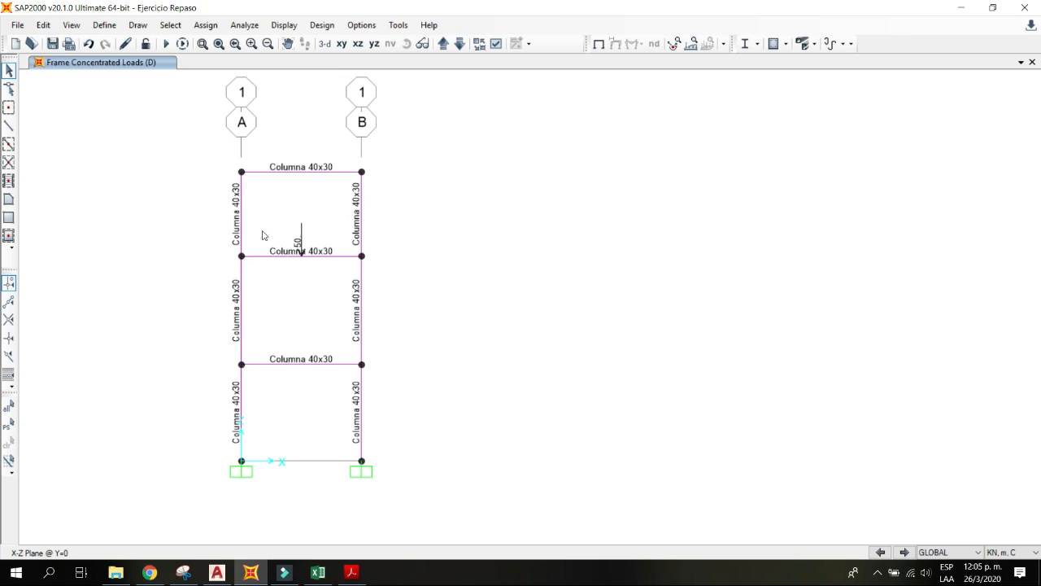
middle_drag(262, 231, 271, 247)
middle_click(286, 210)
scroll(285, 226, down, 3)
scroll(285, 225, down, 2)
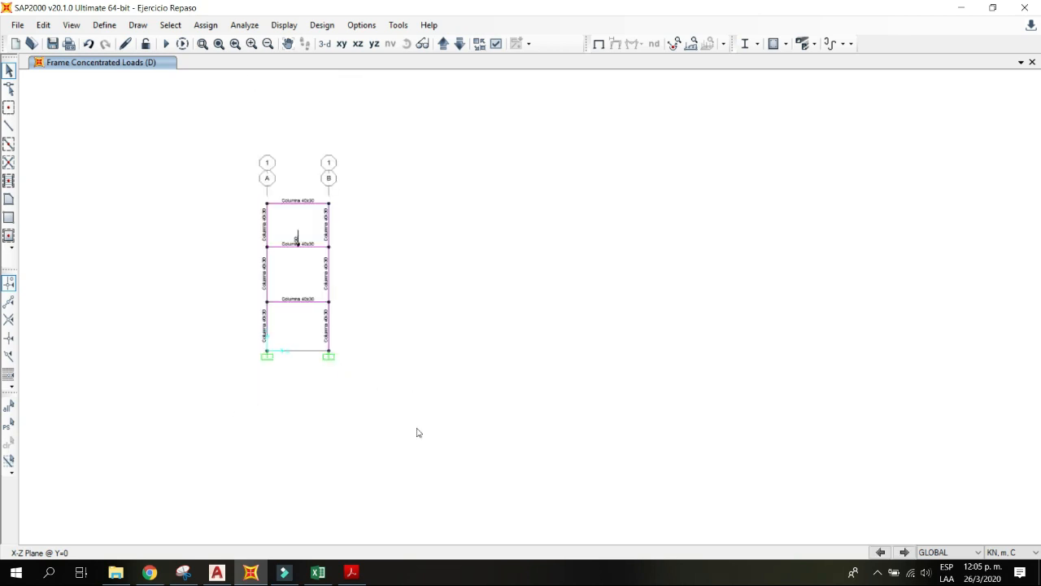
drag(414, 409, 120, 128)
drag(420, 378, 205, 122)
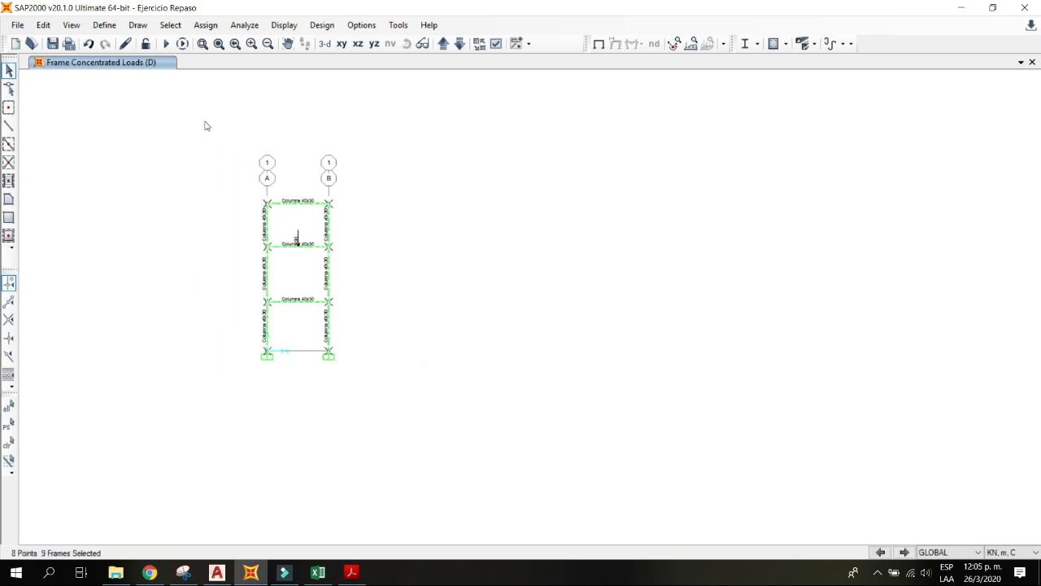
key(ctrl+r)
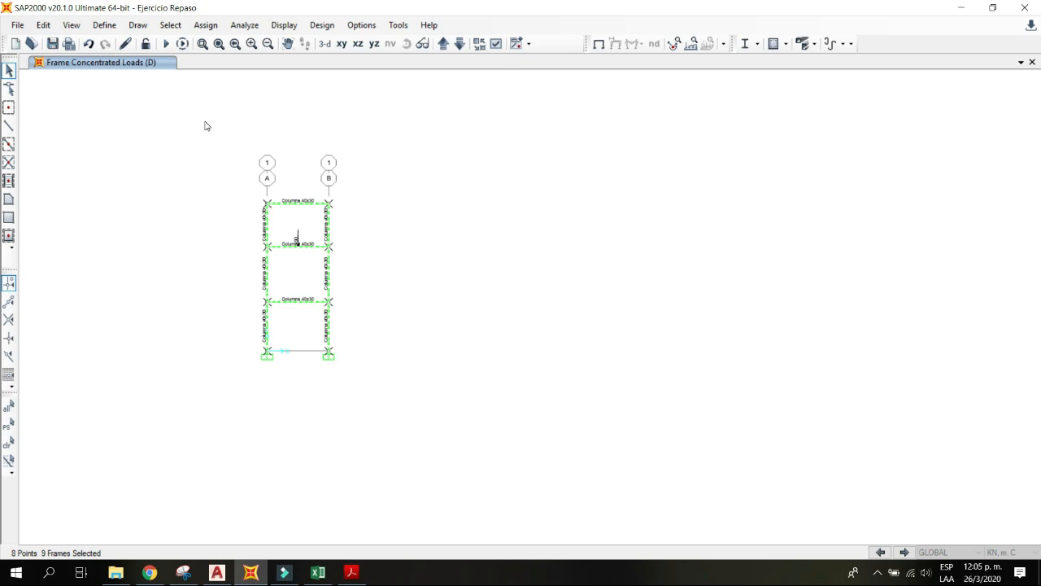
double_click(436, 201)
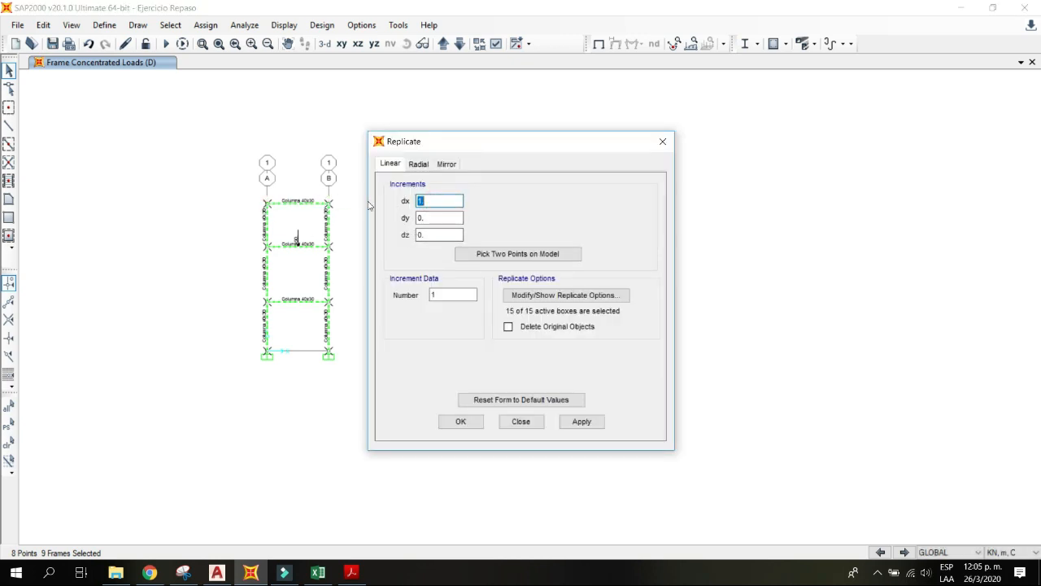
text(8)
click(460, 421)
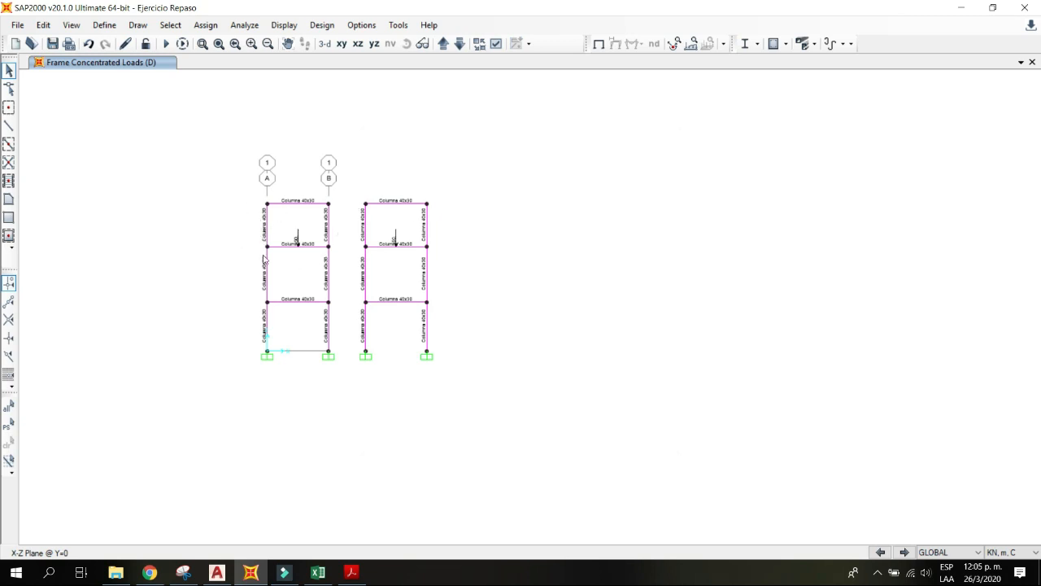
Step: Release Moment 33 (Major) at both the start and end of the copied frame's top beam
middle_drag(333, 226, 322, 232)
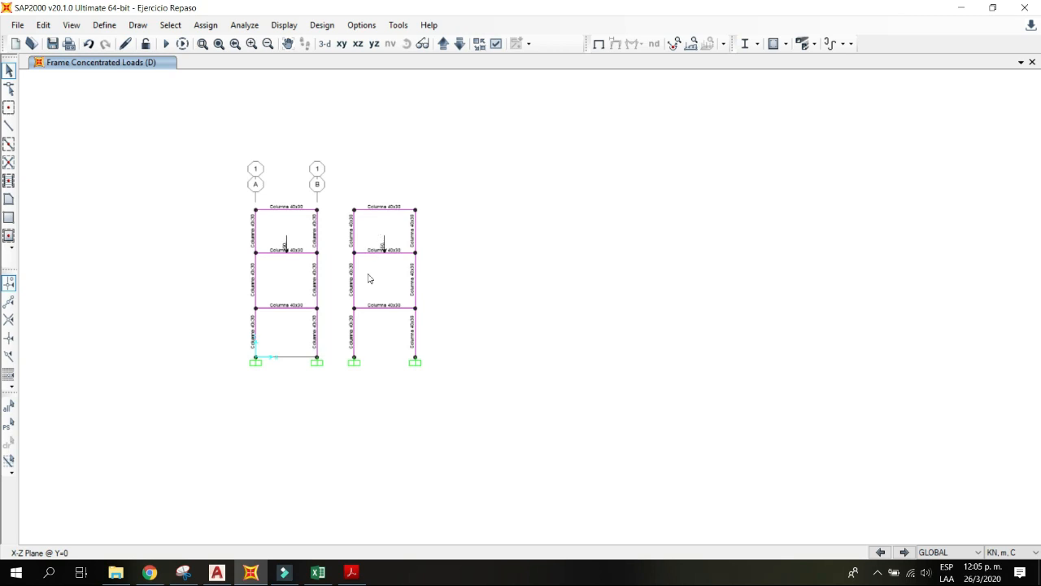
middle_drag(375, 229, 390, 204)
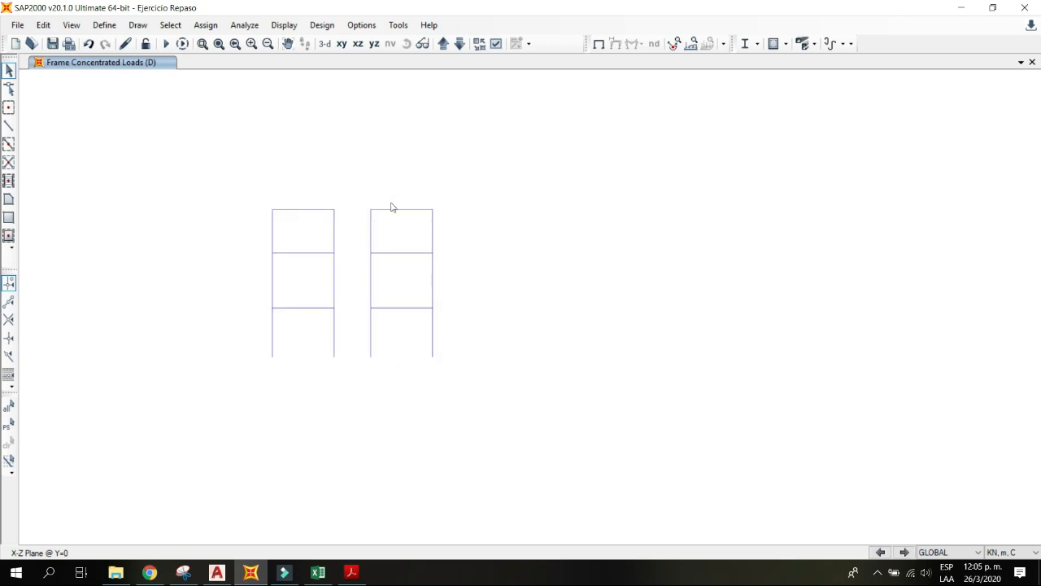
scroll(389, 211, up, 4)
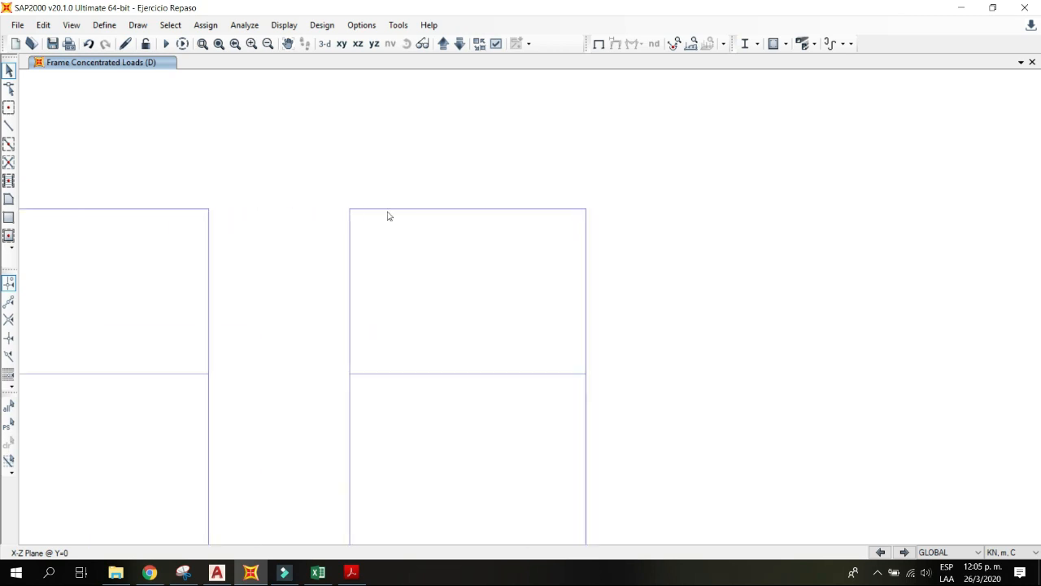
drag(463, 233, 432, 172)
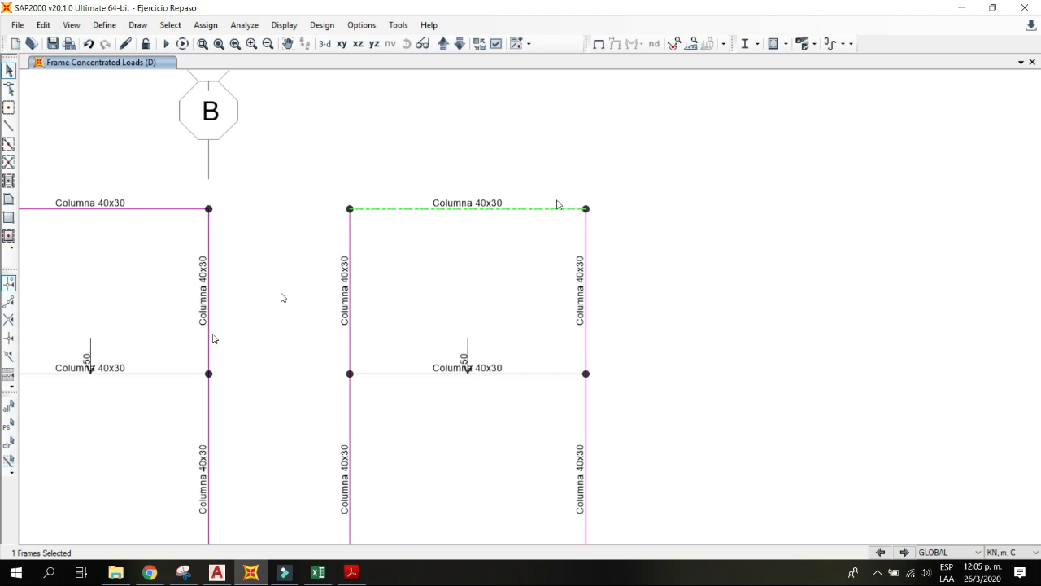
drag(456, 169, 507, 237)
click(205, 25)
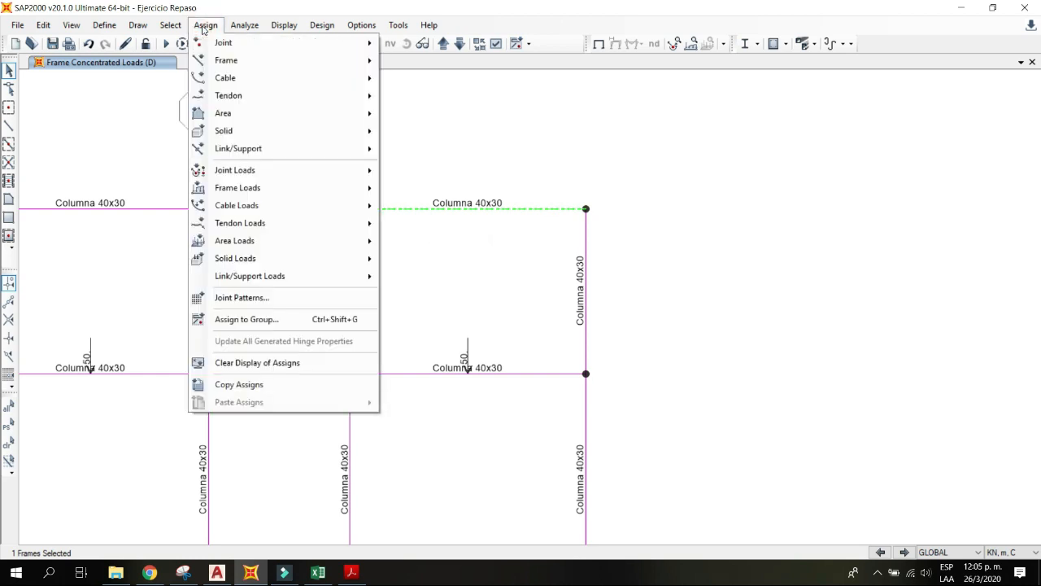
mouse_move(230, 62)
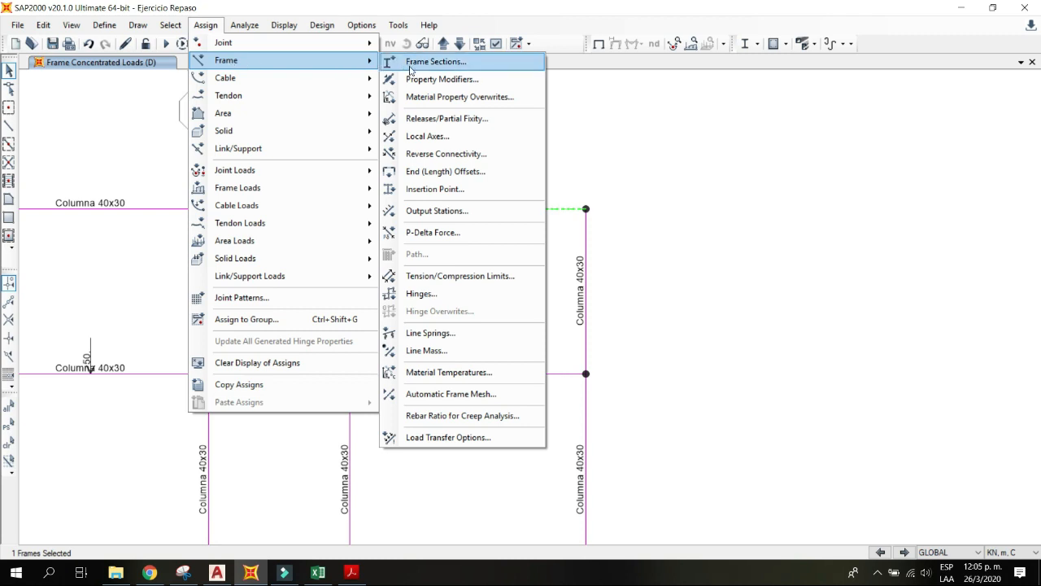
click(421, 119)
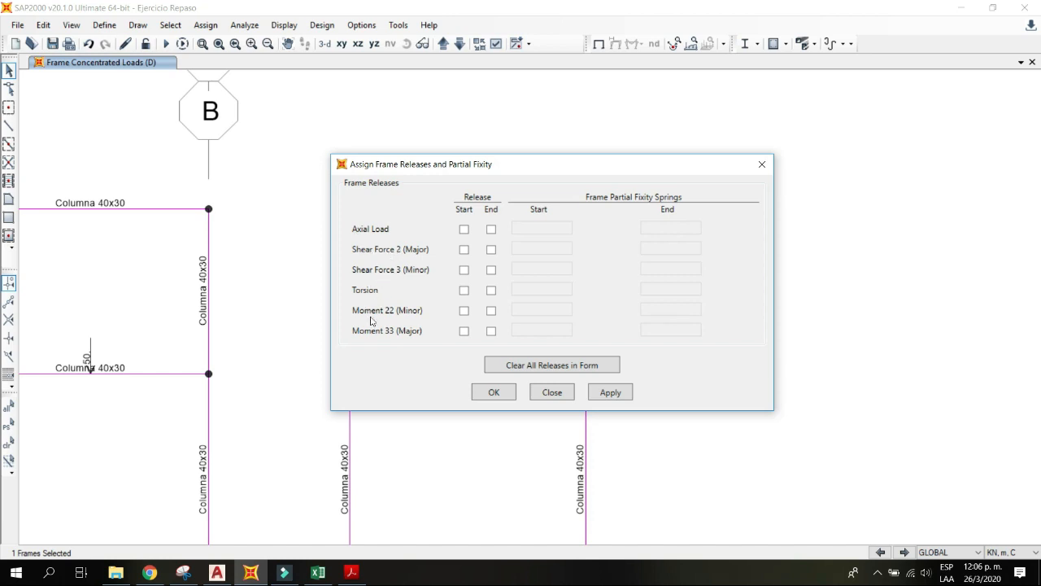
drag(407, 163, 592, 118)
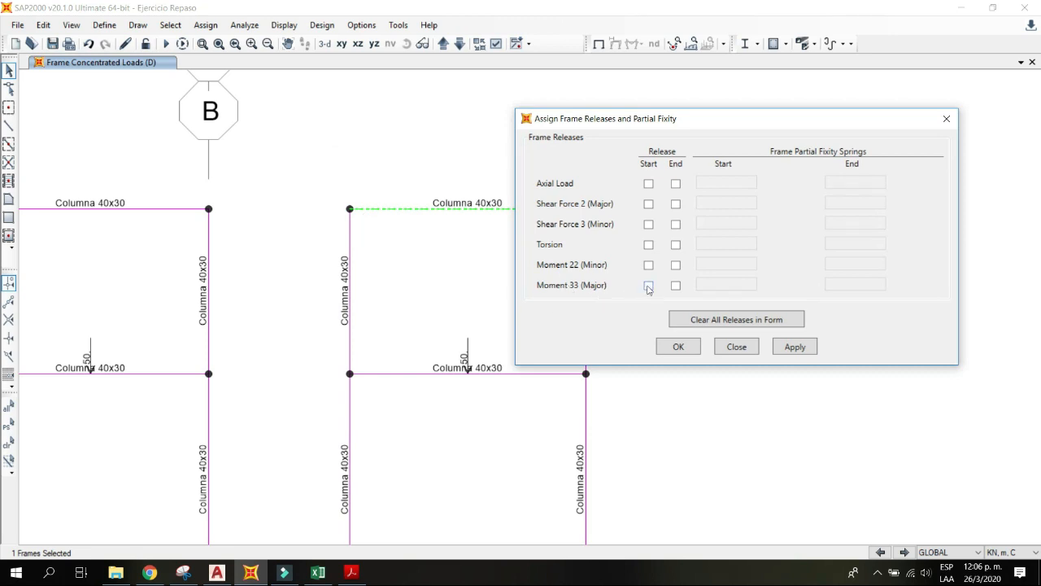
click(649, 285)
click(675, 286)
click(678, 349)
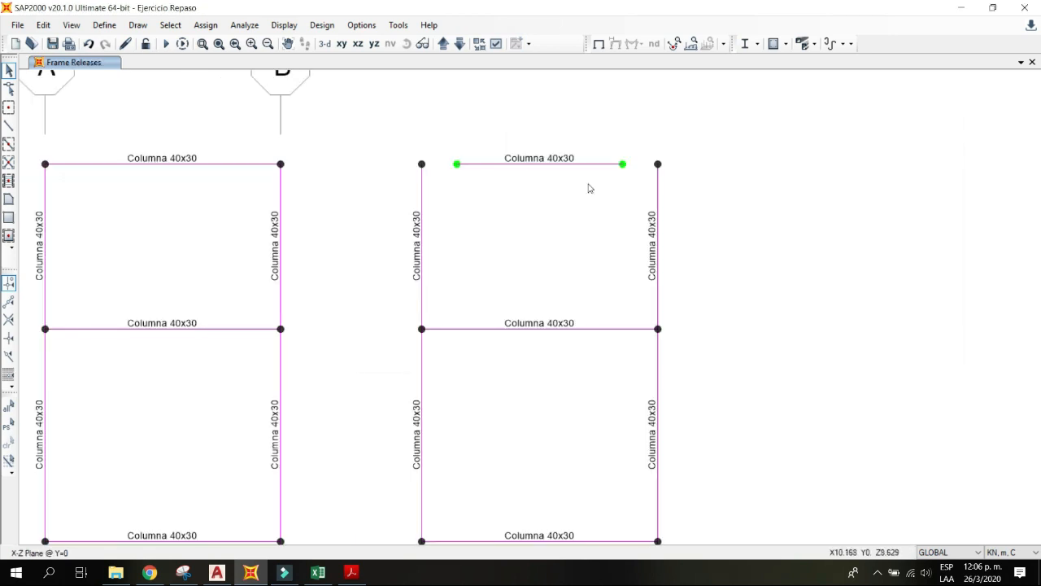
Step: Return to the undeformed shape and inspect the end release assignments of the copied frame's top beam
middle_drag(542, 313, 550, 291)
click(596, 46)
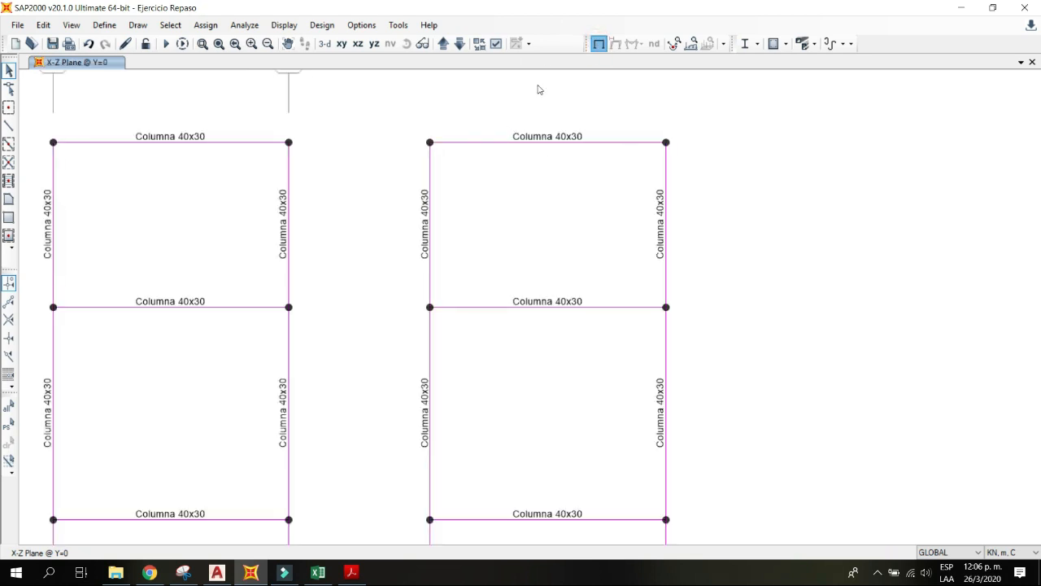
right_click(547, 141)
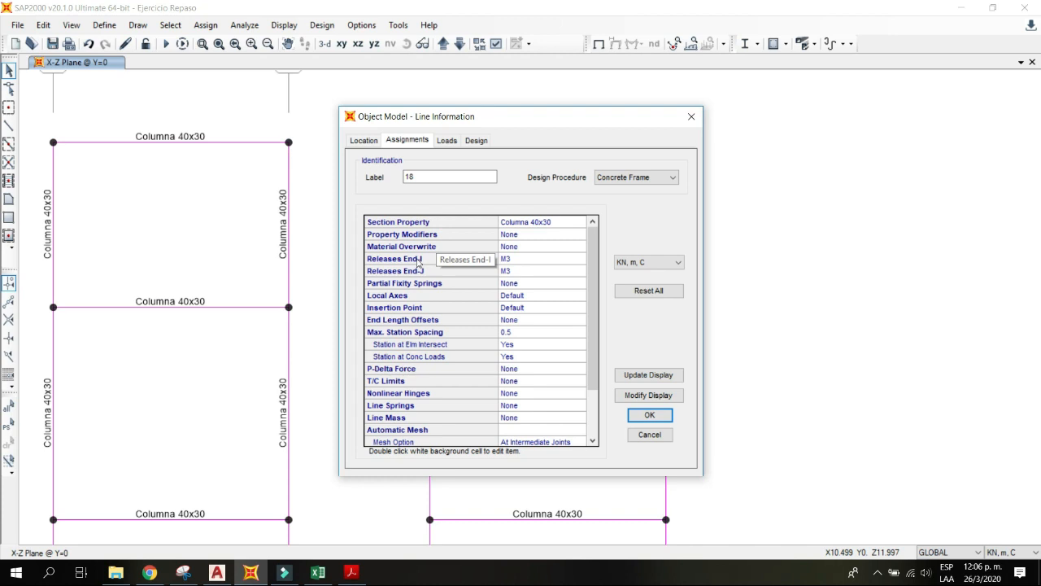
click(649, 434)
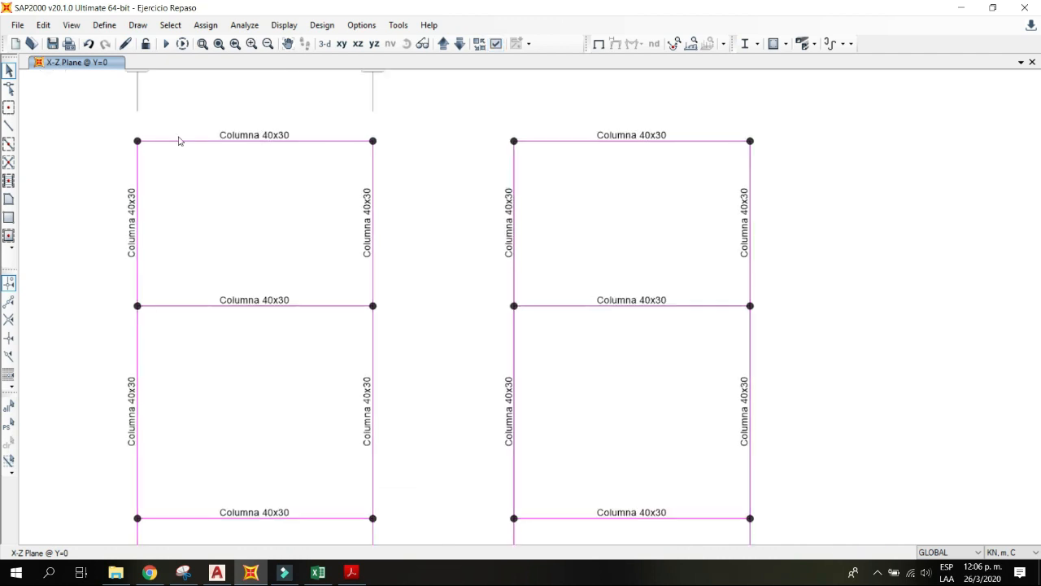
Step: Hide the frame section names and display the frame releases in the X-Z view
click(599, 44)
click(495, 44)
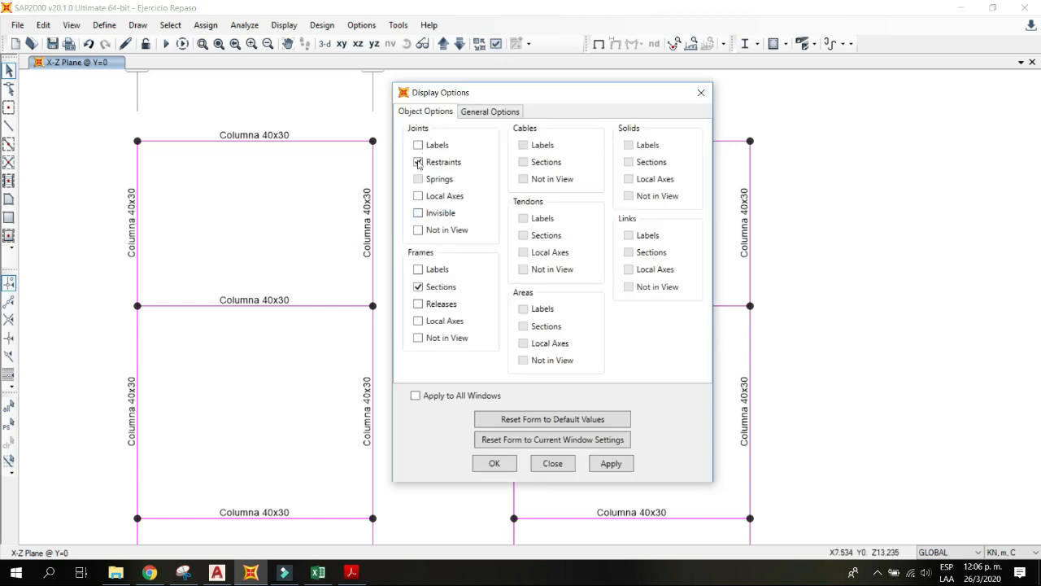
click(419, 286)
click(489, 463)
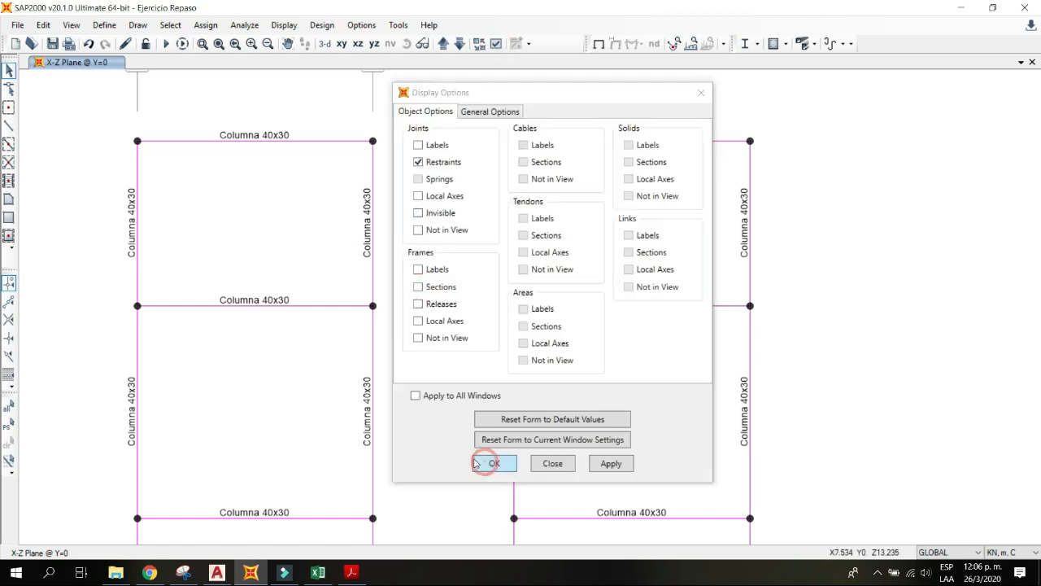
scroll(561, 151, down, 2)
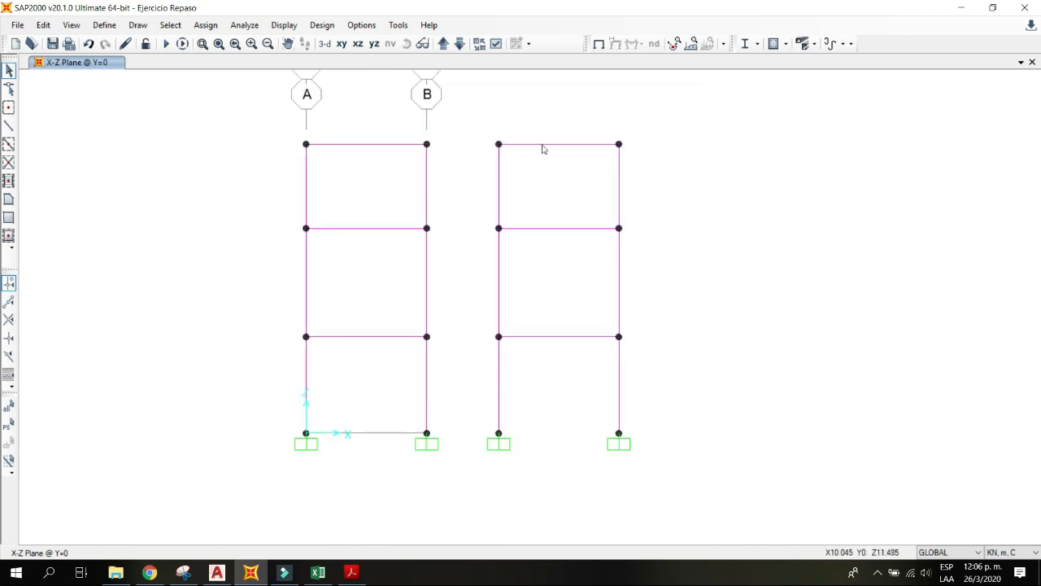
click(496, 44)
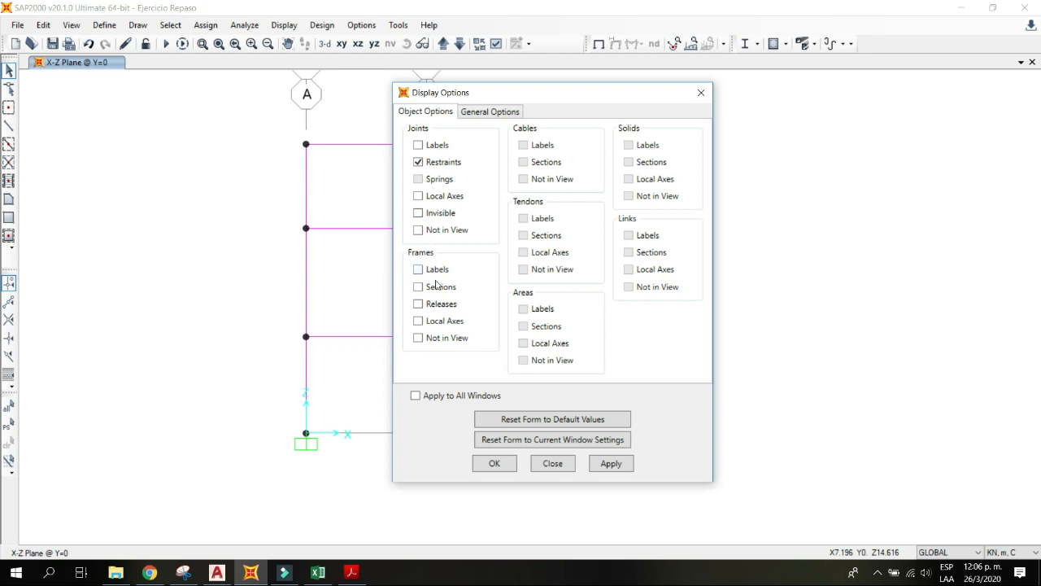
click(417, 304)
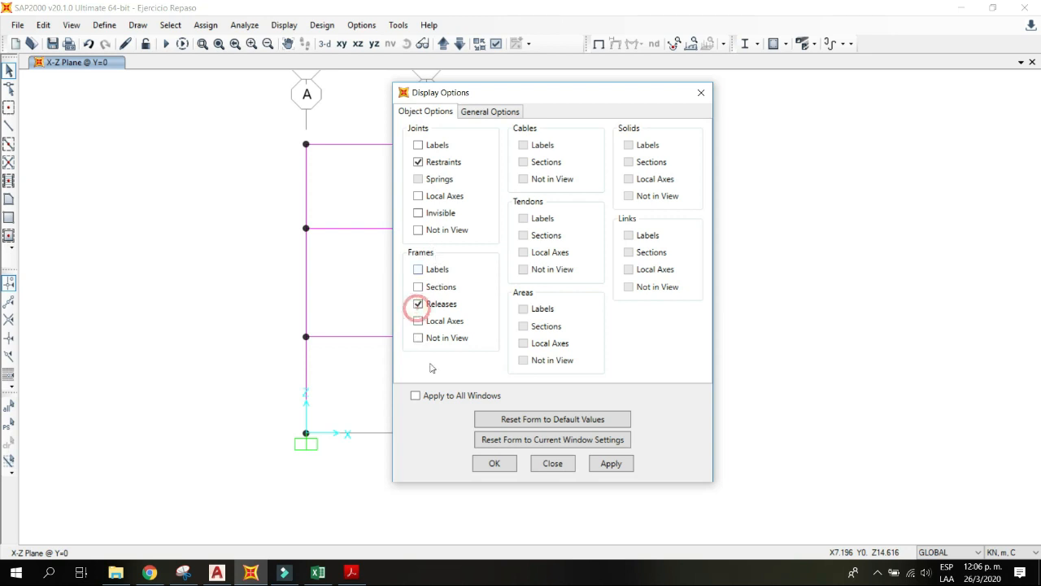
click(475, 466)
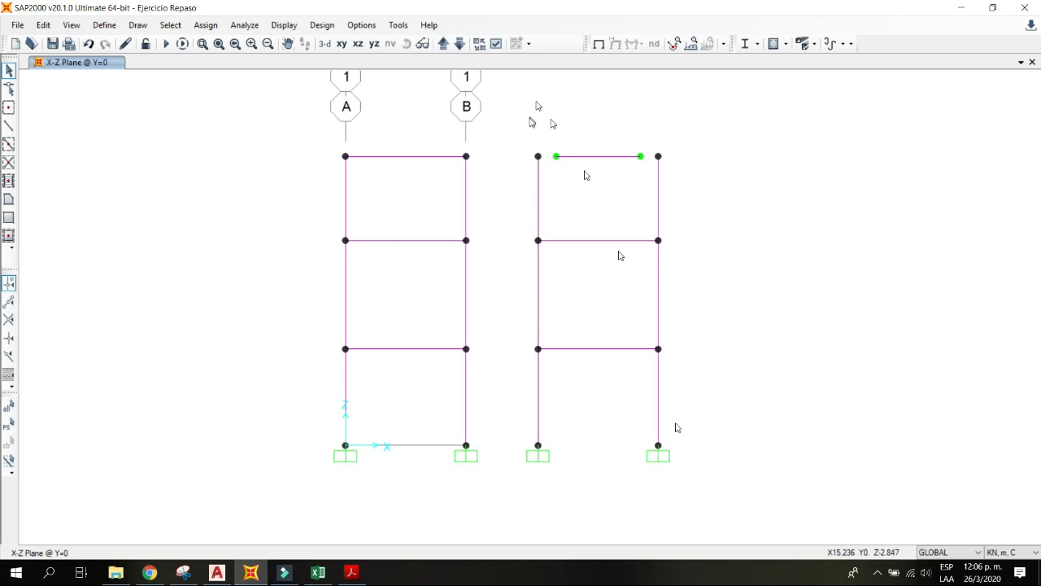
Step: Delete the entire copied frame beside the original one
drag(530, 118, 713, 514)
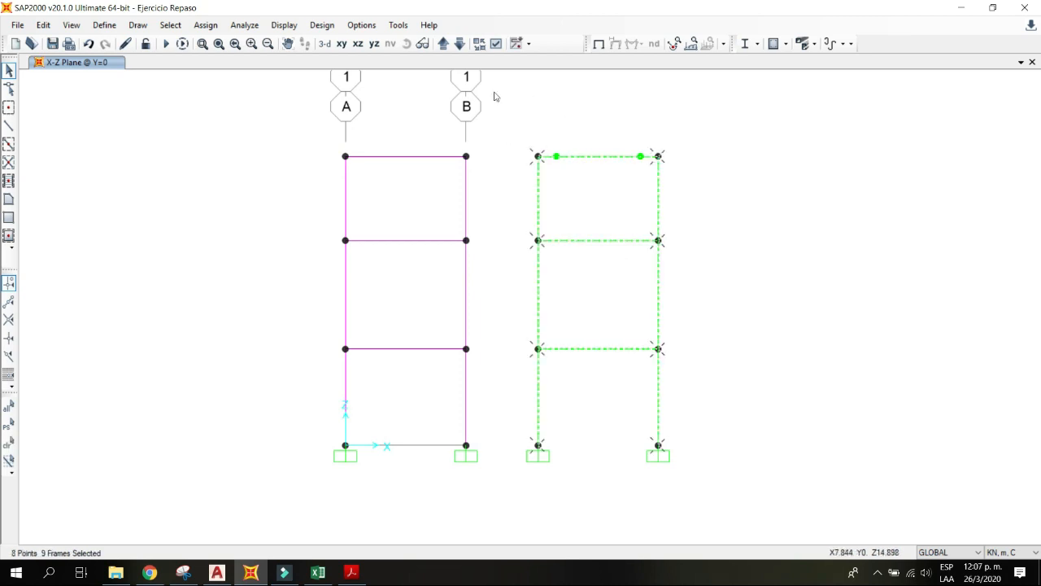
key(Delete)
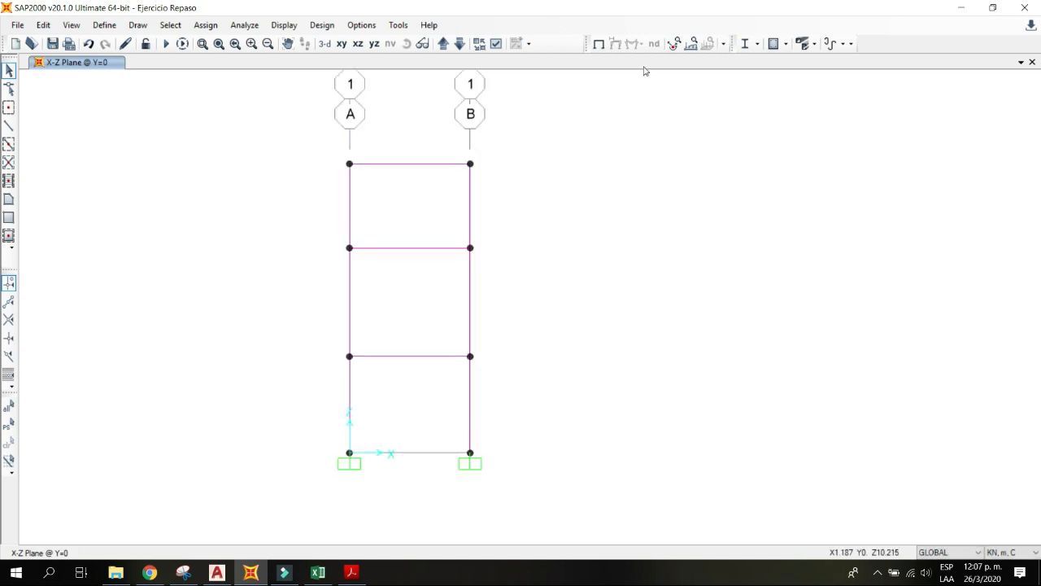
Step: Show the frame span loads for load pattern D, including joint loads and span loading values
click(695, 44)
click(562, 157)
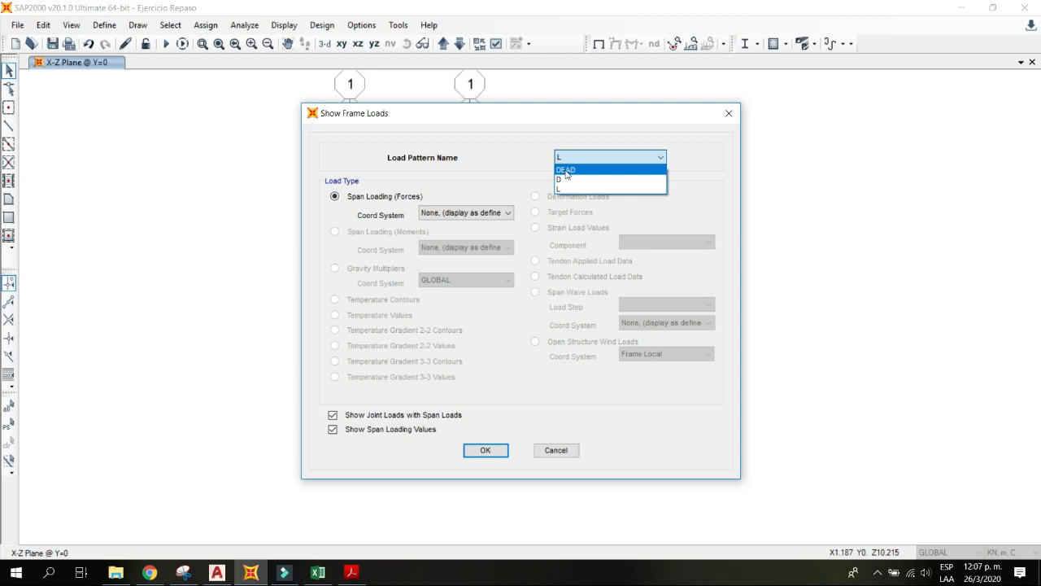
click(568, 171)
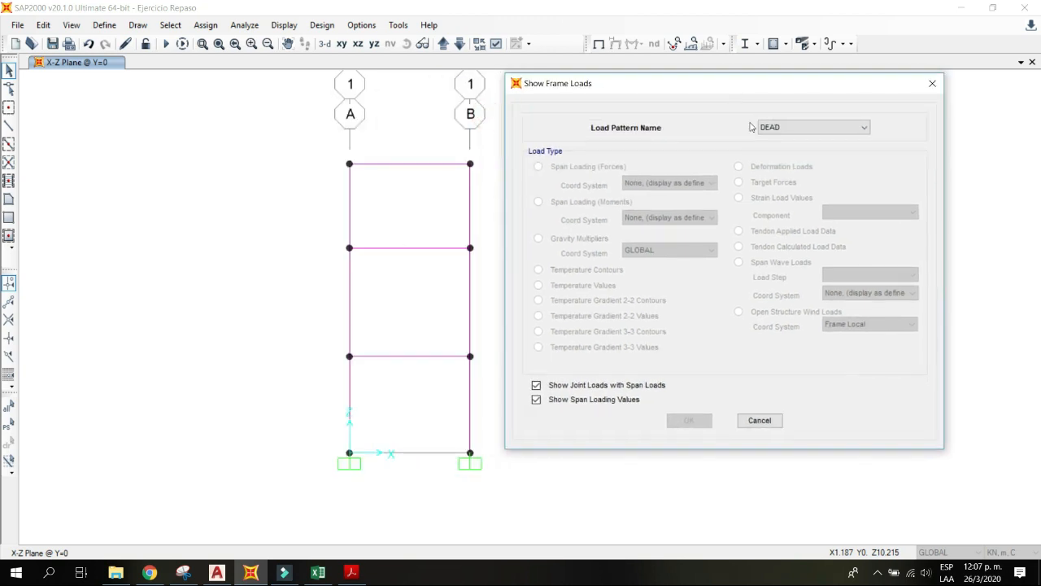
click(789, 128)
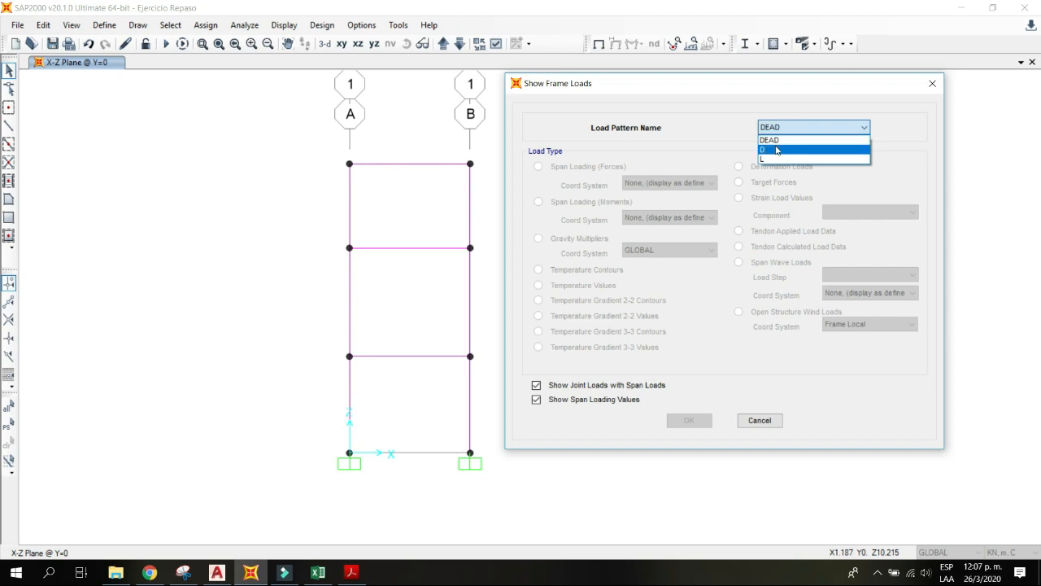
click(777, 150)
click(688, 421)
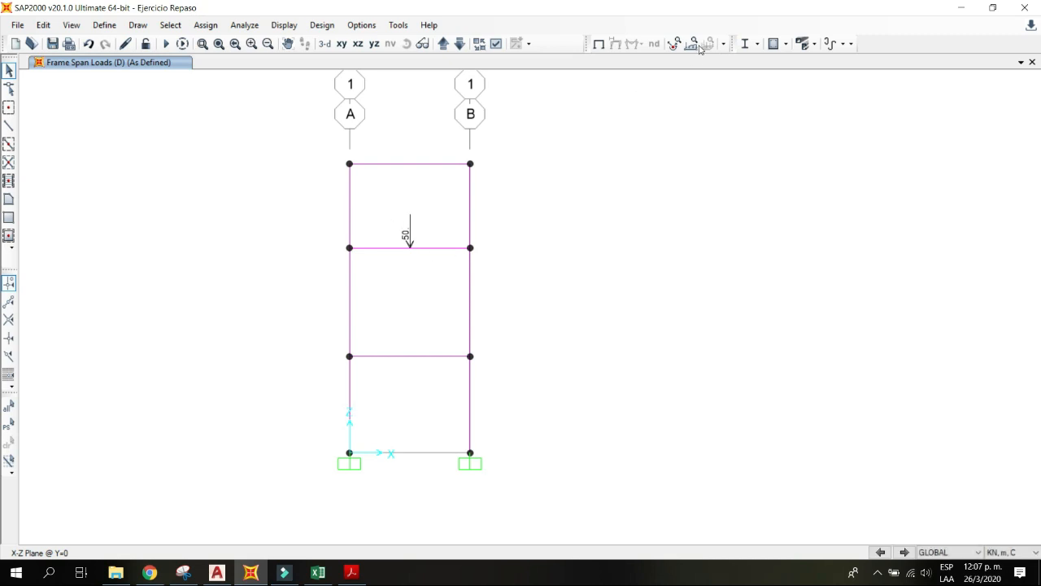
Step: Show the frame span loads for load pattern L, including the joint loads and span loading values
click(696, 45)
click(619, 157)
click(606, 188)
click(482, 452)
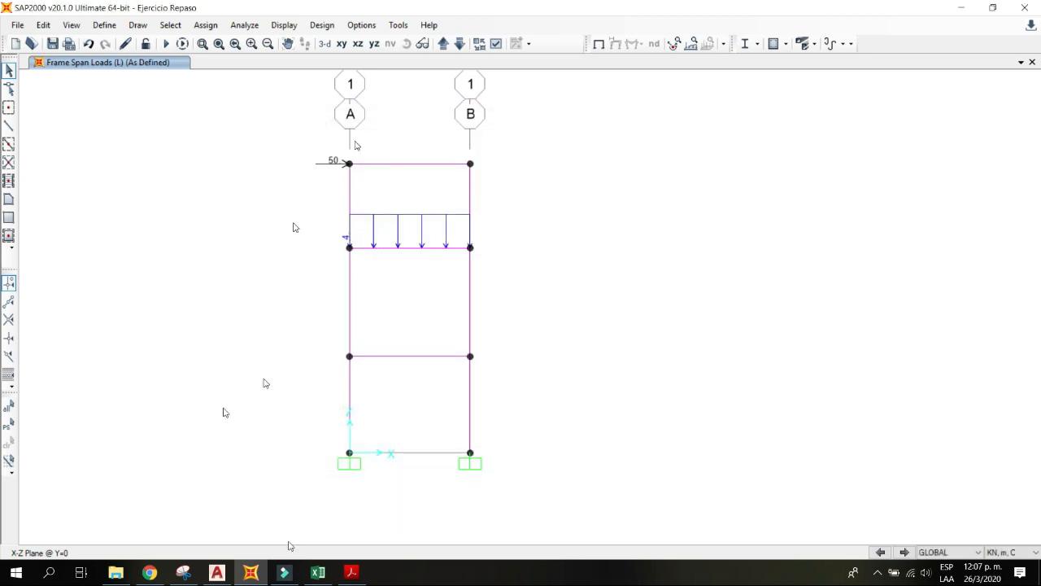
Step: Save the model and compare its loads with the exercise drawing in Adobe Acrobat Reader before returning to SAP2000
click(53, 44)
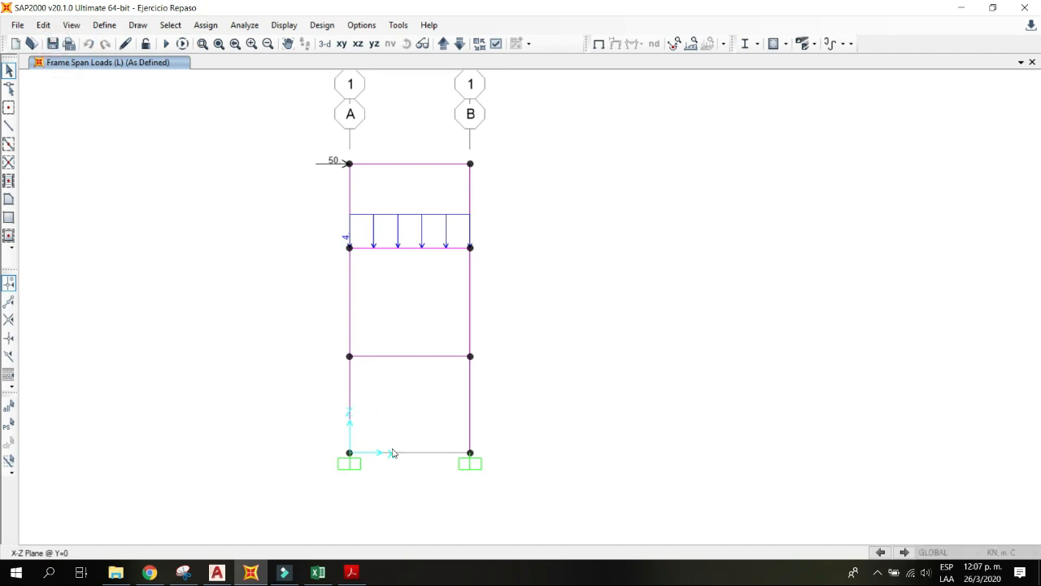
click(351, 575)
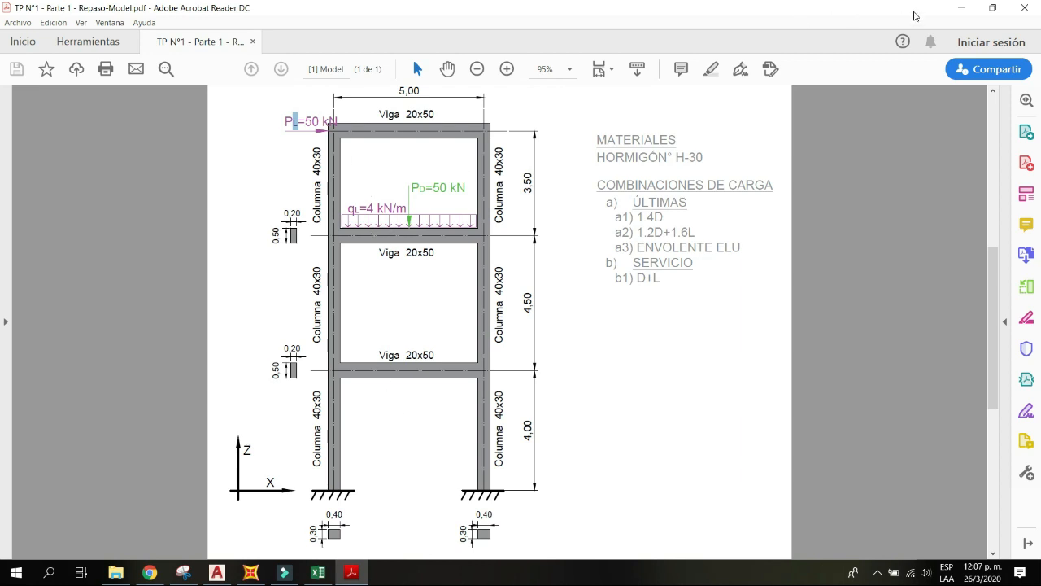
click(962, 7)
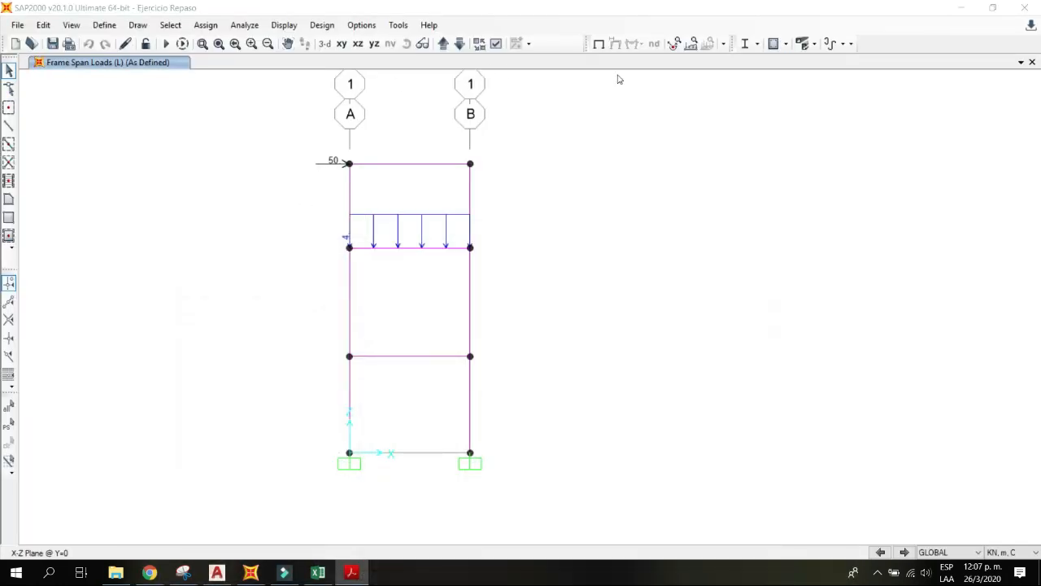
Step: Set the analysis options to Plane Frame in the XZ plane, leaving only the UX, UZ and RY degrees of freedom available
click(245, 25)
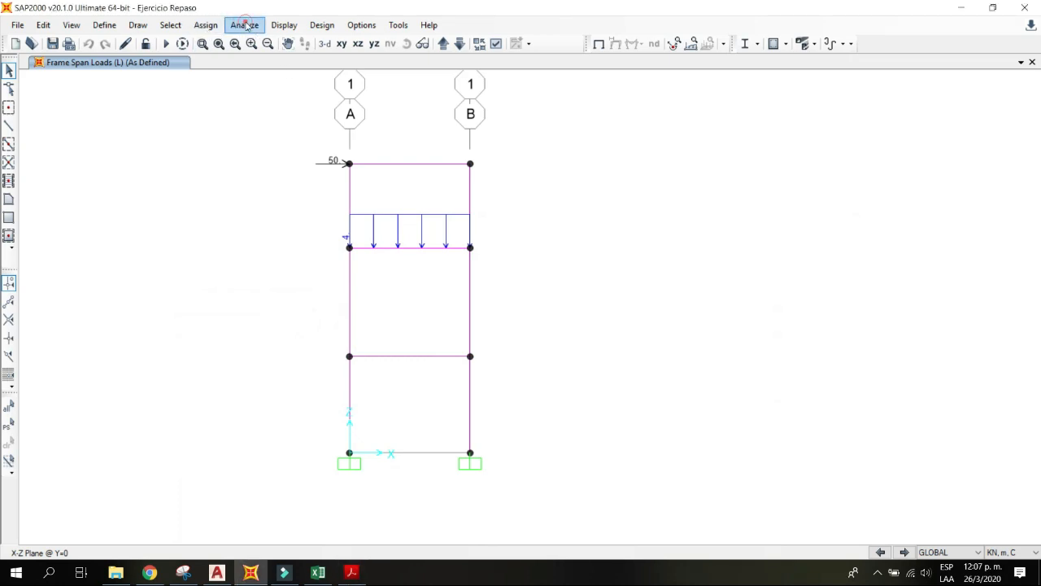
click(245, 25)
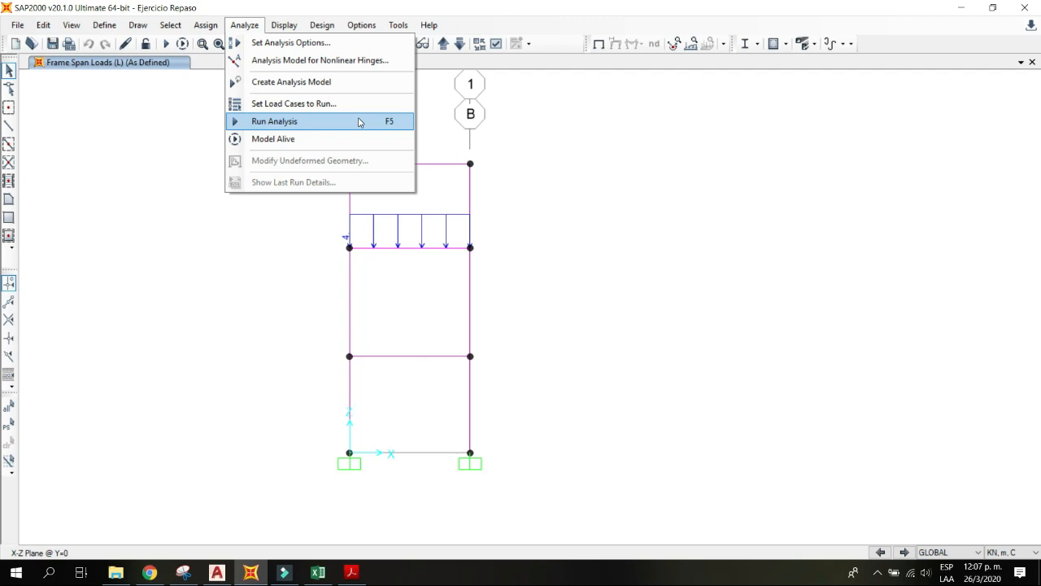
click(271, 45)
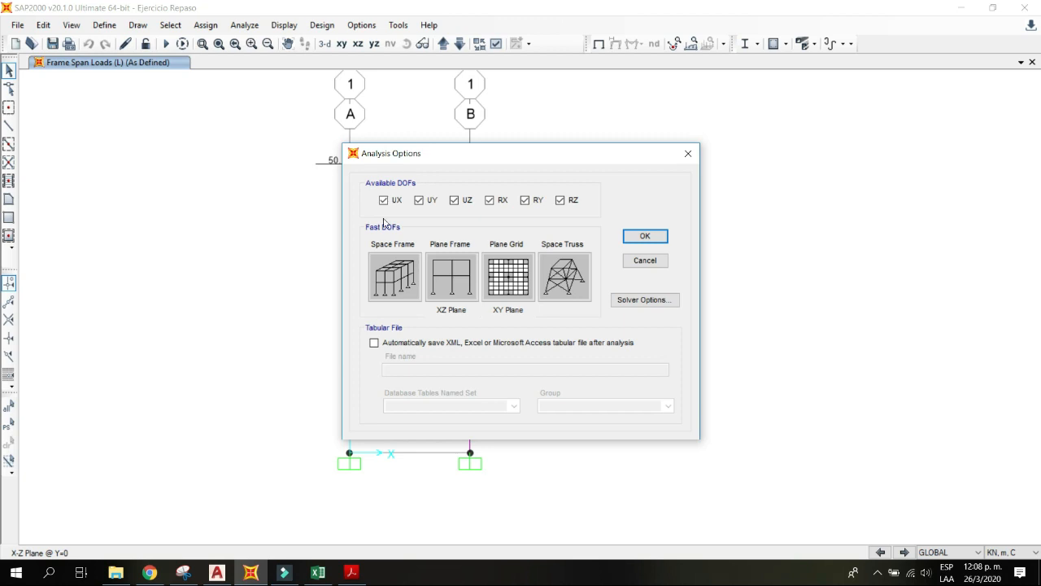
drag(409, 153, 634, 108)
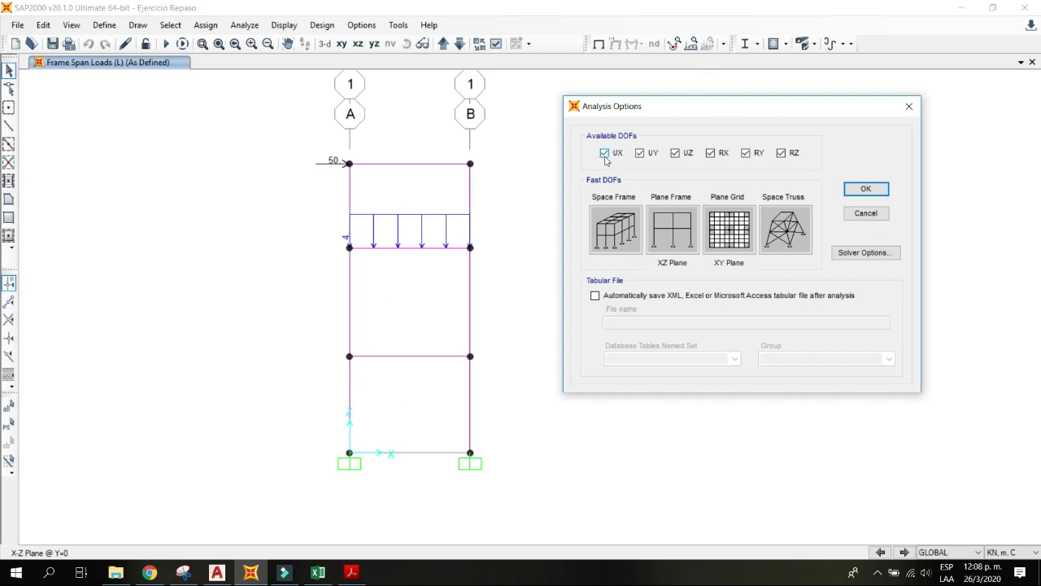
click(641, 154)
click(712, 154)
click(781, 153)
click(615, 231)
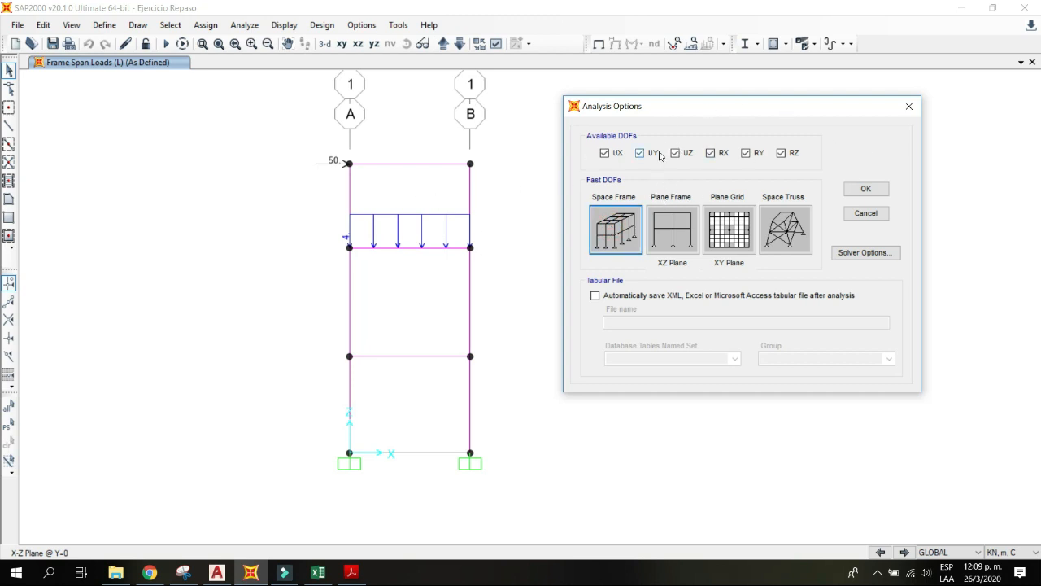
click(673, 234)
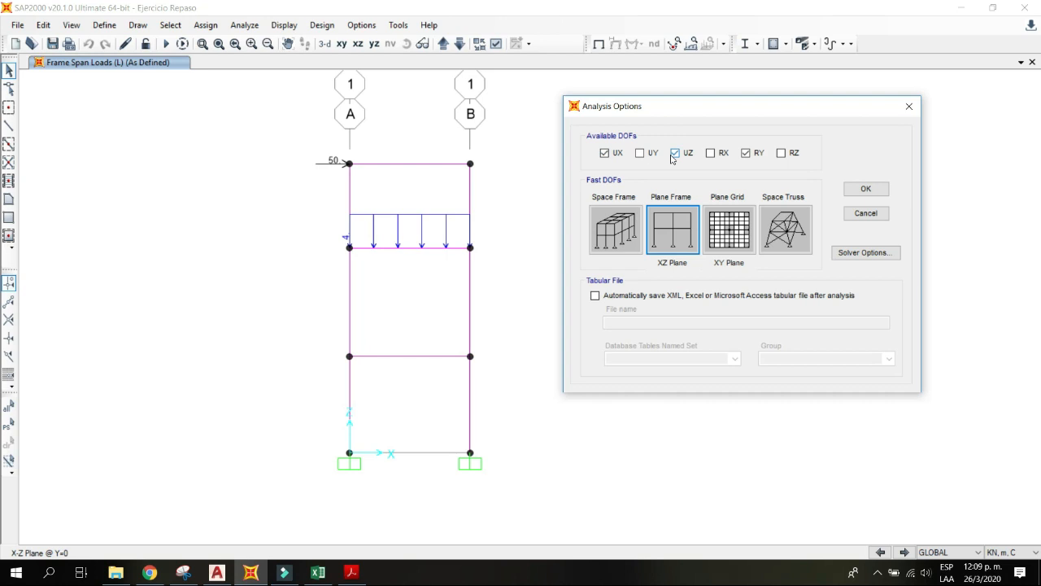
click(866, 188)
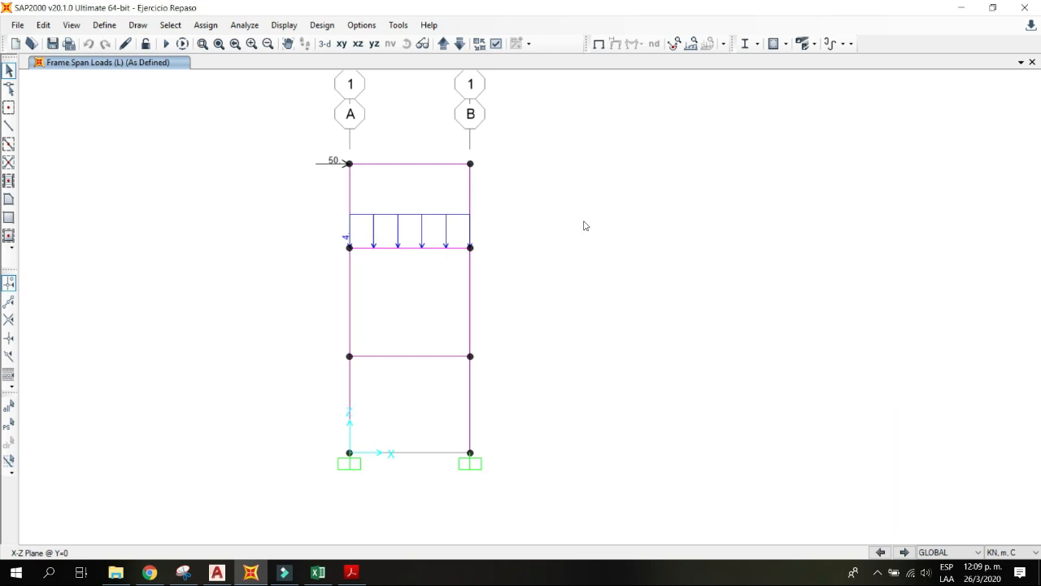
Step: Bring up the load cases to run and set the MODAL case to Do Not Run
click(247, 25)
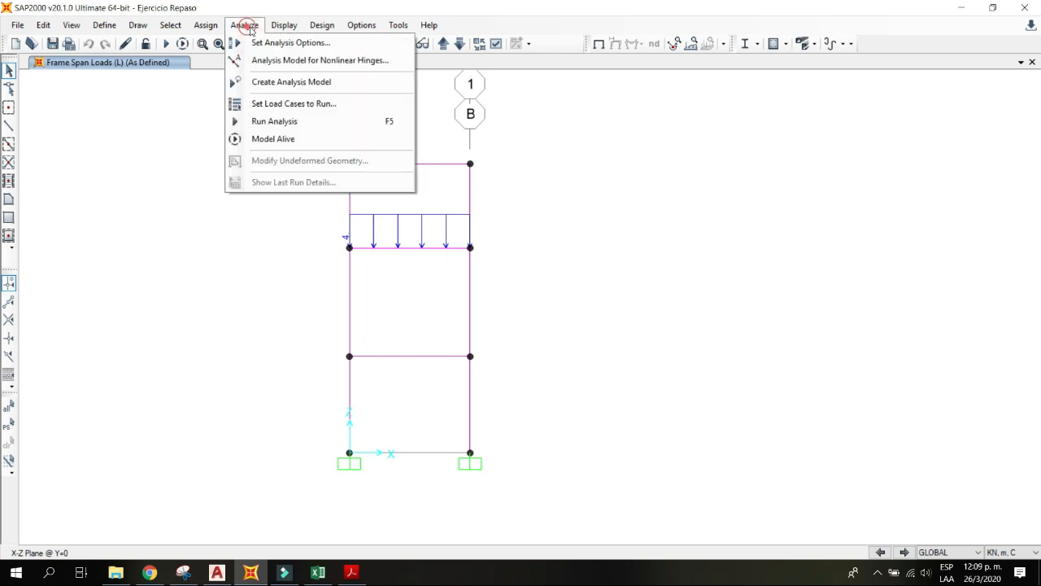
click(266, 121)
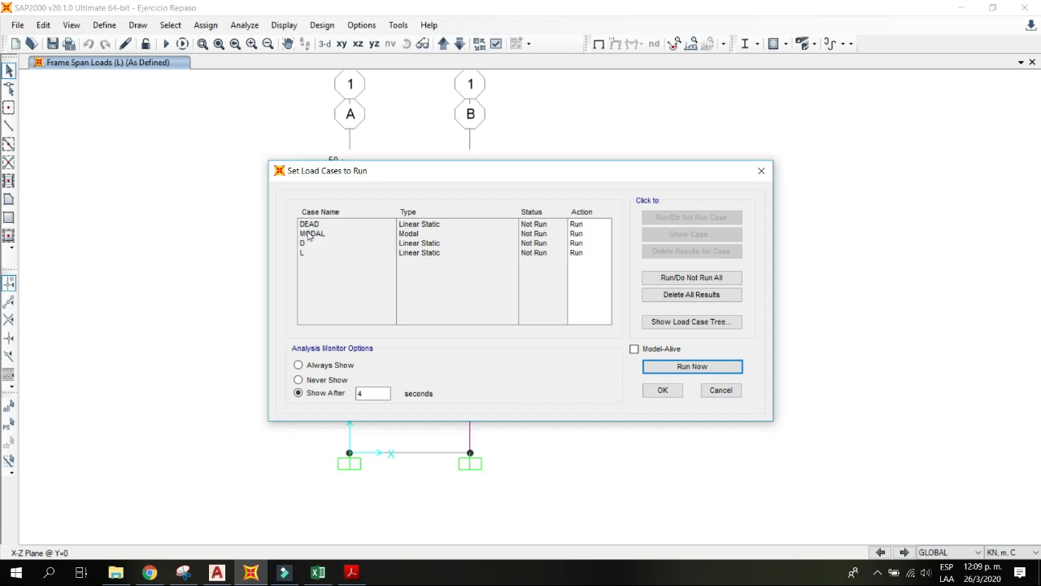
click(312, 234)
click(314, 225)
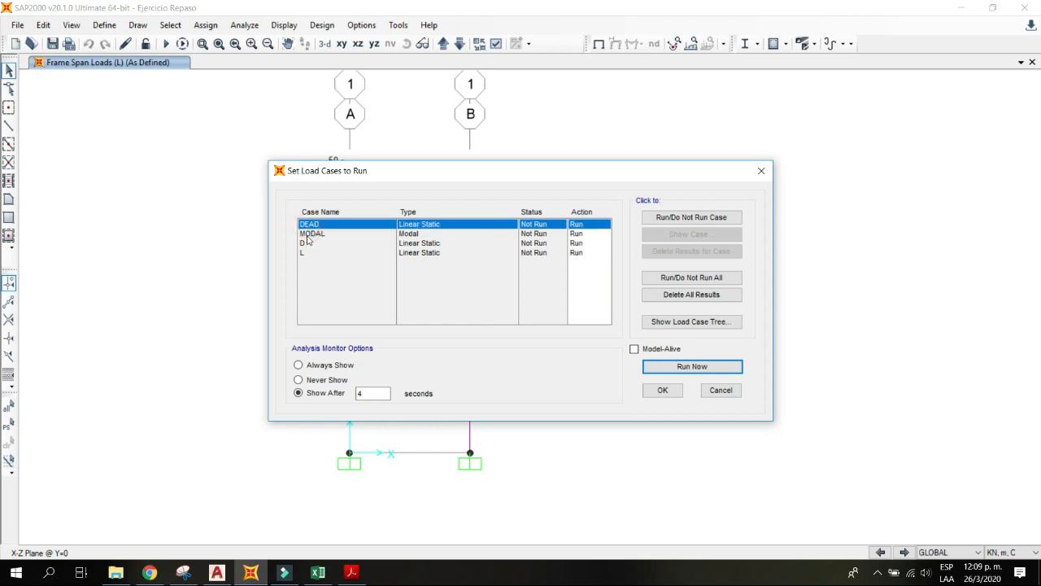
click(322, 232)
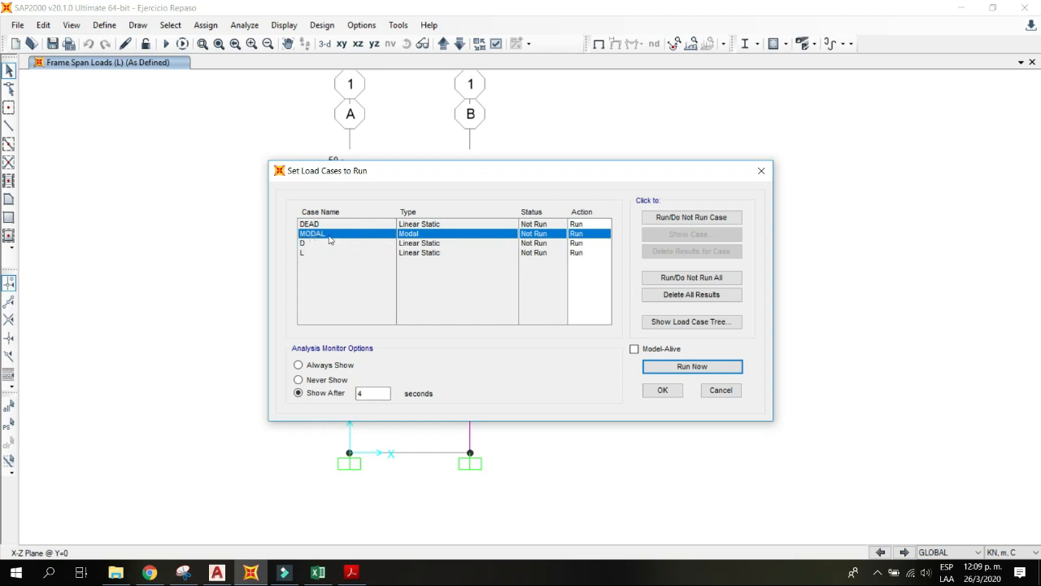
click(675, 219)
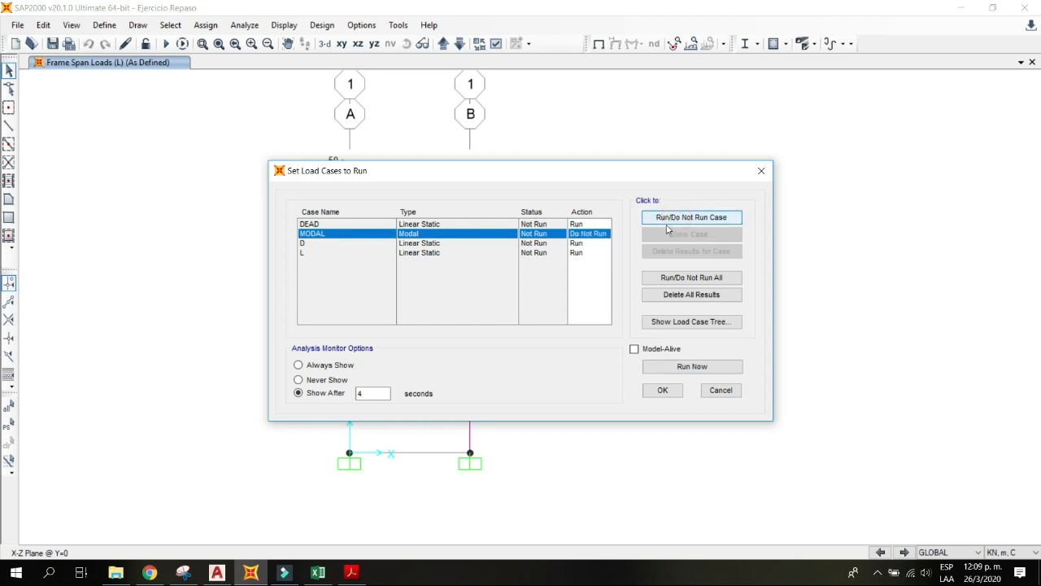
Step: Check the run actions of the DEAD, D and L cases and run the analysis
click(576, 222)
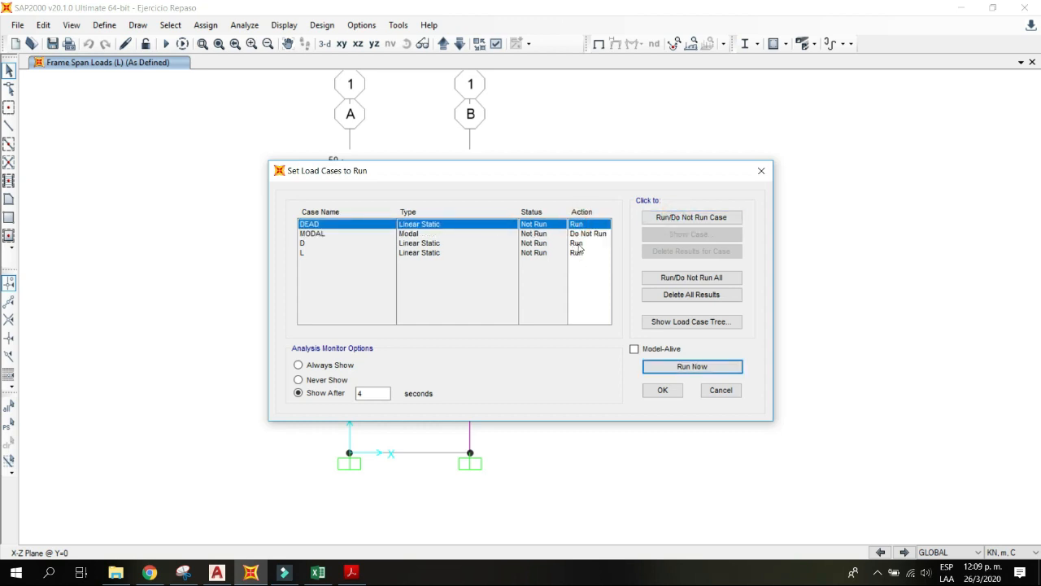
click(577, 243)
click(577, 252)
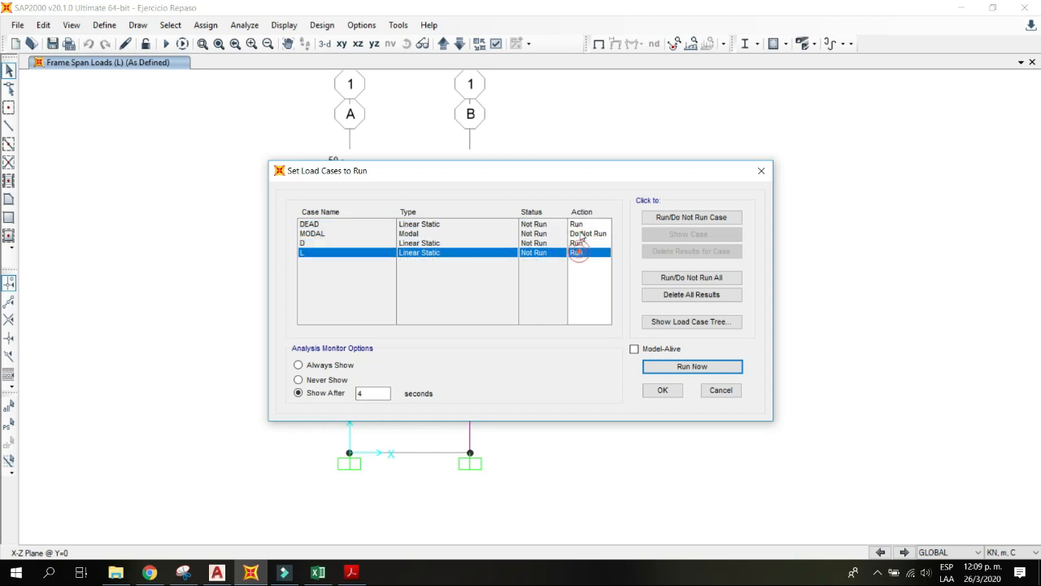
click(689, 373)
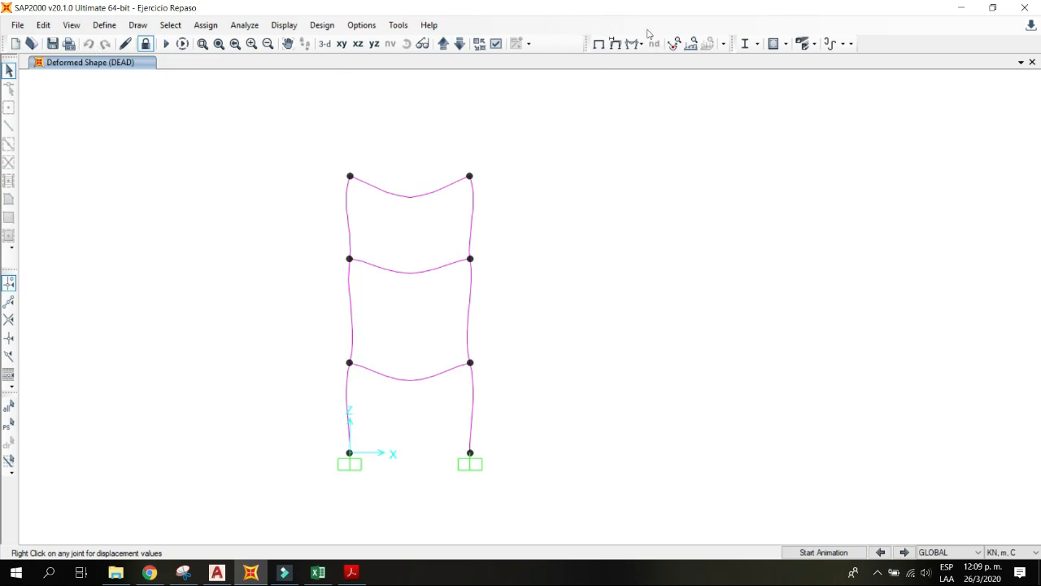
Step: Display the deformed shape for load case L with a wire shadow and inspect the top joint displacements on axis B
click(599, 46)
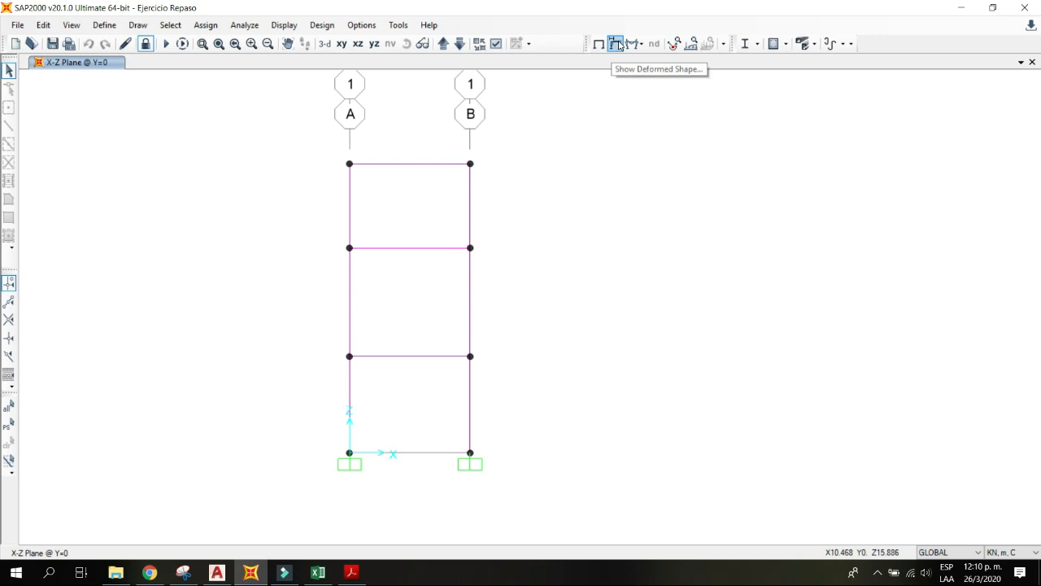
click(616, 46)
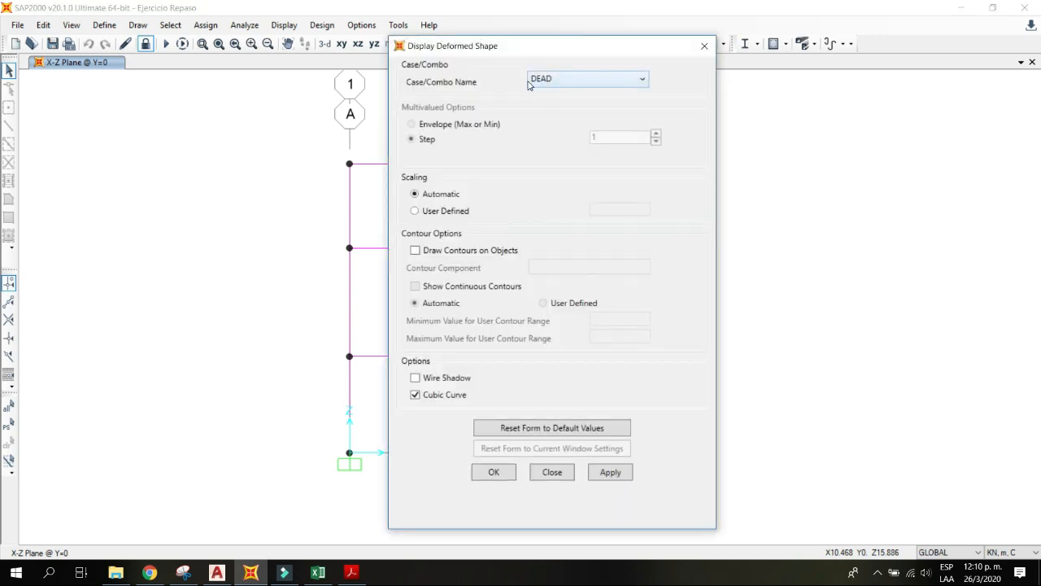
click(554, 77)
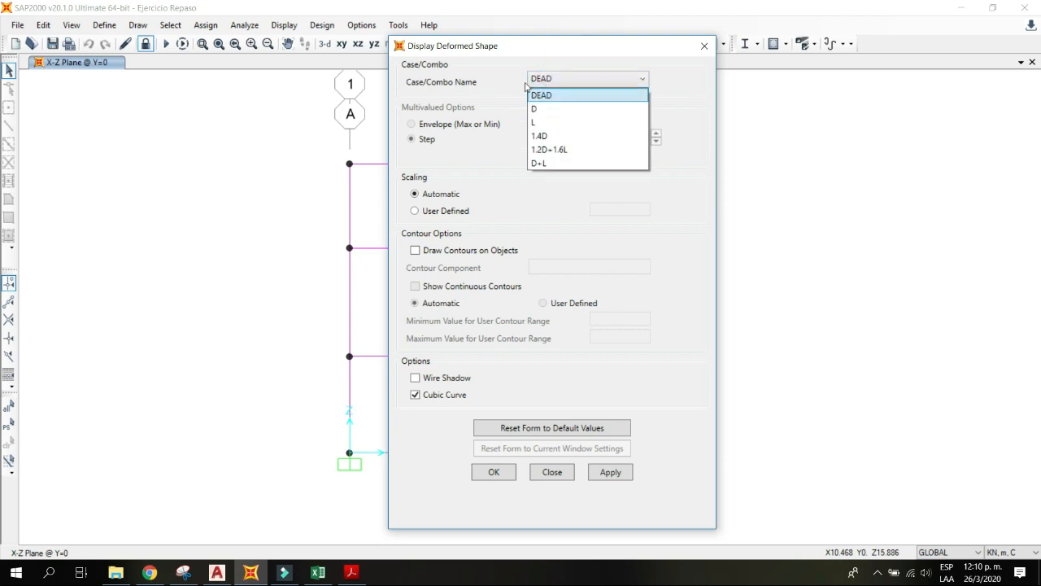
click(539, 121)
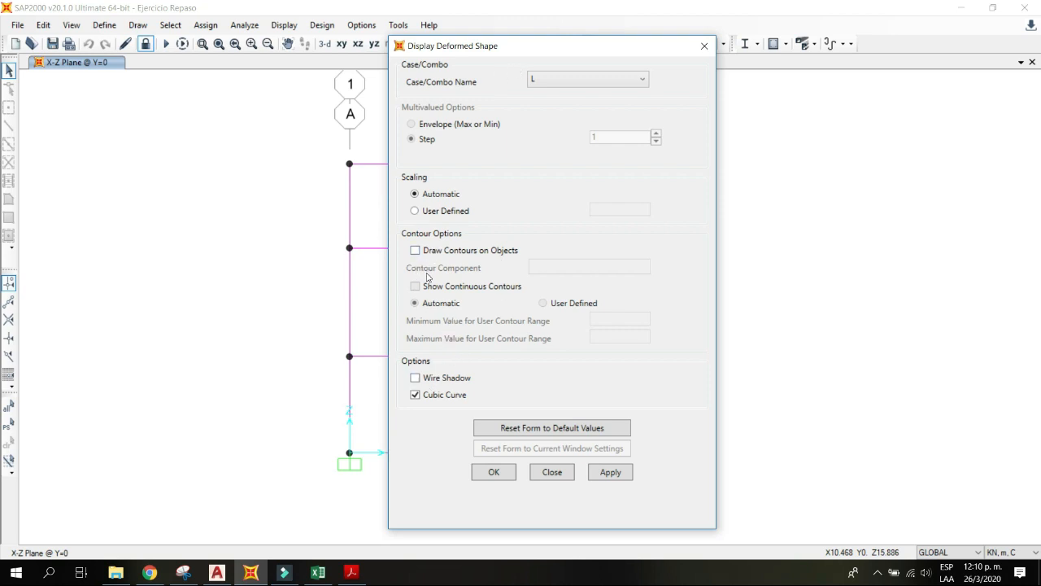
click(416, 379)
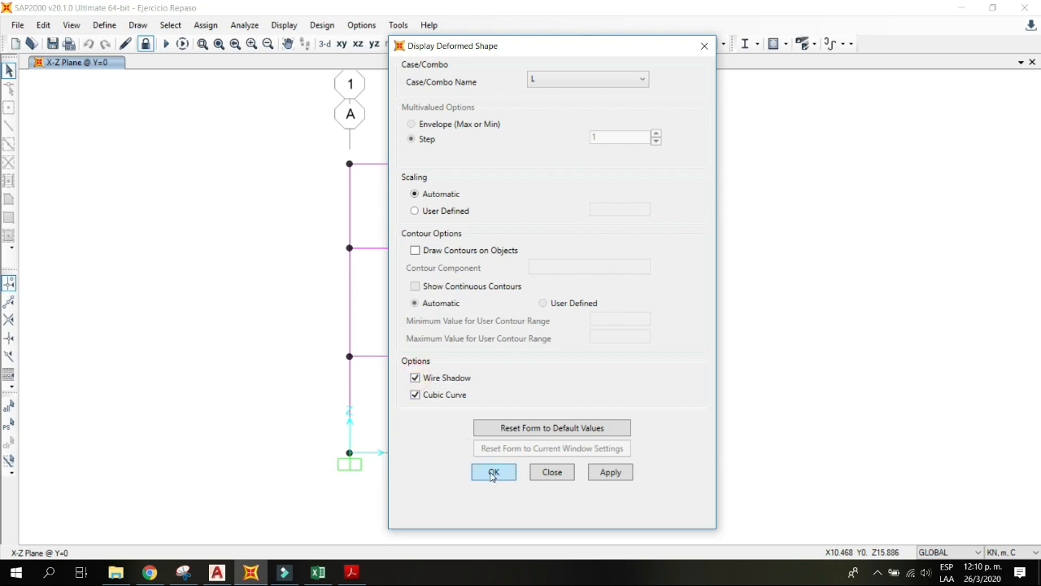
drag(527, 47, 751, 33)
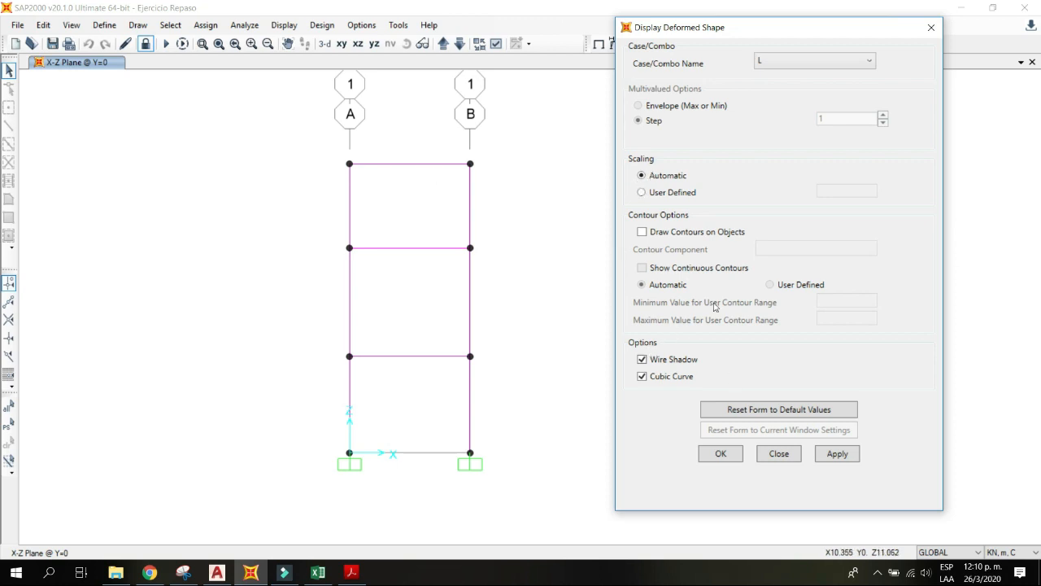
click(836, 455)
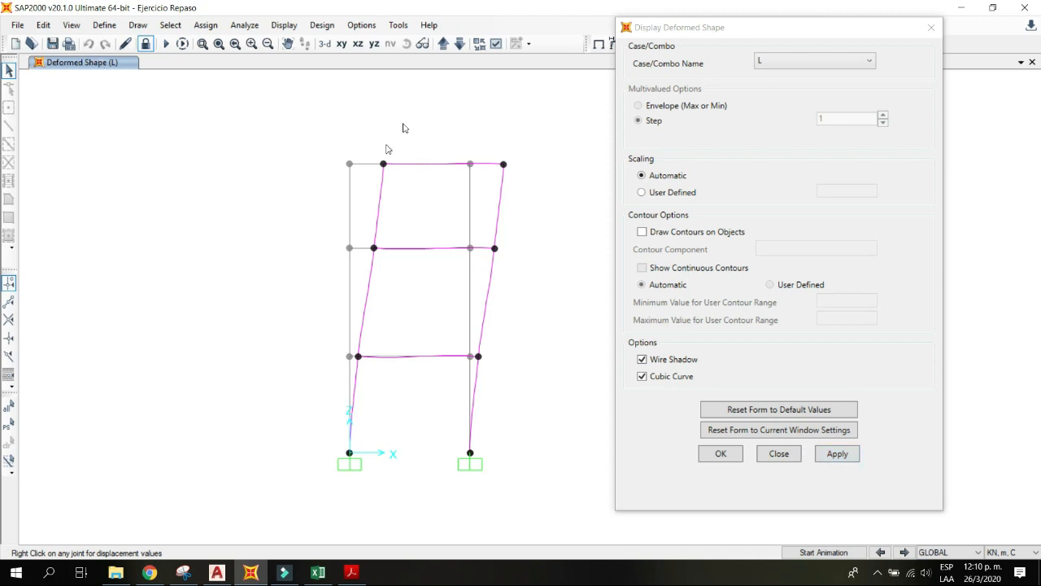
mouse_move(503, 166)
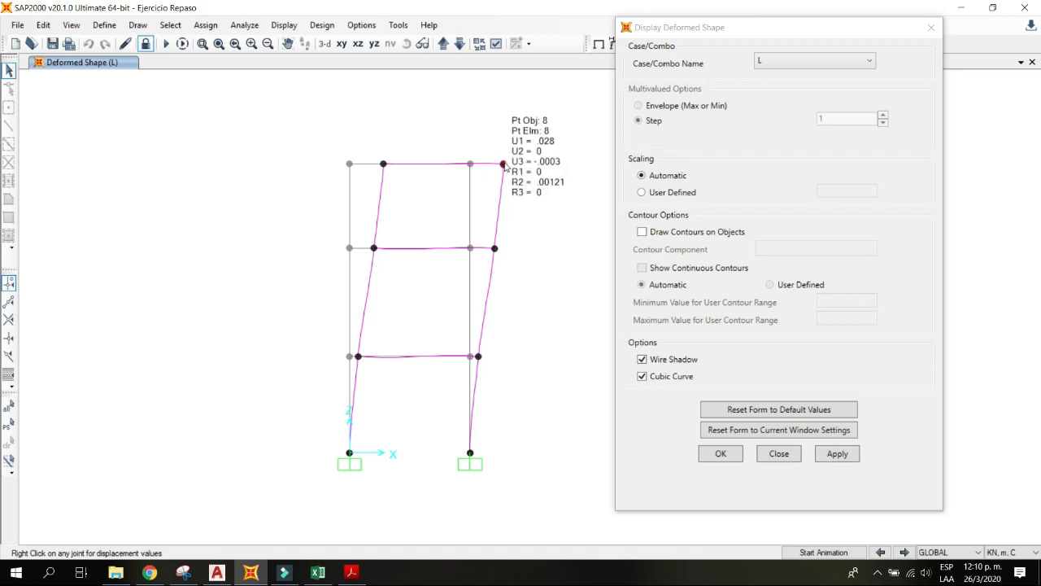
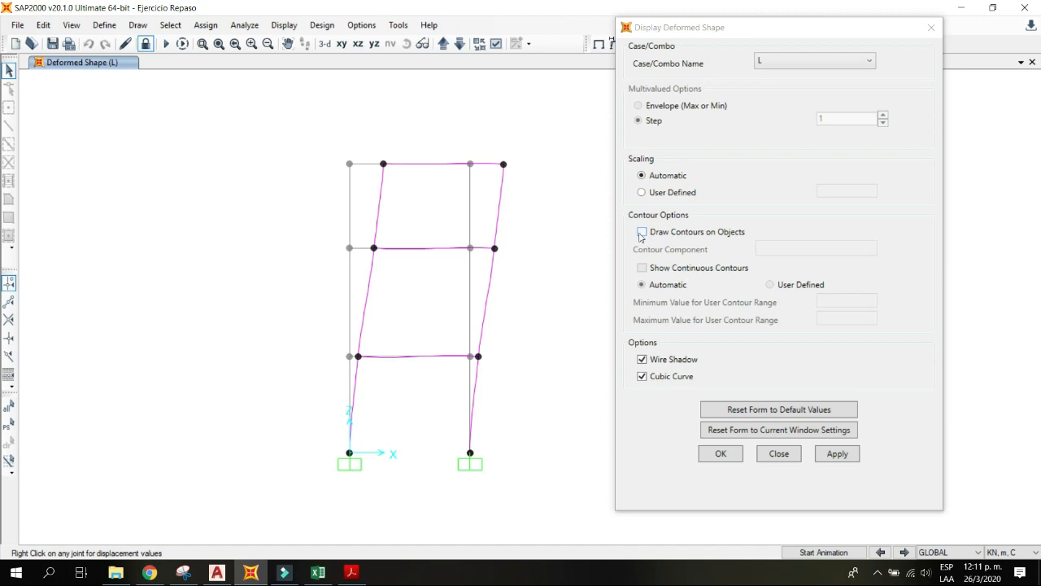
Step: Draw Ux displacement contours on the deformed frame and inspect the displacements of the upper two joints on axis B
click(642, 234)
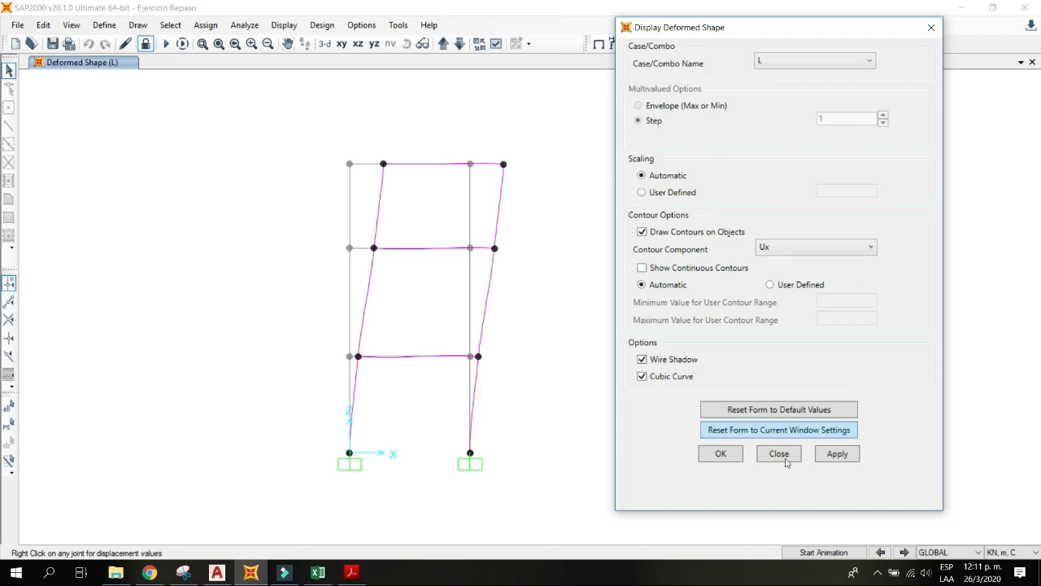
click(833, 456)
drag(724, 31, 58, 297)
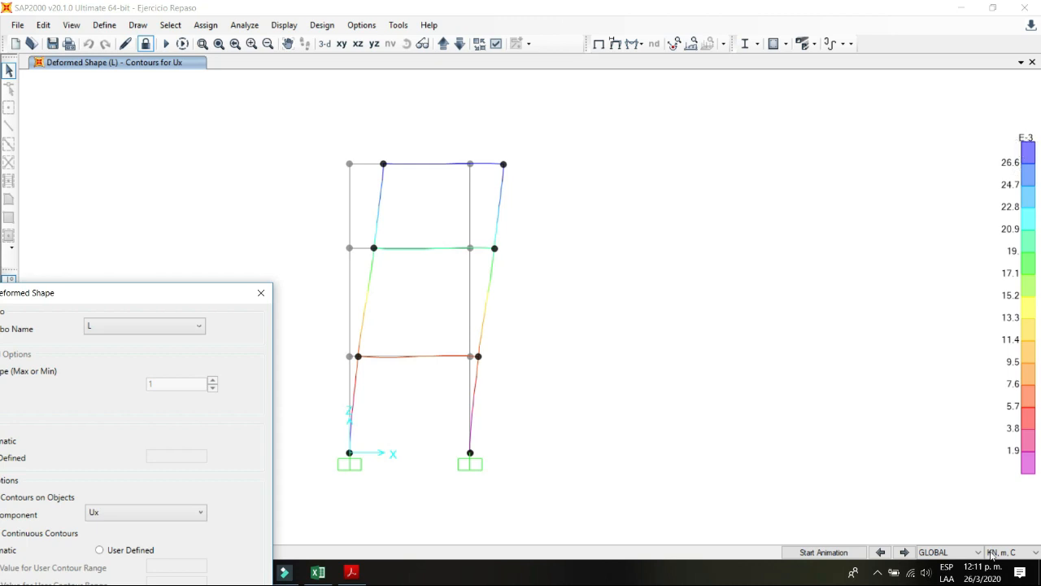
click(972, 427)
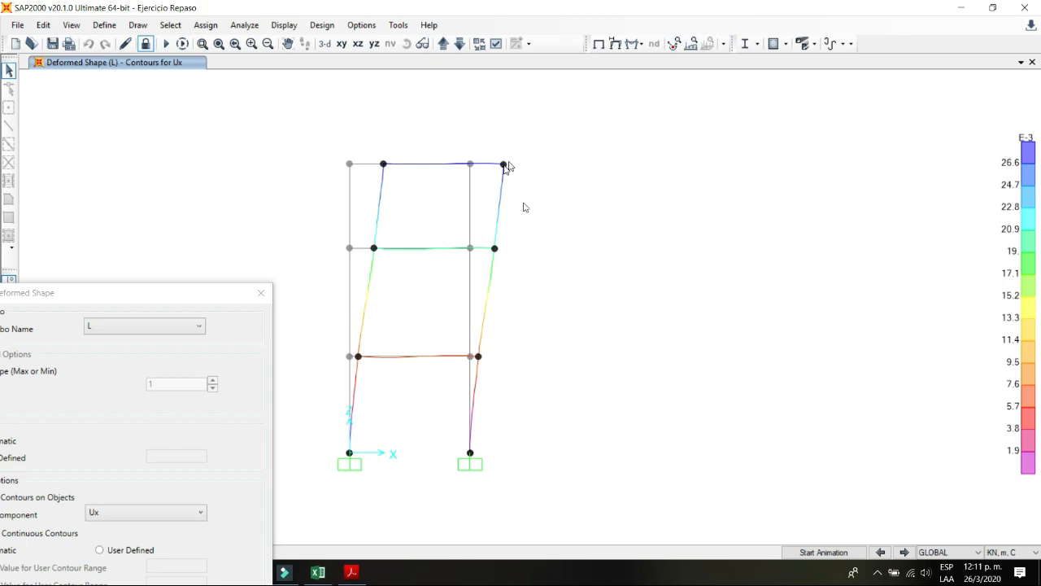
mouse_move(503, 168)
mouse_move(494, 251)
Step: Display the deformed shape for the D+L combination, keeping the Ux contours and wire shadow
drag(144, 293, 808, 103)
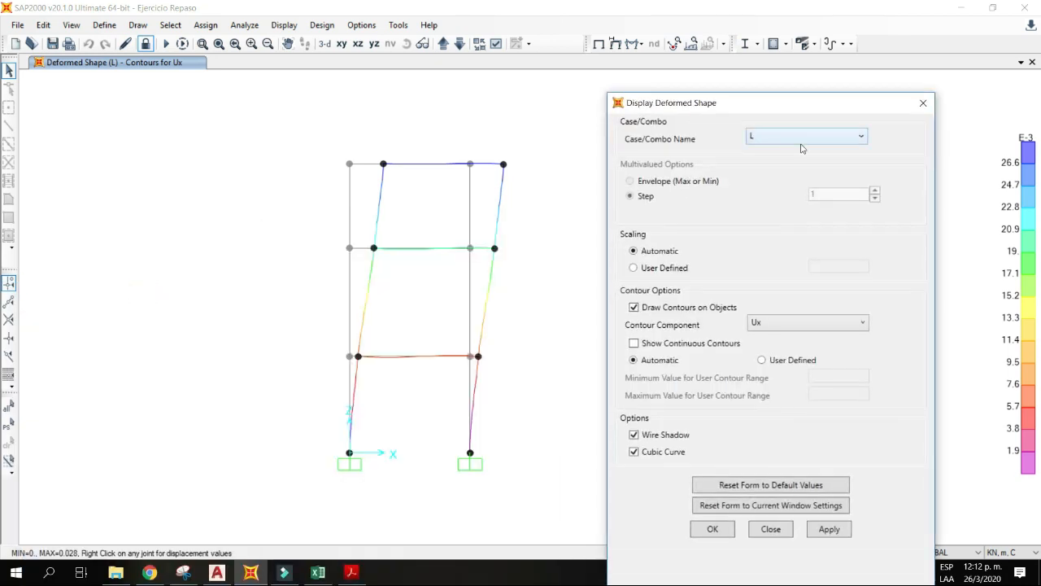
click(793, 136)
click(792, 136)
drag(733, 103, 748, 48)
click(796, 84)
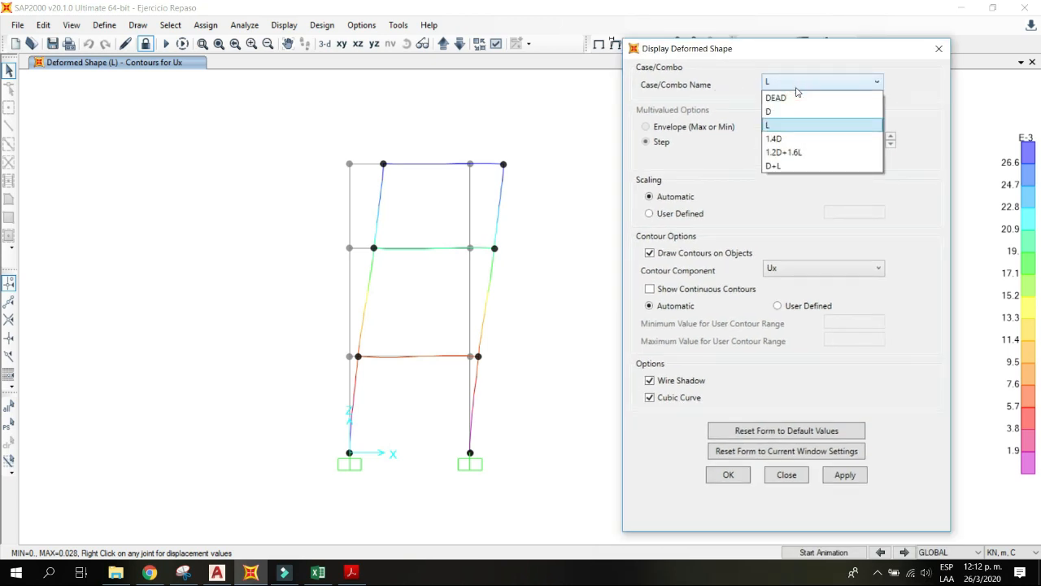
click(775, 166)
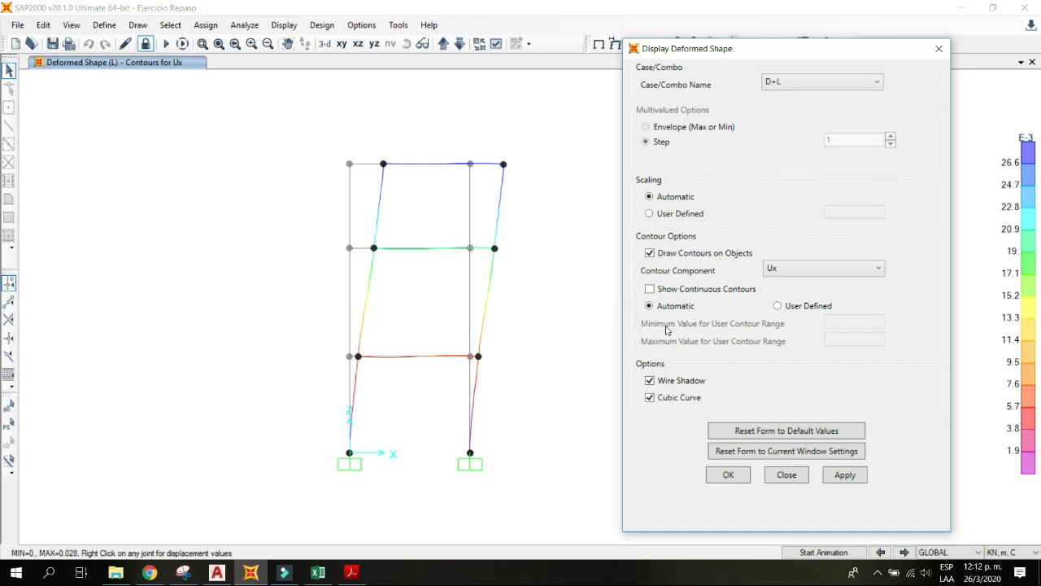
click(845, 477)
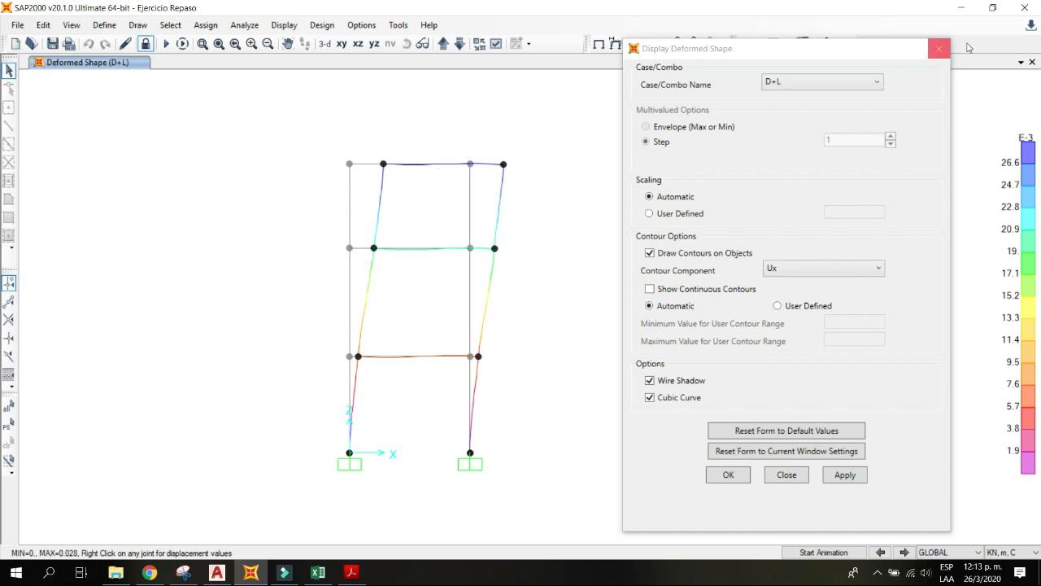
Step: Show the undeformed frame and unlock the model, accepting deletion of the analysis results
click(936, 48)
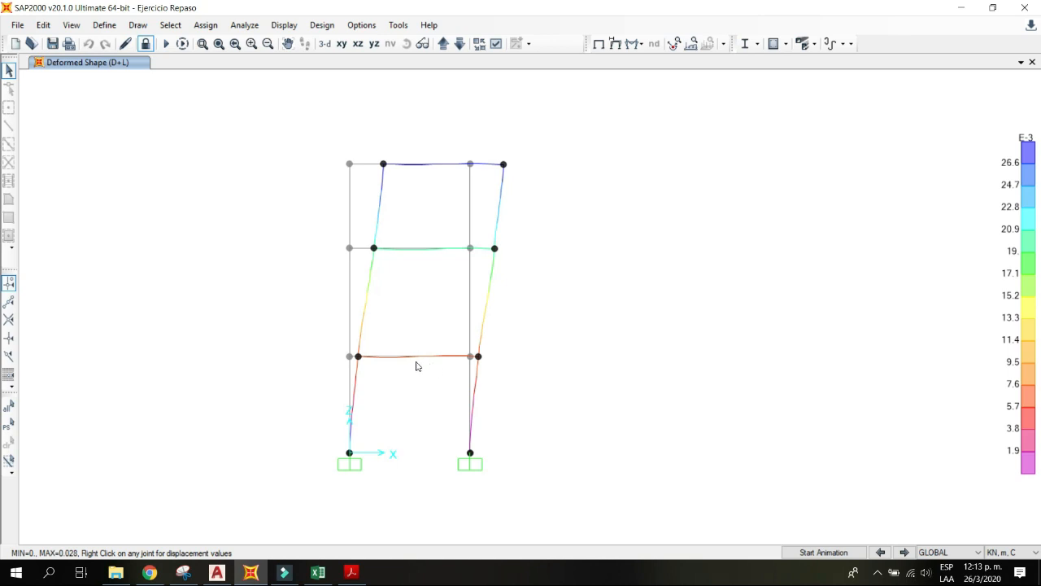
click(599, 44)
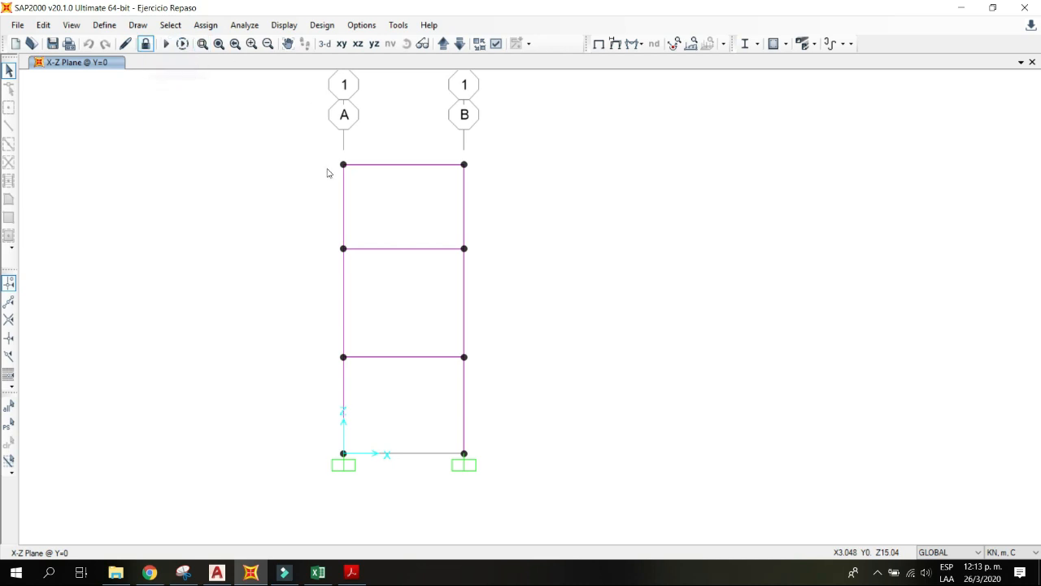
click(145, 44)
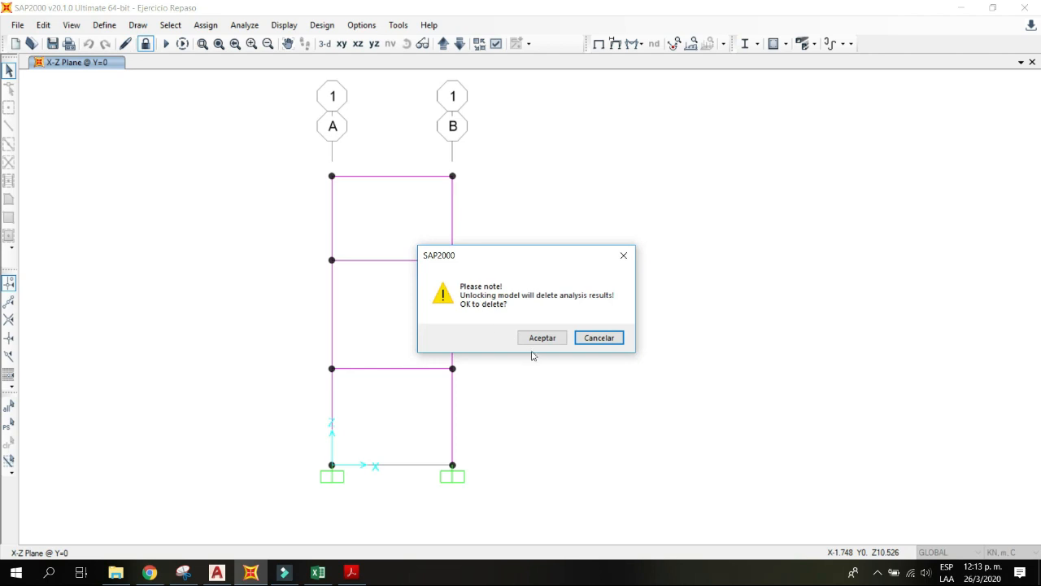
click(542, 339)
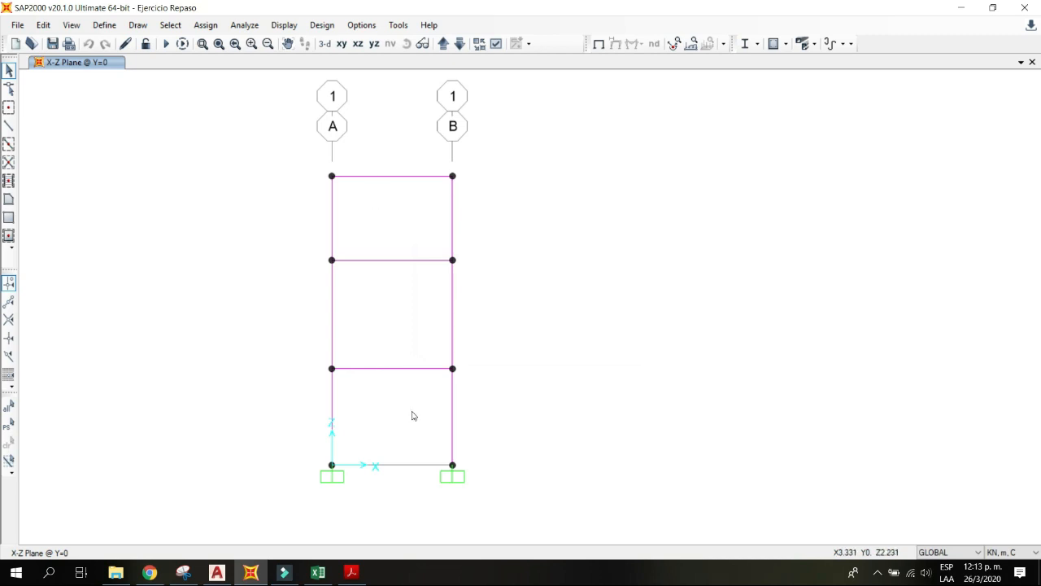
Step: Replicate the three upper joints on axis A linearly with dx 2.5 to add midspan joints on the beams
click(291, 158)
drag(307, 175, 349, 190)
drag(300, 231, 379, 265)
drag(268, 323, 384, 390)
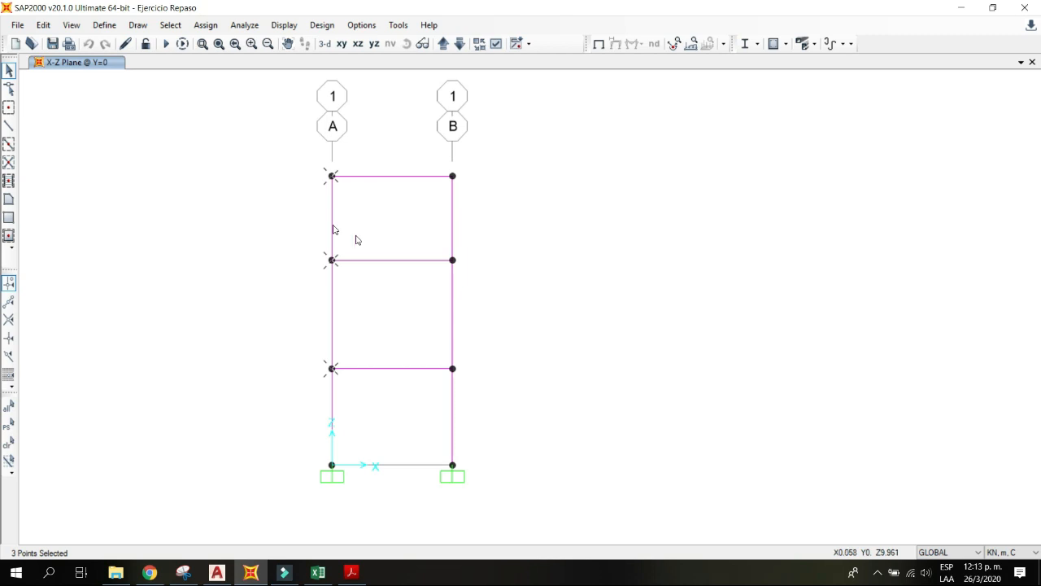
key(ctrl+r)
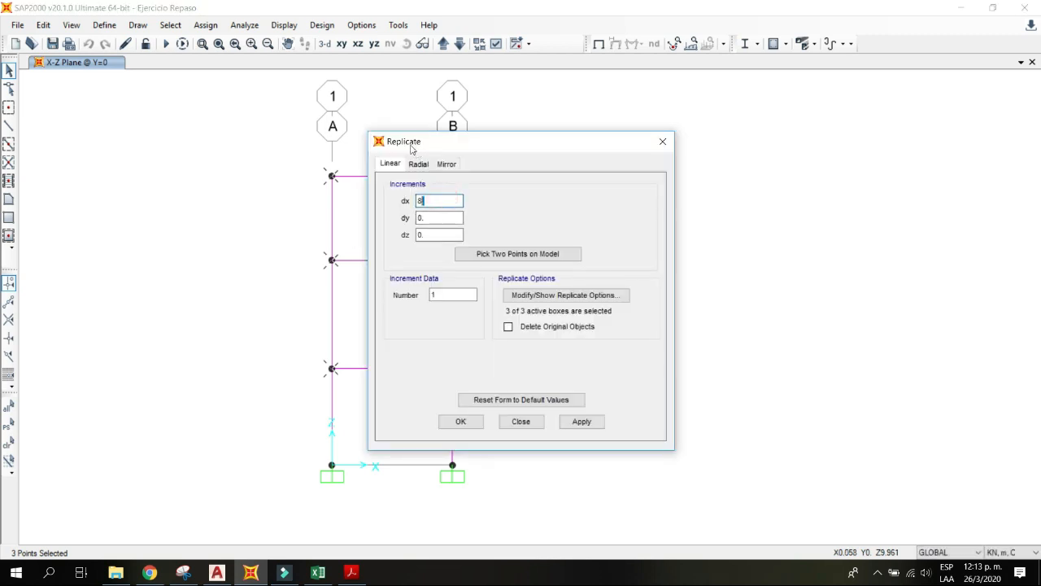
drag(407, 141, 538, 135)
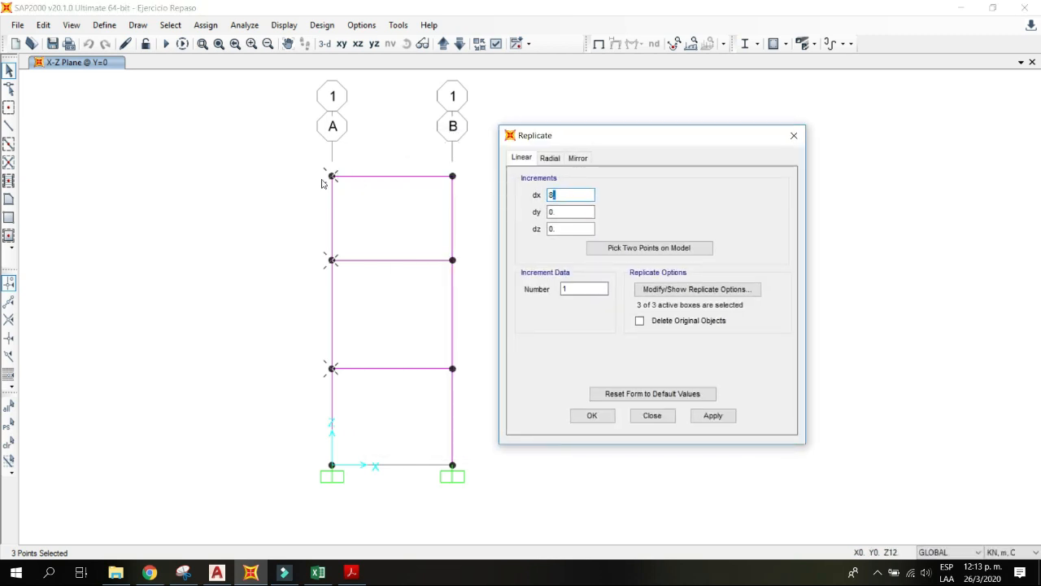
click(567, 193)
text(2.5)
click(602, 416)
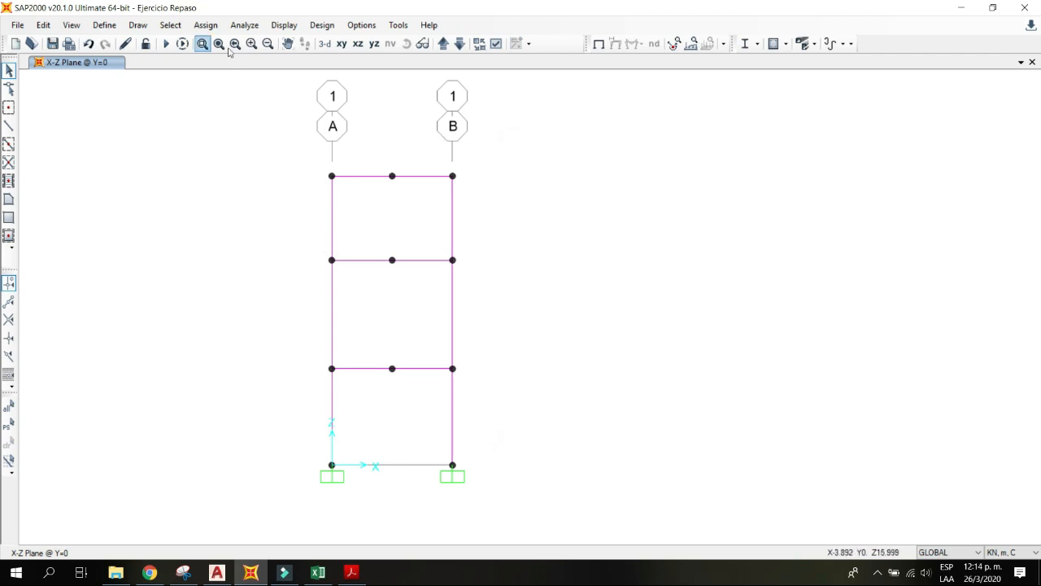
Step: Rerun the analysis and inspect displacements at the top joint on axis B and the midspan joints of the upper two beams
click(247, 27)
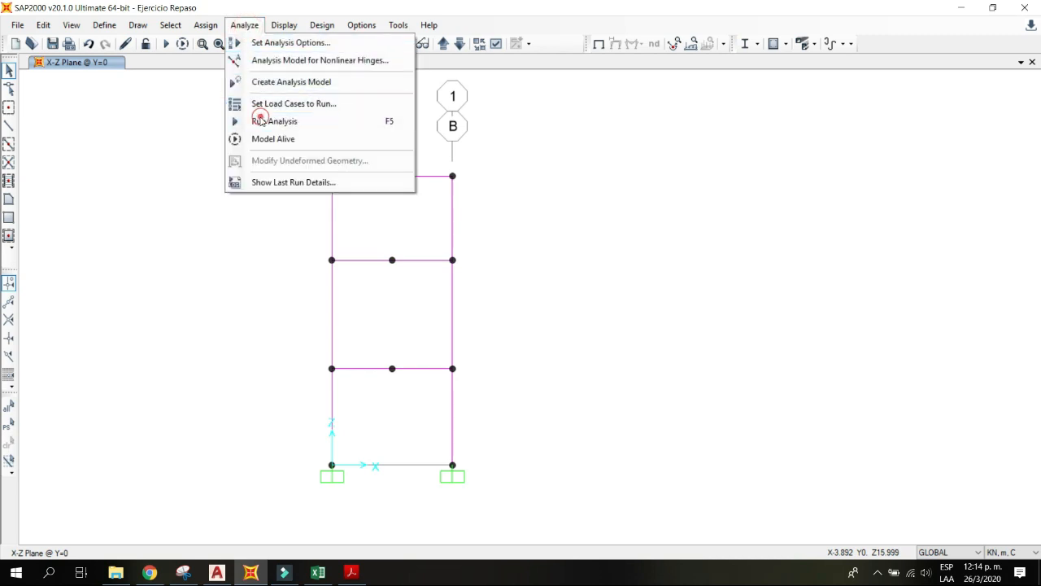
click(267, 123)
click(691, 367)
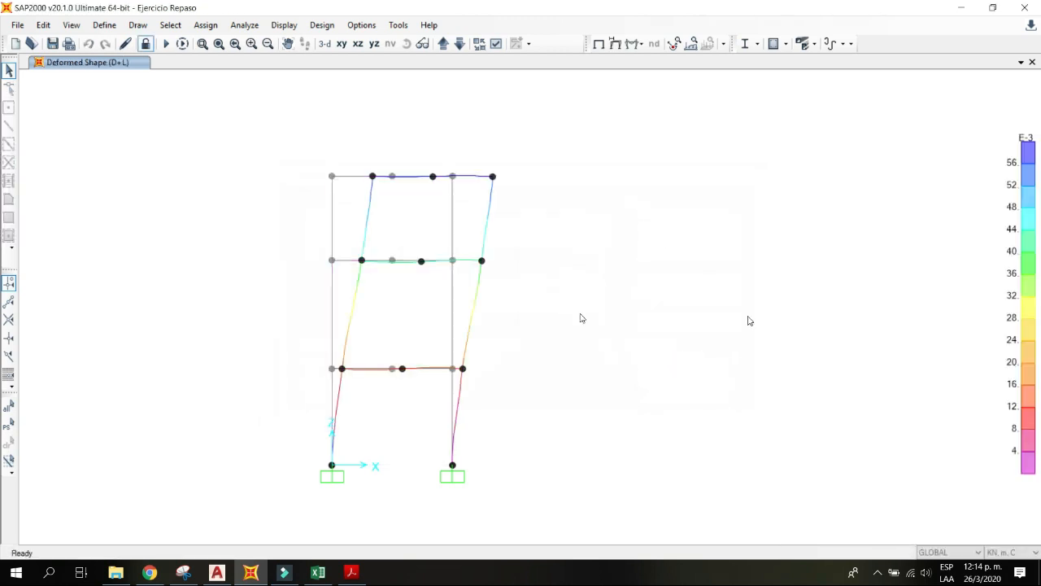
mouse_move(492, 178)
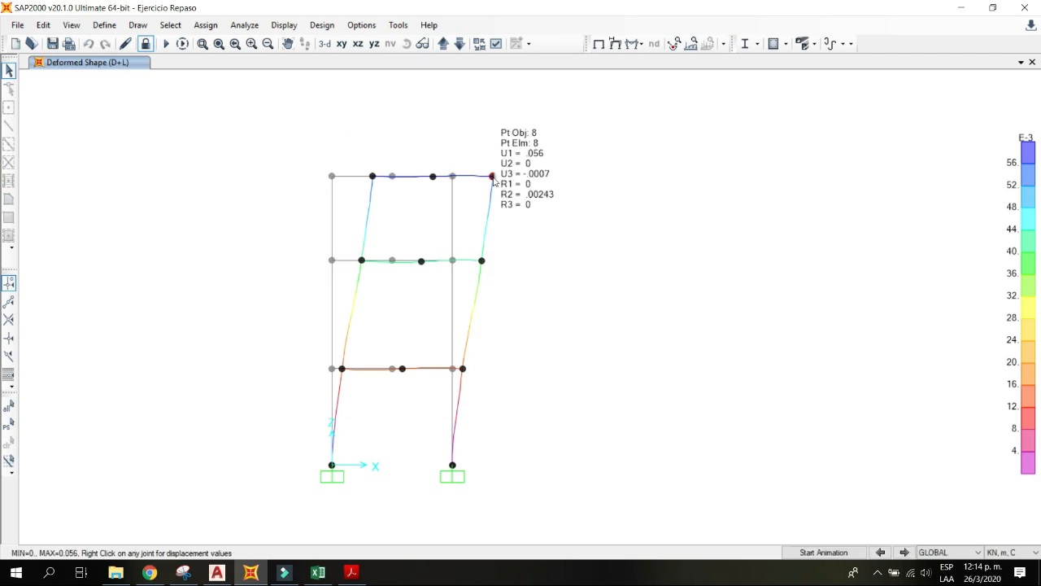
mouse_move(433, 180)
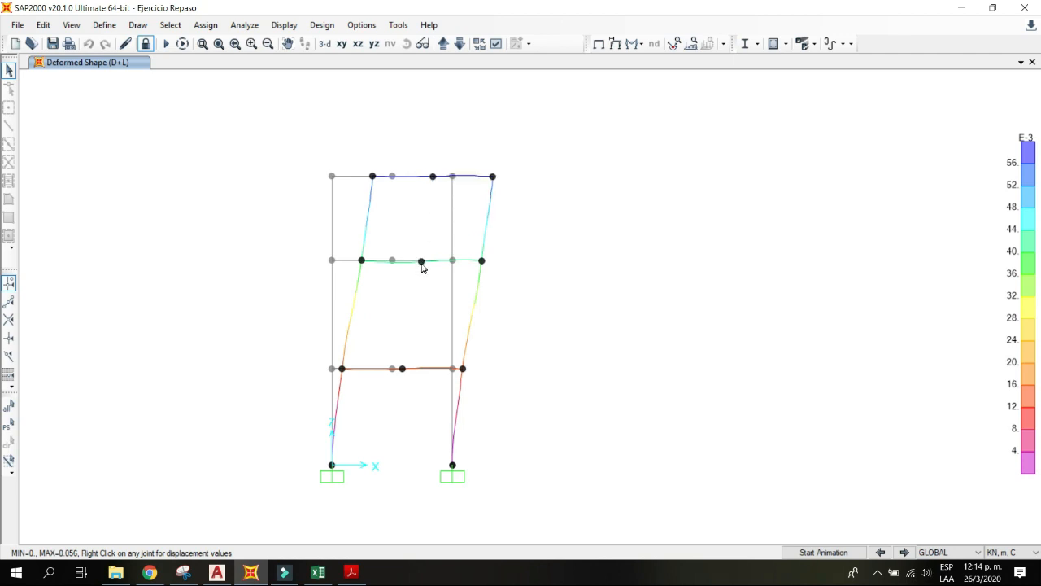
mouse_move(422, 261)
Step: Review the load cases and scale factors that make up the D+L load combination
click(104, 26)
click(163, 283)
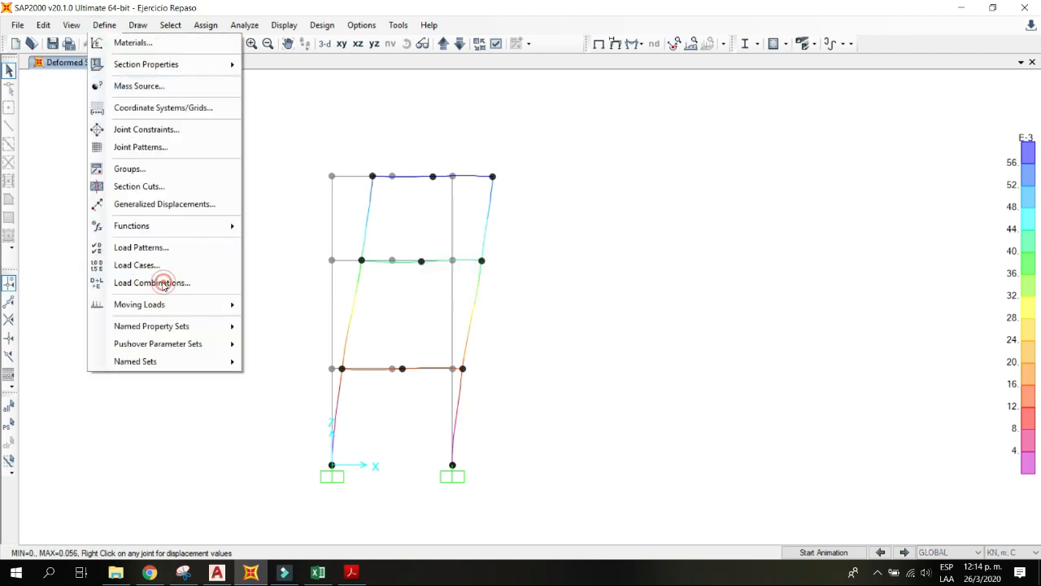
click(383, 244)
click(583, 265)
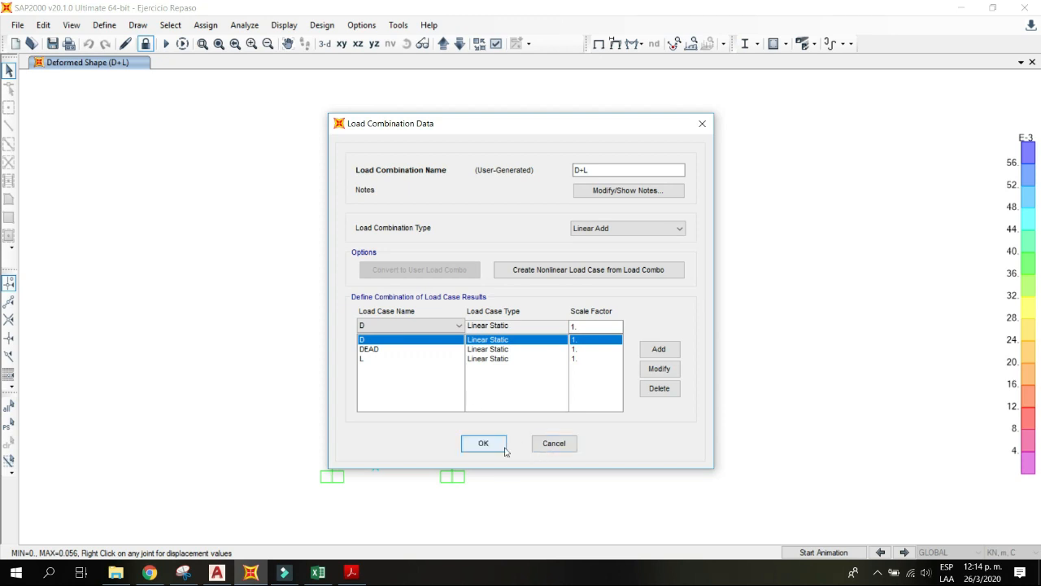
click(488, 445)
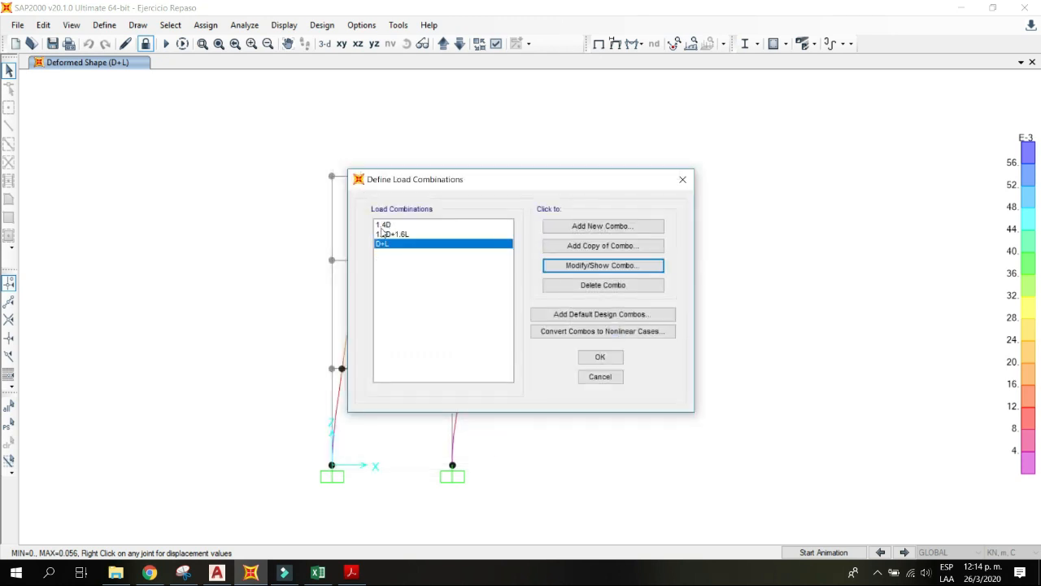
click(600, 357)
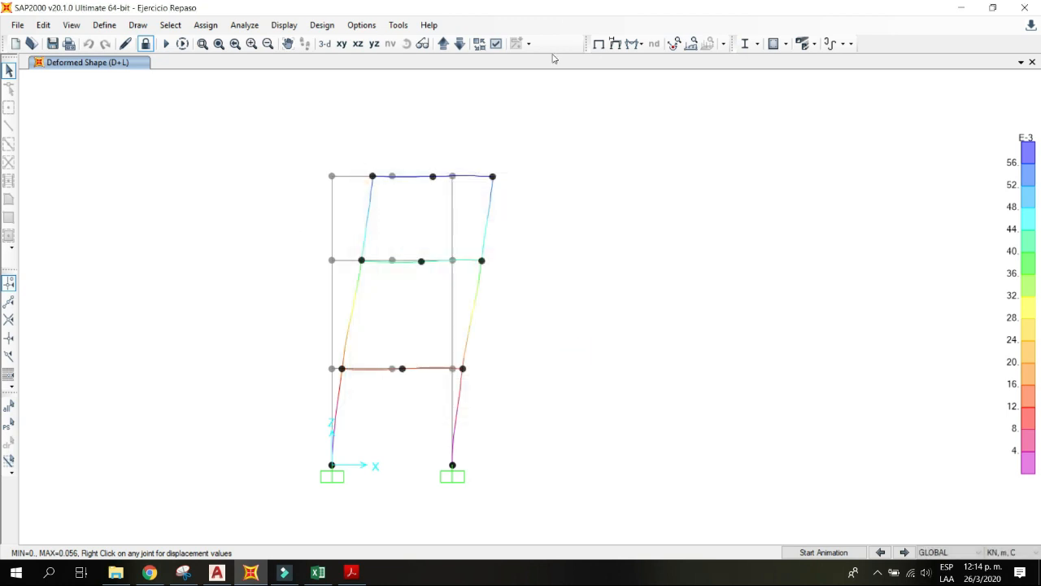
Step: Display the D+L deformed shape without contours and inspect the midspan joint displacements of the upper two beams
click(616, 43)
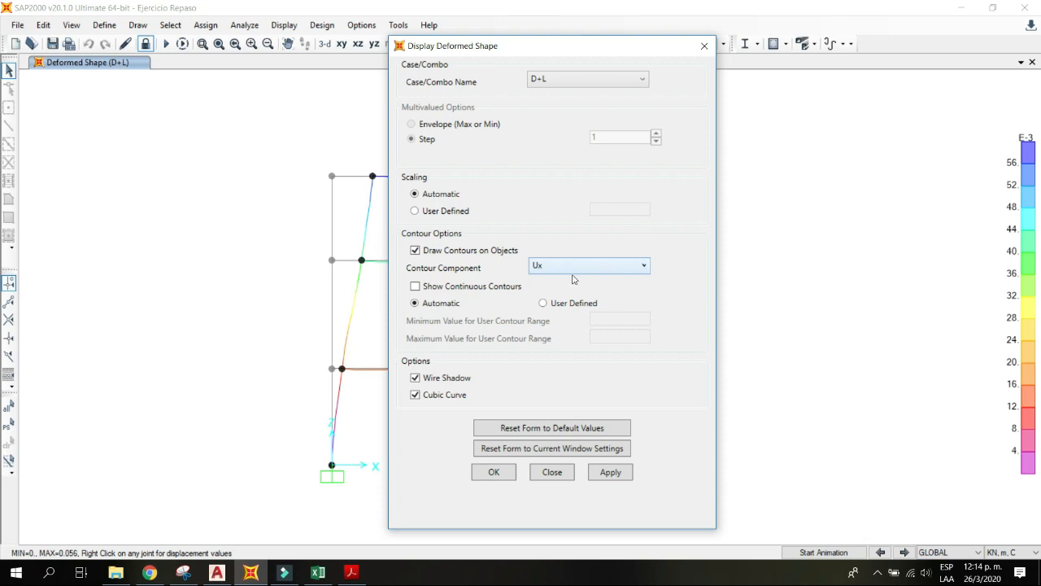
click(575, 78)
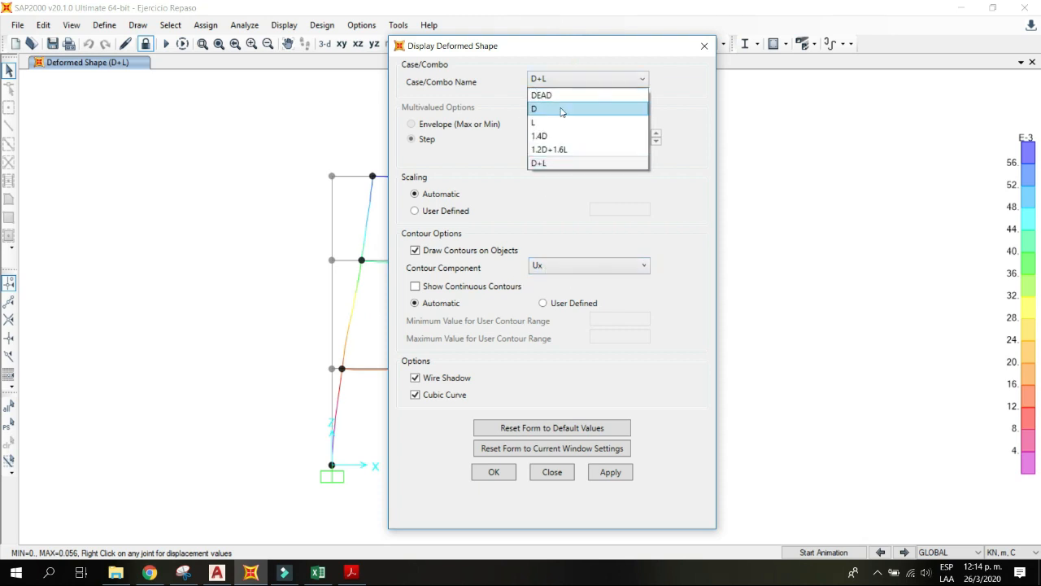
click(550, 162)
click(436, 252)
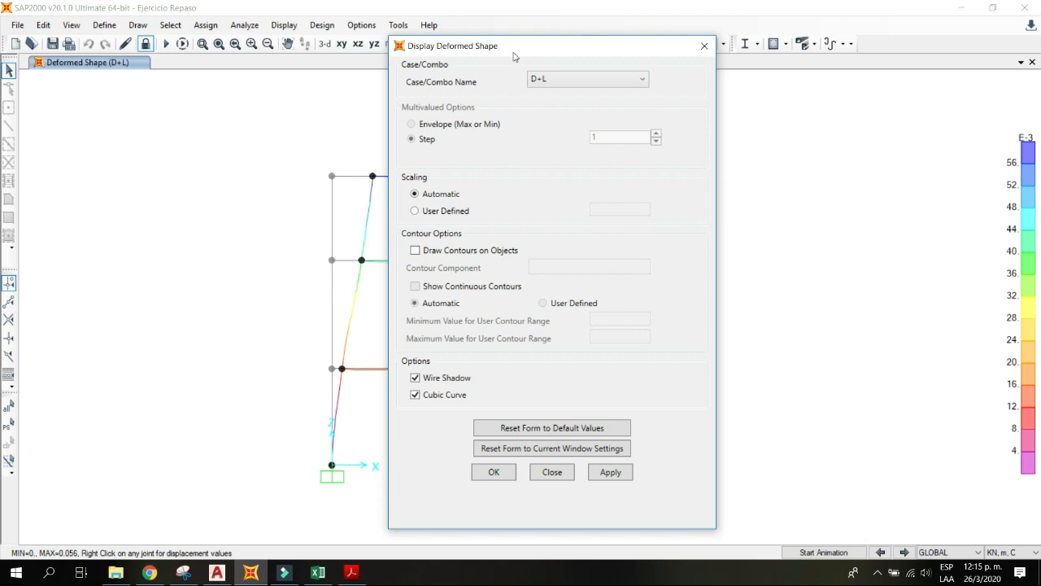
drag(516, 54, 704, 22)
click(682, 439)
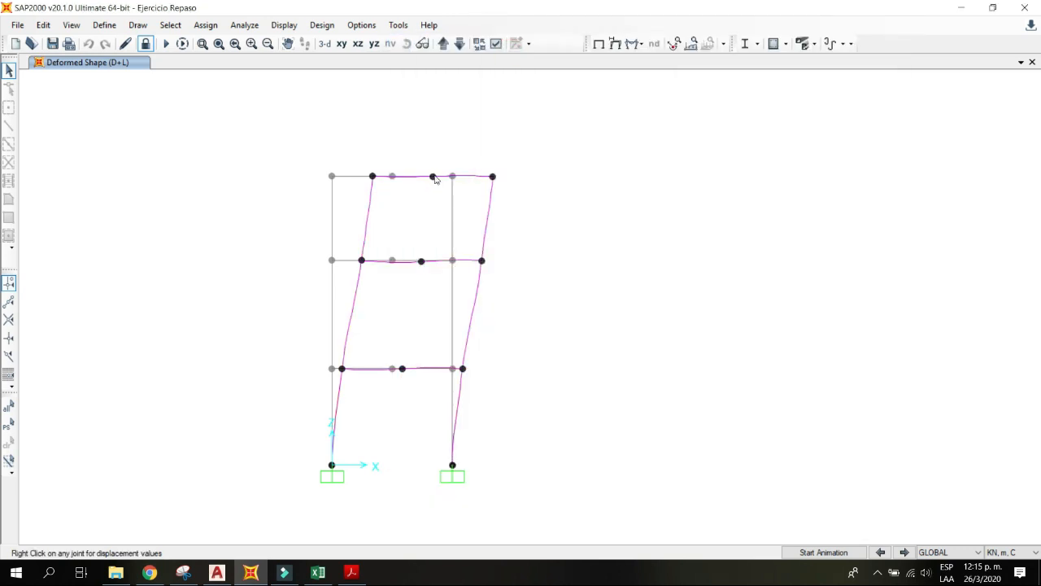
mouse_move(434, 178)
mouse_move(421, 265)
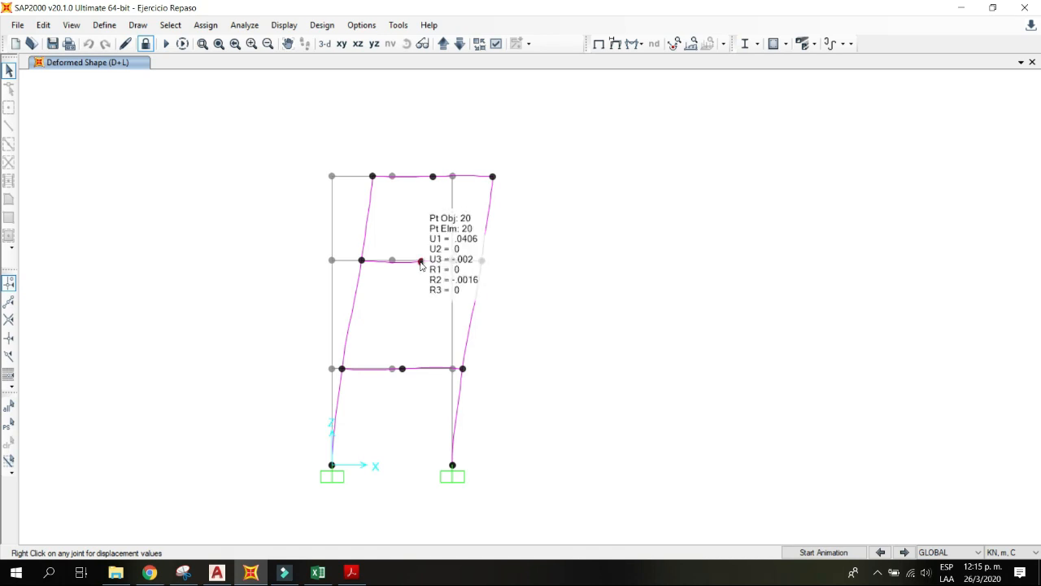
Step: Display the deformed shape for load case D and inspect the displacement of the second-storey beam's midspan joint
click(615, 44)
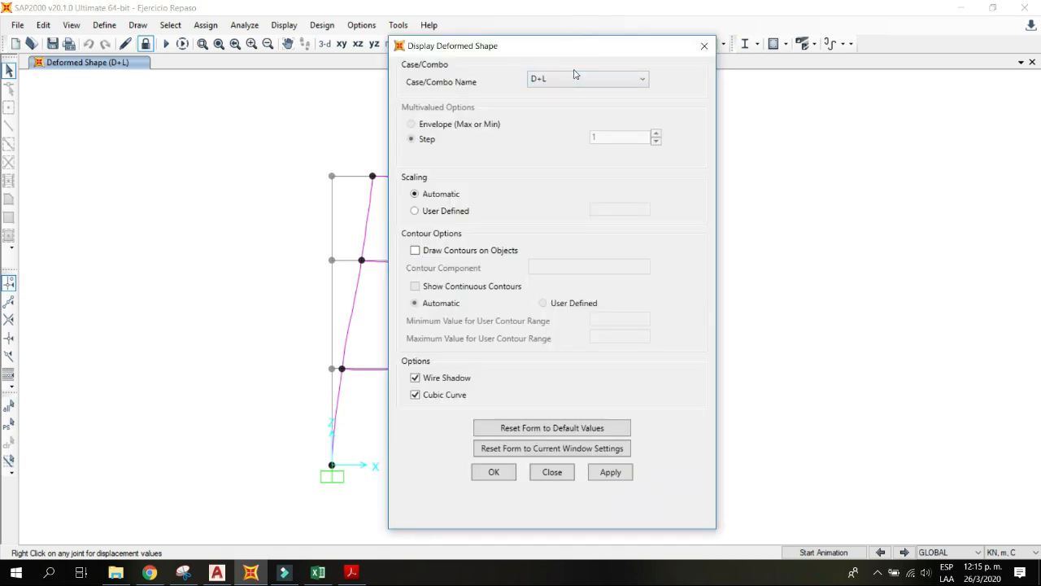
click(567, 77)
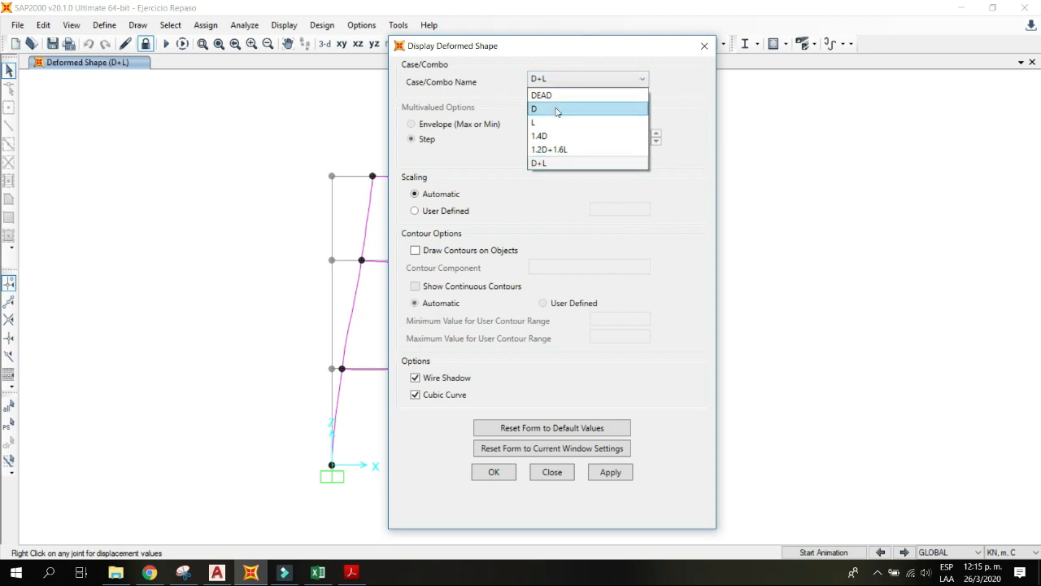
click(555, 106)
click(492, 472)
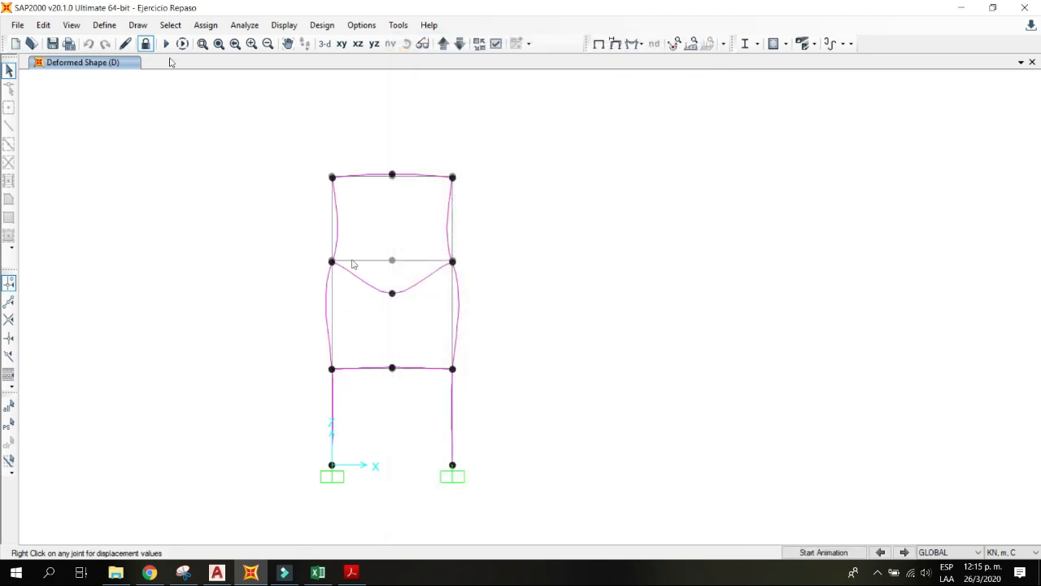
mouse_move(393, 295)
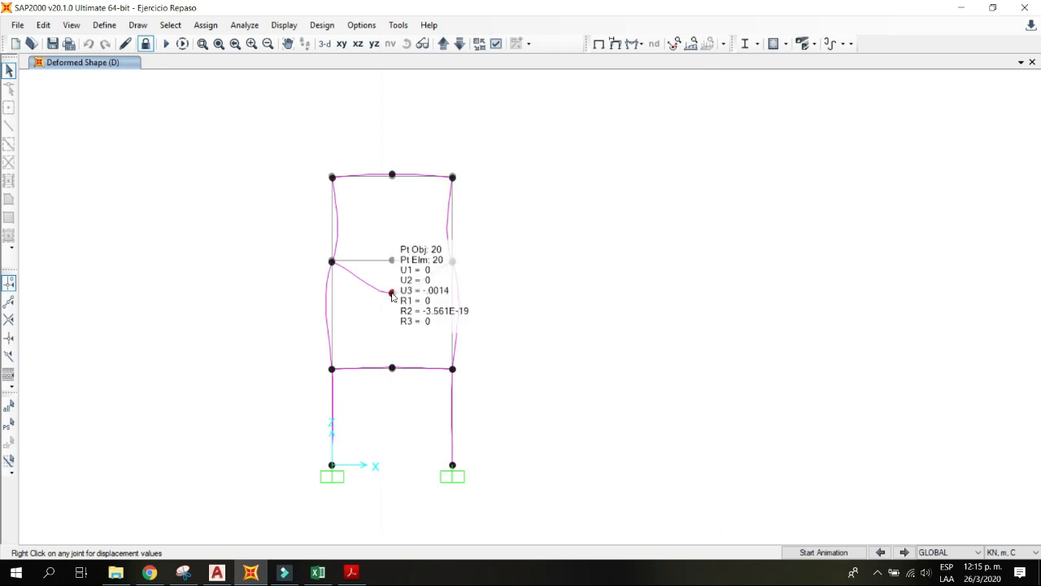
Step: Draw Uy displacement contours on the deformed shape of load case D
click(616, 45)
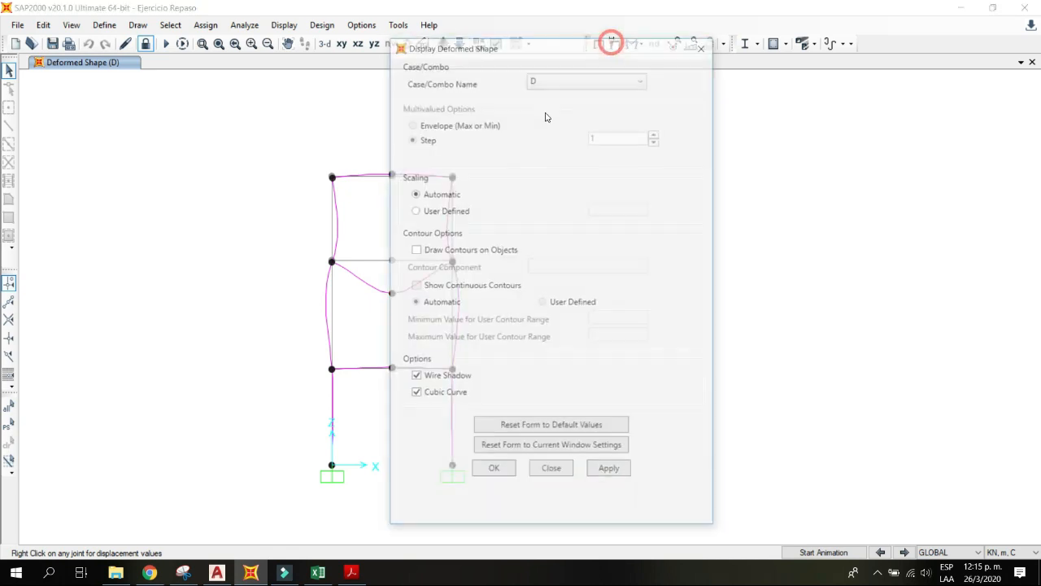
click(578, 81)
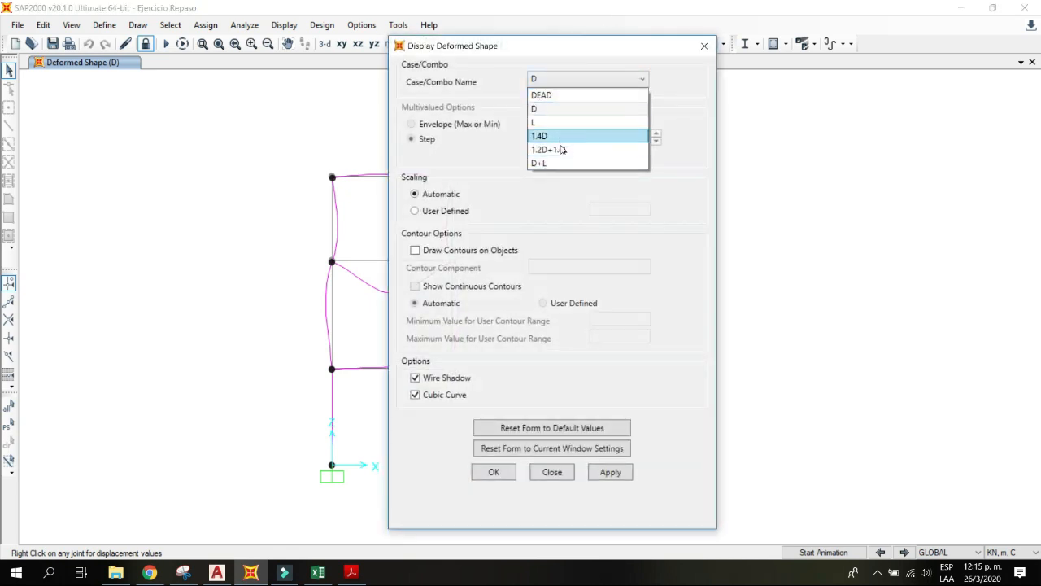
click(493, 173)
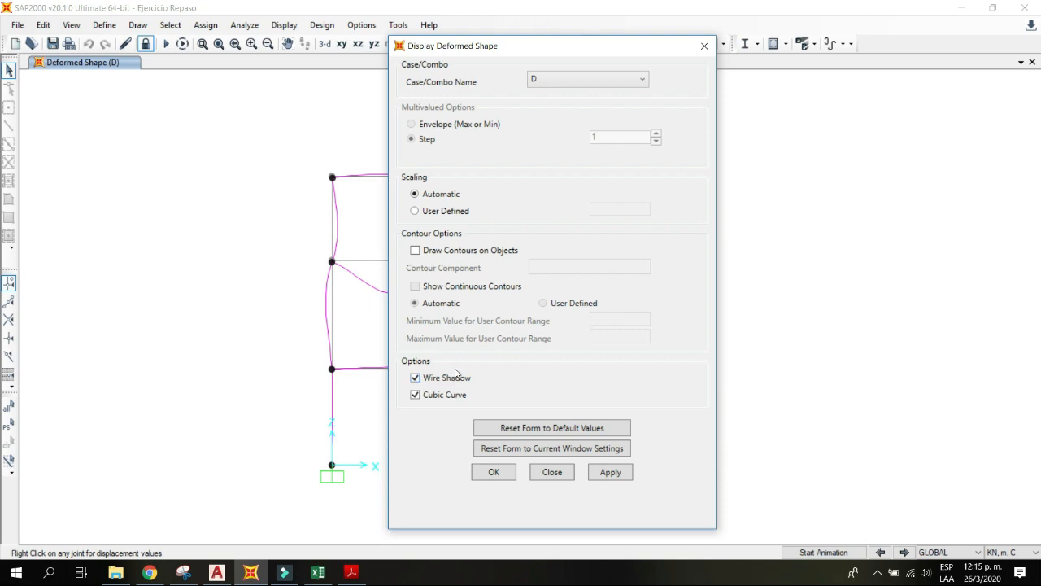
drag(466, 47, 687, 12)
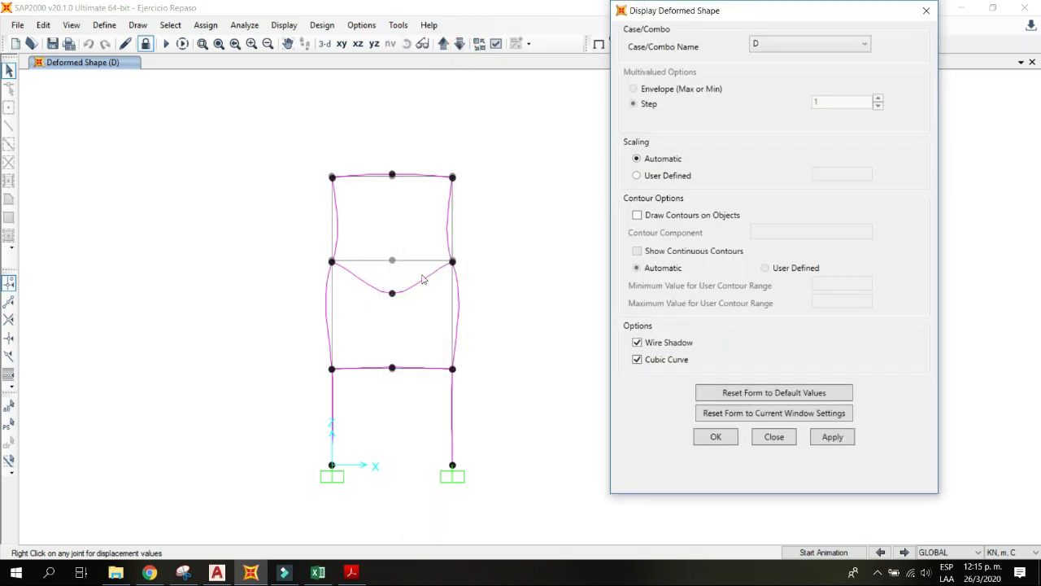
click(637, 215)
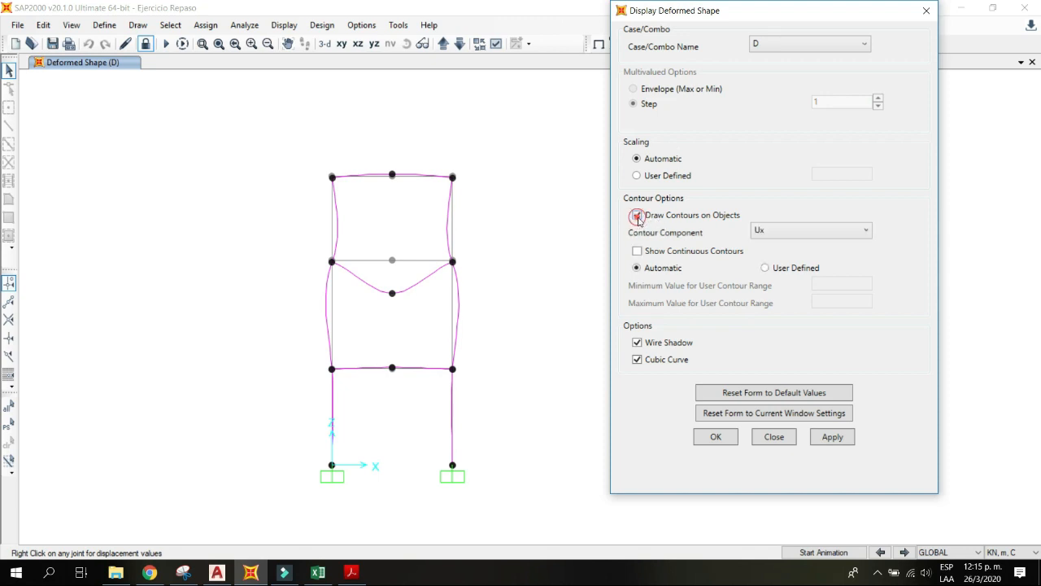
click(812, 232)
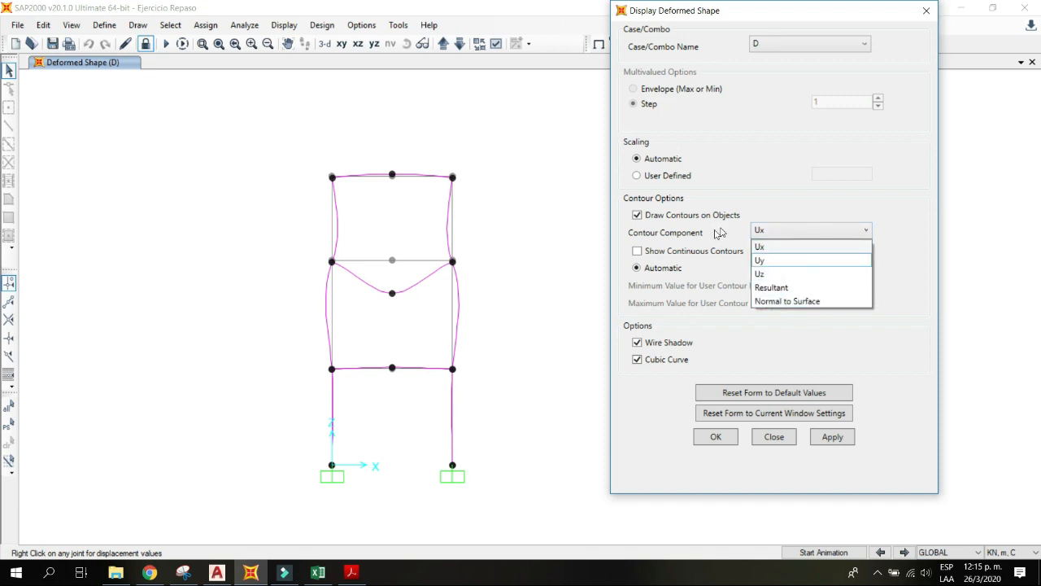
click(768, 260)
click(714, 437)
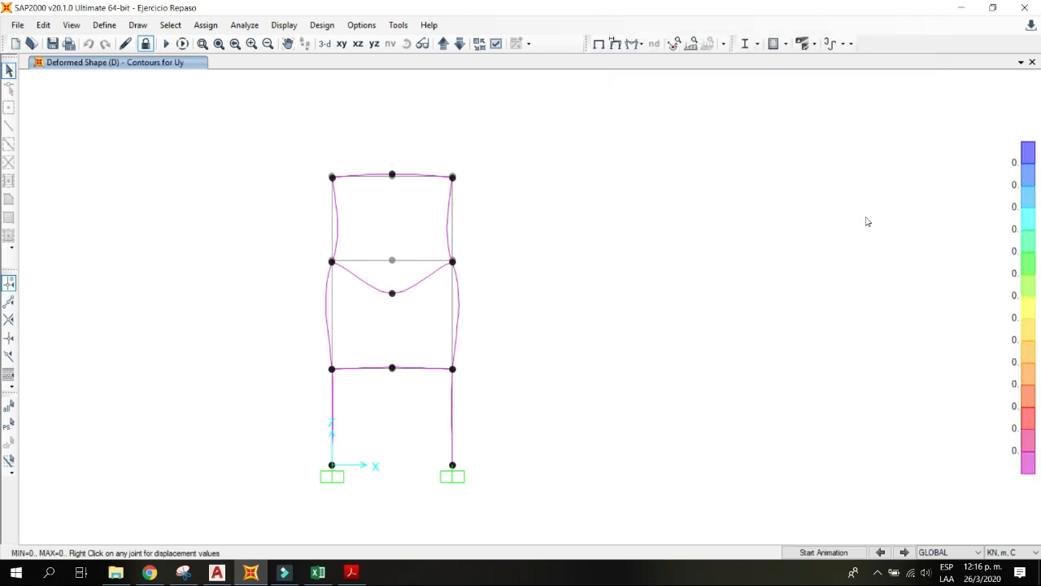
Step: Change the contour component of the load case D deformed shape to Uz
click(613, 44)
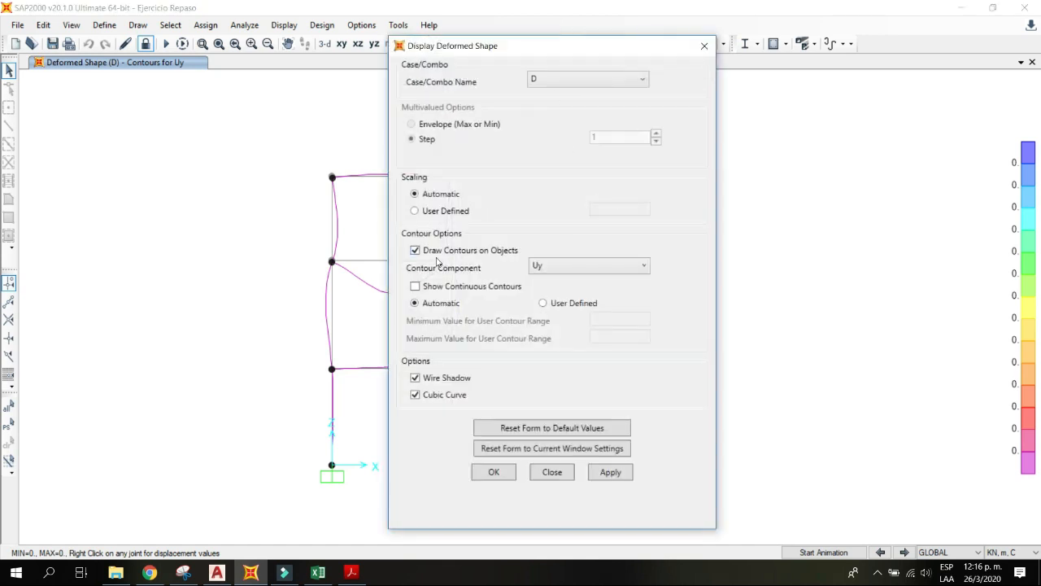
click(572, 270)
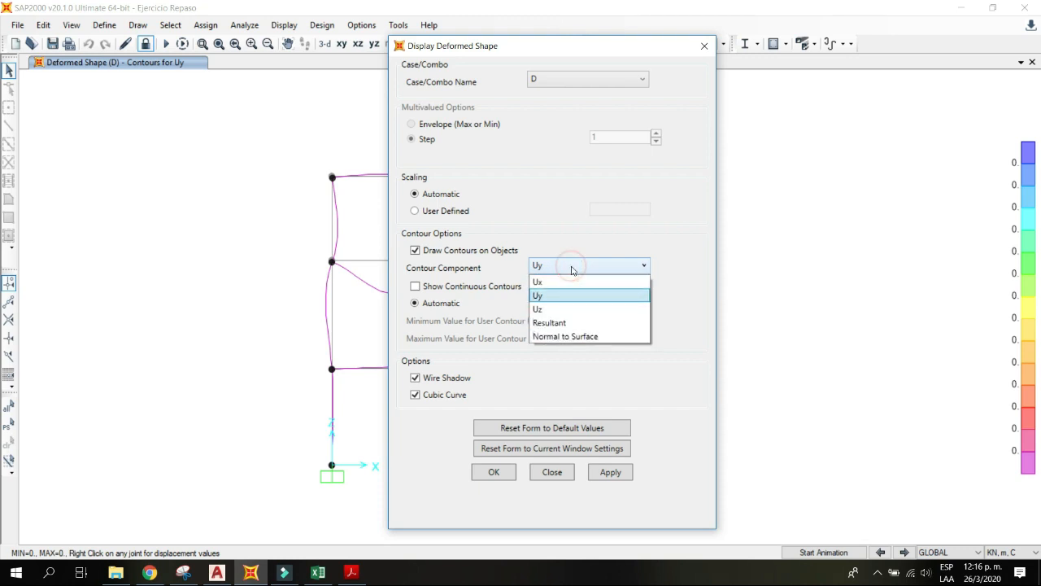
click(552, 309)
click(497, 472)
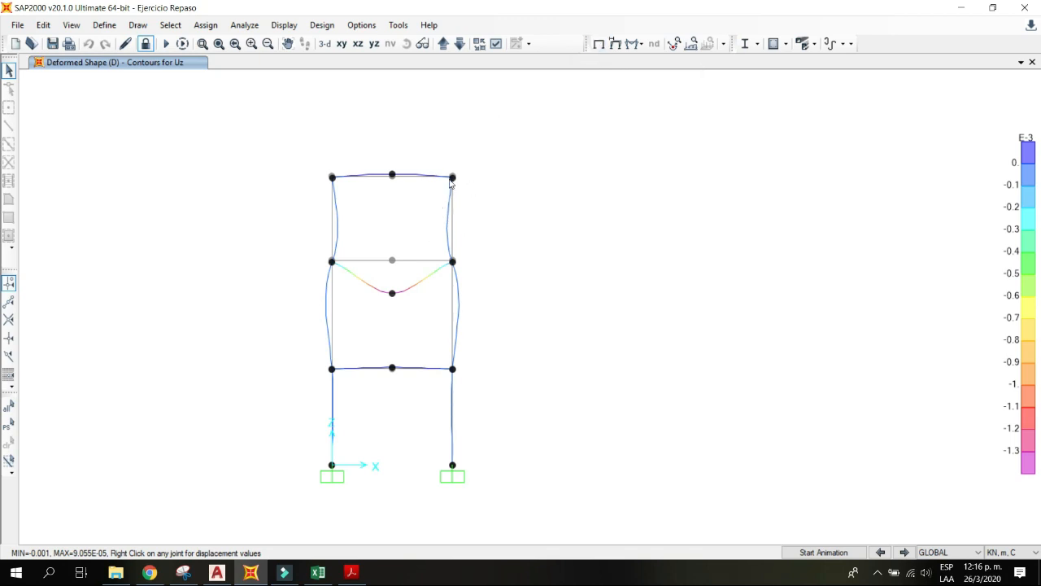
Step: Inspect the displacements of the top-storey joint on grid B for load case D, and return to the undeformed shape
mouse_move(454, 181)
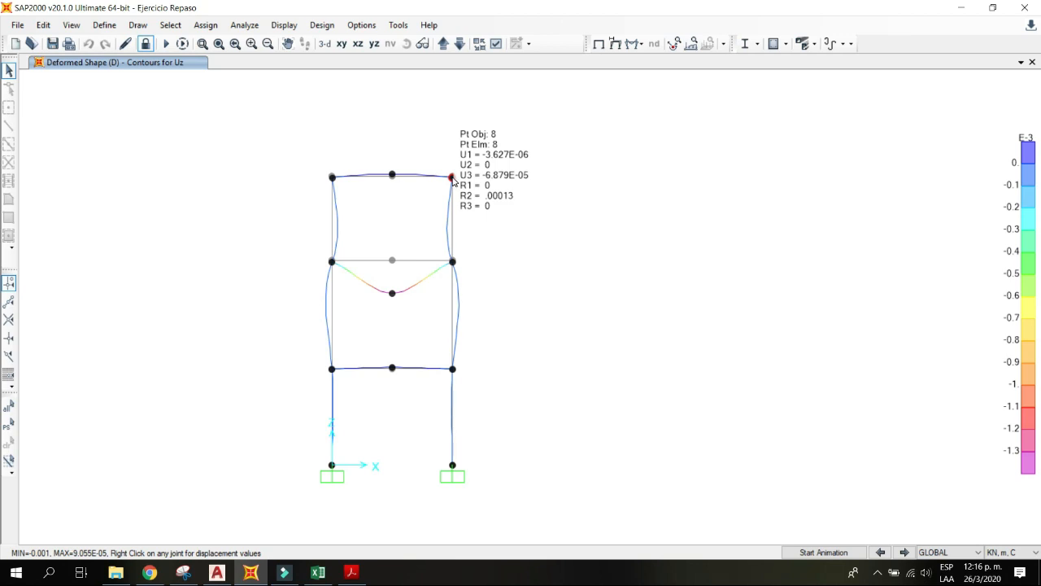
right_click(454, 182)
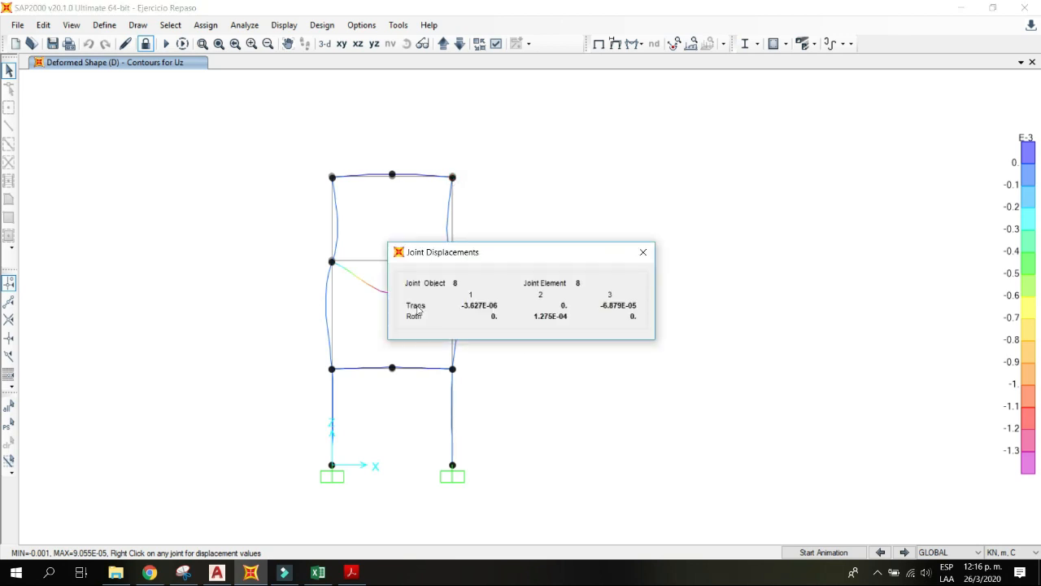
right_click(452, 177)
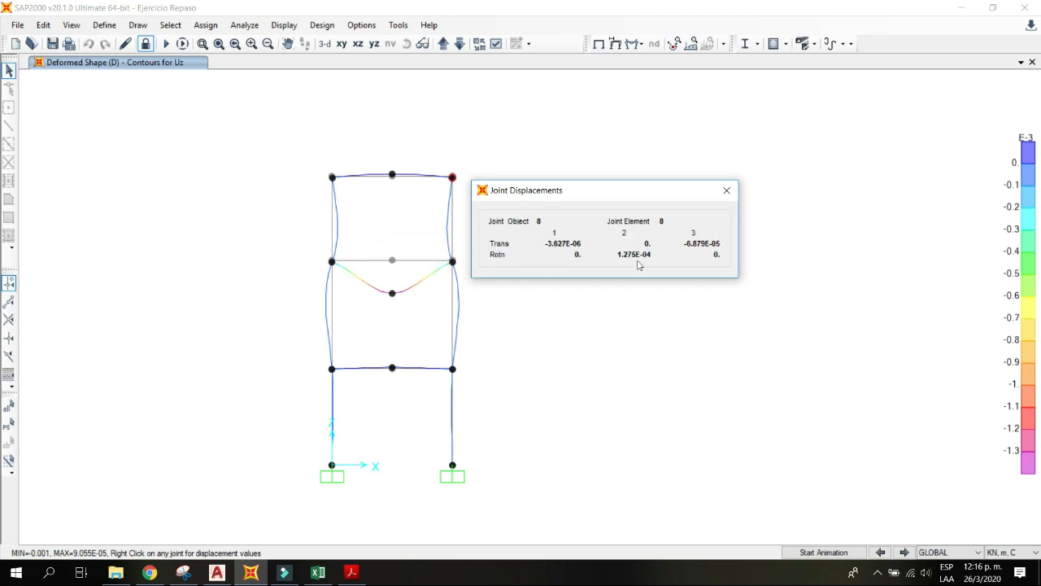
click(726, 190)
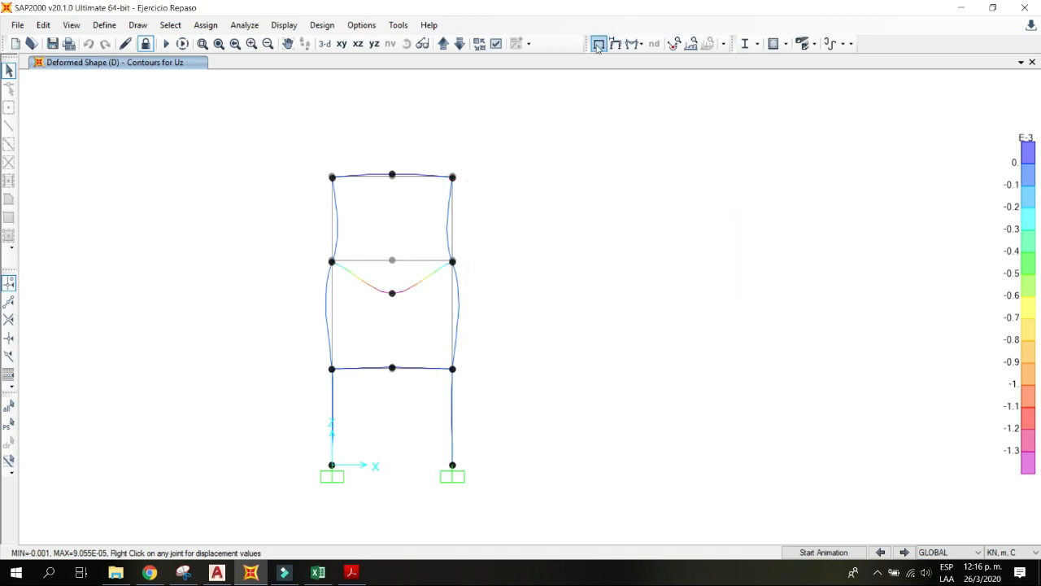
click(590, 43)
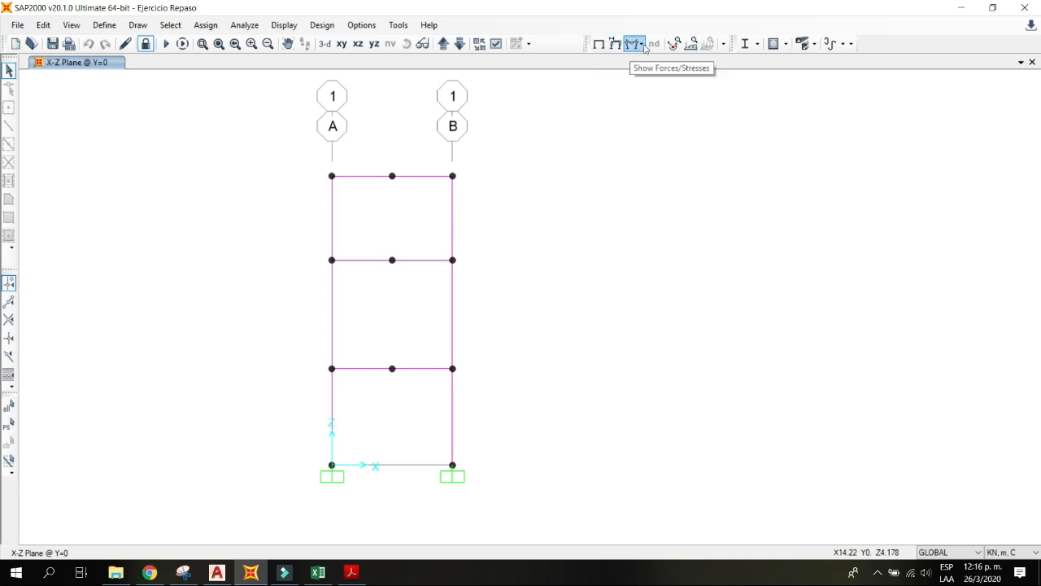
Step: Display the joint reactions for load case L as arrows
click(642, 46)
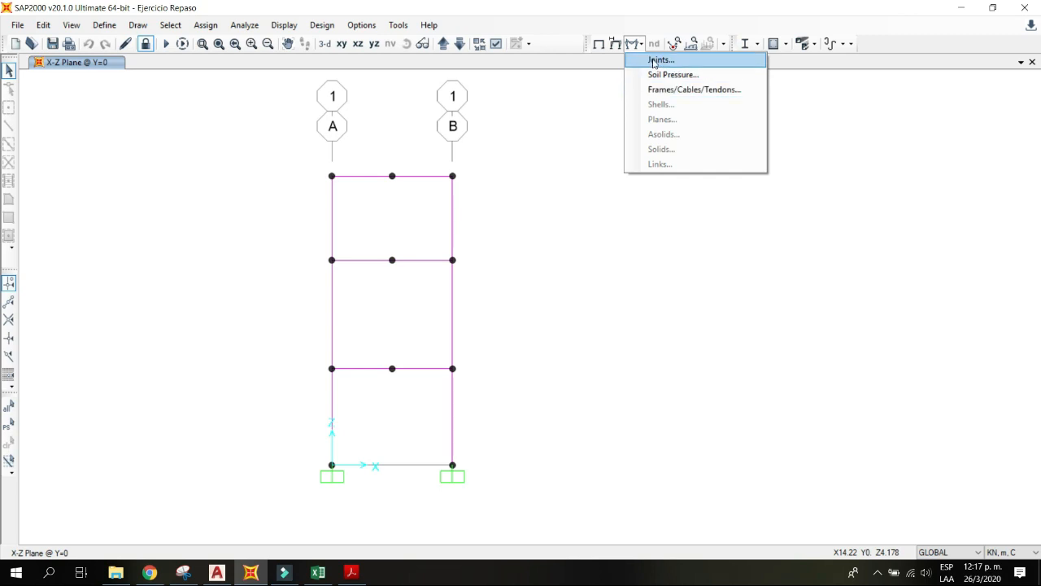
click(654, 63)
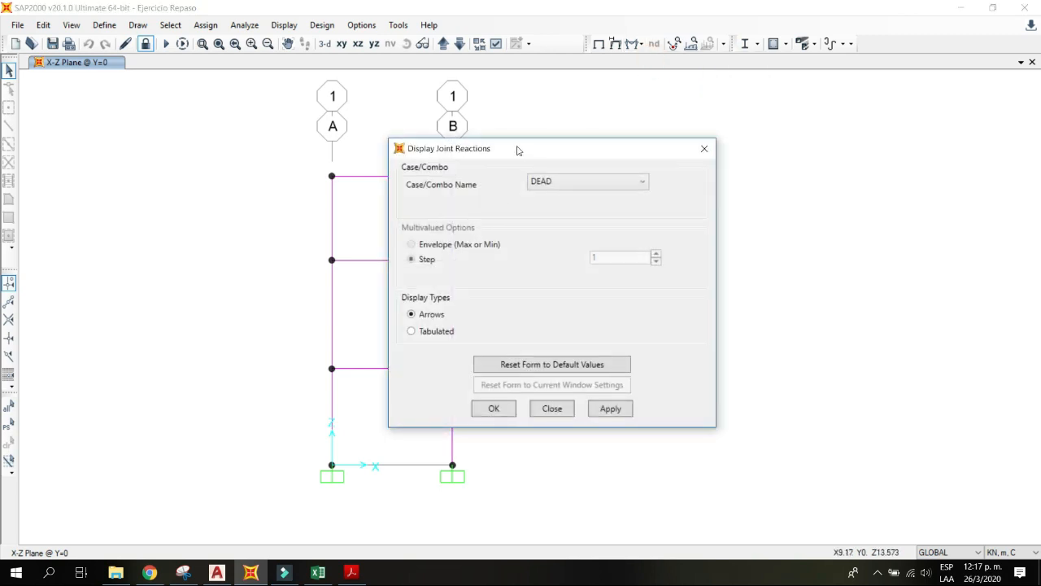
drag(517, 151, 634, 94)
click(701, 127)
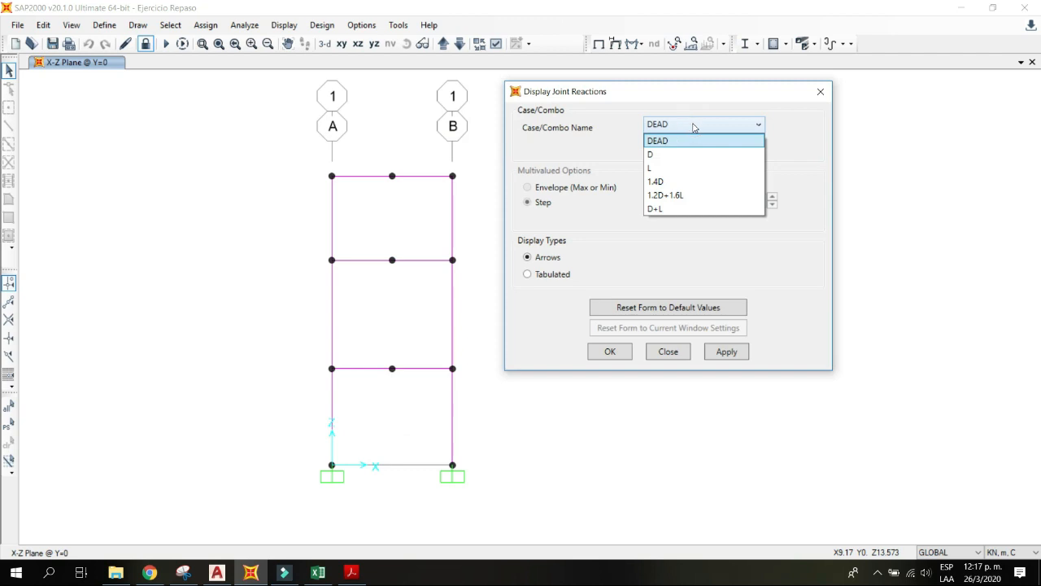
click(666, 169)
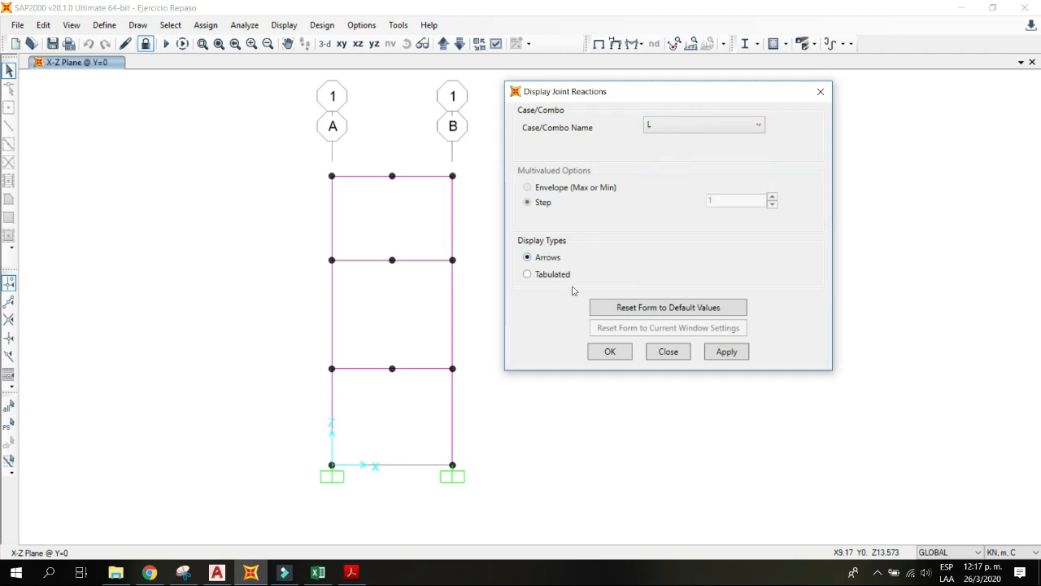
click(607, 352)
Step: Inspect the reaction forces and moments at the base joint of the grid B column for load case L
middle_drag(438, 419, 478, 307)
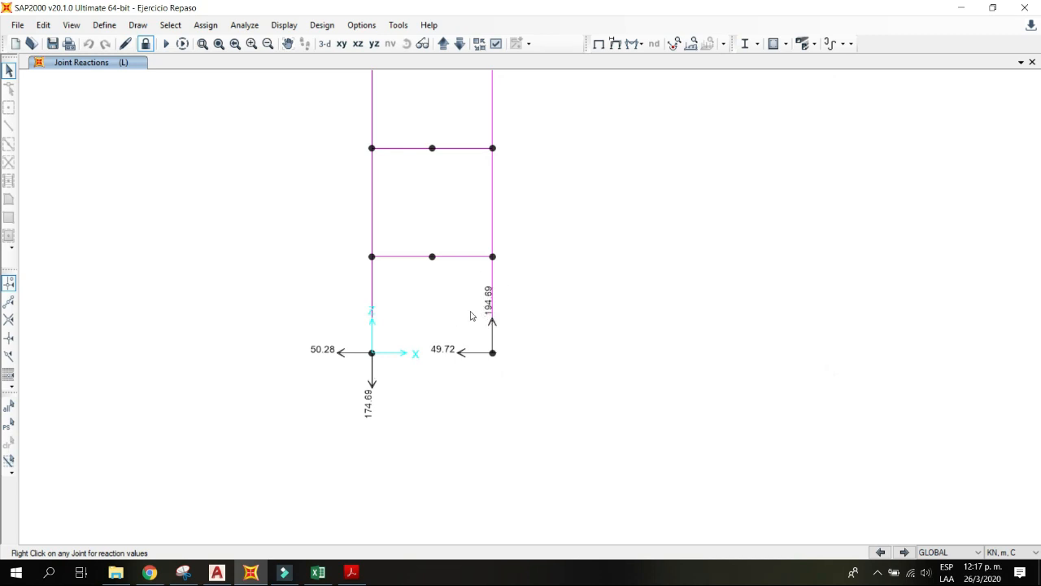
middle_drag(397, 237, 395, 253)
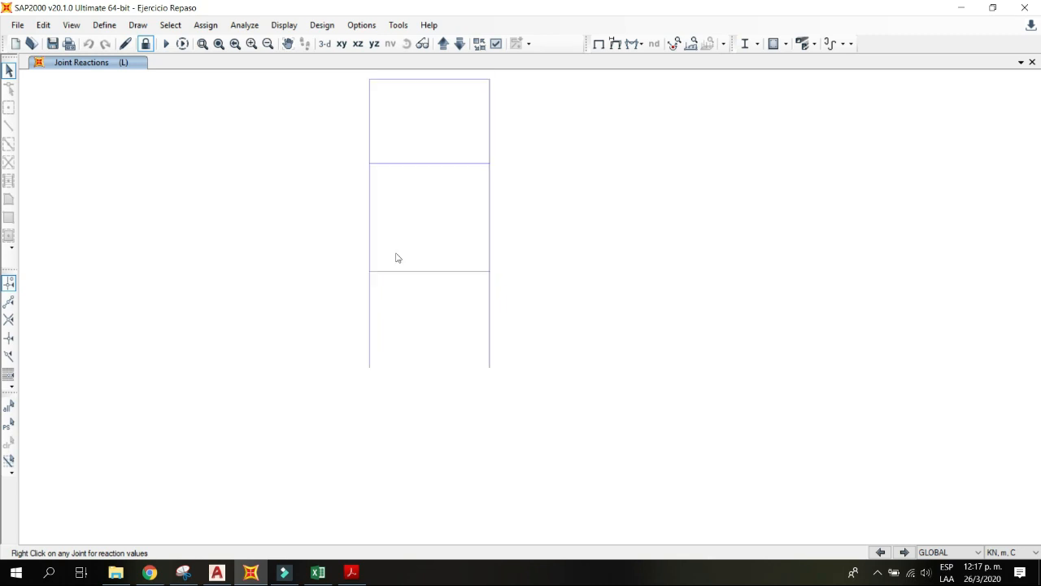
right_click(490, 369)
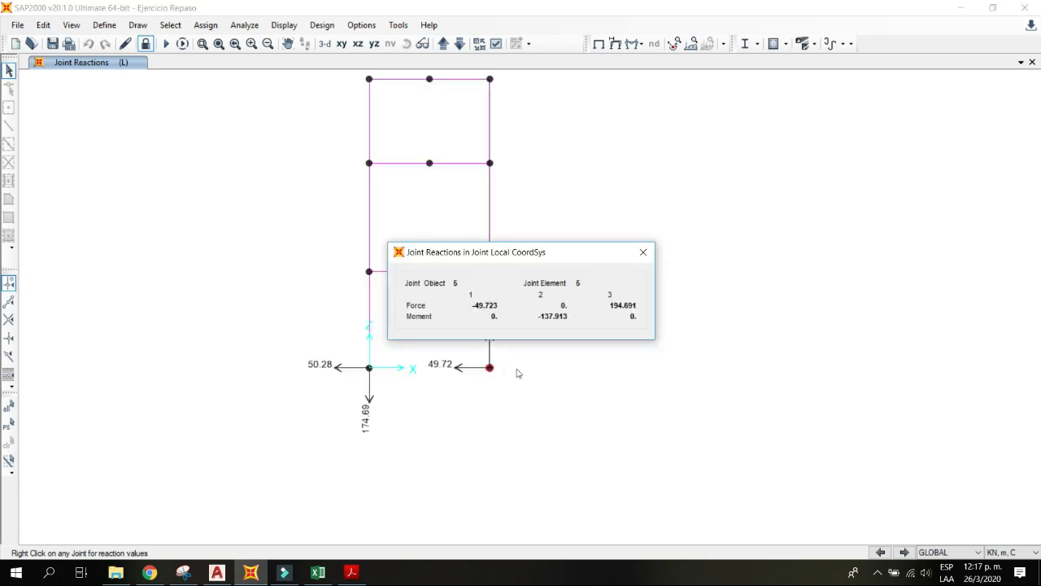
click(644, 253)
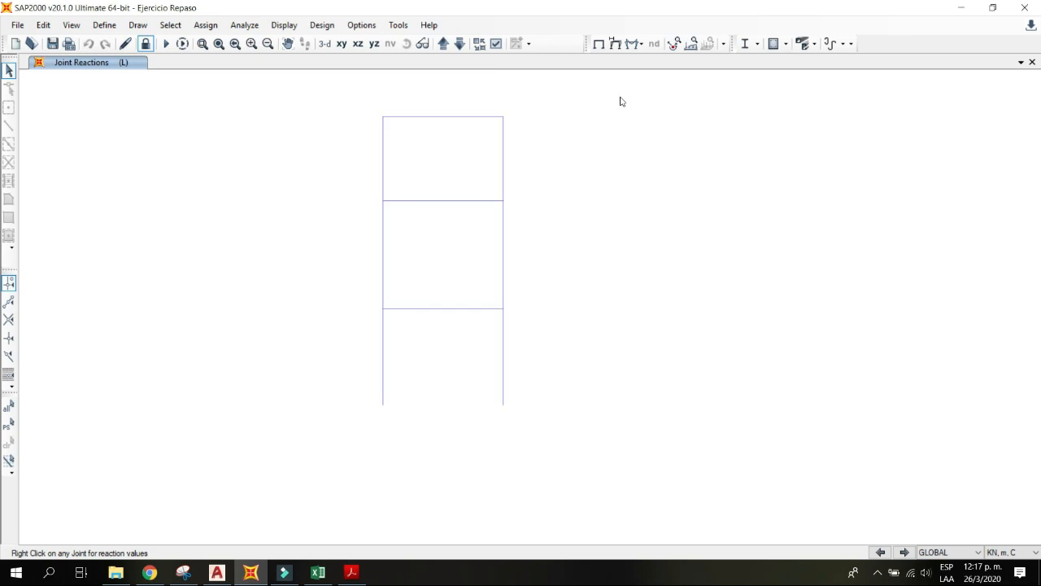
Step: Display the joint reactions for the 1.4D combination as arrows
click(633, 47)
click(651, 58)
click(563, 181)
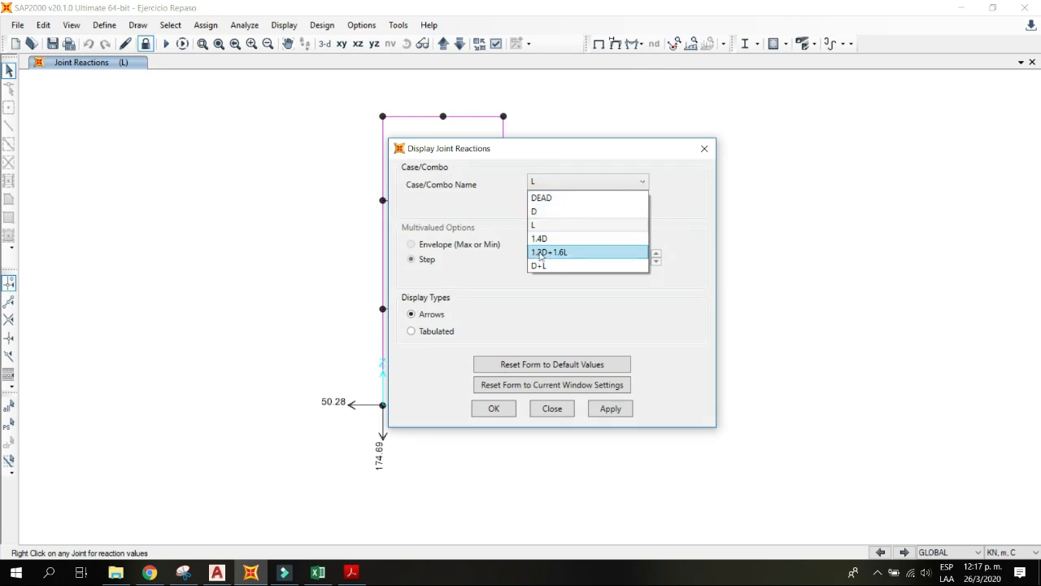
click(541, 239)
click(493, 416)
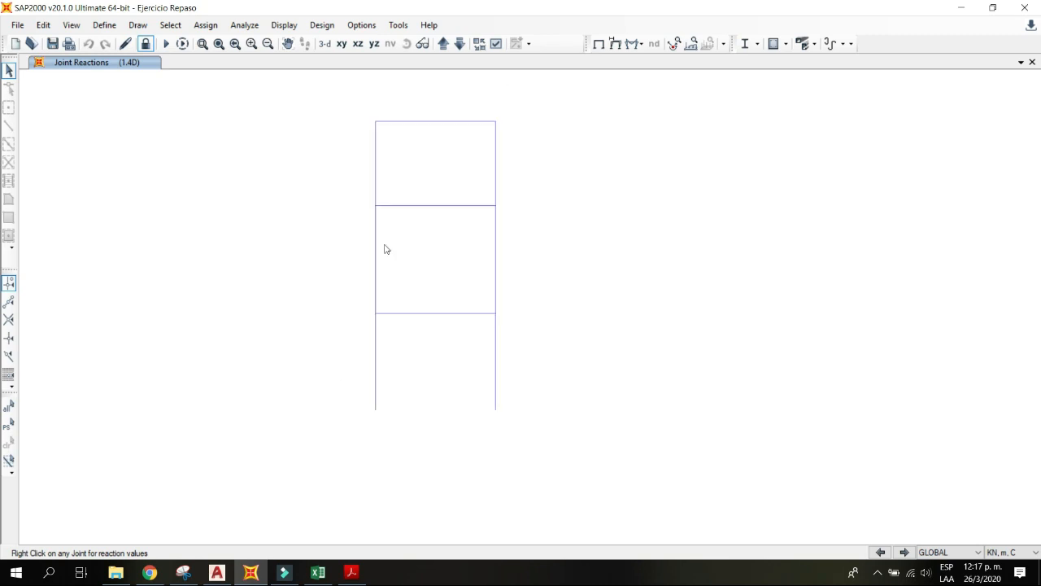
Step: Change the displayed joint reactions to the 1.2D+1.6L combination, keeping the arrow display
click(641, 45)
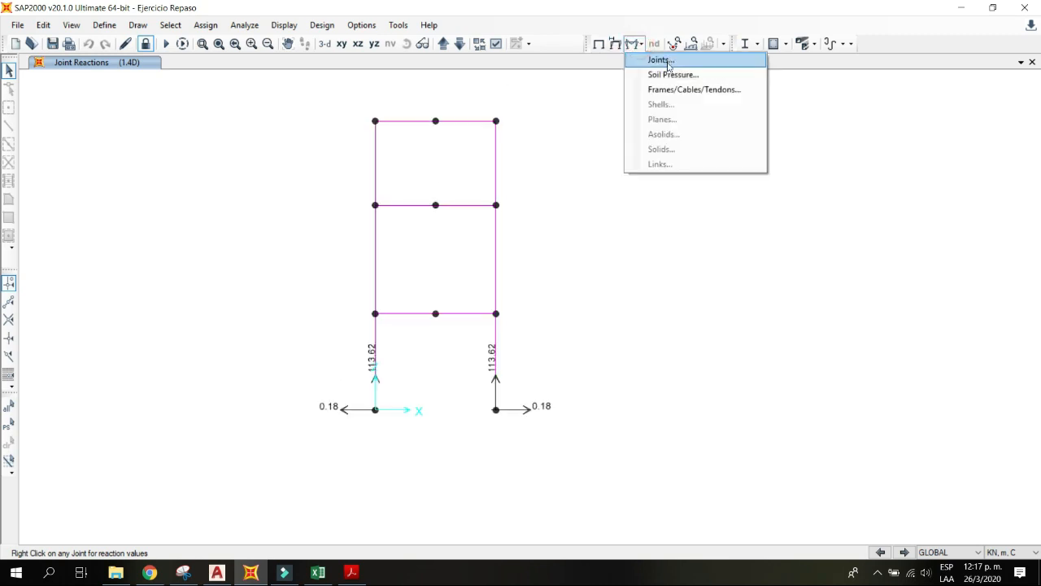
click(660, 61)
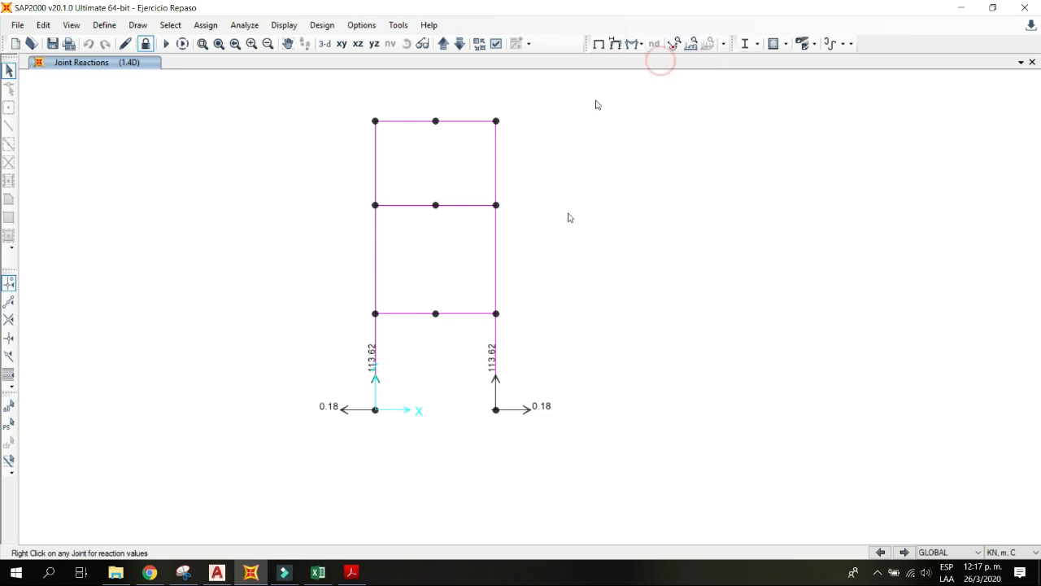
click(569, 180)
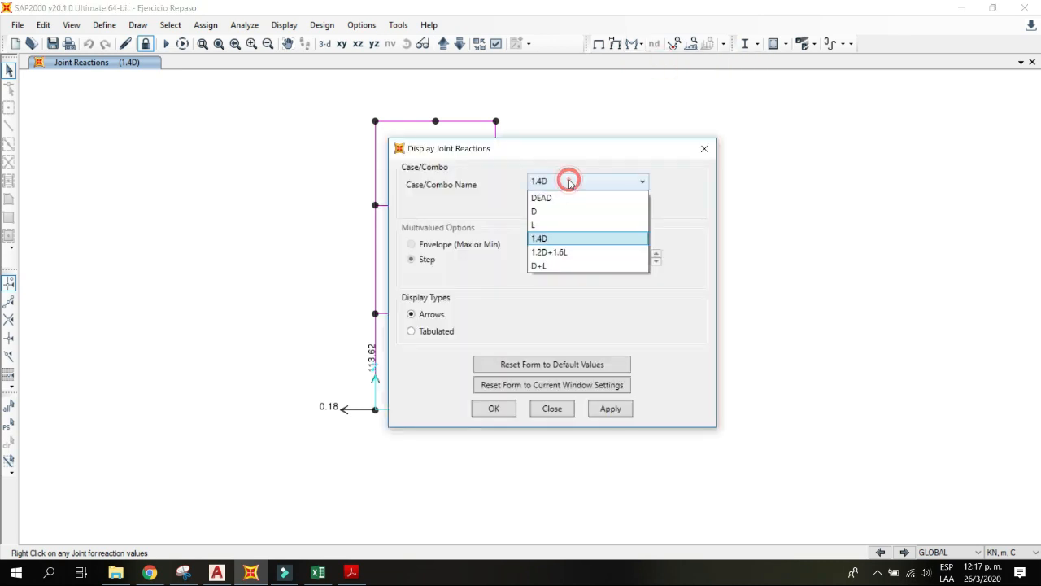
click(556, 252)
drag(557, 158, 688, 115)
click(612, 362)
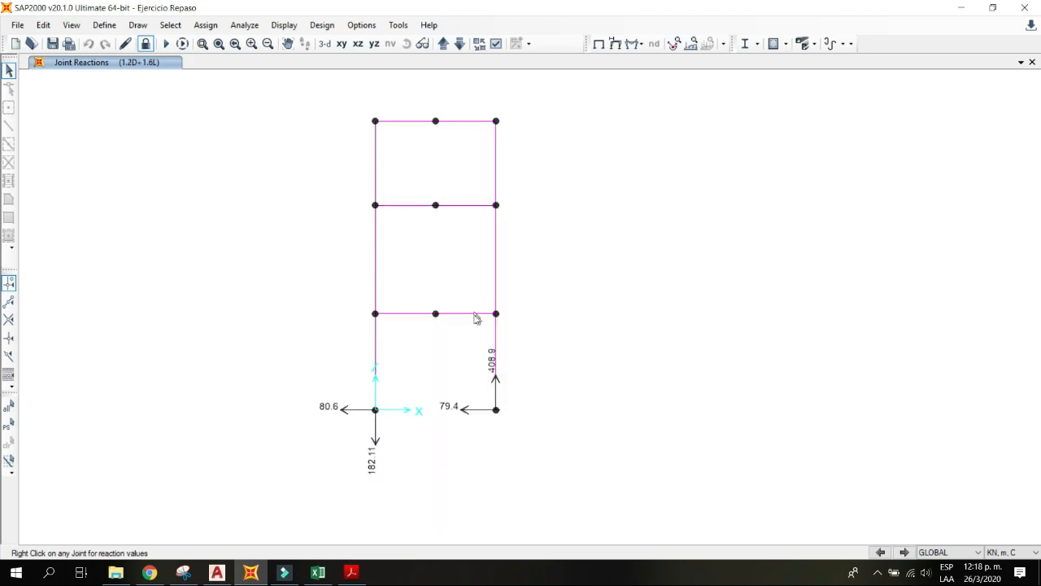
Step: Display the filled Moment 3-3 diagram of the frame members for load case D
click(643, 45)
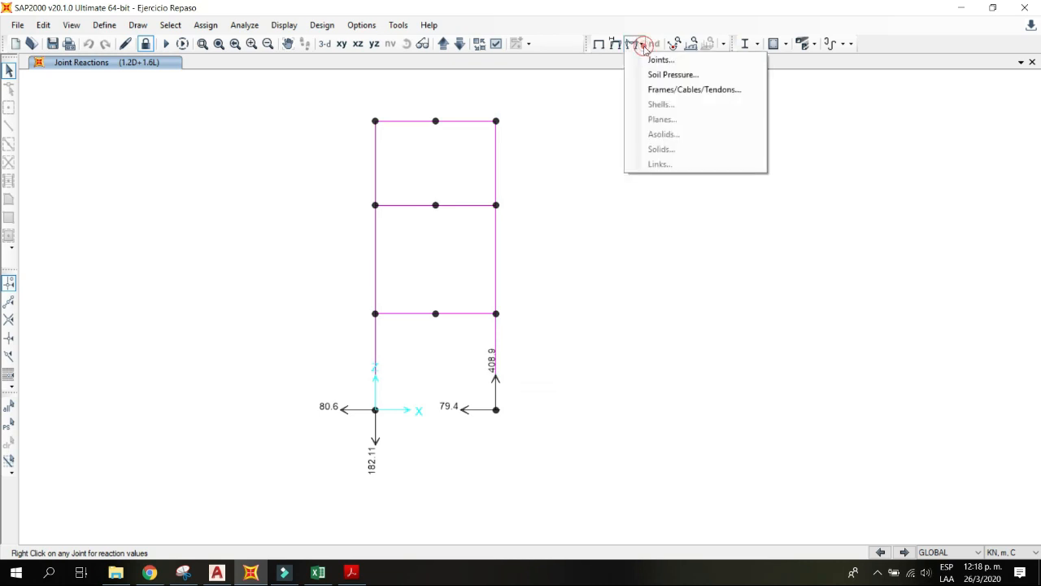
click(659, 89)
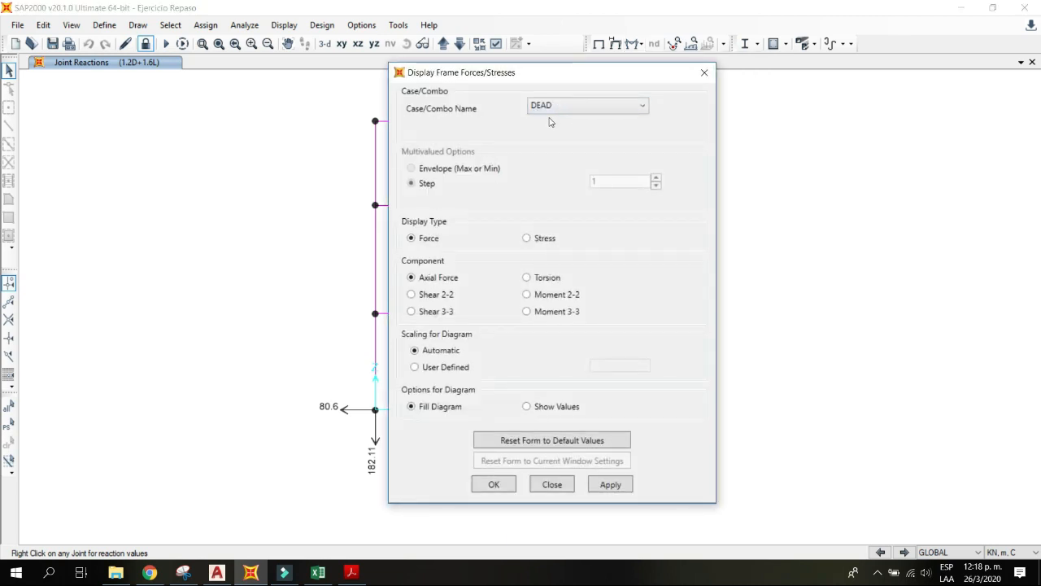
click(556, 107)
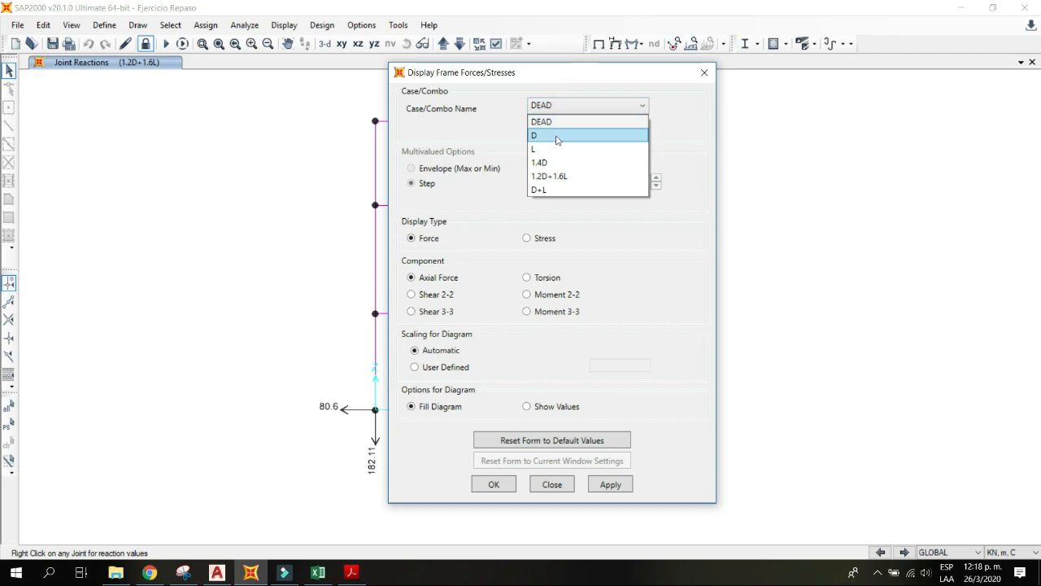
click(558, 137)
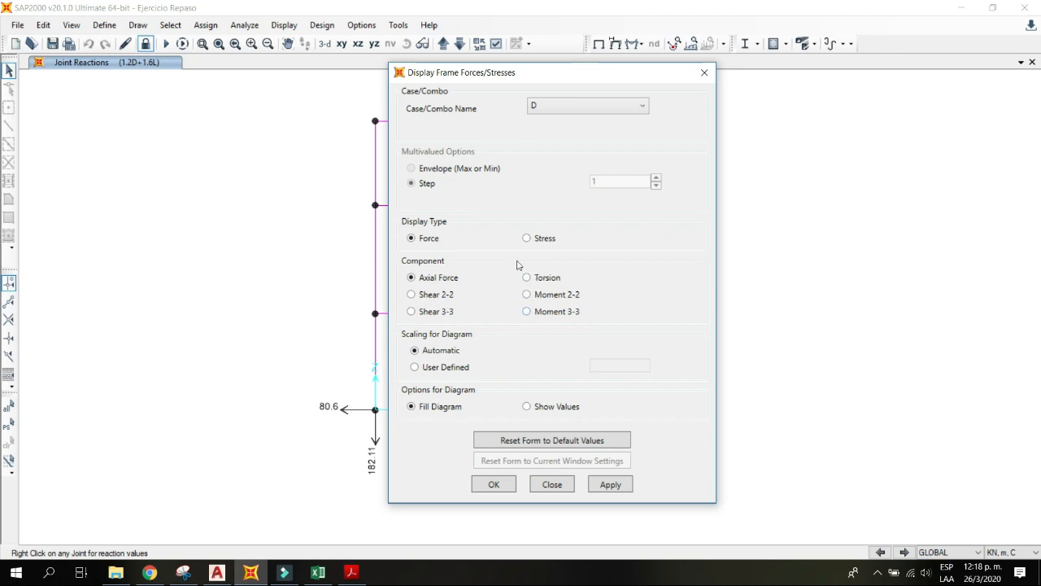
drag(494, 75, 606, 79)
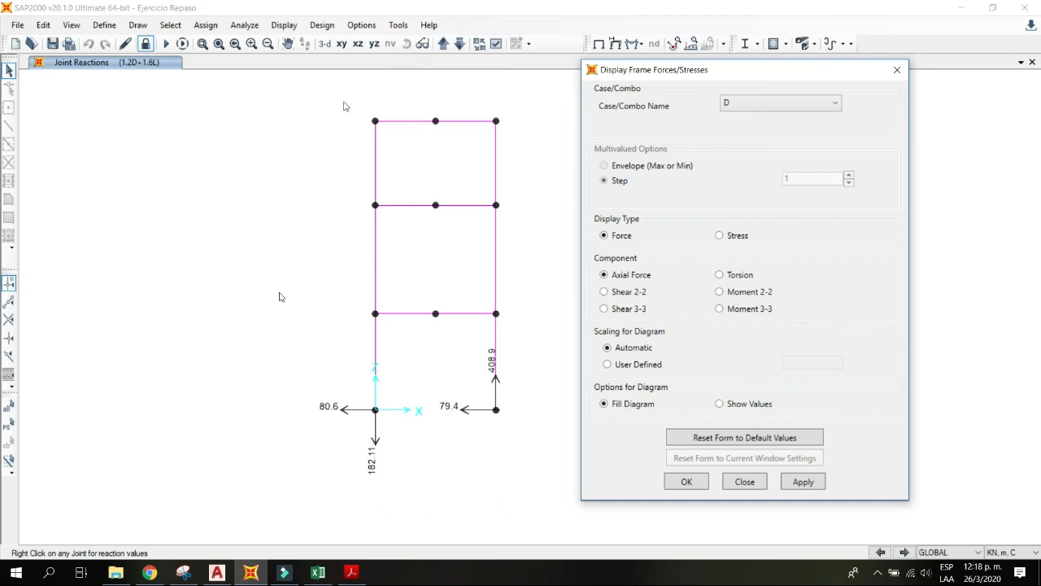
click(723, 309)
click(684, 482)
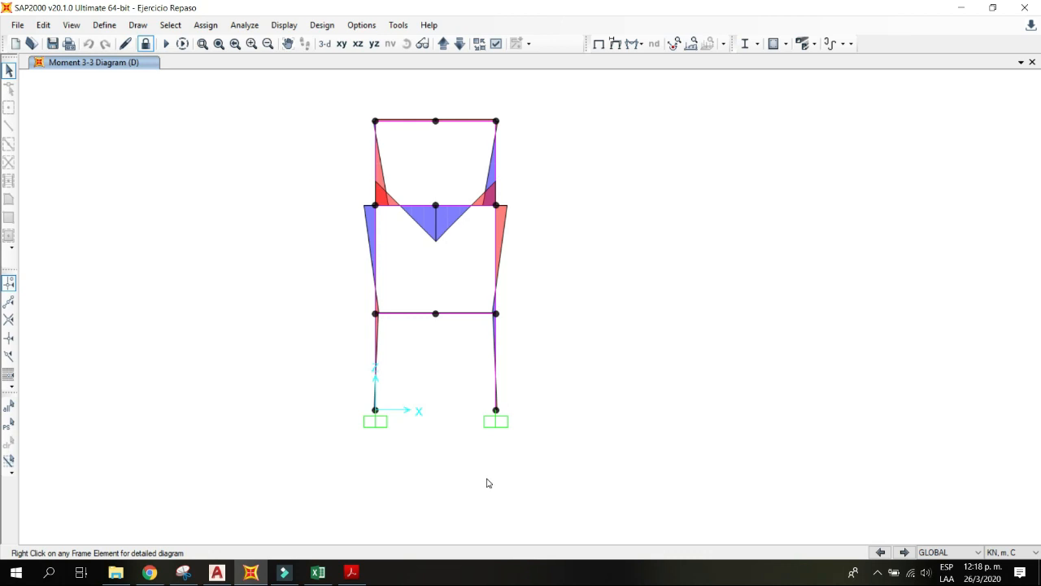
mouse_move(432, 209)
Step: Show values instead of fill on the load case D Moment 3-3 diagram and examine the second-storey beam
click(635, 43)
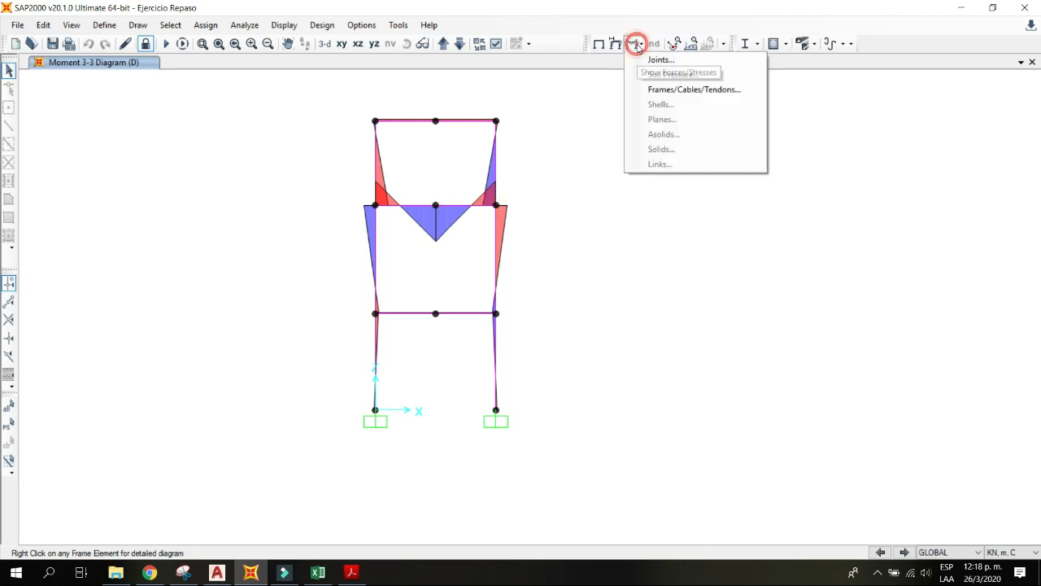
click(661, 90)
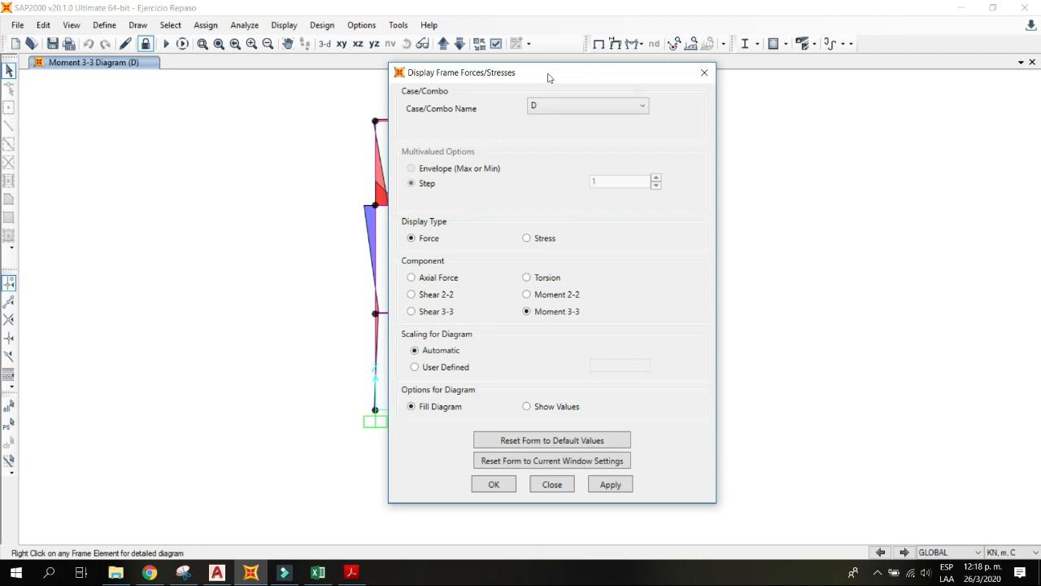
drag(548, 79, 767, 78)
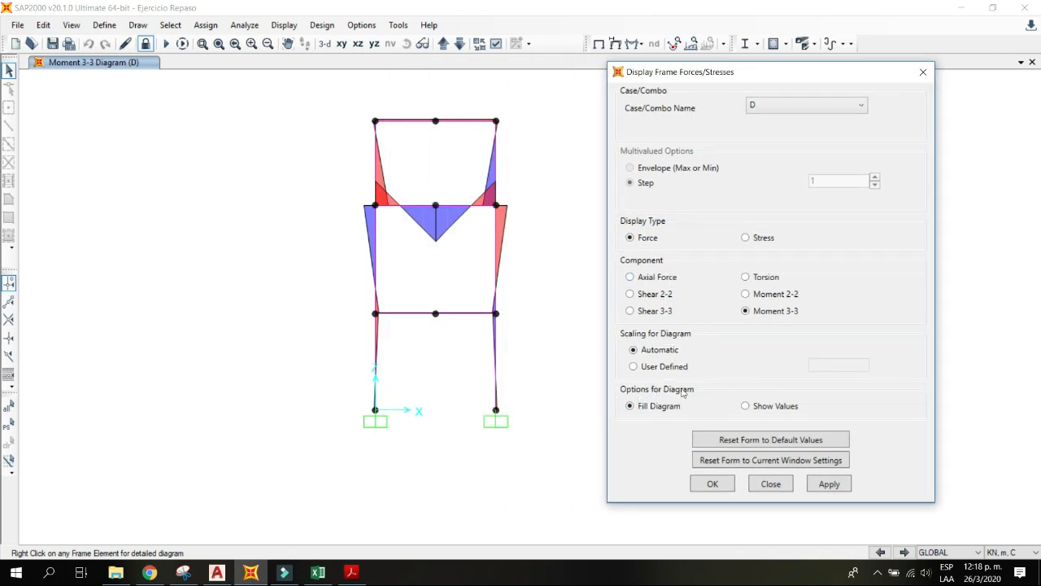
click(766, 406)
click(712, 483)
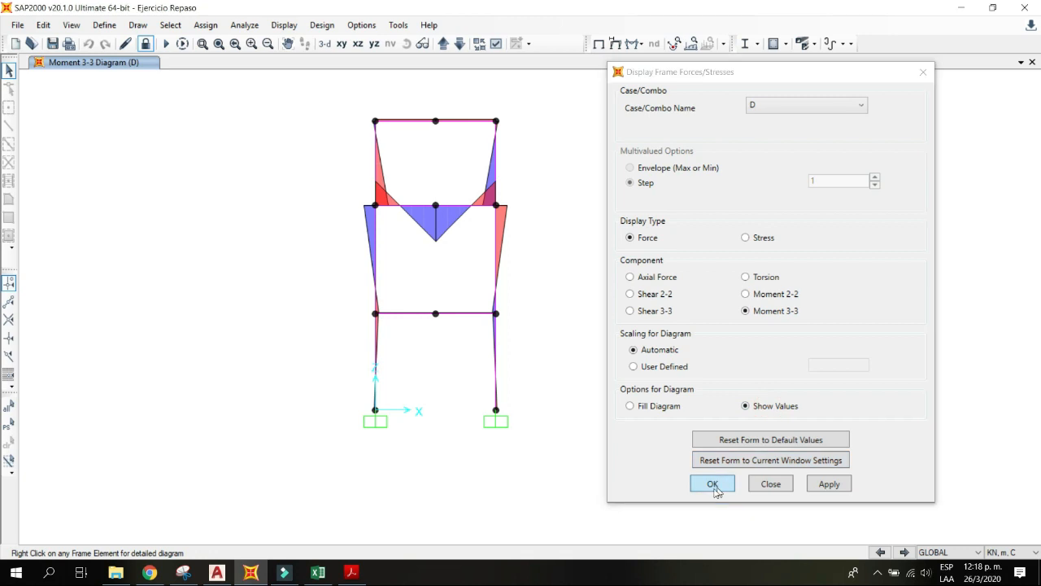
scroll(425, 198, up, 5)
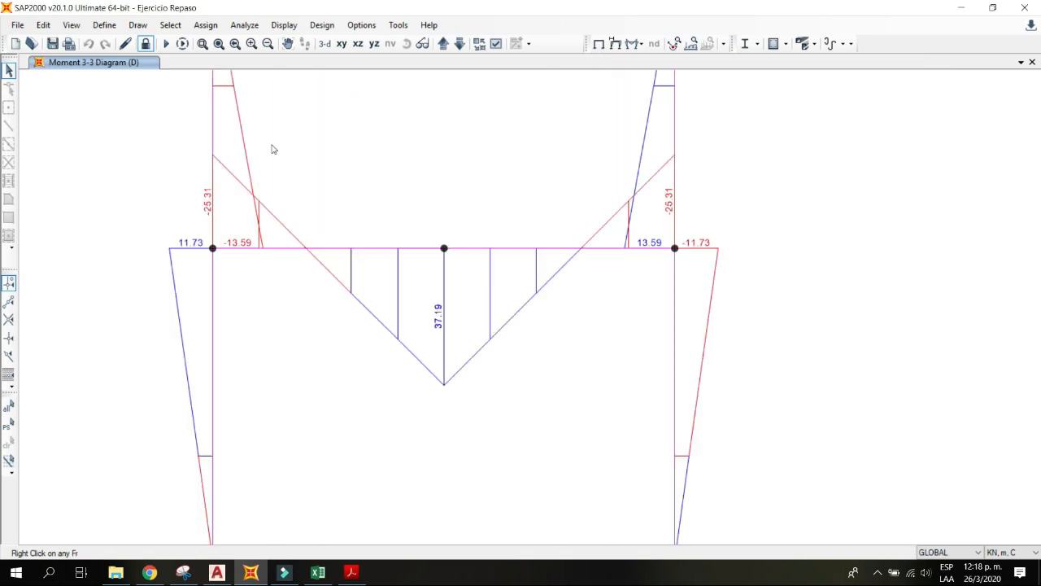
Step: Display the axial force diagram with values for load case D, with the whole frame in view
click(642, 43)
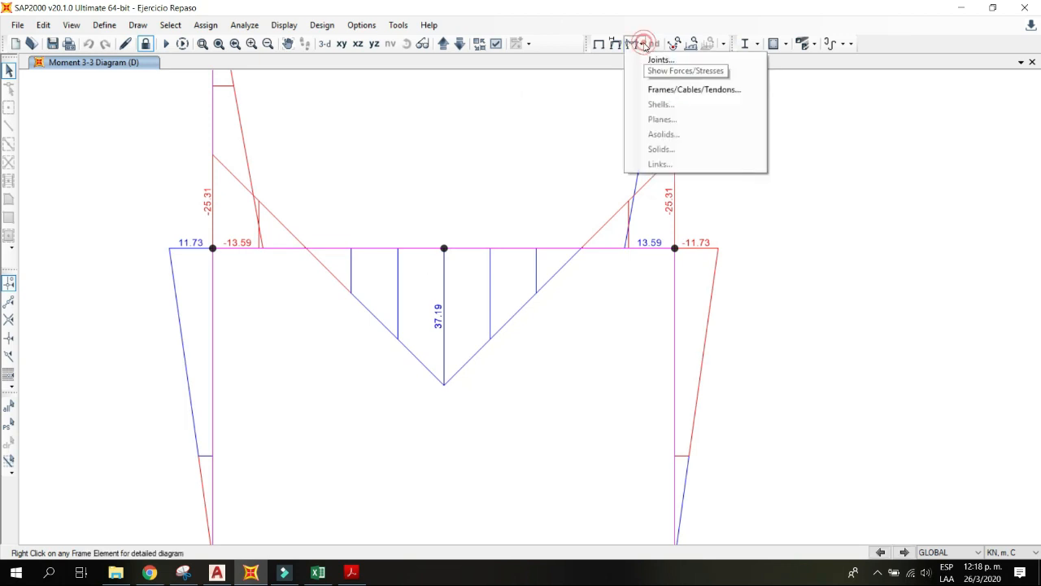
click(663, 88)
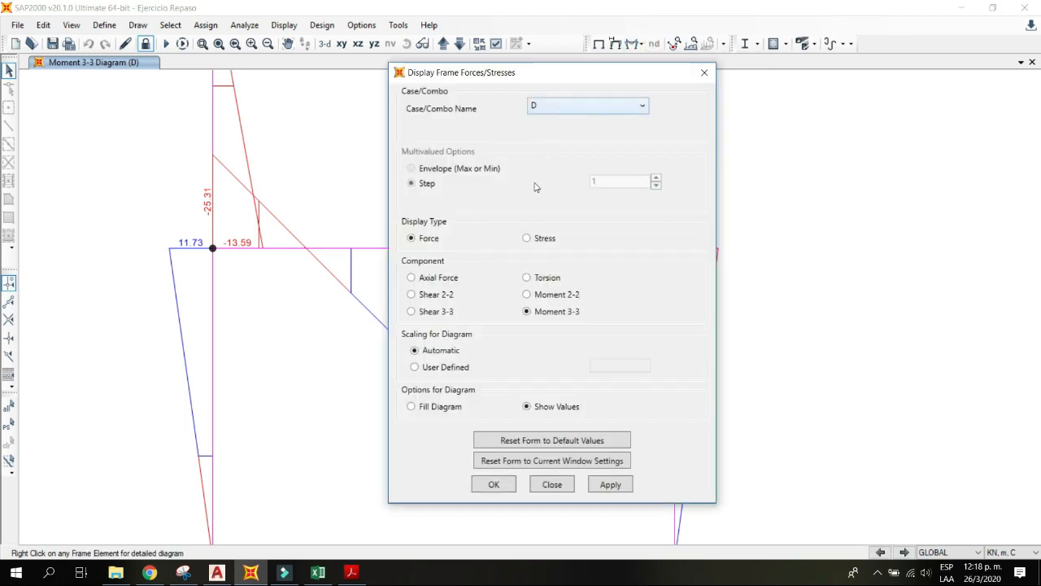
click(449, 279)
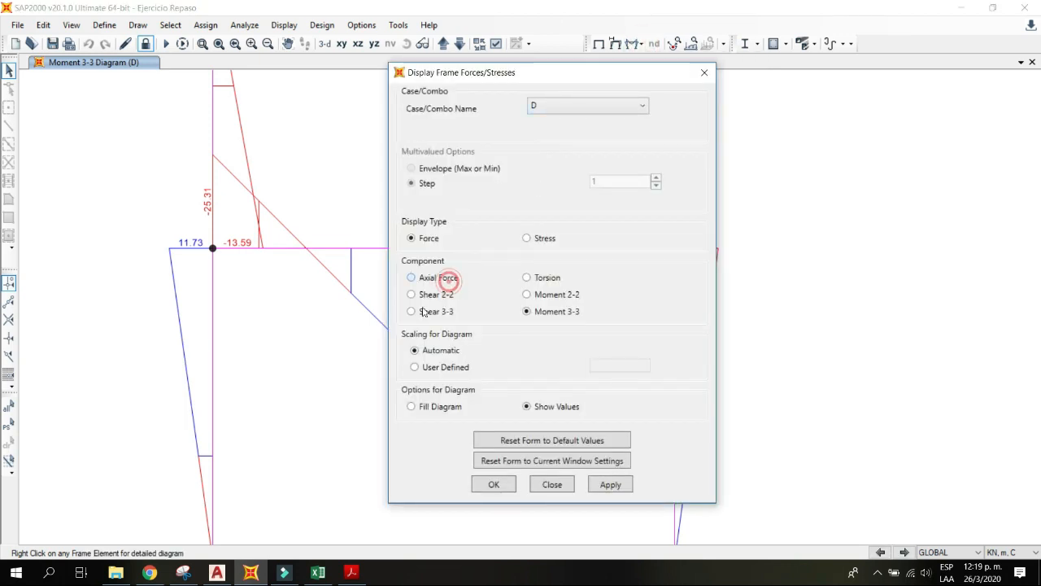
click(494, 484)
click(218, 43)
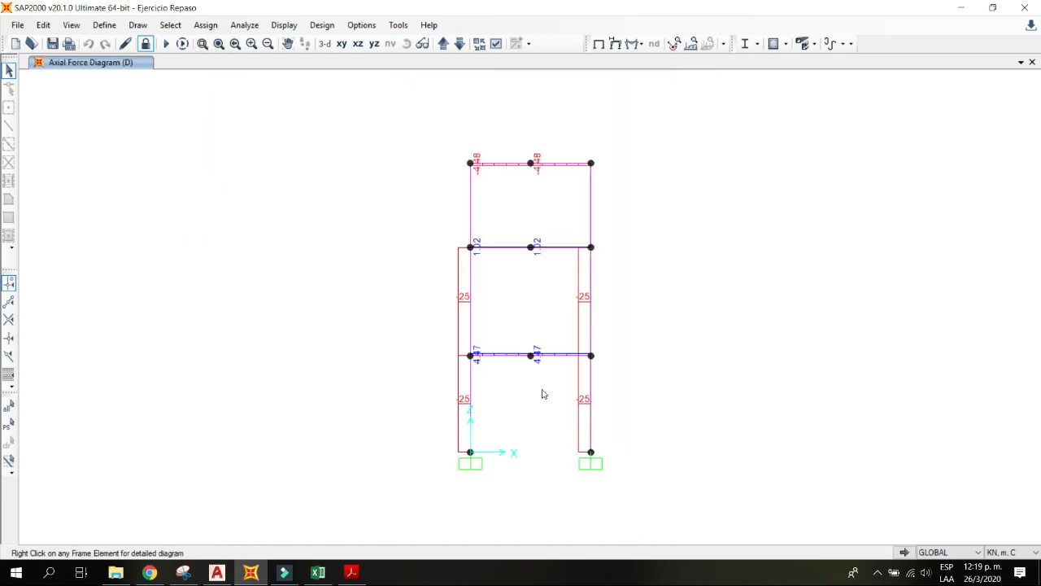
Step: Display the Moment 3-3 diagram with values for the 1.4D combination on the frame members
click(638, 43)
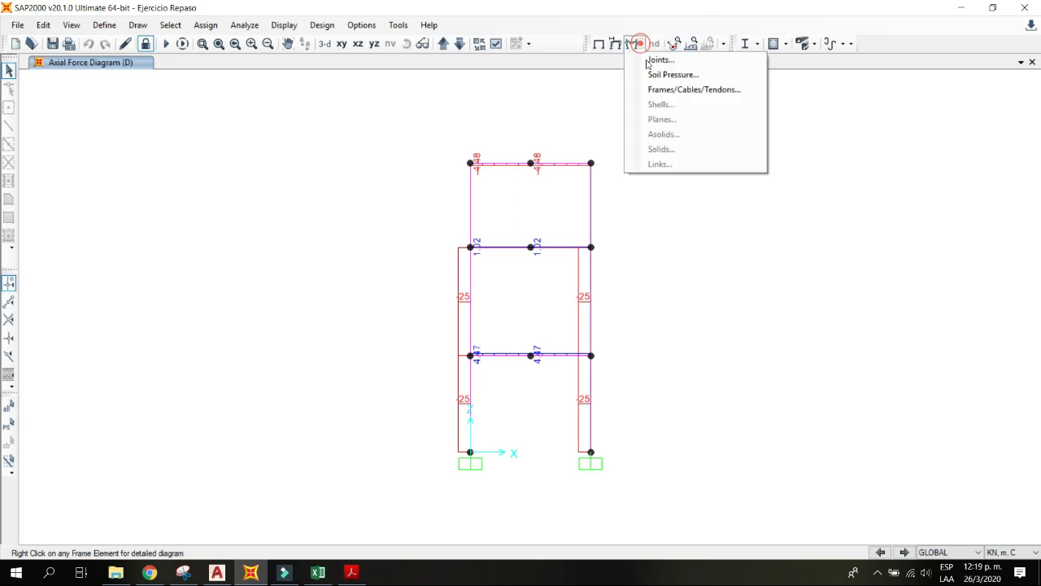
click(654, 89)
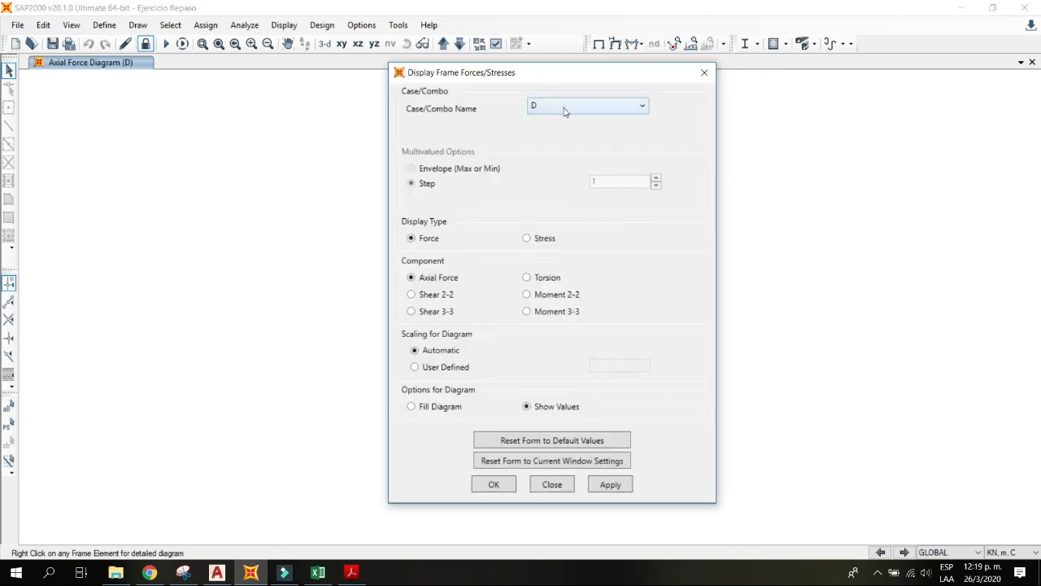
click(565, 109)
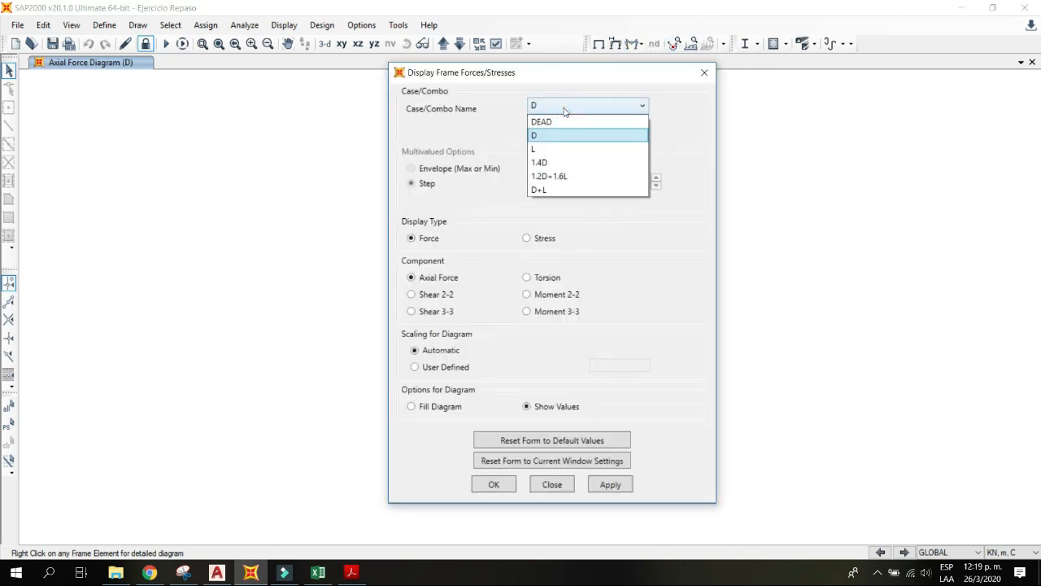
click(565, 163)
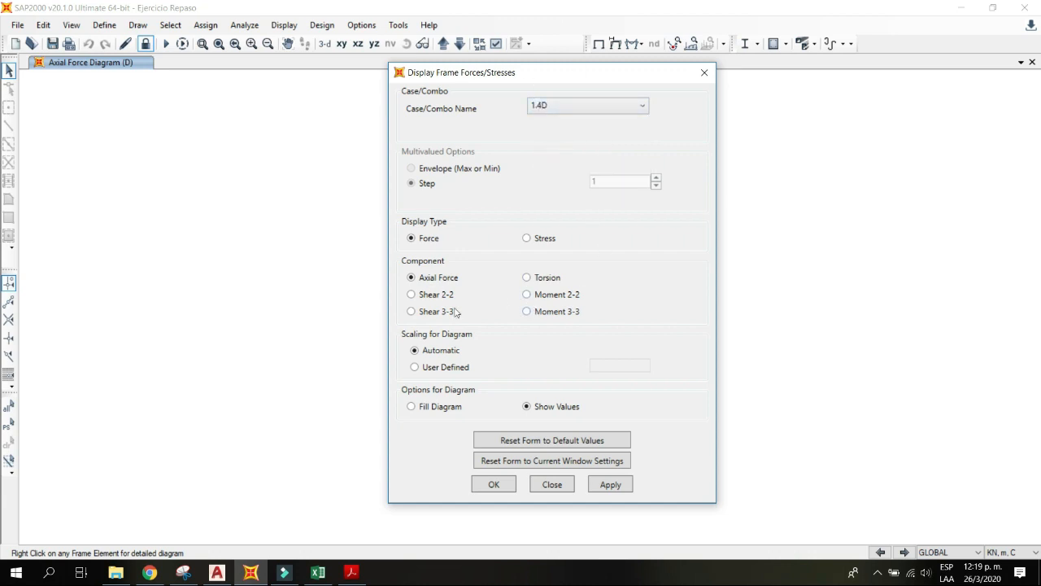
click(545, 314)
click(494, 485)
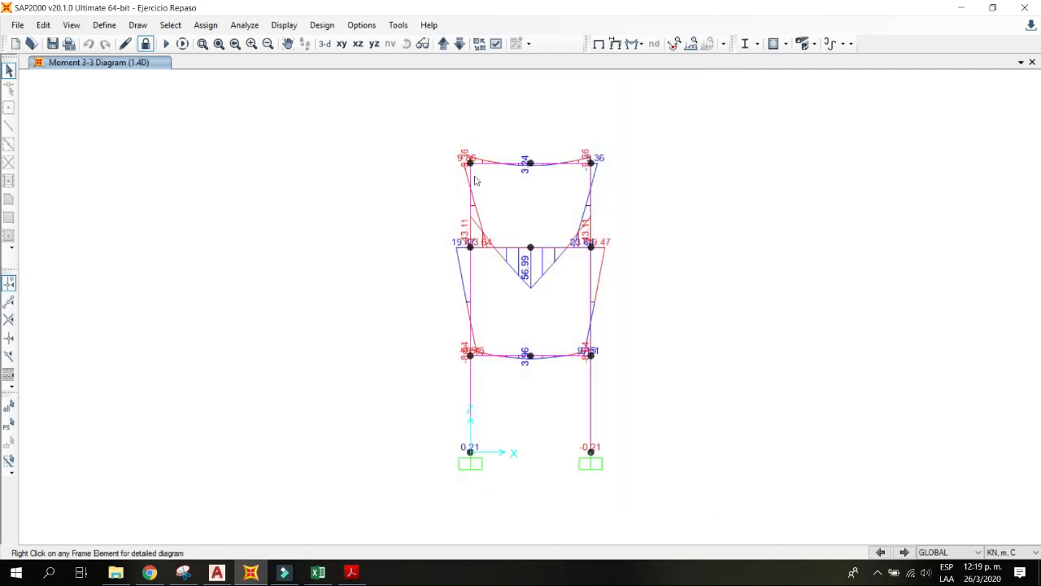
Step: Change the displayed frame force to Moment 2-2 for the 1.4D combination, keeping the values shown
click(632, 43)
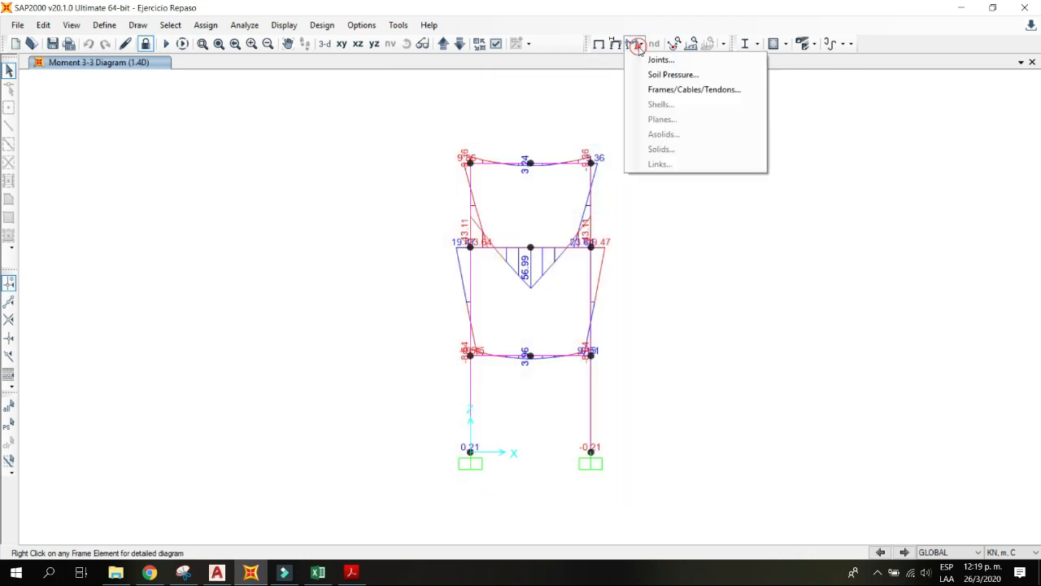
click(659, 91)
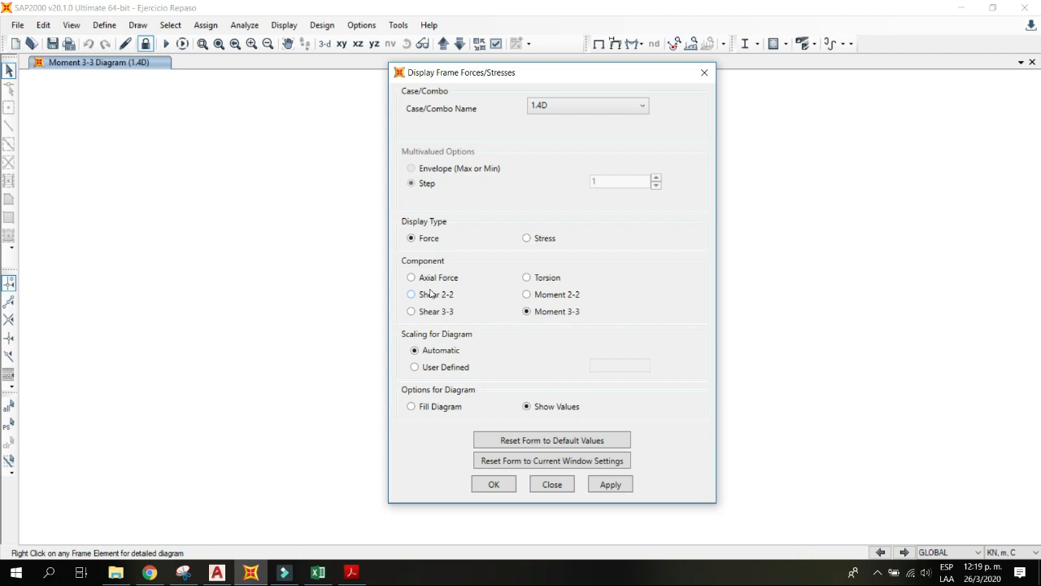
click(530, 296)
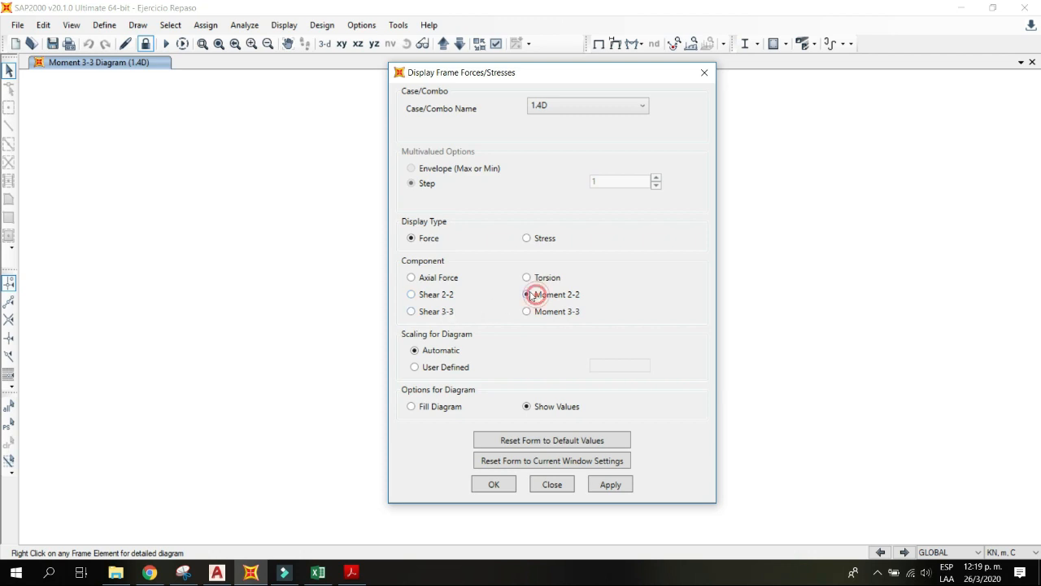
click(503, 486)
click(490, 483)
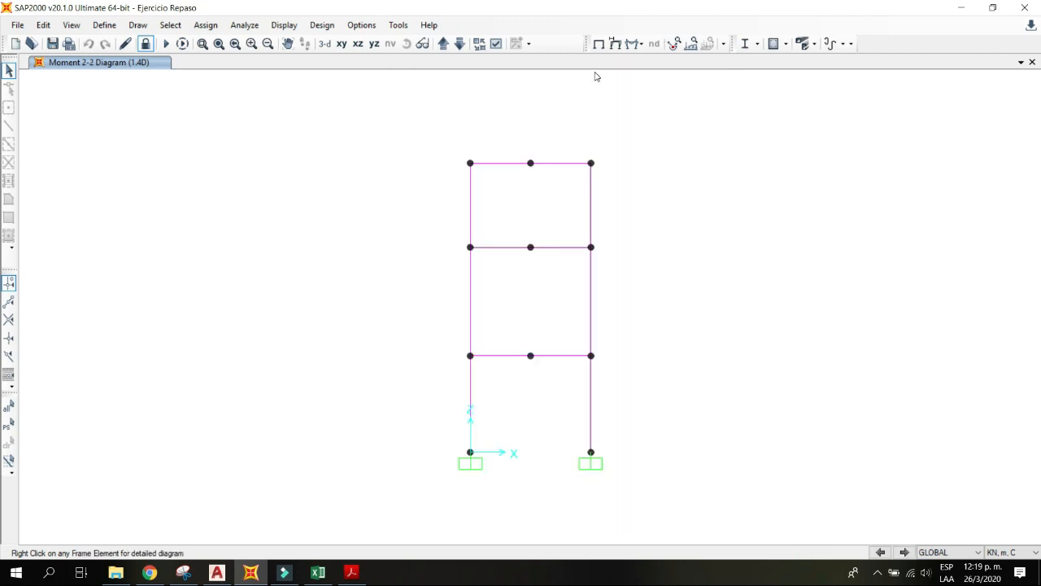
Step: Display the Shear 2-2 diagram with values for the 1.4D combination and examine it over the whole frame
click(641, 43)
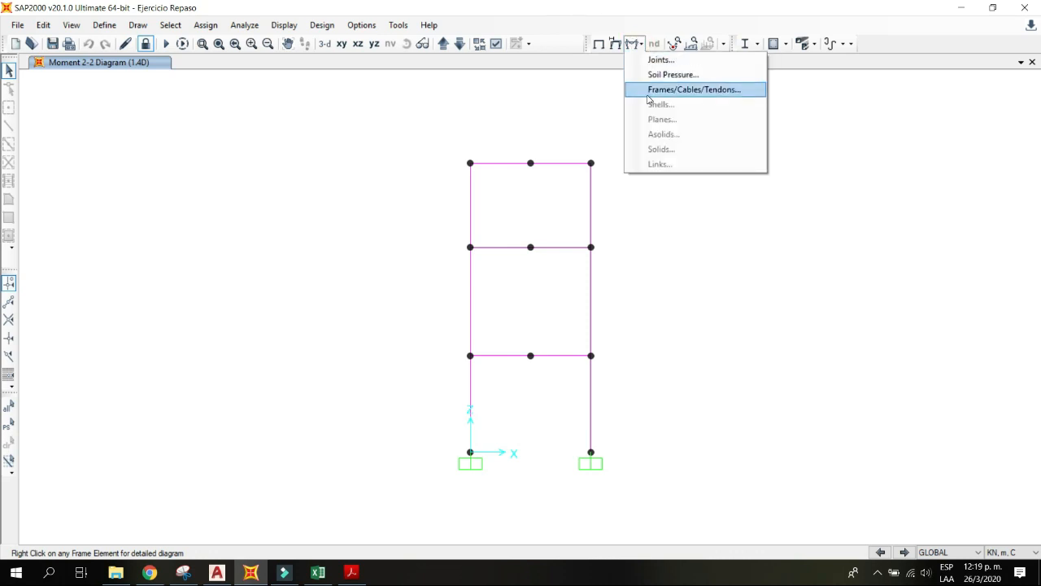
click(658, 89)
click(554, 316)
click(440, 297)
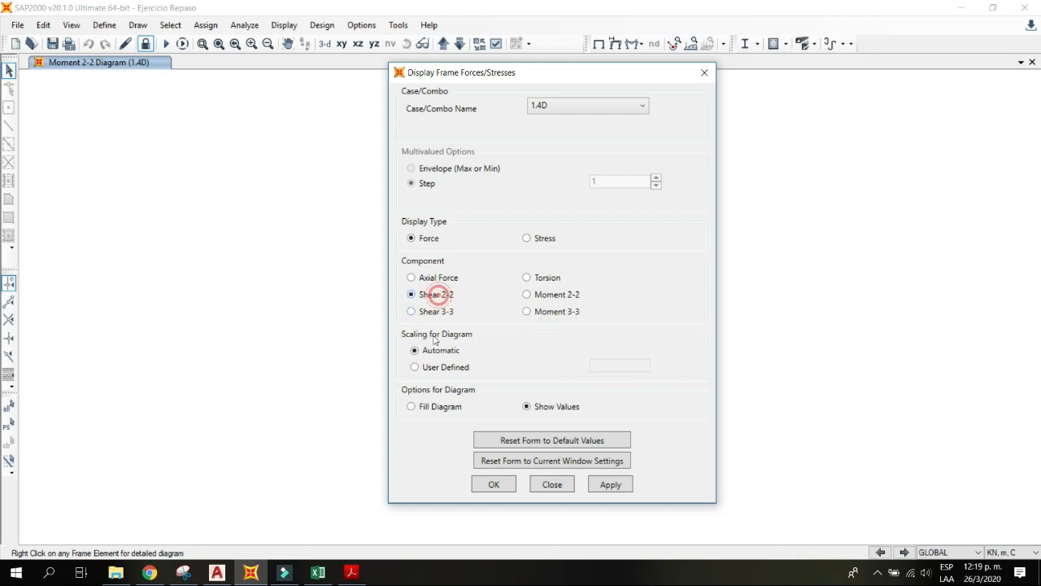
click(494, 484)
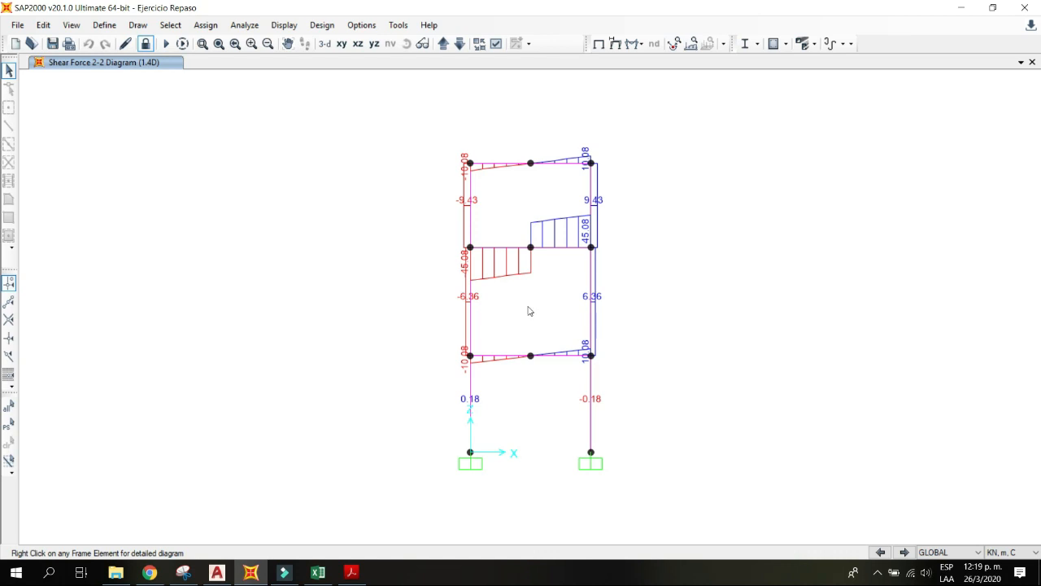
middle_drag(490, 301, 449, 300)
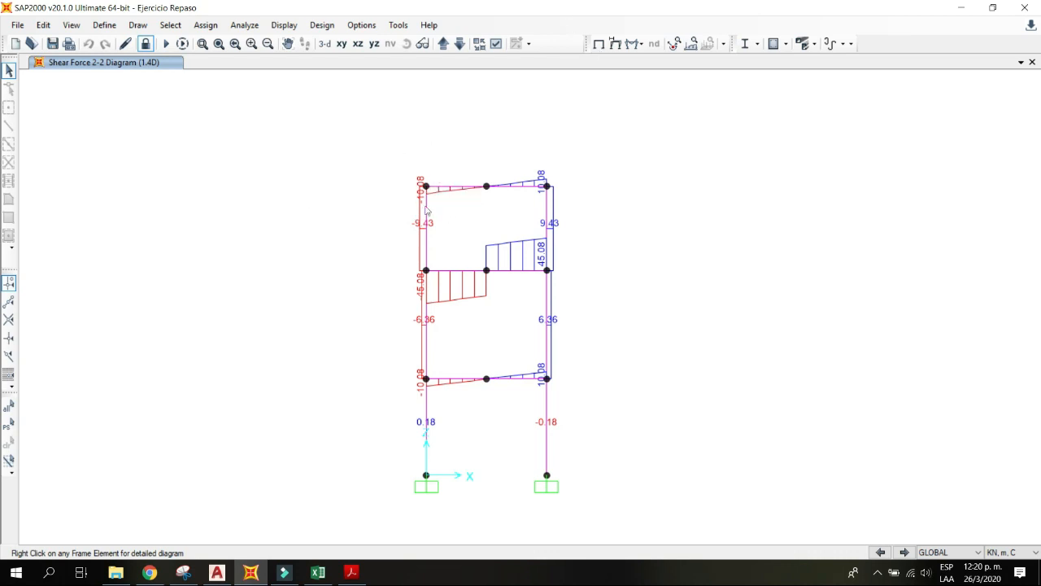
Step: Display the Moment 3-3 diagram for the 1.4D combination as a filled diagram instead of with values
click(642, 43)
click(656, 89)
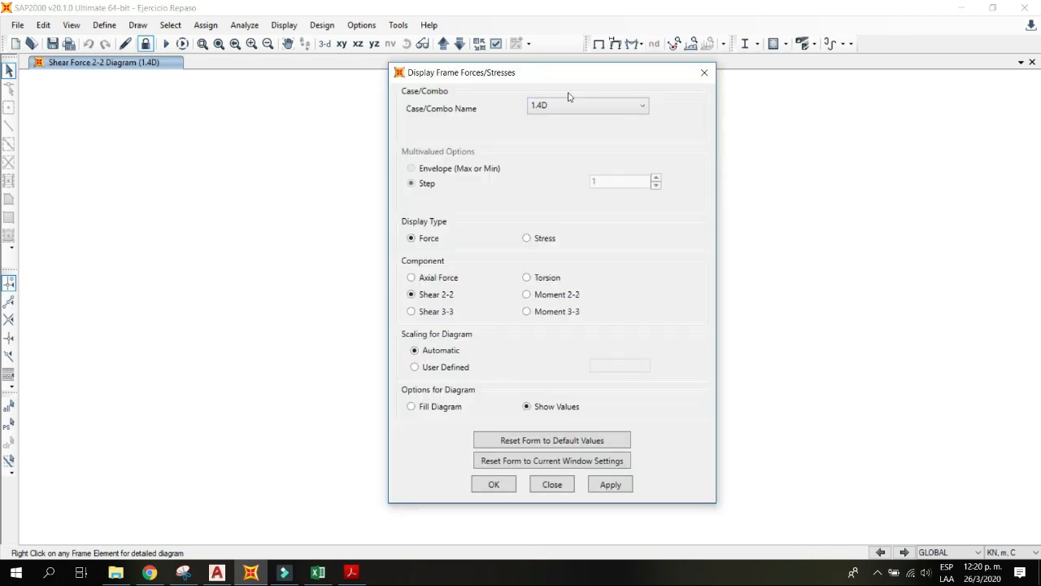
click(533, 311)
drag(465, 81, 714, 55)
click(659, 380)
click(741, 457)
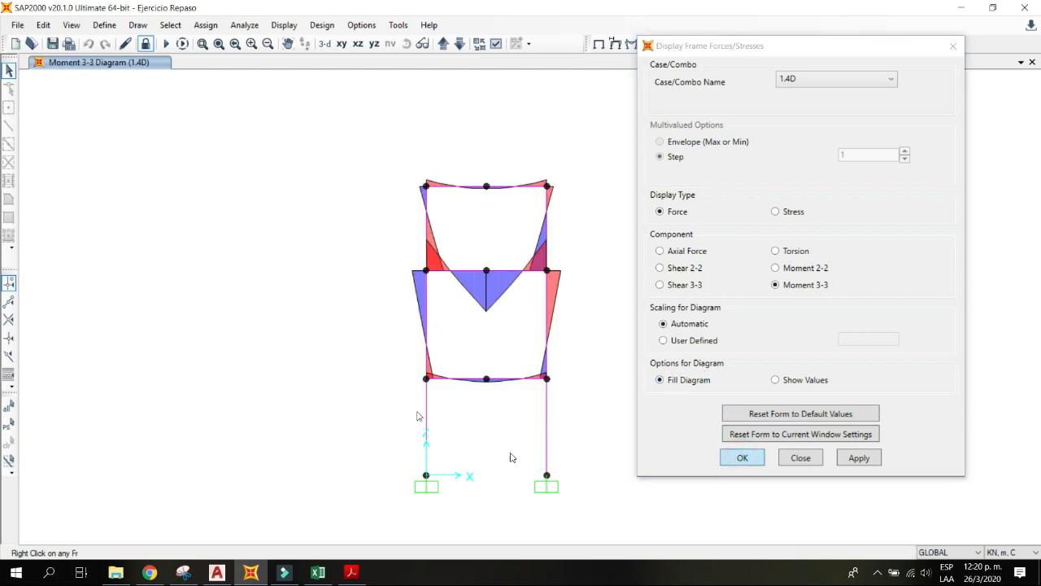
Step: Open the detailed diagrams of the second-storey beam and read shear, moment and deflection at several points along its length
mouse_move(454, 272)
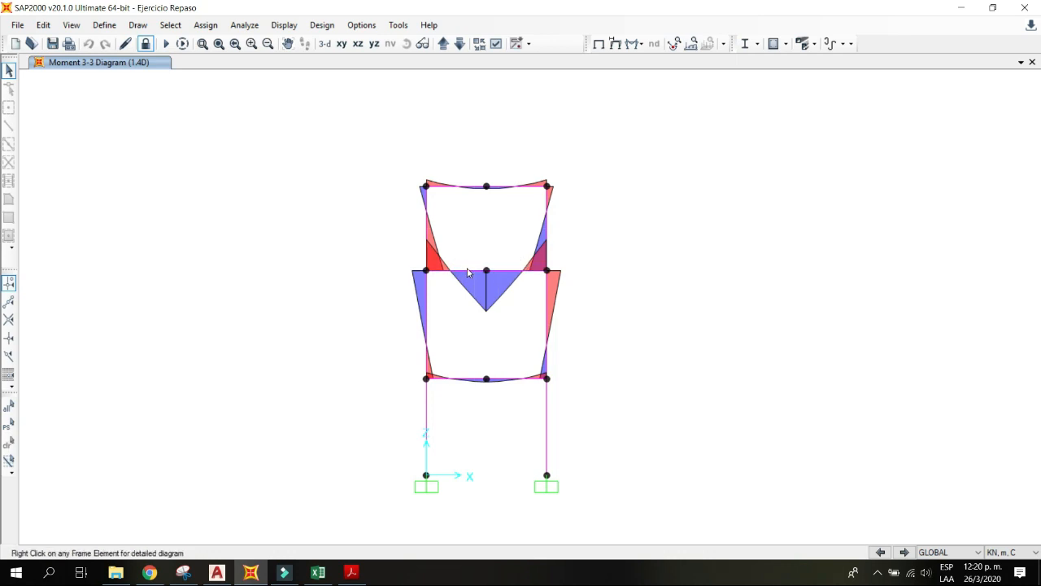
right_click(467, 273)
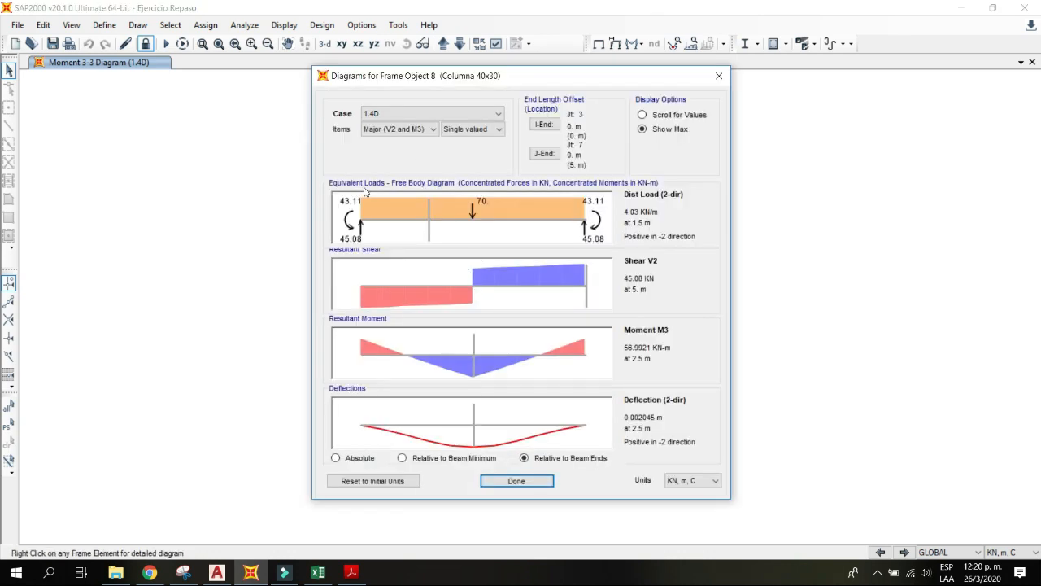
drag(465, 354, 333, 360)
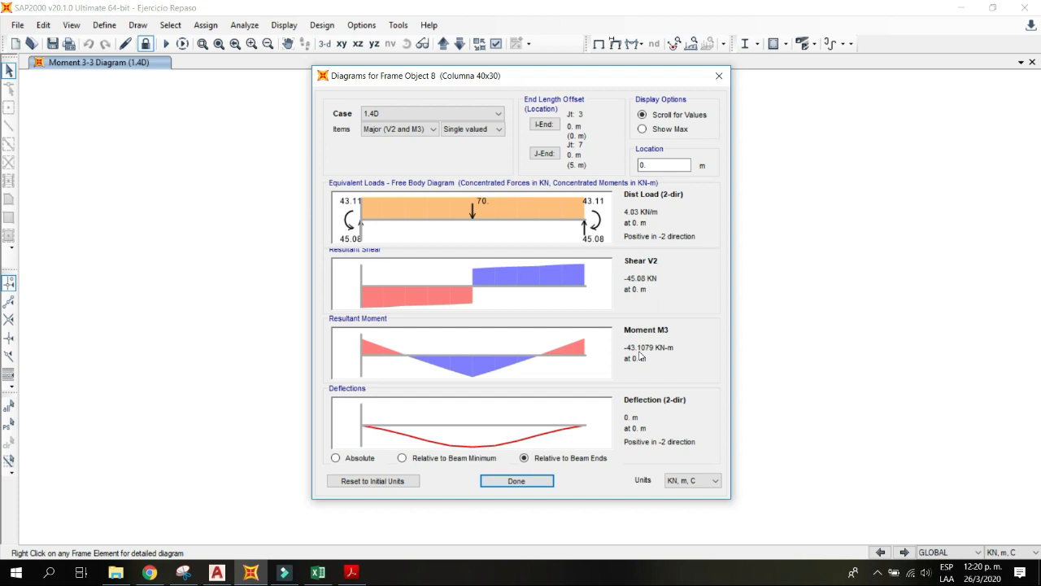
drag(403, 346, 434, 367)
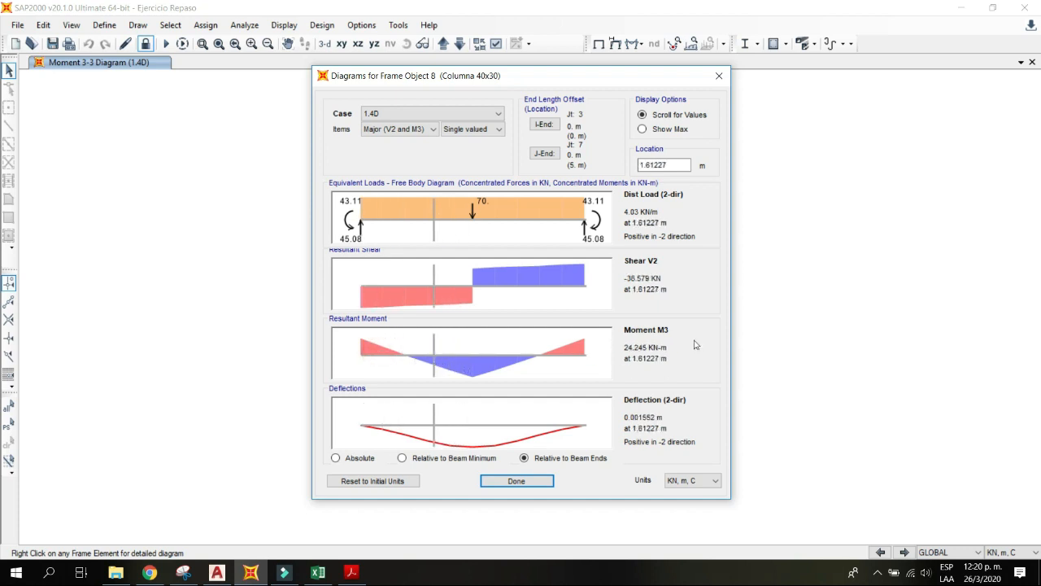
drag(435, 366, 486, 378)
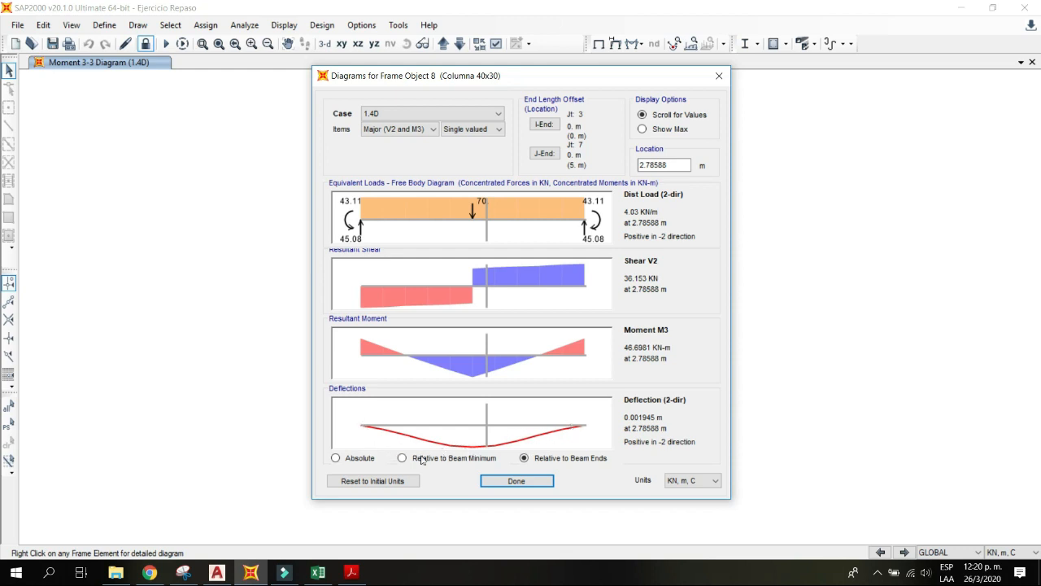
drag(537, 436, 435, 443)
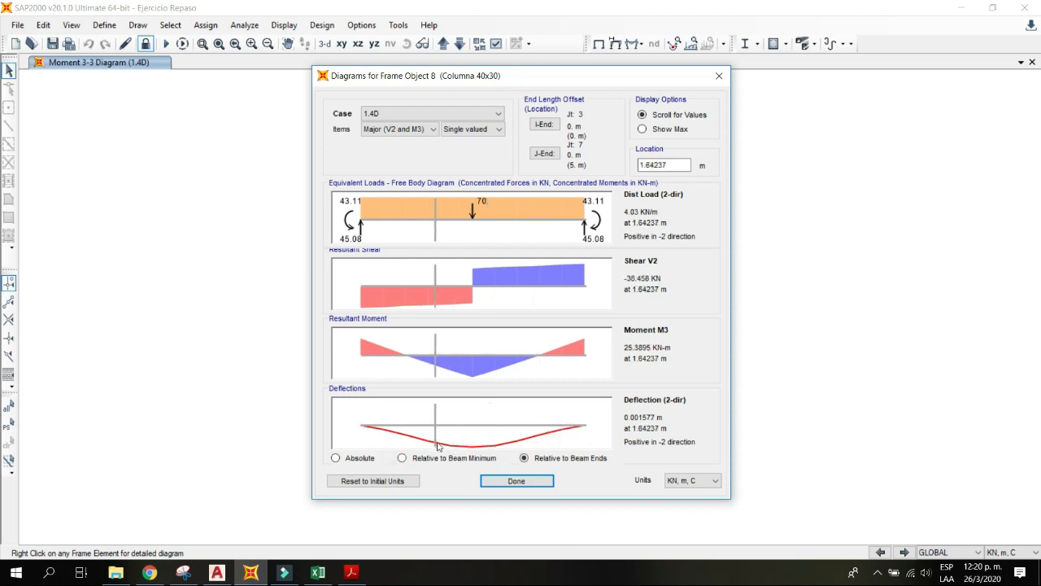
Step: Read the beam's 1.4D results at location 1 m, and return to showing the maximum values
click(656, 132)
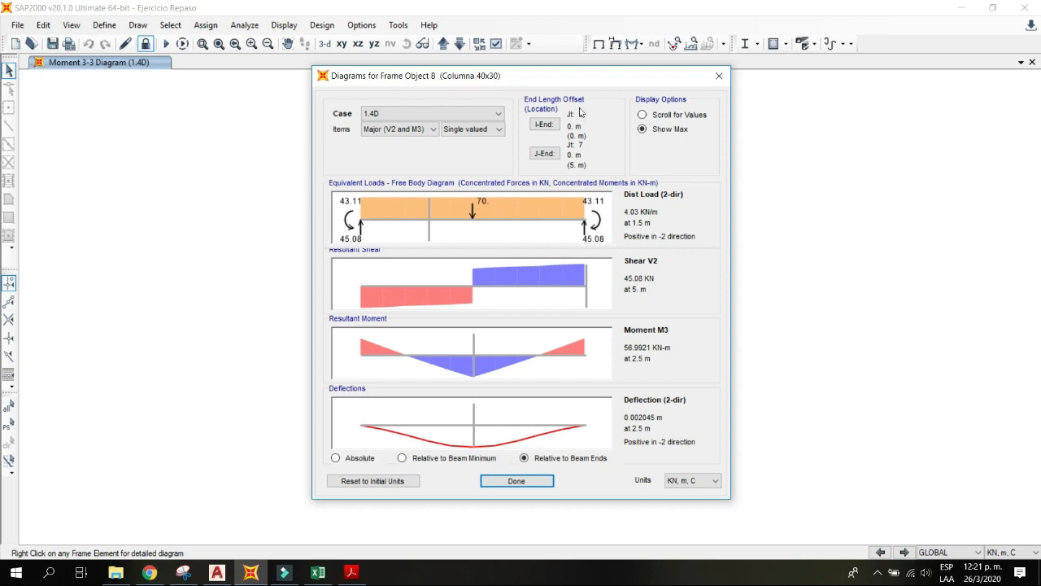
click(643, 115)
drag(674, 165, 626, 162)
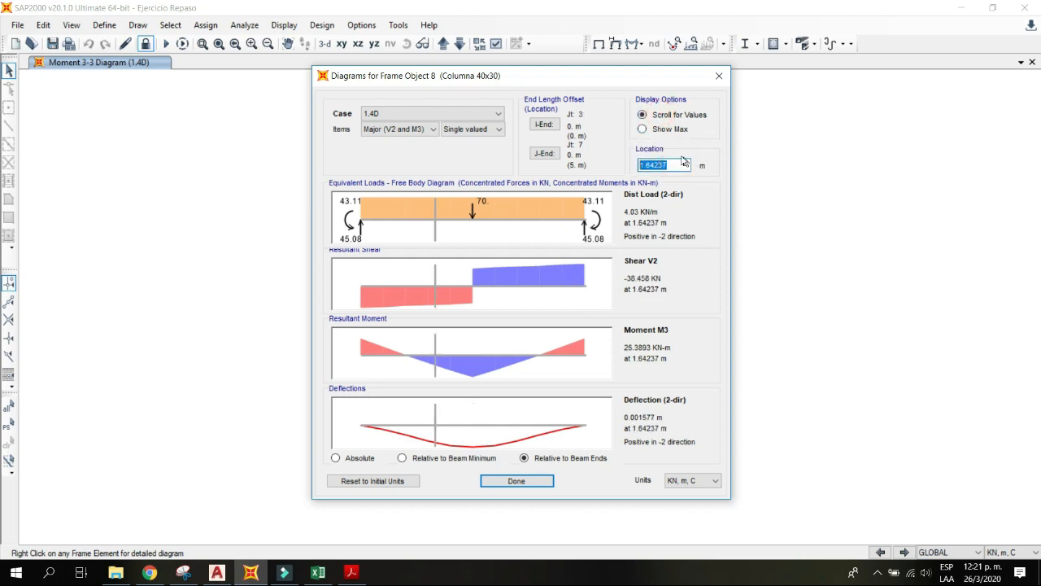
text(1)
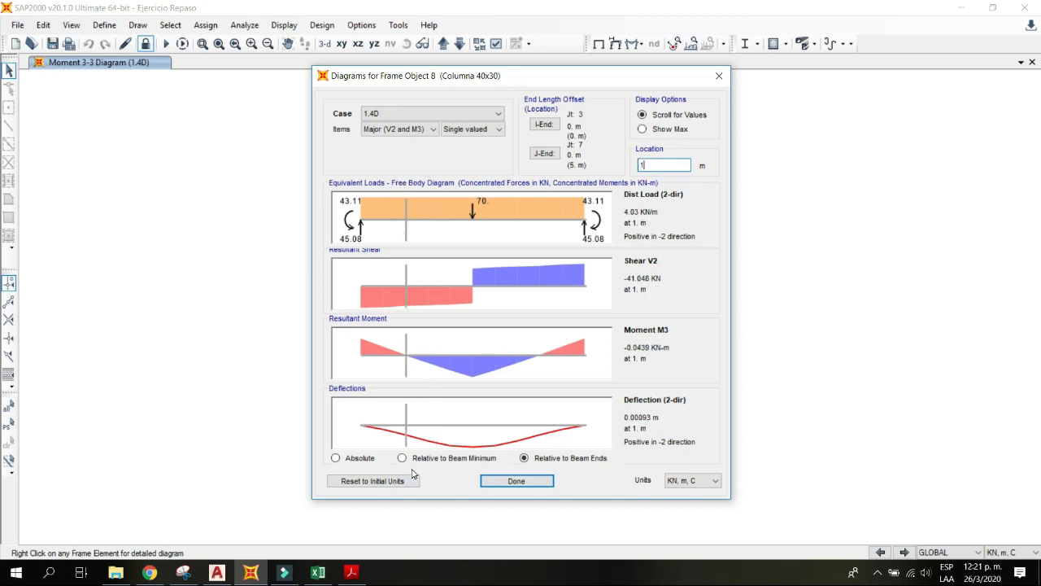
click(642, 128)
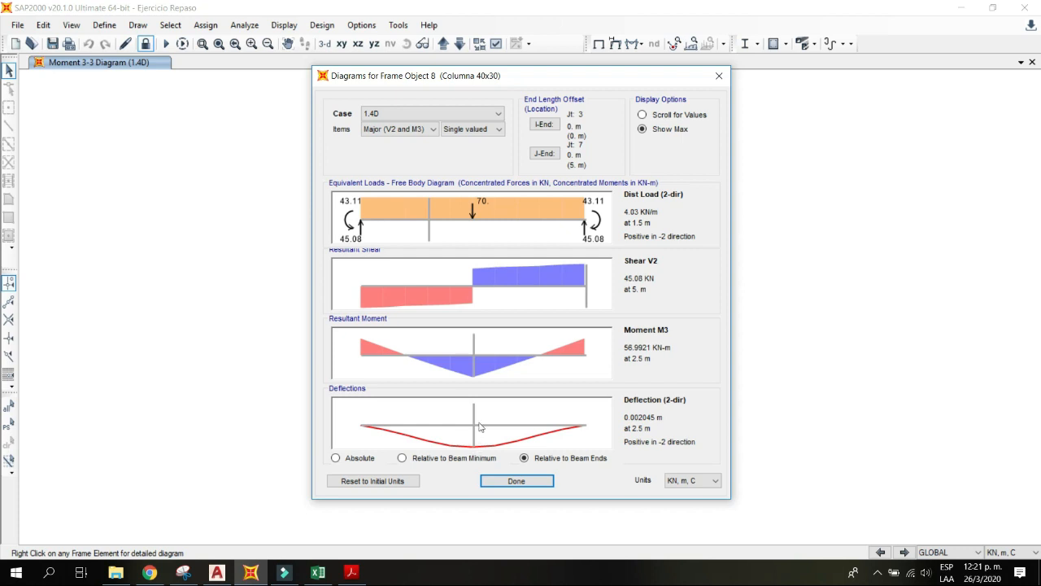
Step: Review the beam's detailed diagrams for the 1.2D+1.6L combination and for load case L
click(387, 116)
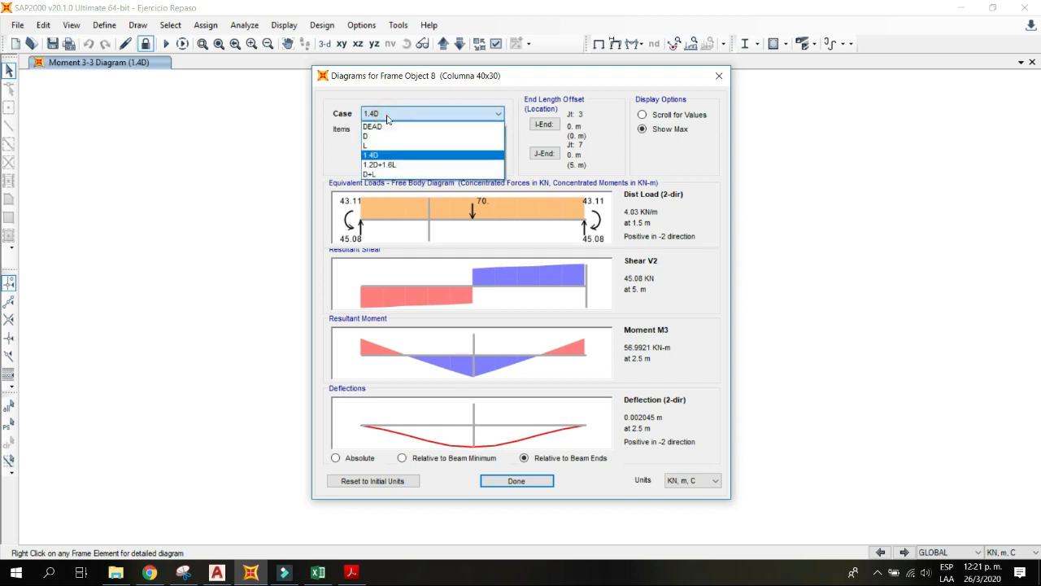
click(375, 165)
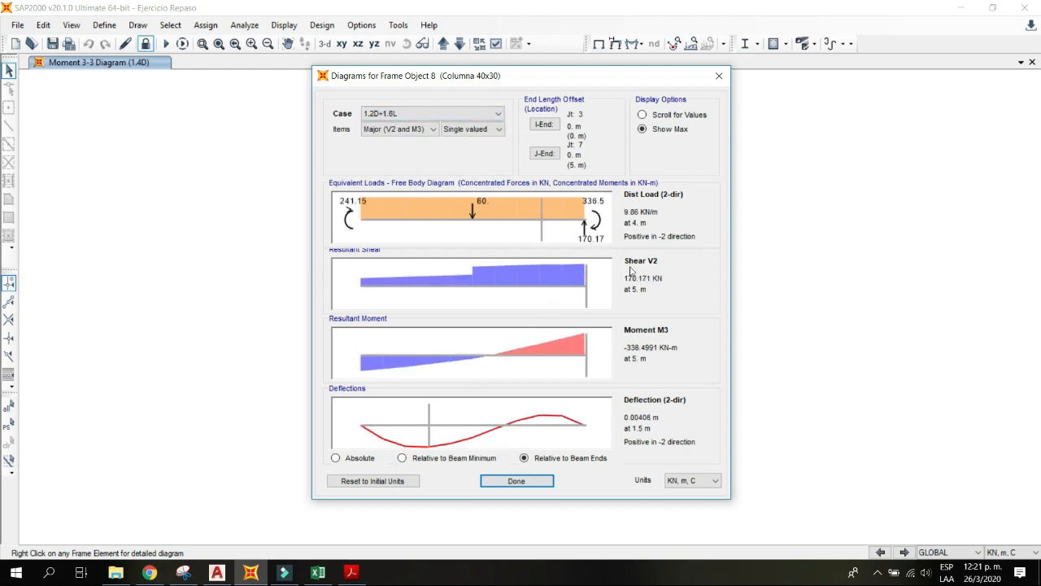
click(429, 113)
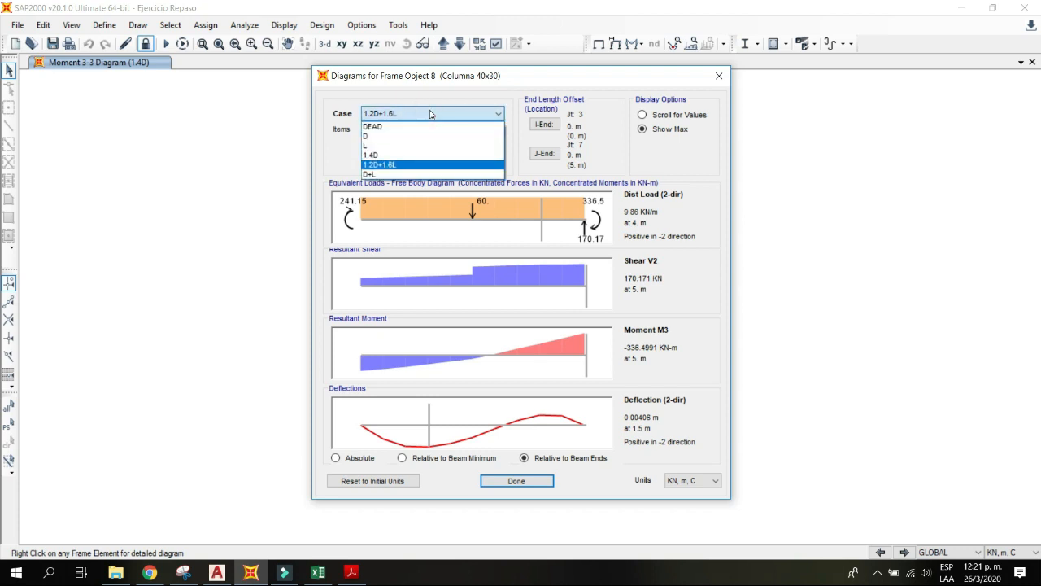
click(374, 145)
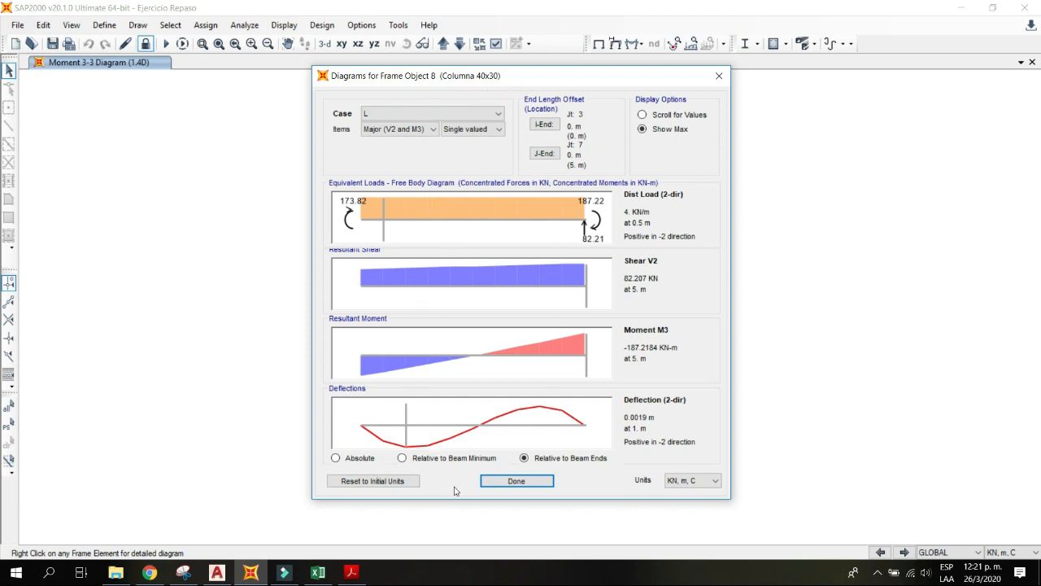
Step: Review the beam's Axial (P and T) diagrams for load cases L and D, and close its detailed diagrams
click(409, 132)
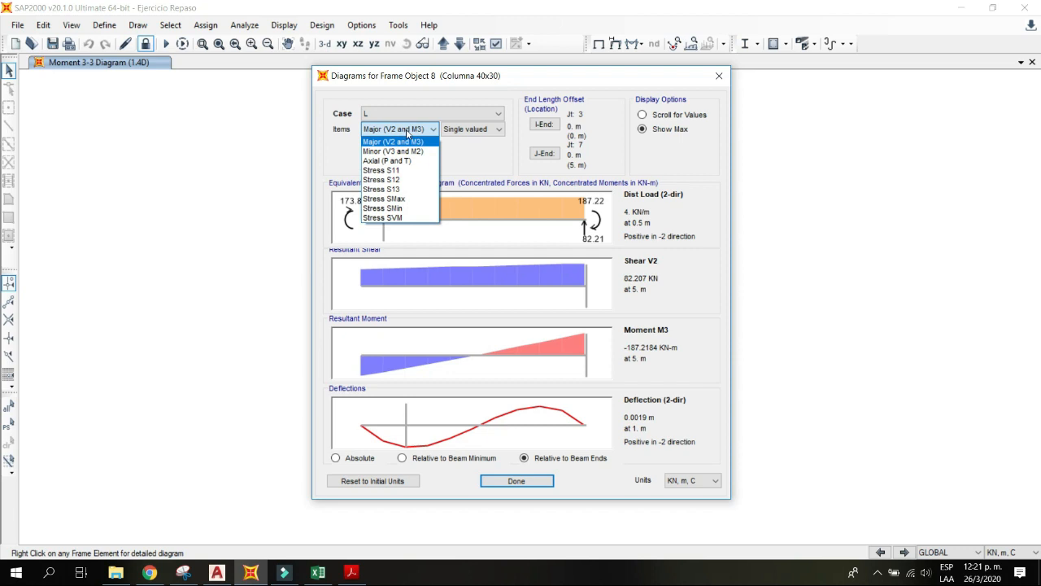
click(368, 161)
drag(528, 275, 466, 286)
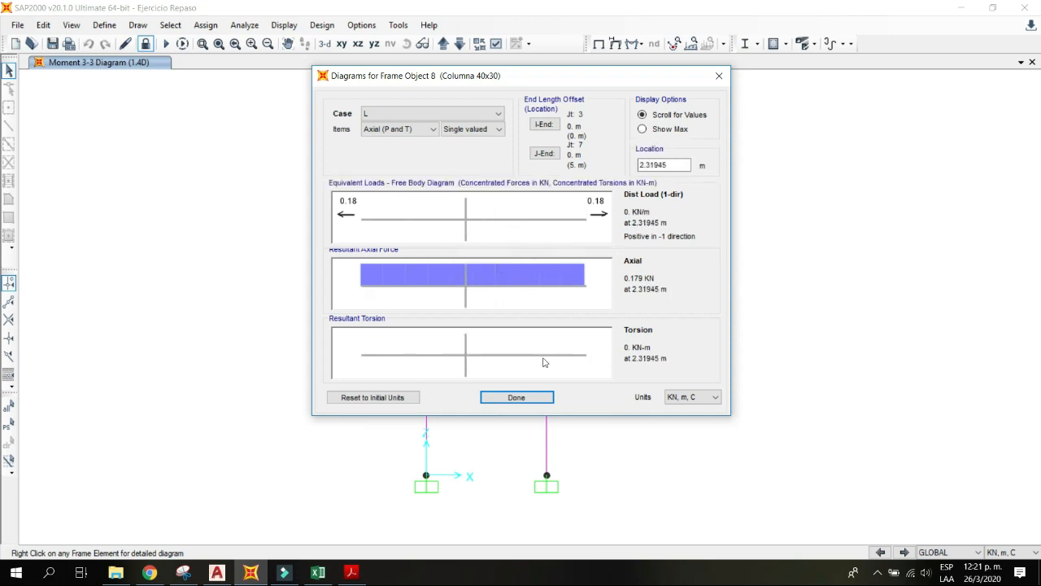
click(413, 113)
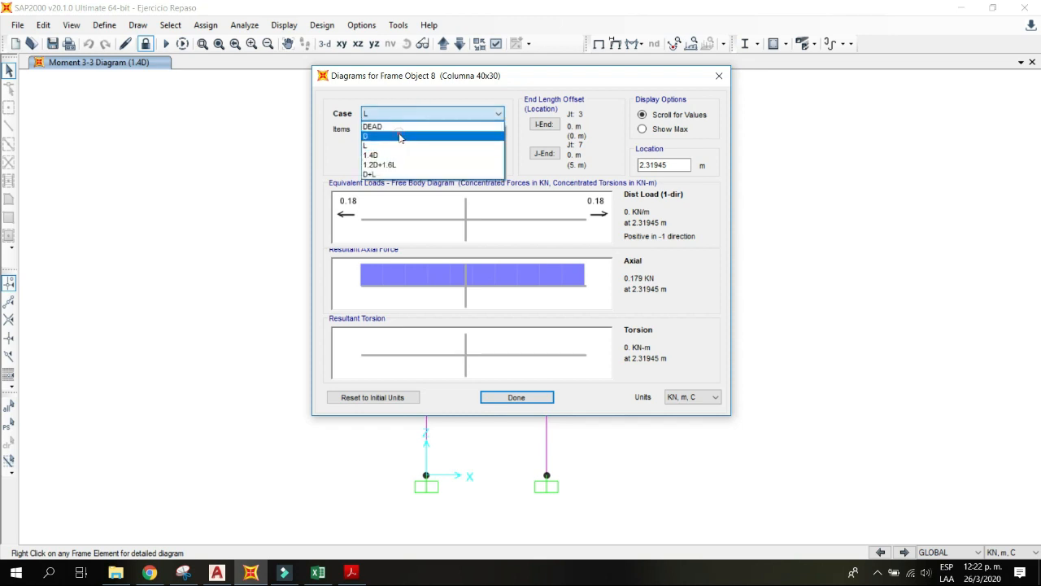
click(399, 136)
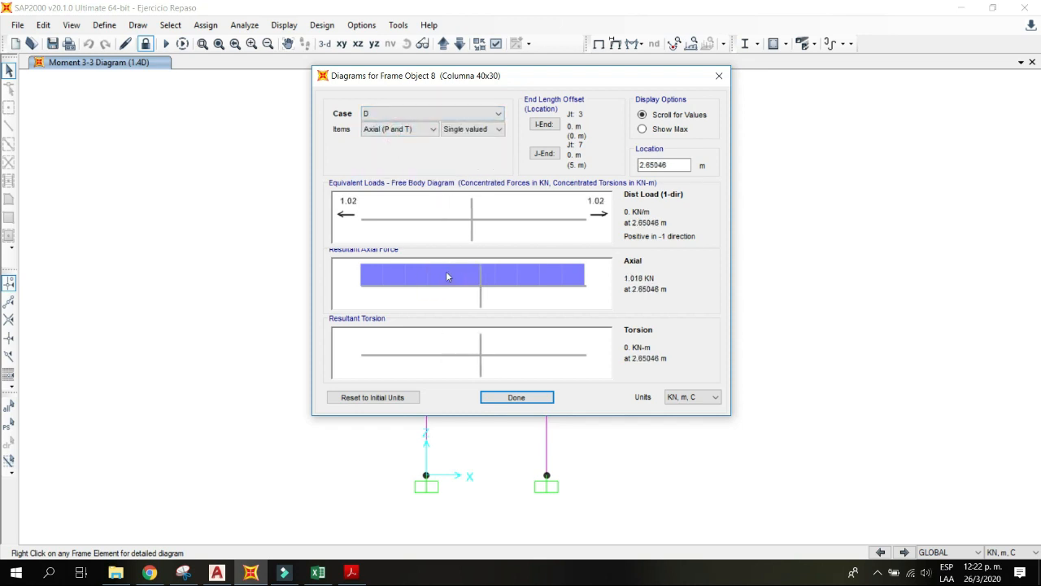
click(499, 396)
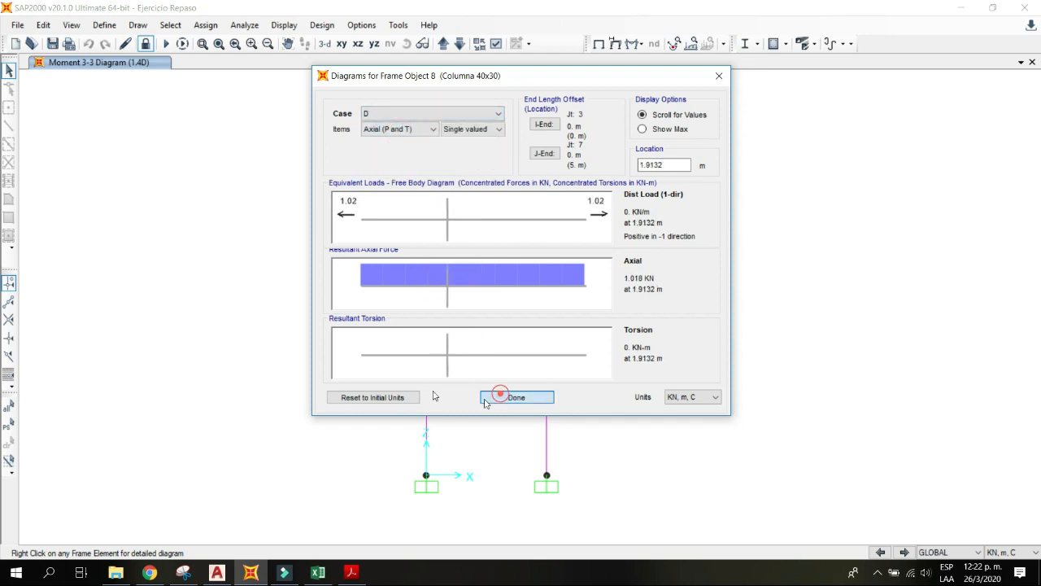
Step: Open the detailed diagrams of the first-storey column on grid A and read its 1.4D Axial (P and T) results at both ends
right_click(426, 409)
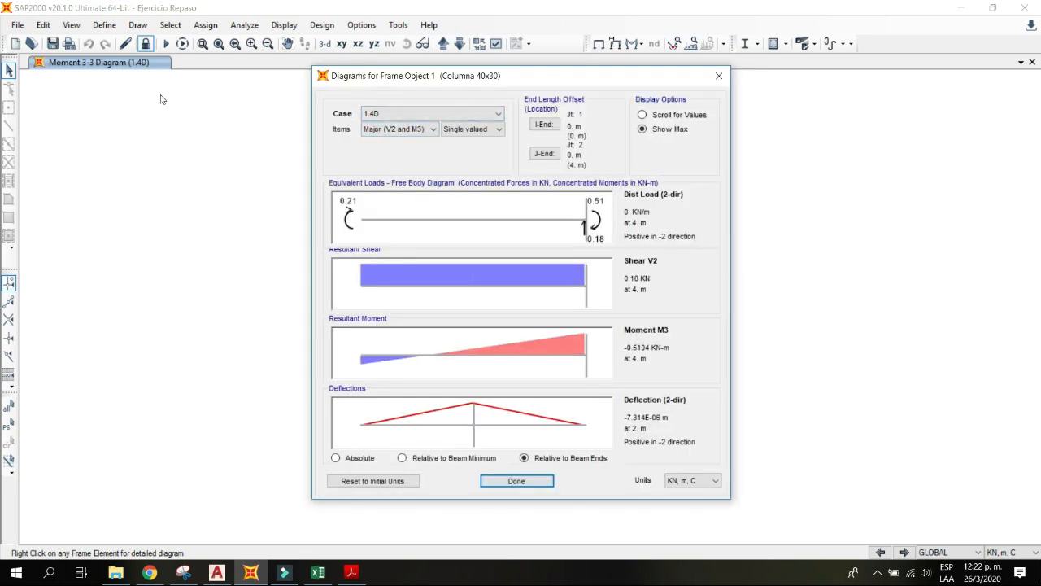
click(425, 129)
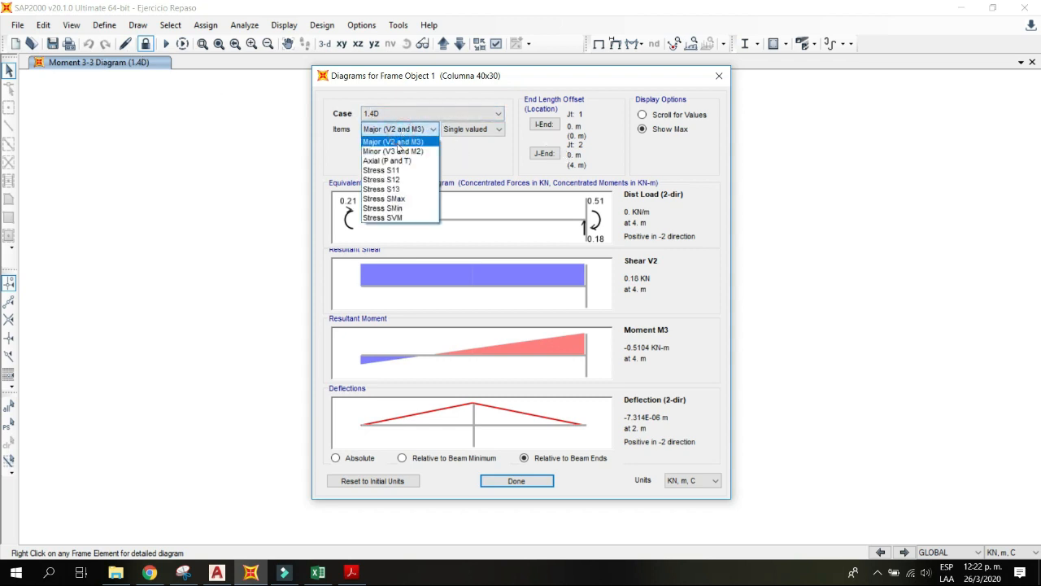
click(398, 161)
drag(464, 298, 599, 299)
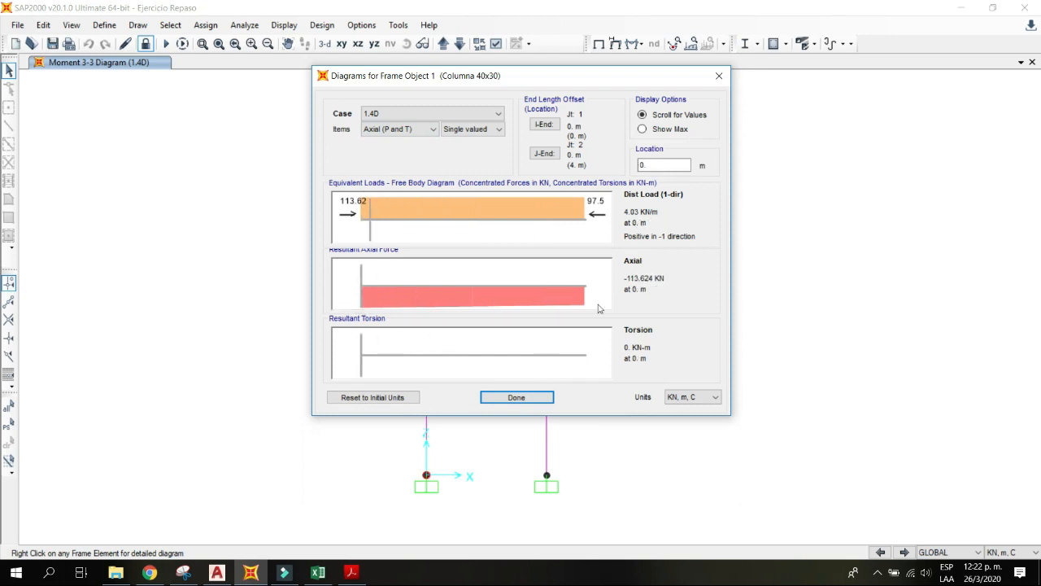
drag(372, 293, 302, 298)
click(602, 304)
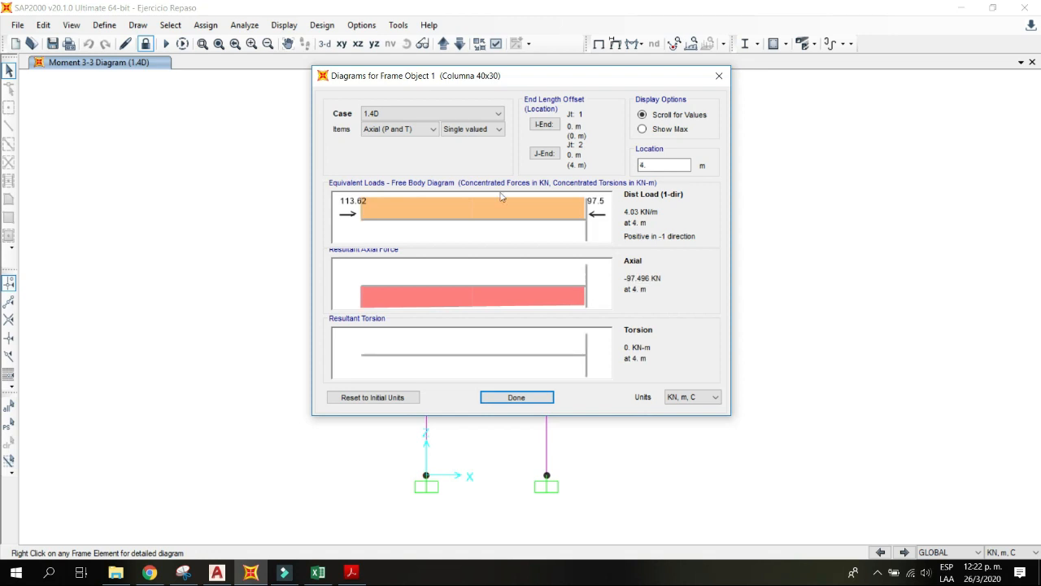
Step: Compare the column's axial force at its base and upper joints alongside the frame view, and close its diagrams
drag(469, 81, 802, 88)
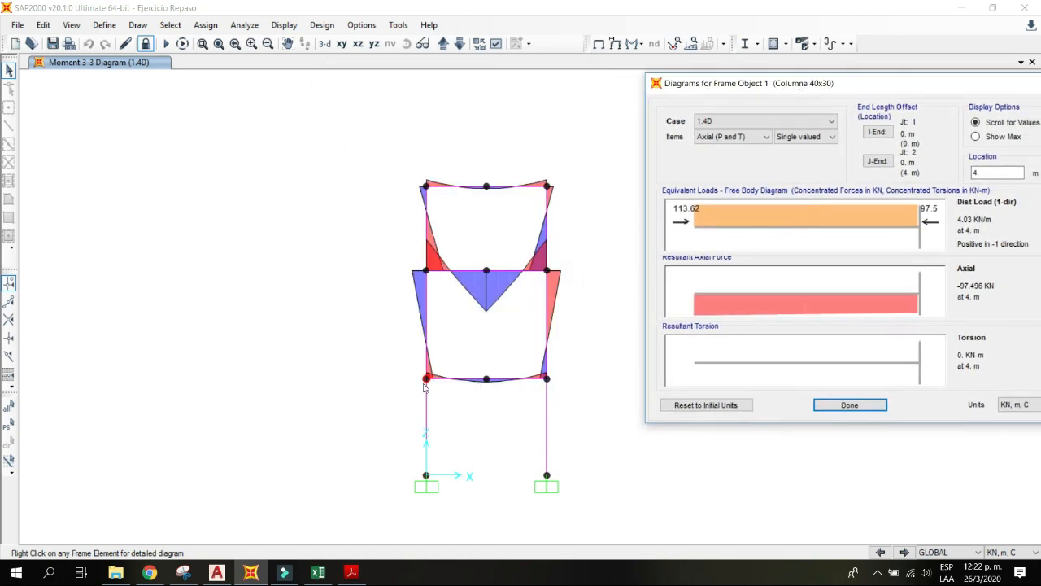
drag(916, 310, 687, 307)
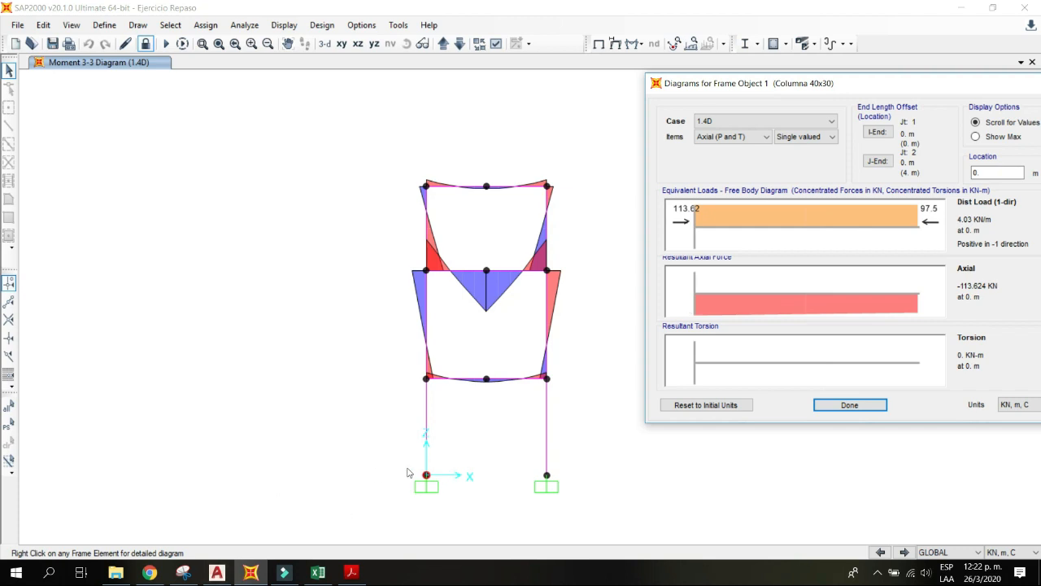
drag(755, 301, 938, 314)
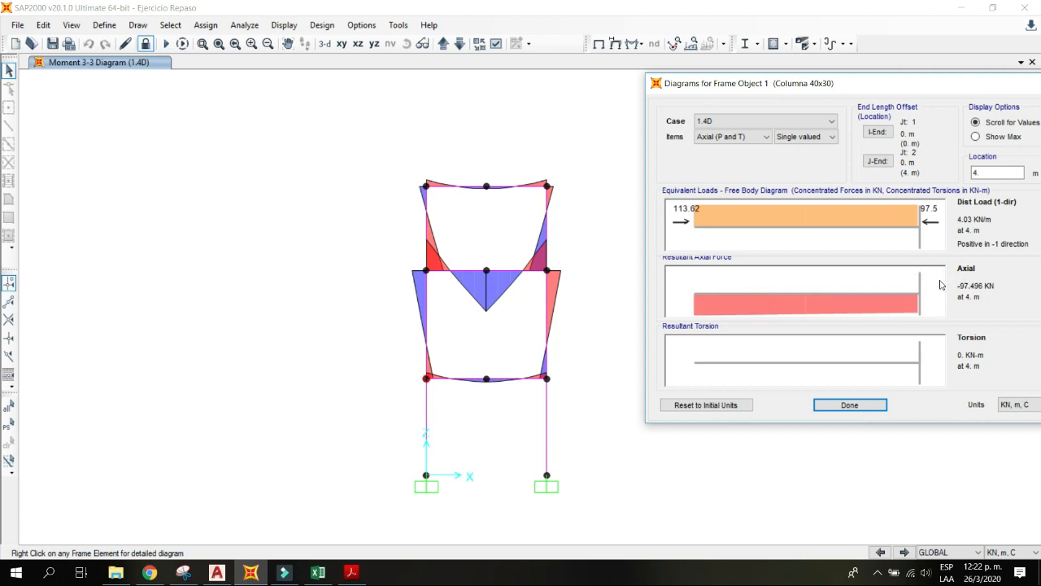
drag(919, 301, 694, 309)
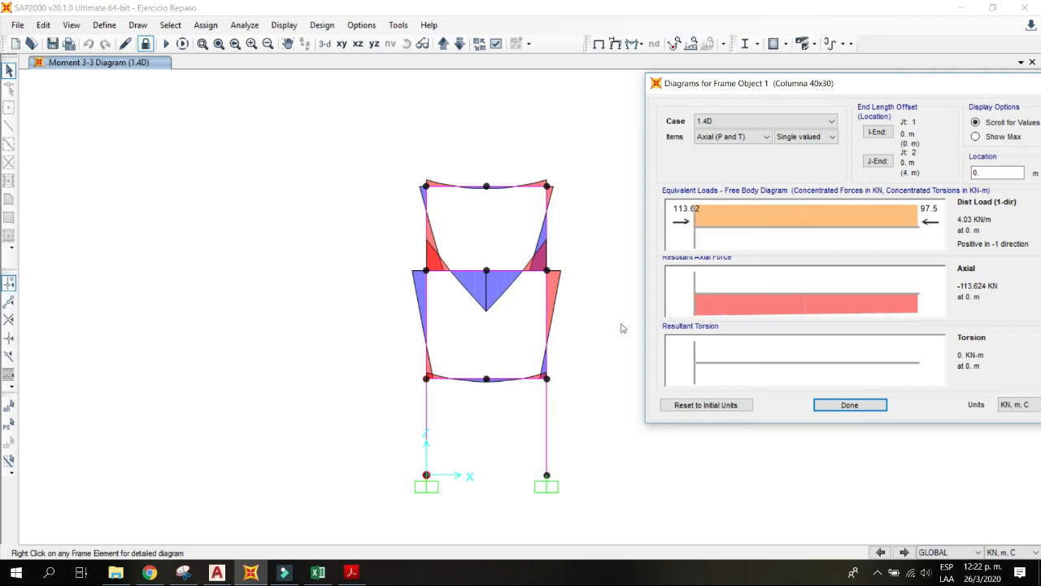
click(790, 298)
click(875, 409)
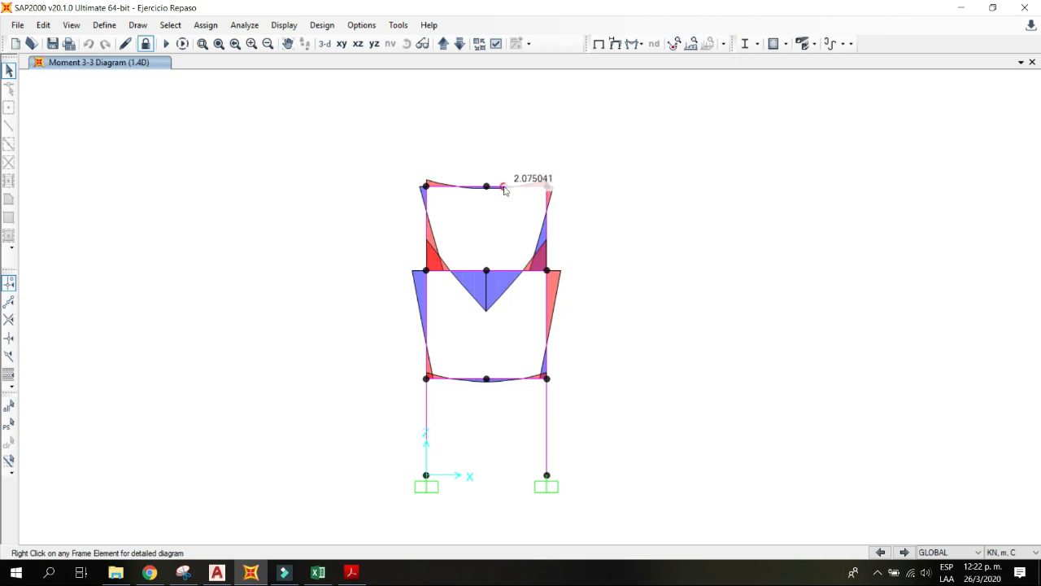
Step: Open the detailed diagrams of the roof beam, scroll along its 1.4D shear, moment and deflection values, and close them
right_click(503, 189)
click(642, 115)
click(545, 258)
drag(464, 80, 773, 85)
drag(868, 350, 734, 371)
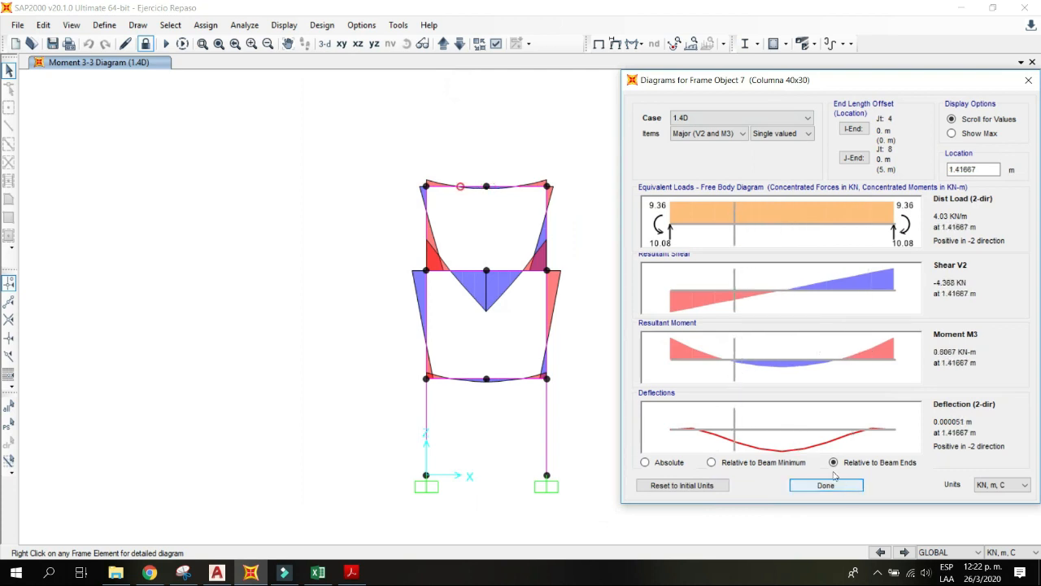
click(794, 481)
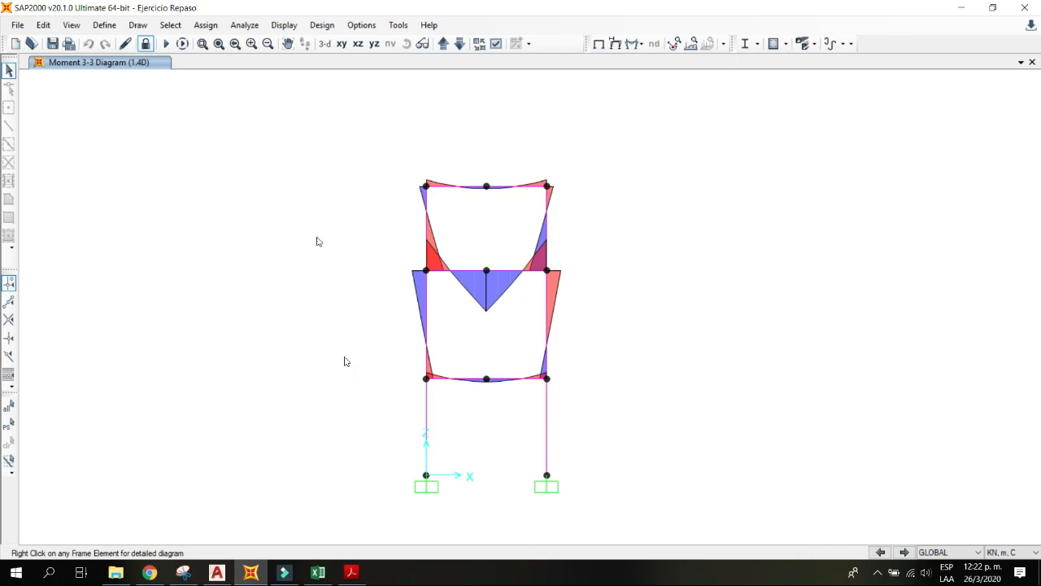
Step: Show the frame's undeformed shape and select the two base support joints
middle_drag(490, 326, 385, 306)
middle_drag(296, 445, 290, 399)
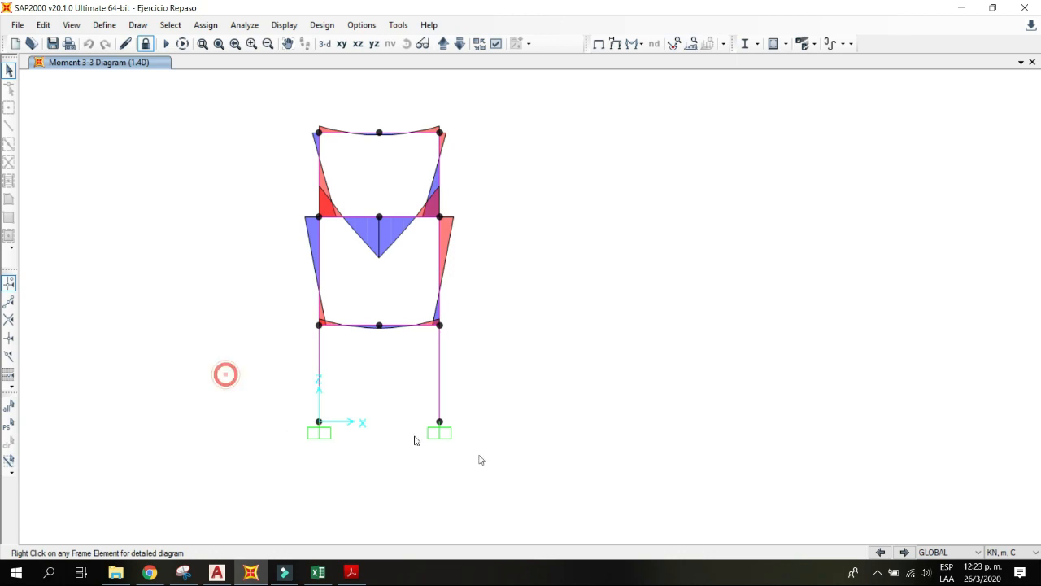
click(599, 44)
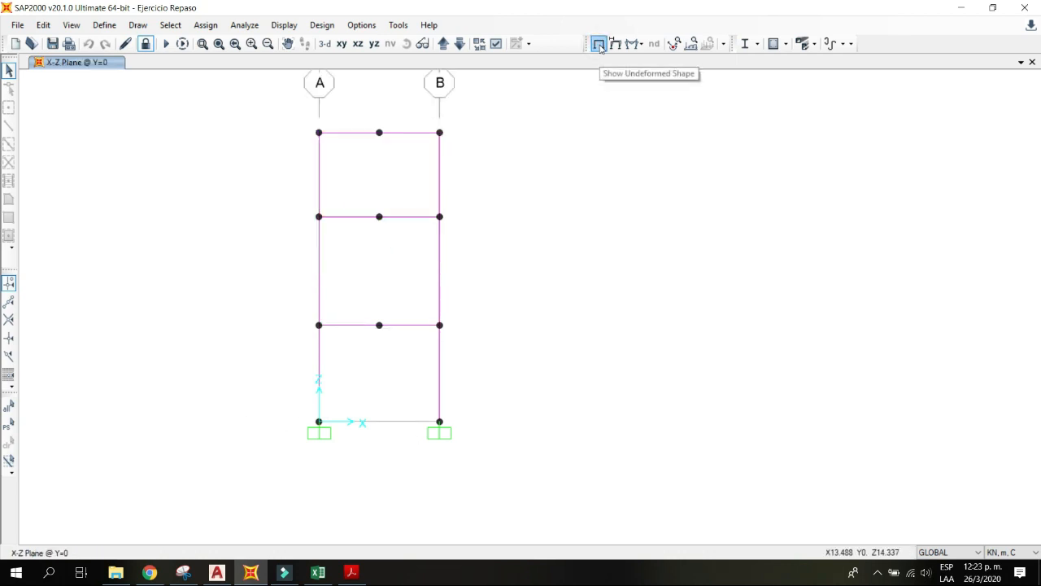
drag(284, 371, 503, 439)
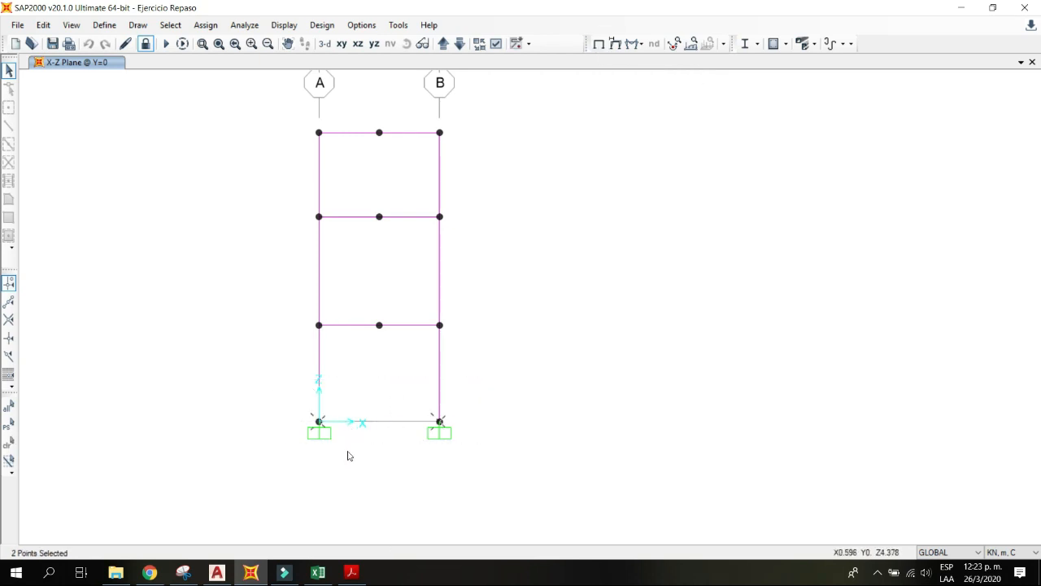
Step: Open the results tables for the selected supports and choose the Joint Reactions table under Joint Output
click(284, 25)
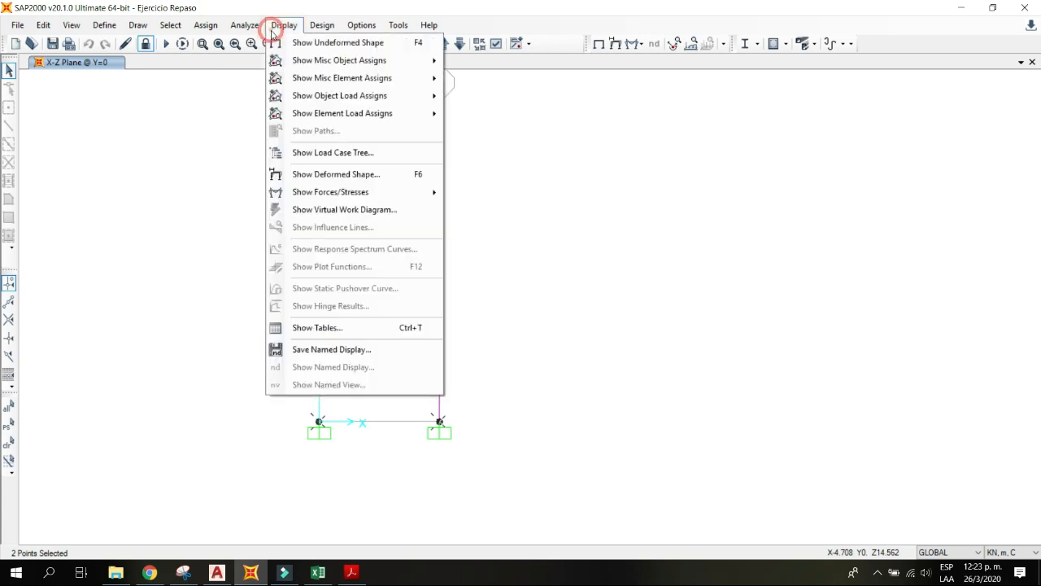
click(310, 329)
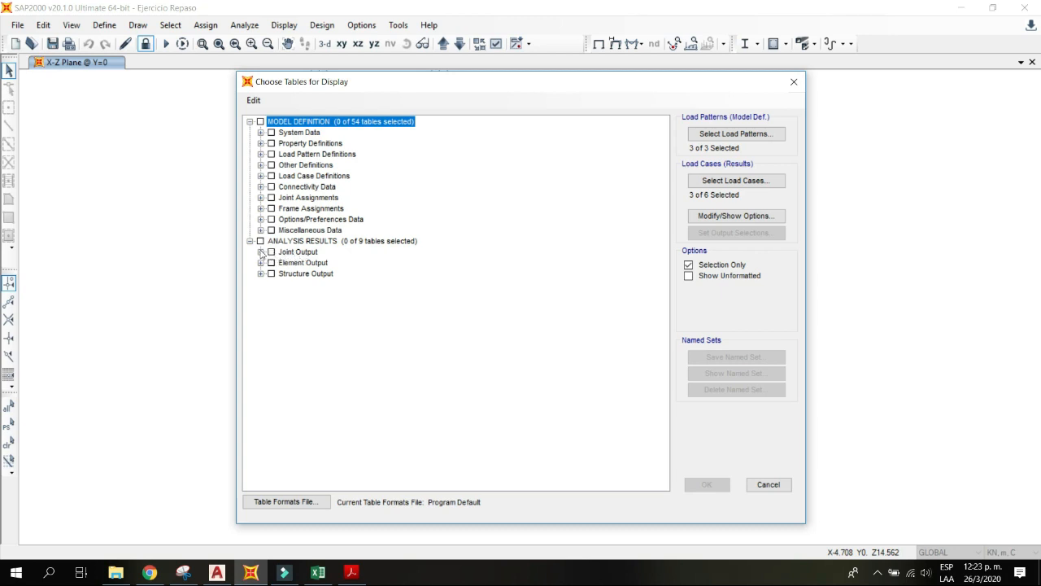
click(261, 253)
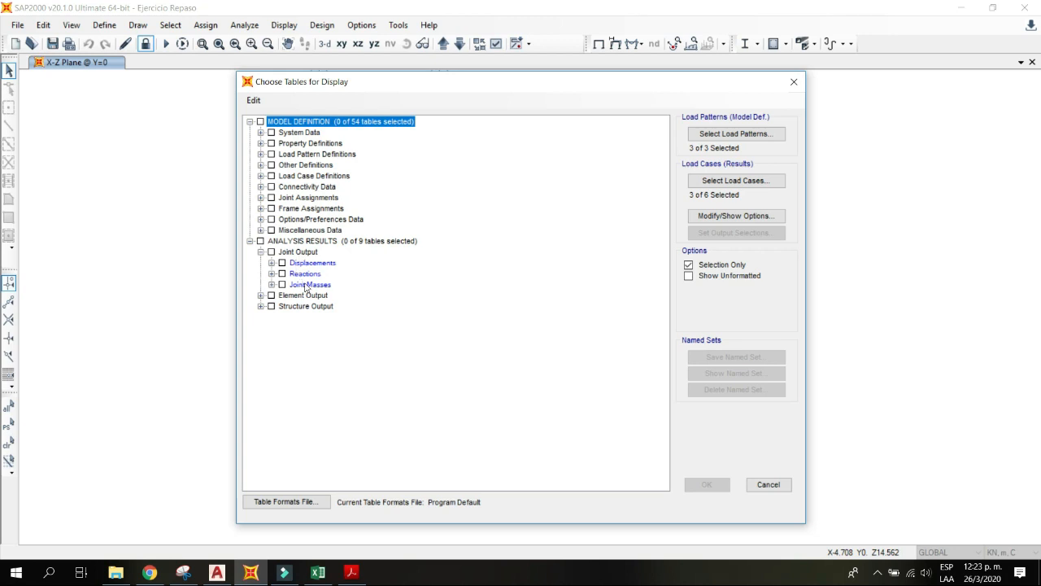
click(272, 274)
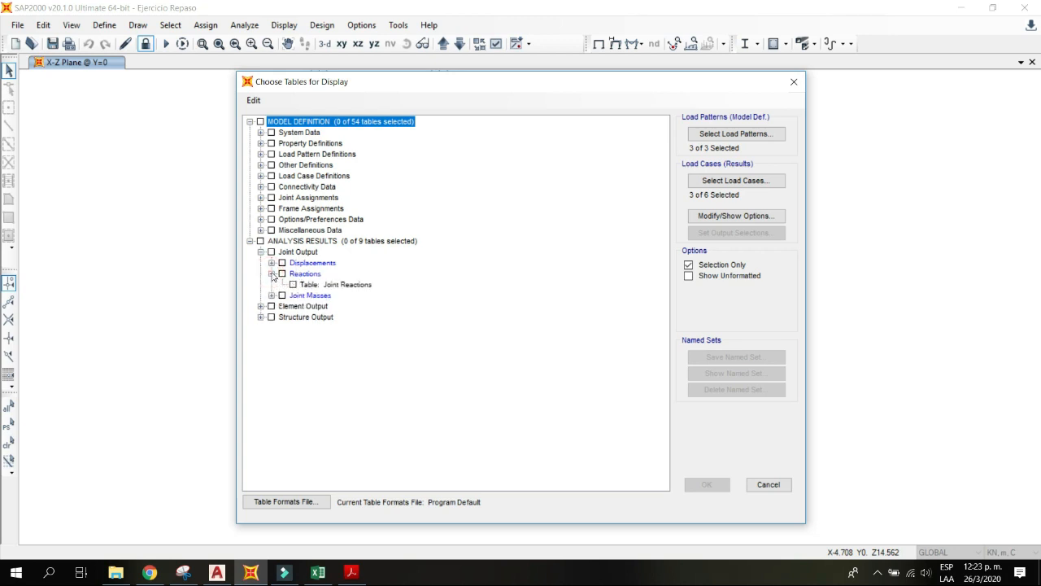
click(272, 274)
click(272, 273)
click(295, 284)
click(293, 284)
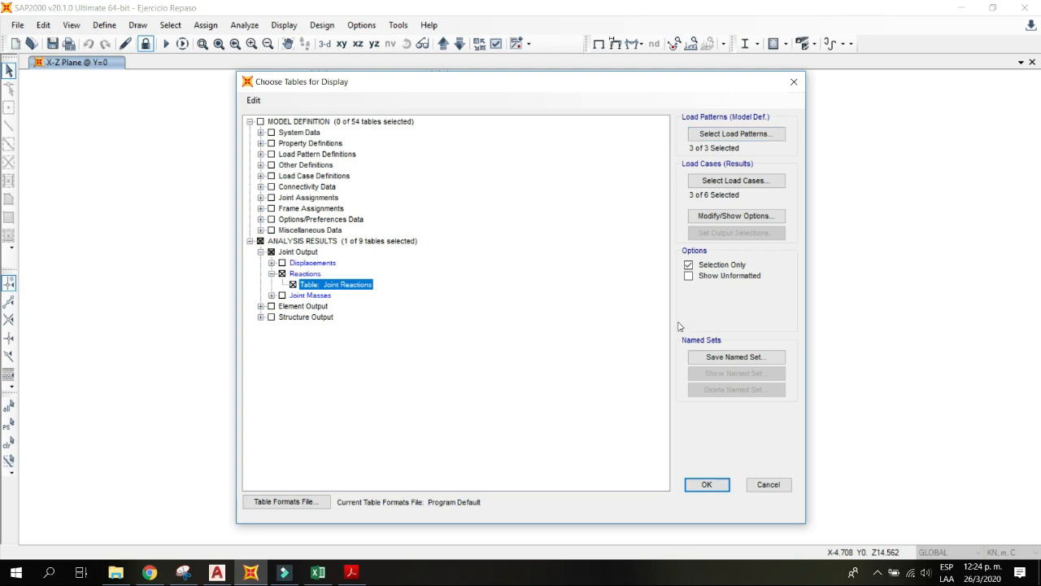
Step: Limit the output cases to the D+L combination and display the Joint Reactions table
click(738, 180)
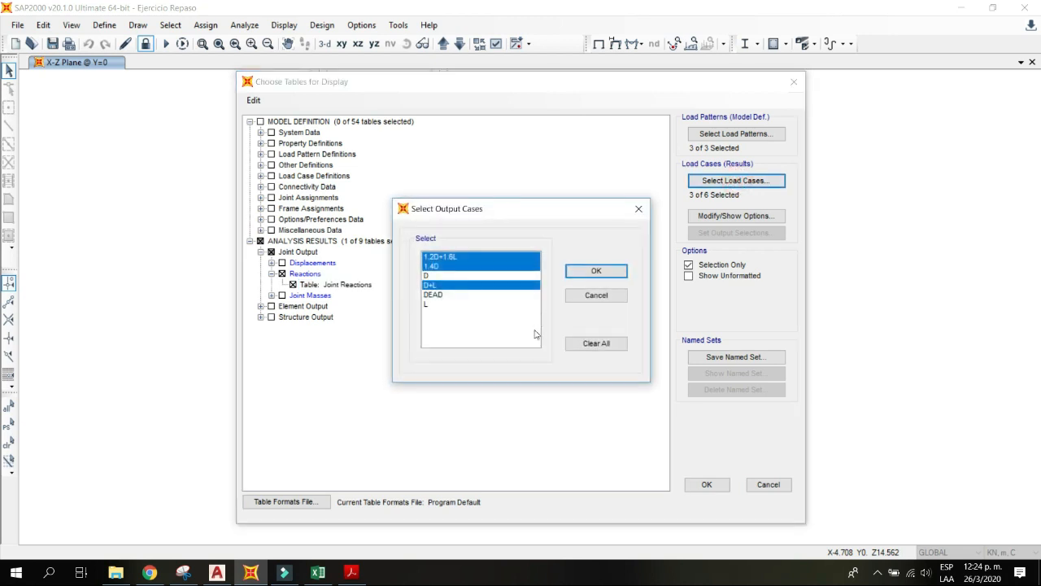
click(445, 266)
click(442, 257)
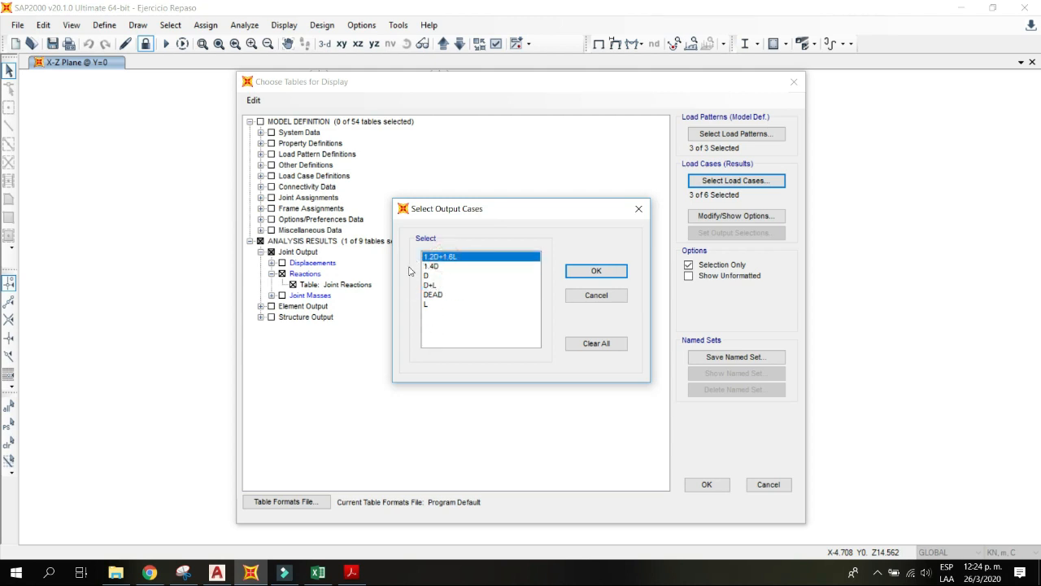
click(450, 267)
click(446, 257)
click(435, 268)
click(450, 257)
click(436, 286)
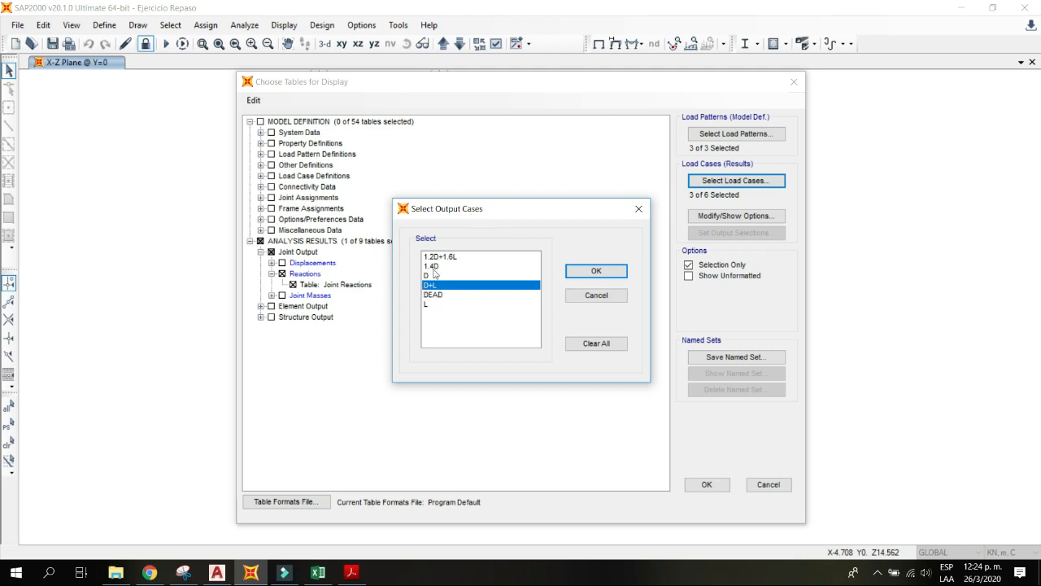
click(595, 271)
click(705, 484)
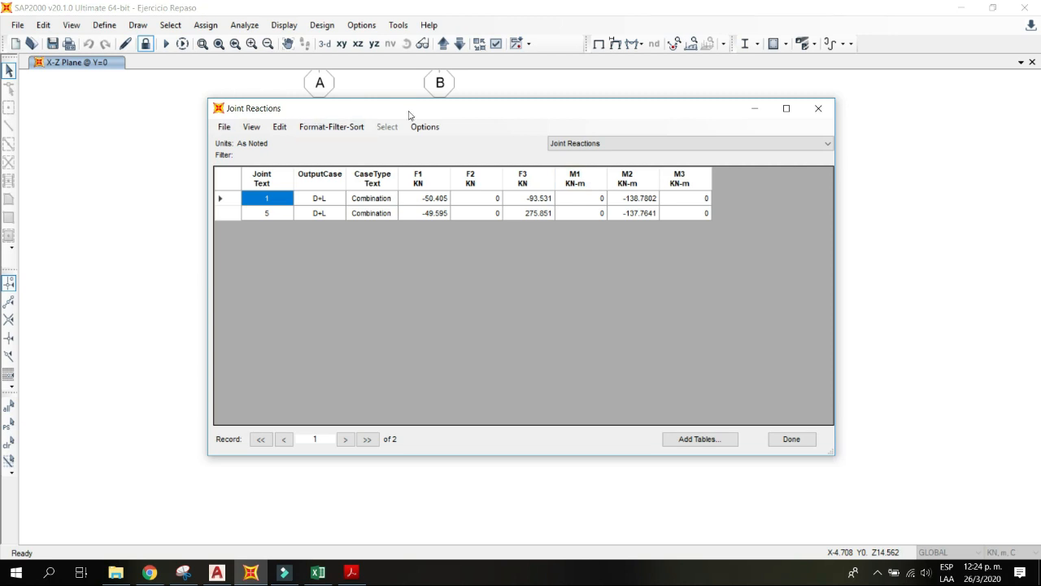
Step: Export the current Joint Reactions table to Excel and preview the exported workbook
click(224, 128)
click(226, 129)
mouse_move(365, 146)
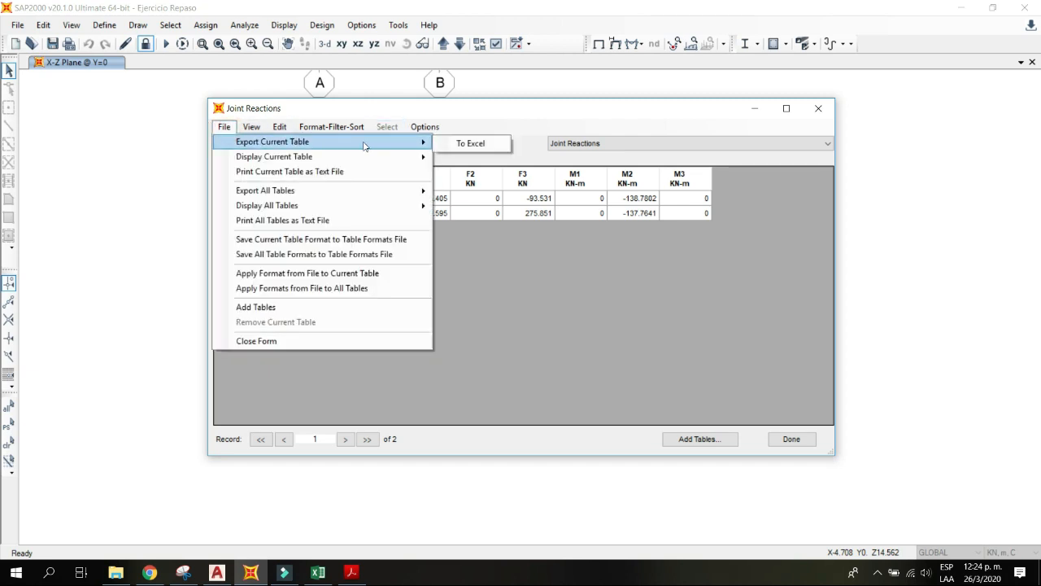
click(447, 147)
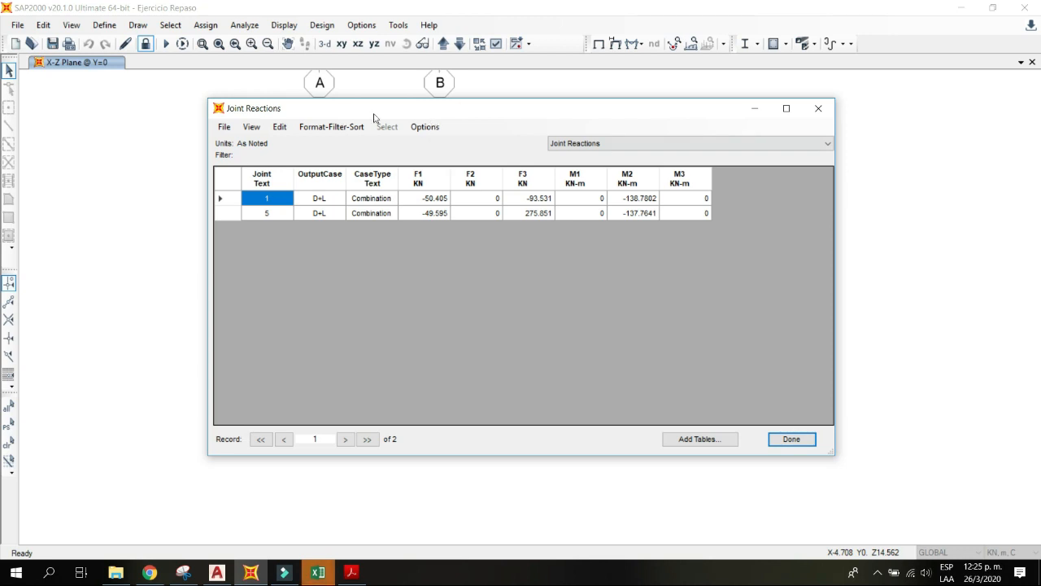
click(325, 572)
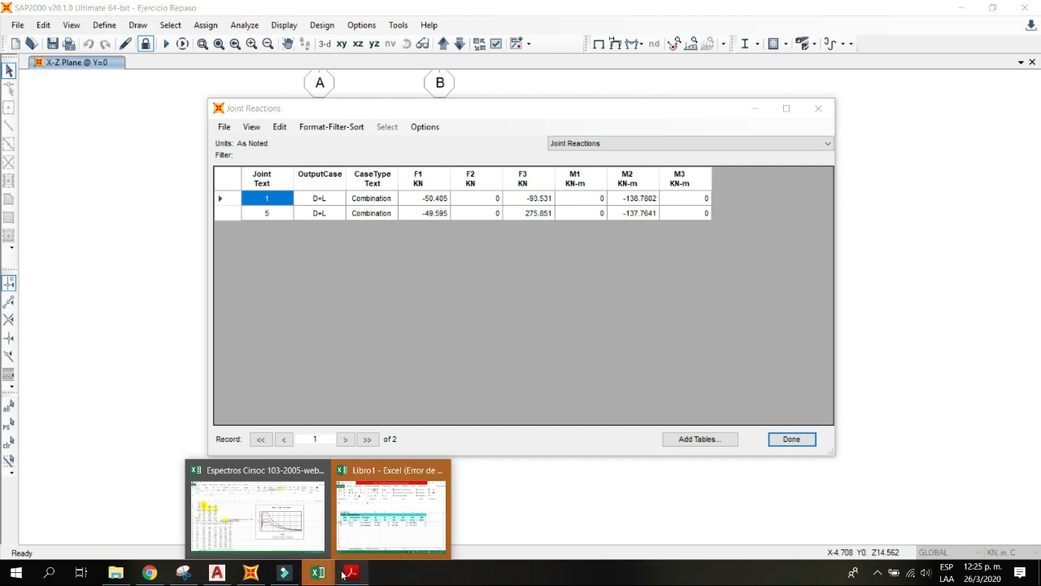
click(383, 109)
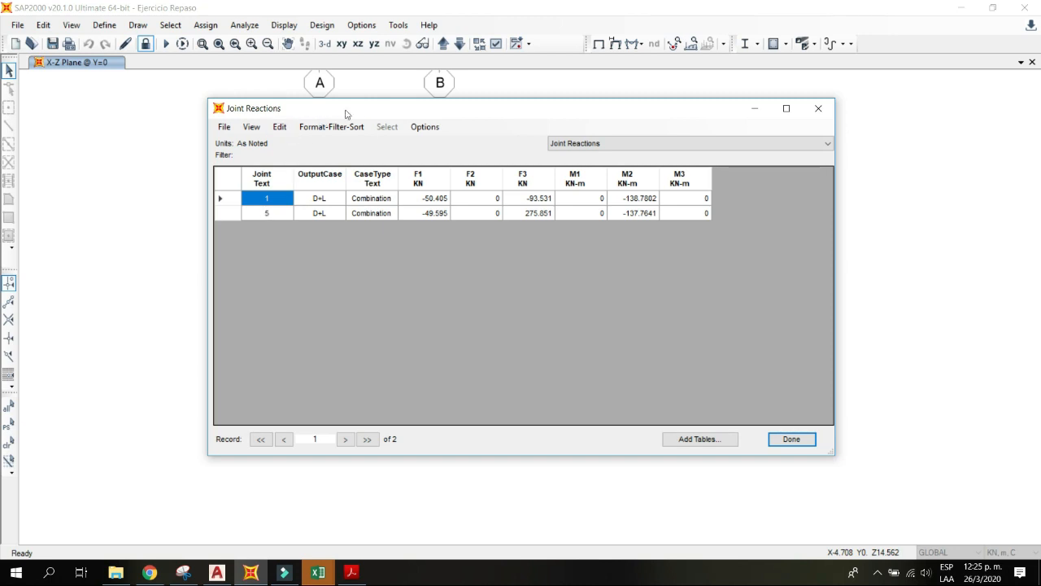
Step: Compare the joint reactions table with the frame's support joints, and close the table
drag(319, 110, 555, 86)
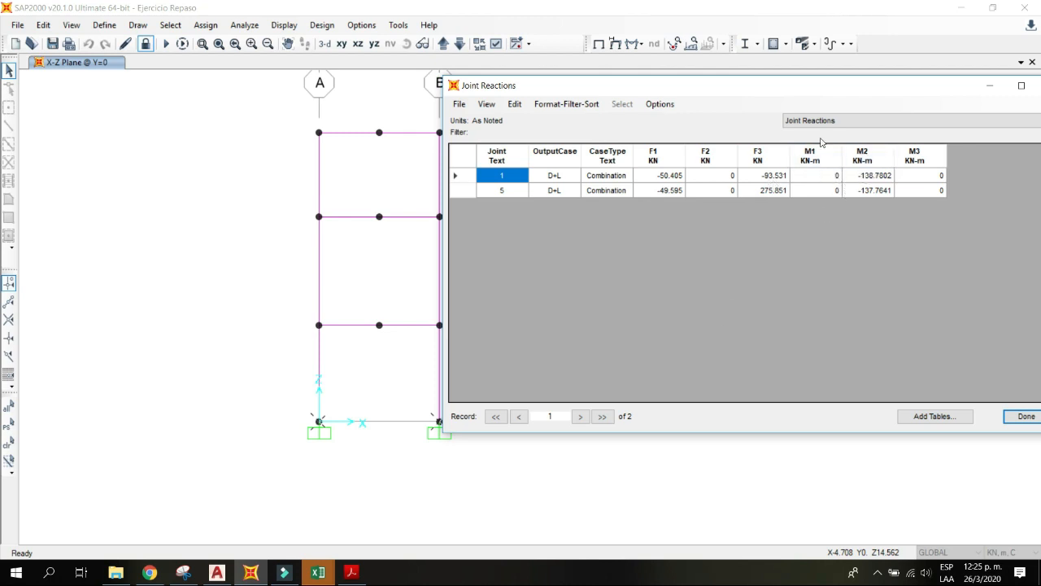
drag(776, 97, 582, 112)
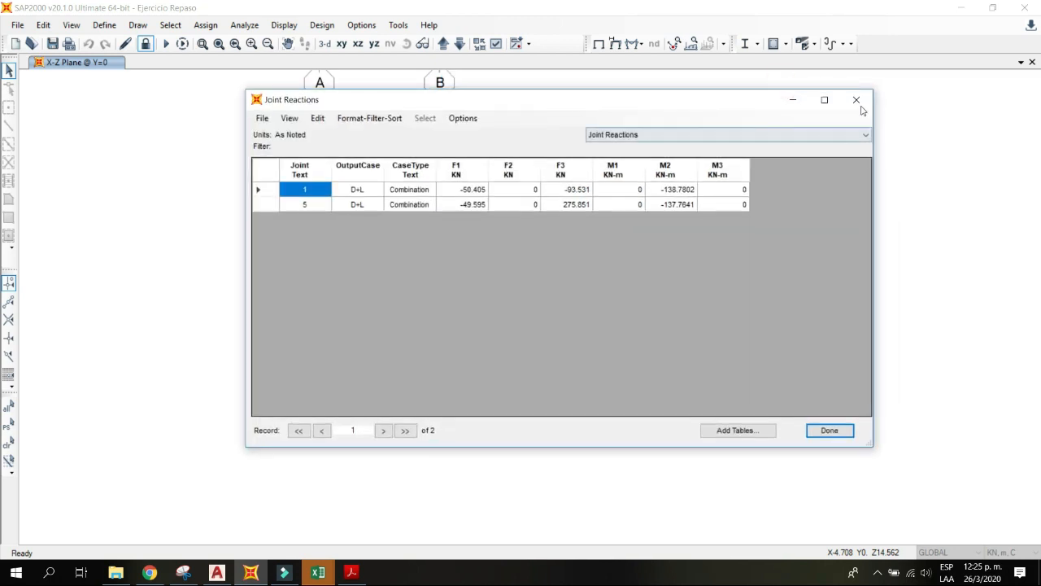
click(836, 433)
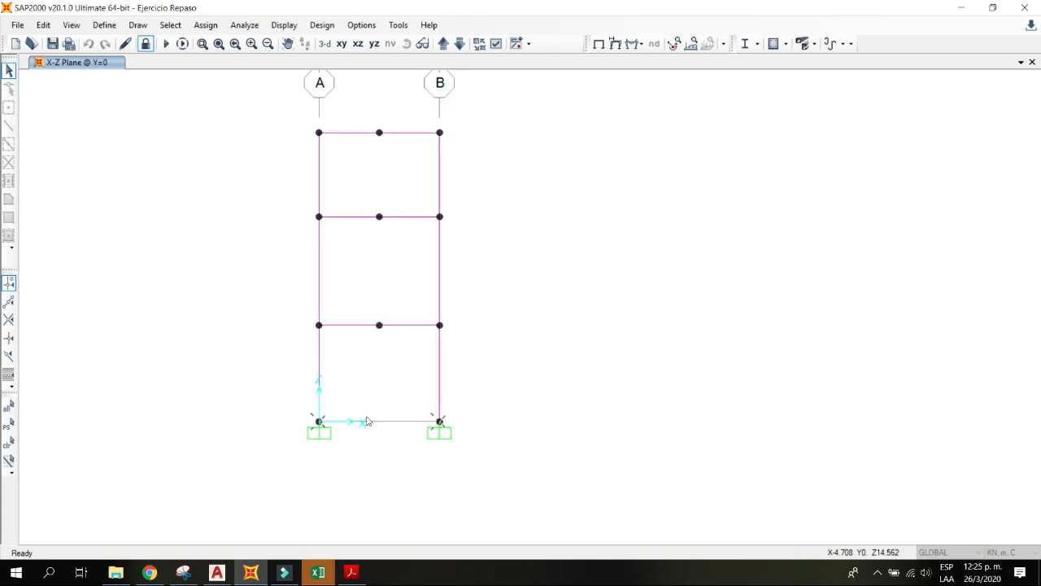
Step: Clear the support selection, select the second-level beam, and open the choice of result tables for it
drag(169, 398, 667, 469)
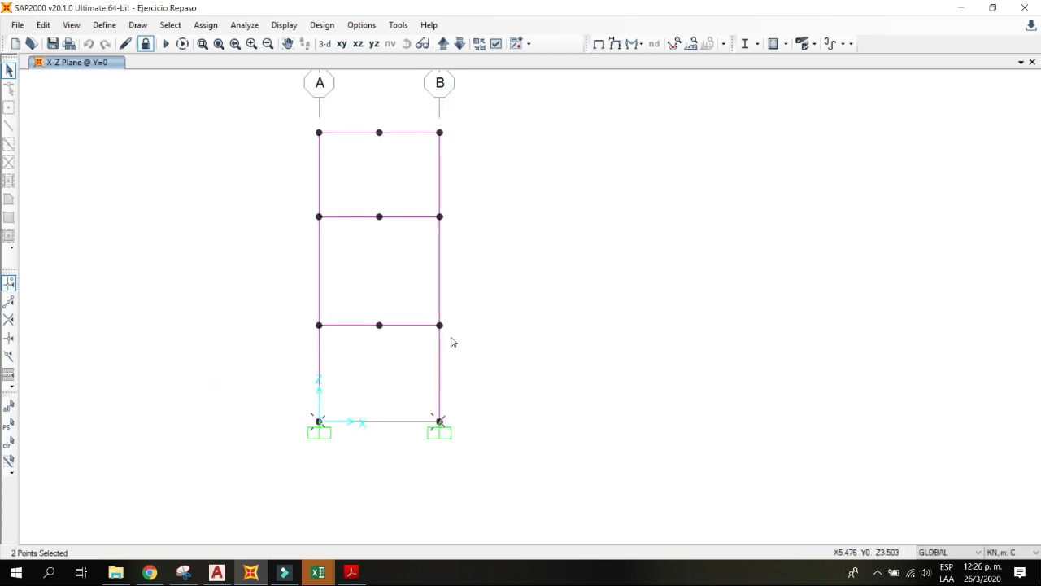
key(Escape)
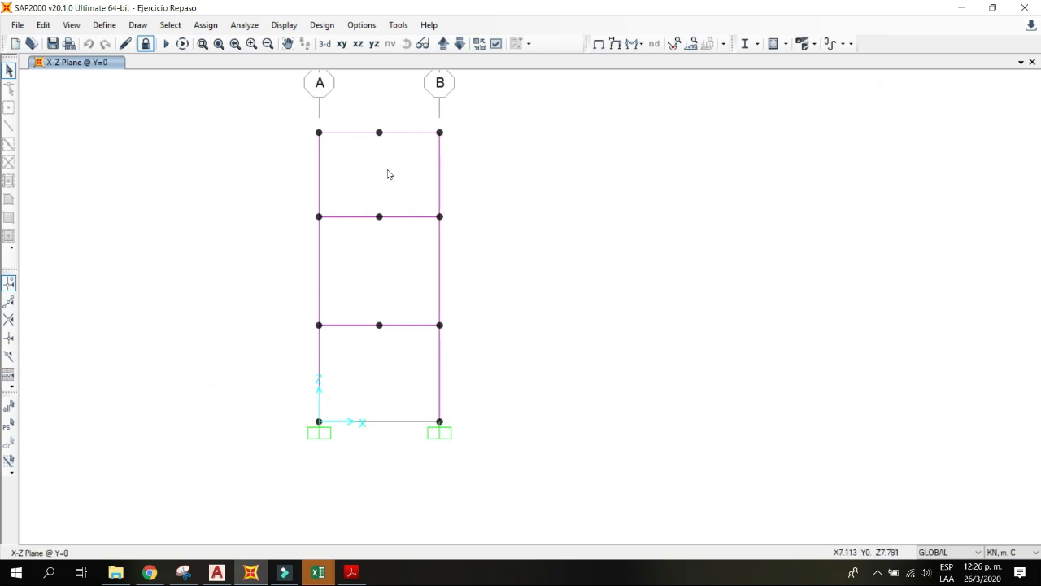
click(399, 255)
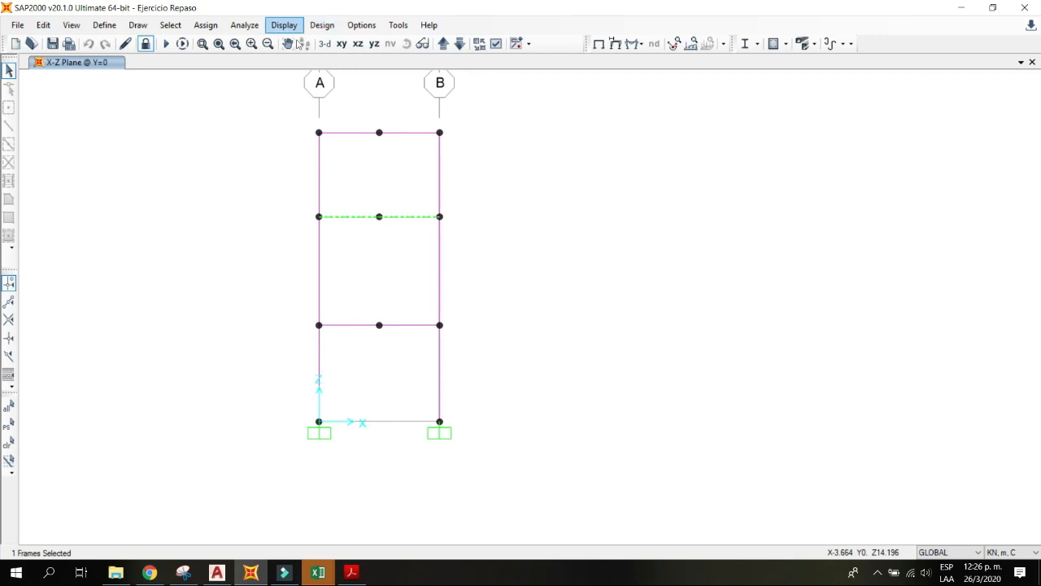
click(278, 30)
click(325, 327)
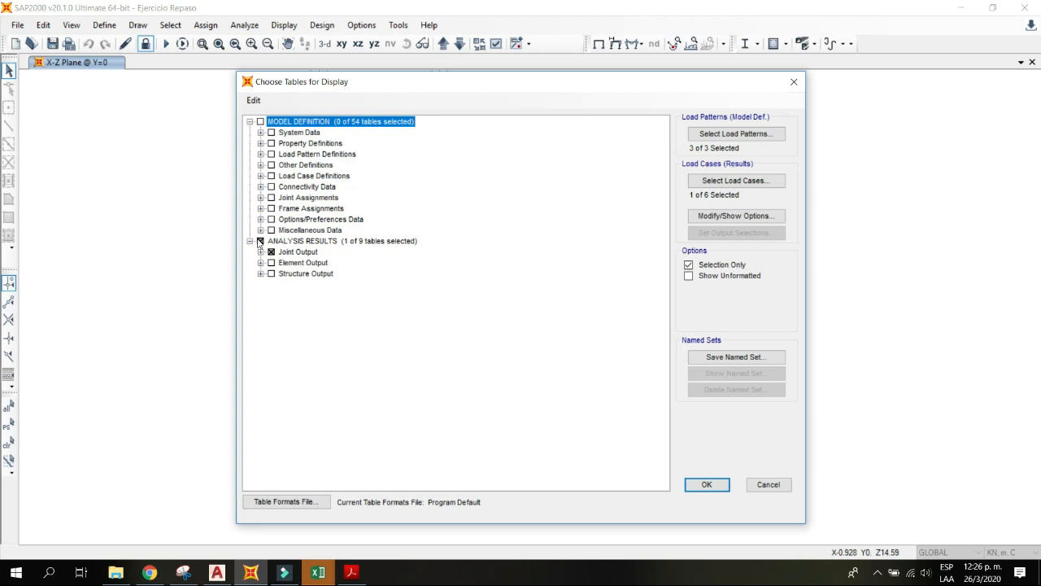
Step: Deselect the Joint Output tables and choose the Element Forces - Frames table under Frame Output
click(271, 253)
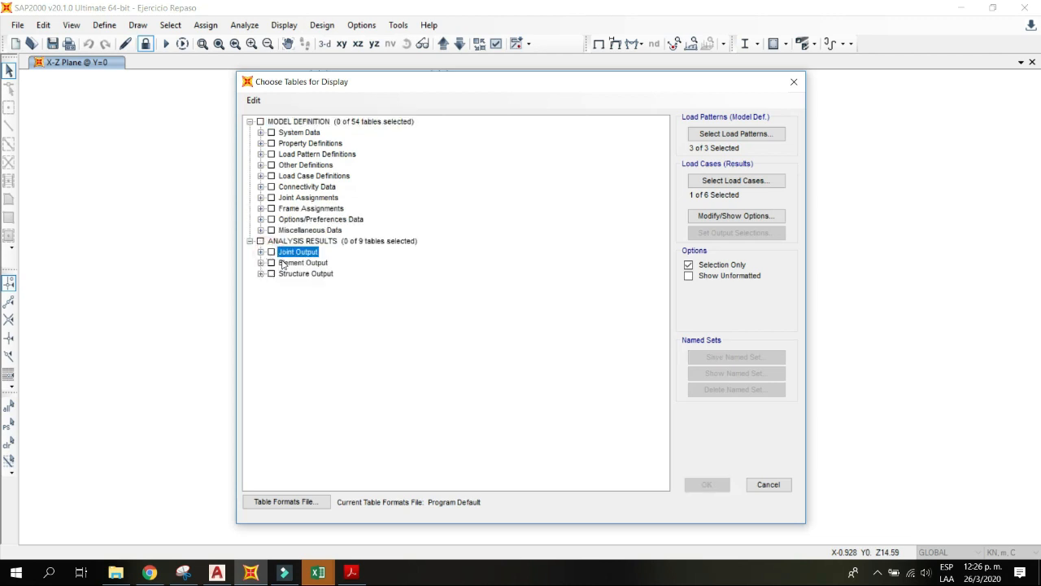
click(260, 263)
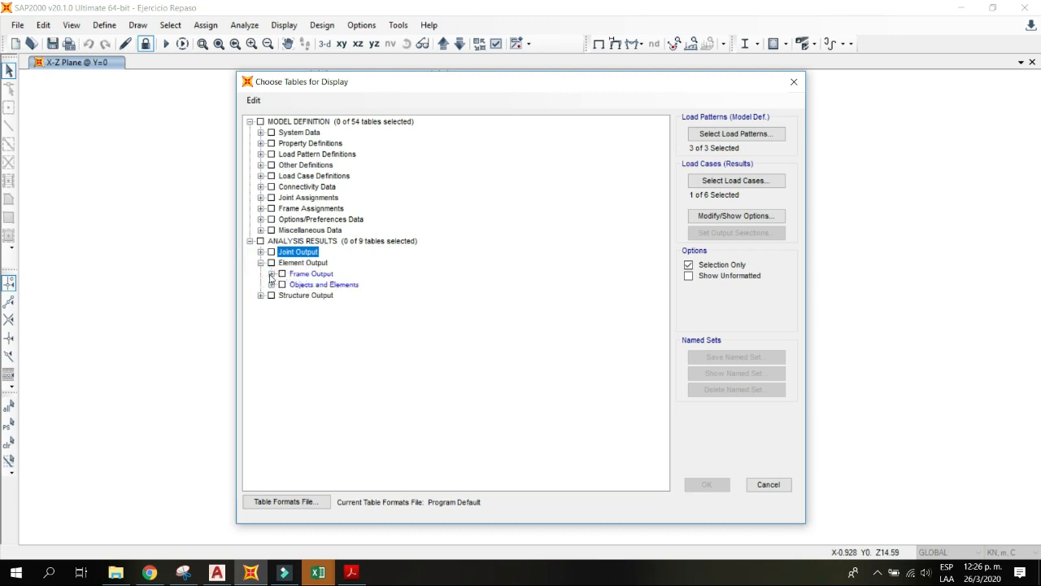
click(271, 274)
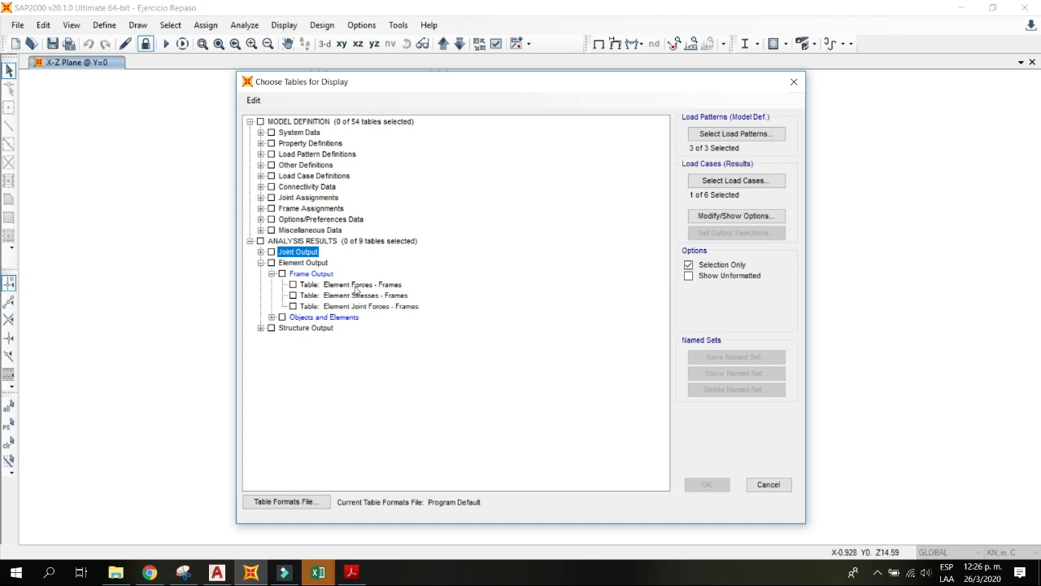
click(355, 285)
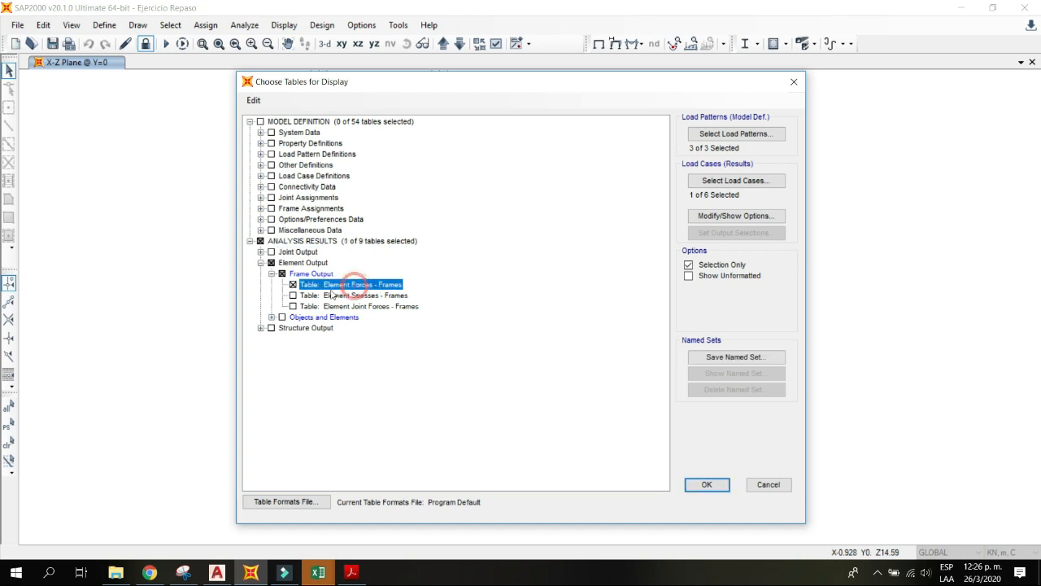
Step: Limit the output cases to the 1.2D+1.6L and 1.4D combinations and display the Element Forces - Frames table
click(709, 181)
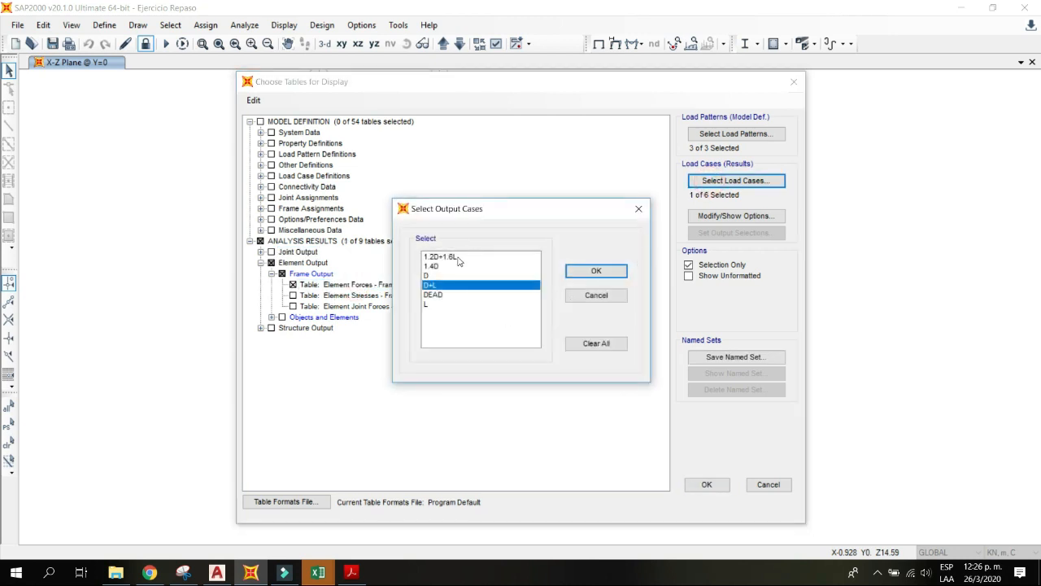
click(456, 257)
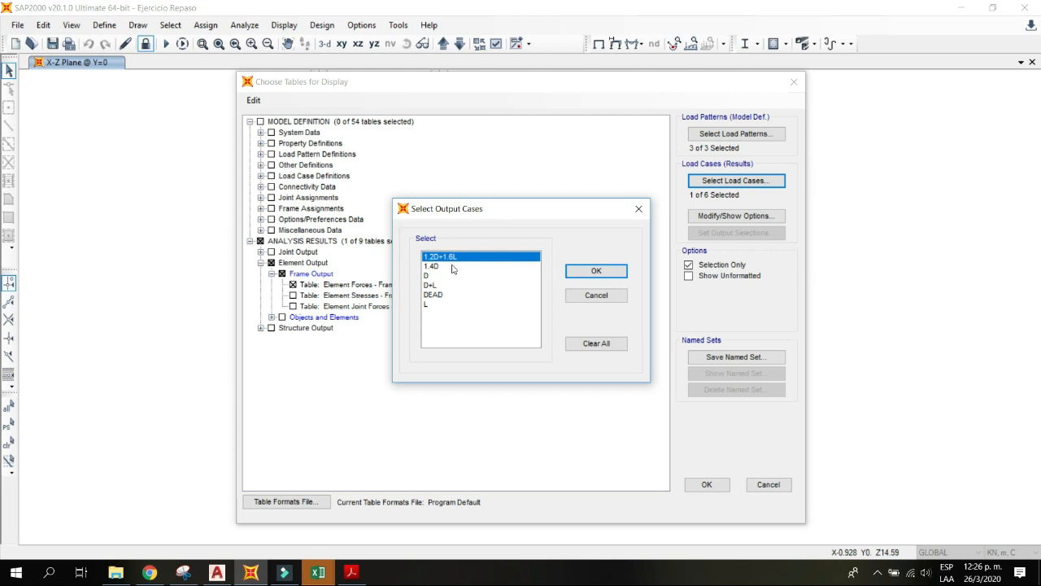
ctrl+click(447, 266)
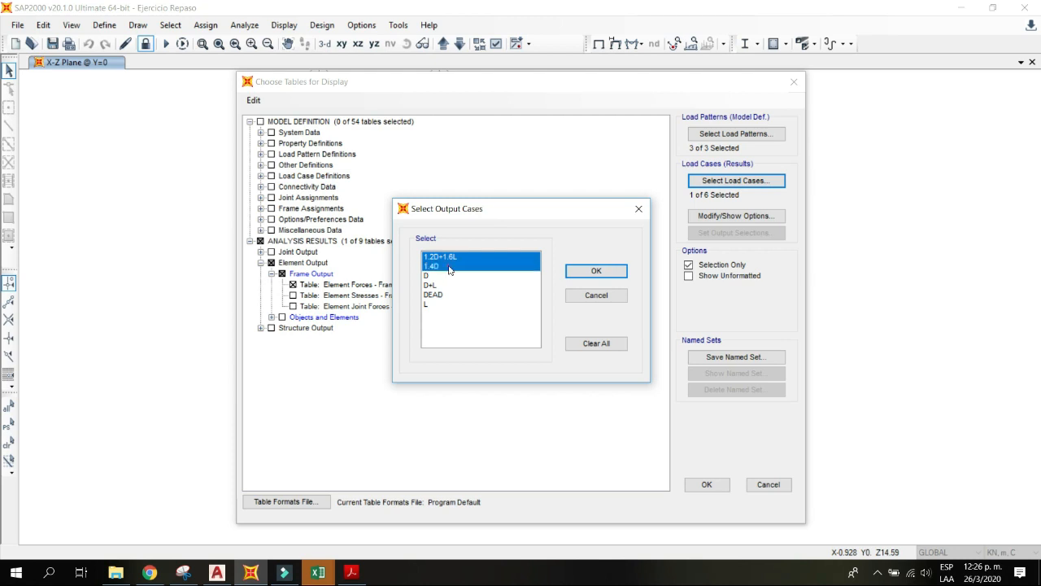
click(592, 271)
click(703, 484)
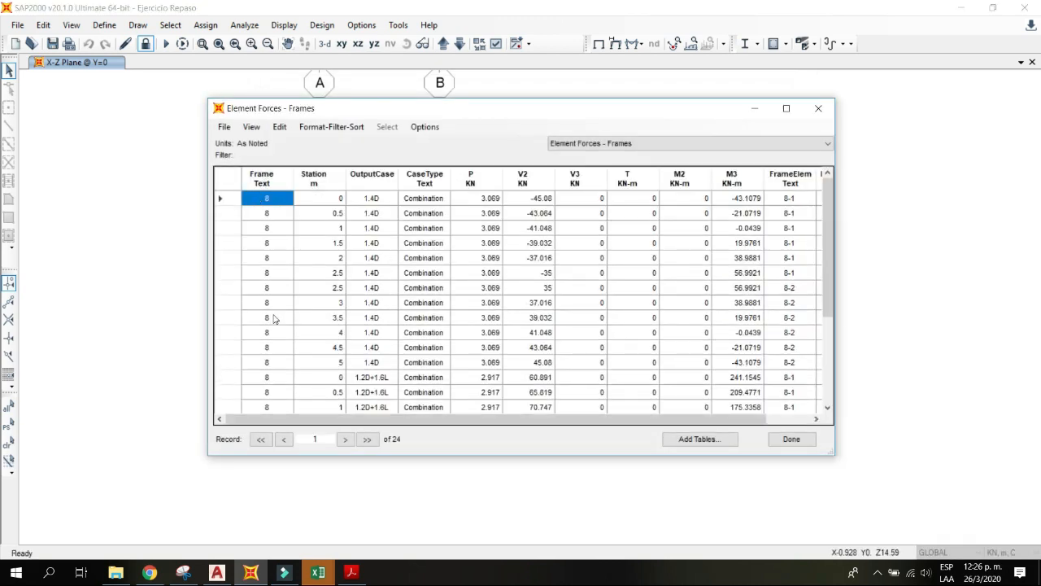
Step: Review the beam's element forces by station for both combinations and look over the table's export and display options
scroll(266, 237, down, 1)
scroll(266, 237, down, 3)
scroll(263, 244, up, 4)
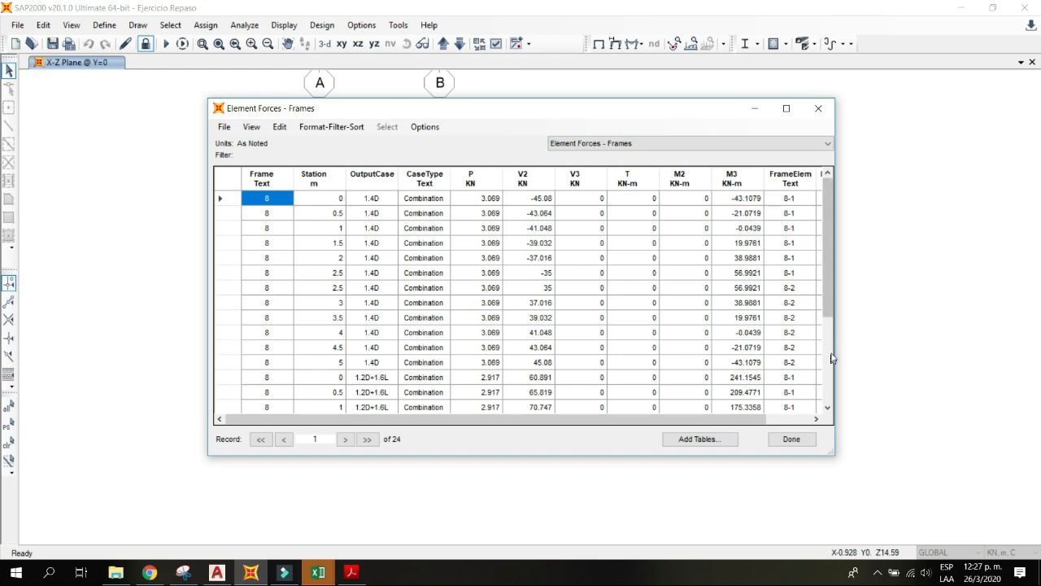
click(225, 127)
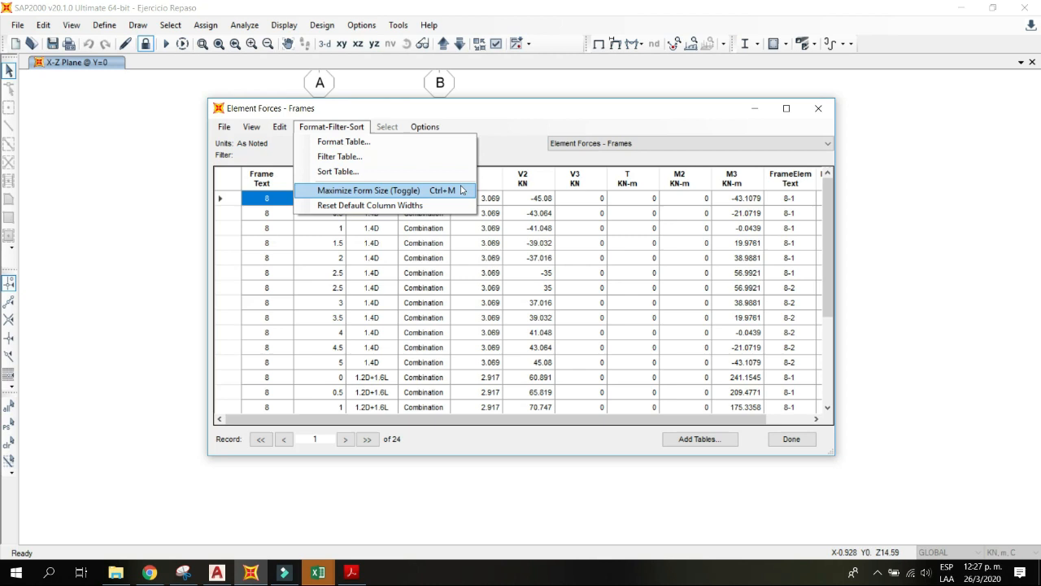
mouse_move(248, 143)
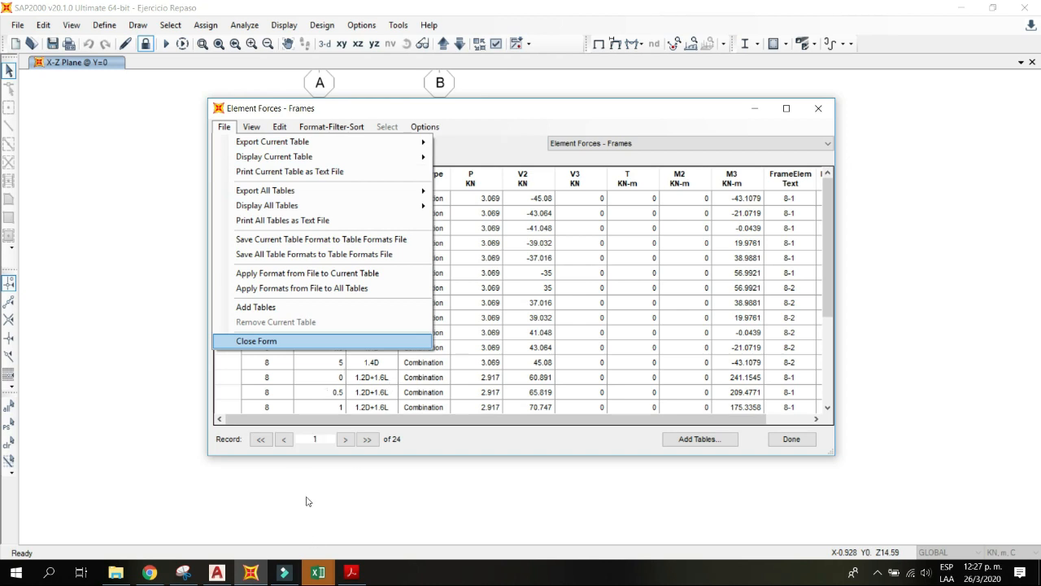
click(466, 110)
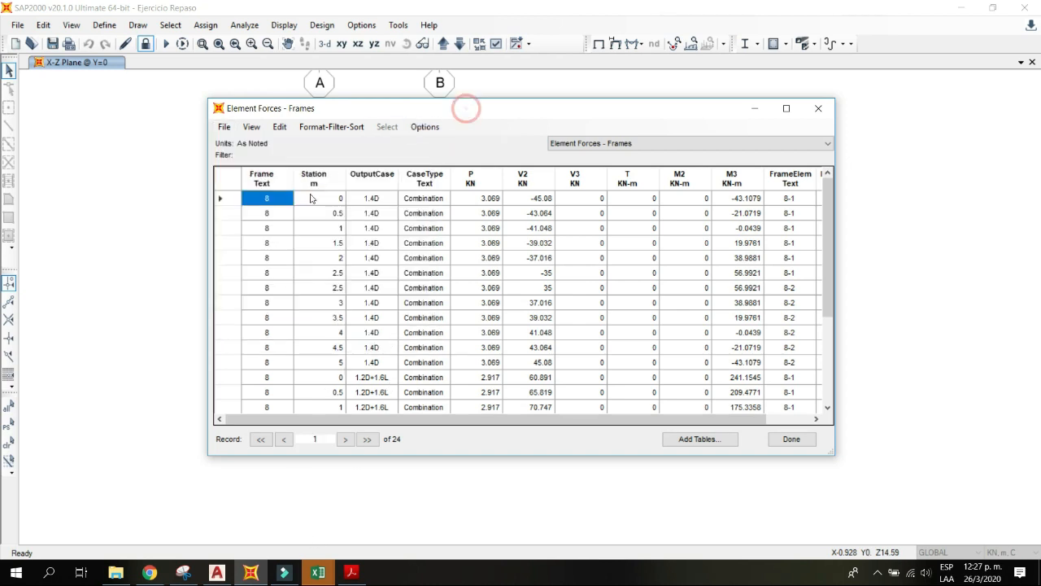
Step: Sort the Element Forces - Frames table by M3 in descending order, check the last rows, and close the table
click(324, 128)
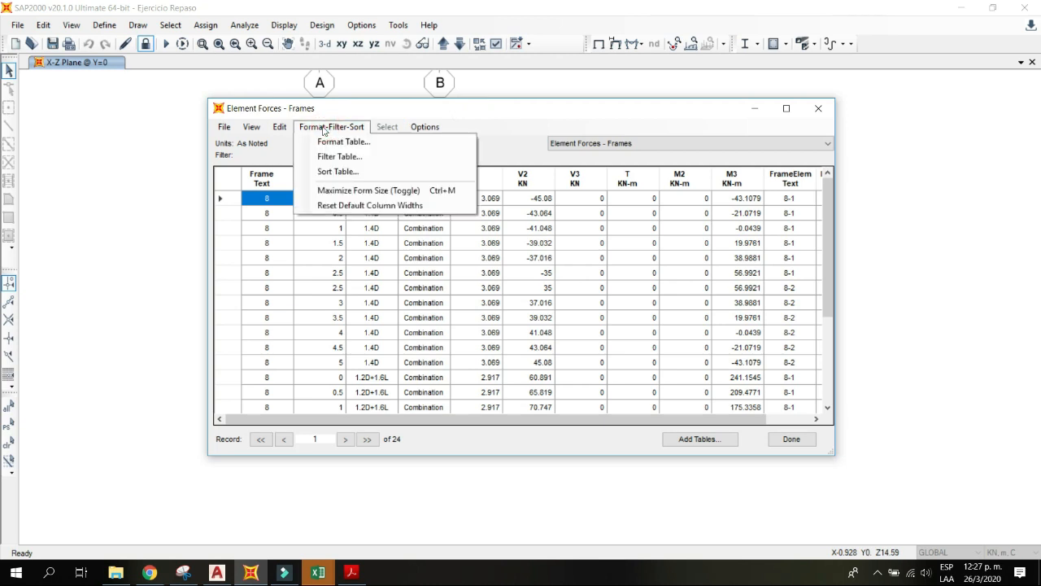
click(337, 172)
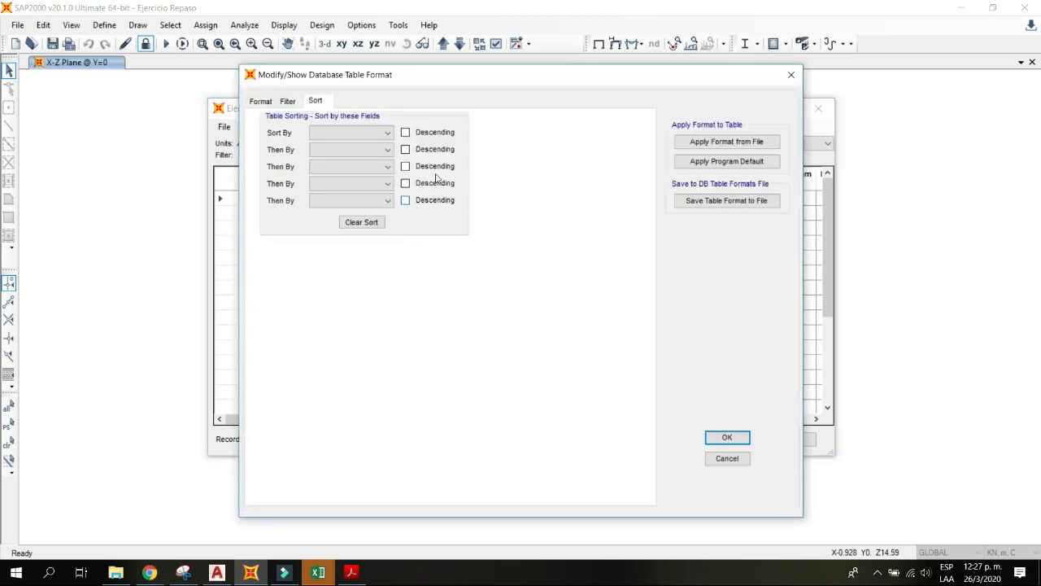
click(368, 132)
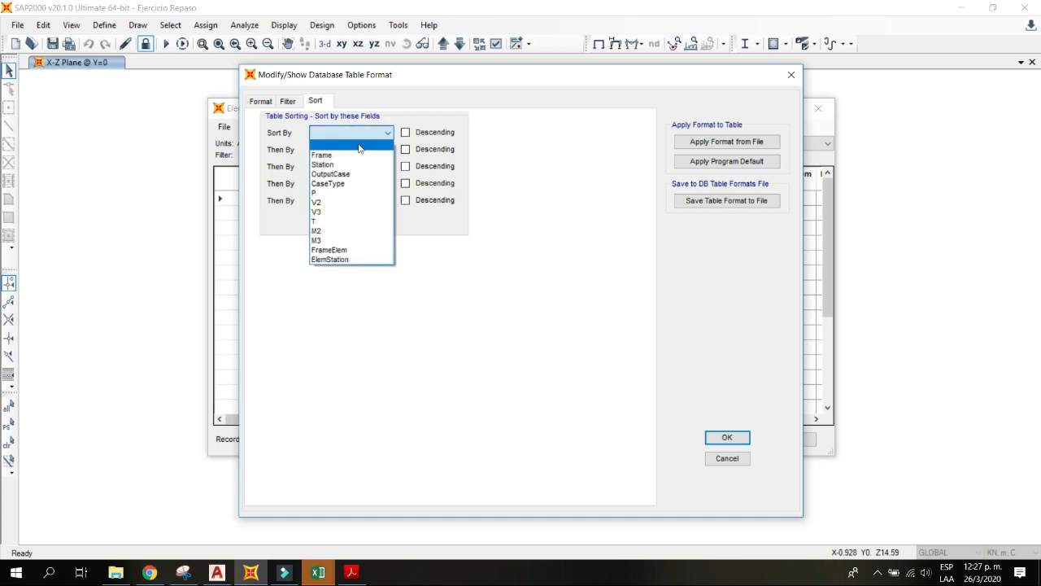
click(340, 240)
click(406, 132)
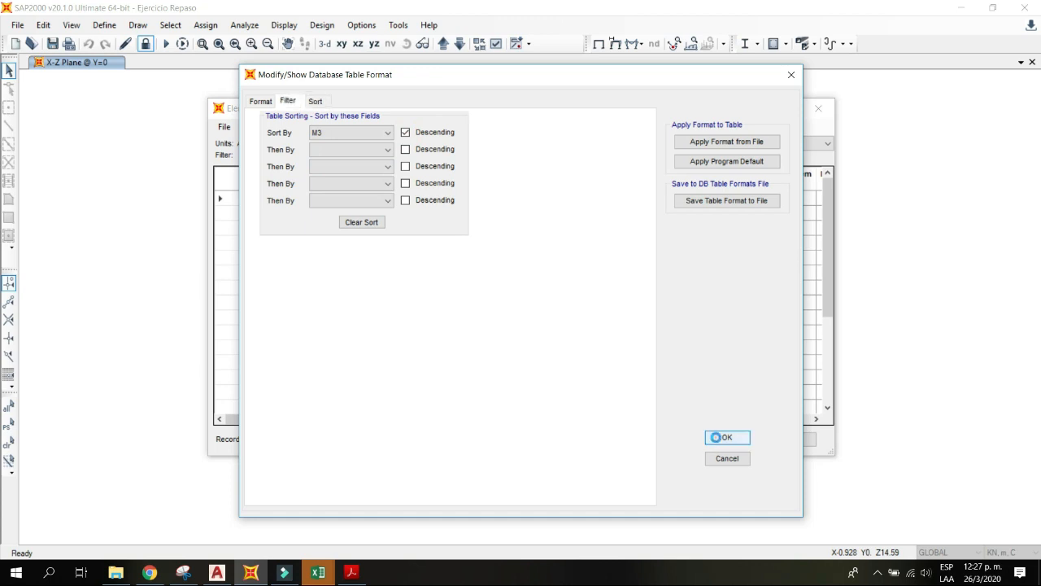
click(724, 438)
drag(825, 200, 738, 398)
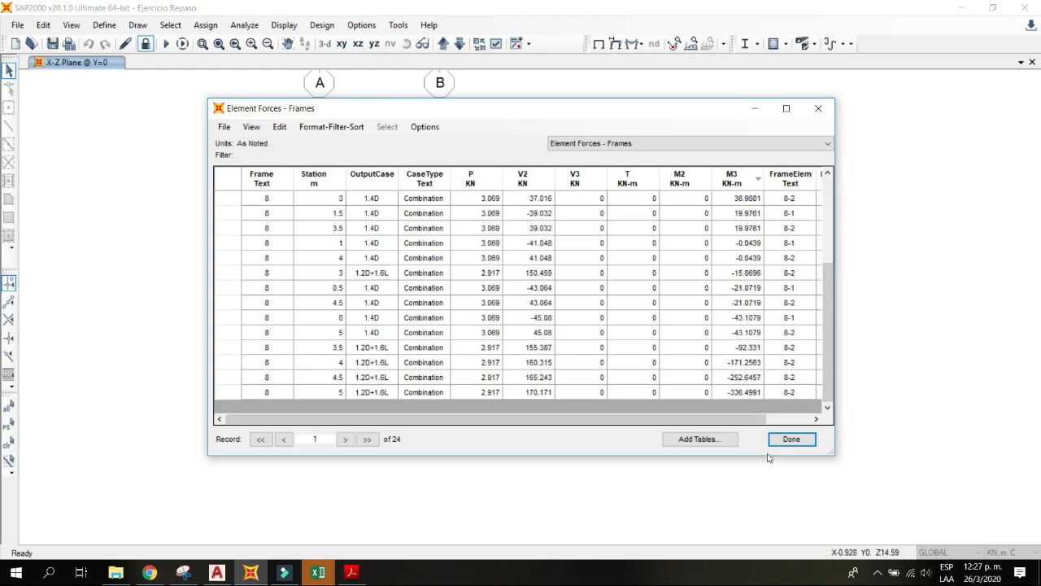
click(791, 440)
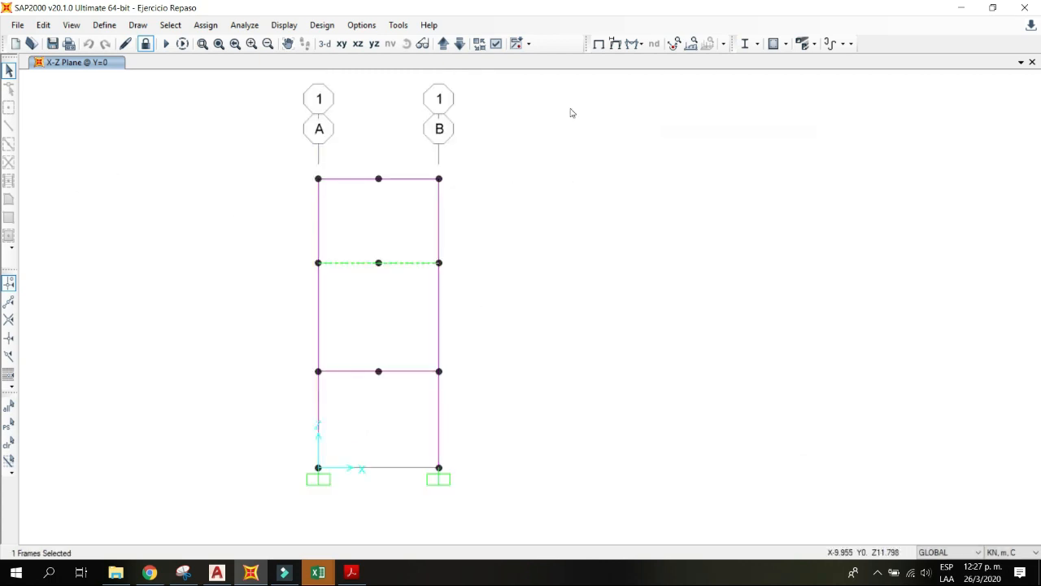
Step: Open the Frames/Cables/Tendons force diagram settings and close them without changes
click(633, 43)
click(663, 91)
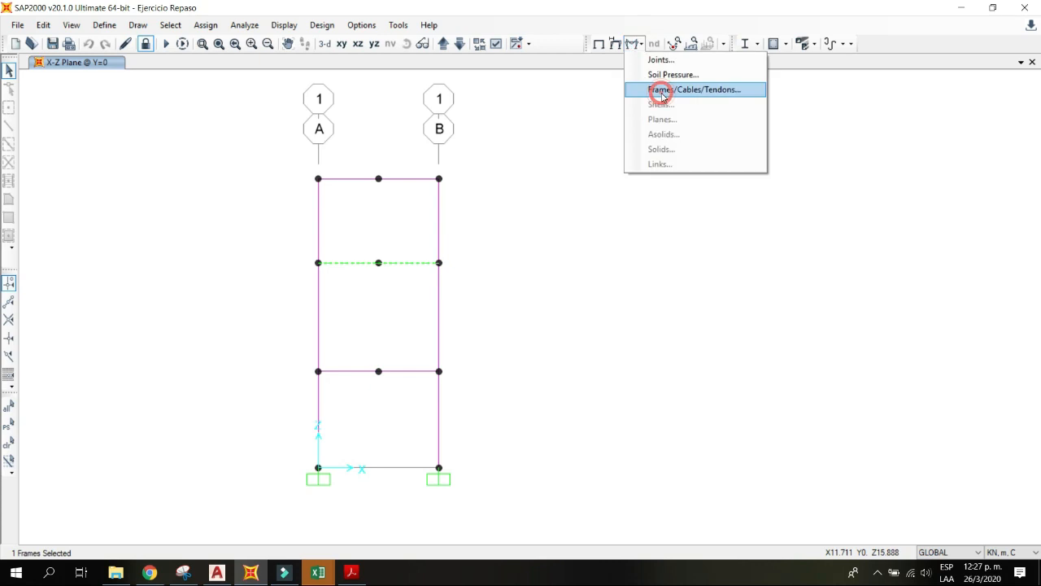
click(695, 73)
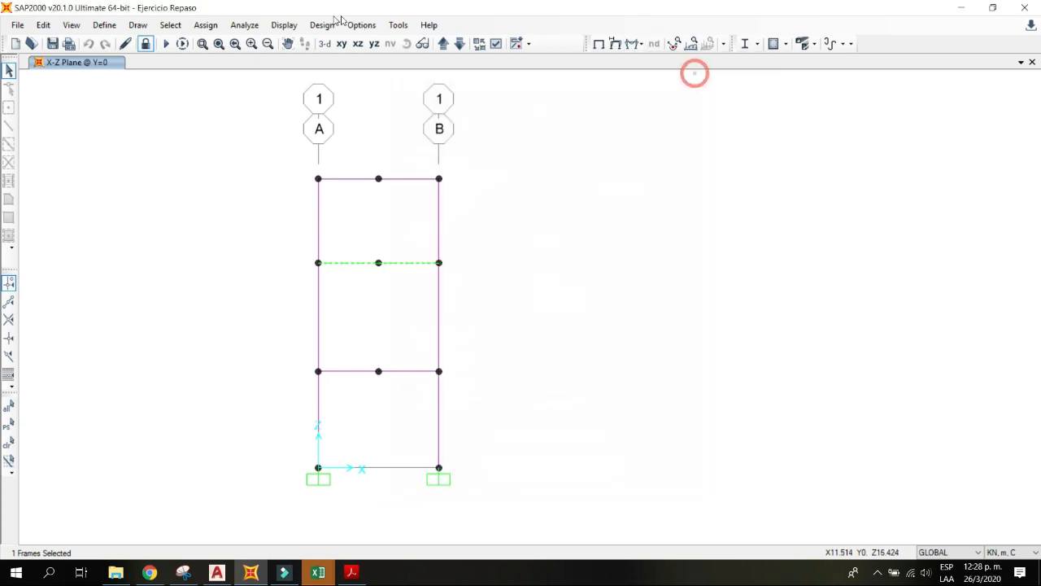
Step: Look through the Displacements and Reactions tables available under Joint Output, and close the table chooser
click(283, 24)
click(318, 327)
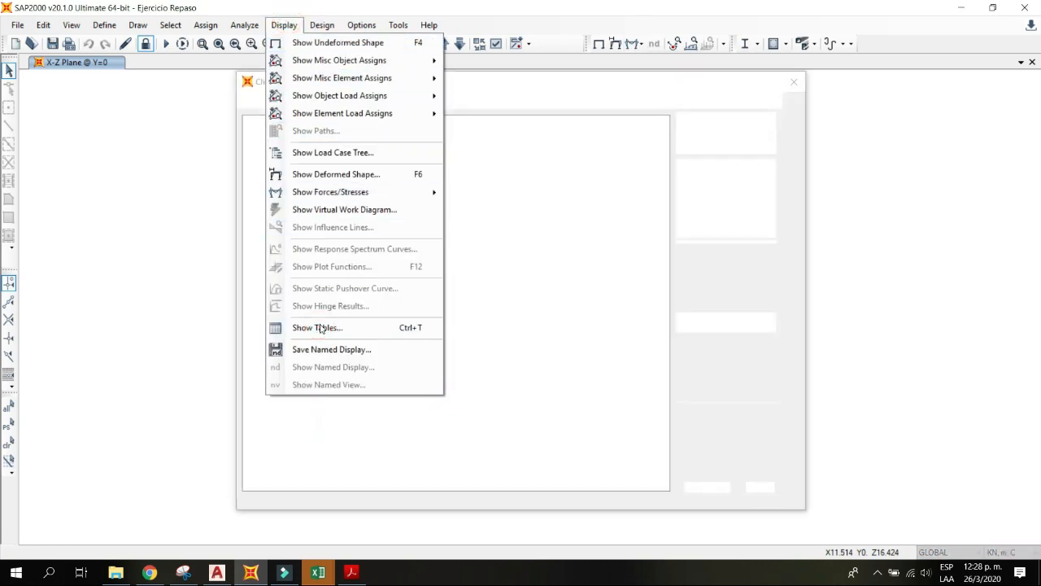
click(261, 253)
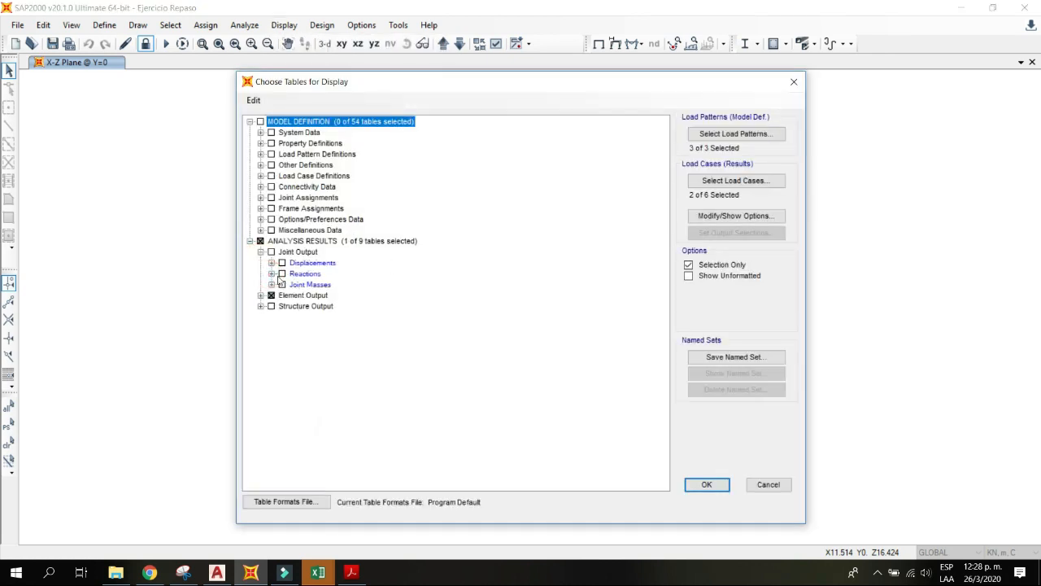
click(271, 273)
click(272, 262)
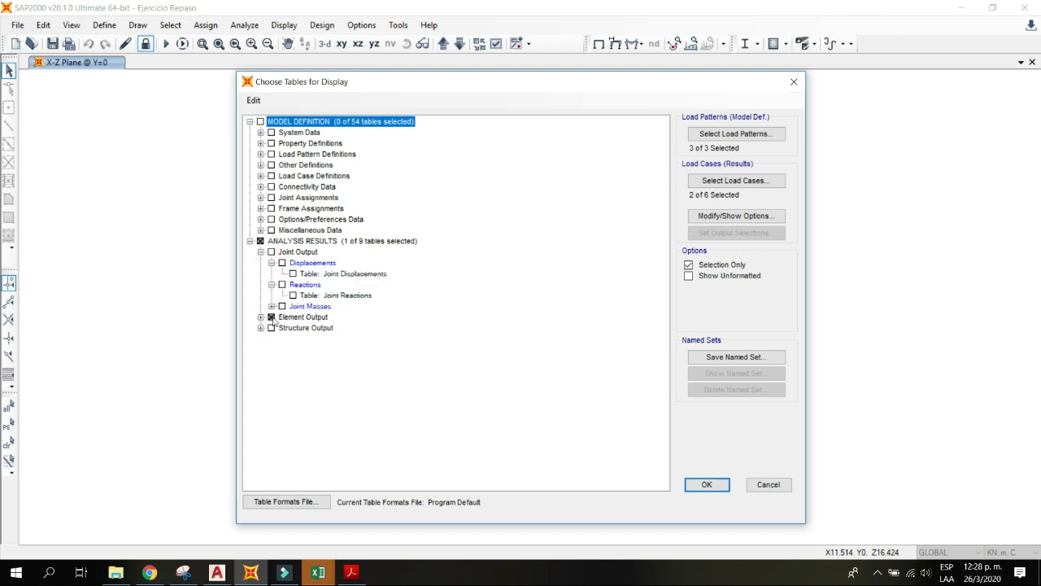
click(794, 83)
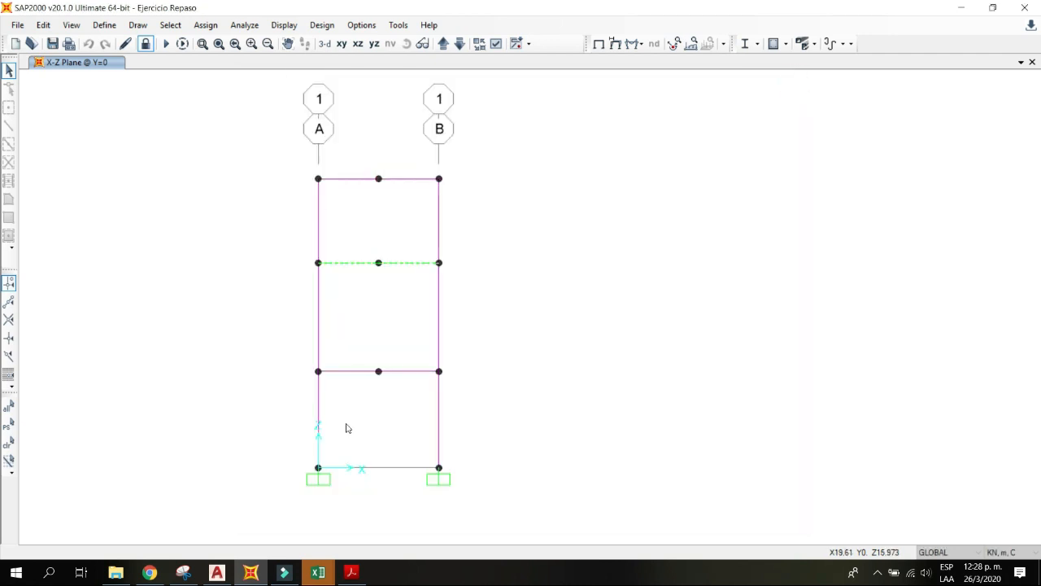
Step: Switch to the exercise PDF in Acrobat Reader and examine the ultimate and service load combinations, especially ENVOLENTE ELU
click(352, 573)
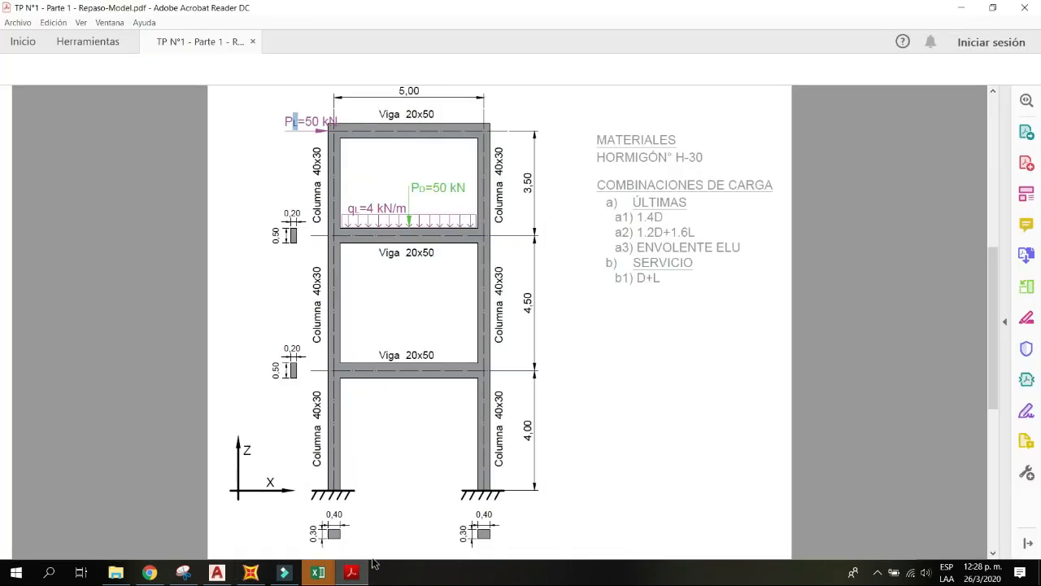
drag(616, 246, 713, 248)
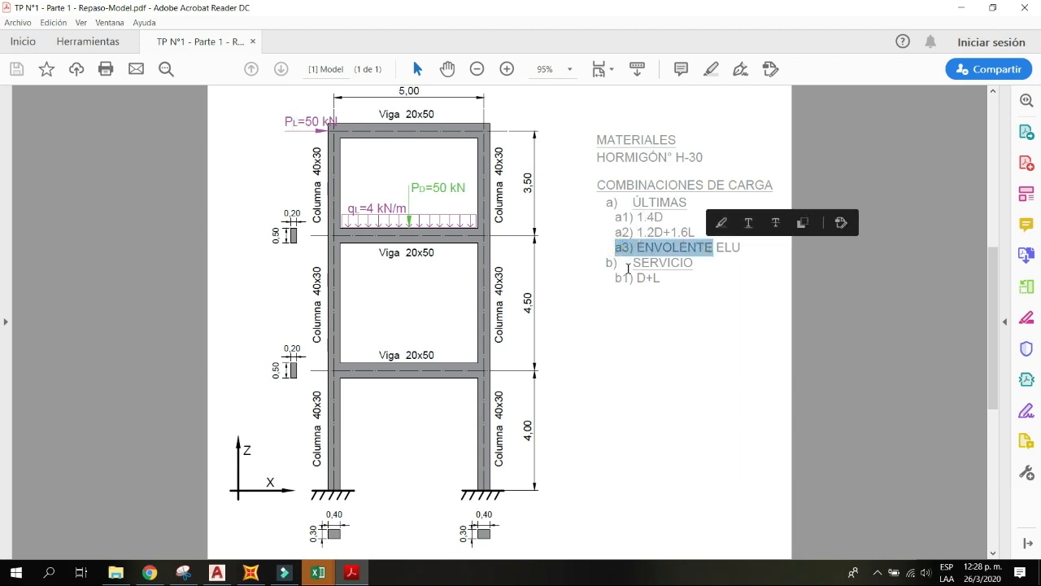
click(665, 247)
drag(752, 246, 713, 248)
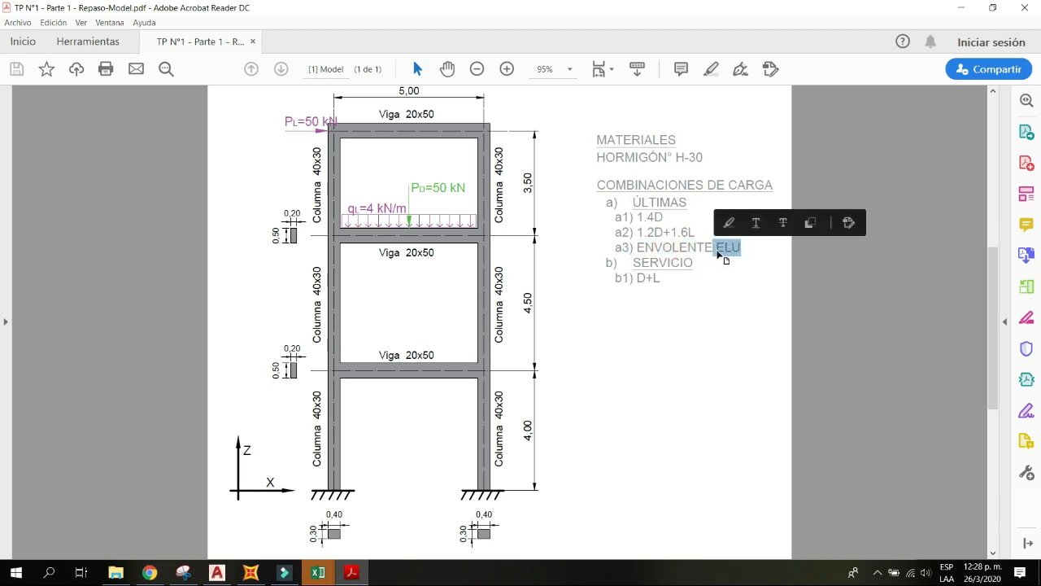
drag(698, 246, 637, 248)
click(632, 215)
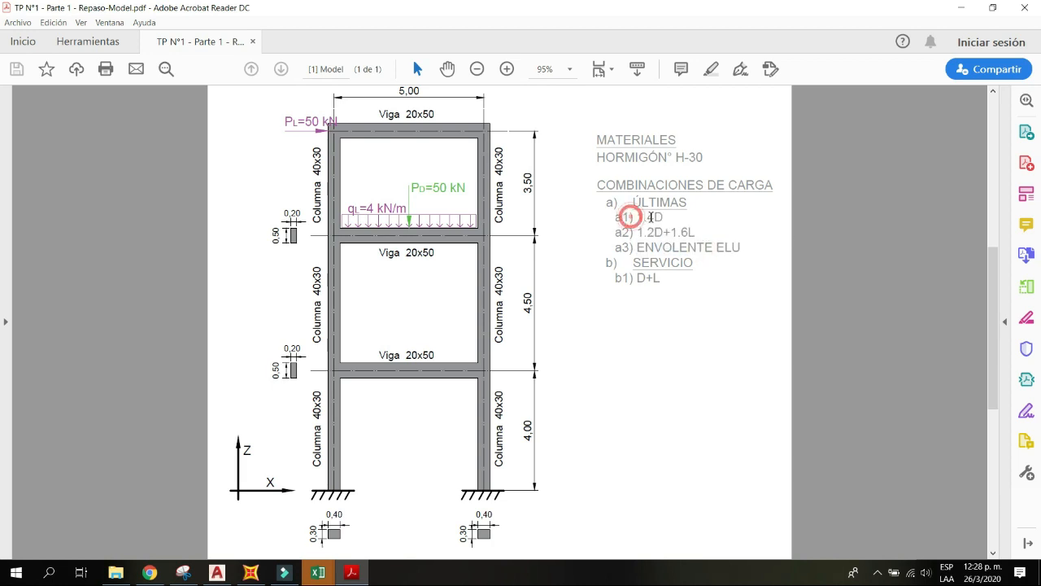
drag(692, 228, 618, 216)
drag(661, 277, 619, 278)
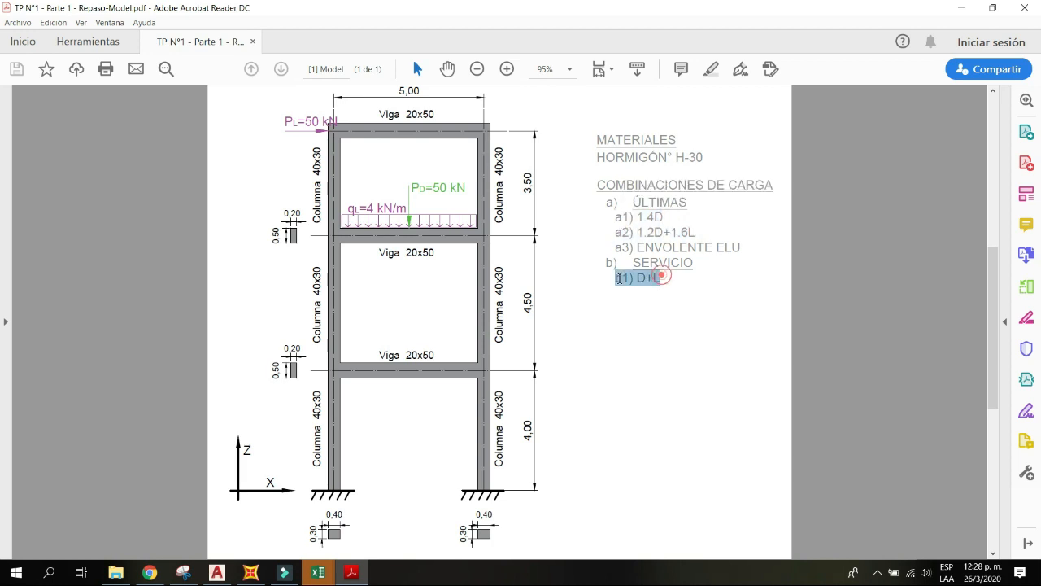
click(685, 205)
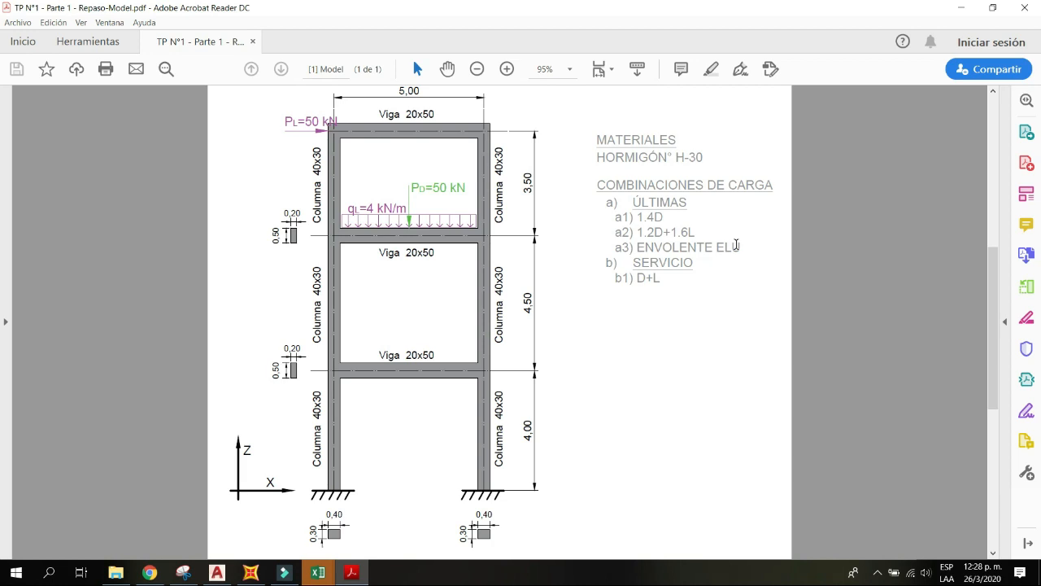
drag(736, 244, 637, 247)
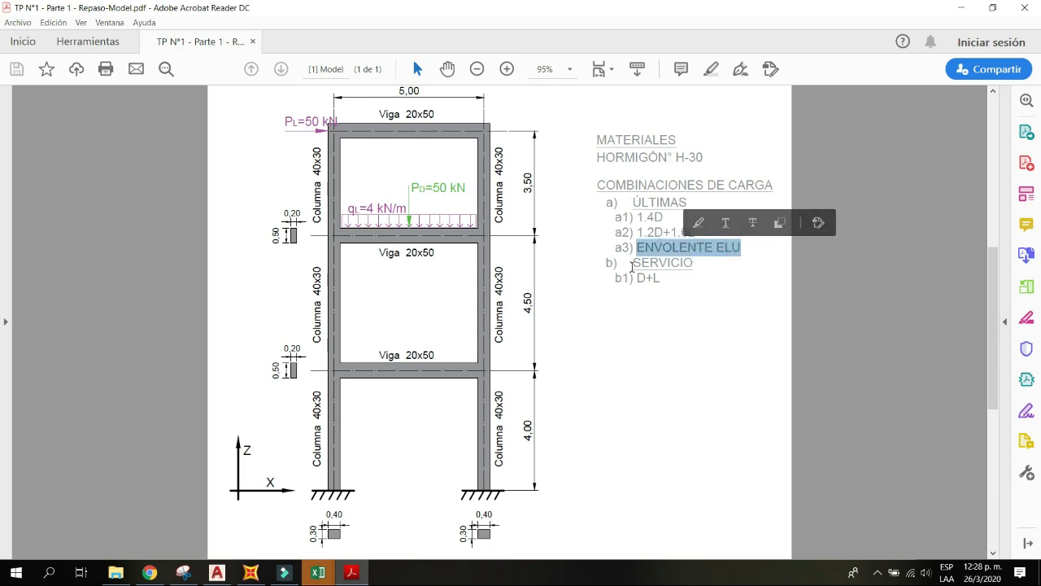
Step: Switch back to SAP2000 and add a new load combination named Envolvente ELU
click(651, 298)
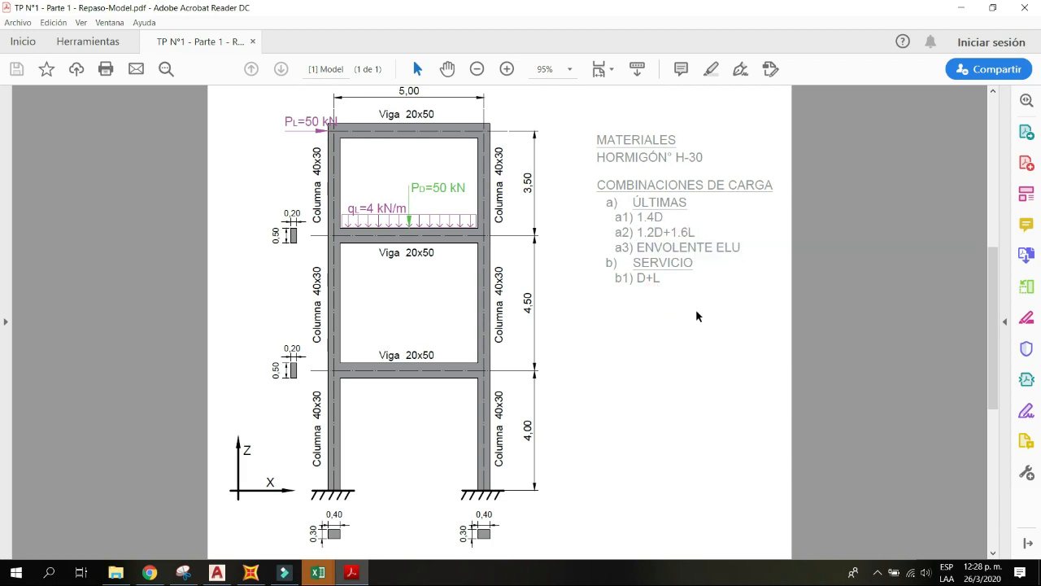
click(956, 6)
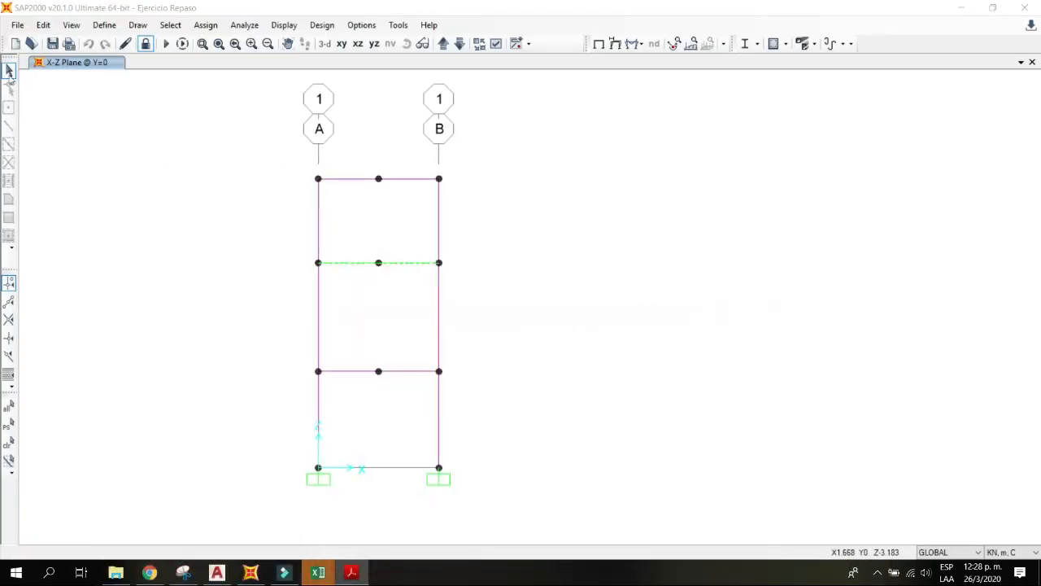
click(101, 26)
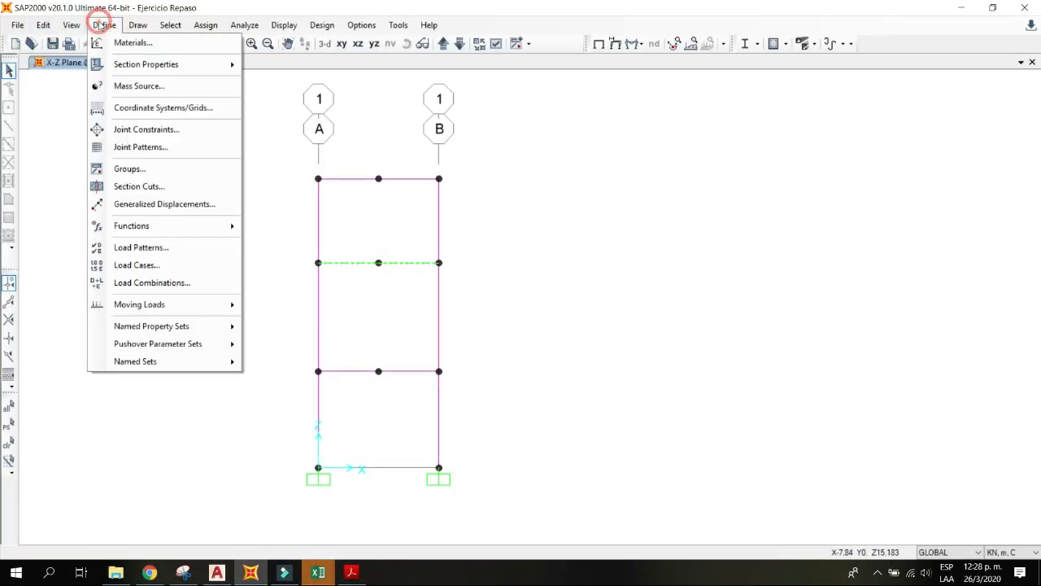
click(157, 283)
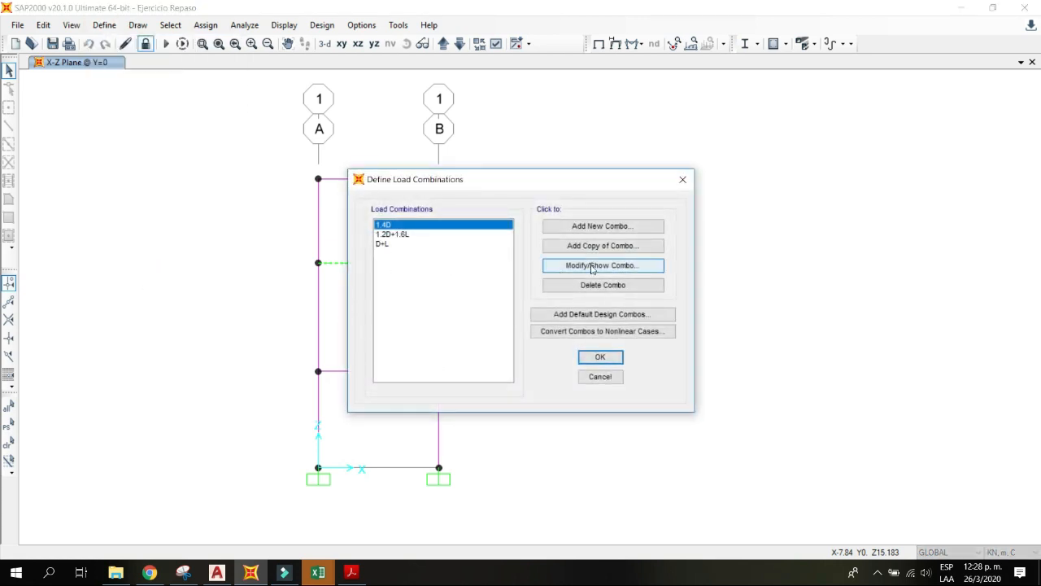
click(602, 228)
double_click(627, 170)
key(Caps_Lock)
text(eNV)
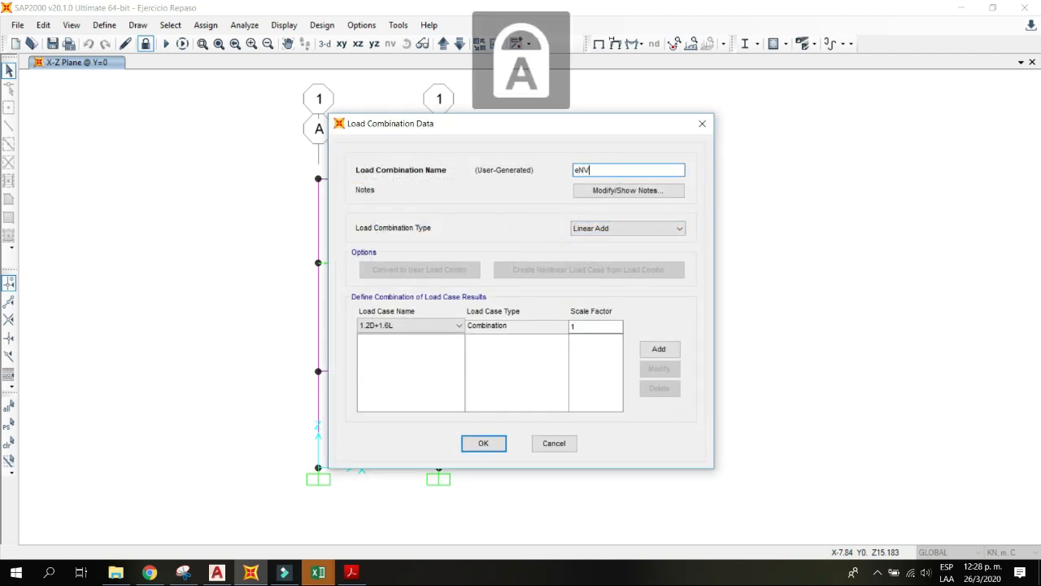
text(OL)
key(BackSpace)
key(BackSpace)
text(E)
key(Caps_Lock)
text(nvol)
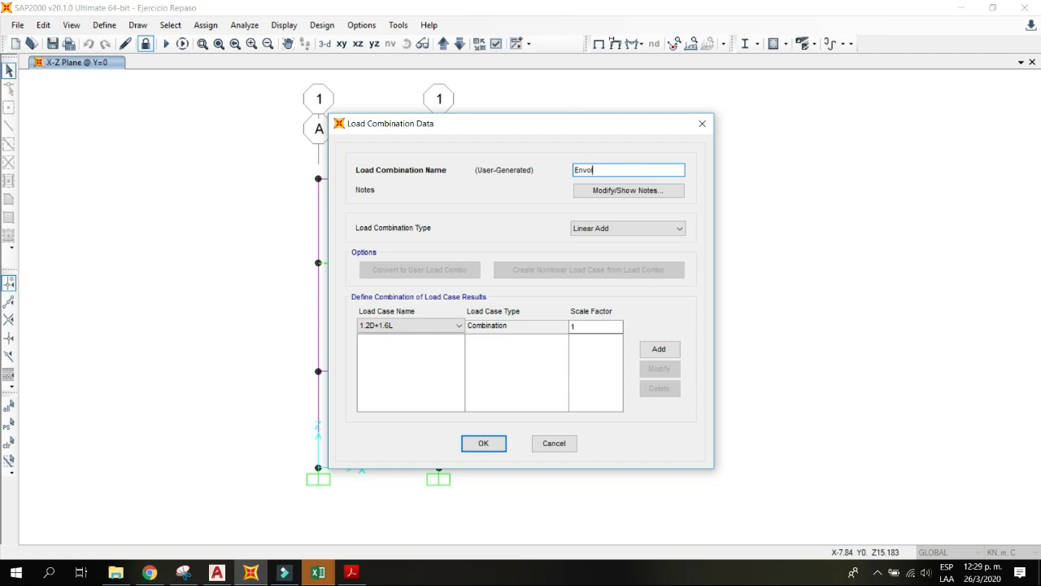
text(vente)
key(Caps_Lock)
text(ELU)
Step: Set the load combination type of Envolvente ELU to Envelope
drag(461, 126, 649, 120)
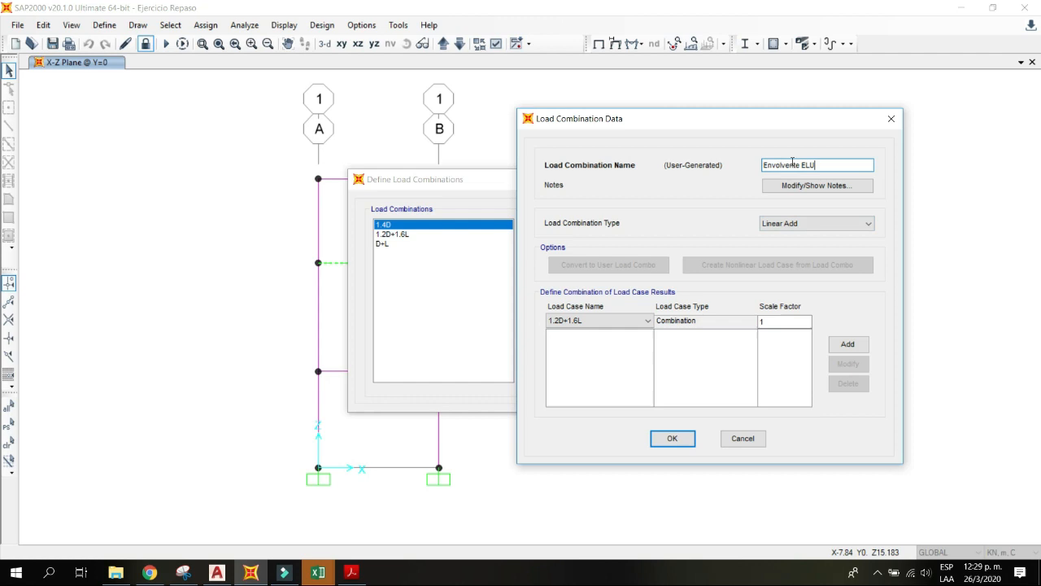
click(869, 225)
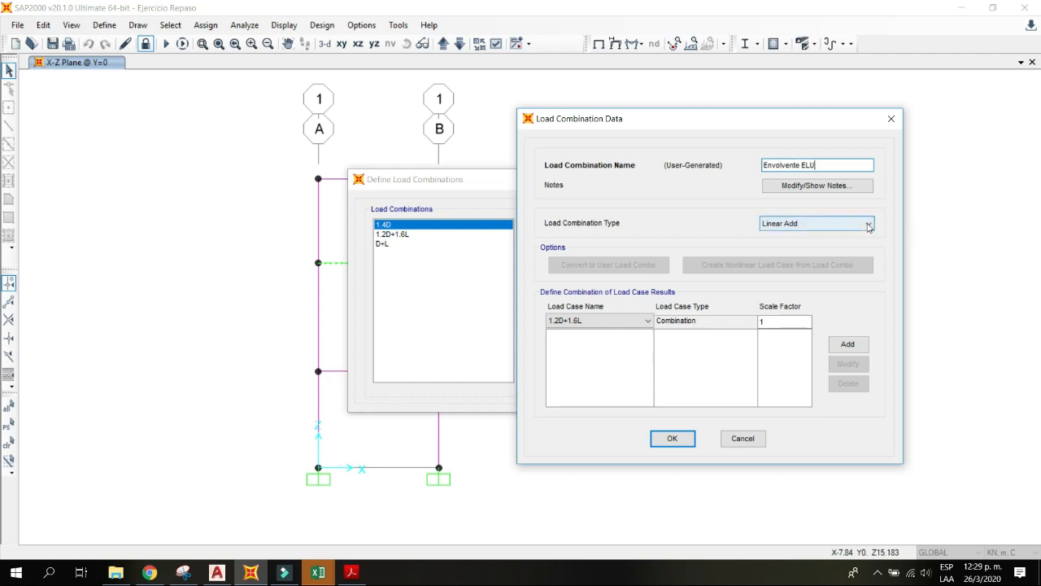
click(801, 245)
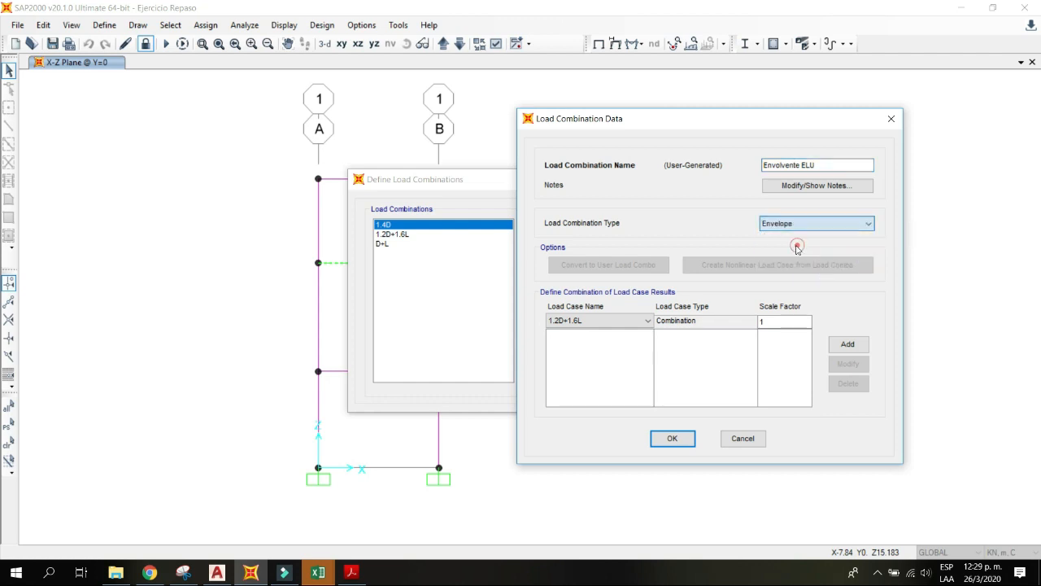
click(809, 165)
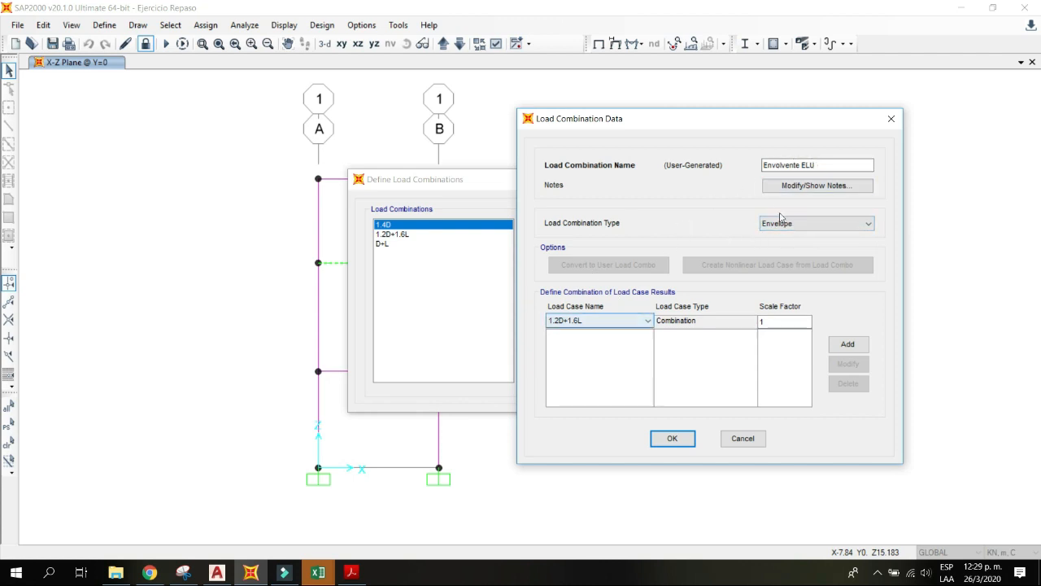
Step: Add the 1.2D+1.6L and 1.4D combinations to Envolvente ELU with scale factor 1, and accept the load combination definitions
drag(694, 117, 602, 89)
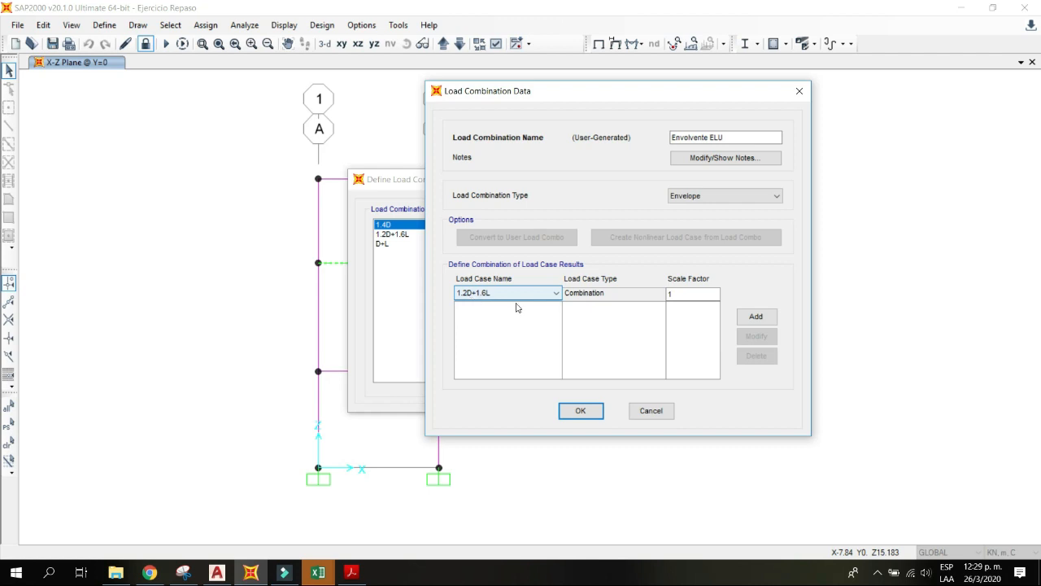
click(756, 318)
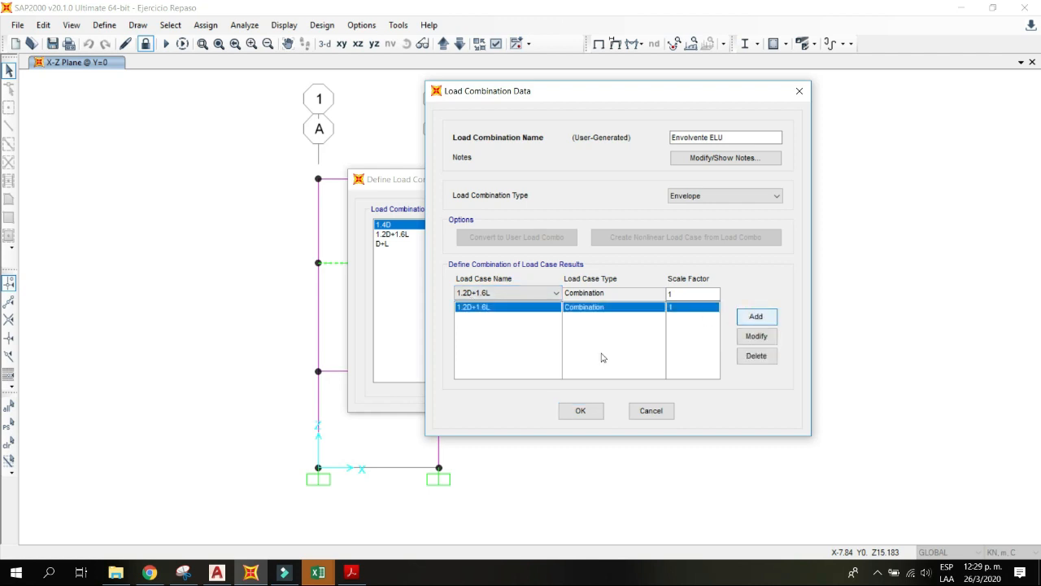
click(498, 291)
click(485, 313)
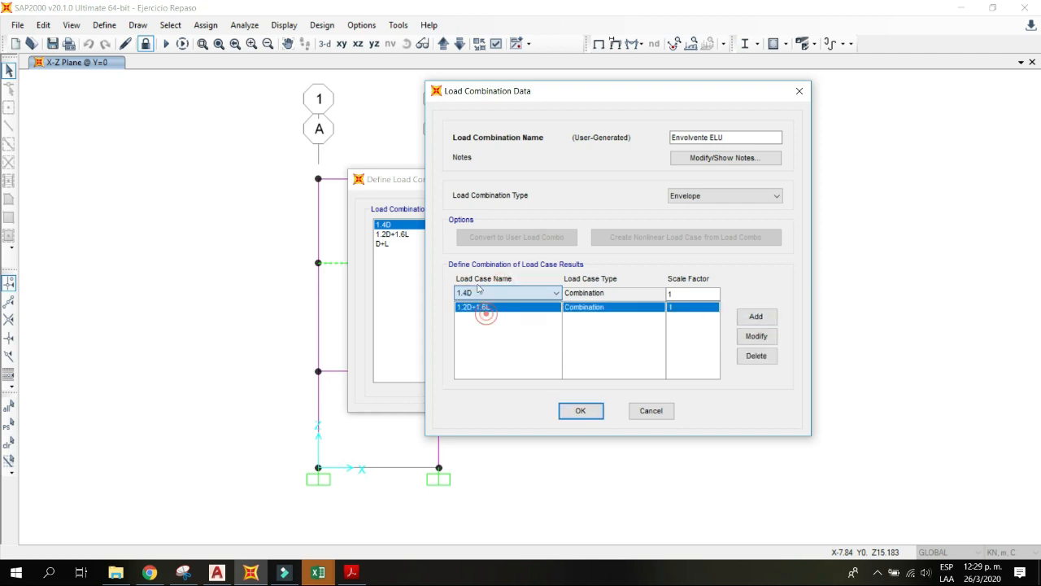
click(756, 317)
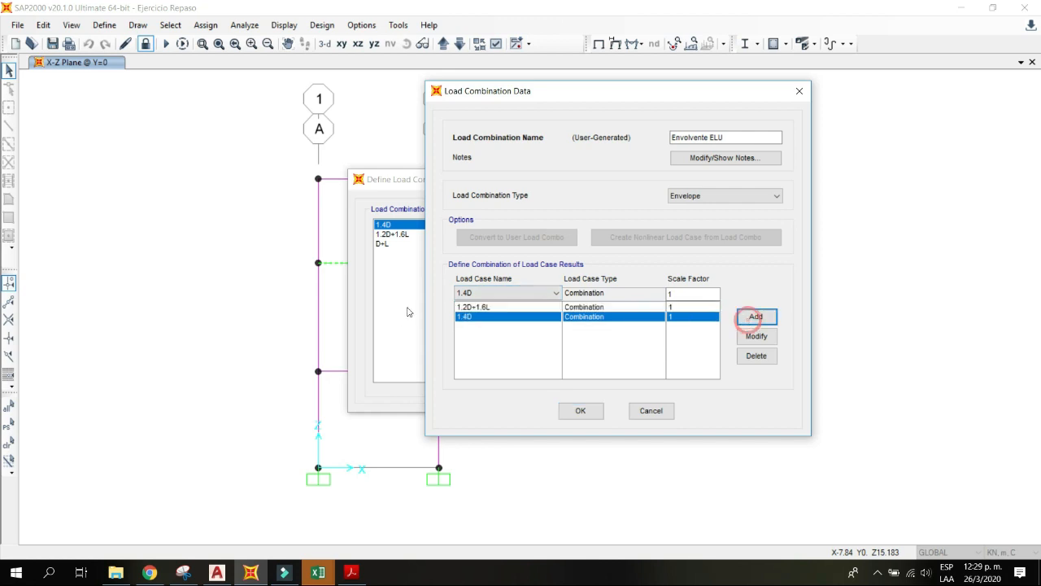
click(474, 294)
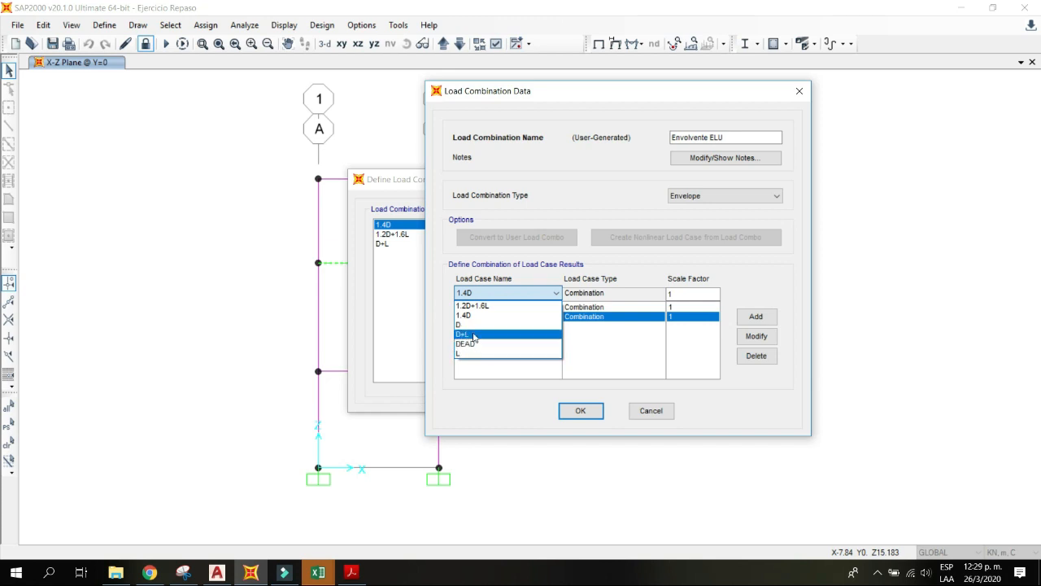
click(732, 142)
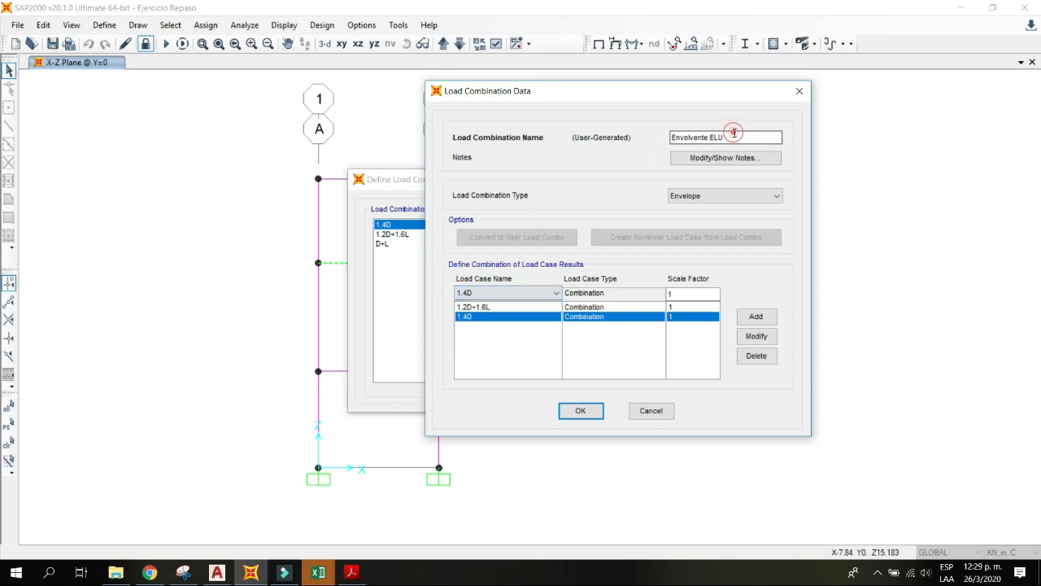
click(581, 410)
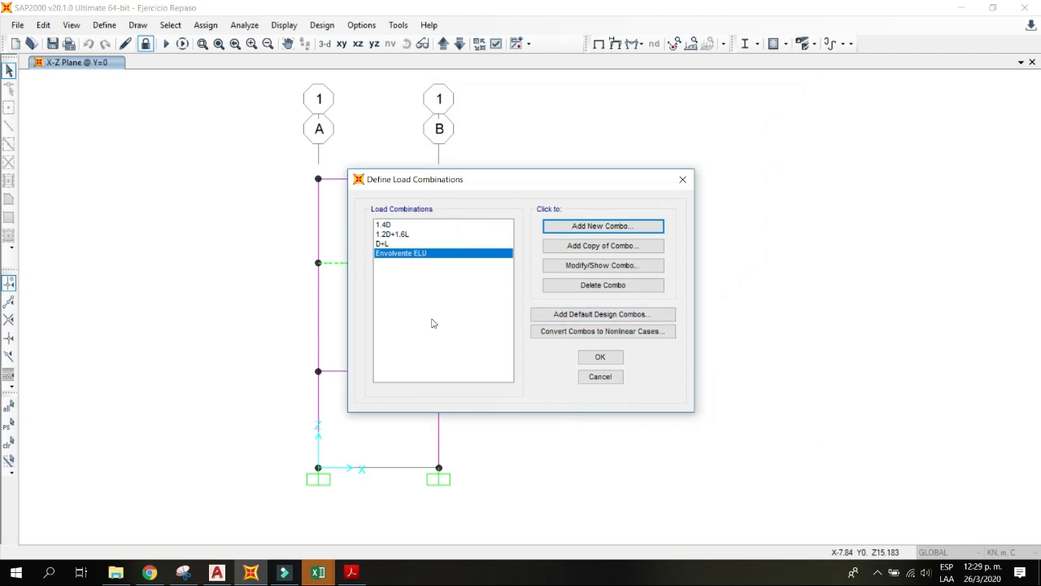
click(600, 357)
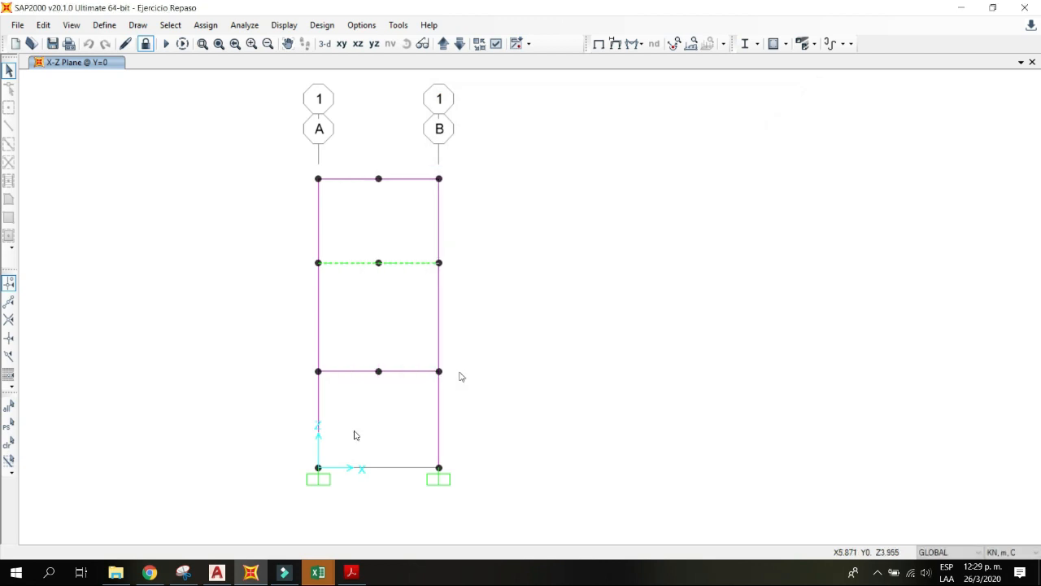
Step: Display the joint reactions for the 1.2D+1.6L combination as arrows and examine them at both supports
middle_drag(390, 310, 522, 162)
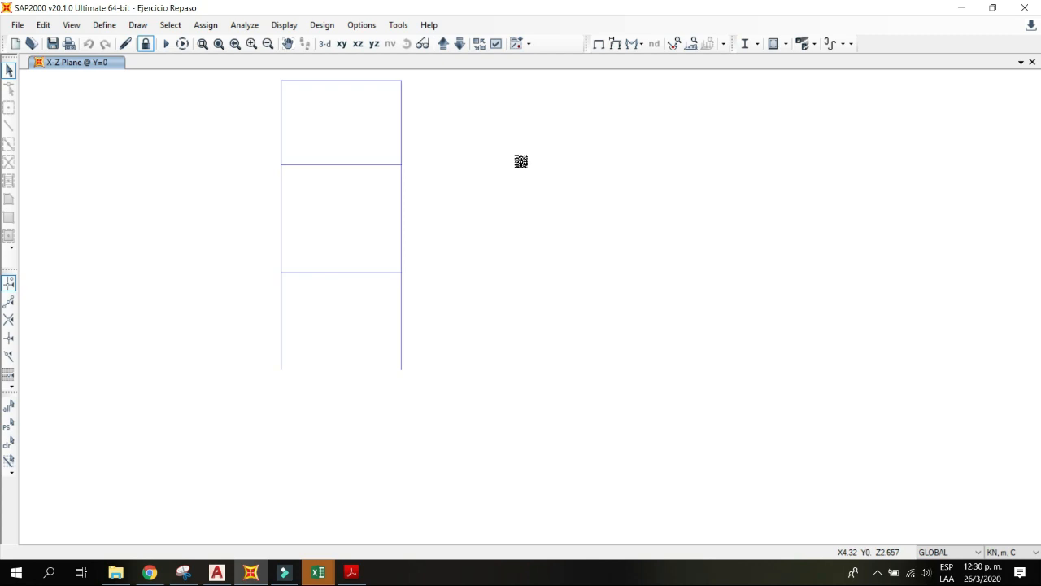
click(628, 44)
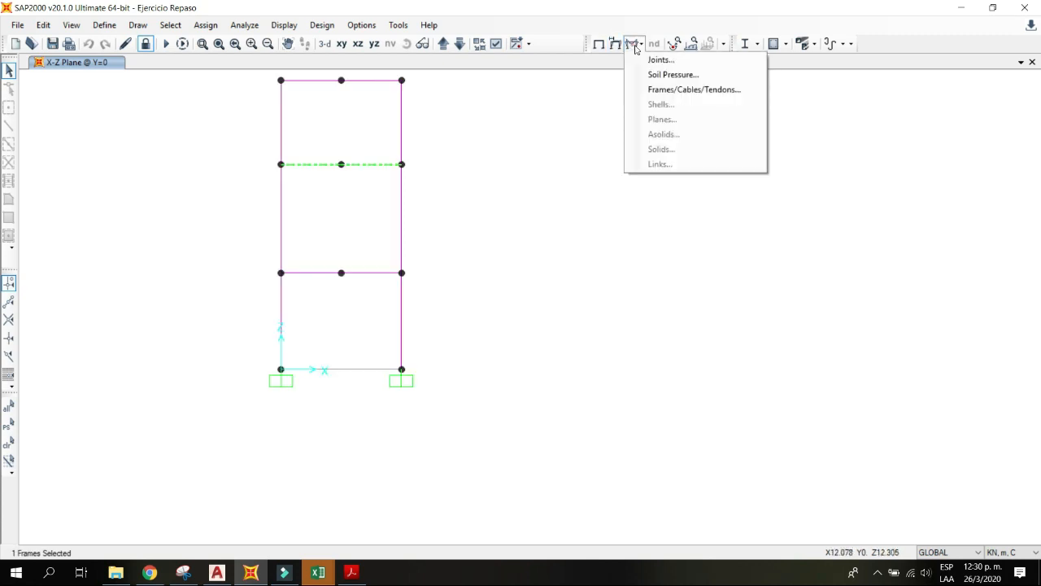
click(643, 62)
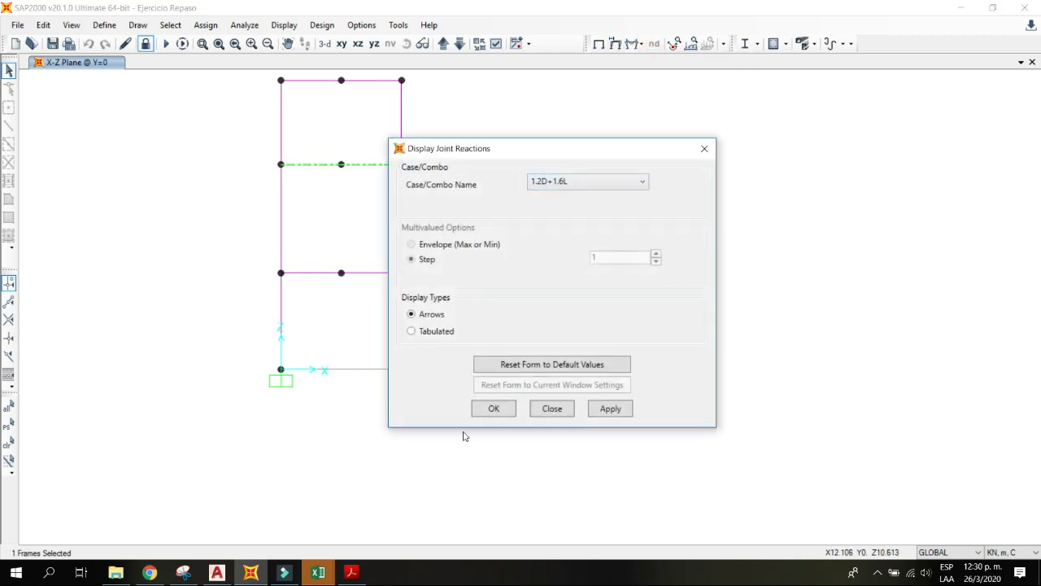
click(493, 409)
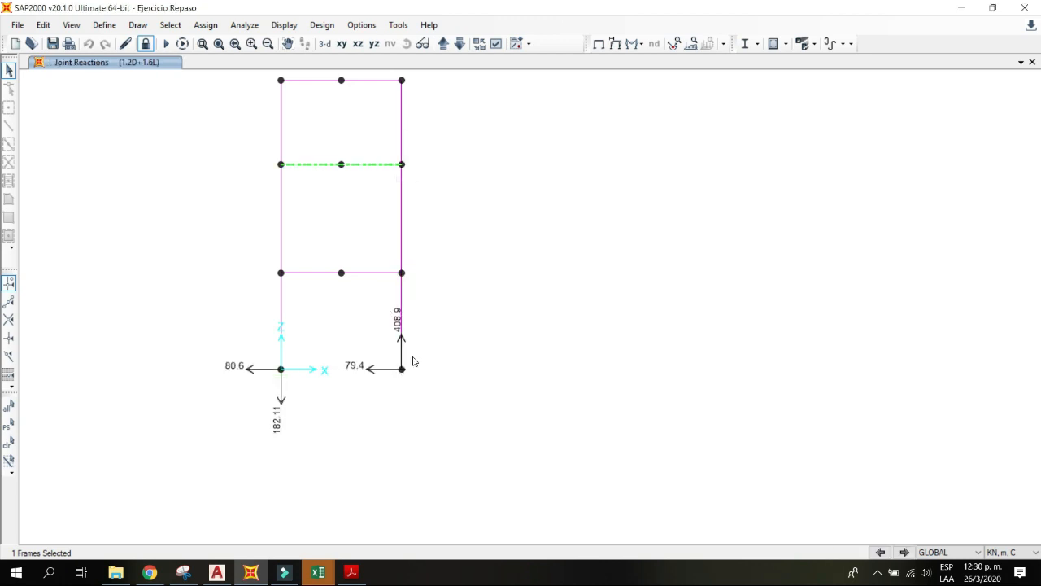
middle_drag(413, 361, 343, 370)
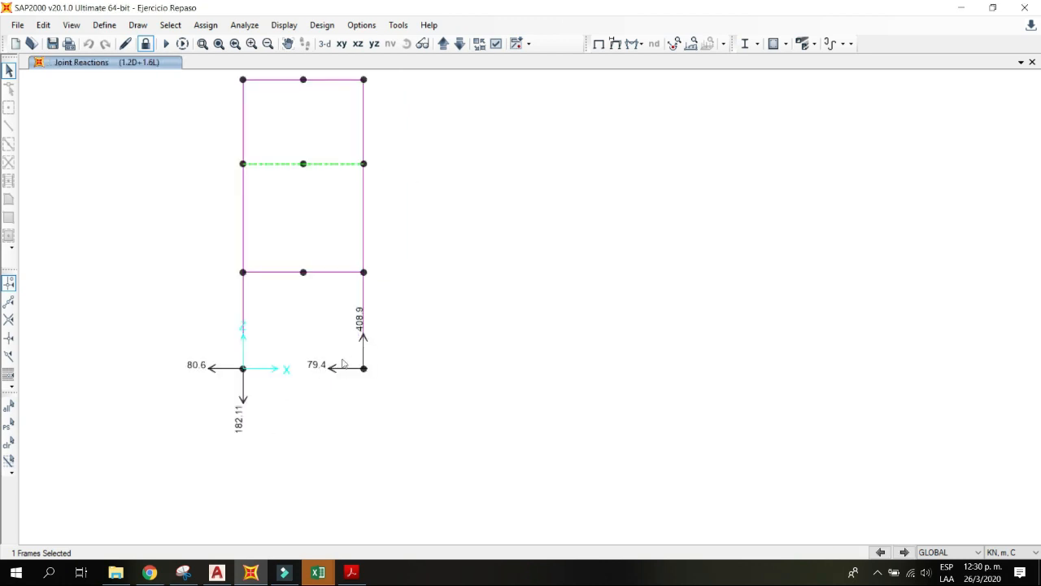
middle_drag(339, 332, 347, 330)
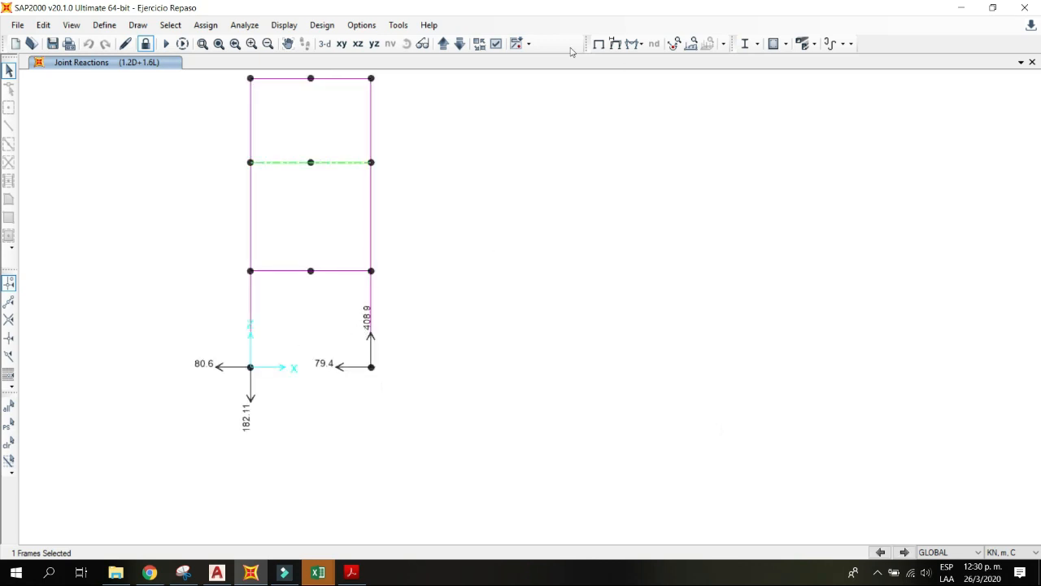
Step: Display the joint reactions for the 1.4D combination as arrows
click(634, 43)
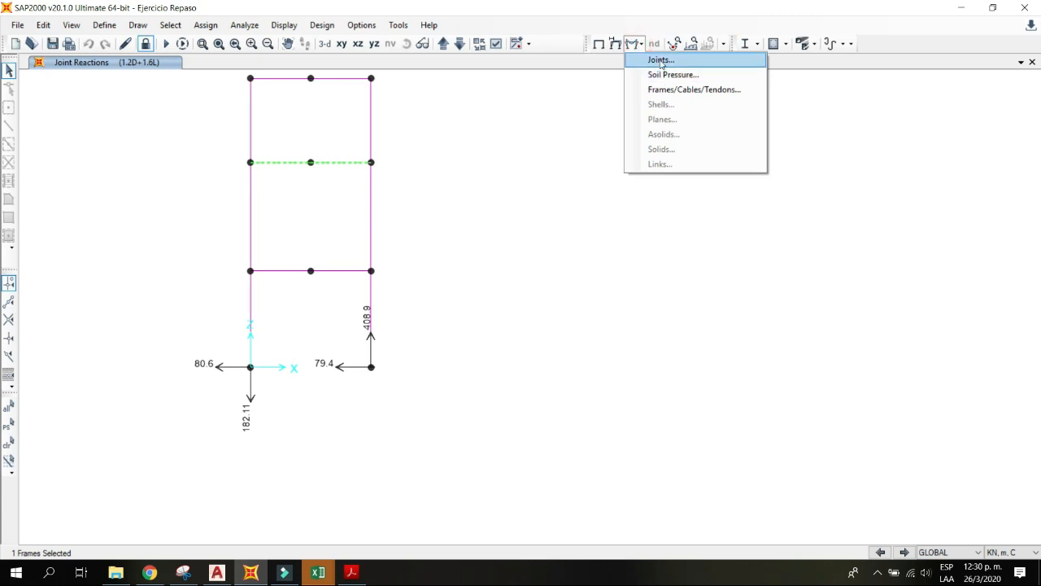
click(660, 61)
click(567, 179)
click(541, 238)
click(494, 408)
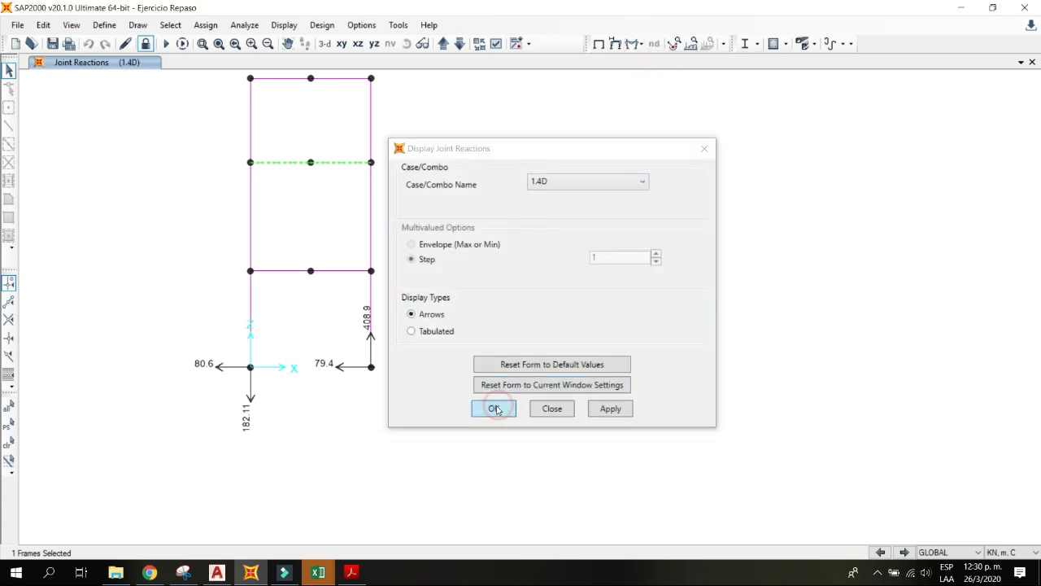
Step: Switch the joint reactions display back to the 1.2D+1.6L combination and compare the support reactions
click(639, 43)
click(645, 62)
click(584, 182)
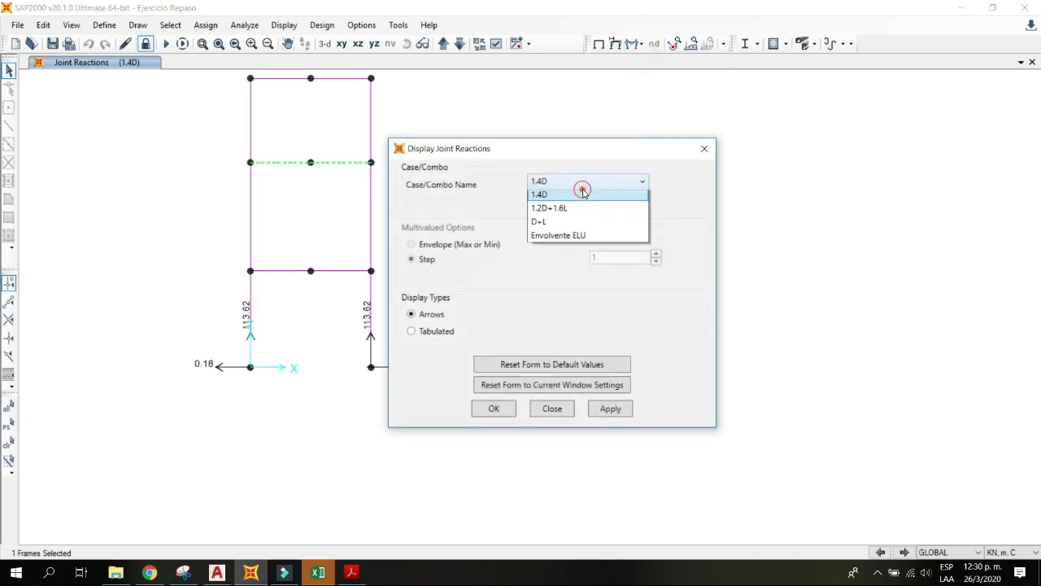
click(558, 252)
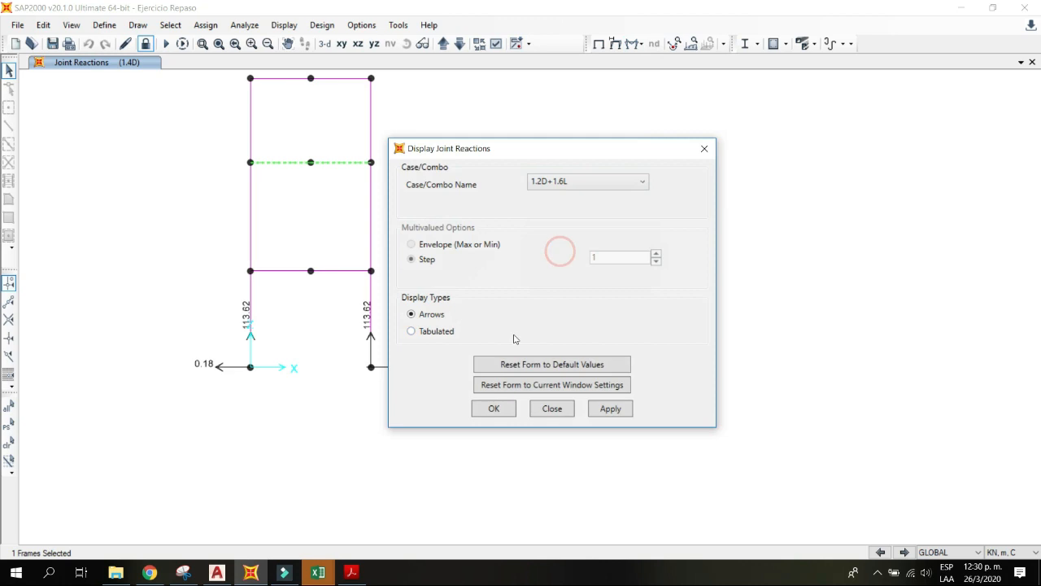
click(498, 409)
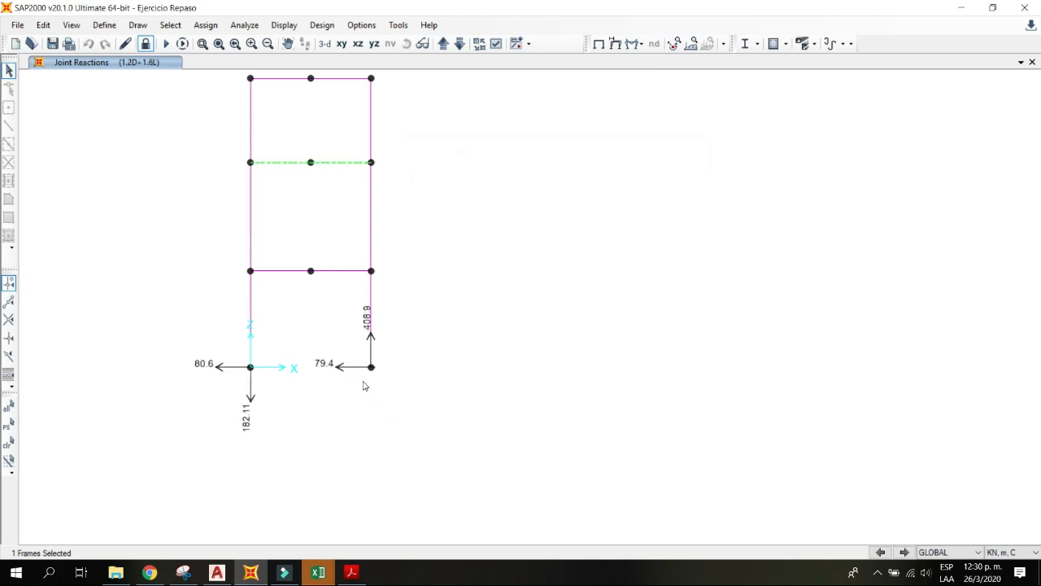
middle_drag(377, 363, 325, 348)
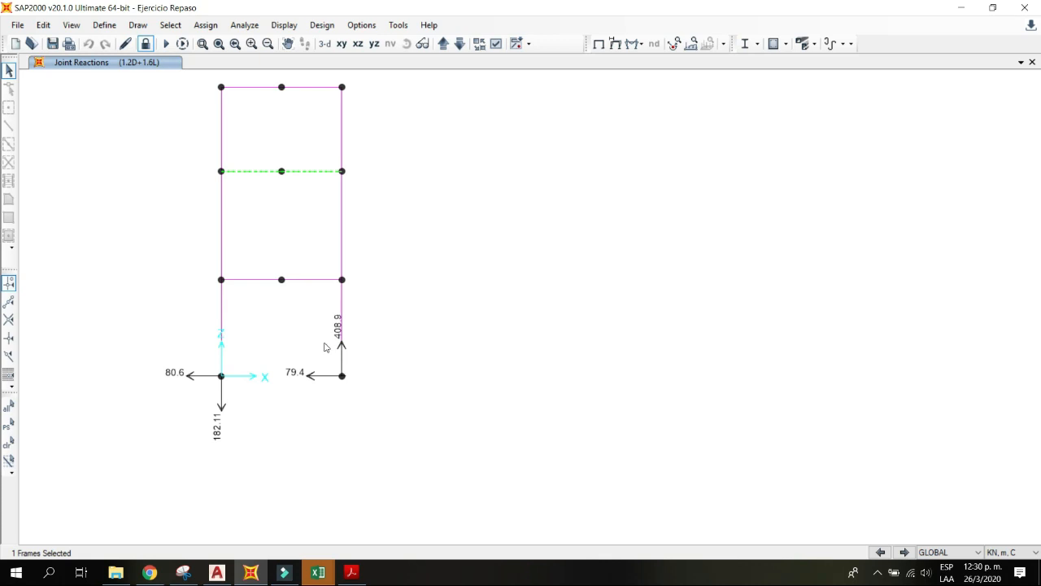
Step: Display the joint reactions for the Envolvente ELU combination as arrows
click(642, 45)
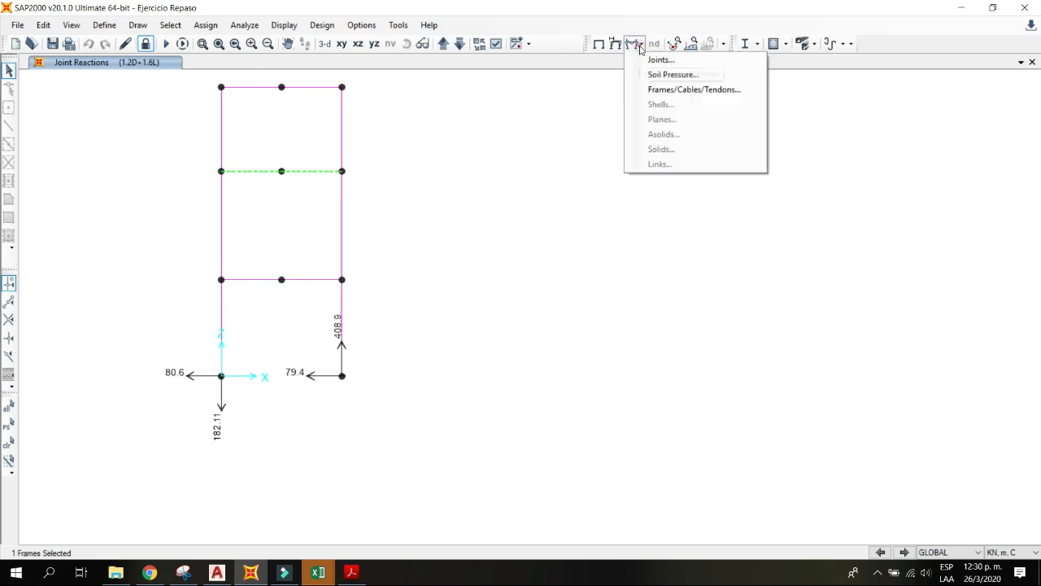
click(643, 65)
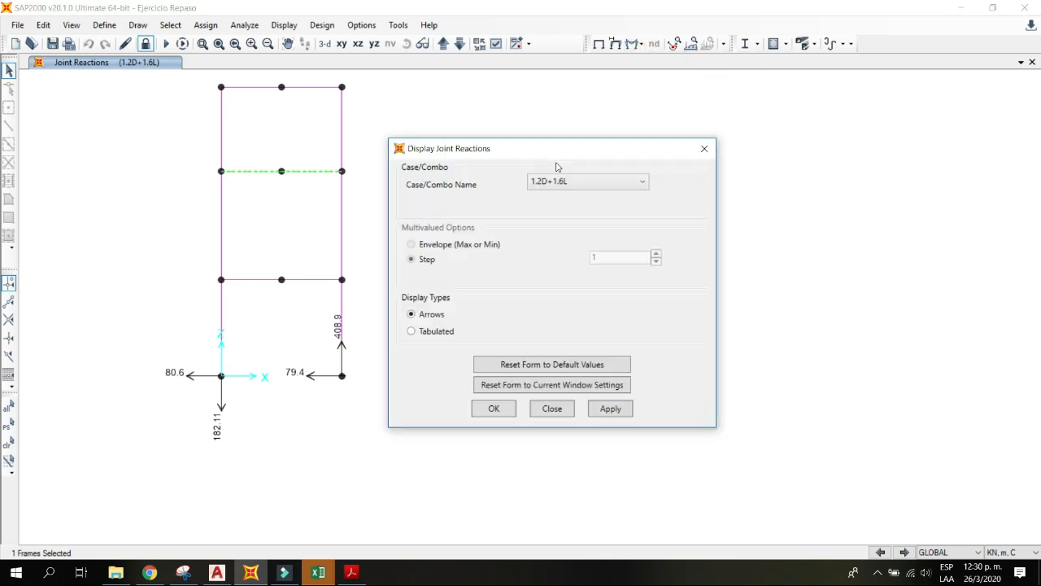
click(560, 183)
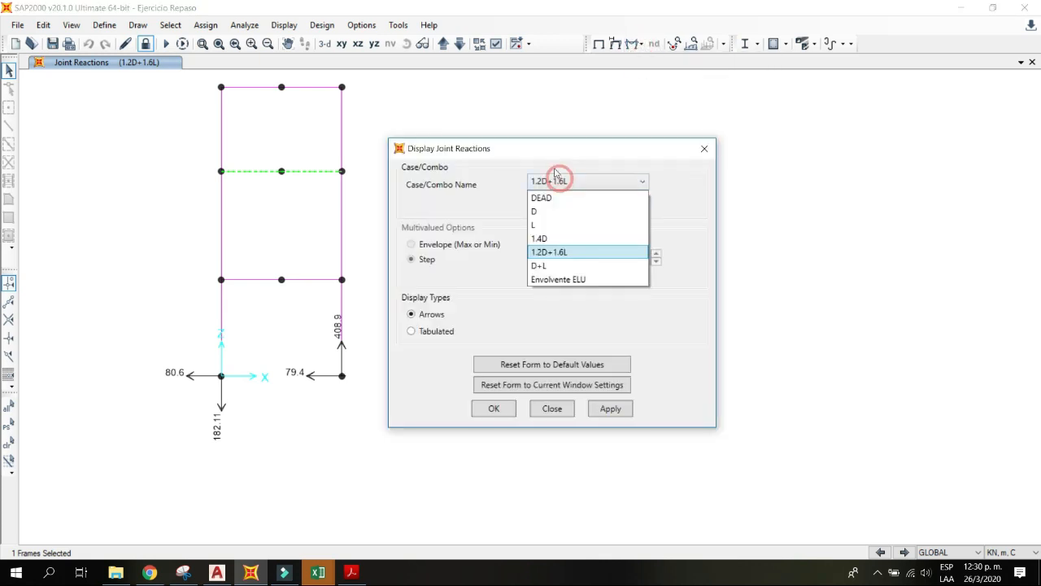
click(571, 279)
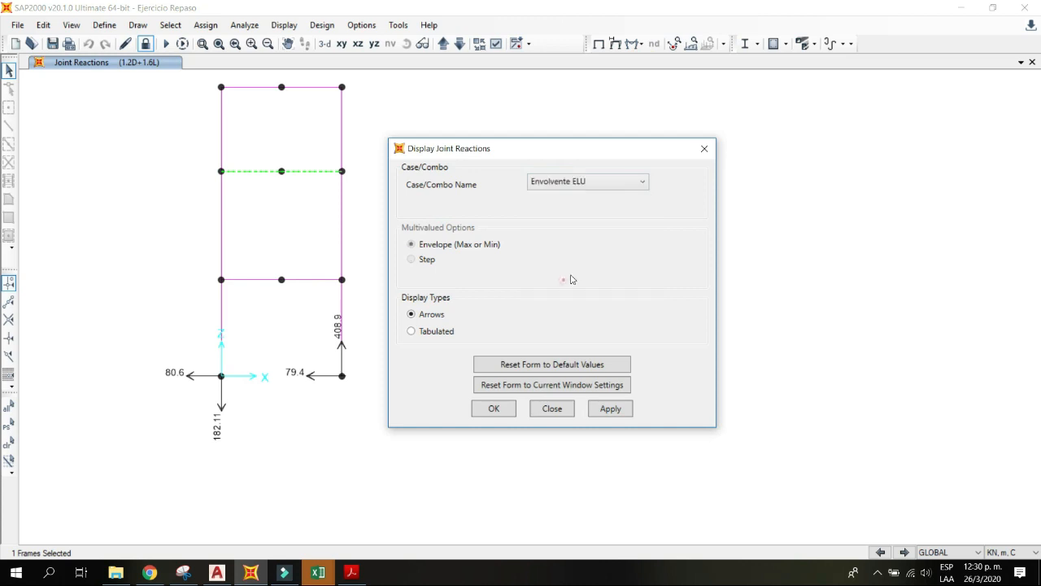
click(486, 409)
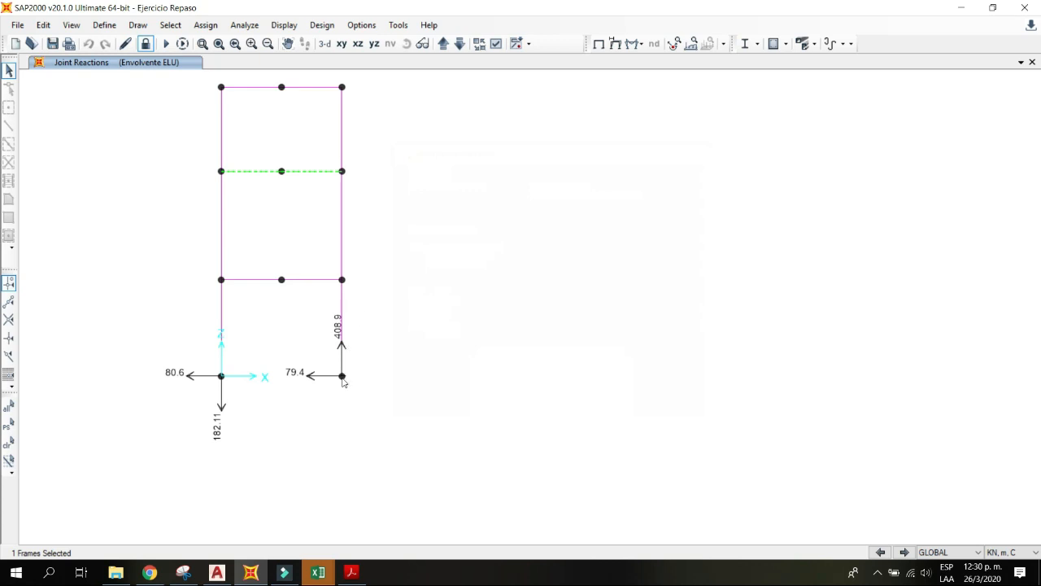
middle_drag(368, 228, 363, 254)
click(640, 43)
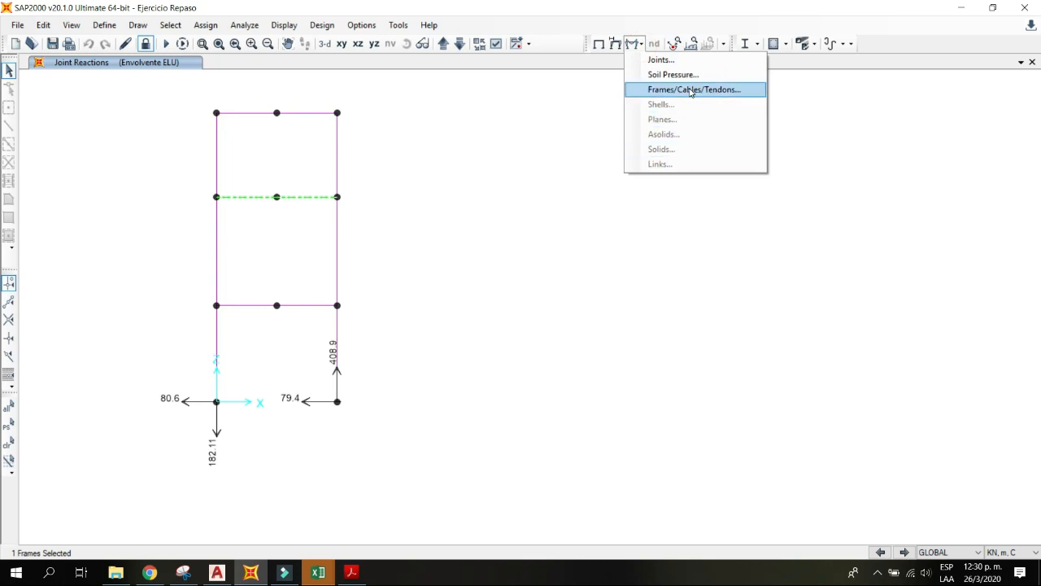
click(678, 92)
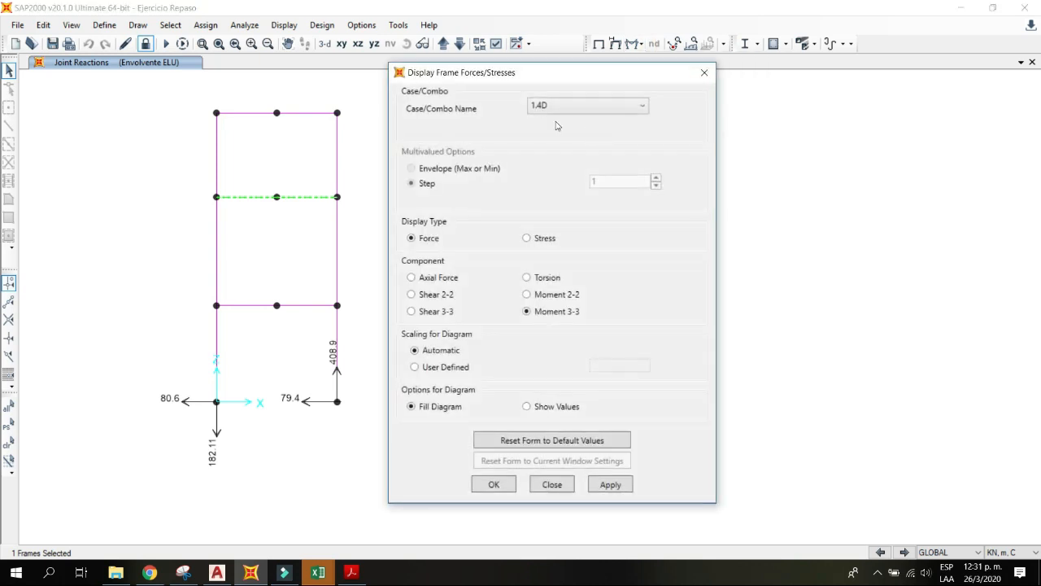
click(555, 110)
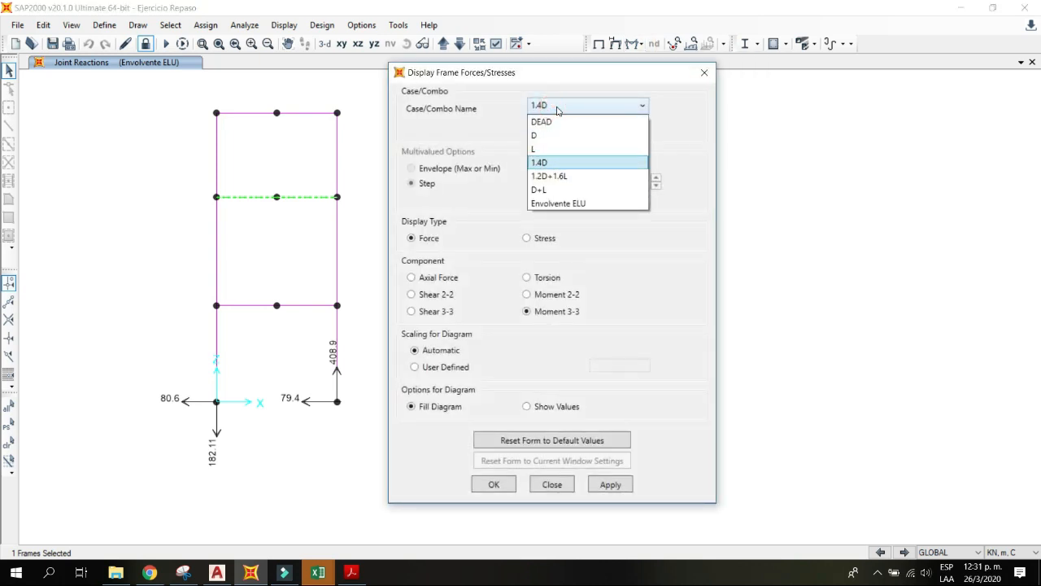
click(267, 214)
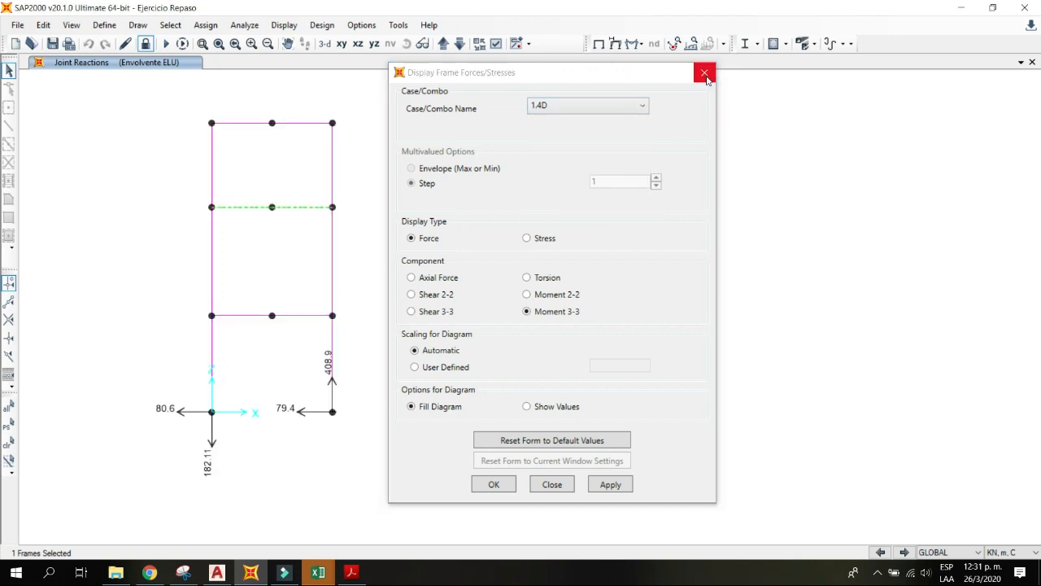
click(705, 72)
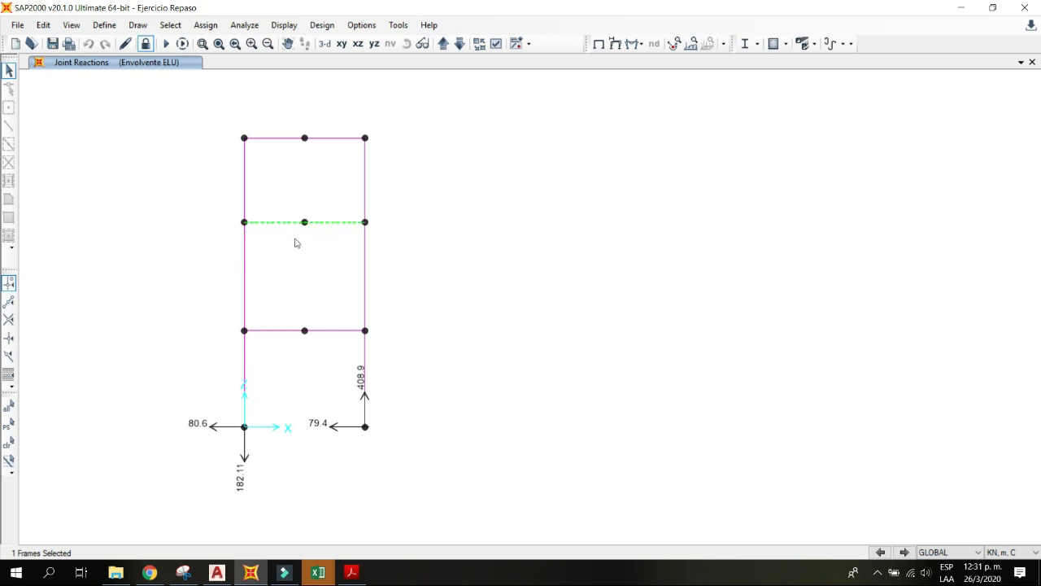
Step: Isolate the selected second-floor beam so the rest of the frame is hidden from the view
click(284, 25)
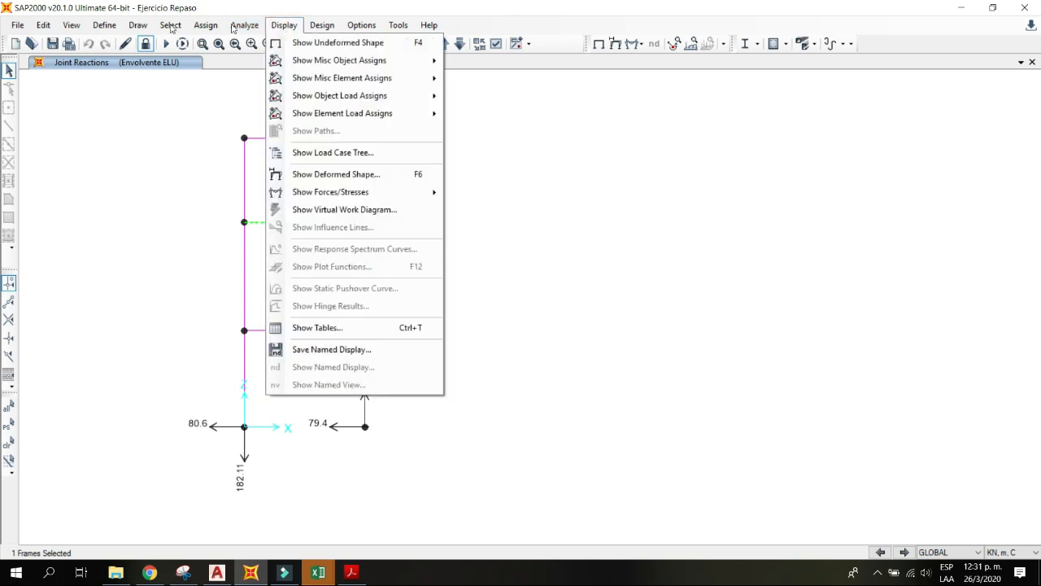
click(72, 26)
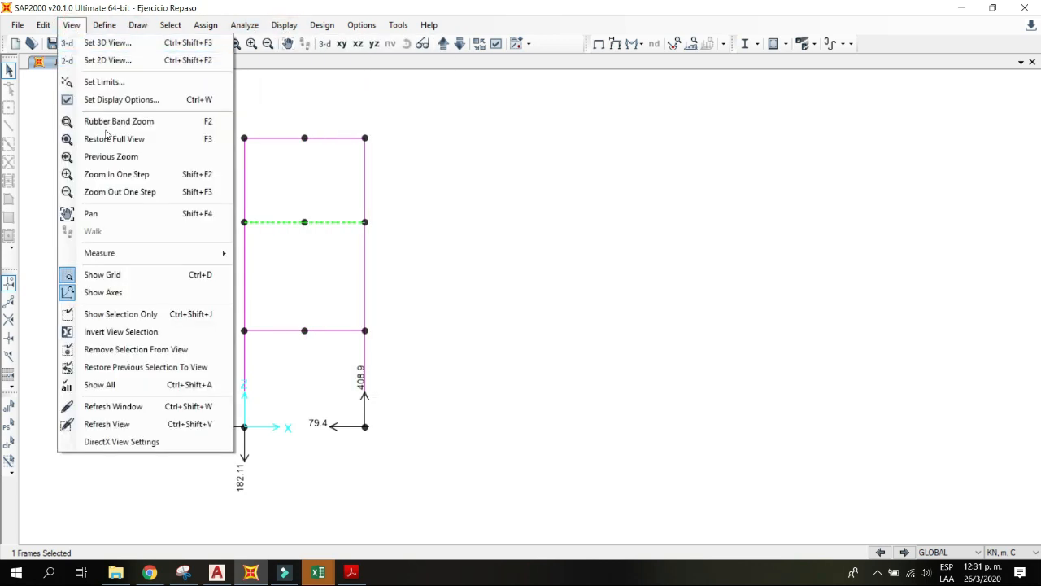
click(138, 315)
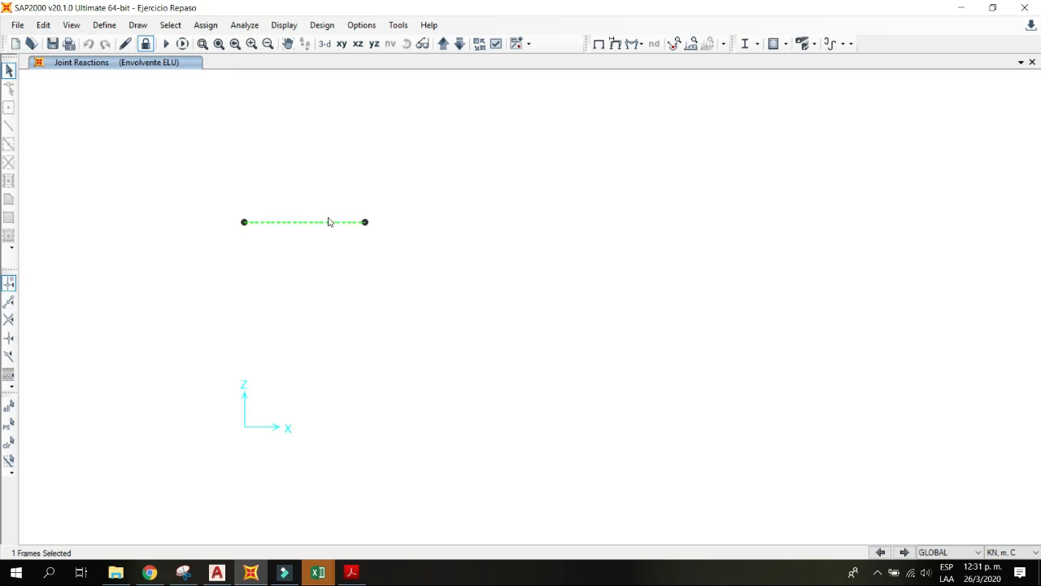
click(71, 25)
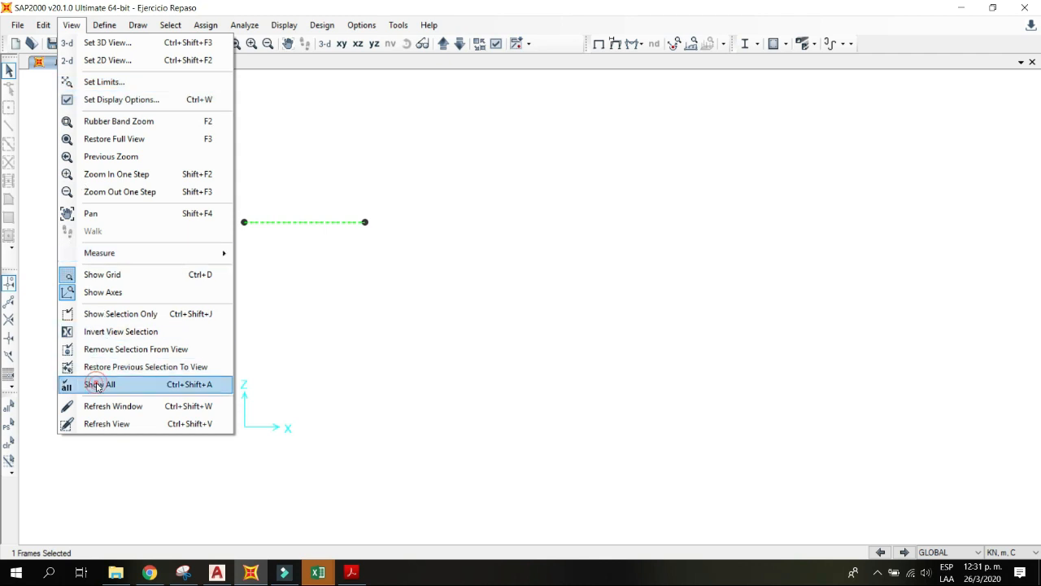
click(147, 386)
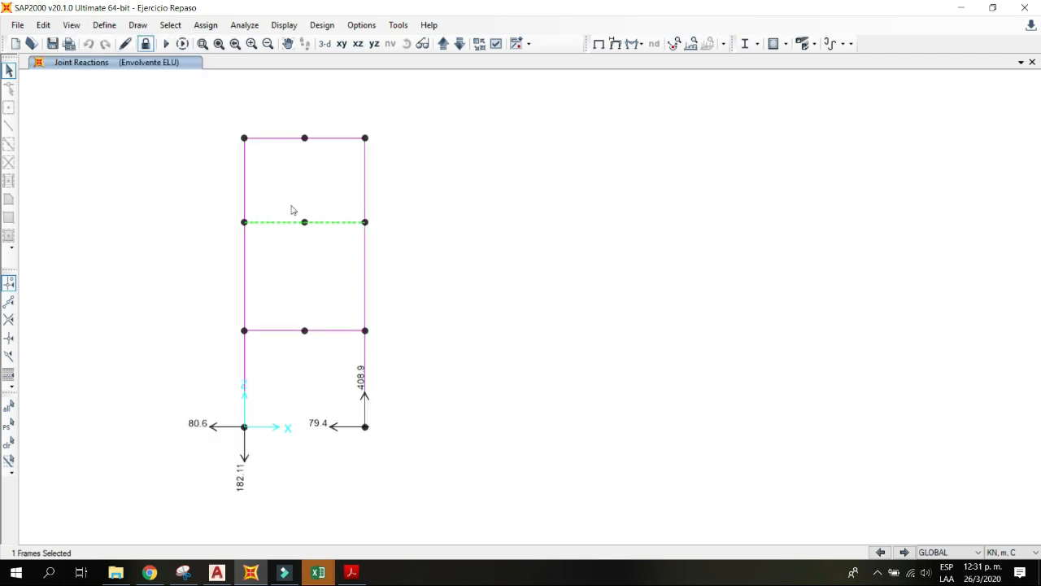
key(ctrl+h)
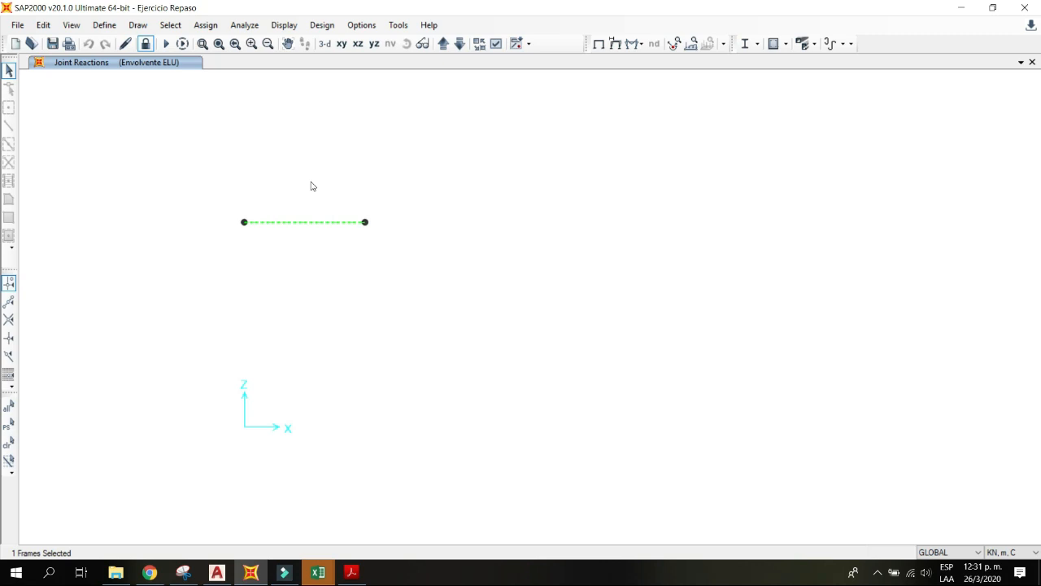
Step: Display the Moment 3-3 diagram of the isolated beam for the 1.4D combination with its values shown
click(632, 46)
click(657, 90)
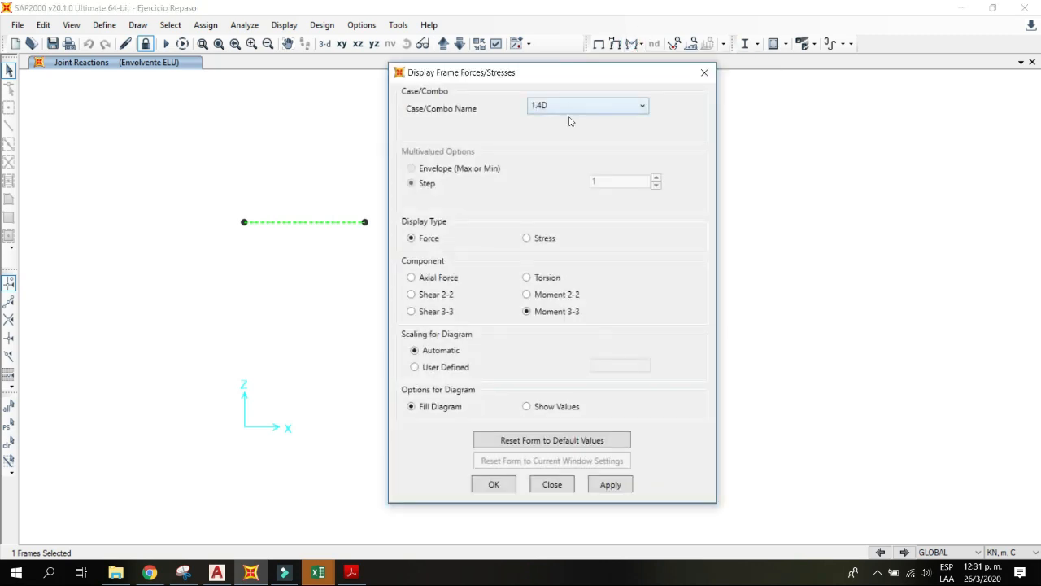
click(491, 487)
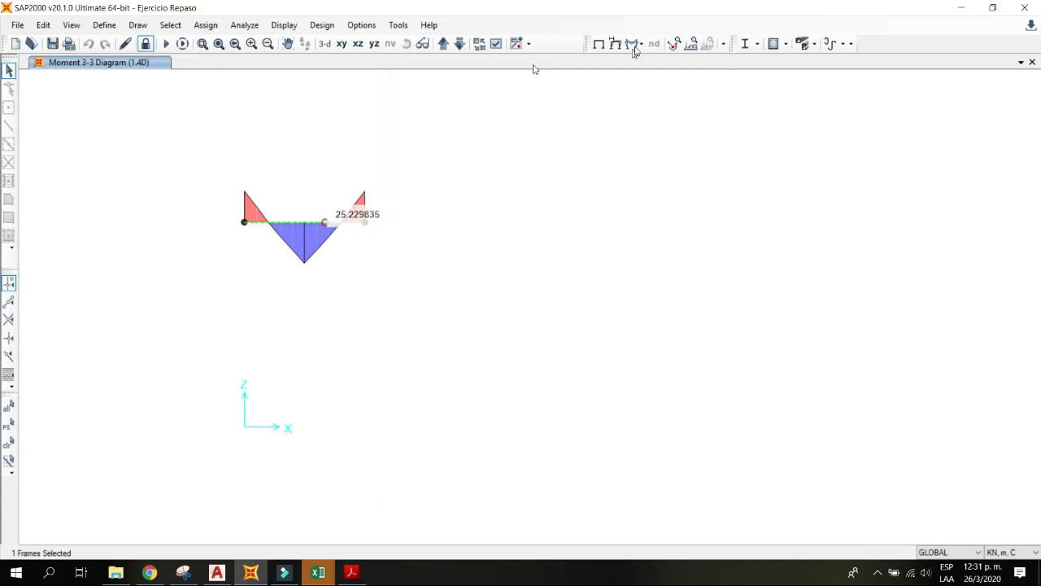
click(633, 44)
click(657, 94)
click(526, 406)
click(500, 486)
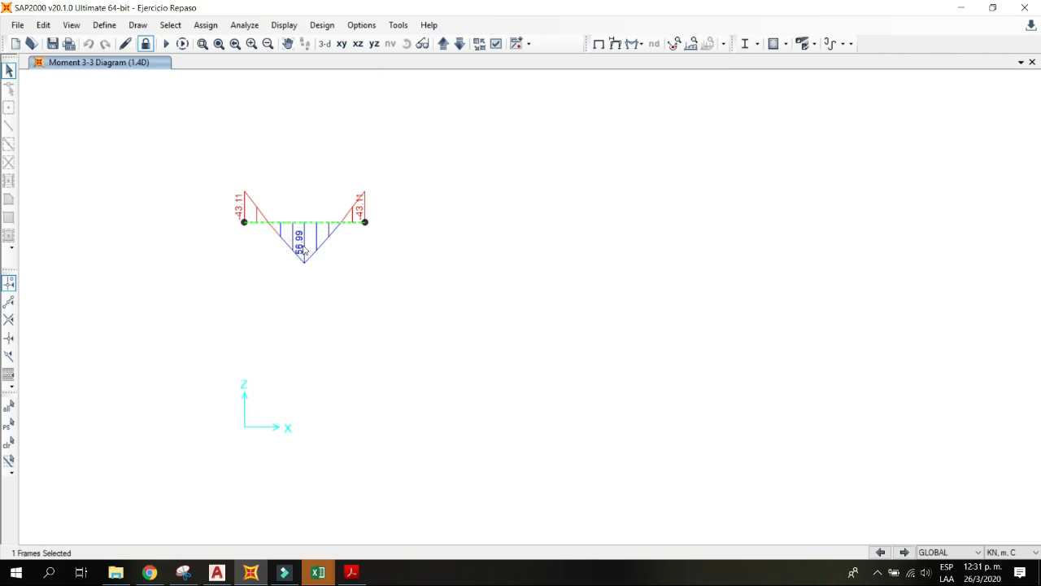
Step: Display the beam's Moment 3-3 diagram with values for the 1.2D+1.6L combination
click(632, 46)
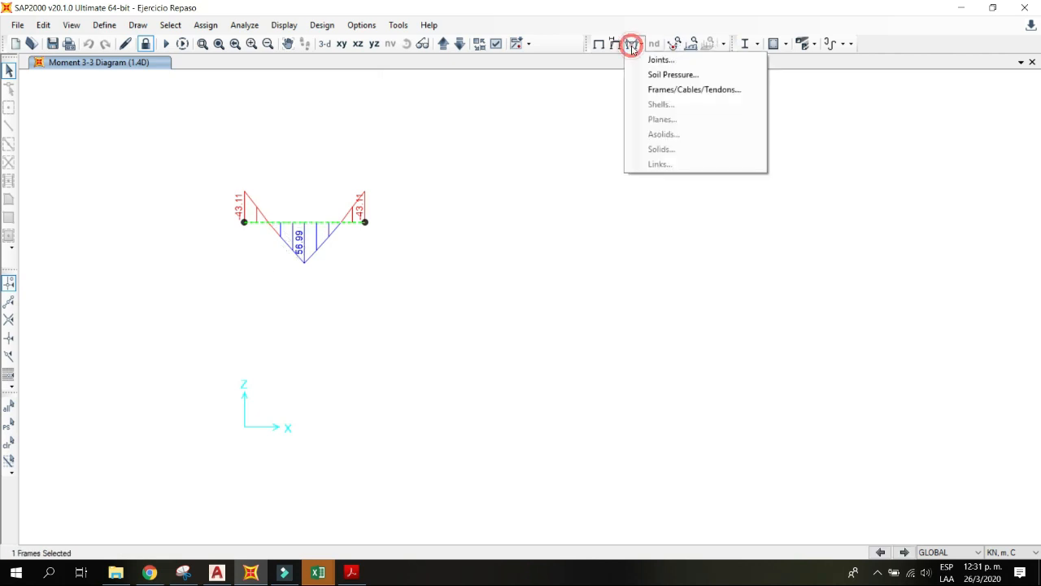
click(659, 91)
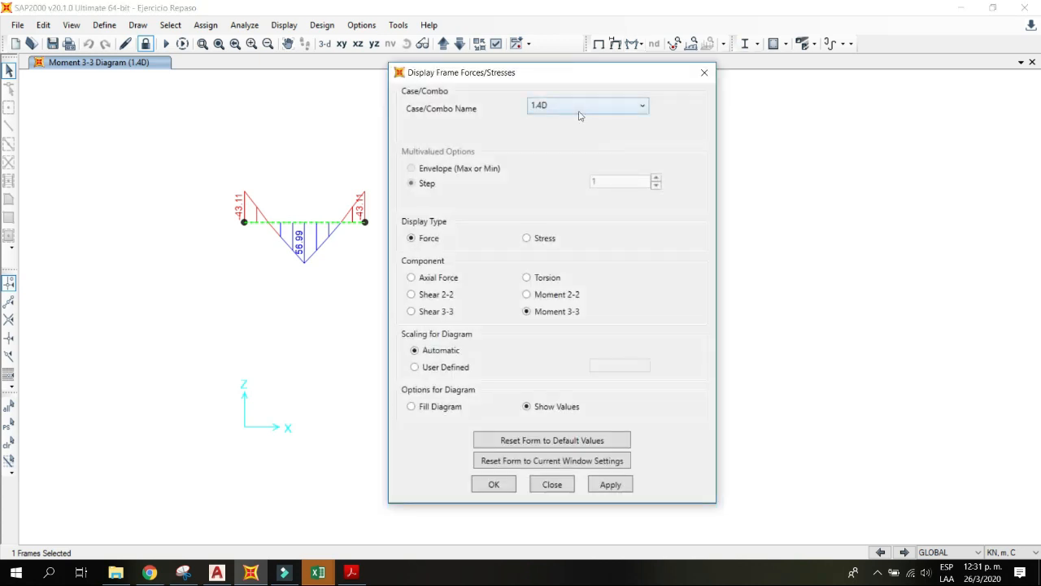
click(581, 106)
click(567, 175)
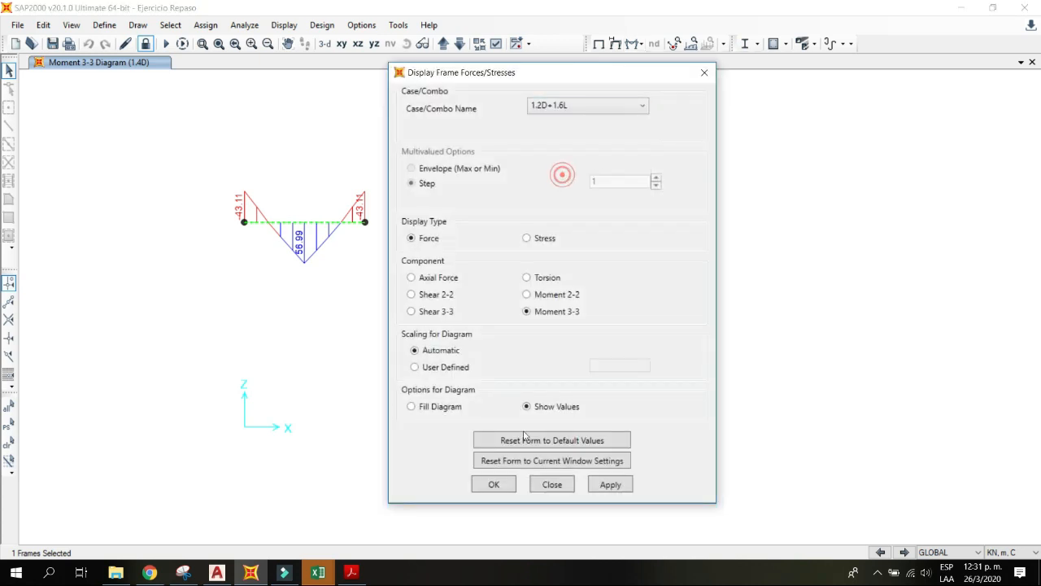
click(494, 485)
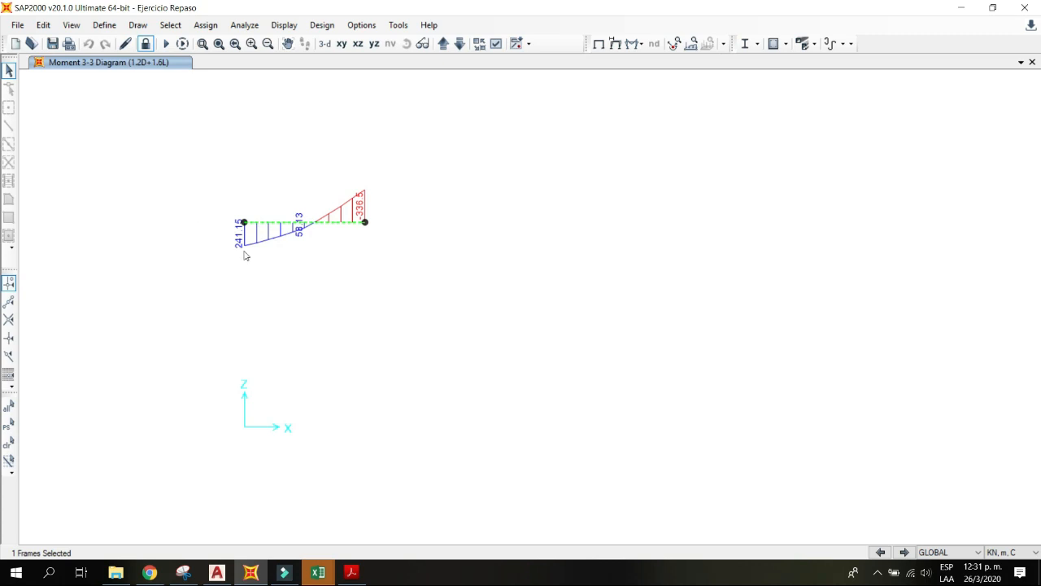
Step: Display the beam's Moment 3-3 diagram with values for the Envolvente ELU combination
click(641, 46)
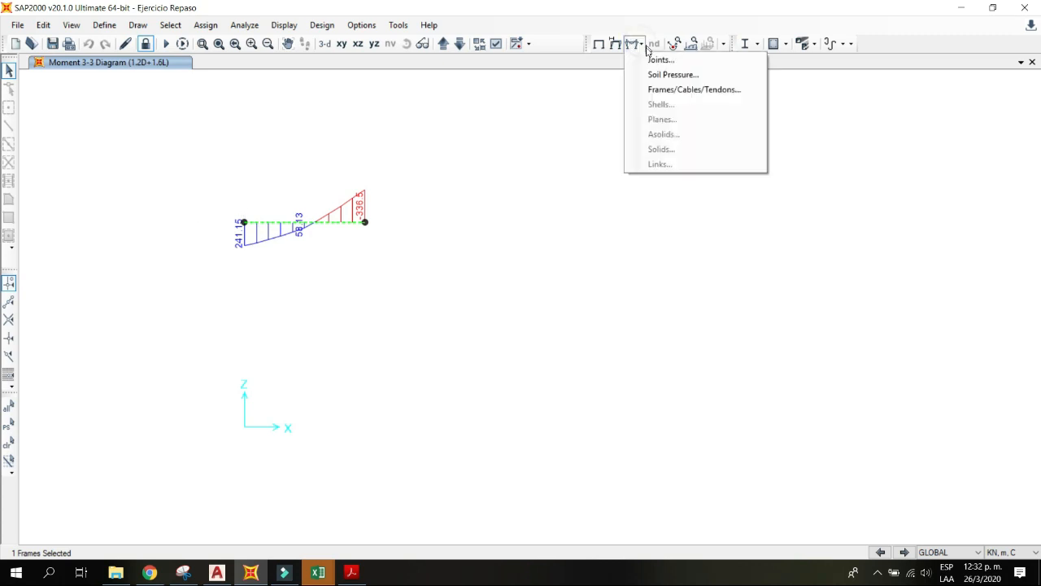
click(656, 91)
click(612, 105)
click(561, 204)
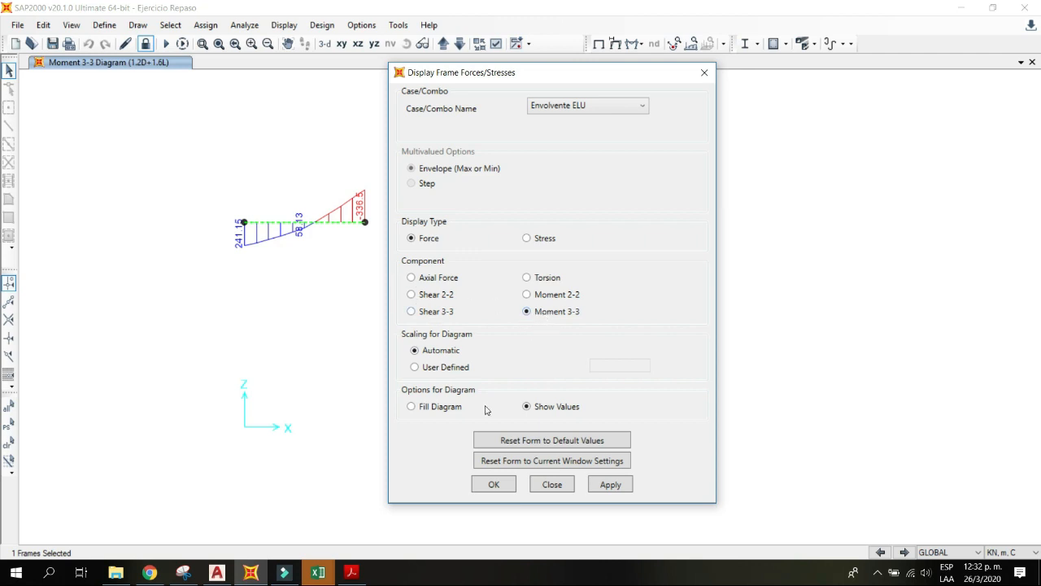
click(492, 482)
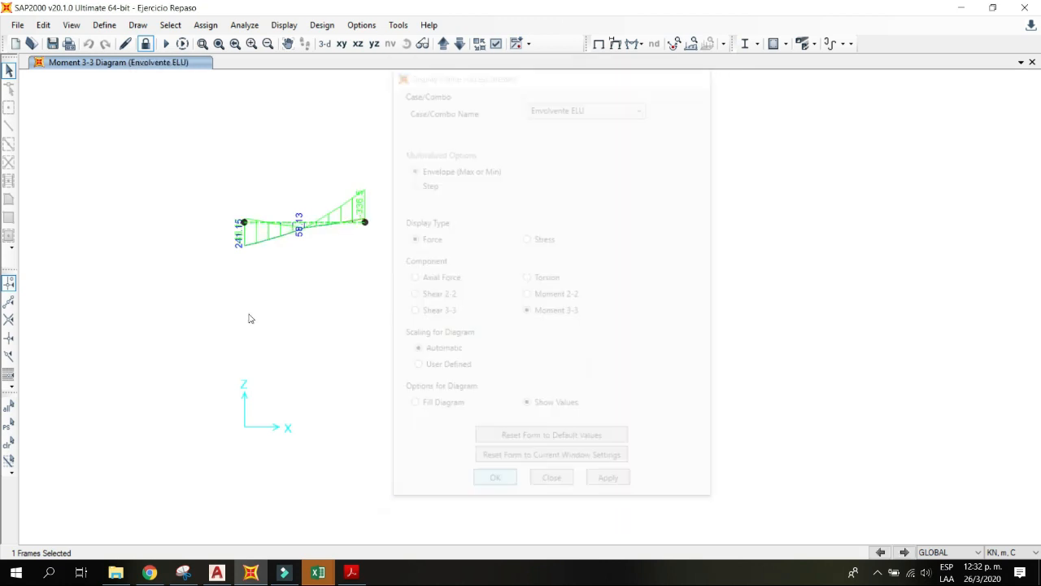
Step: Open the beam's detailed envelope diagrams with Scroll for Values and examine the shear and moment at both ends
scroll(239, 177, up, 5)
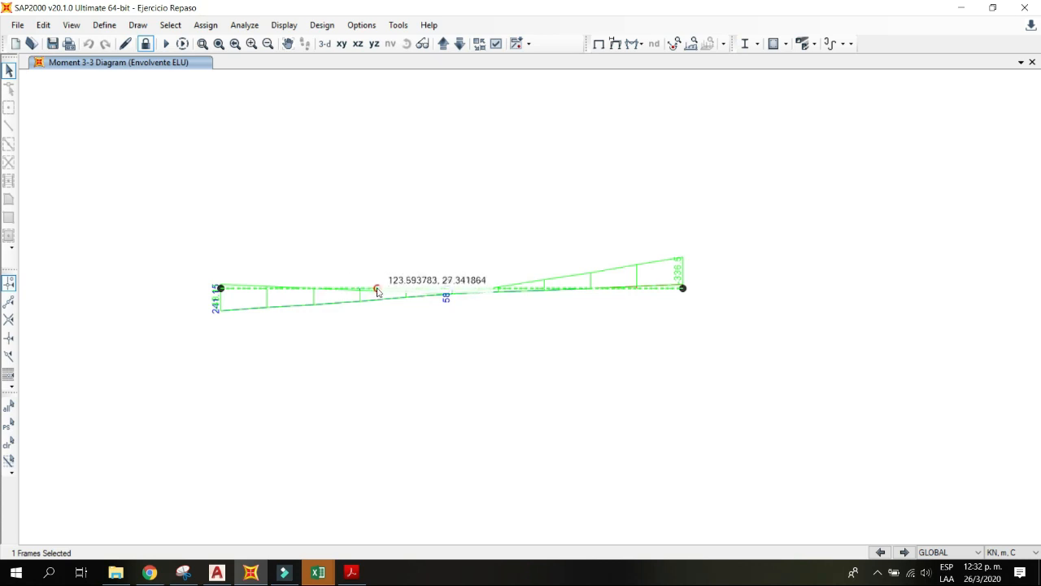
right_click(441, 289)
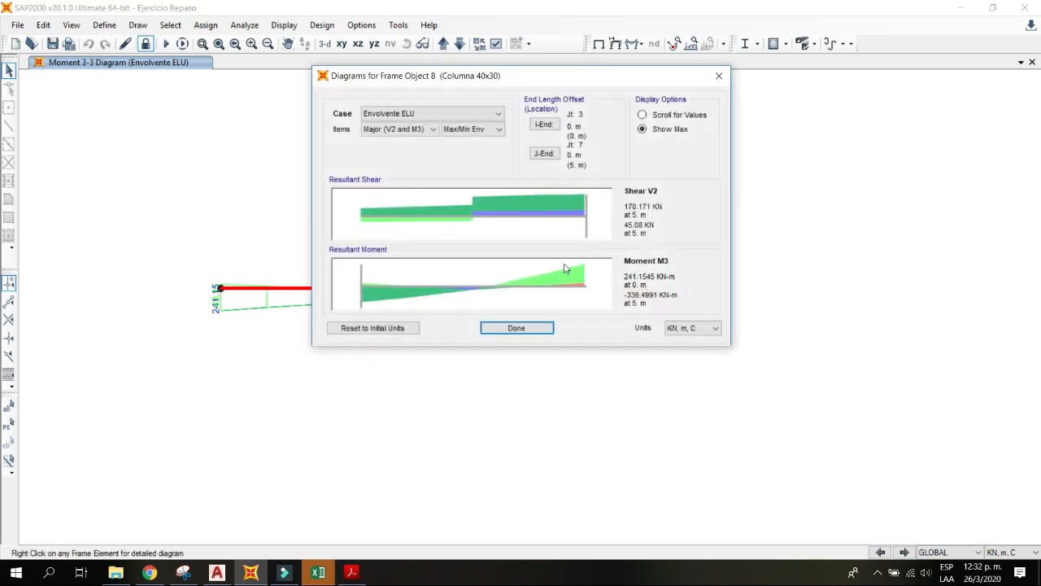
click(642, 114)
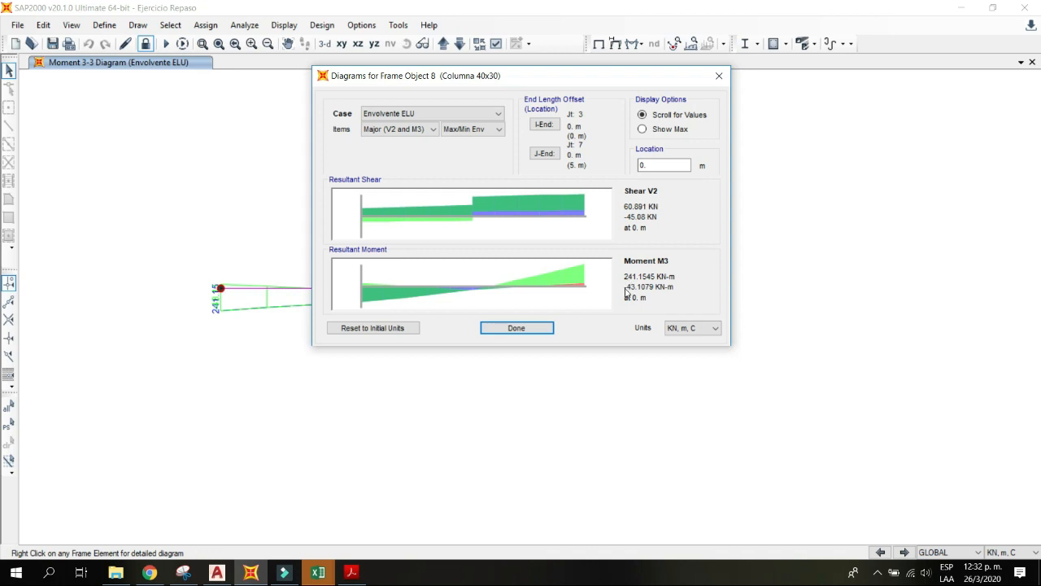
drag(355, 280, 635, 298)
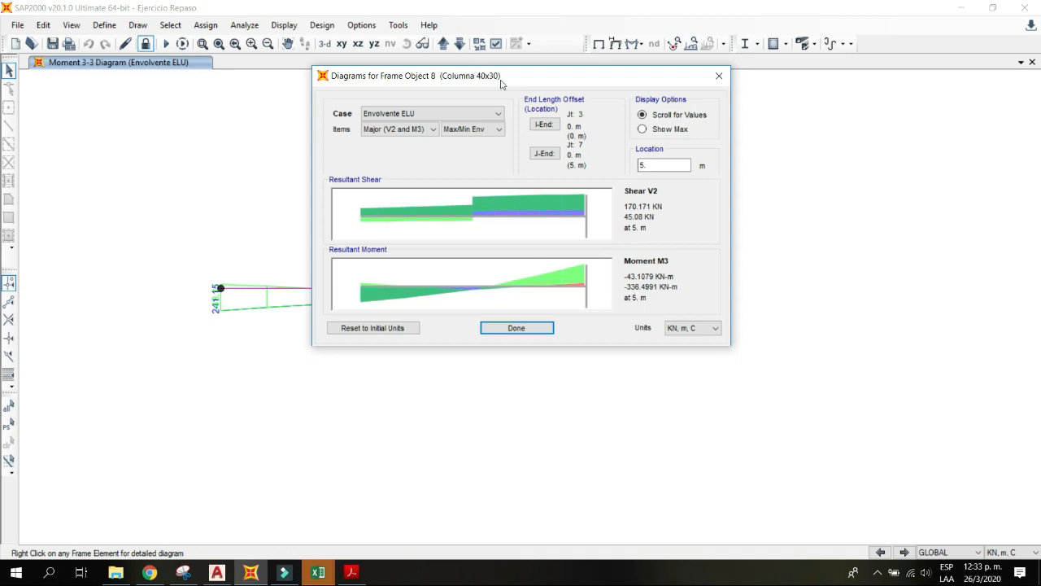
drag(501, 81, 753, 86)
drag(691, 89, 206, 97)
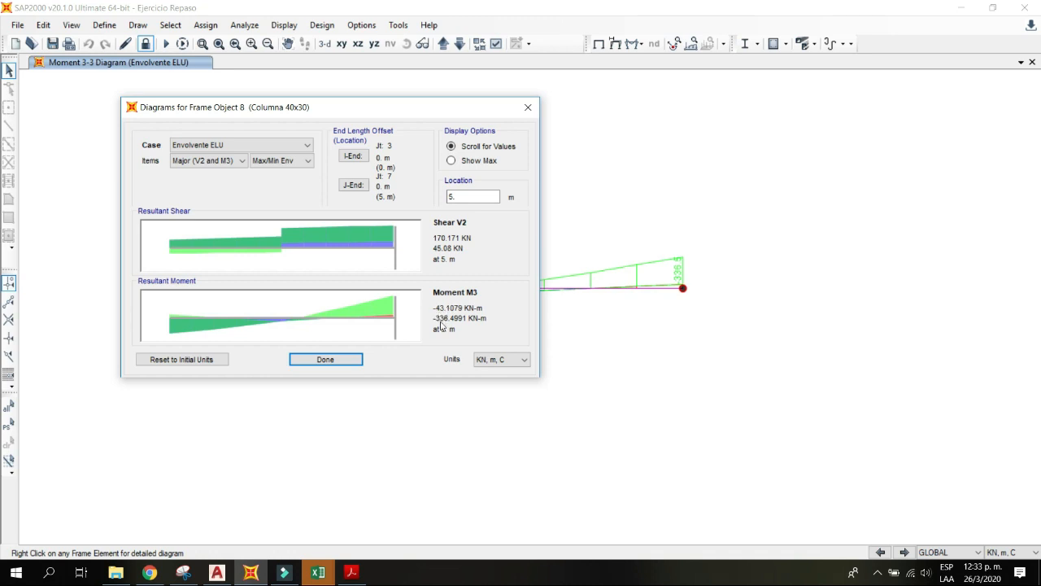
Step: Compare the beam's detailed diagrams for 1.2D+1.6L and 1.4D, and return to the Envolvente ELU case
click(228, 145)
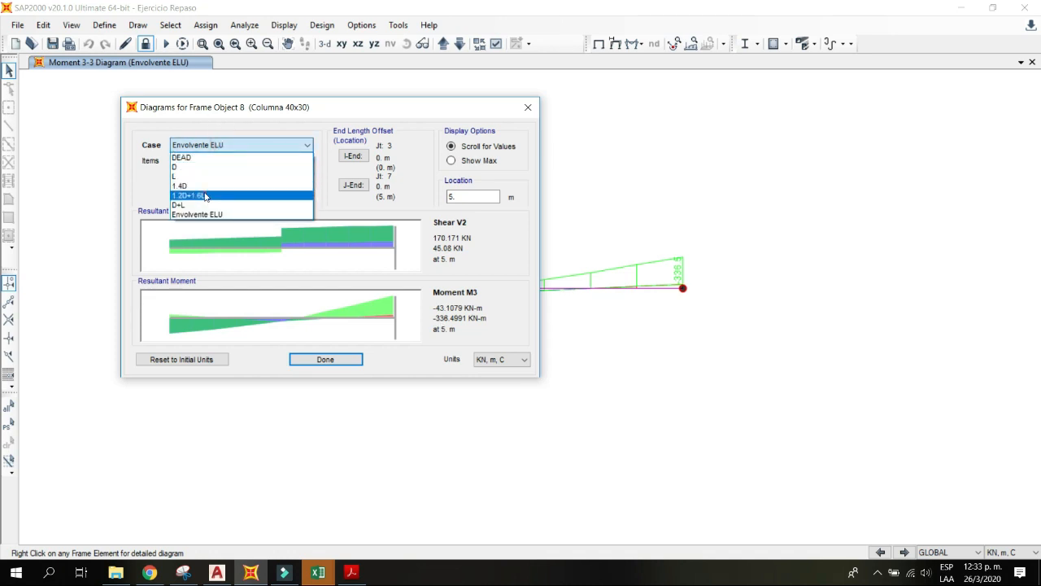
click(208, 187)
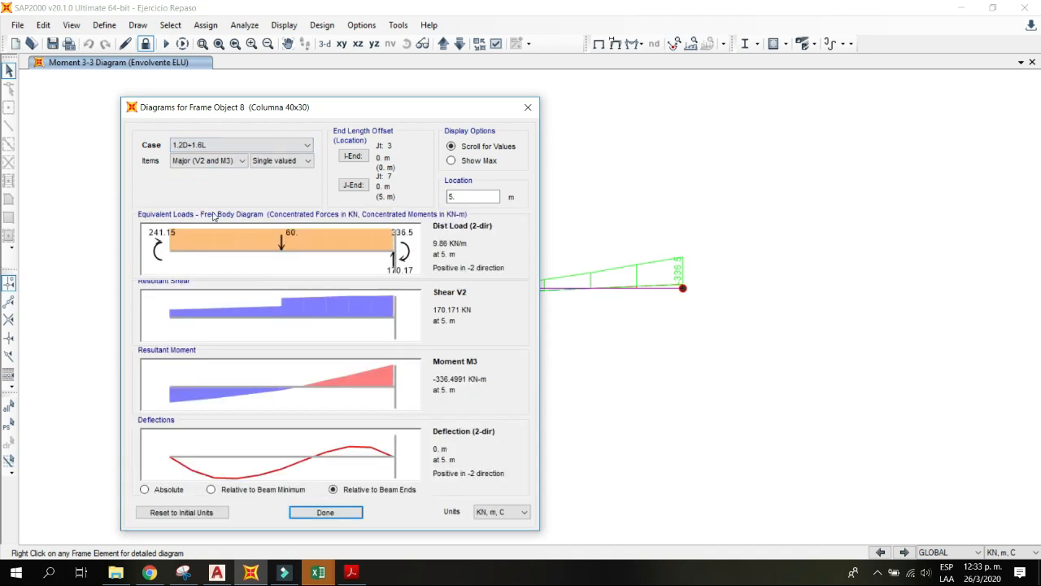
click(207, 146)
click(200, 184)
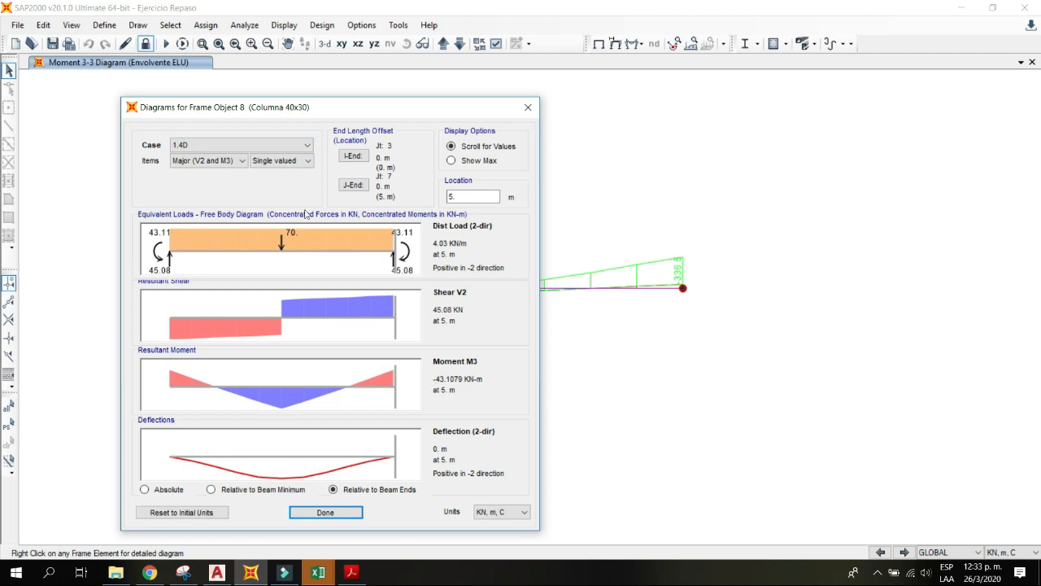
click(210, 145)
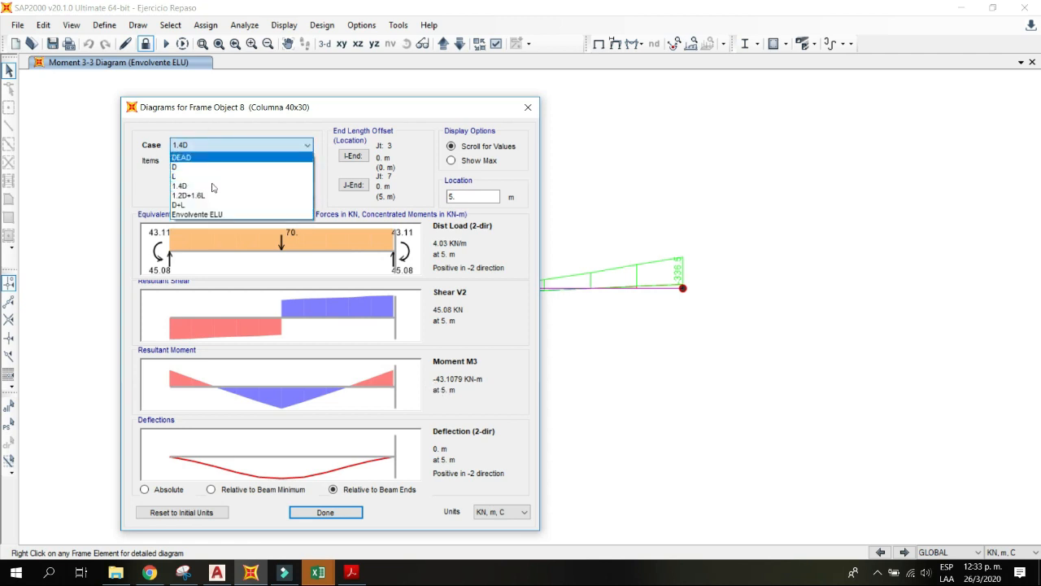
click(214, 215)
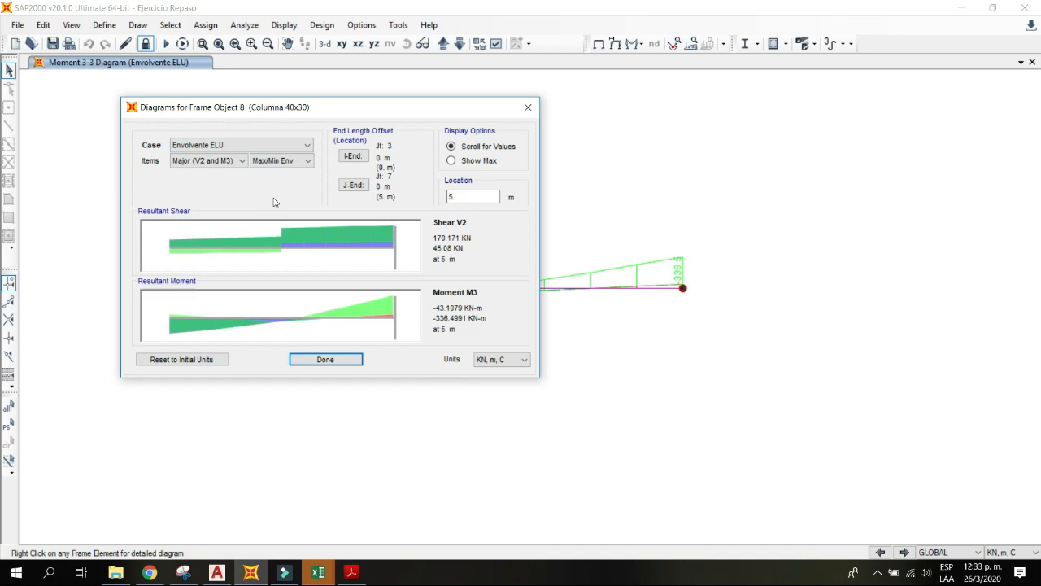
Step: Show the beam's Axial (P and T) envelope diagrams and examine the axial force along its length and near midspan
drag(243, 111, 474, 99)
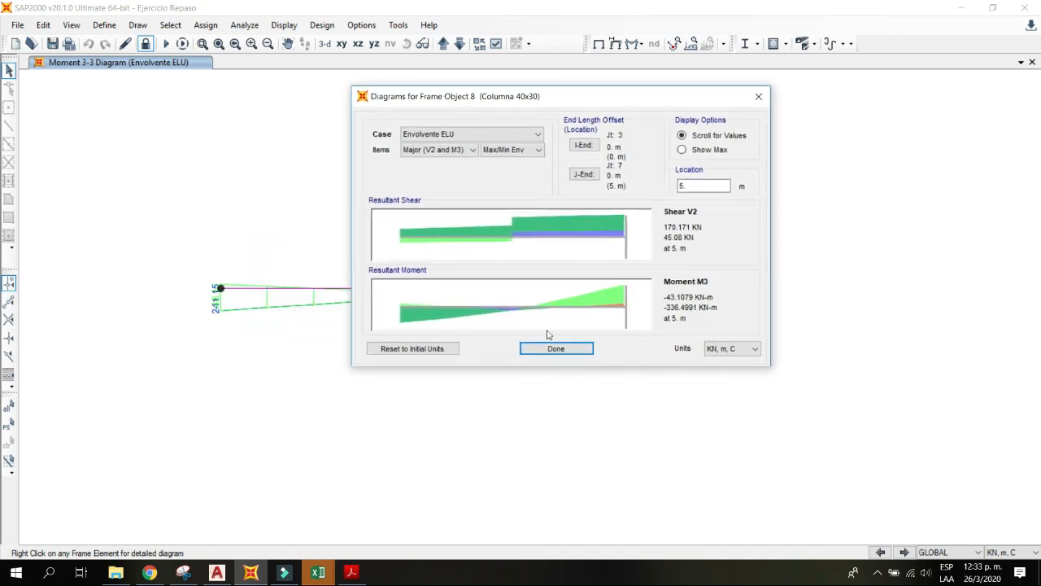
click(438, 151)
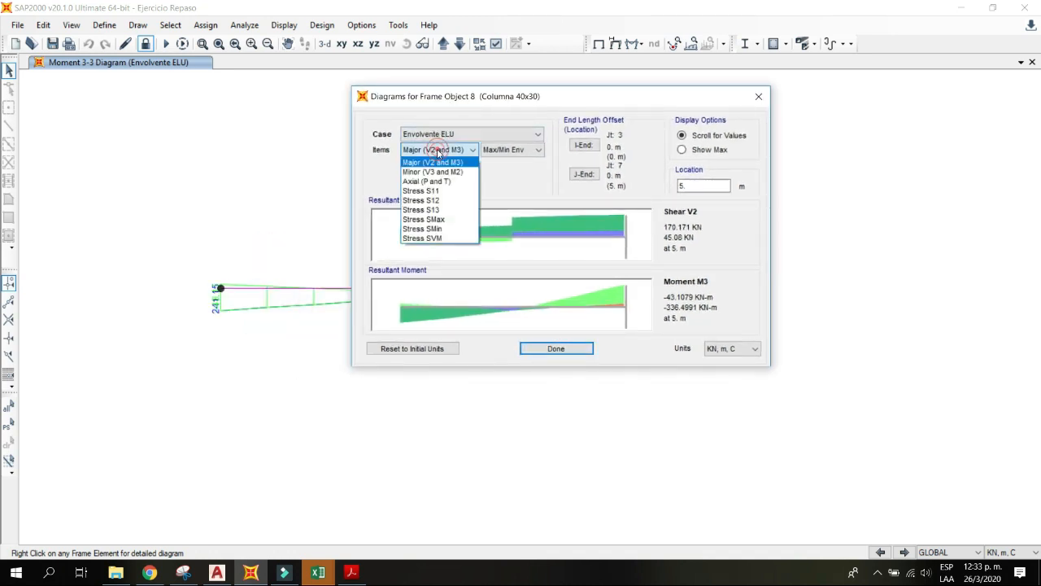
click(437, 182)
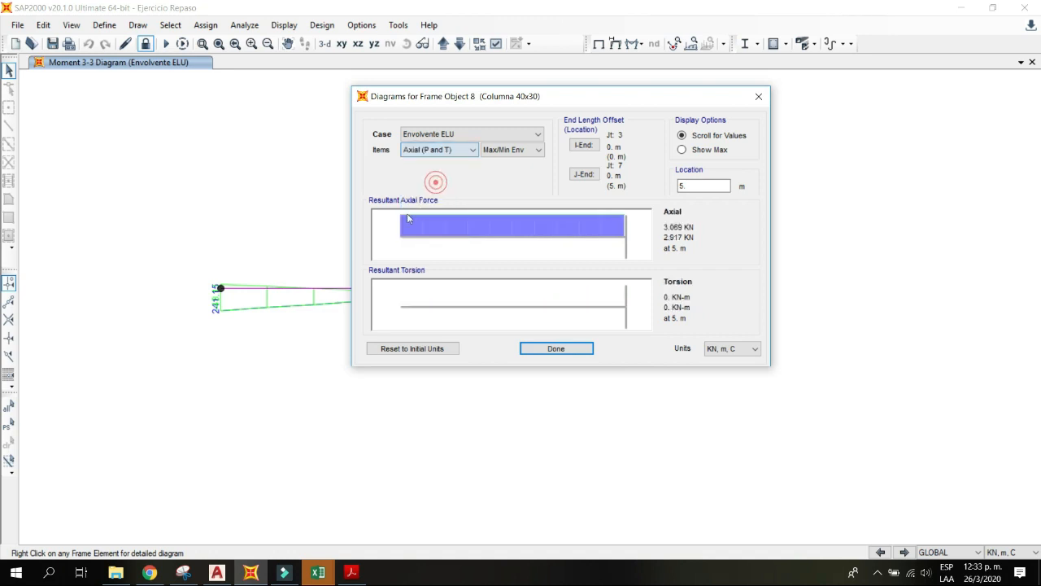
drag(583, 228, 399, 240)
click(517, 227)
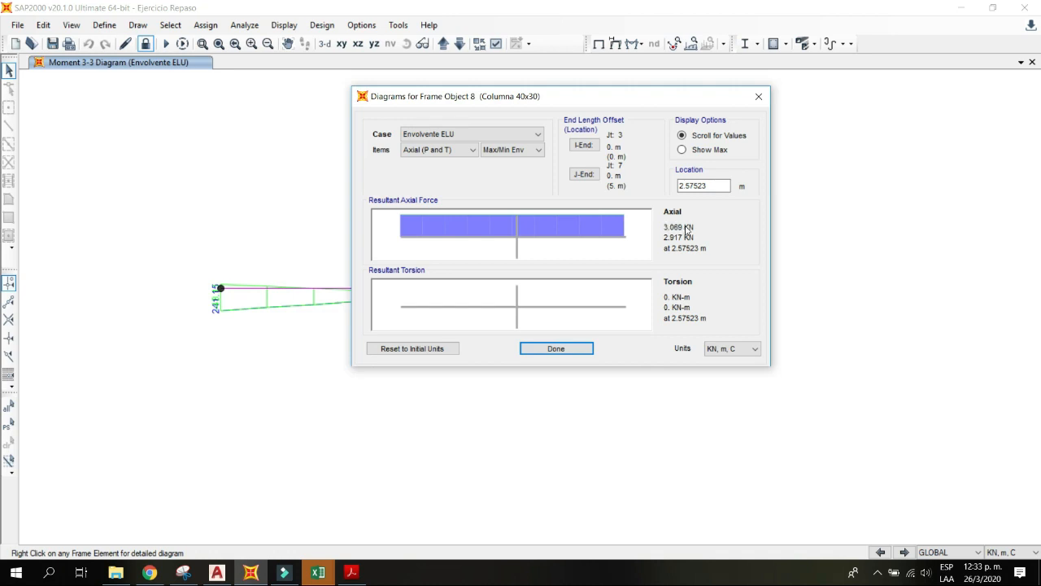
Step: Close the beam's detailed diagrams, return to the undeformed shape, and show all objects of the frame again
click(556, 349)
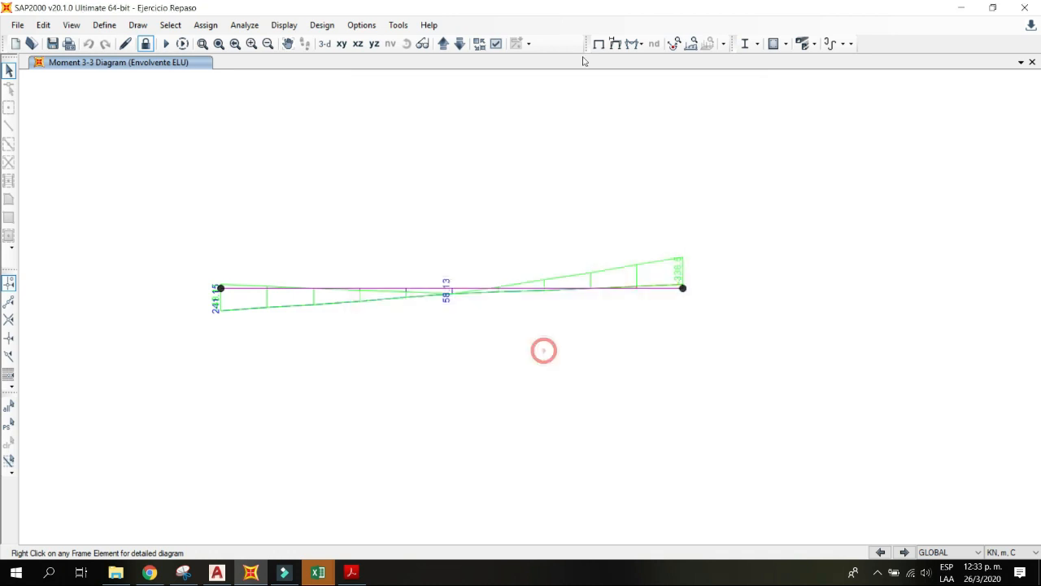
click(217, 45)
click(597, 43)
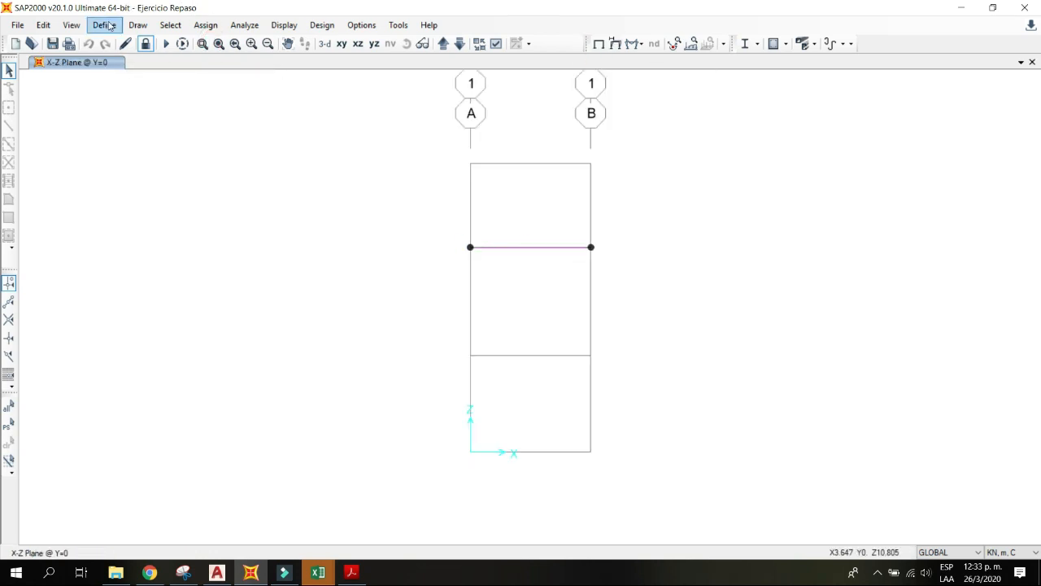
click(72, 25)
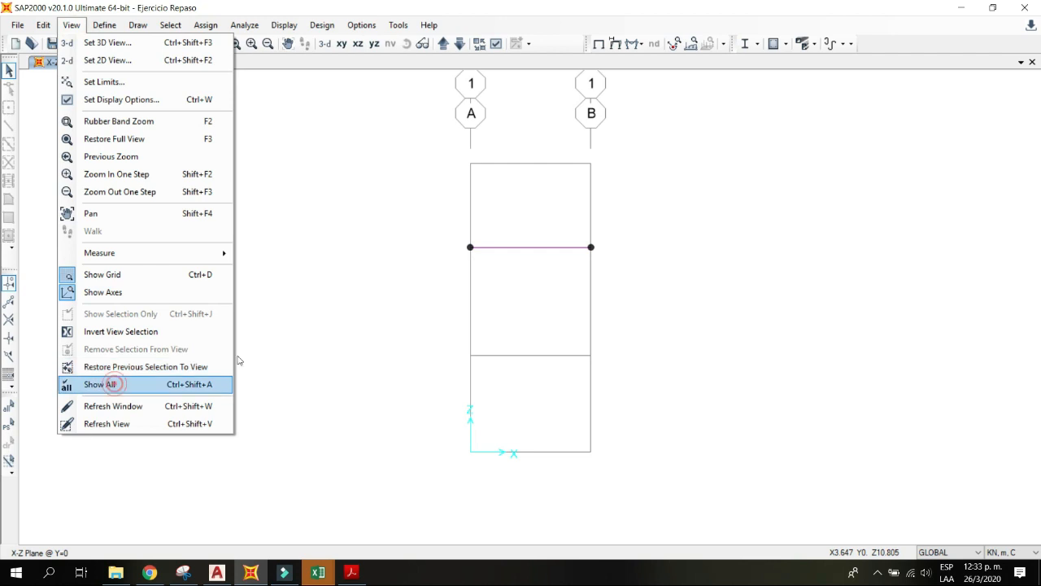
click(114, 384)
Step: Display the frame's deformed shape for the Envolvente ELU combination with contours on objects turned off
click(614, 43)
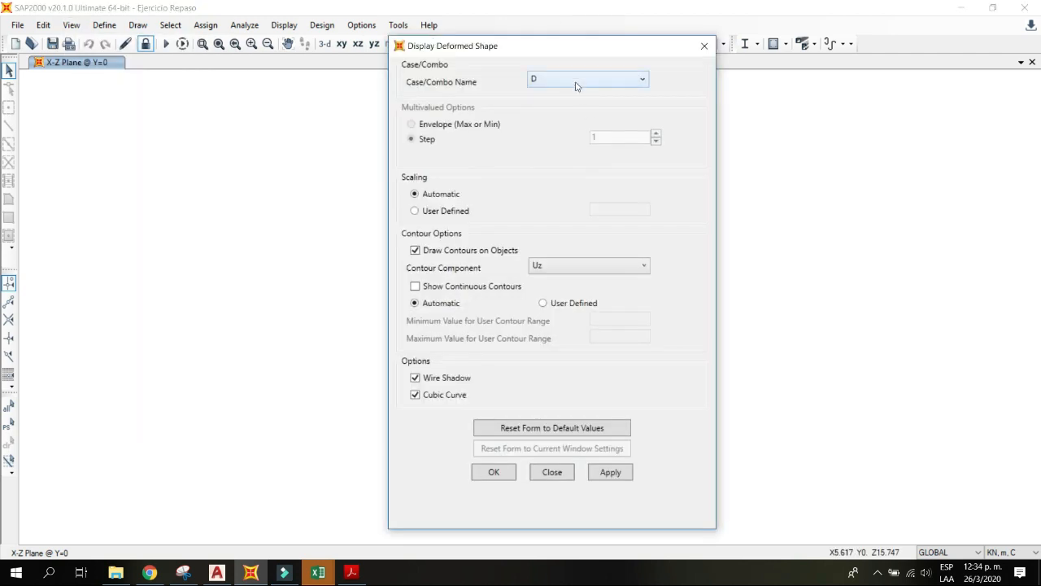
click(575, 79)
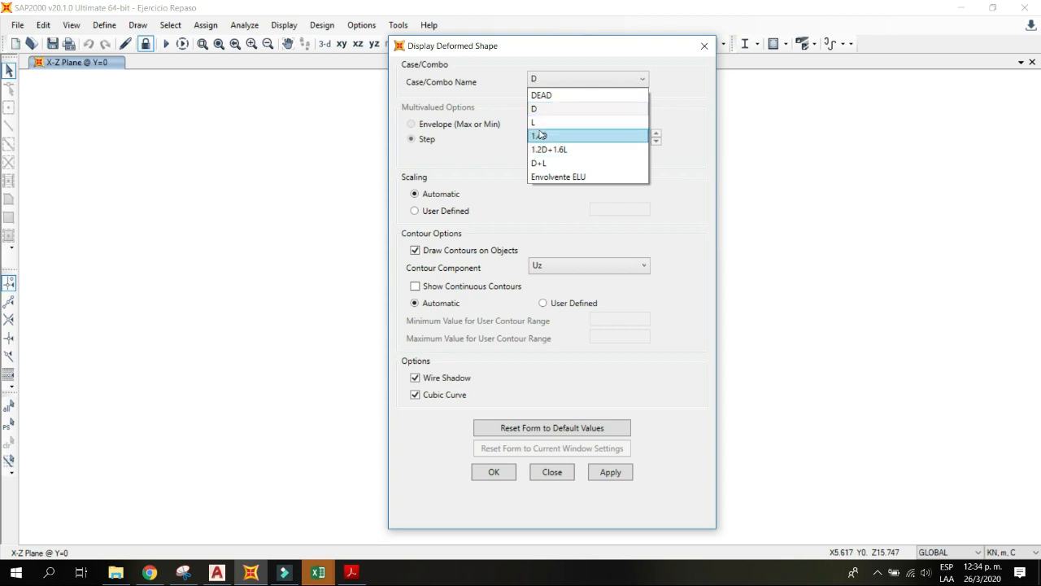
click(580, 179)
drag(530, 52, 216, 42)
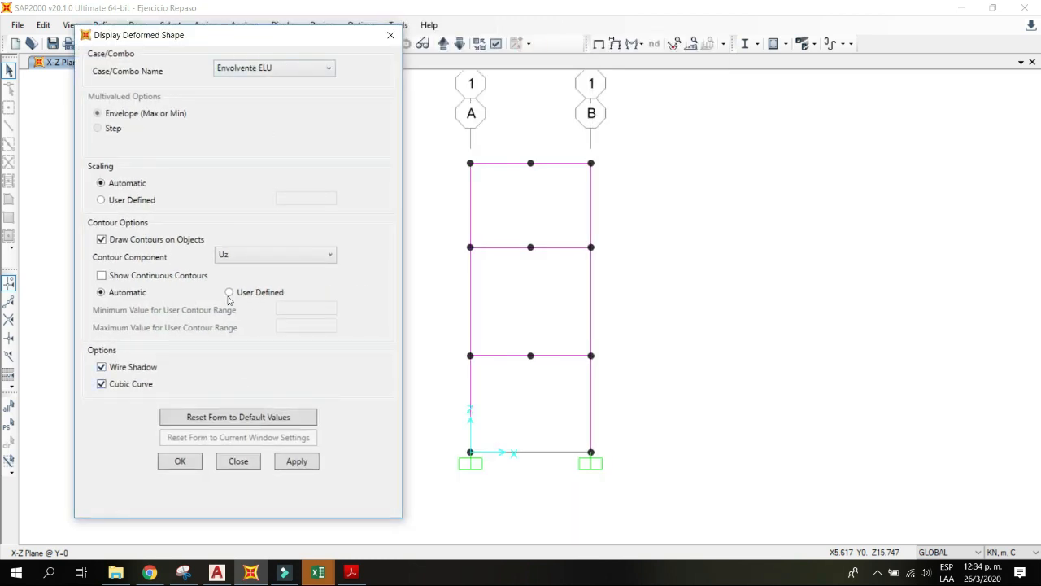
click(102, 239)
click(176, 462)
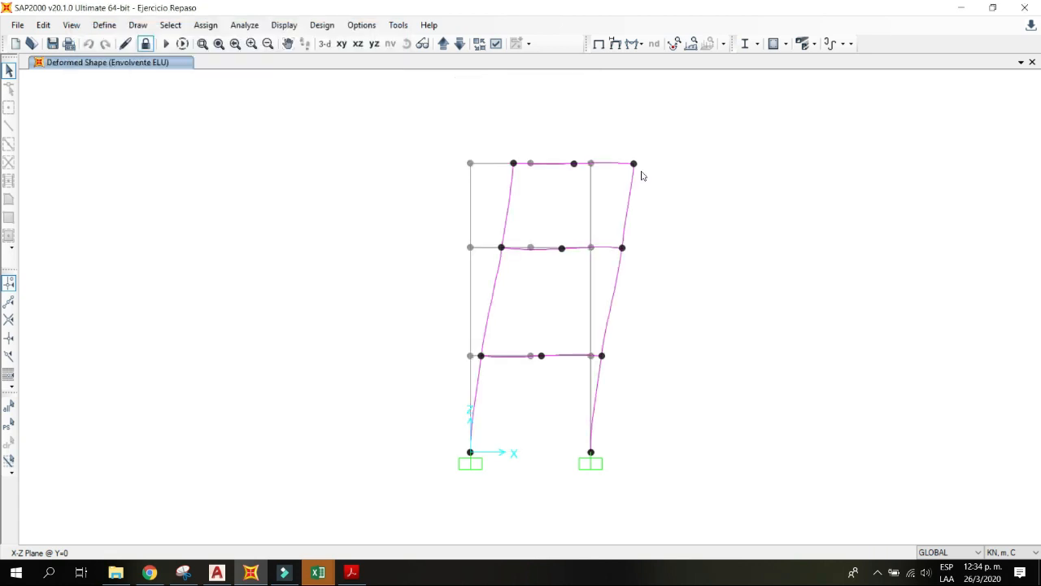
Step: Return from the deformed shape to the undeformed view of the frame
mouse_move(635, 165)
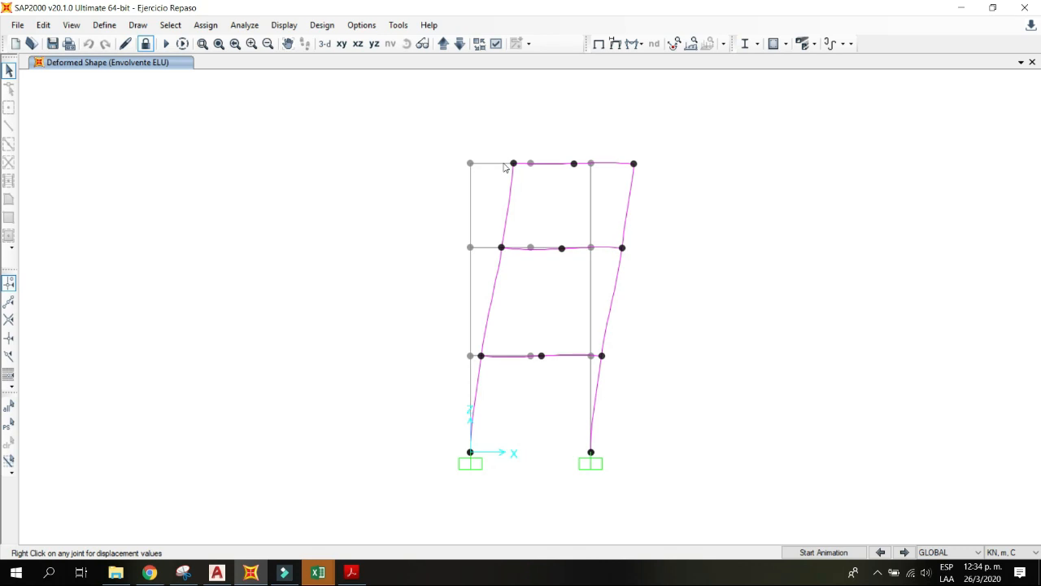
click(599, 43)
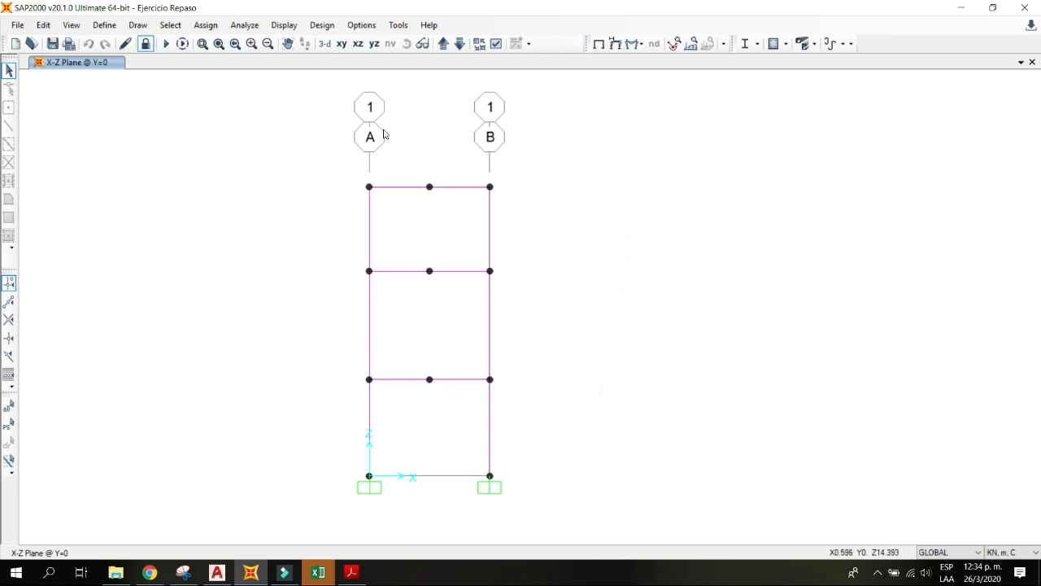
click(640, 44)
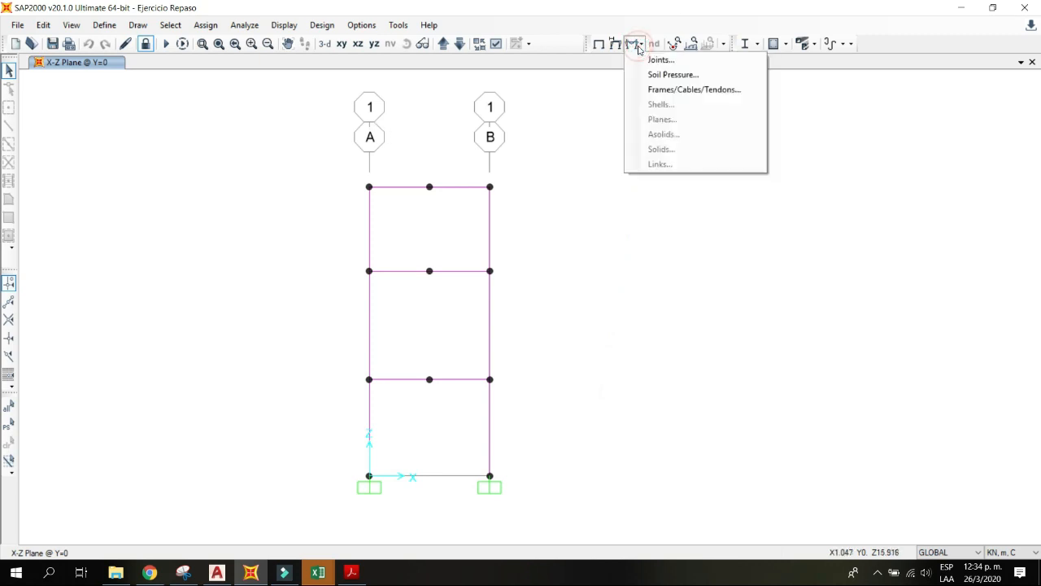
click(575, 111)
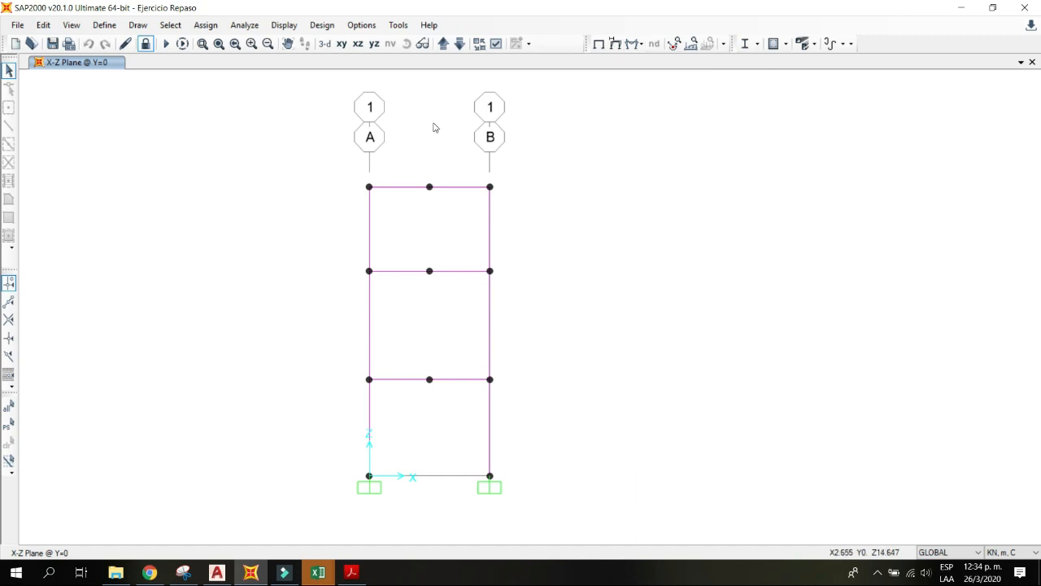